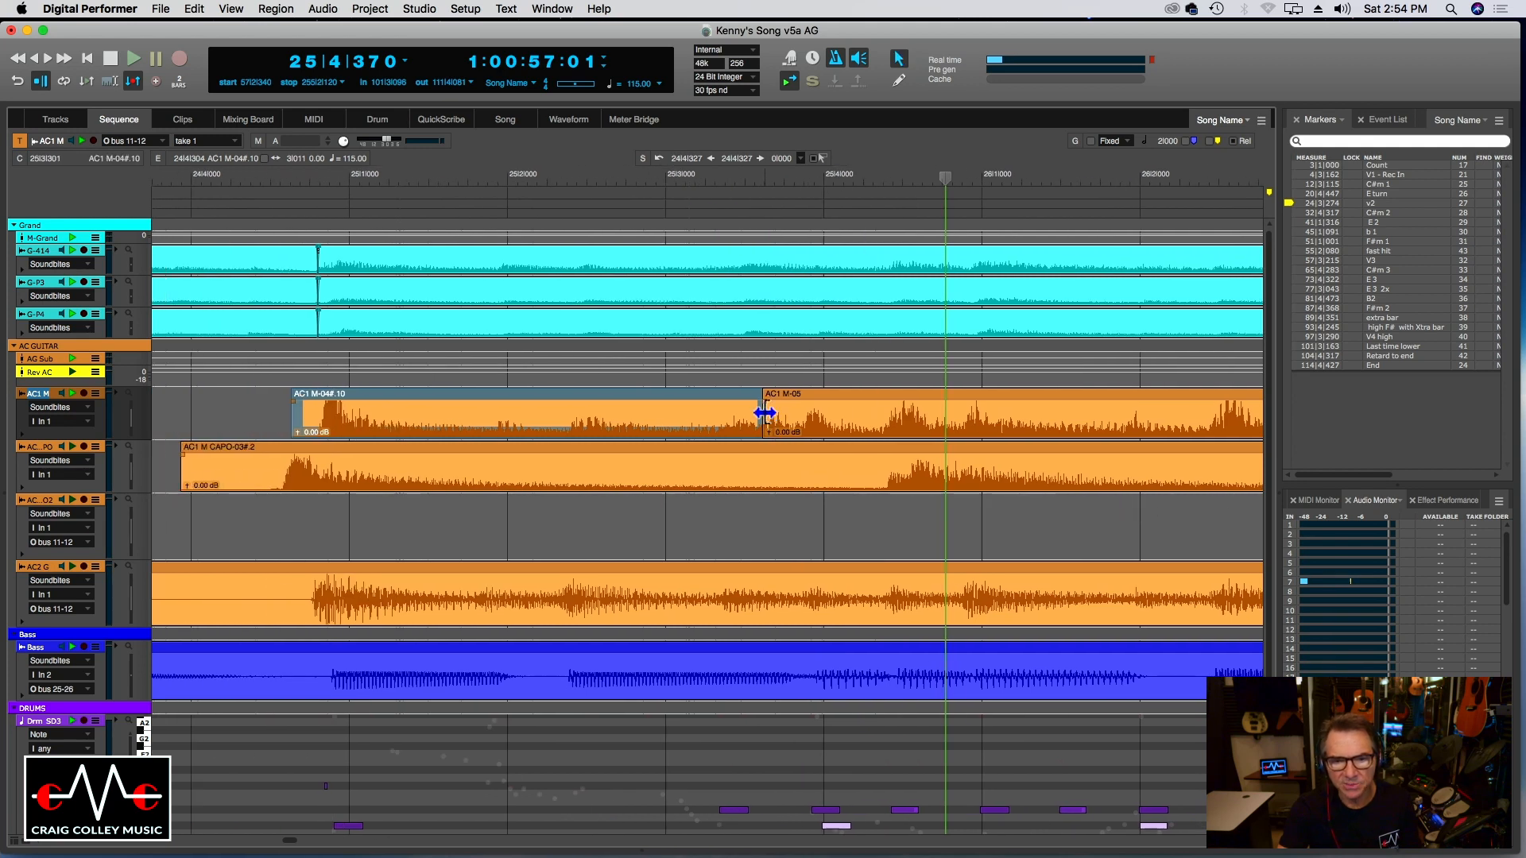
Move the splice between the first two soundbites on the AC1 M track to about 25|3|415 and play back the transition.
{"action": "left_click_drag", "start_coordinate": [765, 413], "coordinate": [737, 412]}
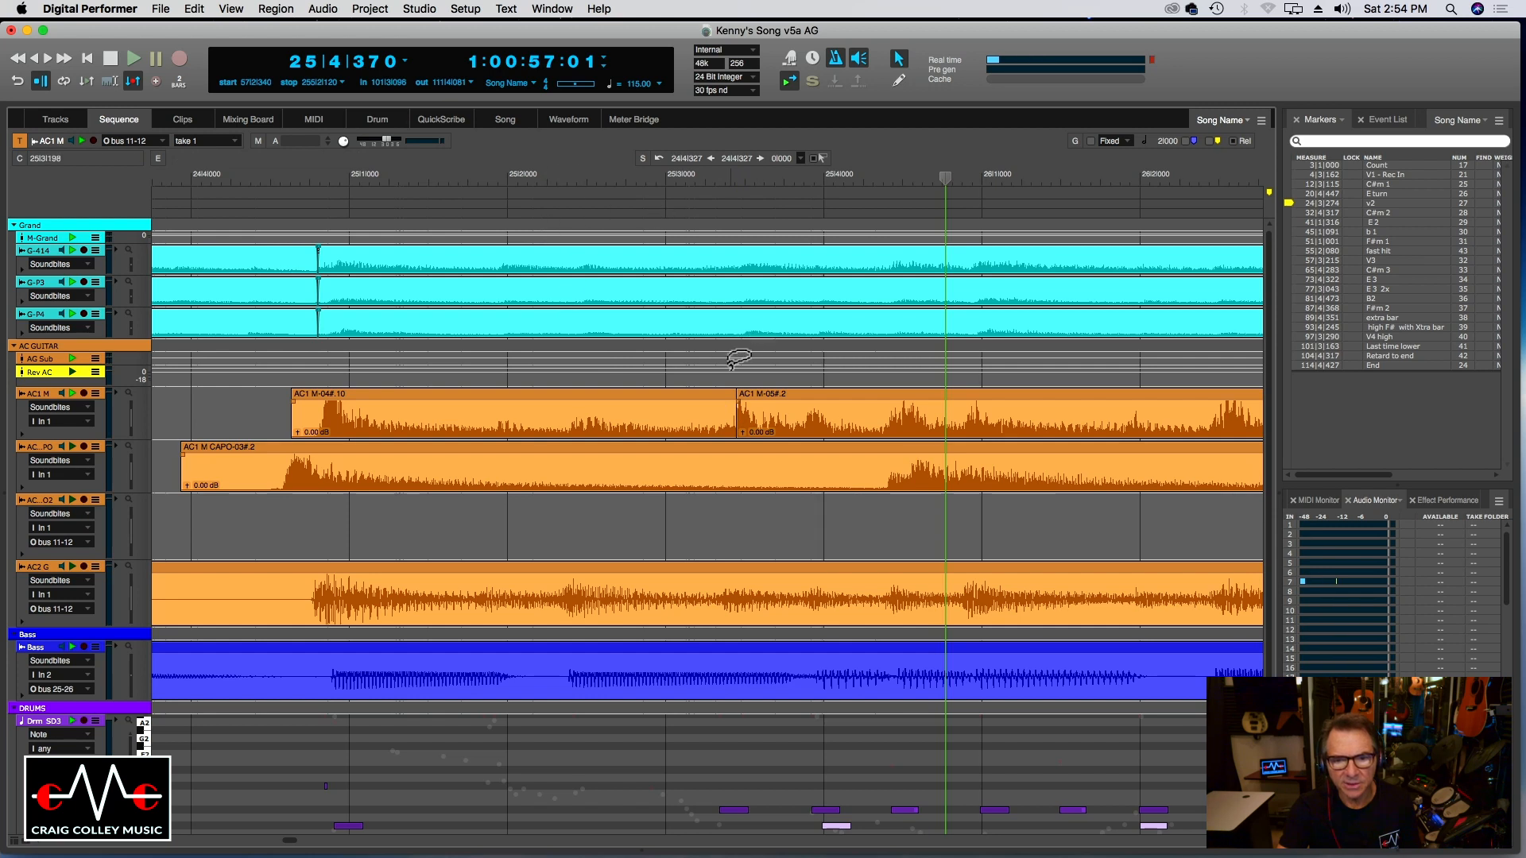
{"action": "left_click", "coordinate": [559, 178]}
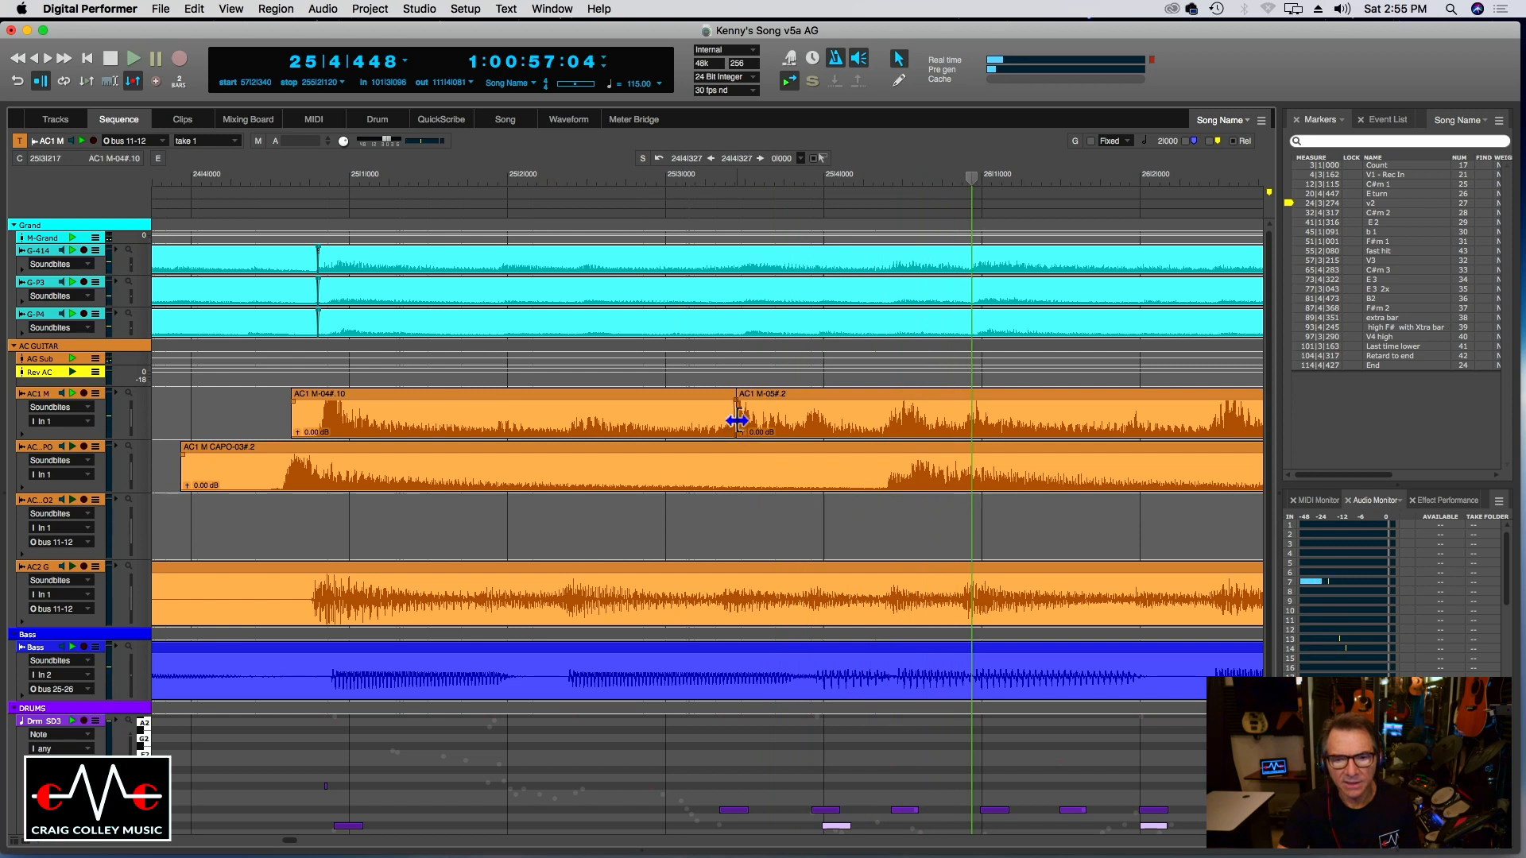
{"action": "left_click_drag", "start_coordinate": [737, 421], "coordinate": [802, 408]}
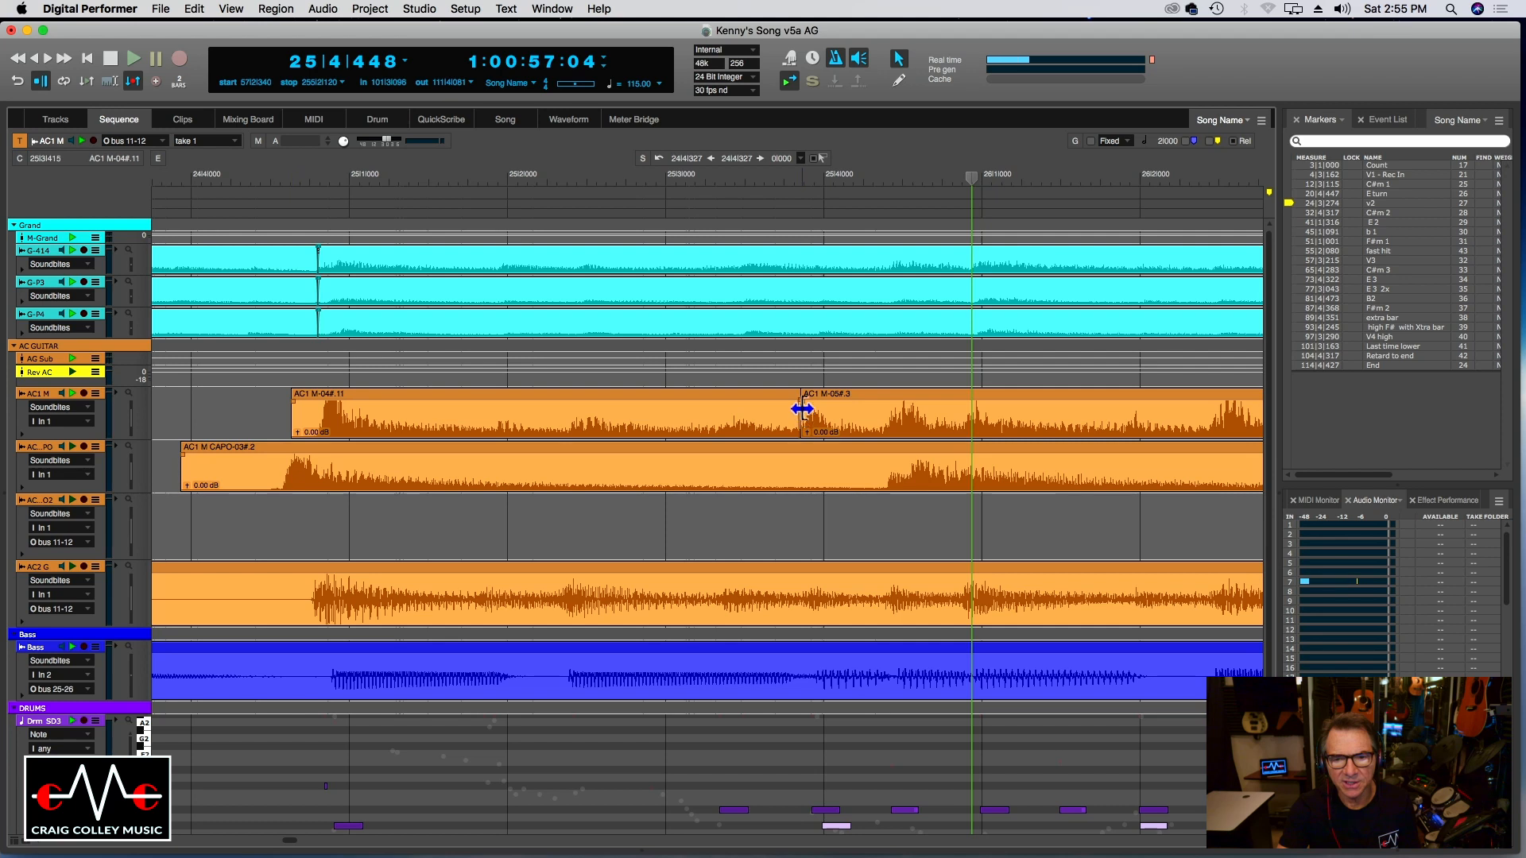
{"action": "left_click", "coordinate": [582, 180]}
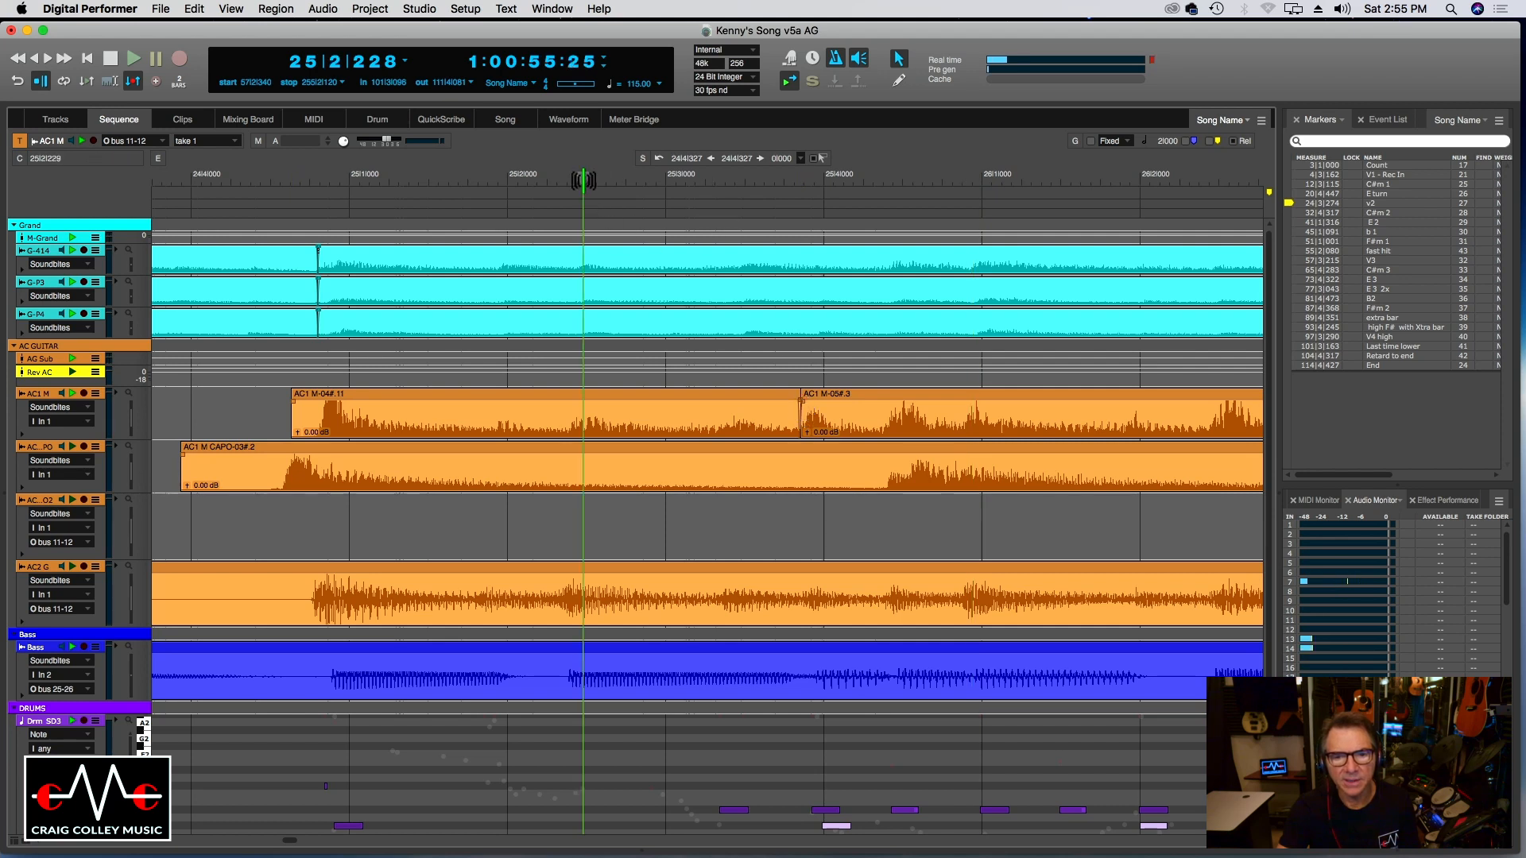
{"action": "key", "text": "space"}
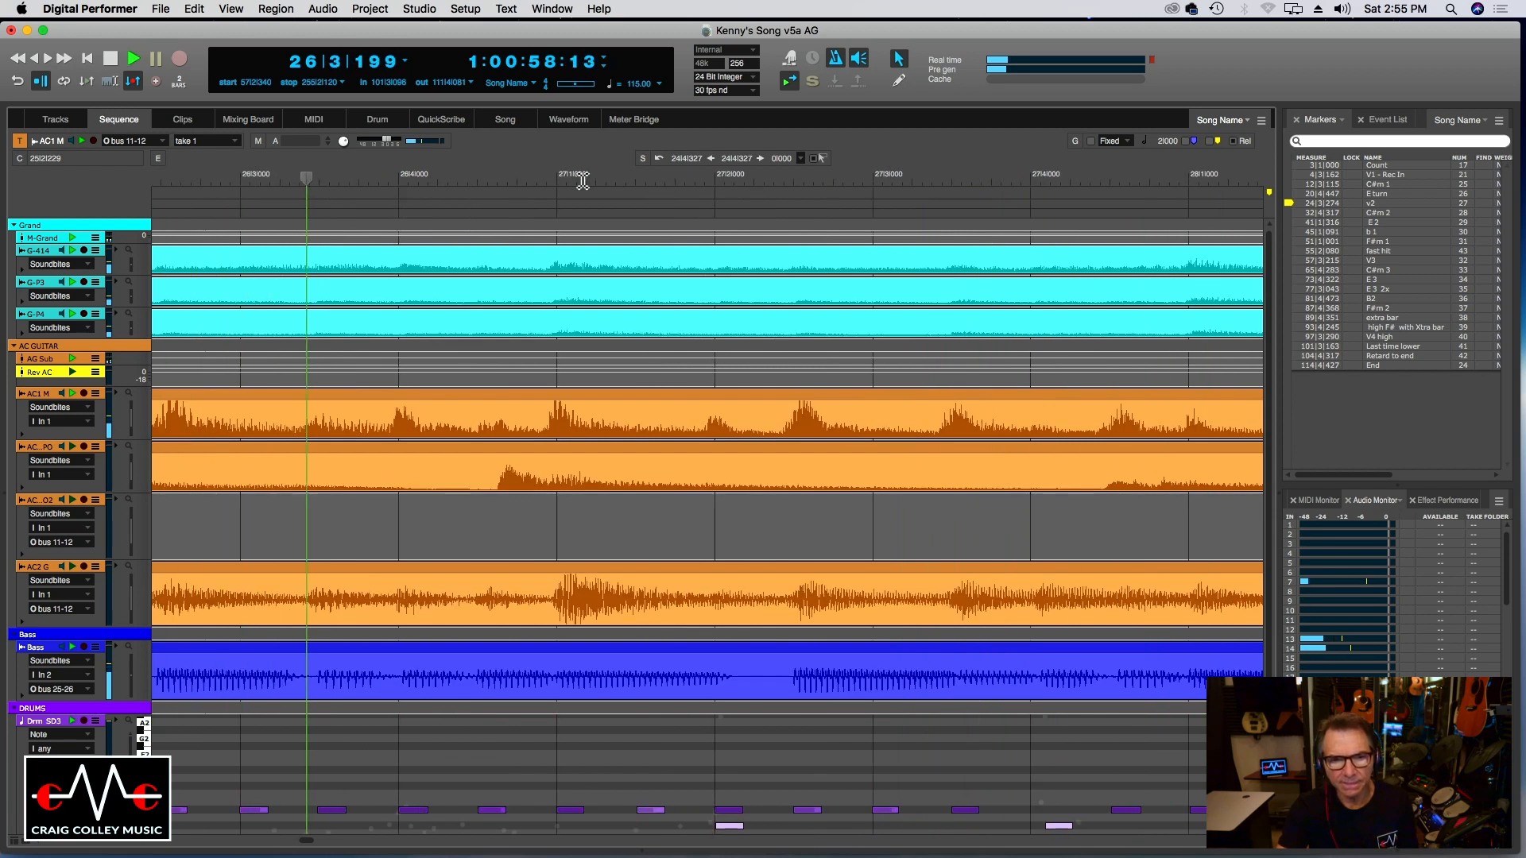
{"action": "key", "text": "super+bracketleft"}
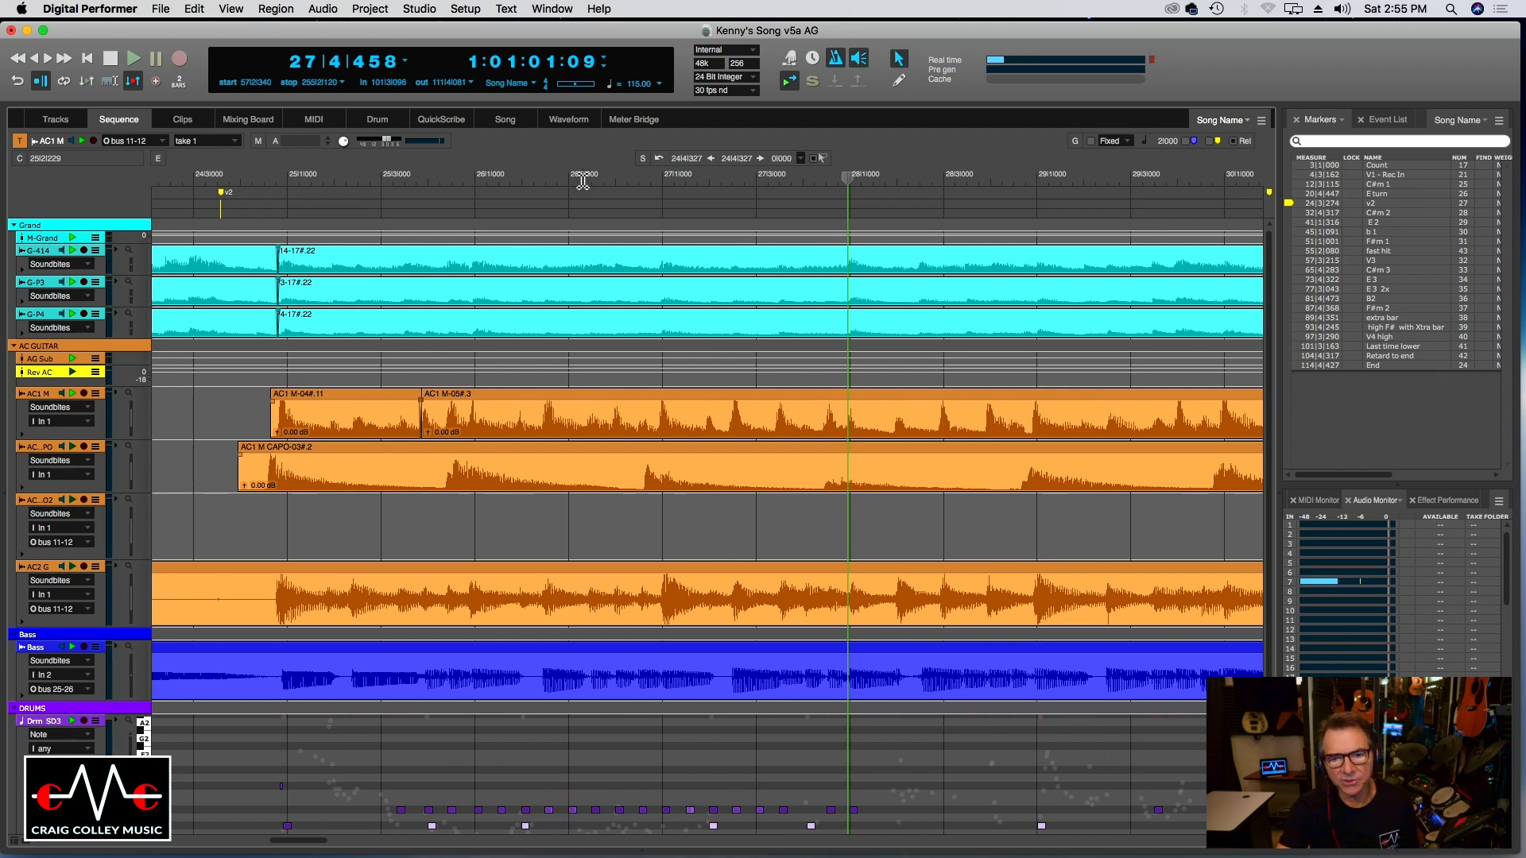
{"action": "left_click", "coordinate": [760, 182]}
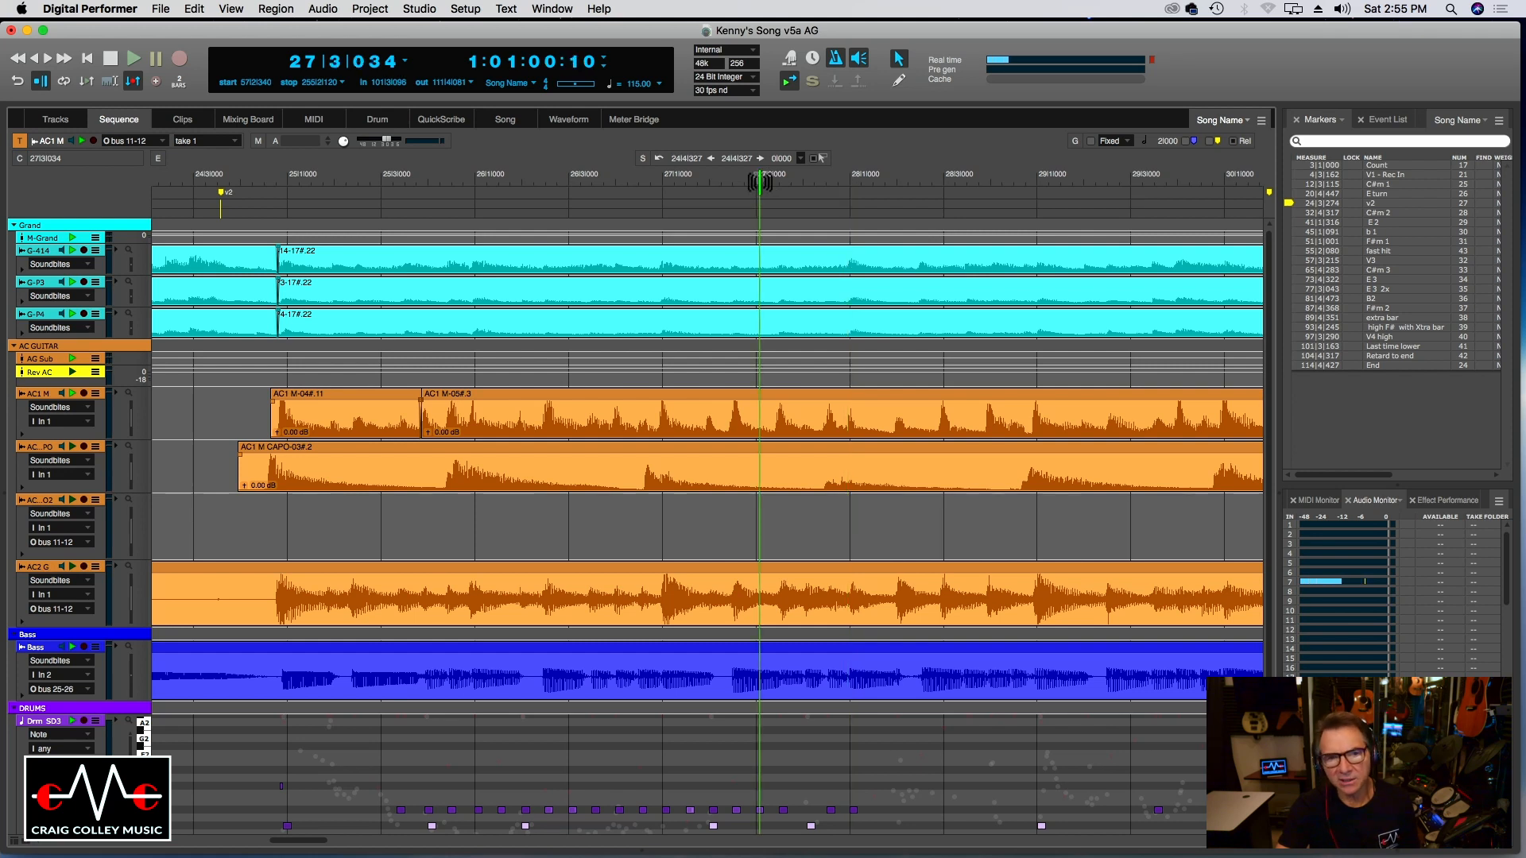
Inspect the H-Comp compressor on the main bus in the mixing board, close it and return to the sequence view.
{"action": "left_click", "coordinate": [262, 121]}
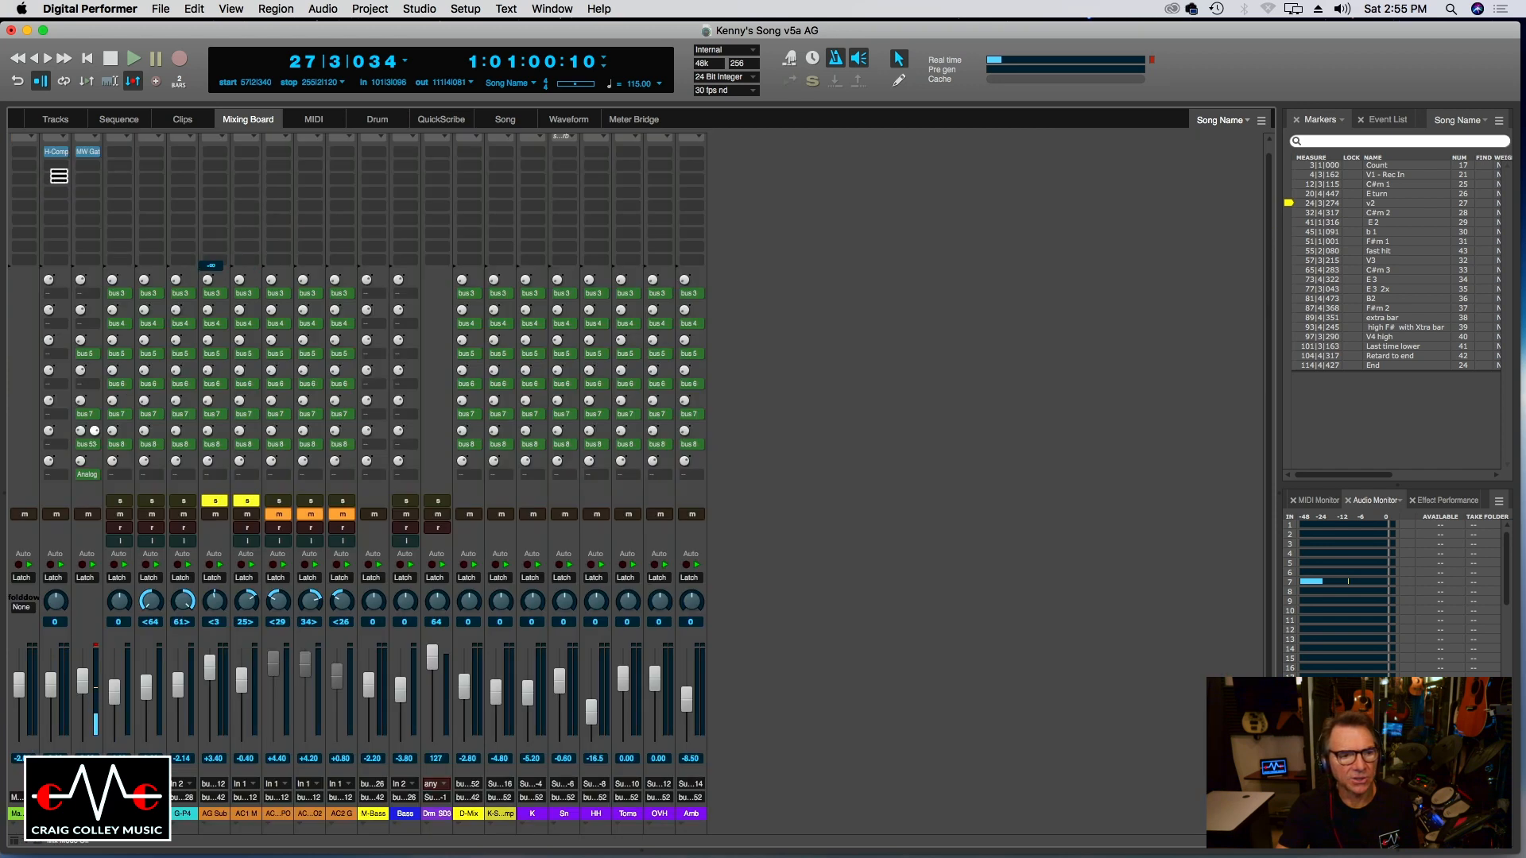
{"action": "left_click", "coordinate": [55, 152]}
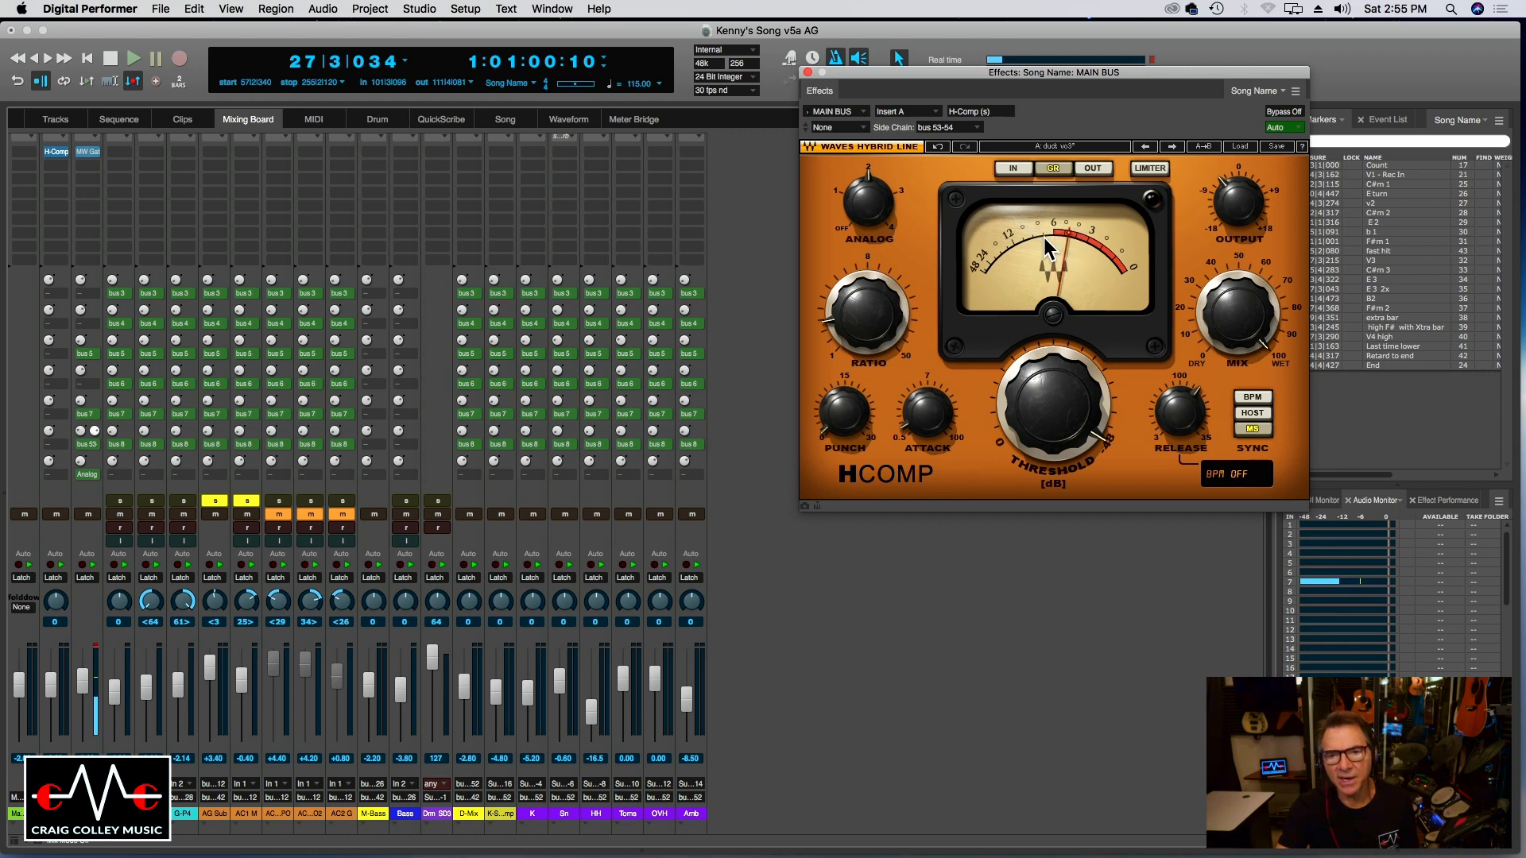
{"action": "left_click", "coordinate": [808, 72]}
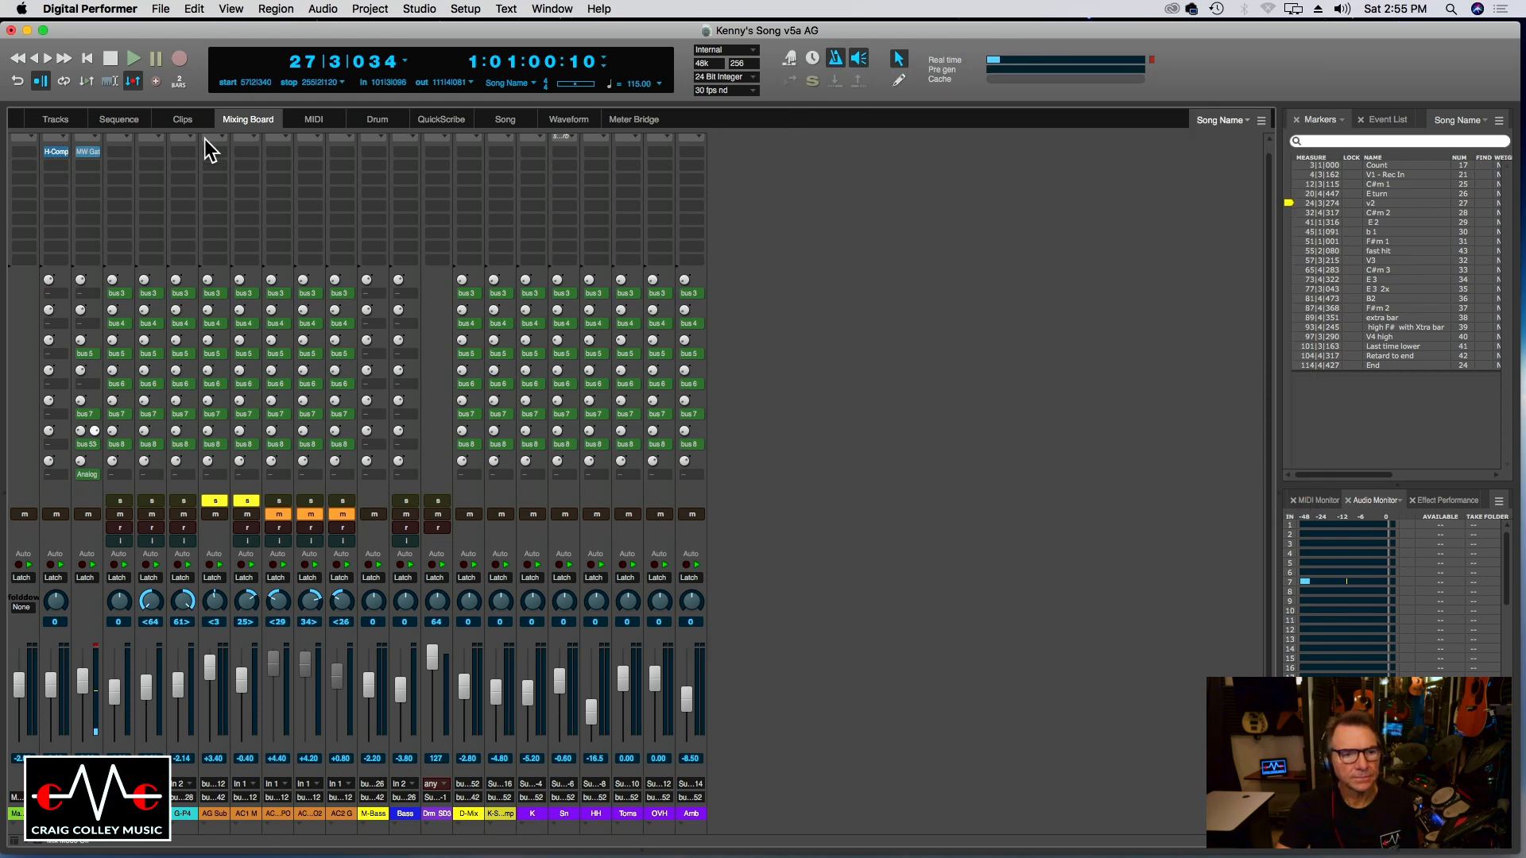
{"action": "left_click", "coordinate": [117, 120]}
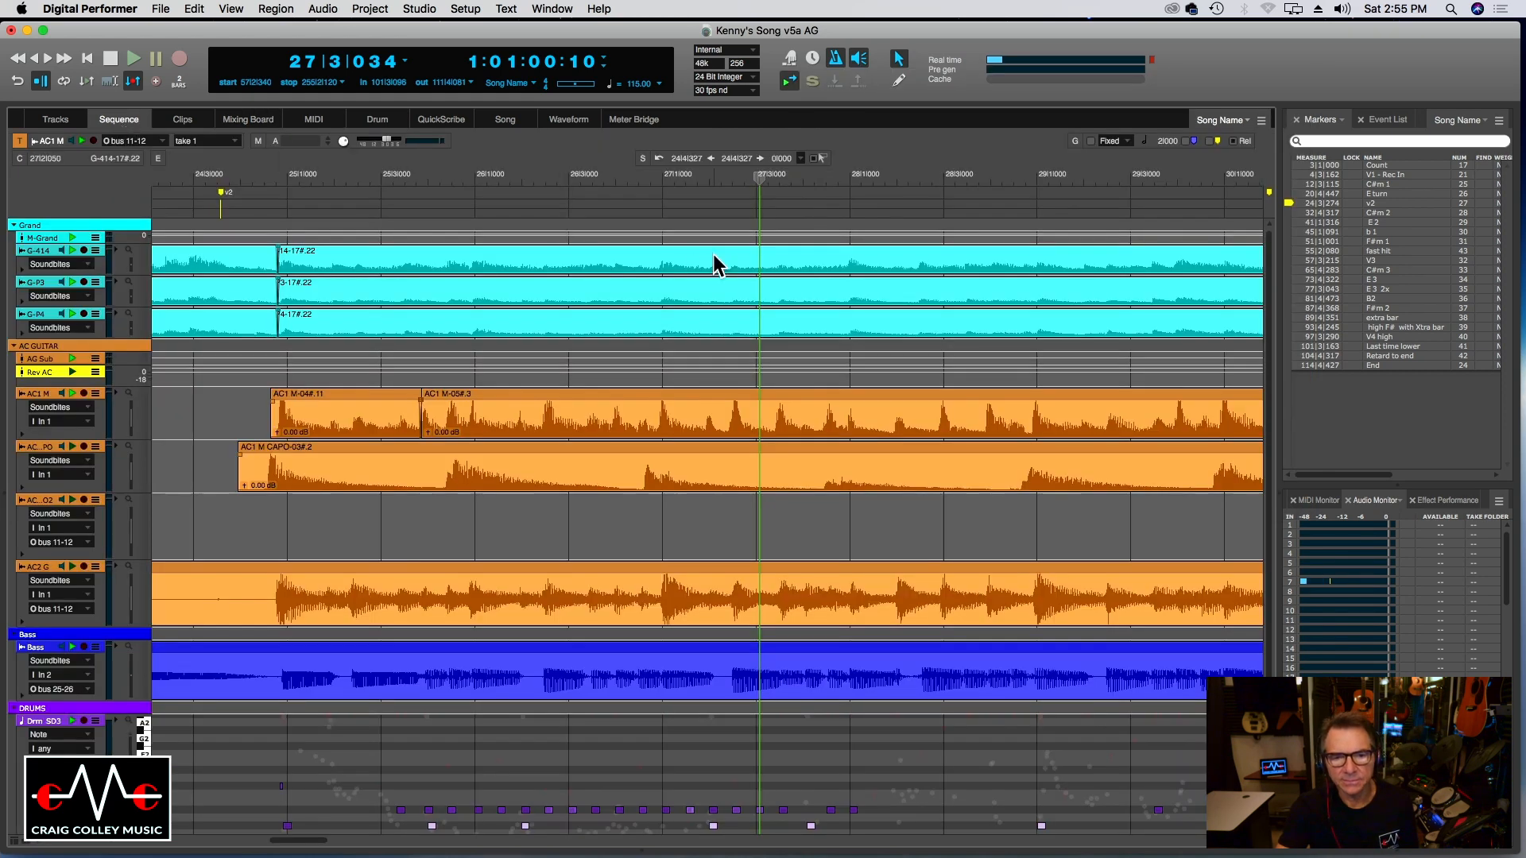
Play the passage from about 26|4|318 to listen for the next timing problem.
{"action": "left_click", "coordinate": [647, 178]}
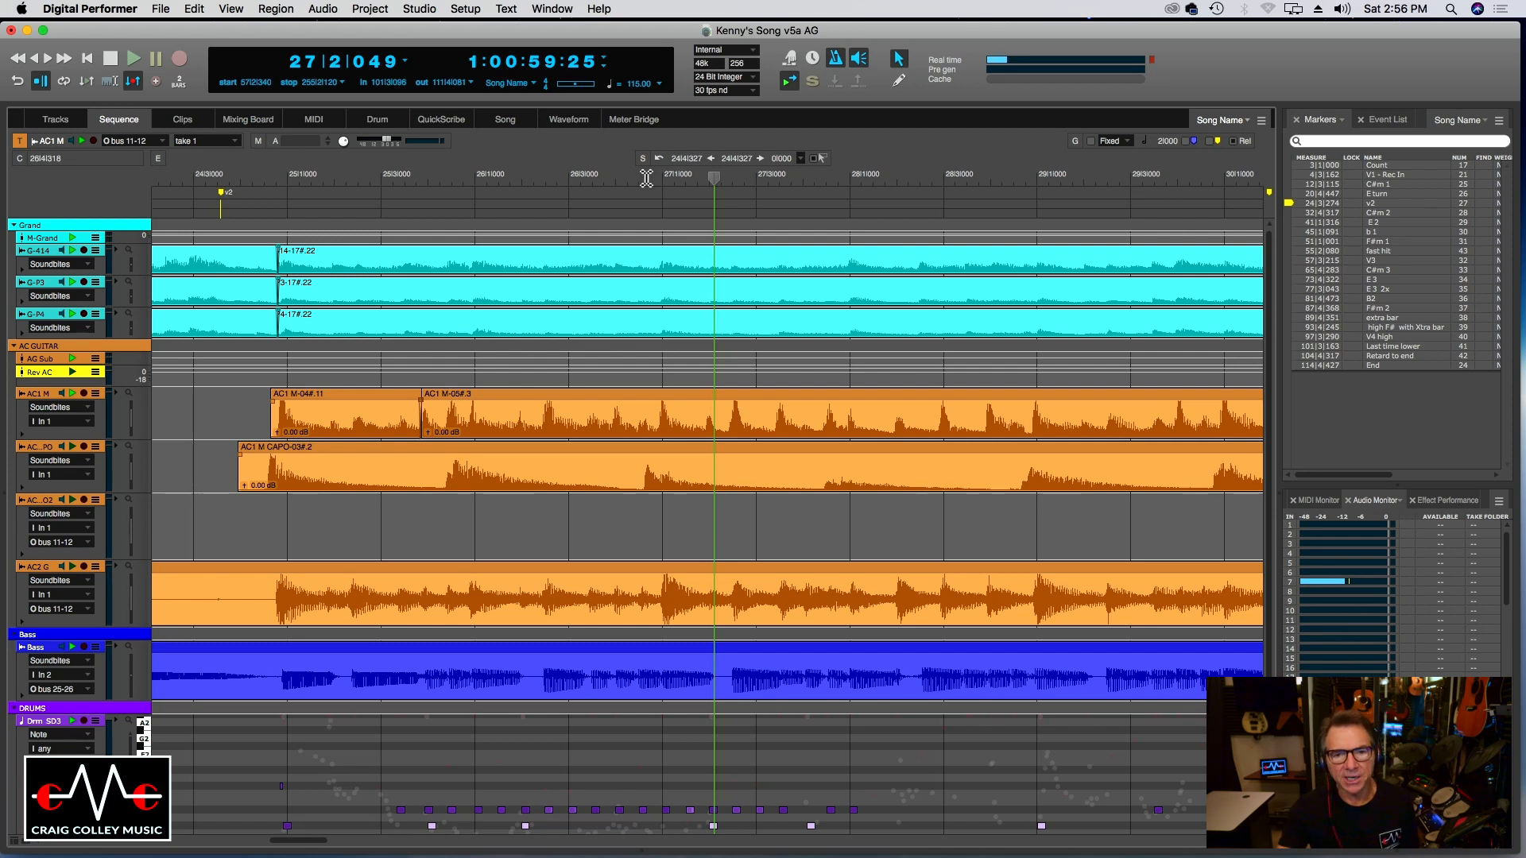
{"action": "left_click", "coordinate": [646, 178]}
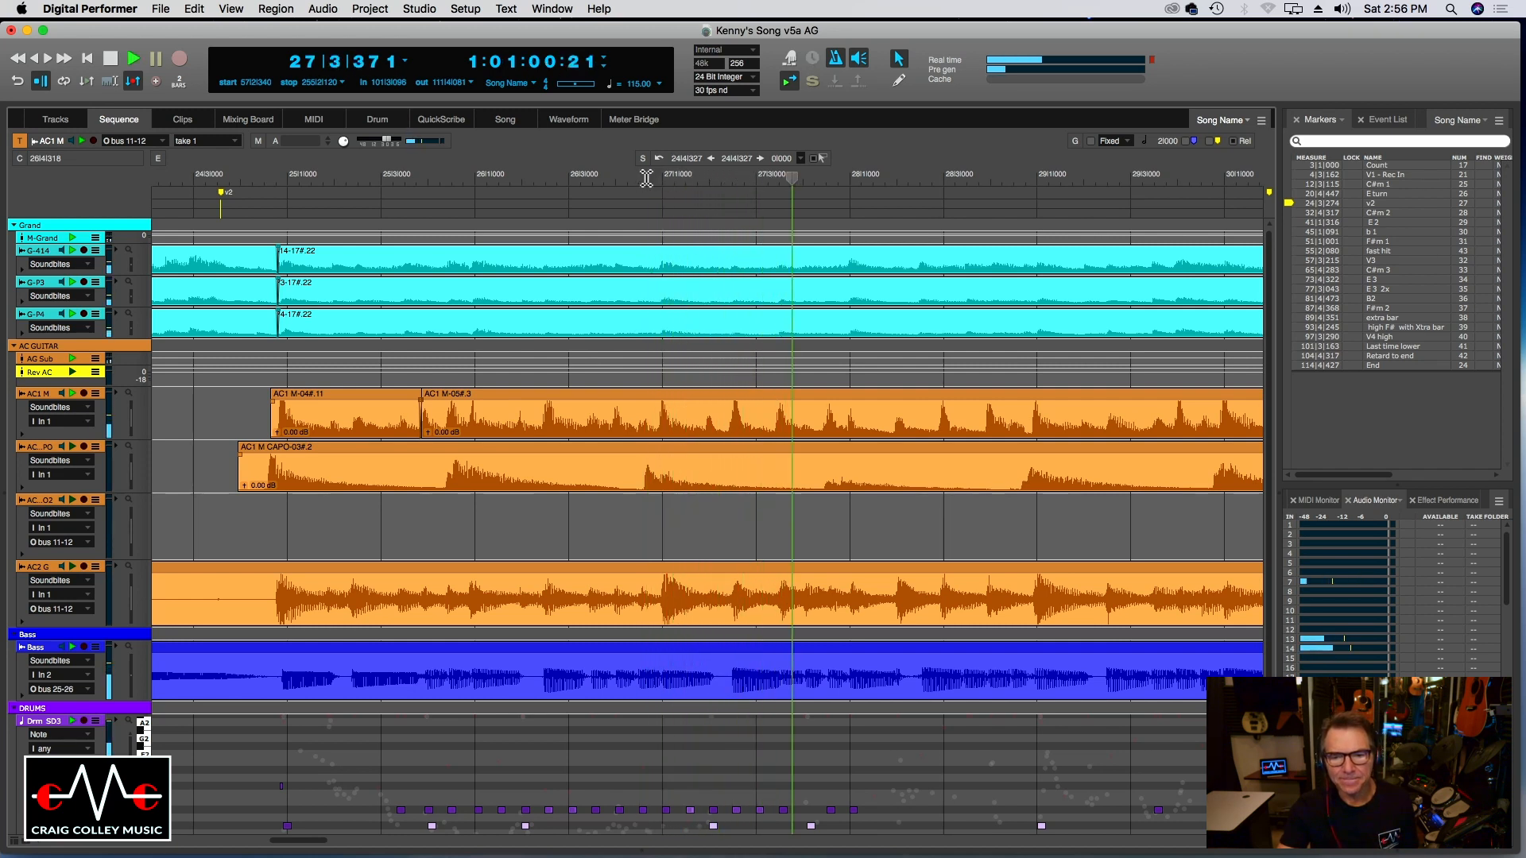
{"action": "key", "text": "super+bracketleft"}
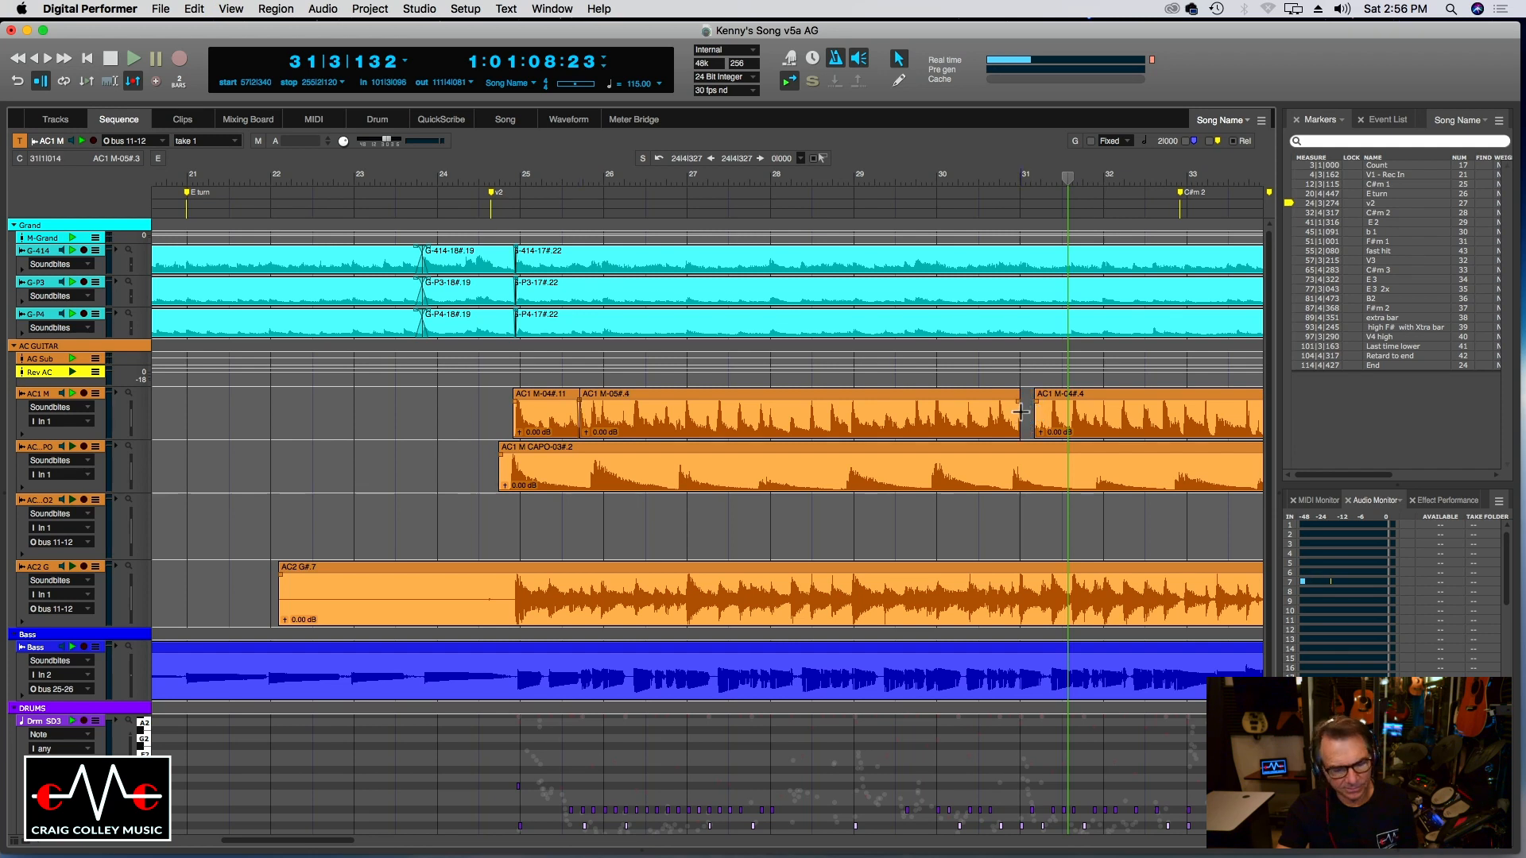
Close the gap between the AC1 M soundbites near measure 31, place their splice at about 30|4|428 and play it back.
{"action": "left_click_drag", "start_coordinate": [1022, 411], "coordinate": [1033, 413]}
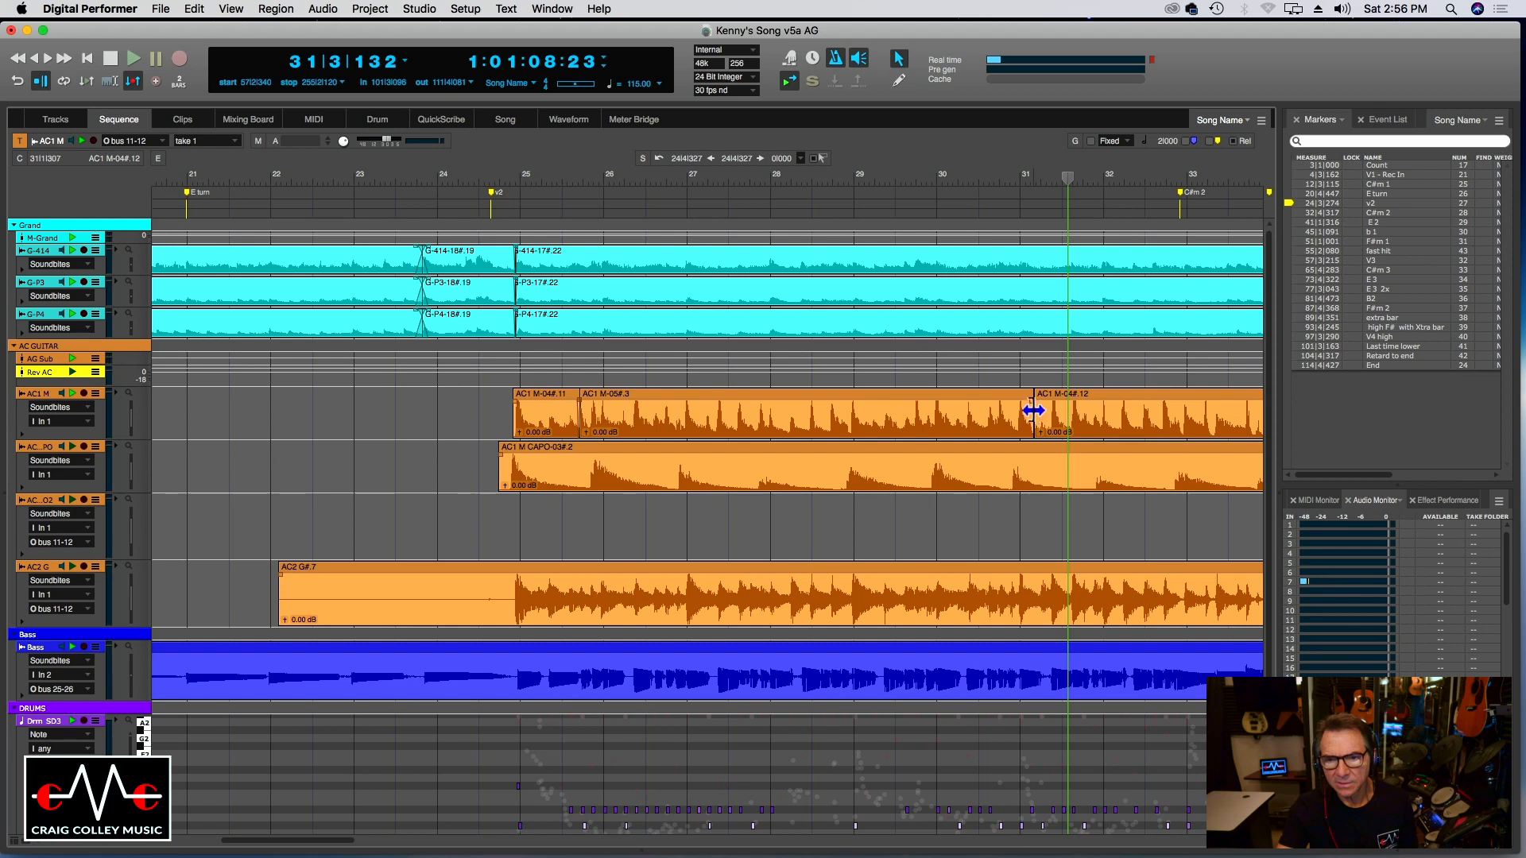
{"action": "left_click", "coordinate": [1014, 174]}
{"action": "key", "text": "super+bracketright"}
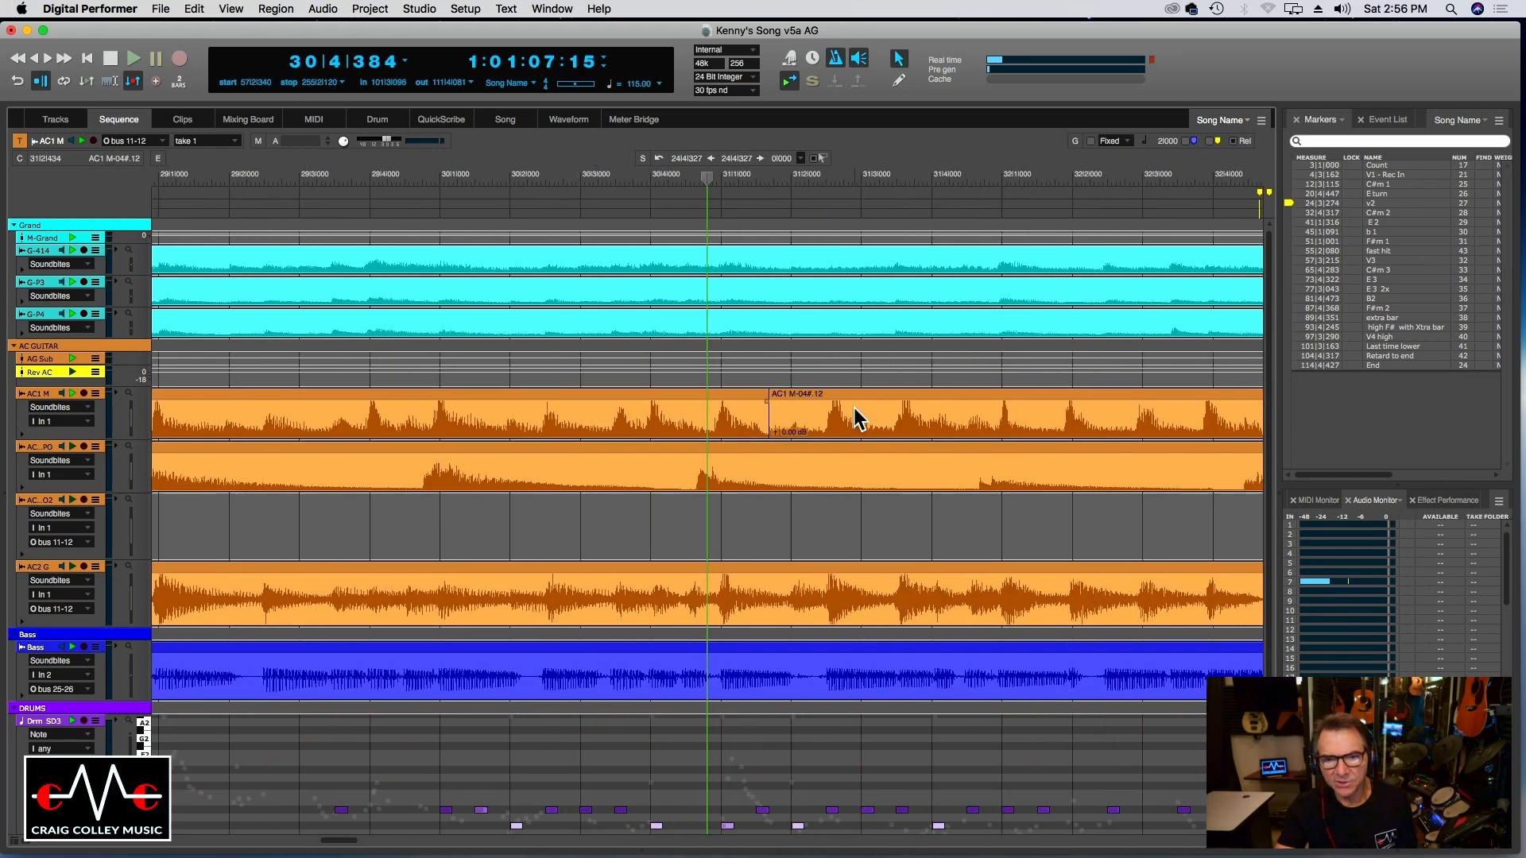
{"action": "left_click_drag", "start_coordinate": [767, 419], "coordinate": [650, 417]}
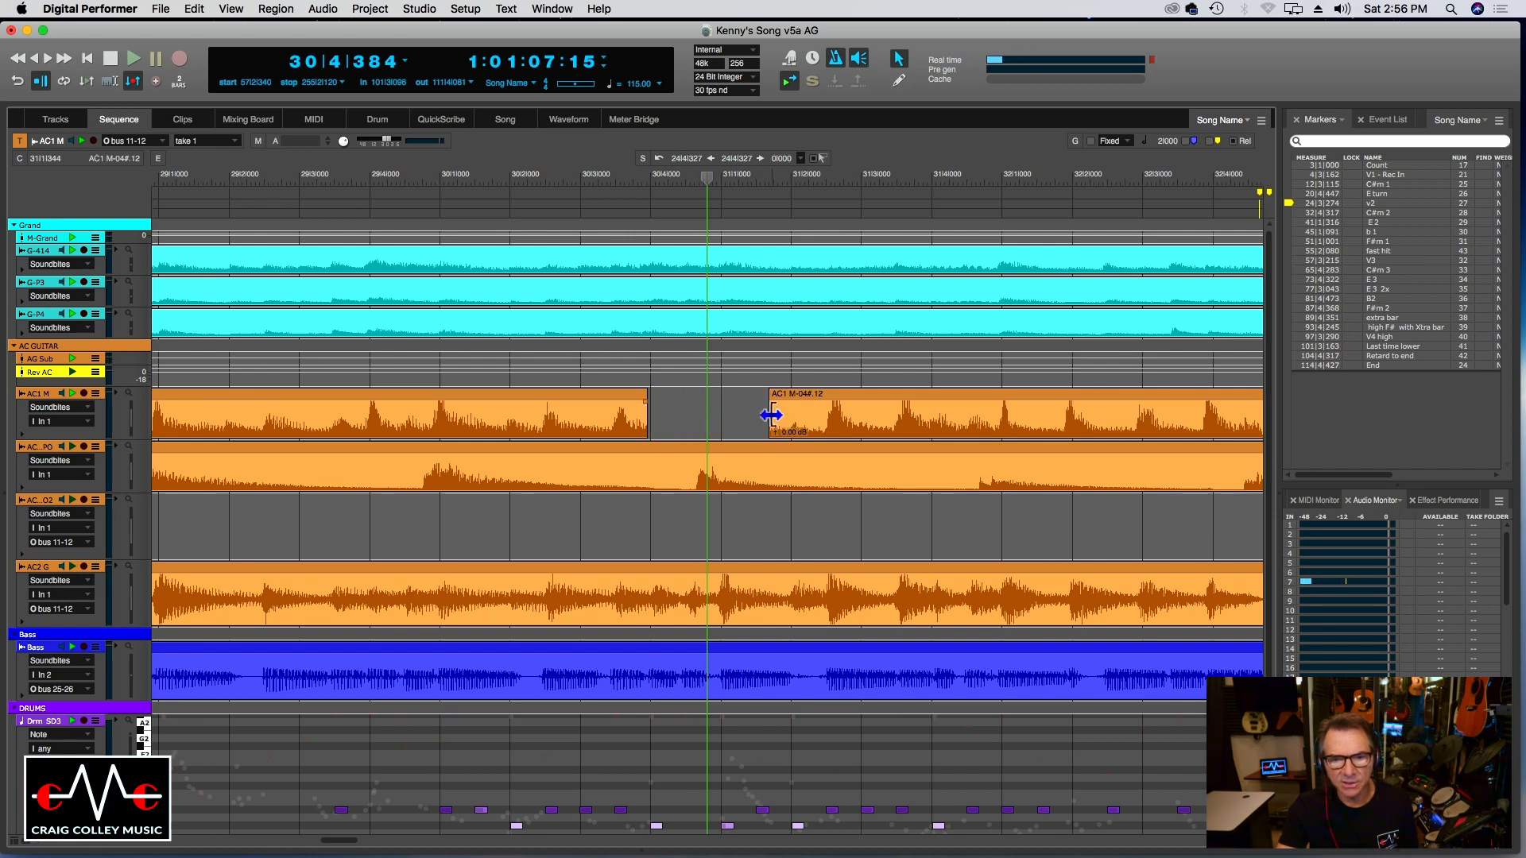
{"action": "left_click_drag", "start_coordinate": [765, 416], "coordinate": [630, 420]}
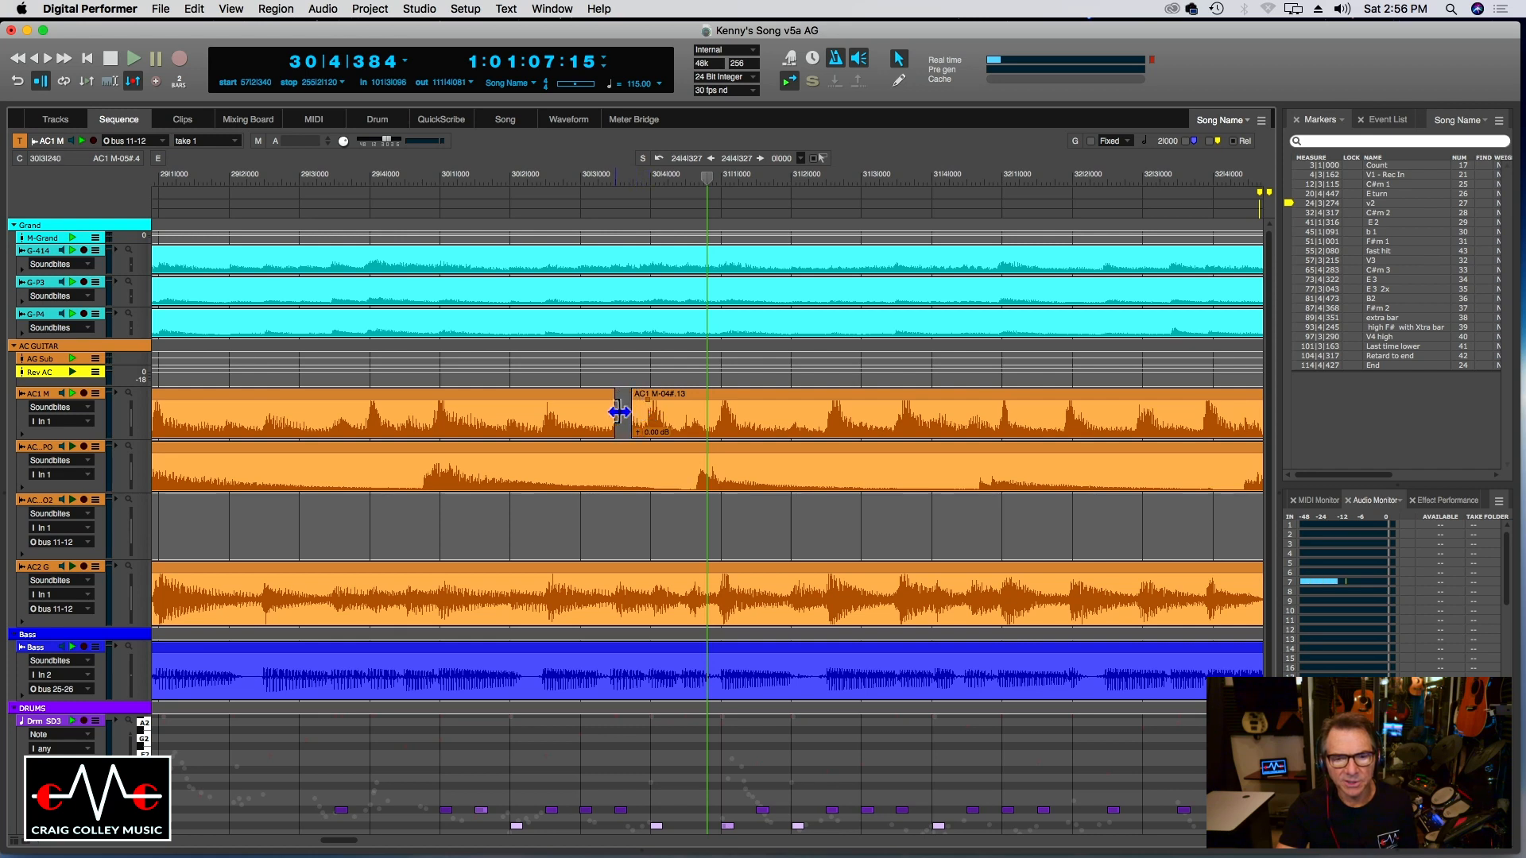
{"action": "left_click_drag", "start_coordinate": [619, 412], "coordinate": [707, 412]}
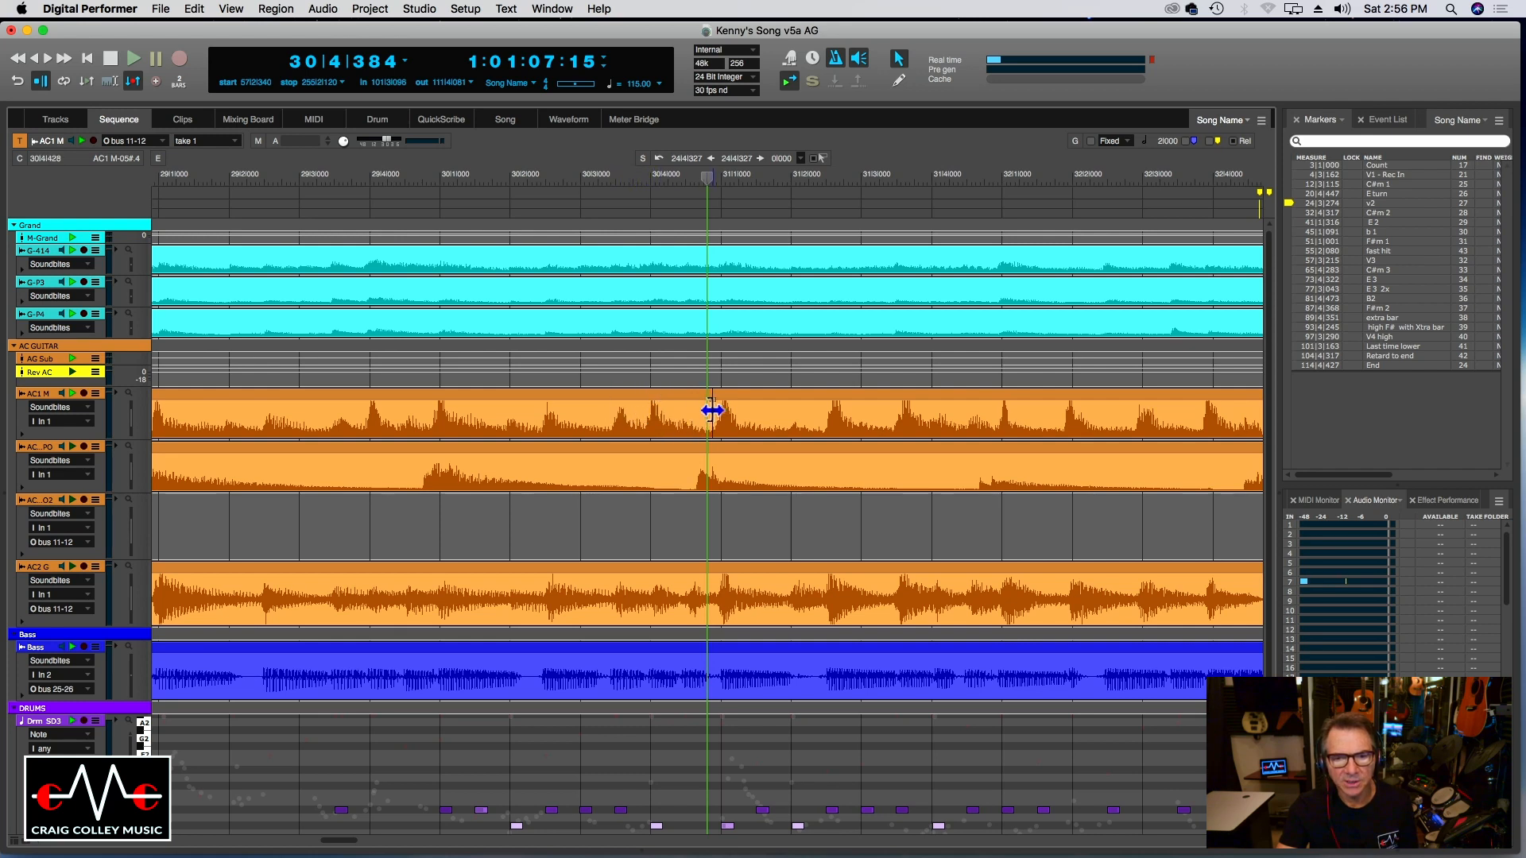
{"action": "left_click", "coordinate": [491, 172]}
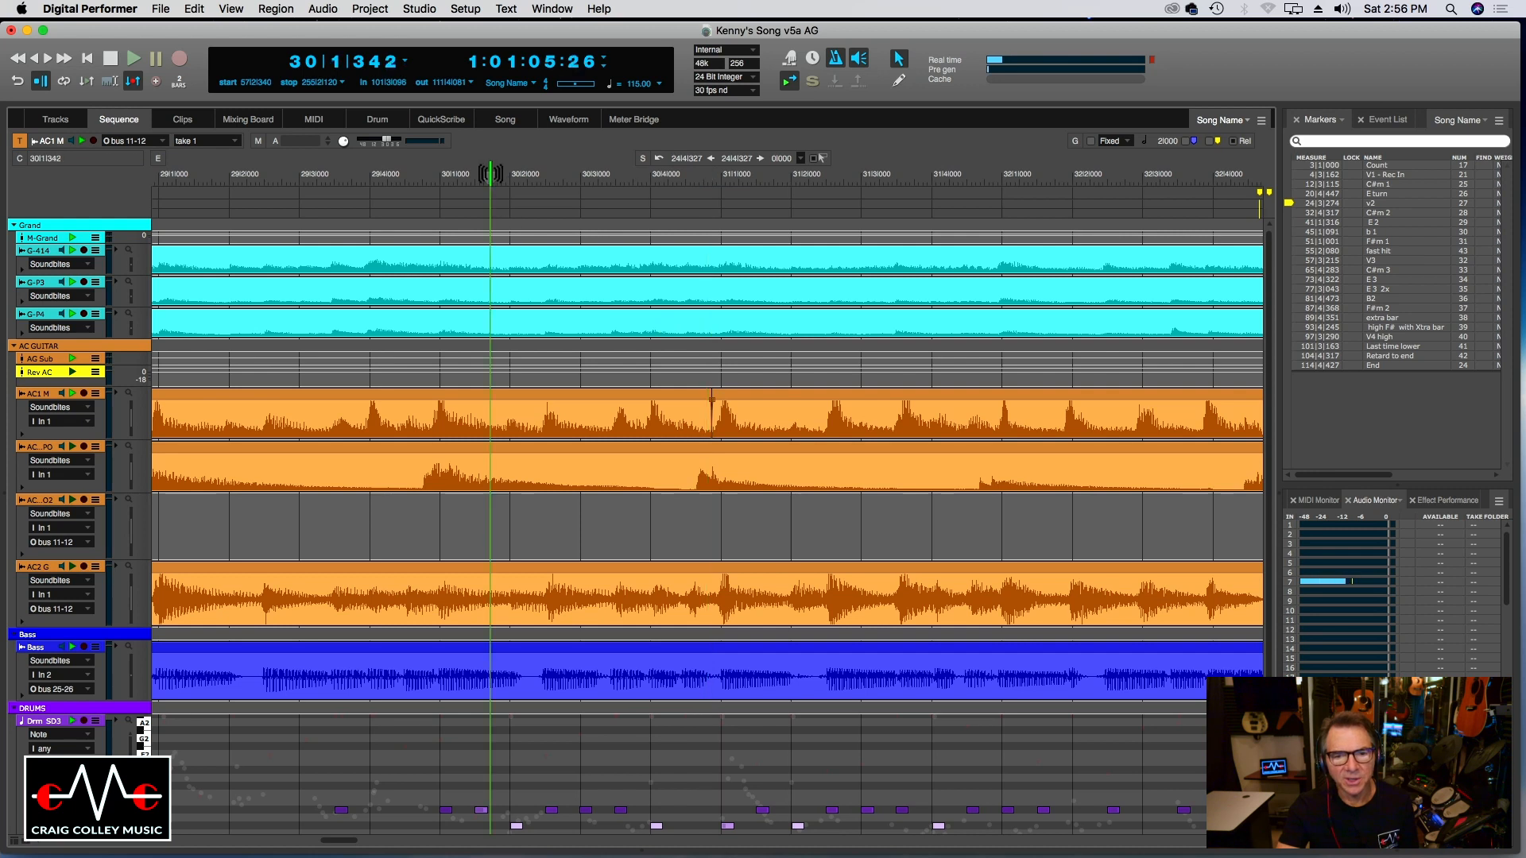
{"action": "key", "text": "space"}
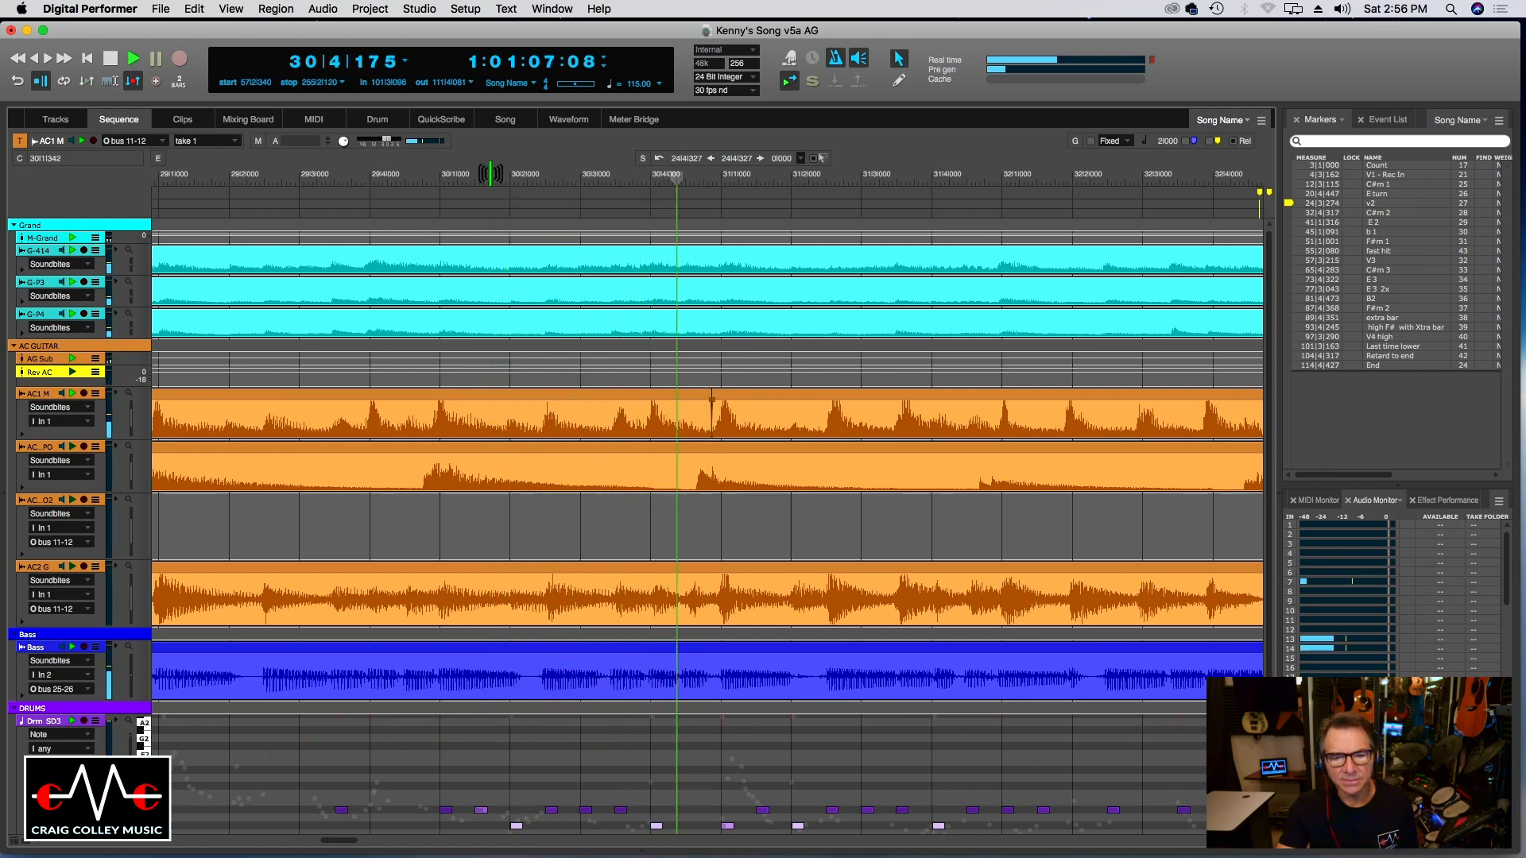
{"action": "key", "text": "super+bracketleft"}
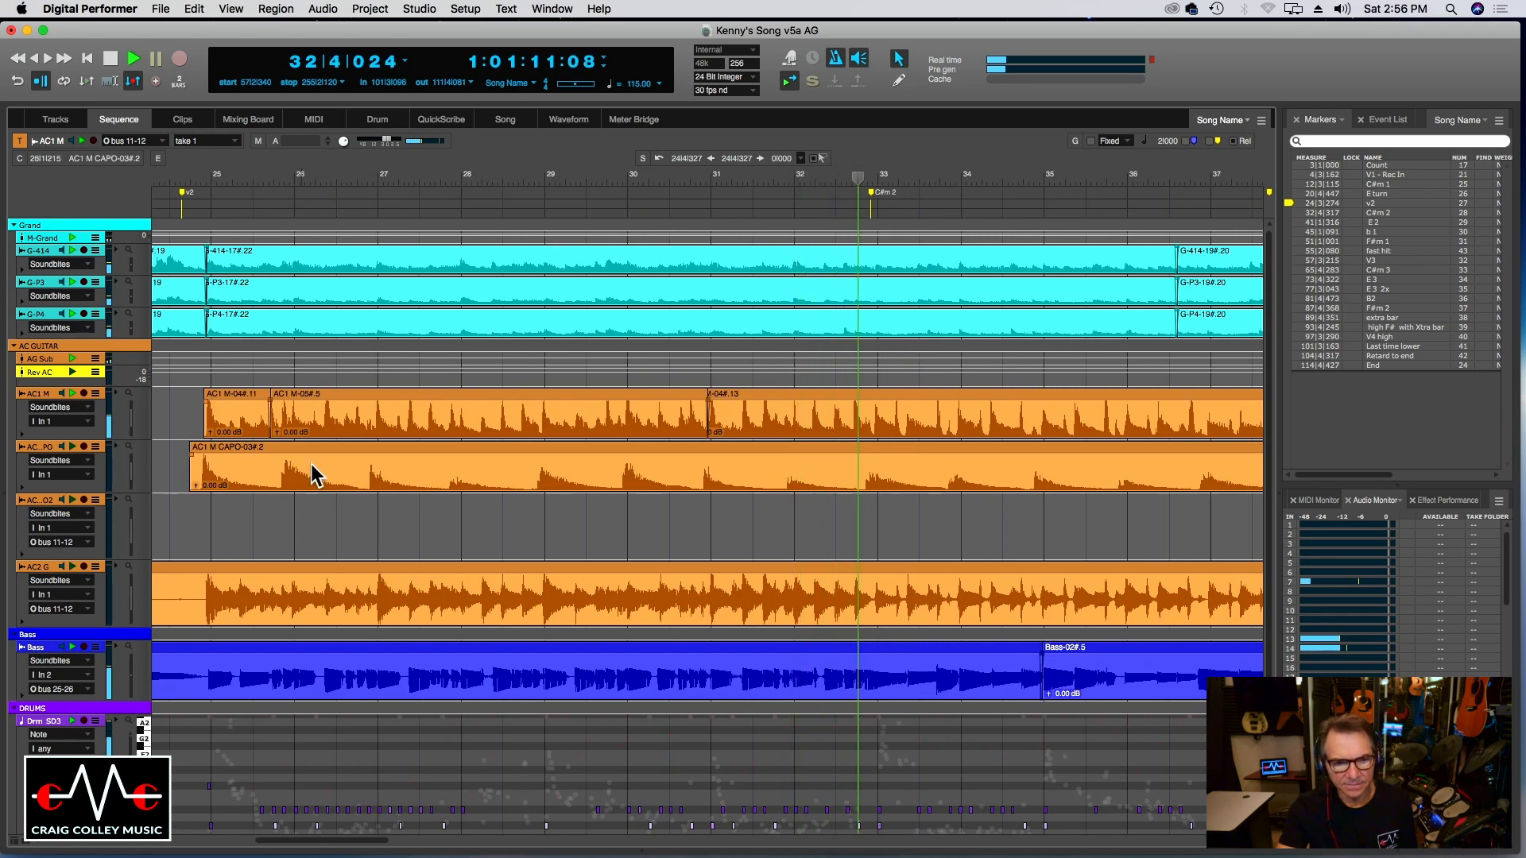
Play on from about measure 31 through measure 46 and replay the entry at about 44|4|072.
{"action": "left_click", "coordinate": [728, 181]}
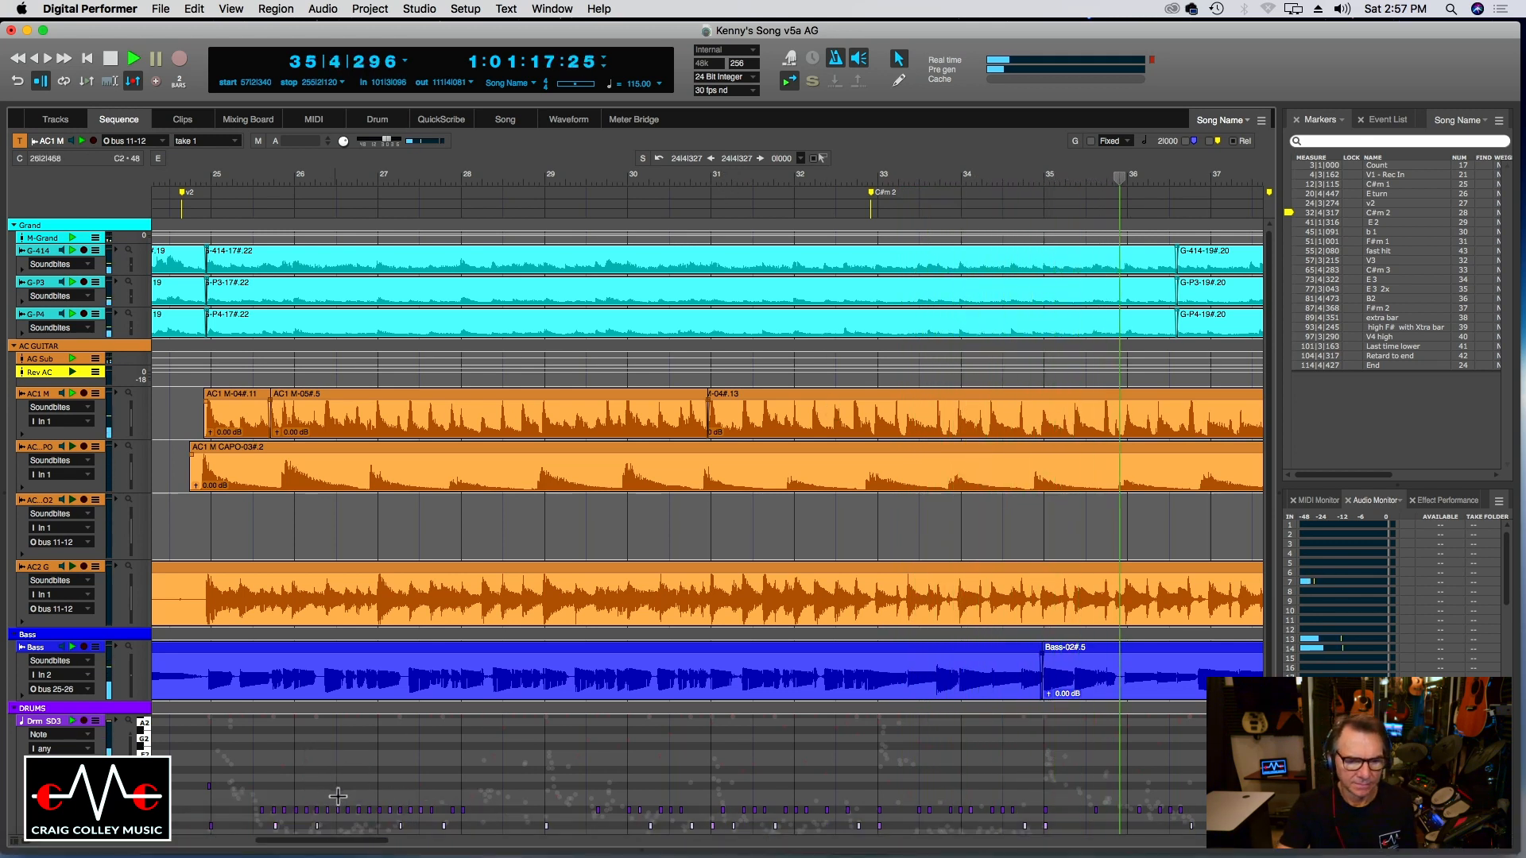
{"action": "left_click_drag", "start_coordinate": [324, 842], "coordinate": [419, 840]}
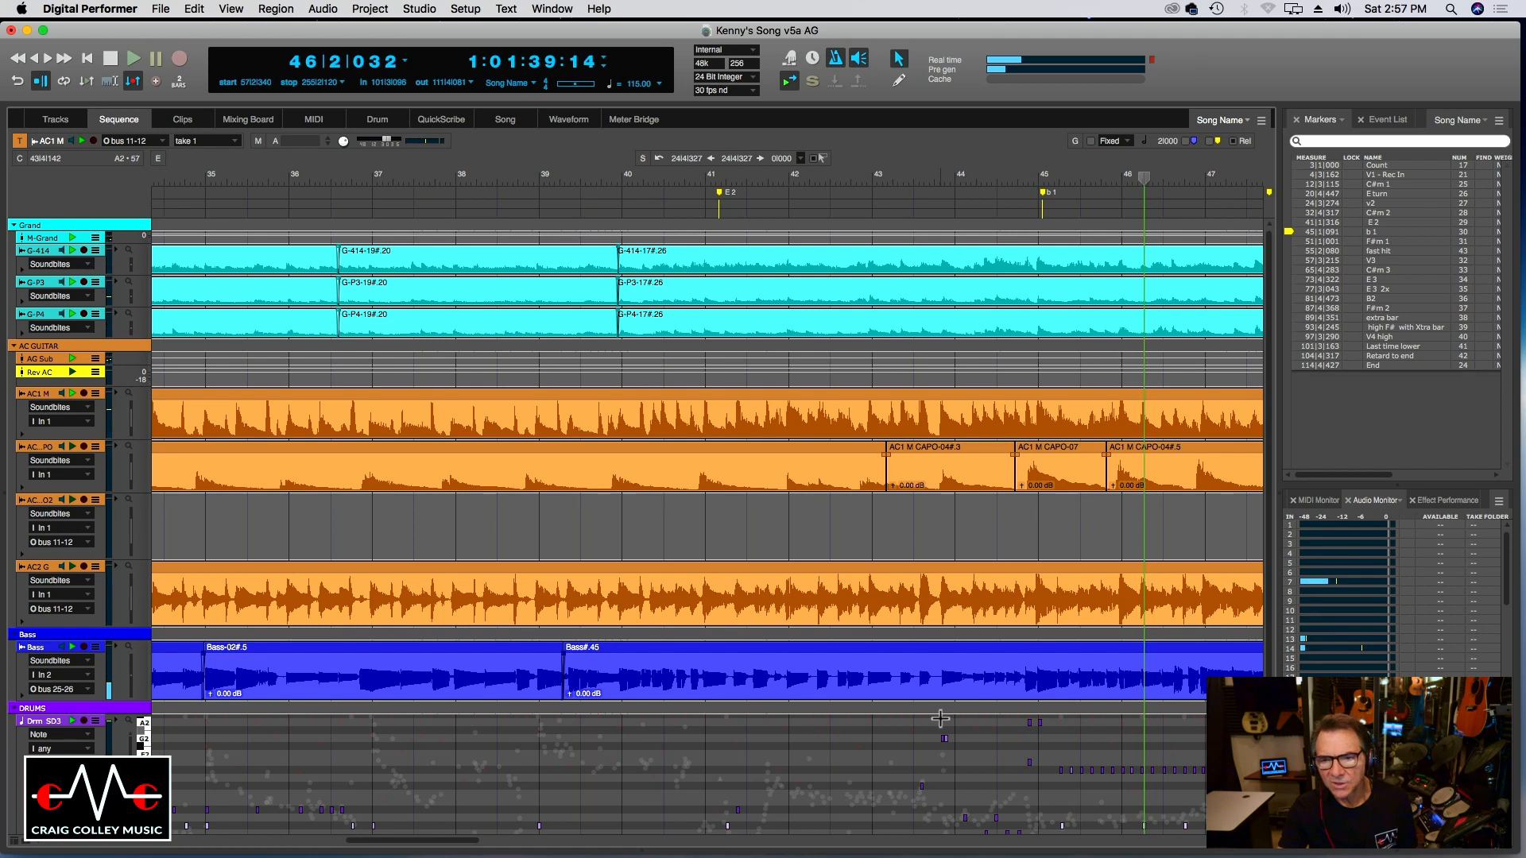
{"action": "left_click", "coordinate": [1020, 178]}
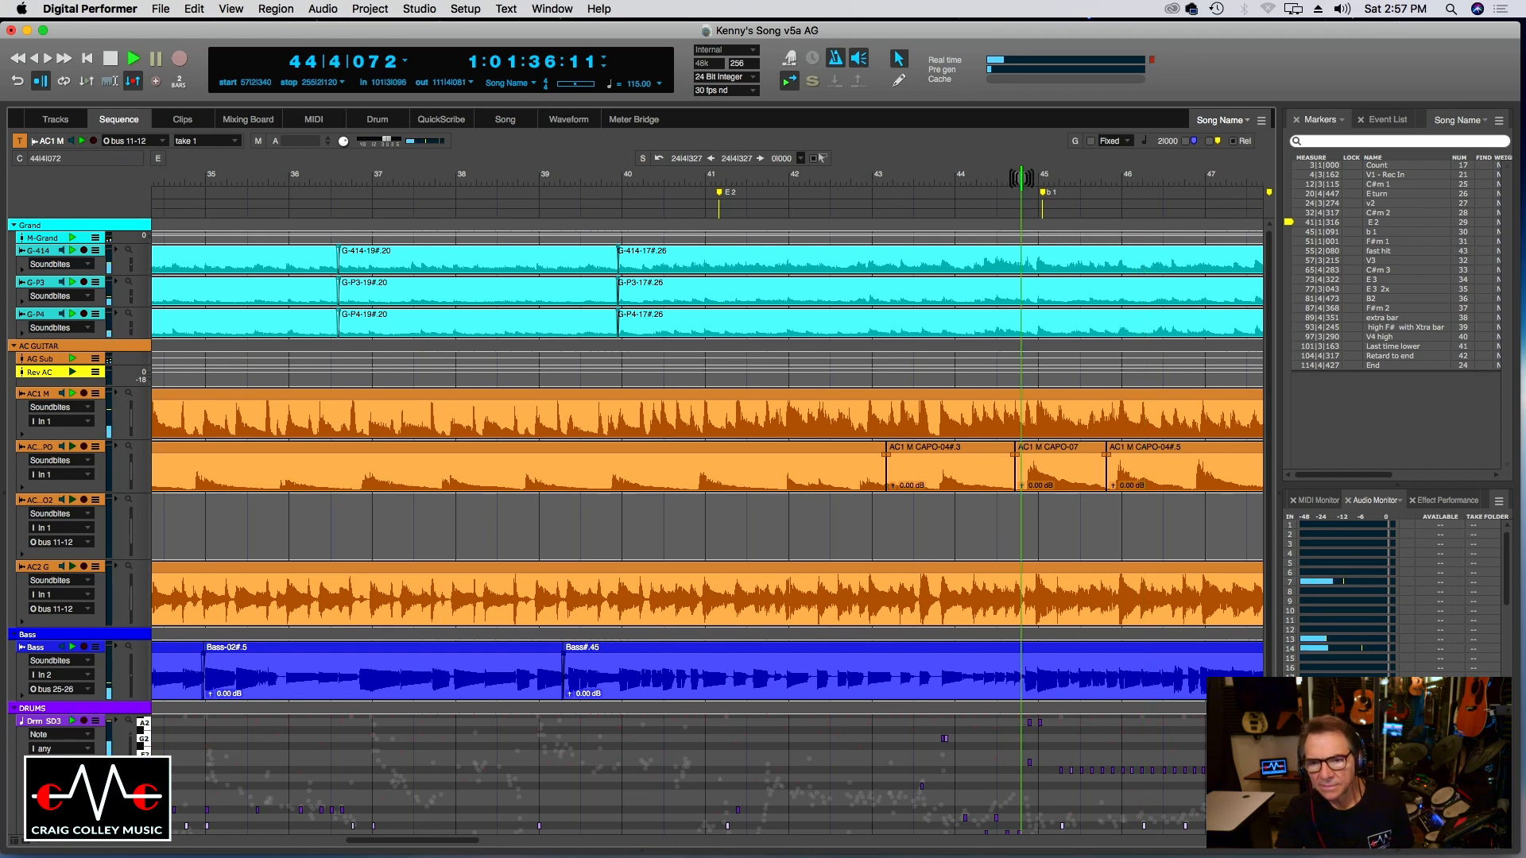
Split the AC1 M soundbite at about 44|4|436 and 45|1|445 to isolate the chord at measure 45.
{"action": "left_click", "coordinate": [1033, 176]}
{"action": "key", "text": "super+Right"}
{"action": "key", "text": "super+Right"}
{"action": "key", "text": "super+Right"}
{"action": "key", "text": "super+Right"}
{"action": "key", "text": "super+Right"}
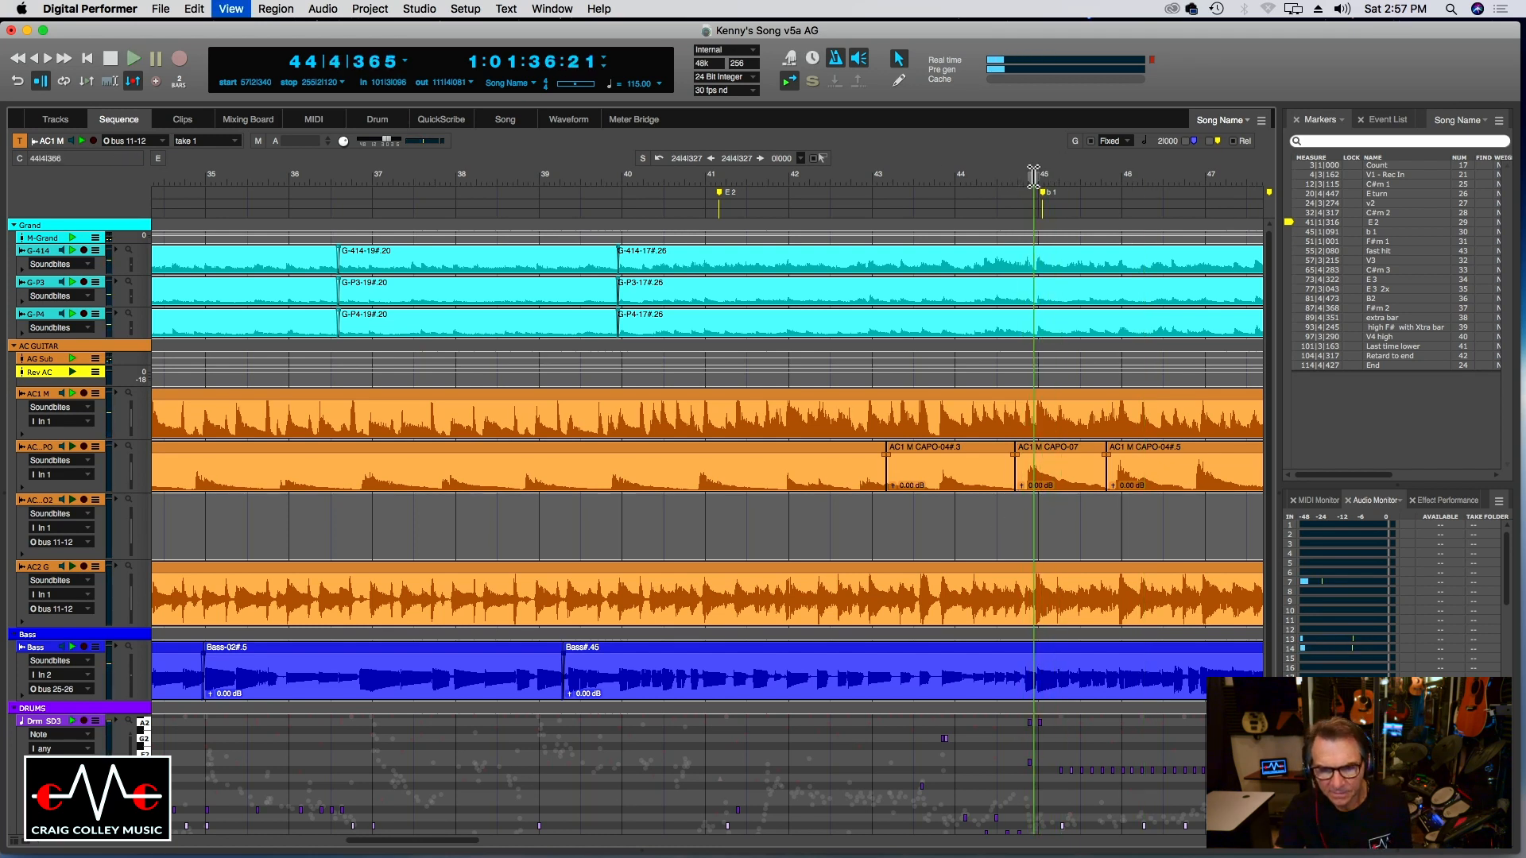
{"action": "left_click", "coordinate": [731, 427]}
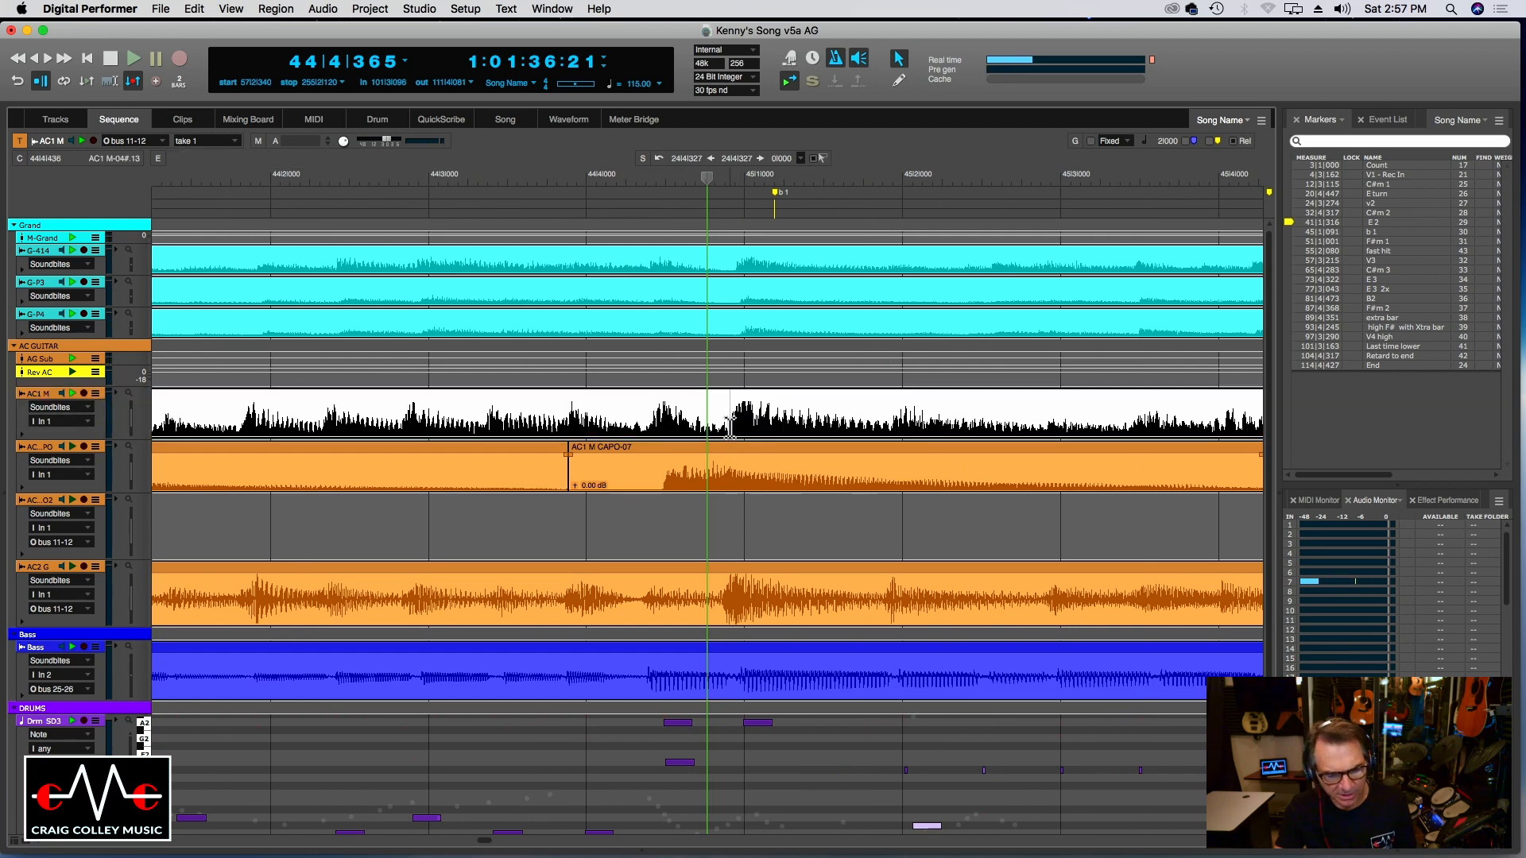
{"action": "key", "text": "super+y"}
{"action": "left_click", "coordinate": [892, 430]}
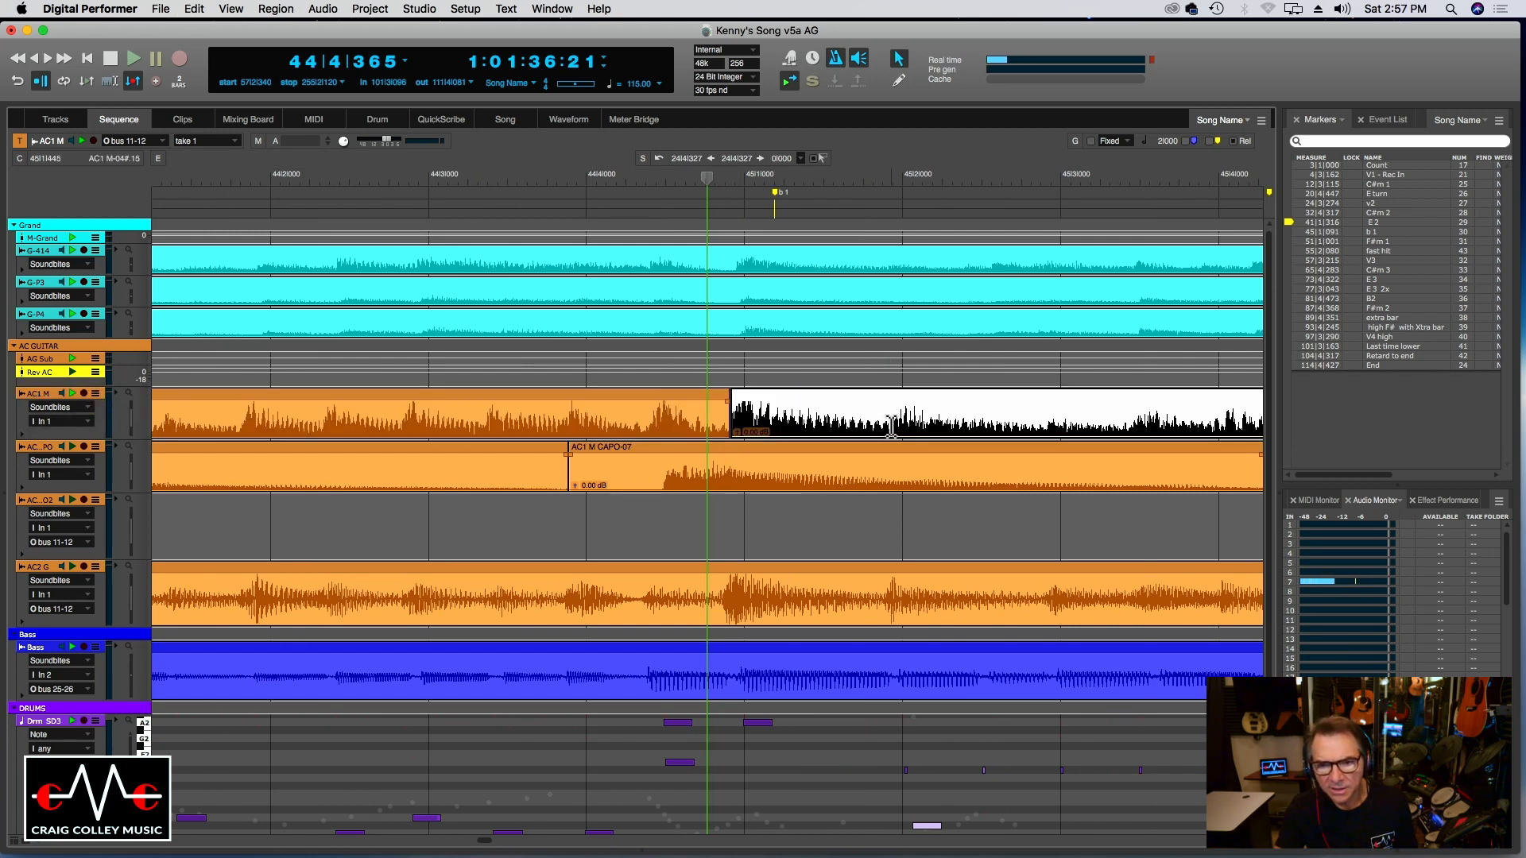
{"action": "key", "text": "super+y"}
Shift the isolated AC1 M chord slightly later, extend its start back to about 44|4|438 to close the gap, and play back the result.
{"action": "left_click", "coordinate": [783, 424]}
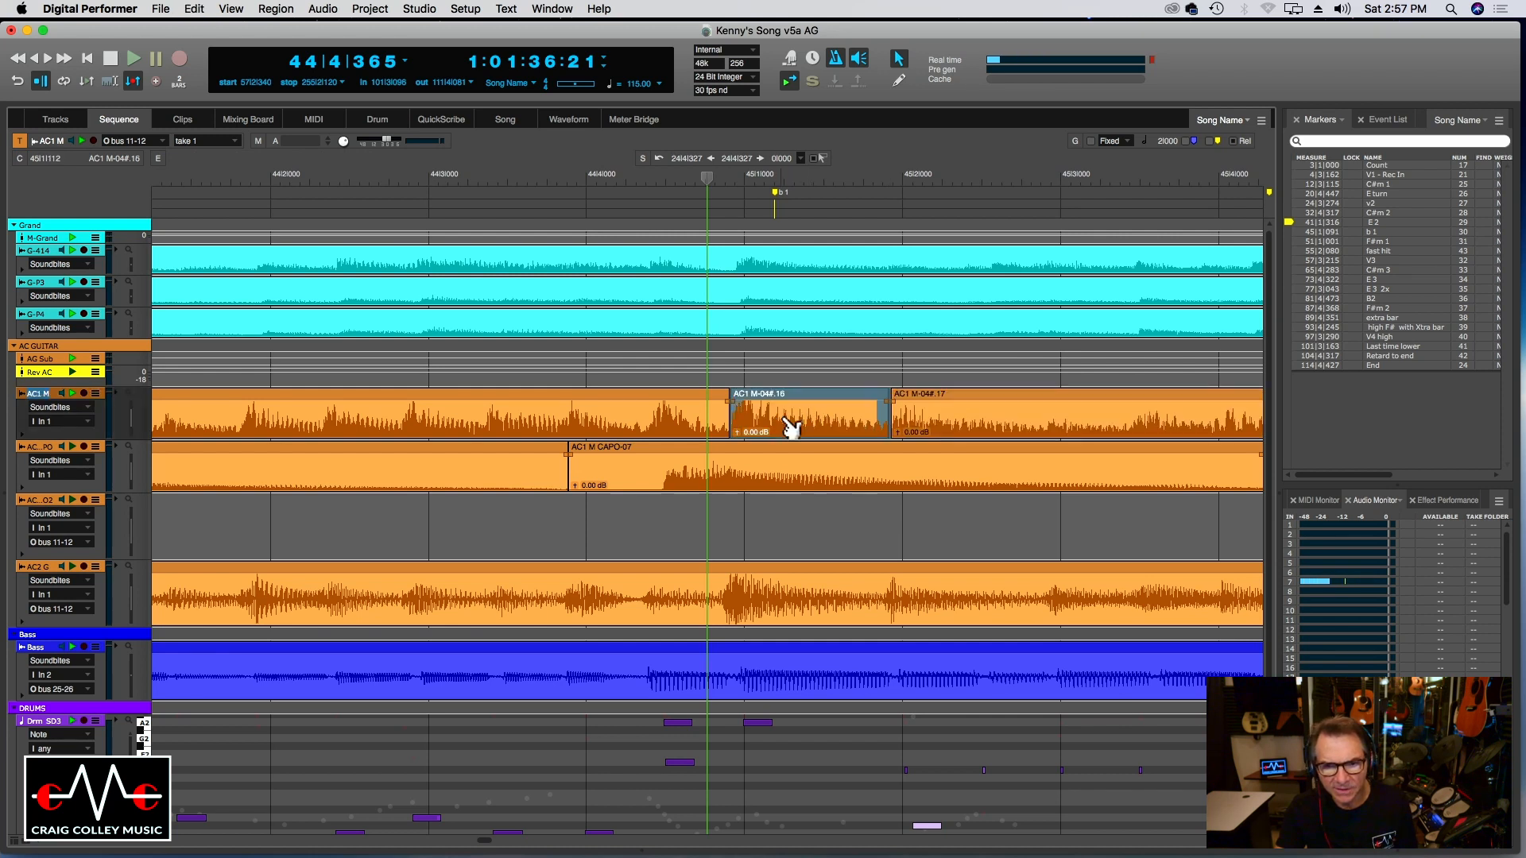
{"action": "key", "text": "space"}
{"action": "key", "text": "space"}
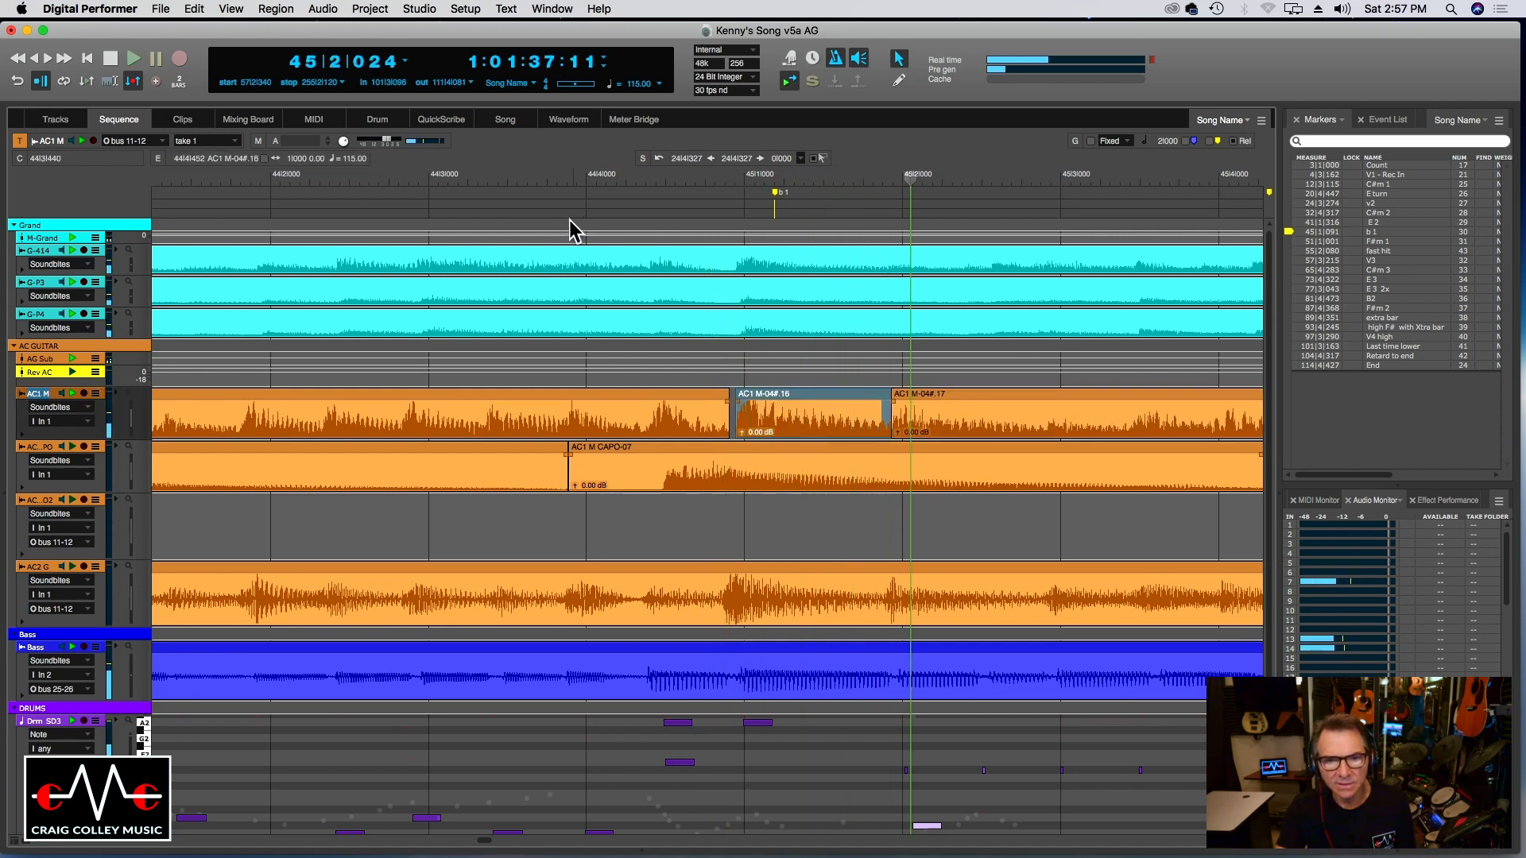
{"action": "left_click", "coordinate": [443, 170]}
{"action": "key", "text": "space"}
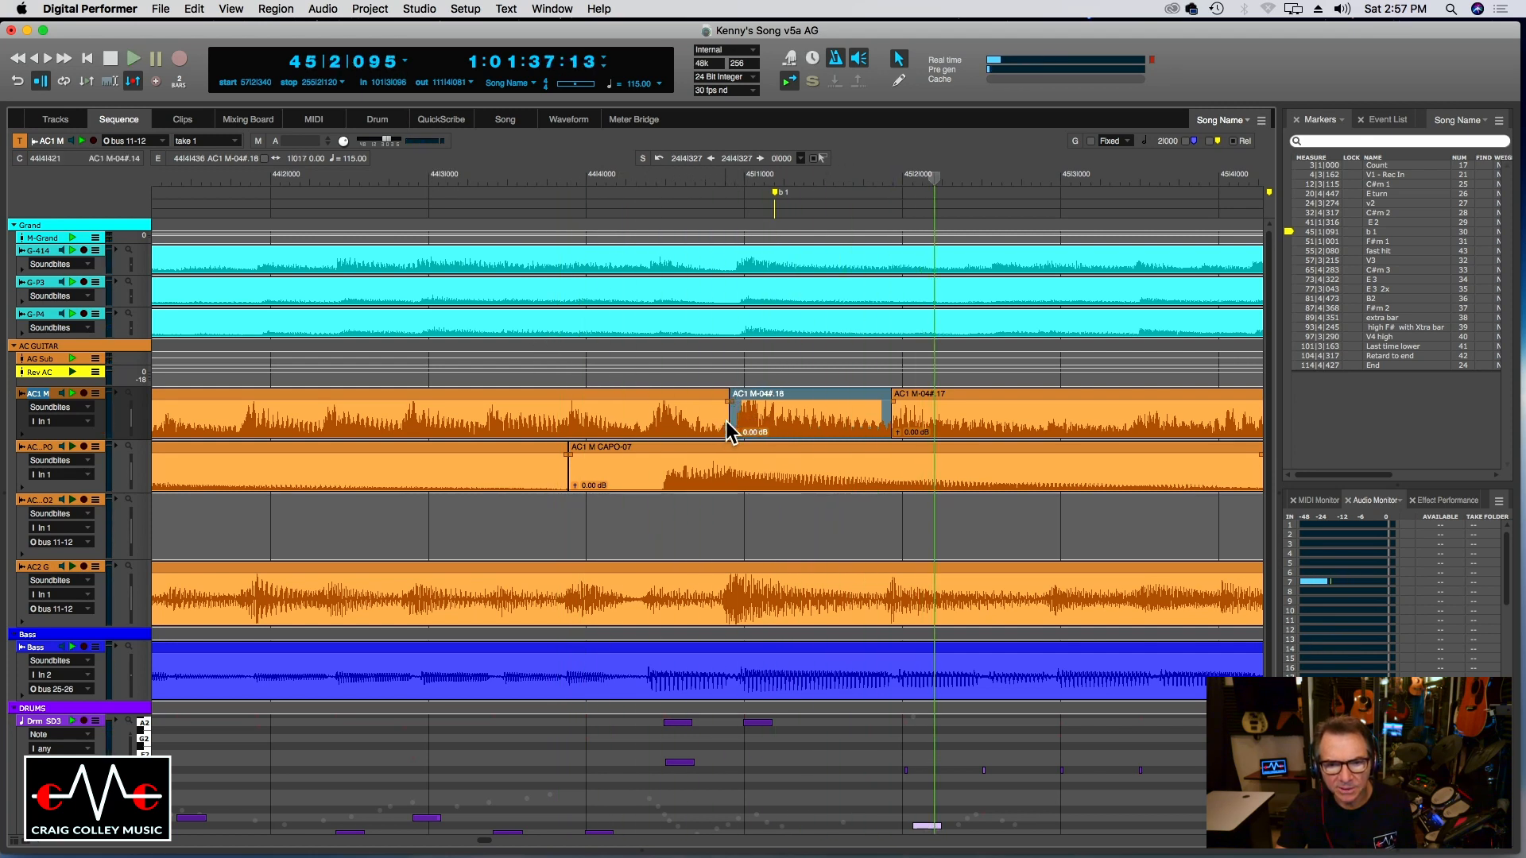
{"action": "left_click", "coordinate": [729, 408]}
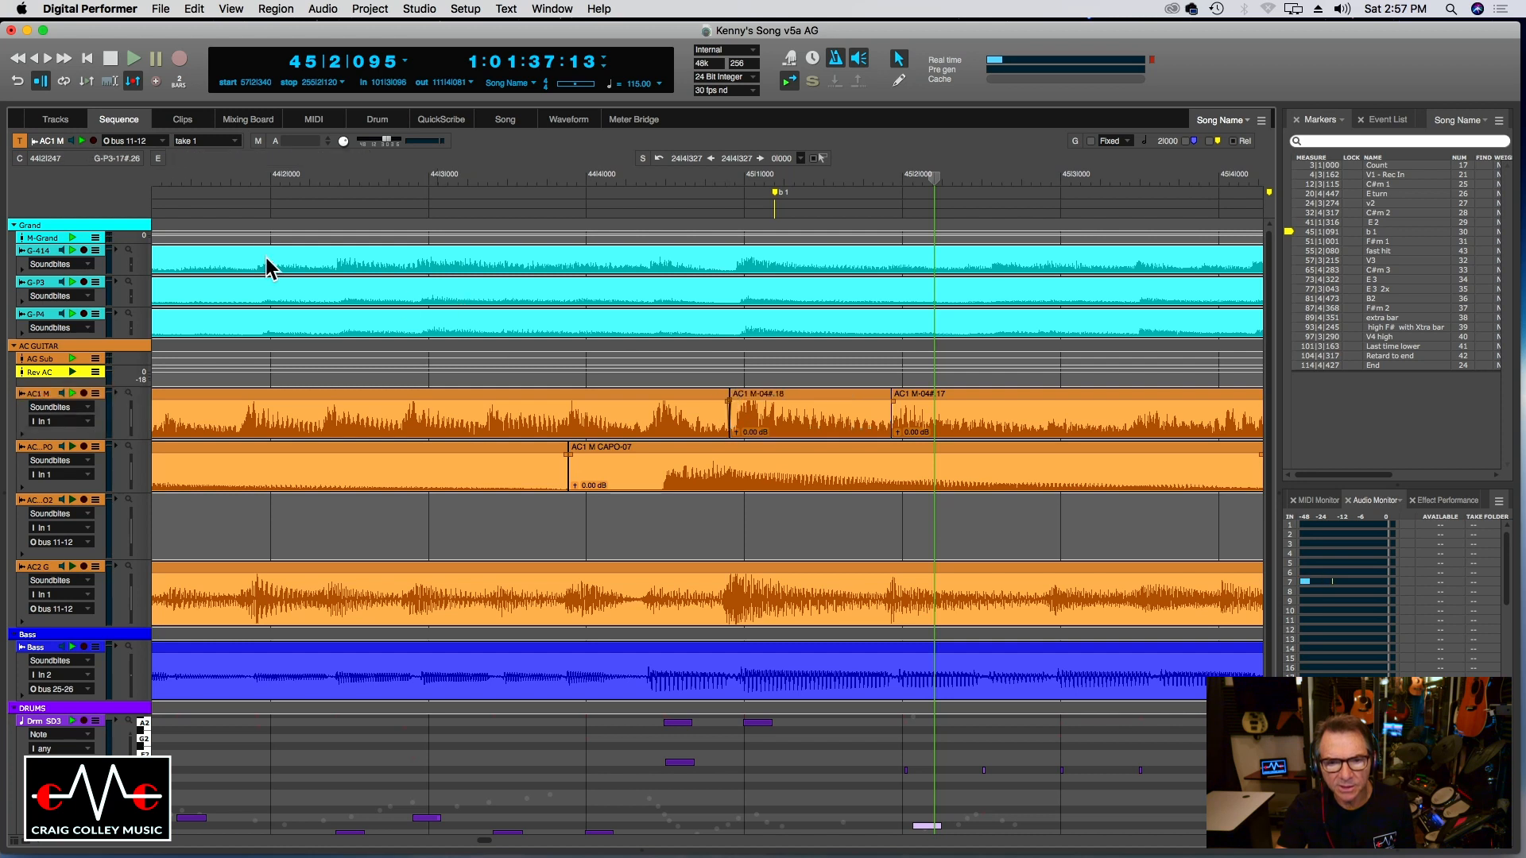
Play on from just before 44|2 to about 54|3 and enlarge the AC1 M track's height.
{"action": "left_click", "coordinate": [234, 183]}
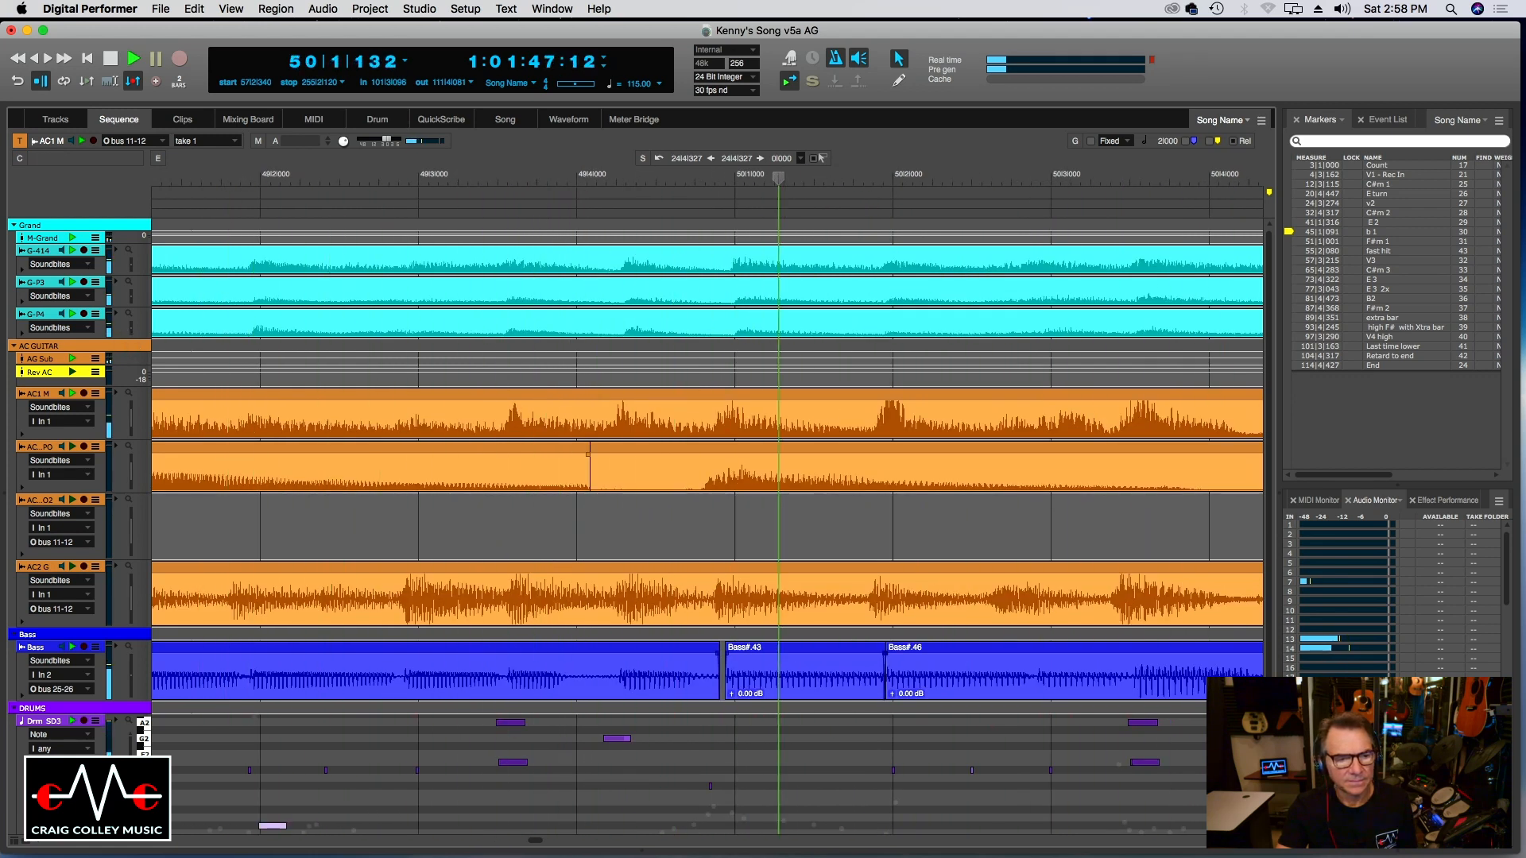
{"action": "left_click_drag", "start_coordinate": [69, 435], "coordinate": [61, 513]}
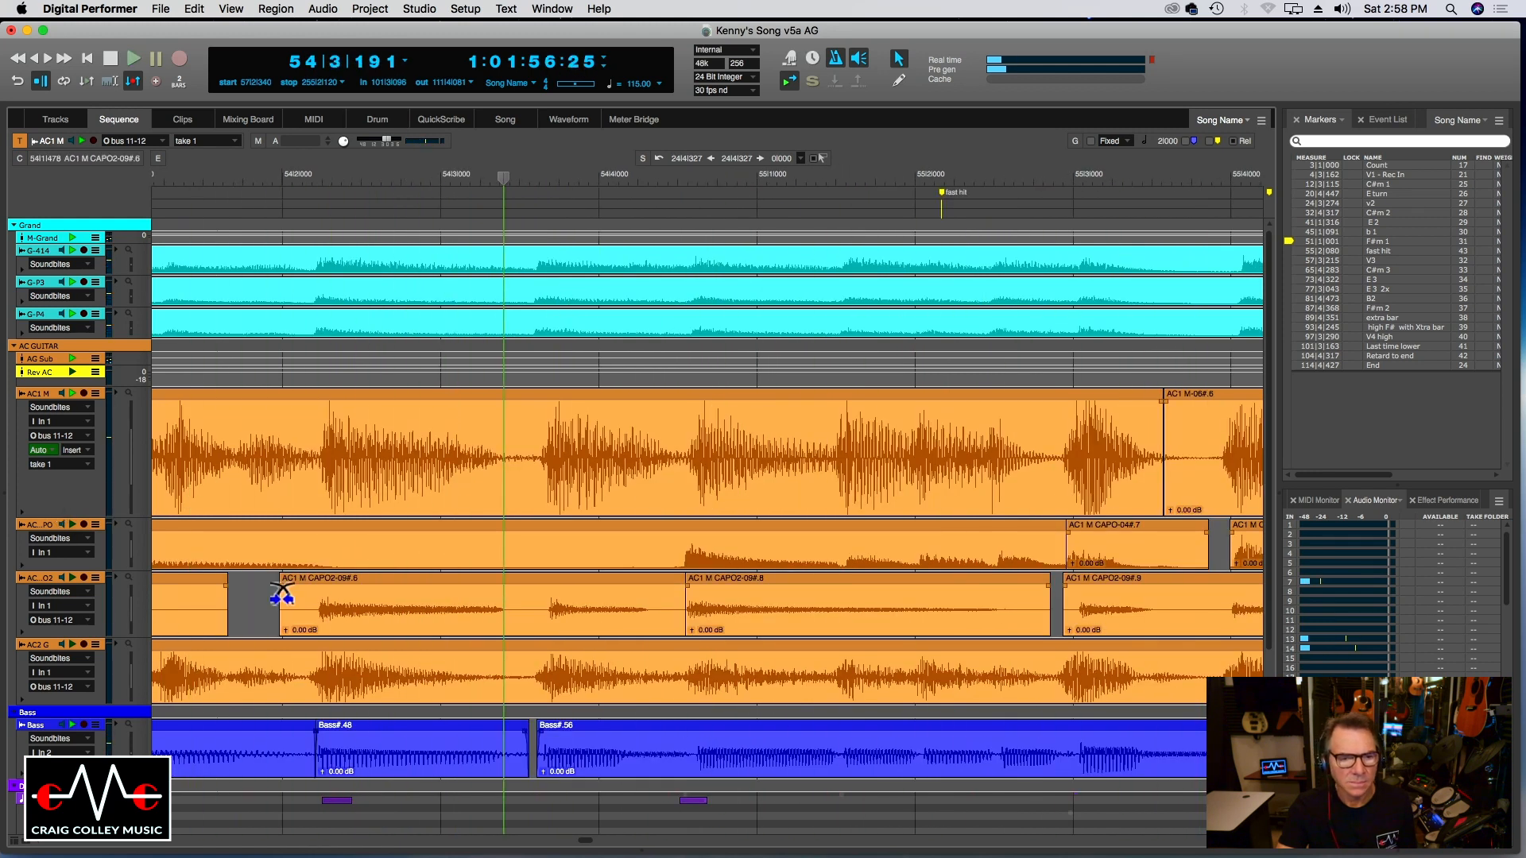
Split the AC1 M soundbite at about 54|2|104 and just before the following two chord attacks in beats 3 and 4.
{"action": "left_click", "coordinate": [322, 469]}
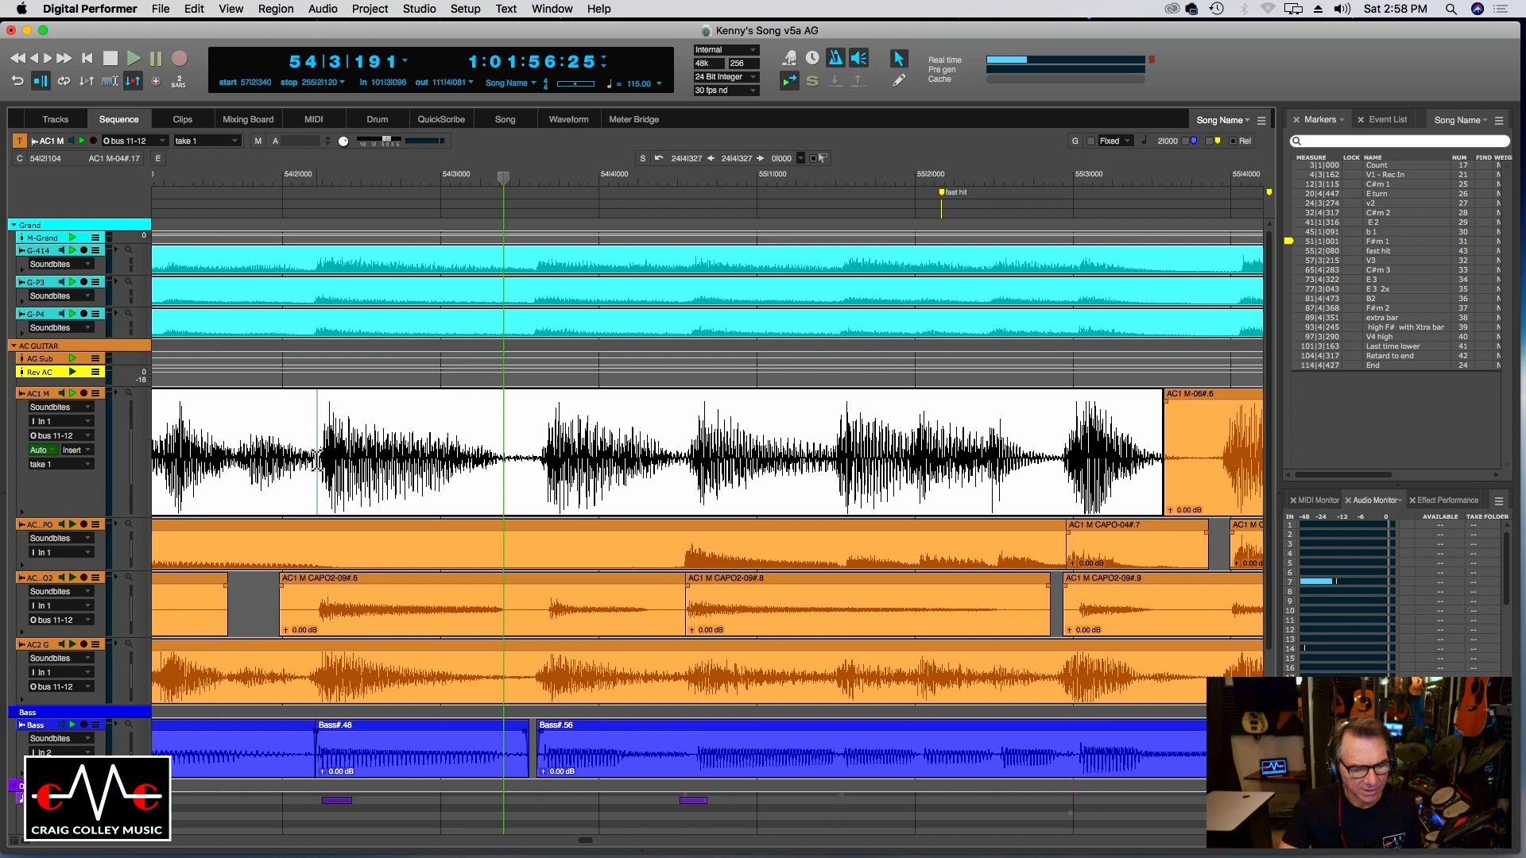
{"action": "key", "text": "super+y"}
{"action": "left_click", "coordinate": [526, 472]}
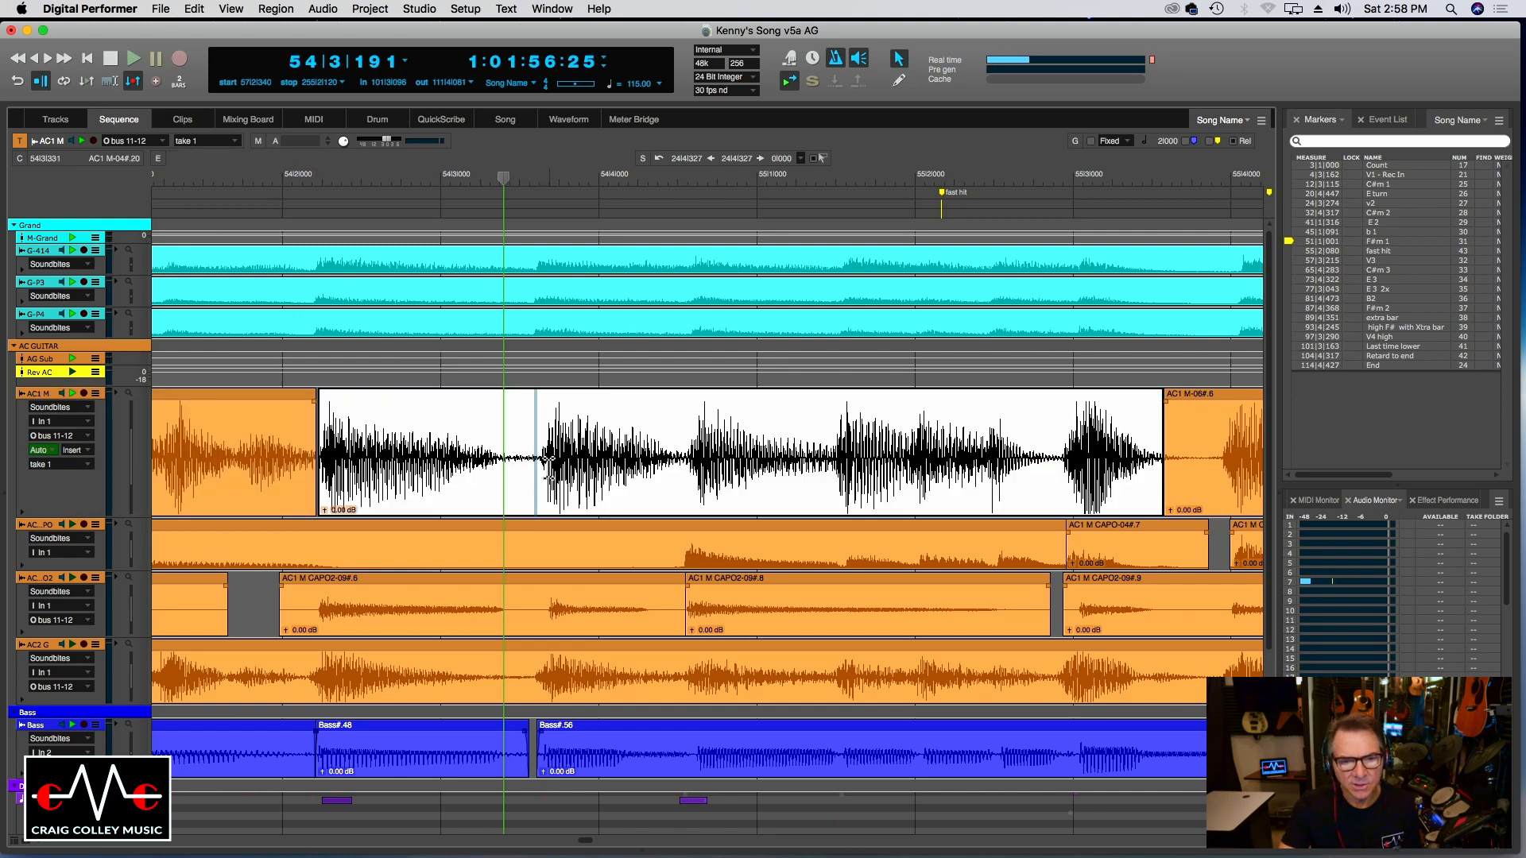
{"action": "key", "text": "super+y"}
{"action": "left_click", "coordinate": [675, 470]}
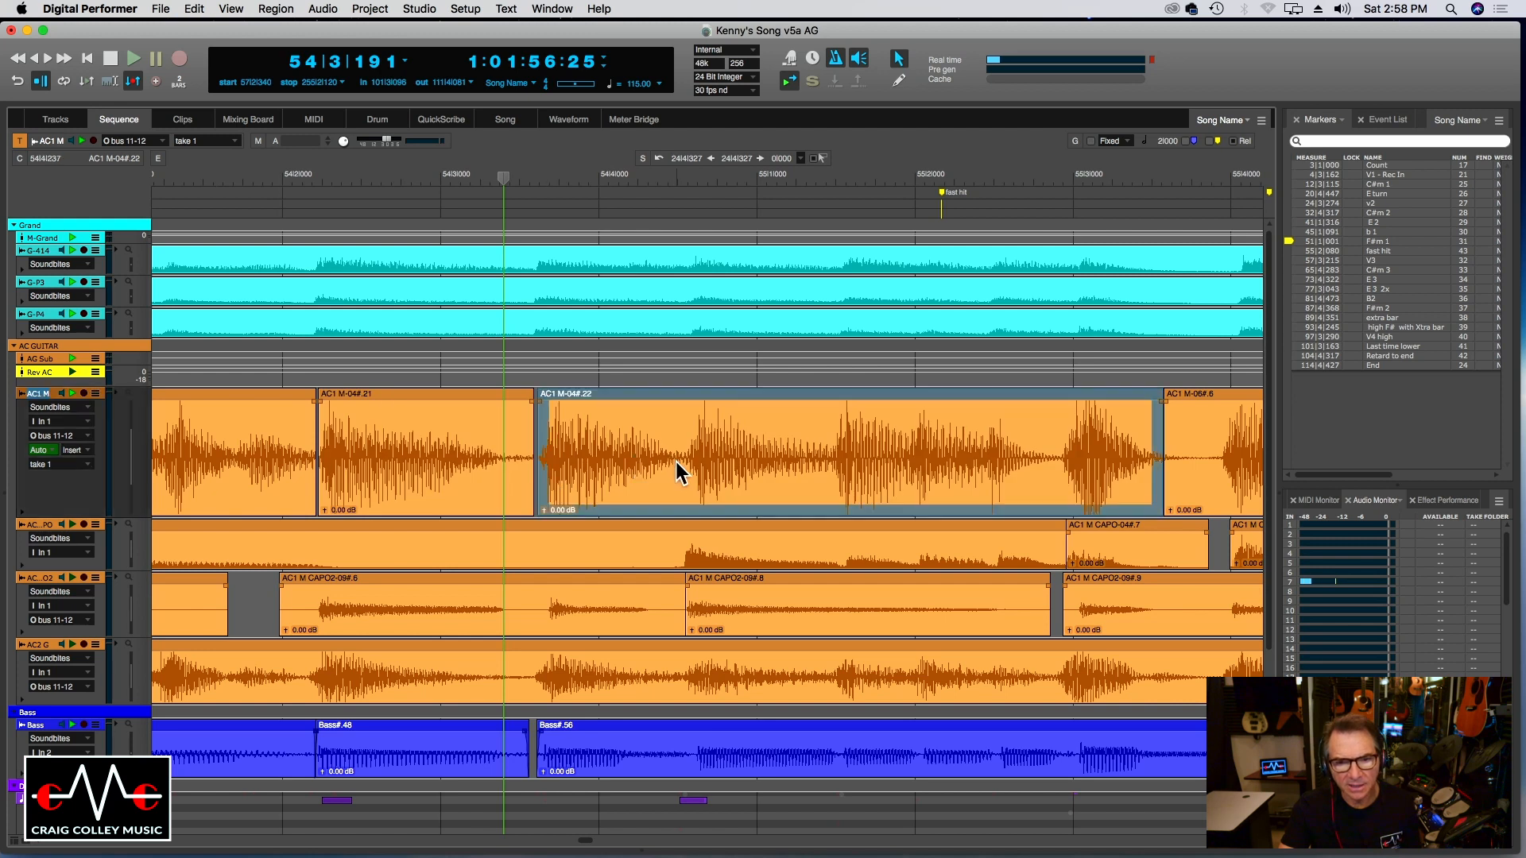
{"action": "key", "text": "super+y"}
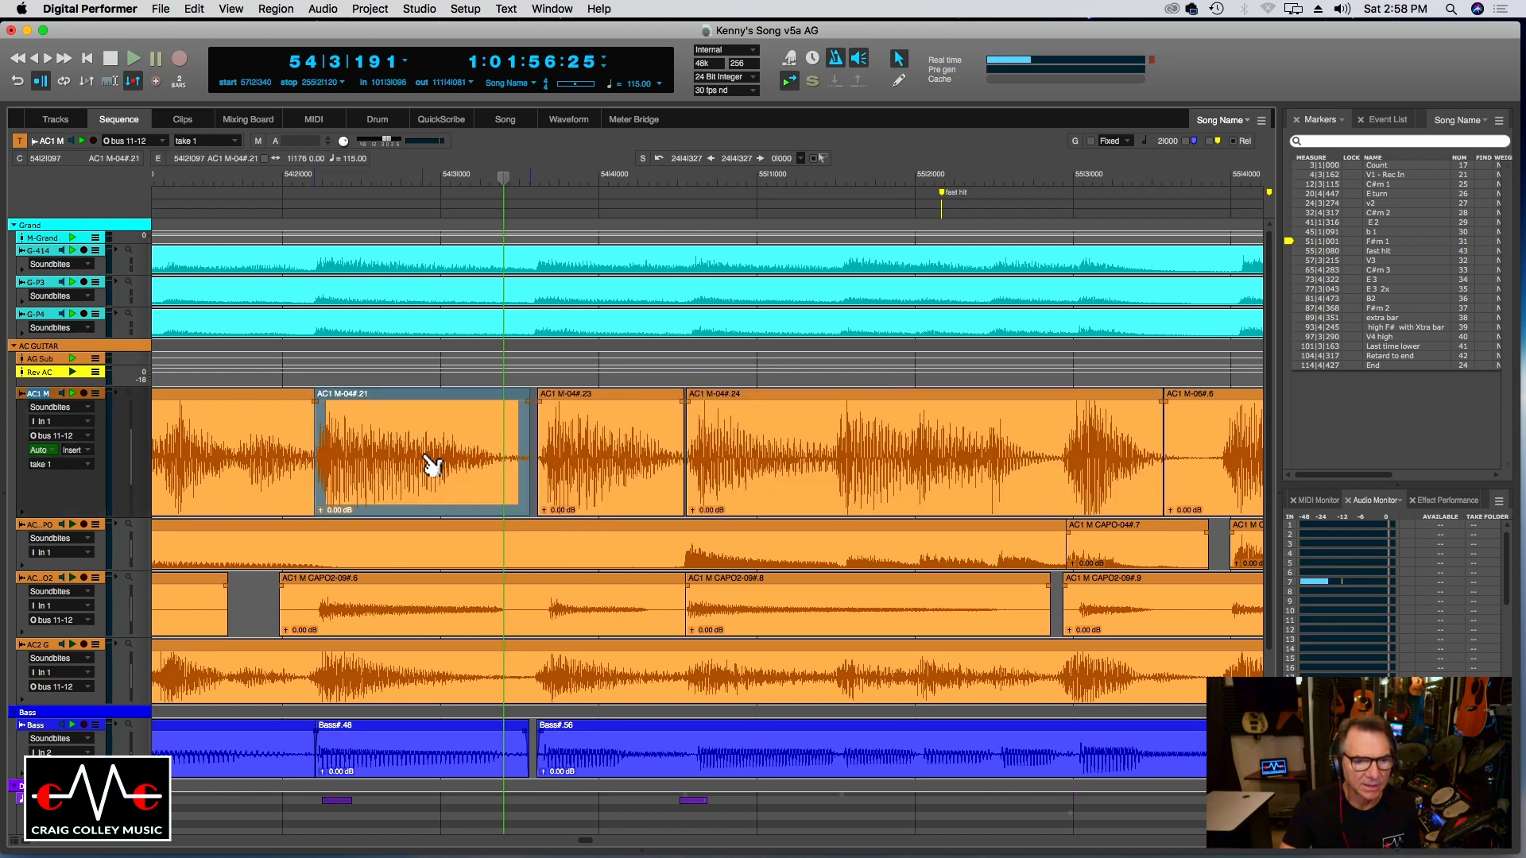
Shift the first isolated AC1 M chord to 54|2|097 and the second to 54|3|273, playing back each change.
{"action": "left_click", "coordinate": [197, 183]}
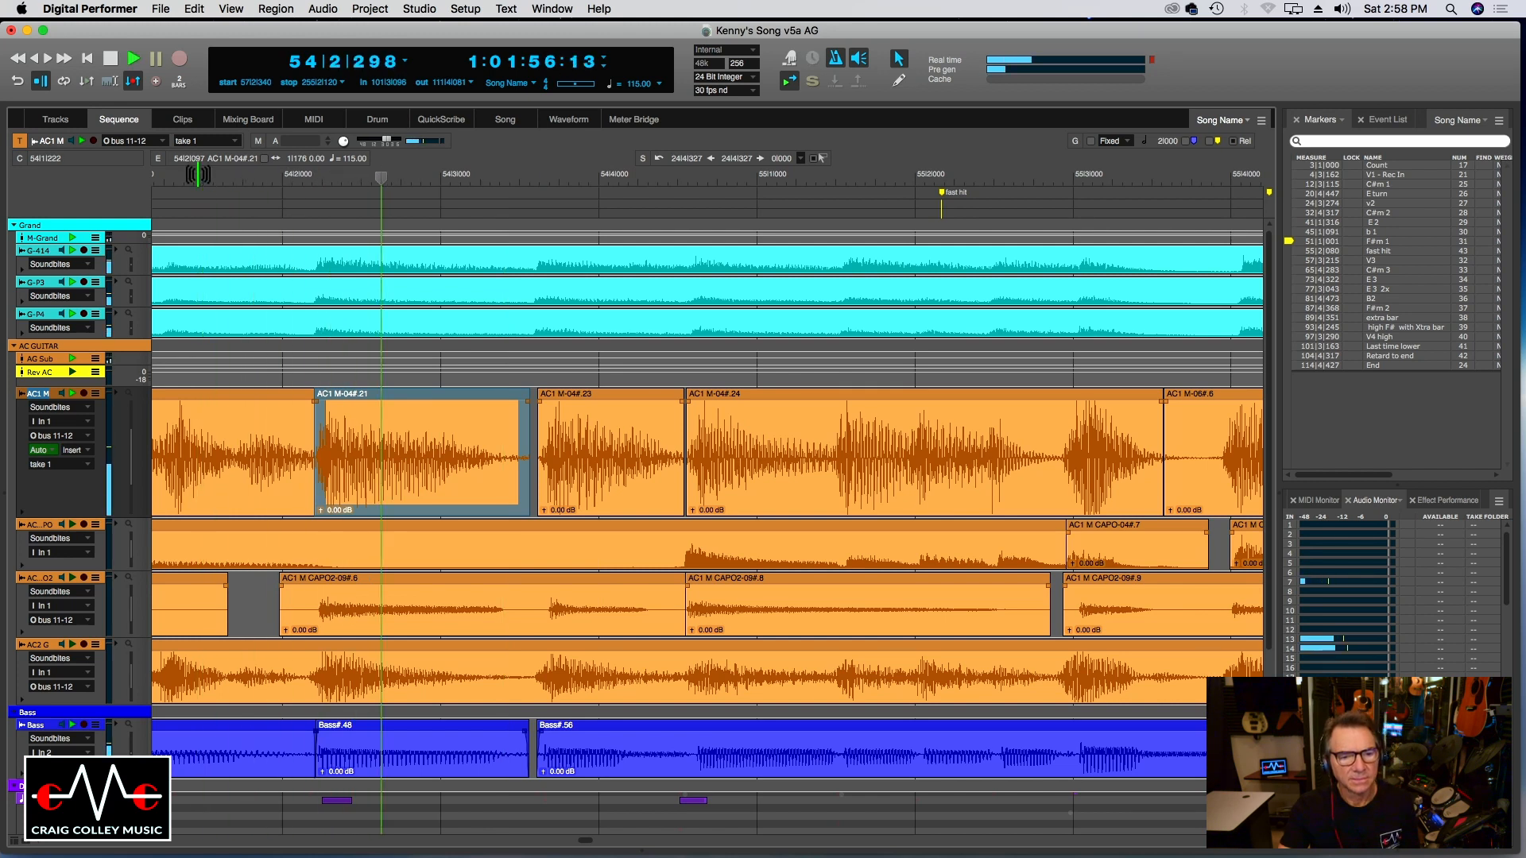
{"action": "left_click_drag", "start_coordinate": [578, 442], "coordinate": [575, 448]}
{"action": "left_click", "coordinate": [172, 178]}
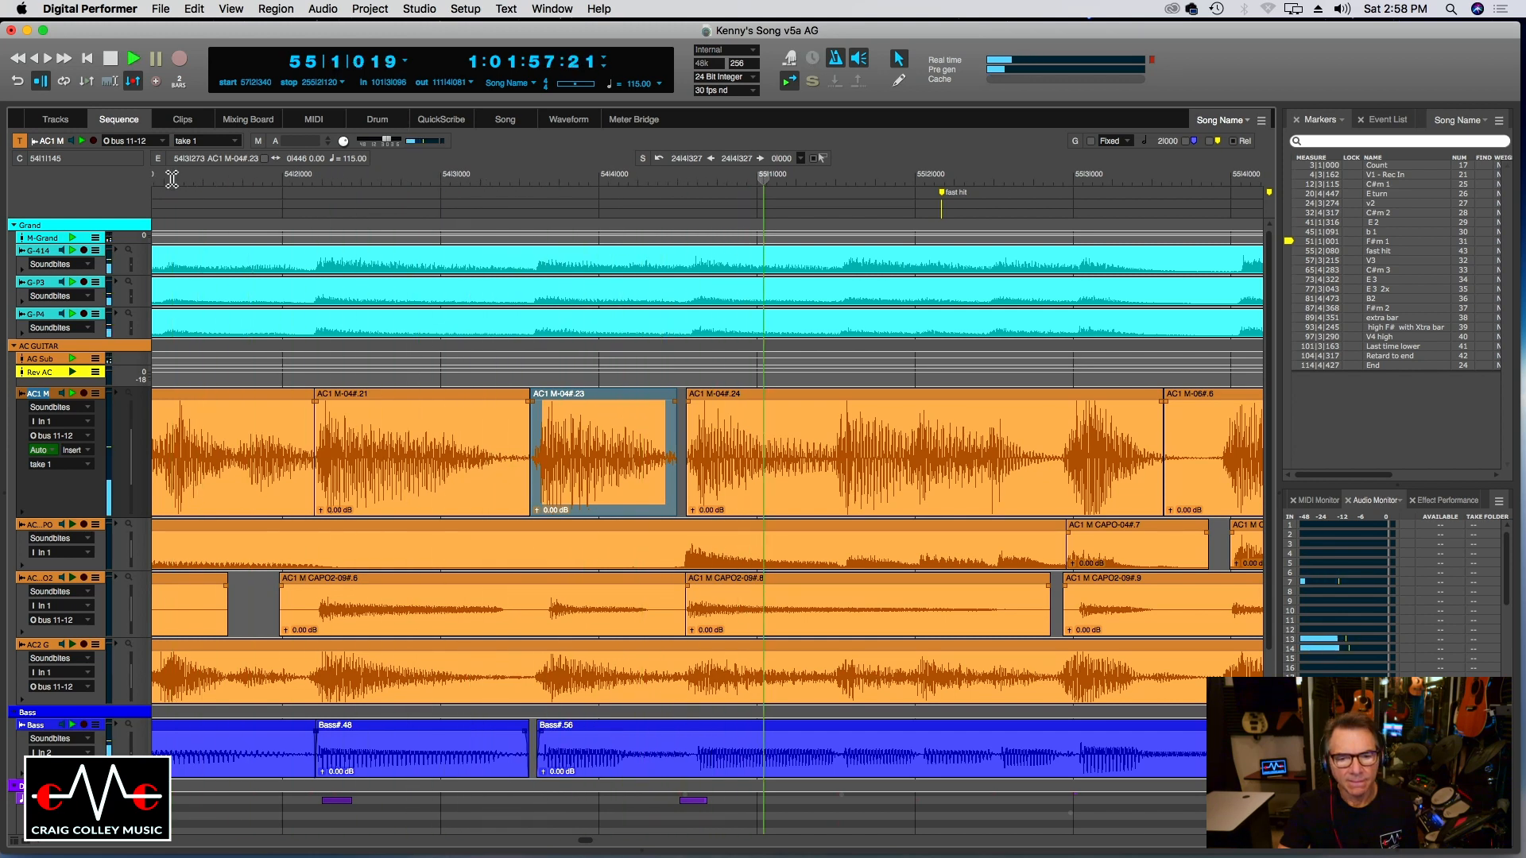
{"action": "key", "text": "super+bracketleft"}
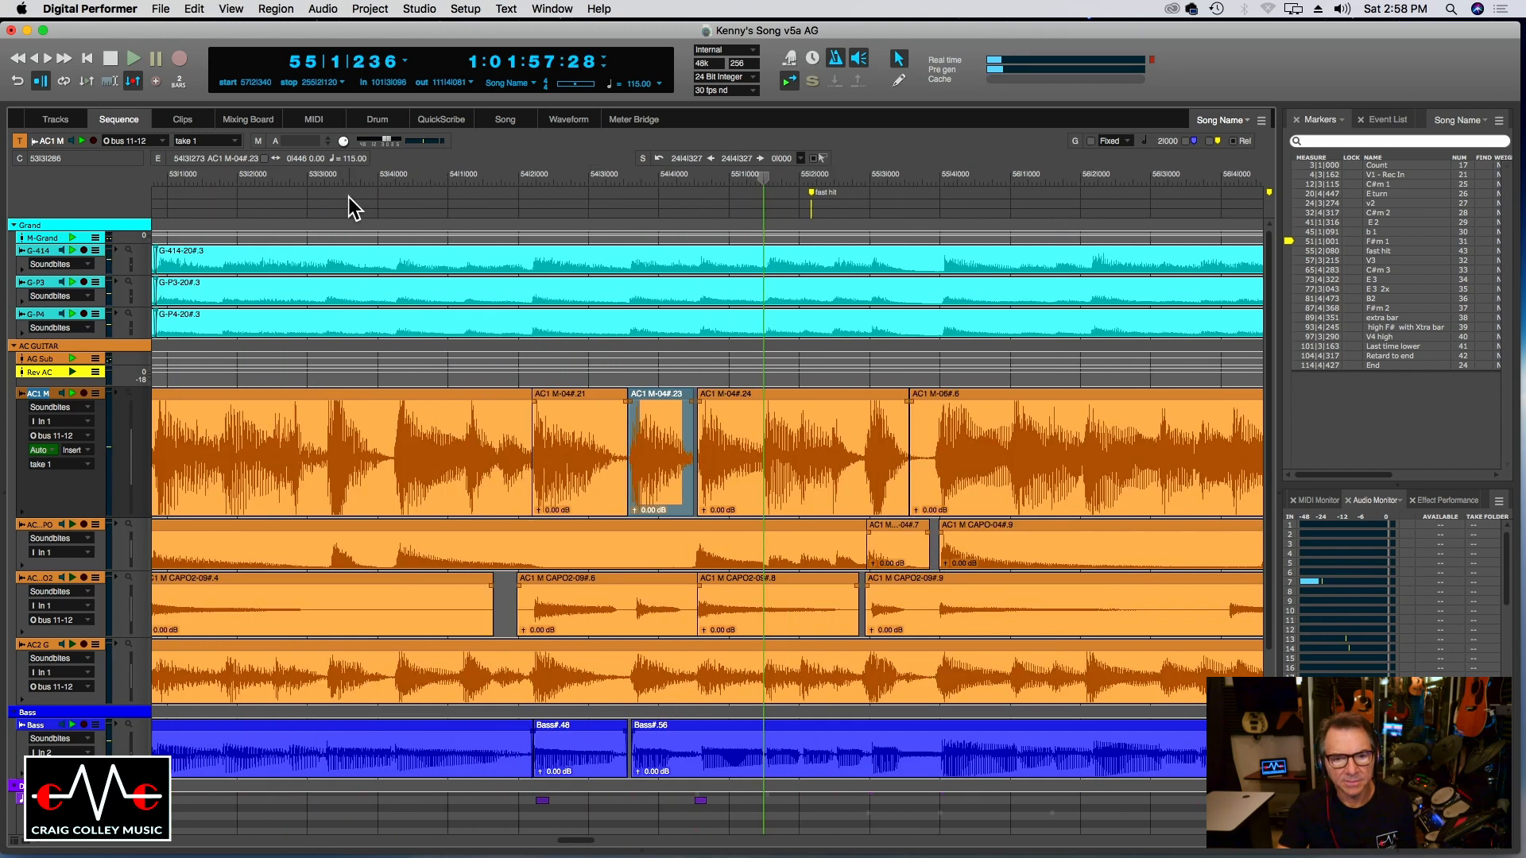
{"action": "left_click", "coordinate": [251, 184]}
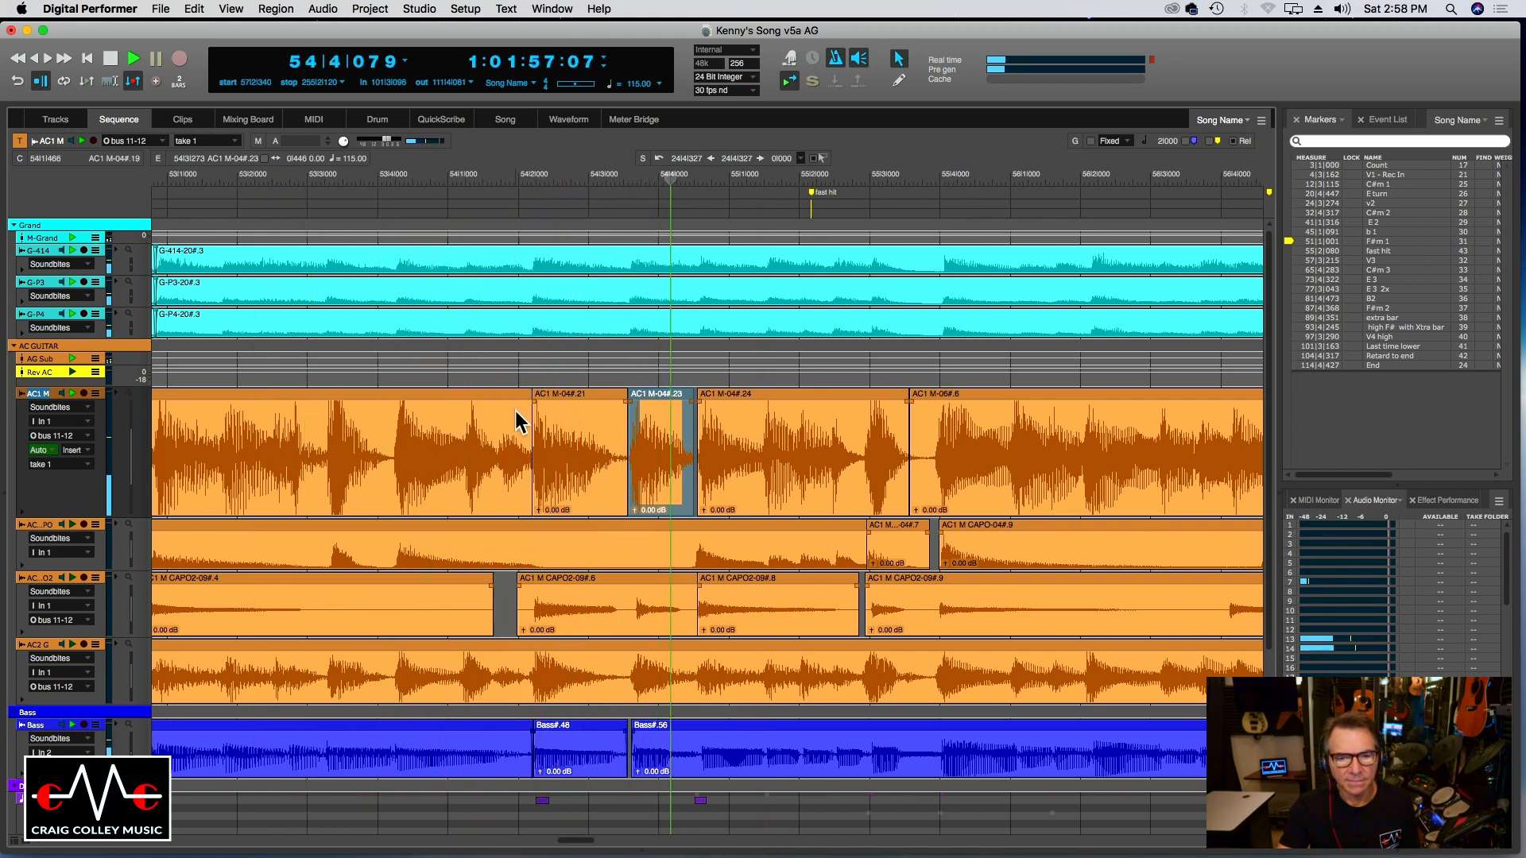
Try the second isolated chord slightly later at 54|3|284 and at 54|3|295, playing back each position.
{"action": "left_click_drag", "start_coordinate": [648, 453], "coordinate": [649, 453]}
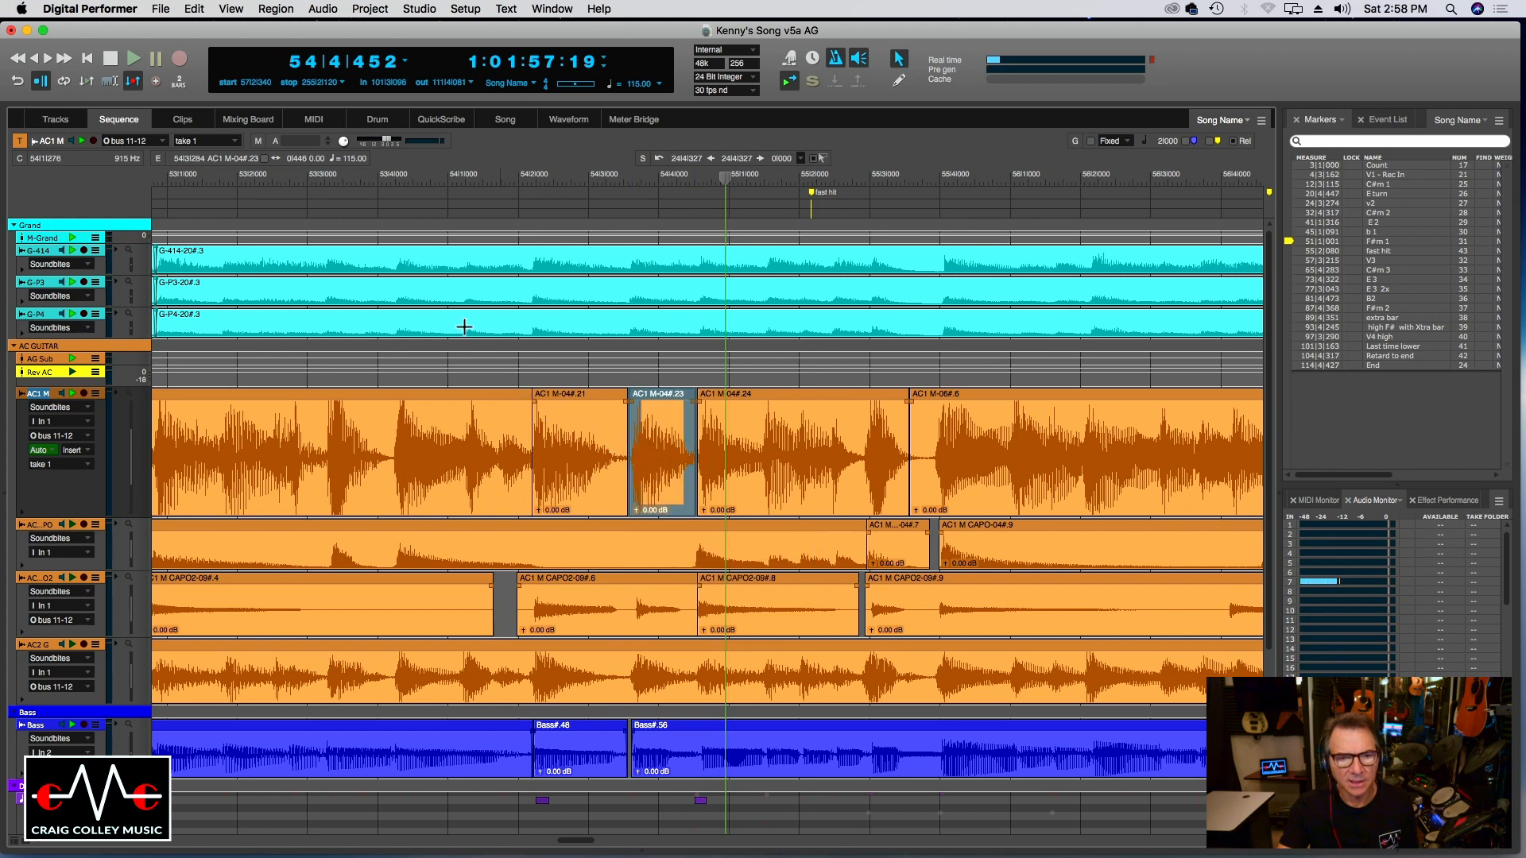
{"action": "left_click", "coordinate": [329, 184]}
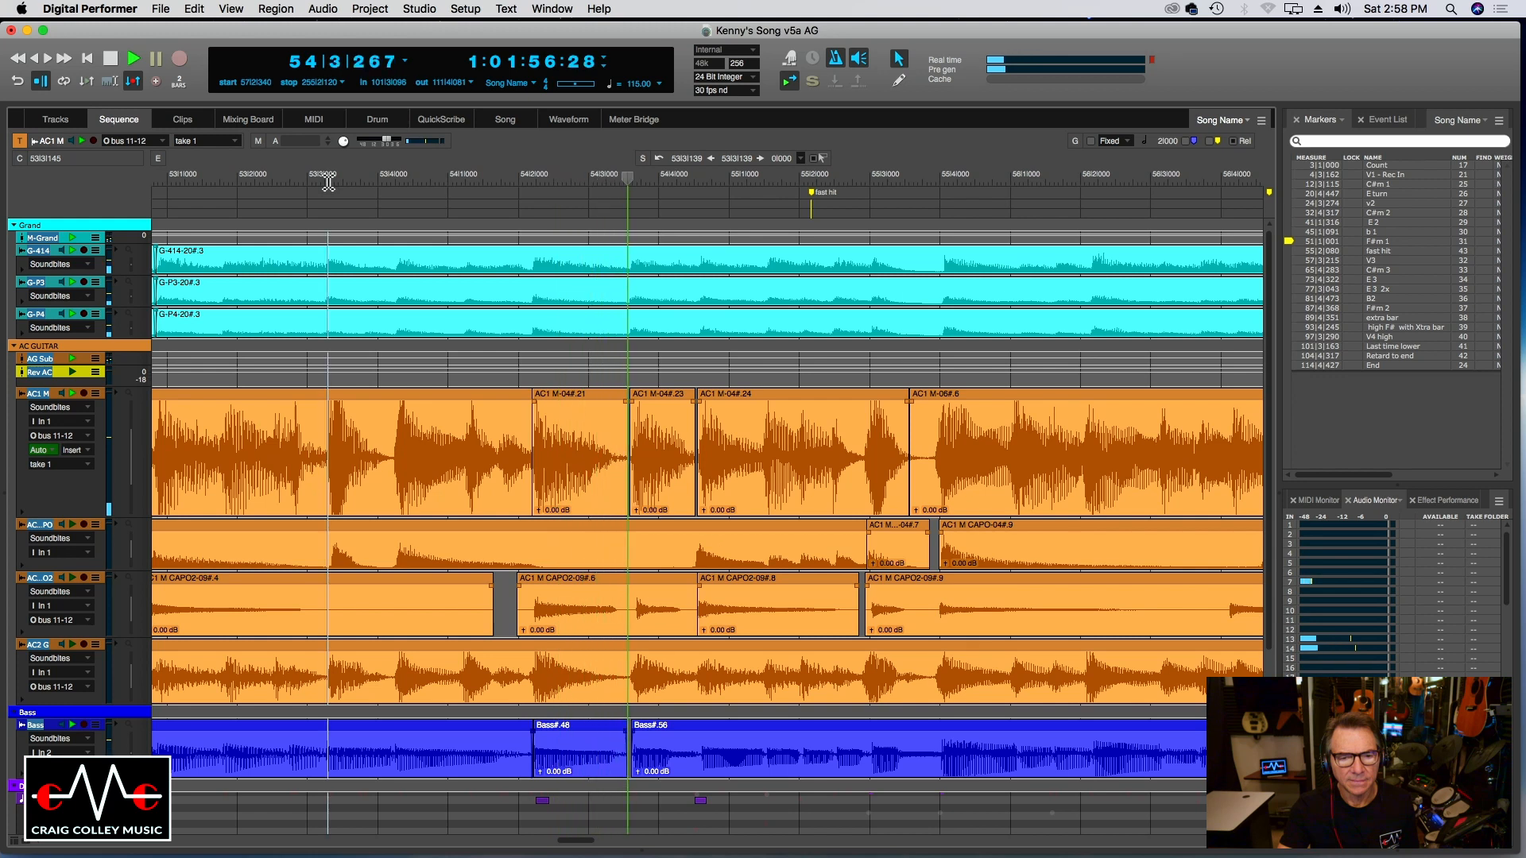
{"action": "left_click", "coordinate": [599, 183]}
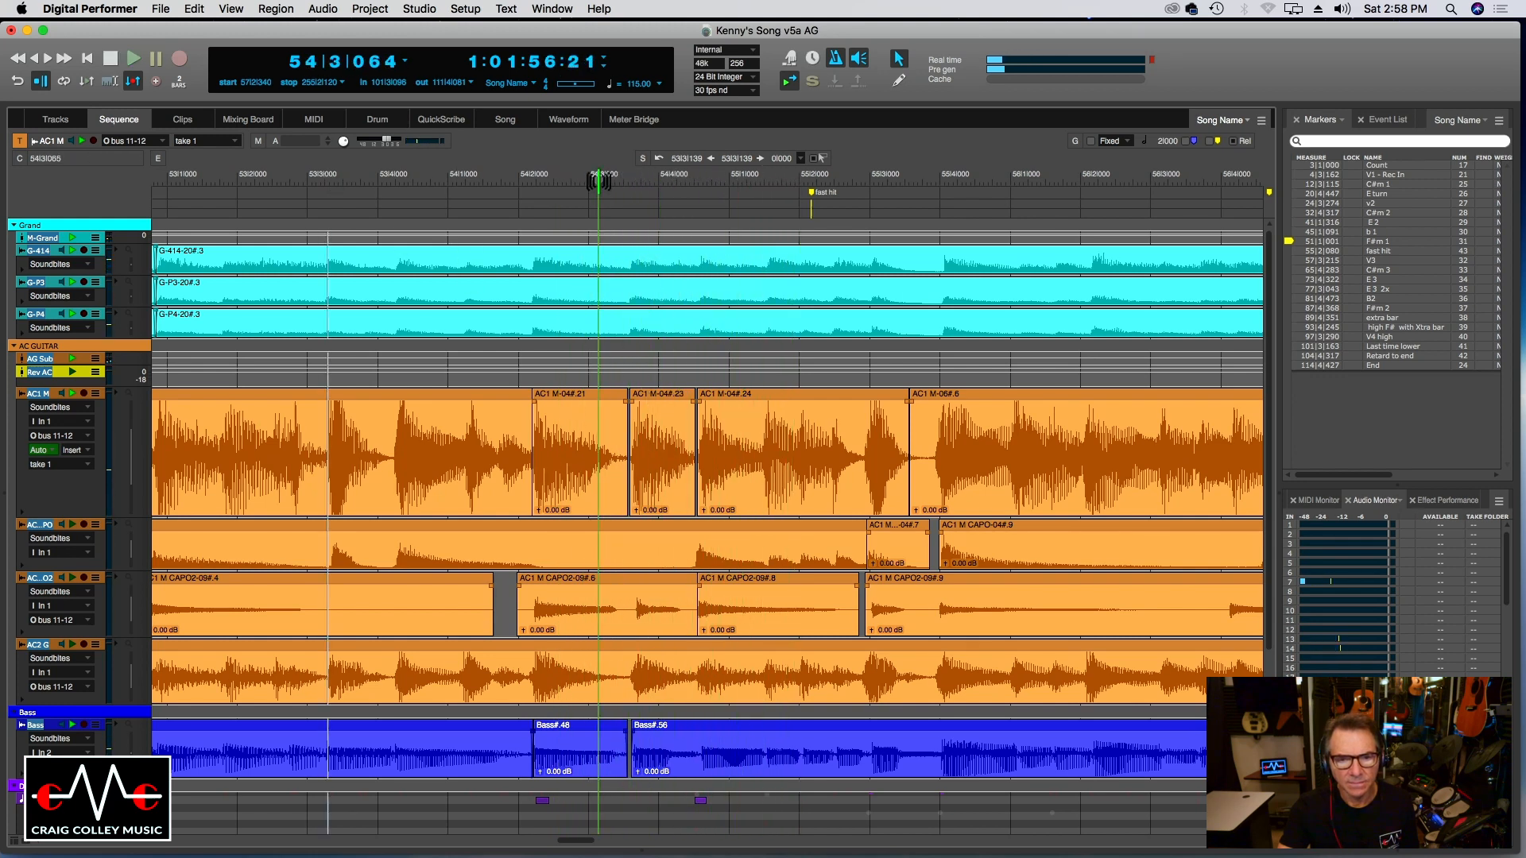
{"action": "left_click", "coordinate": [659, 450]}
{"action": "left_click_drag", "start_coordinate": [665, 450], "coordinate": [666, 450]}
{"action": "left_click", "coordinate": [548, 170]}
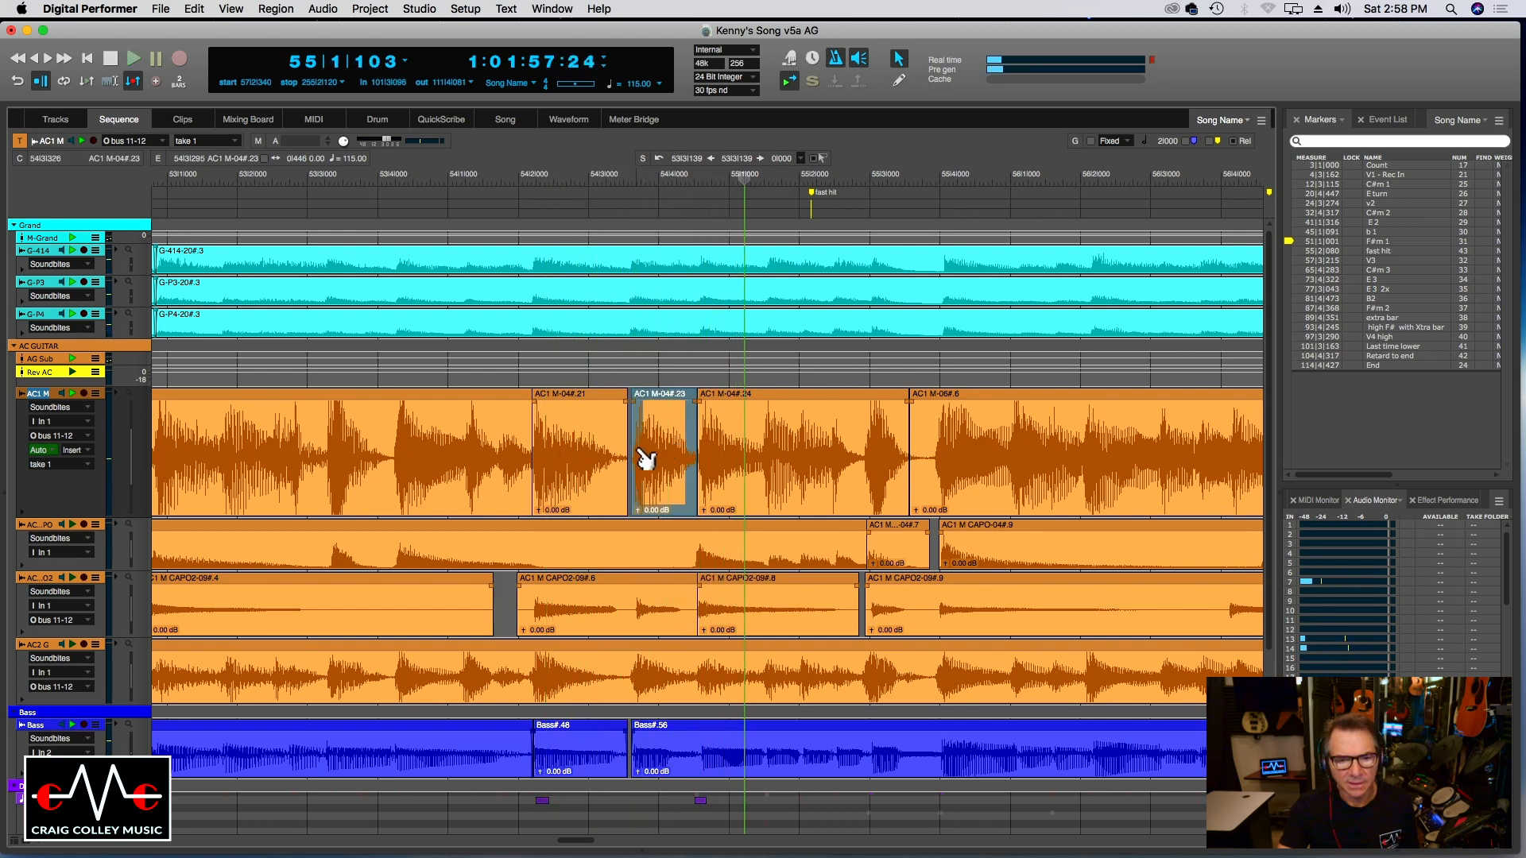
Try the second isolated chord at 54|3|311, play it, undo that shift and replay the passage.
{"action": "left_click_drag", "start_coordinate": [647, 459], "coordinate": [649, 460]}
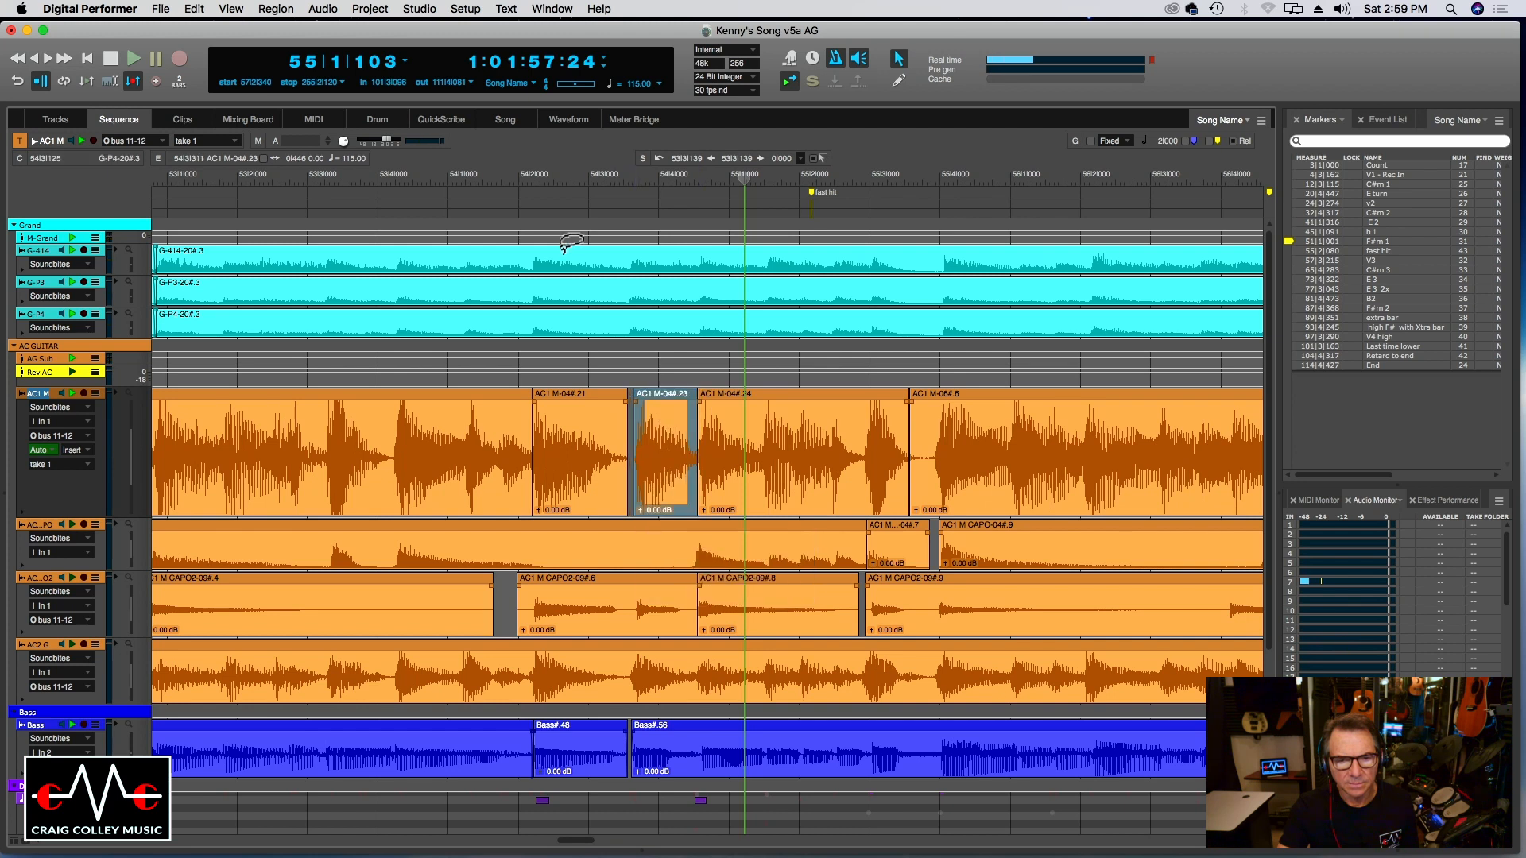
{"action": "left_click", "coordinate": [552, 181]}
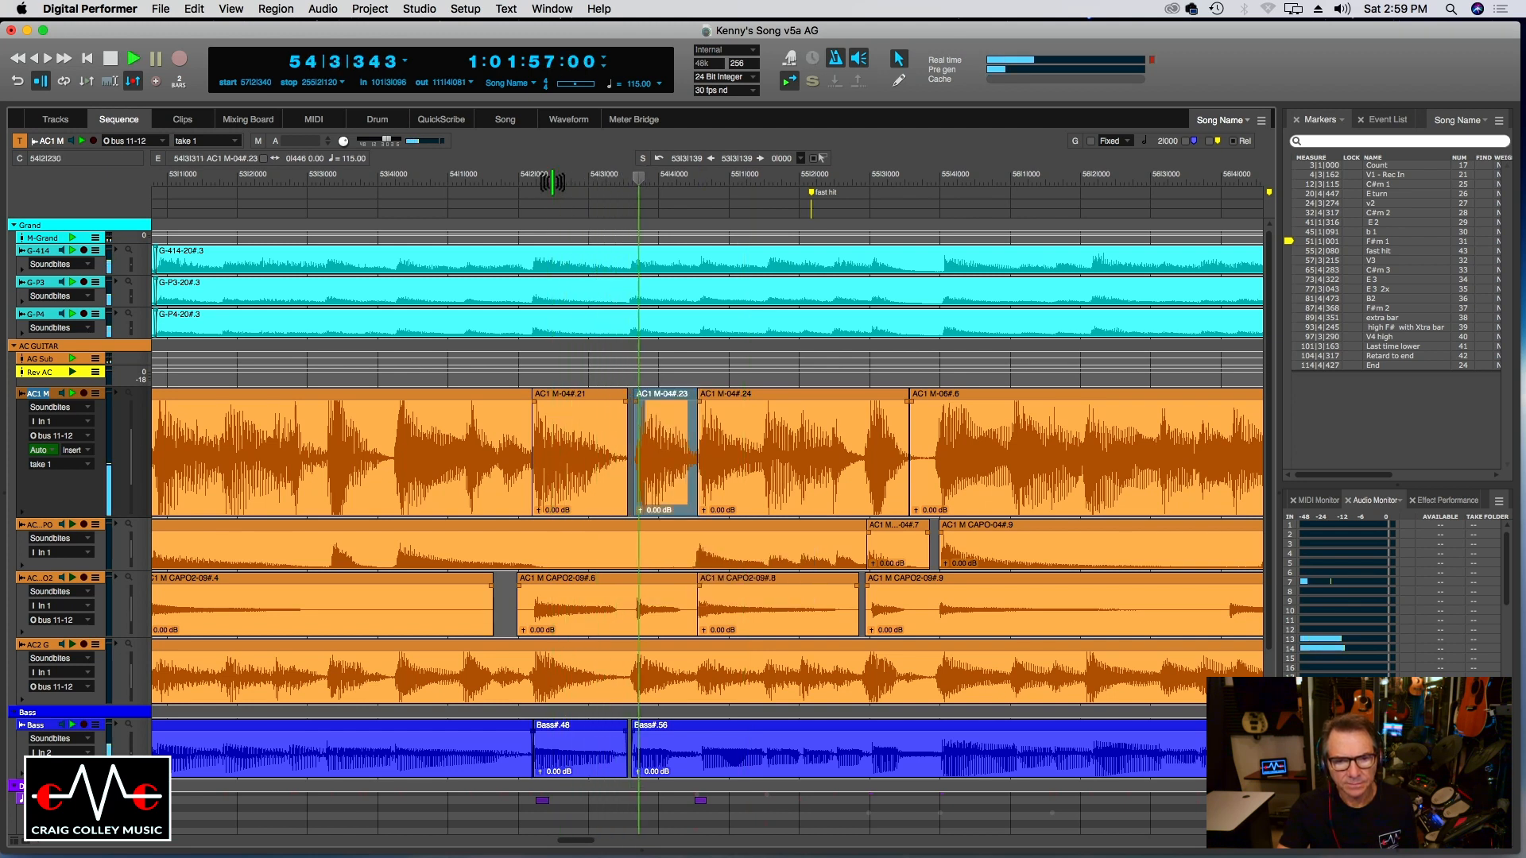
{"action": "key", "text": "super+z"}
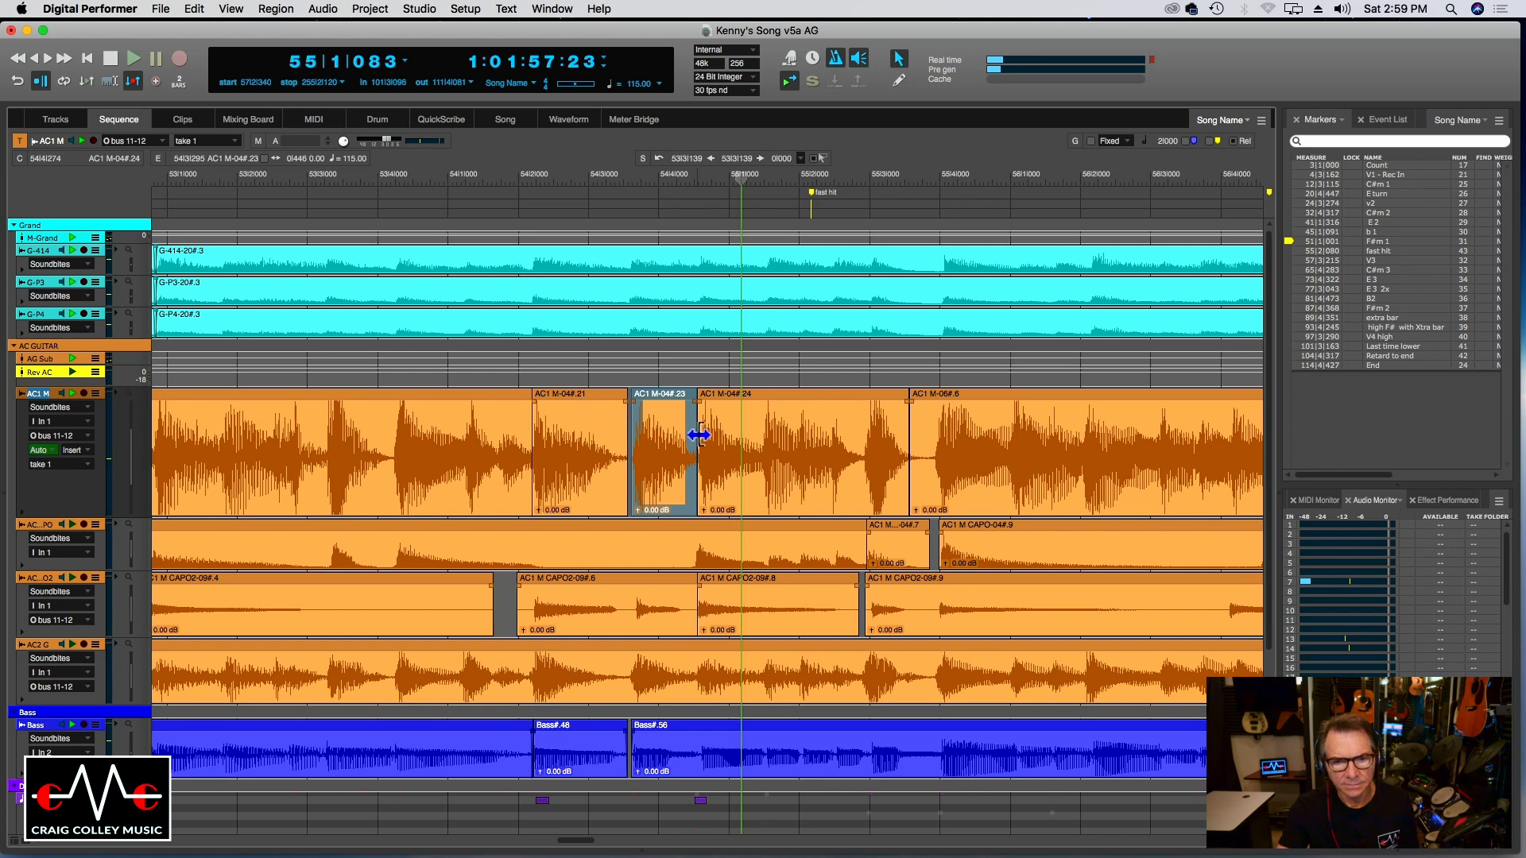
{"action": "left_click", "coordinate": [518, 178]}
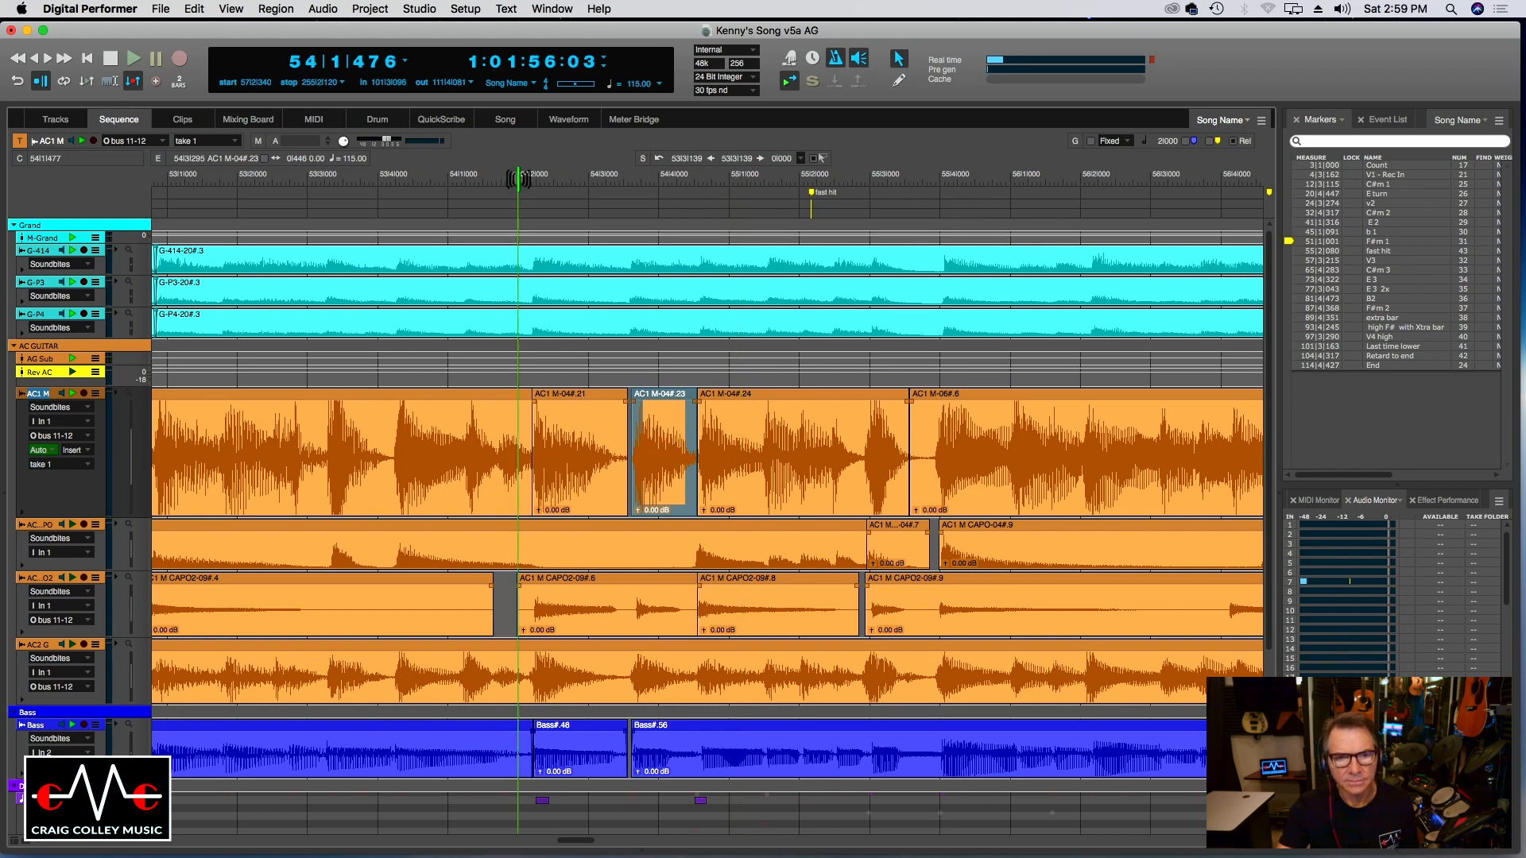
{"action": "left_click", "coordinate": [436, 178]}
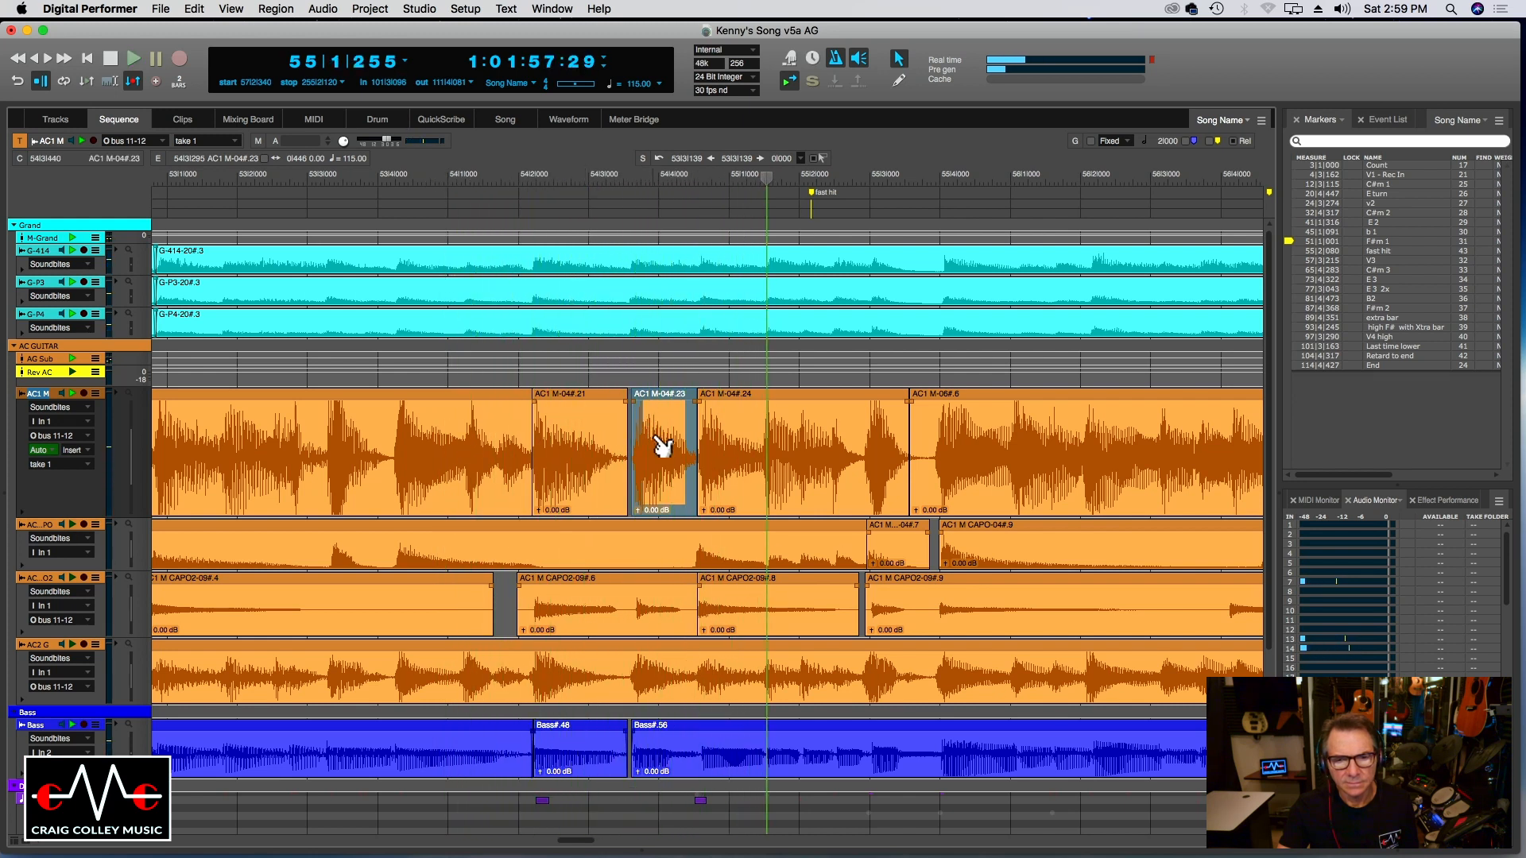
Shift the second isolated AC1 M chord earlier to 54|3|259 and play it back.
{"action": "left_click", "coordinate": [625, 182]}
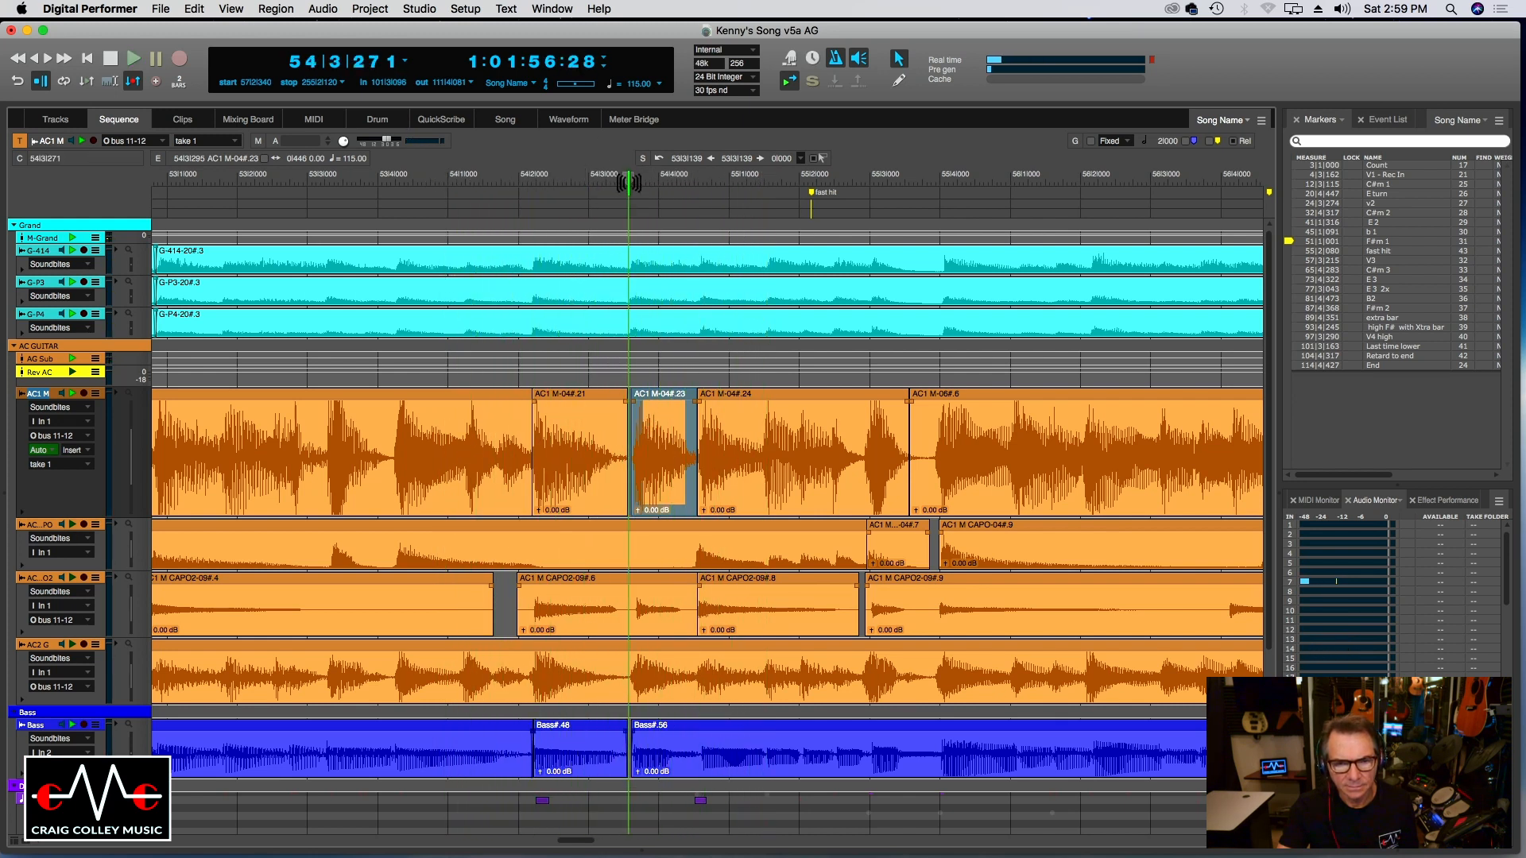
{"action": "key", "text": "super+bracketright"}
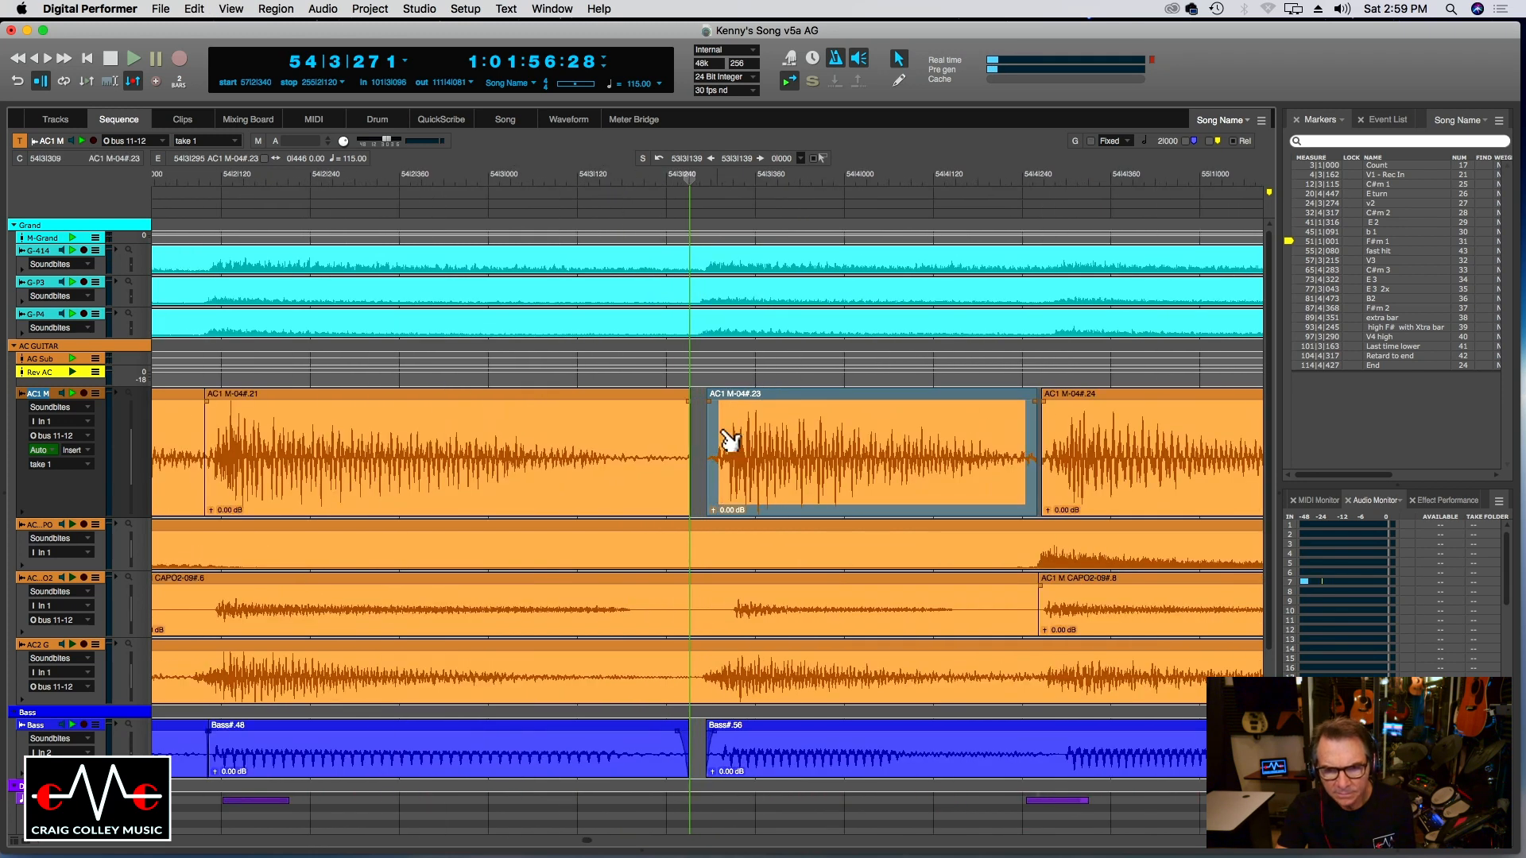
{"action": "left_click_drag", "start_coordinate": [750, 471], "coordinate": [718, 470]}
{"action": "key", "text": "space"}
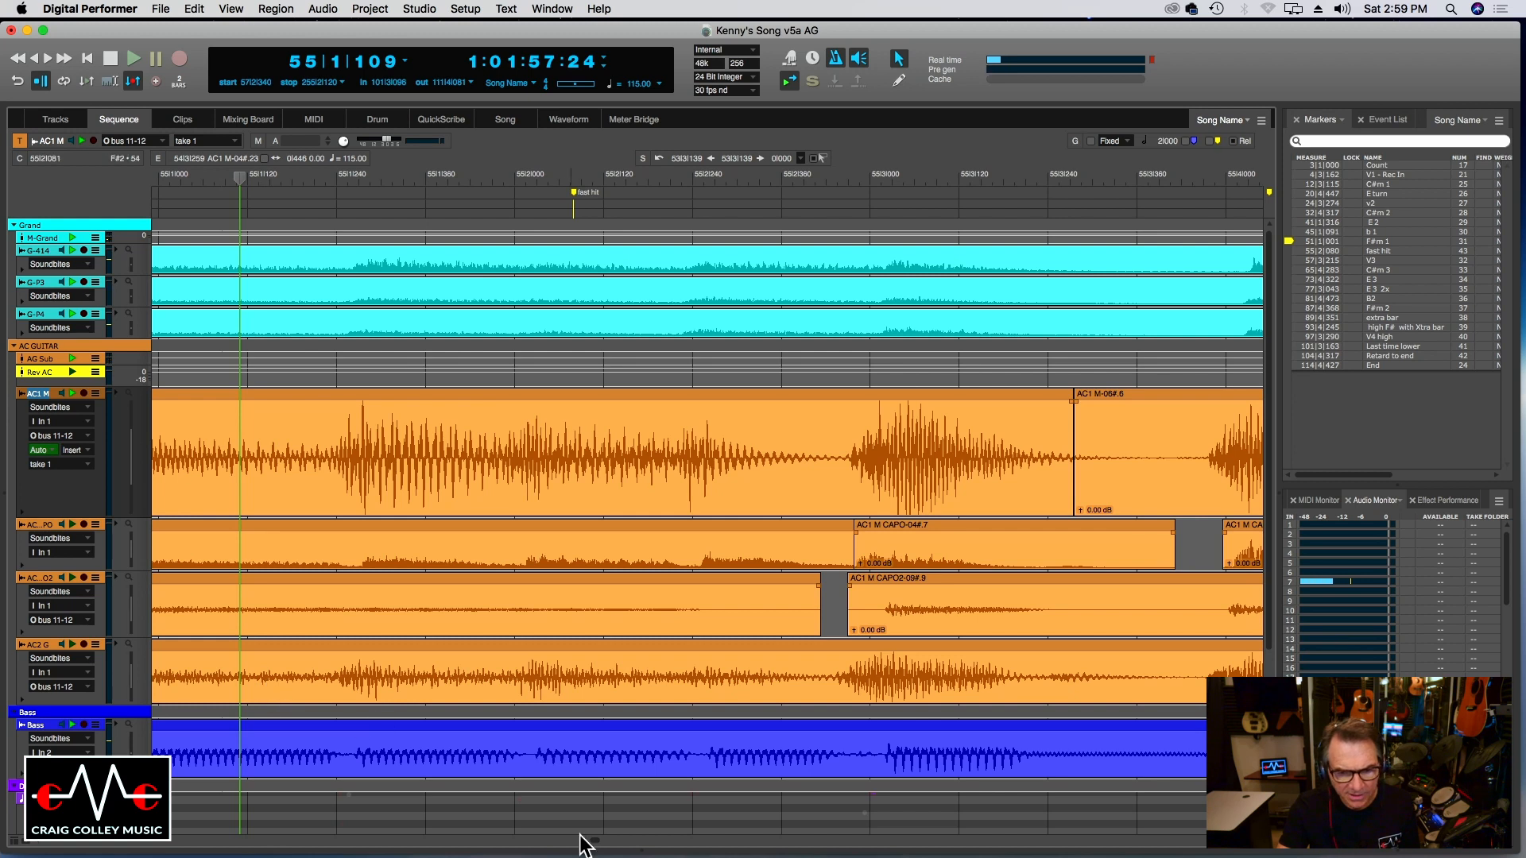
Extend the end of the shifted AC1 M chord to a length of 0|464 and give it a short fade-out.
{"action": "scroll", "coordinate": [459, 690], "scroll_direction": "left", "scroll_amount": 10}
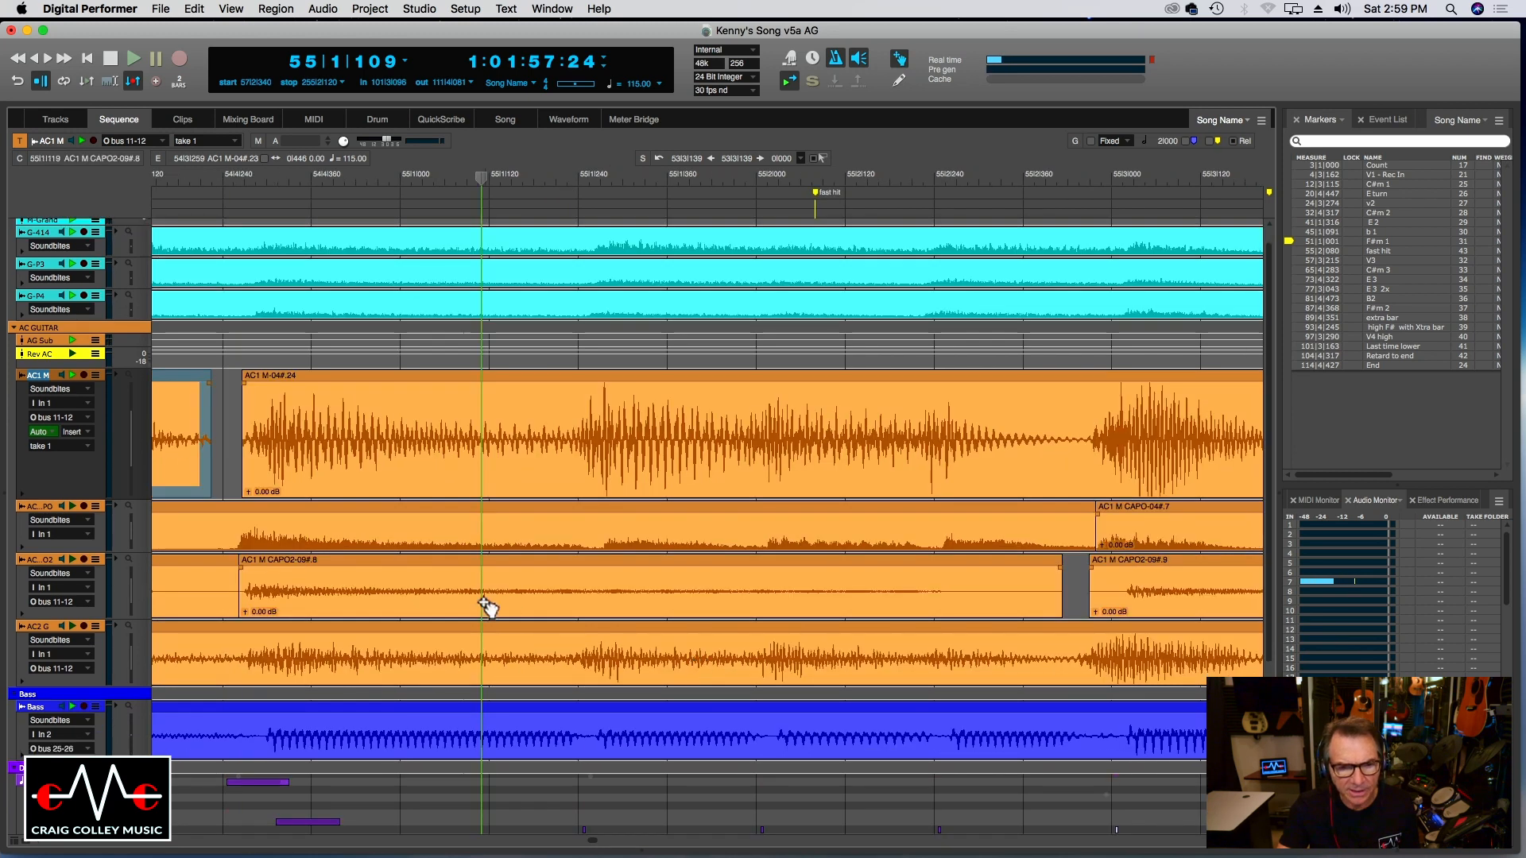
{"action": "scroll", "coordinate": [653, 604], "scroll_direction": "left", "scroll_amount": 6}
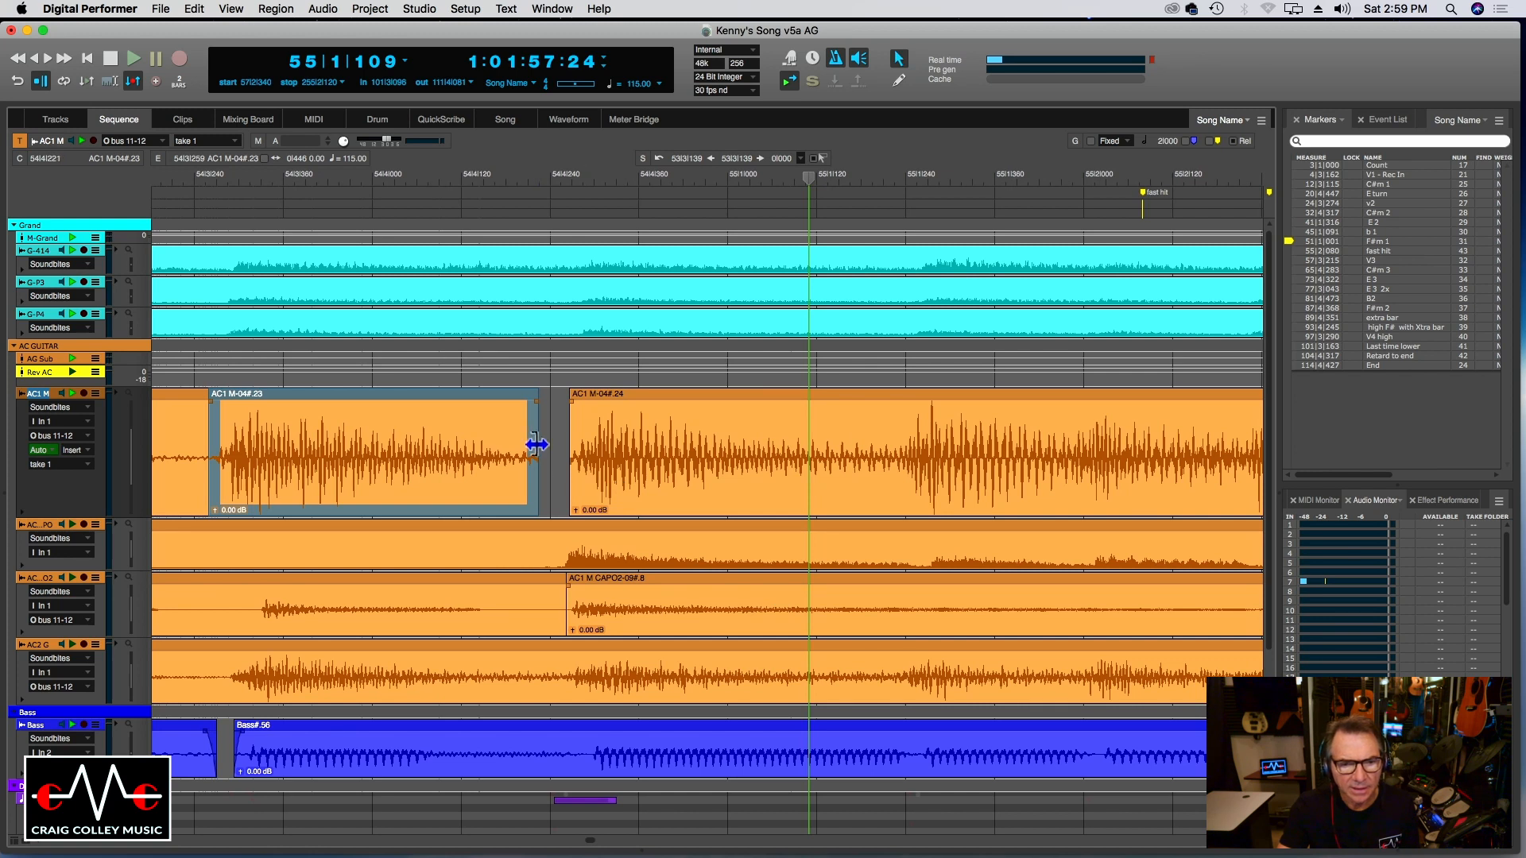
{"action": "left_click_drag", "start_coordinate": [552, 443], "coordinate": [567, 440]}
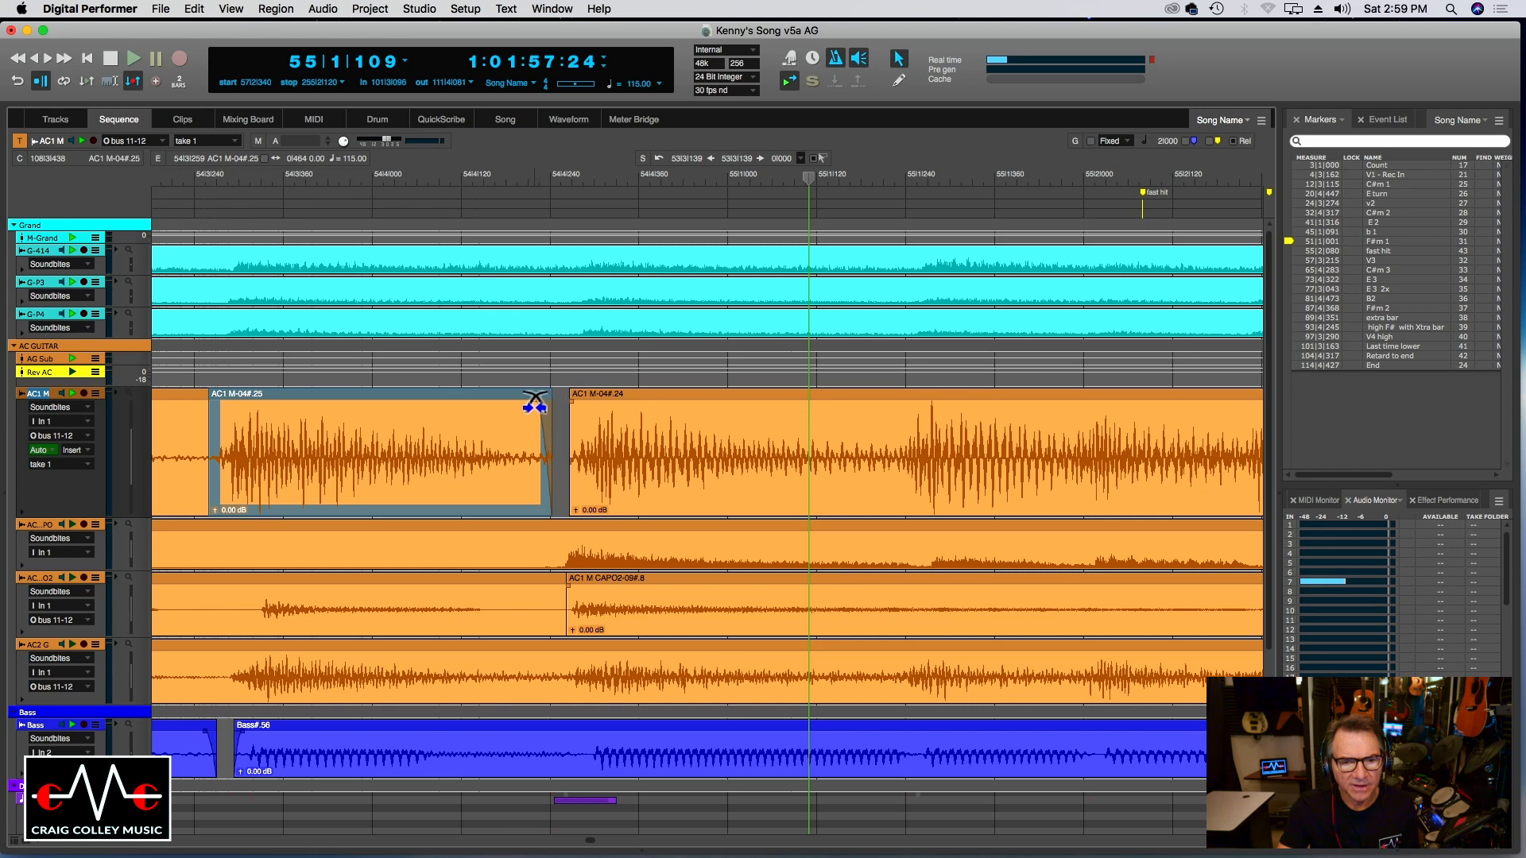
{"action": "left_click", "coordinate": [574, 406]}
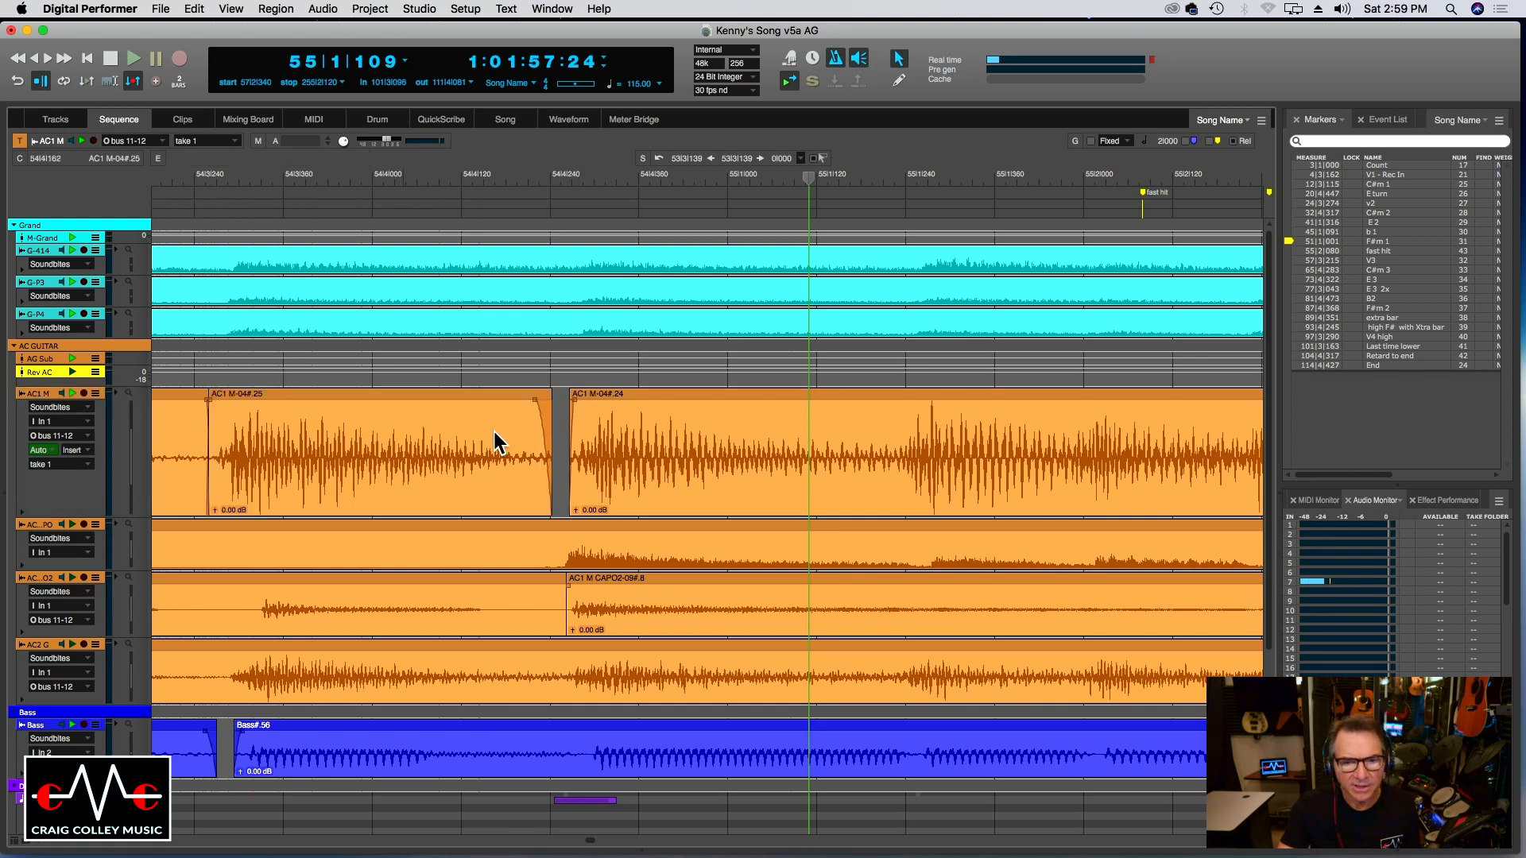
Play back the edited passage from late measure 53 through the start of measure 58.
{"action": "key", "text": "super+bracketleft"}
{"action": "key", "text": "super+bracketleft"}
{"action": "key", "text": "super+bracketleft"}
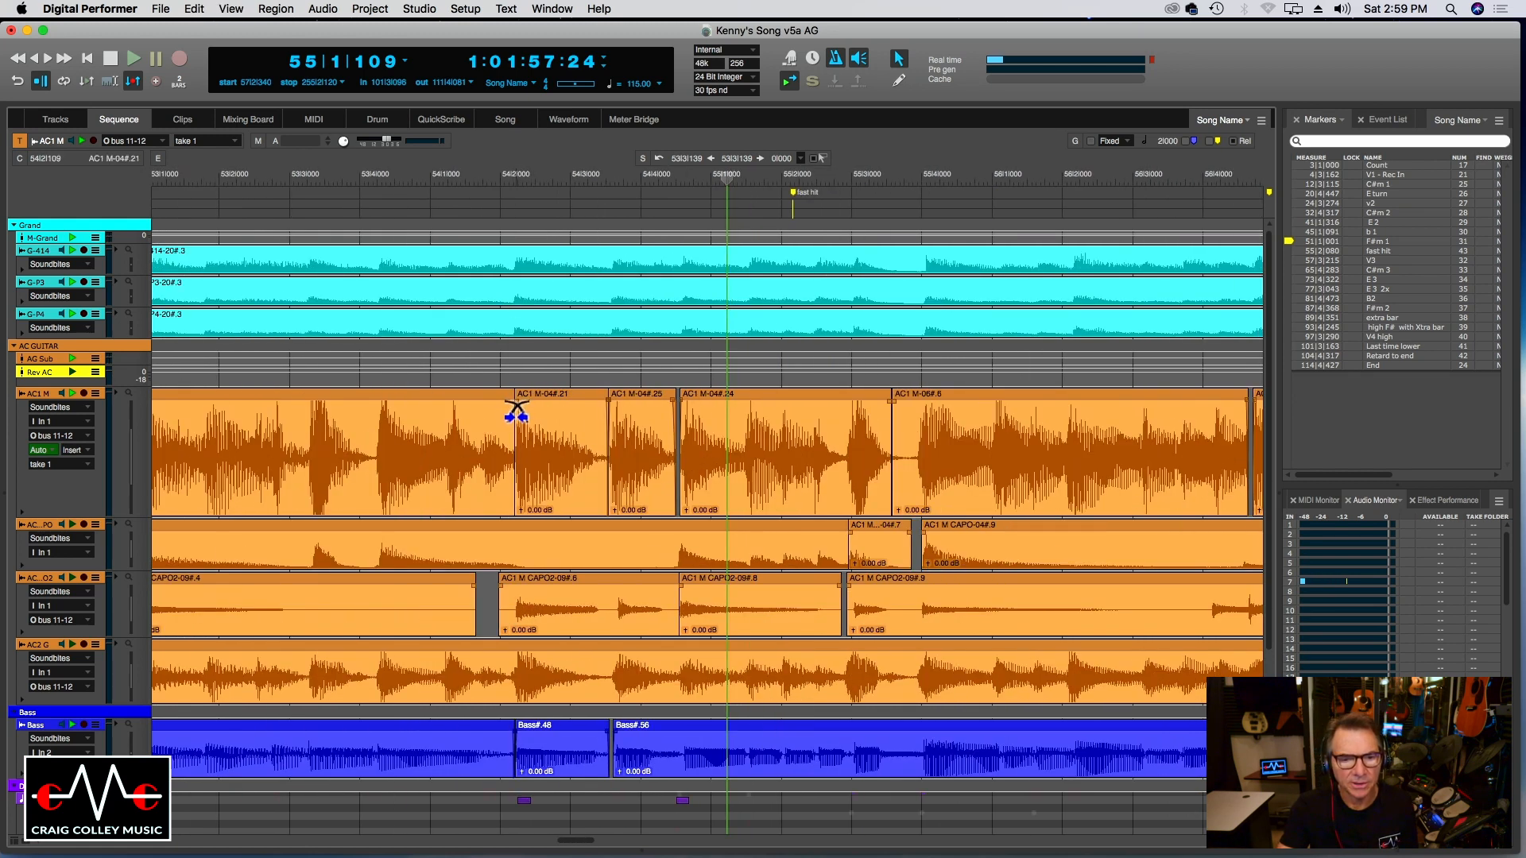
{"action": "left_click", "coordinate": [354, 183]}
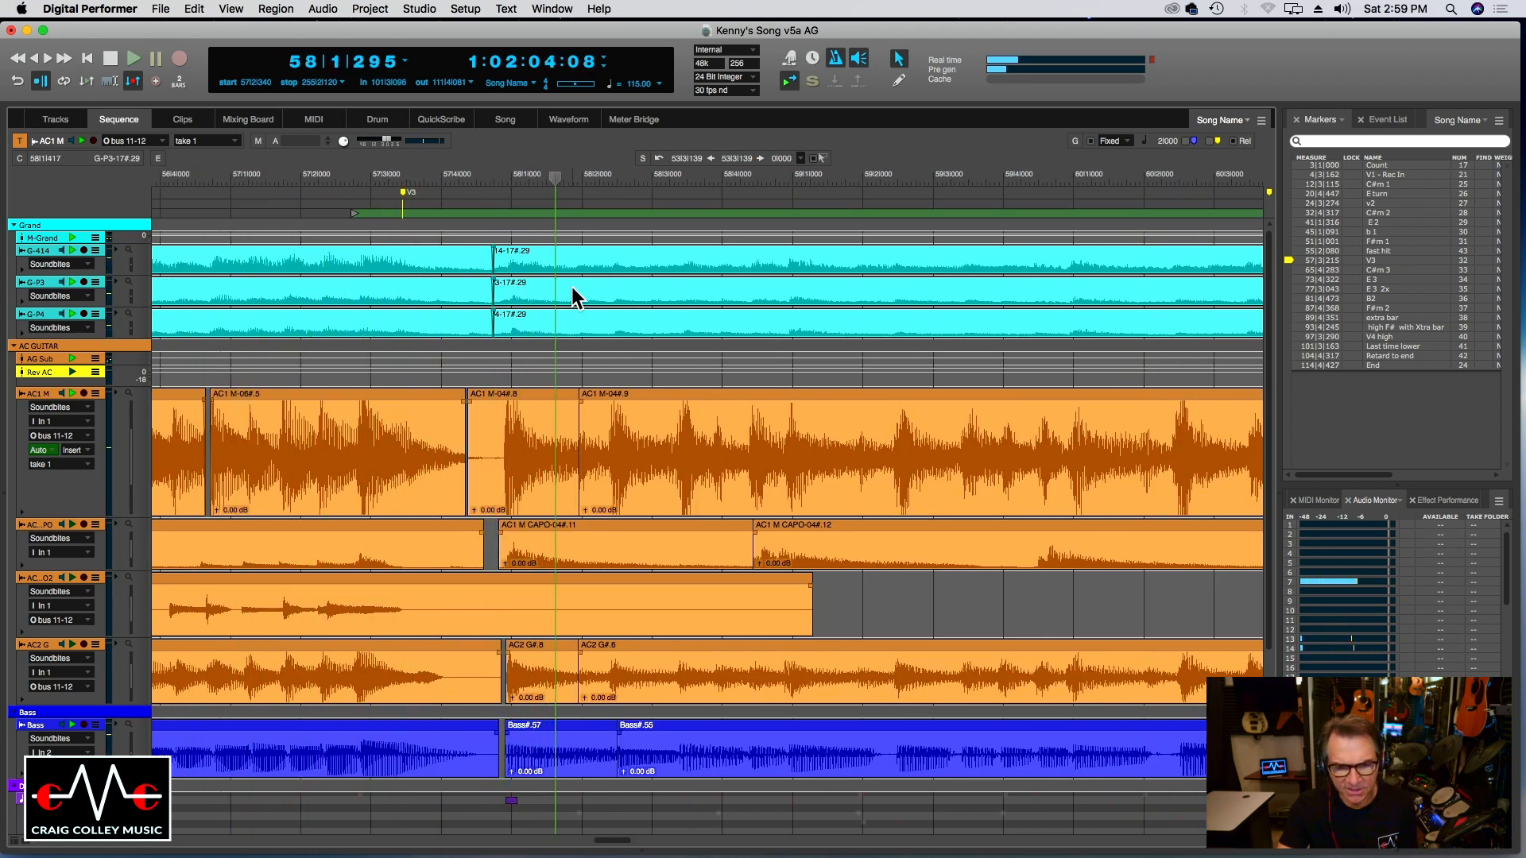
Trim the AC1 M soundbite before measure 58 to start at about 57|4|430, extend the preceding one almost to it, and fade both edges.
{"action": "key", "text": "super+bracketleft"}
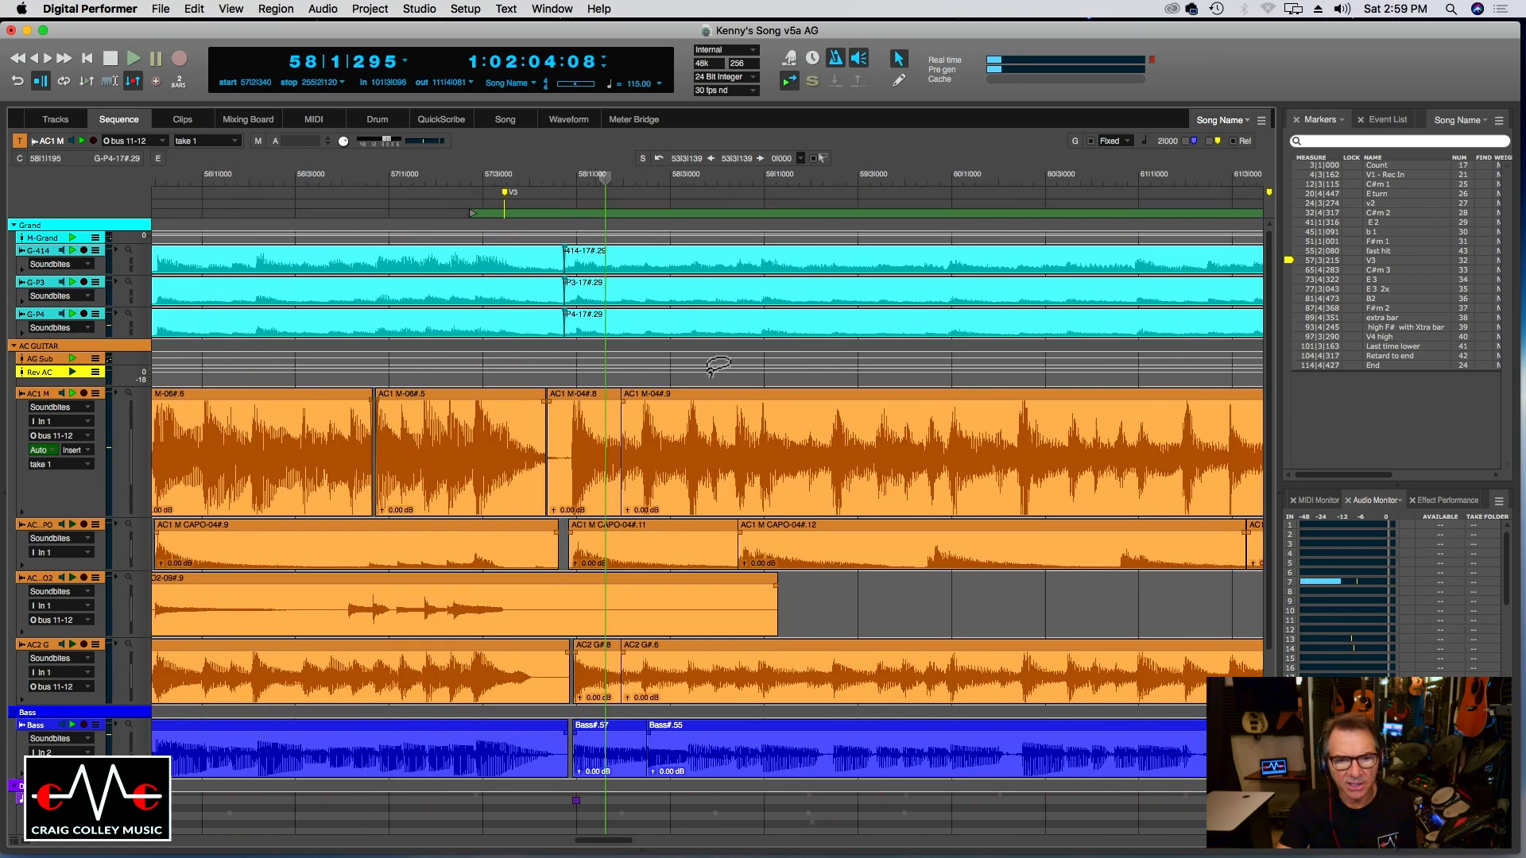
{"action": "left_click", "coordinate": [517, 185]}
{"action": "key", "text": "super+bracketright"}
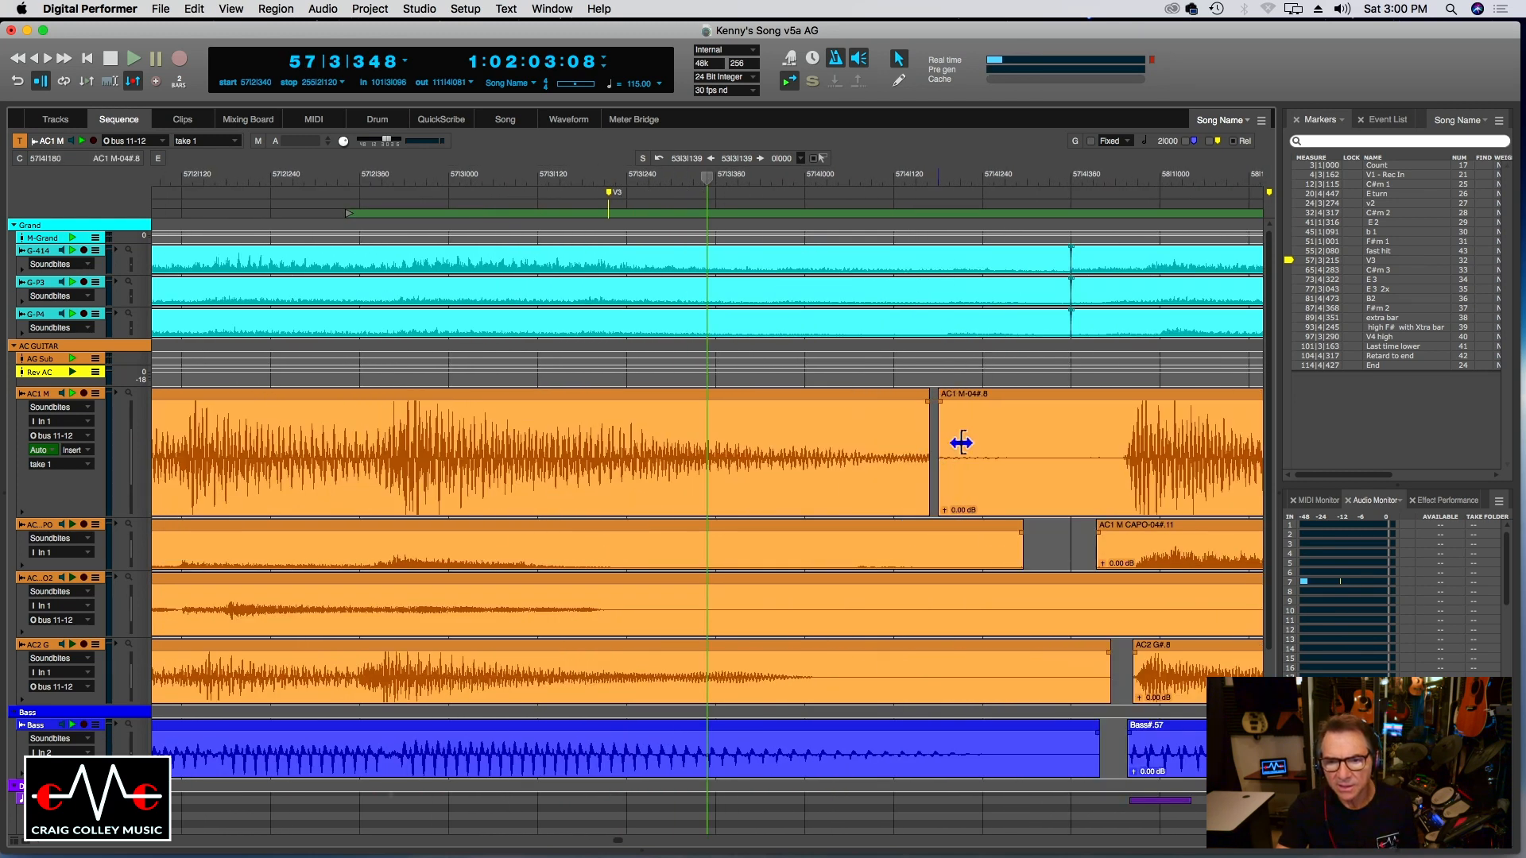
{"action": "left_click_drag", "start_coordinate": [961, 443], "coordinate": [1111, 445]}
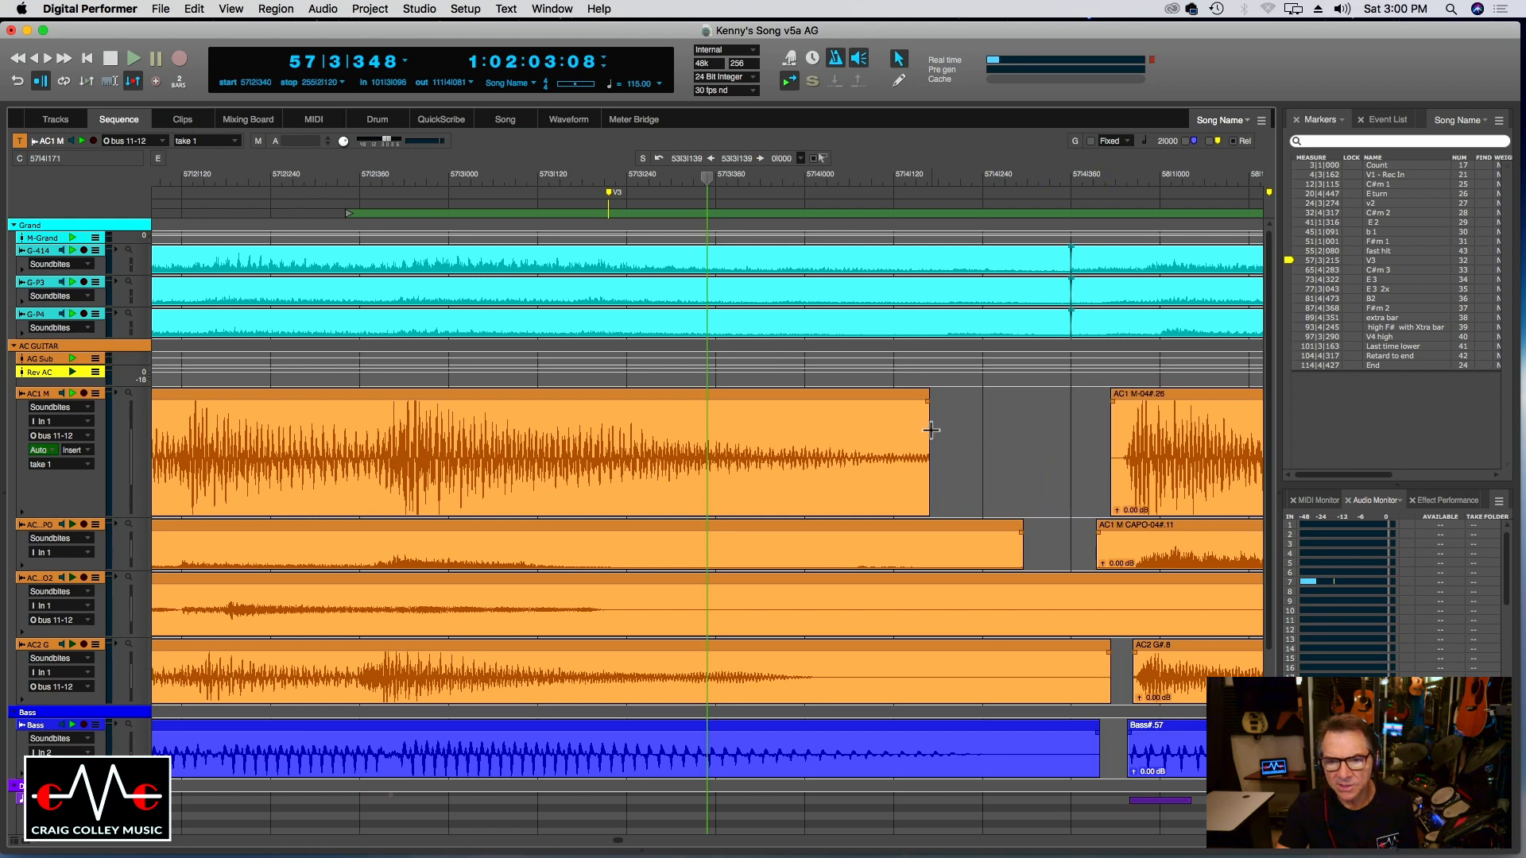
{"action": "left_click_drag", "start_coordinate": [929, 429], "coordinate": [1081, 419]}
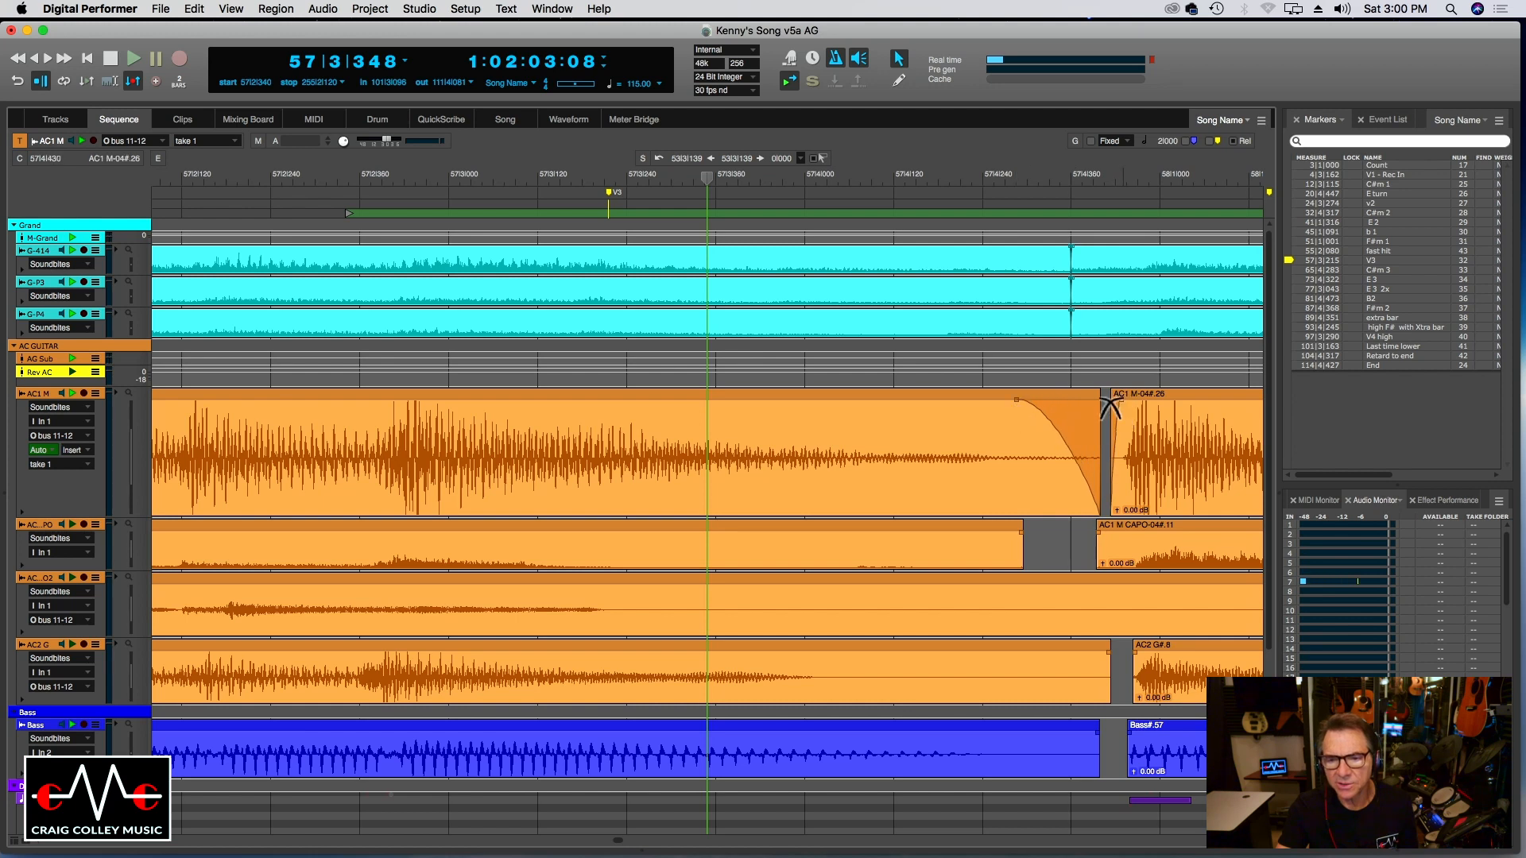
Play the faded transition from about 56|2 into measure 58 and return the playback position to 56|4|002.
{"action": "key", "text": "super+bracketleft"}
{"action": "key", "text": "super+bracketleft"}
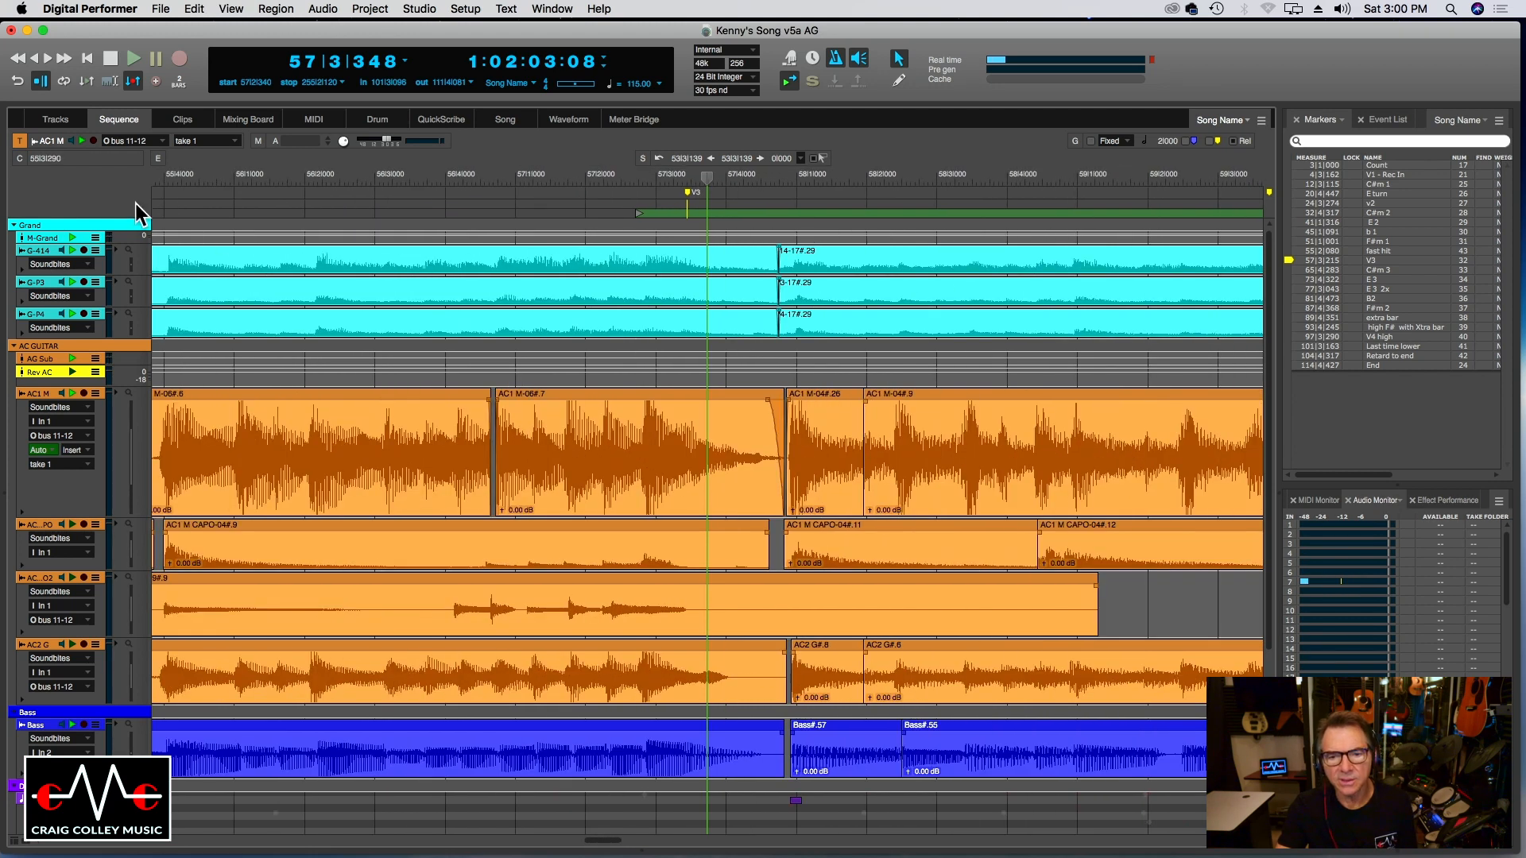
{"action": "left_click", "coordinate": [338, 178]}
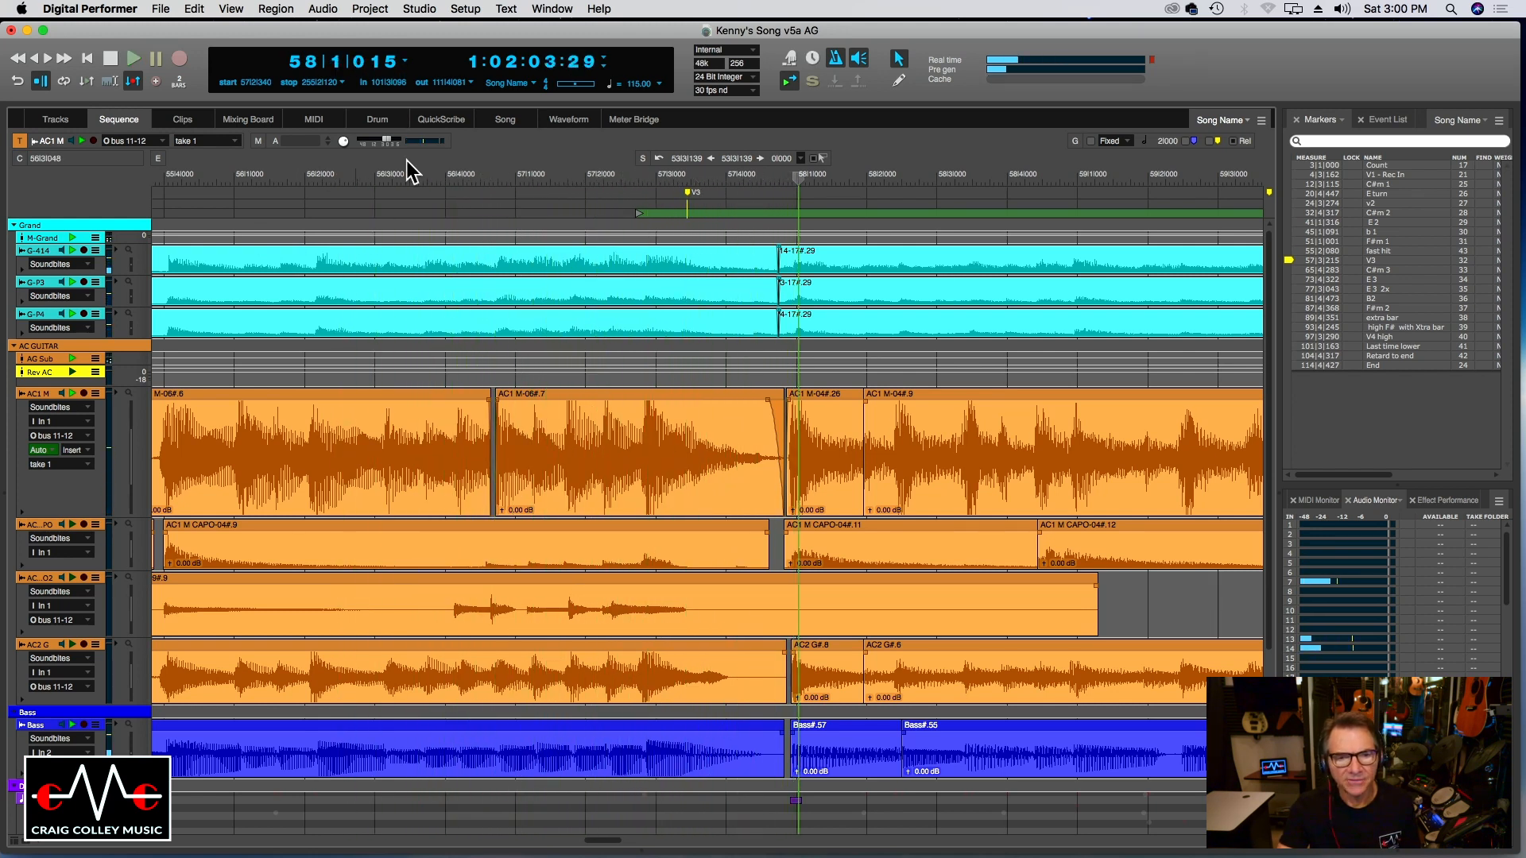
{"action": "left_click", "coordinate": [446, 172]}
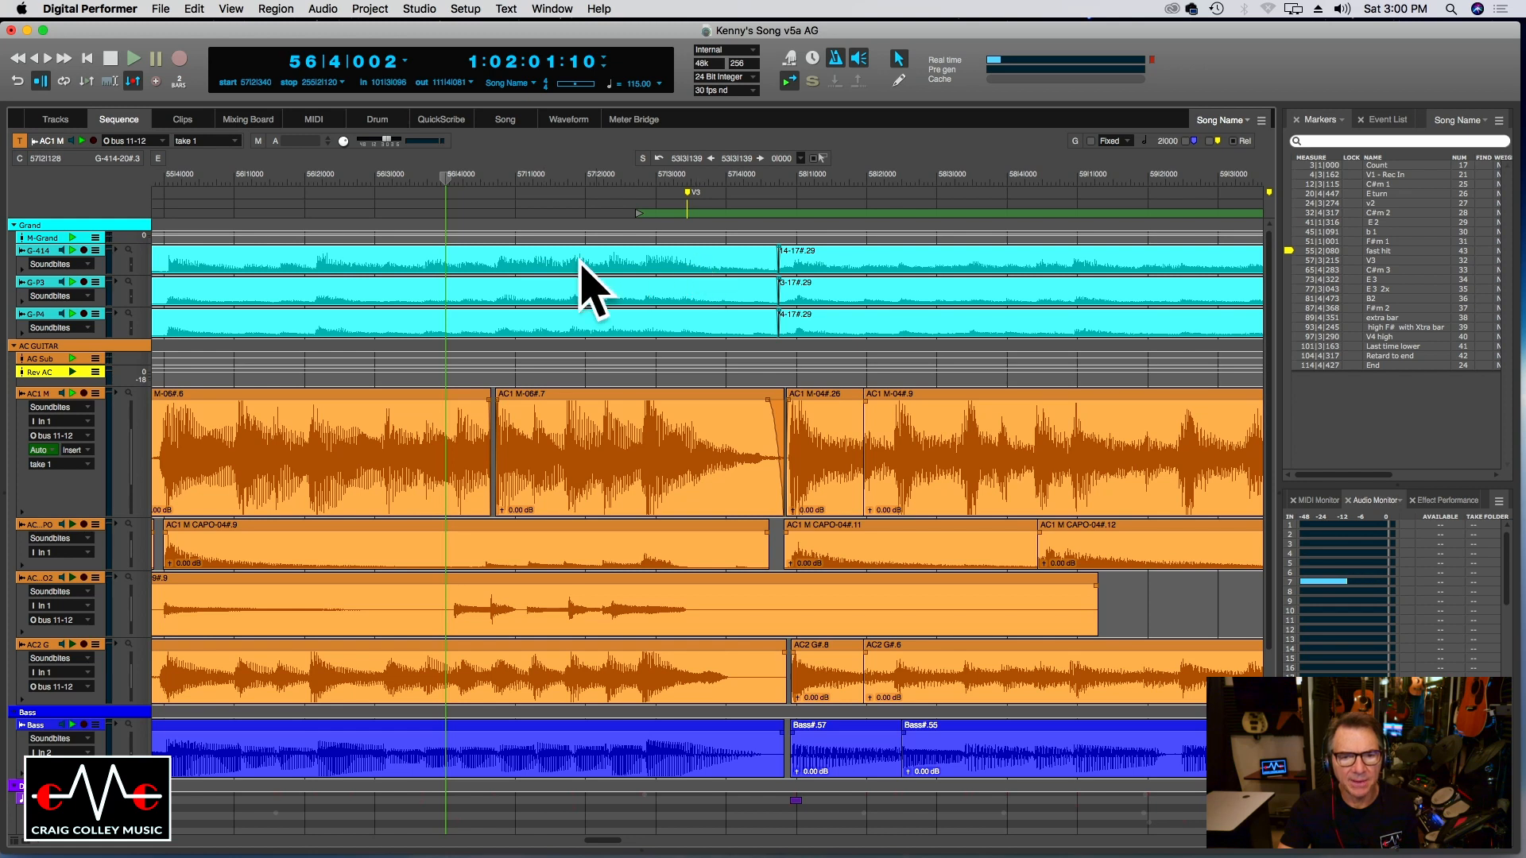
Replay the transition from about 56|3 into measure 58 and shift the short AC1 M soundbite there to start at 57|4|420.
{"action": "left_click", "coordinate": [427, 180]}
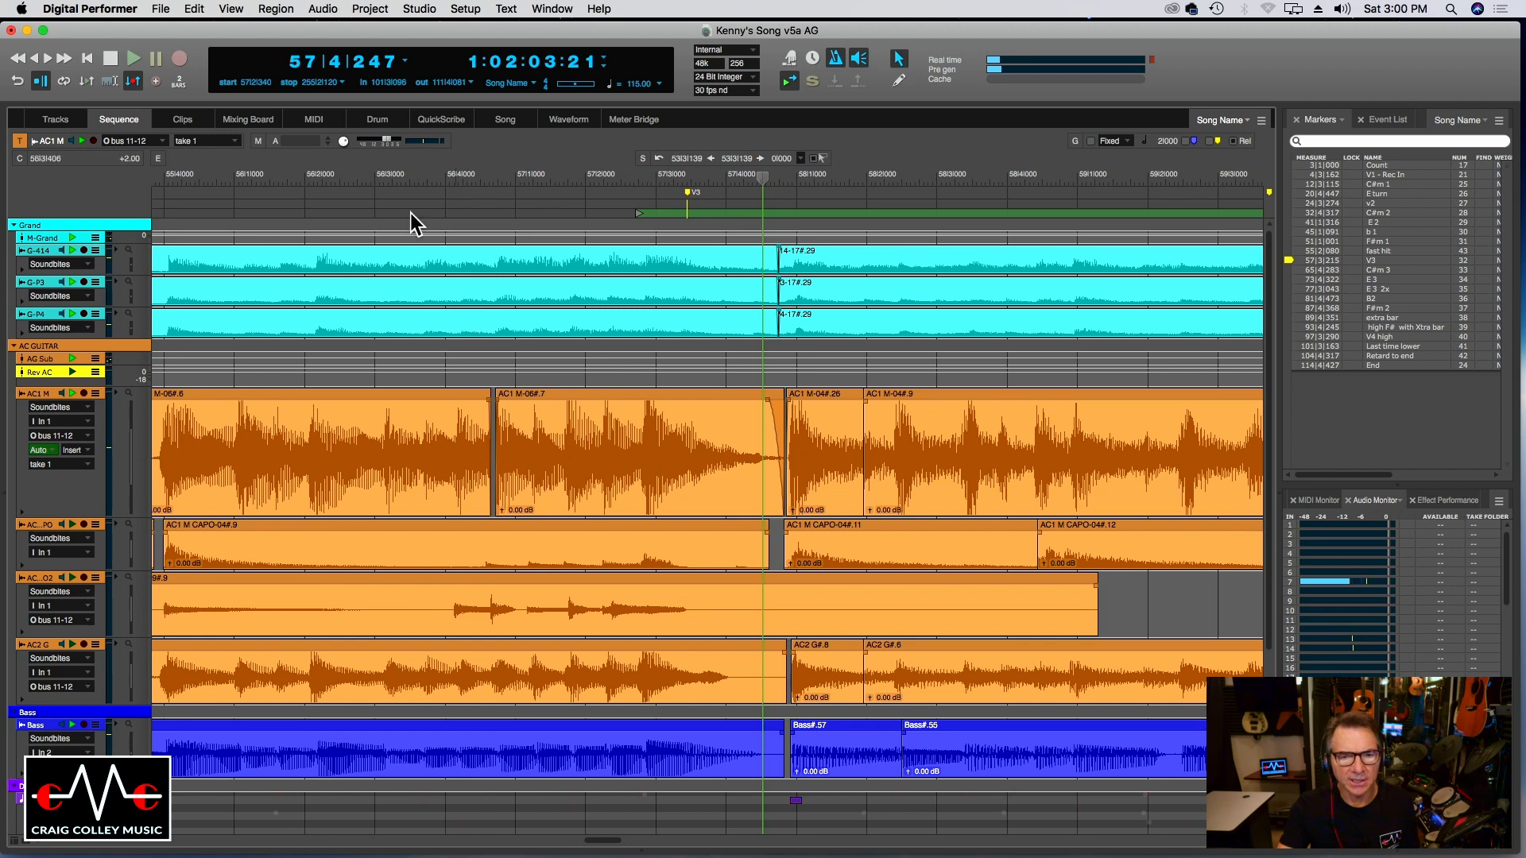
{"action": "left_click", "coordinate": [409, 181]}
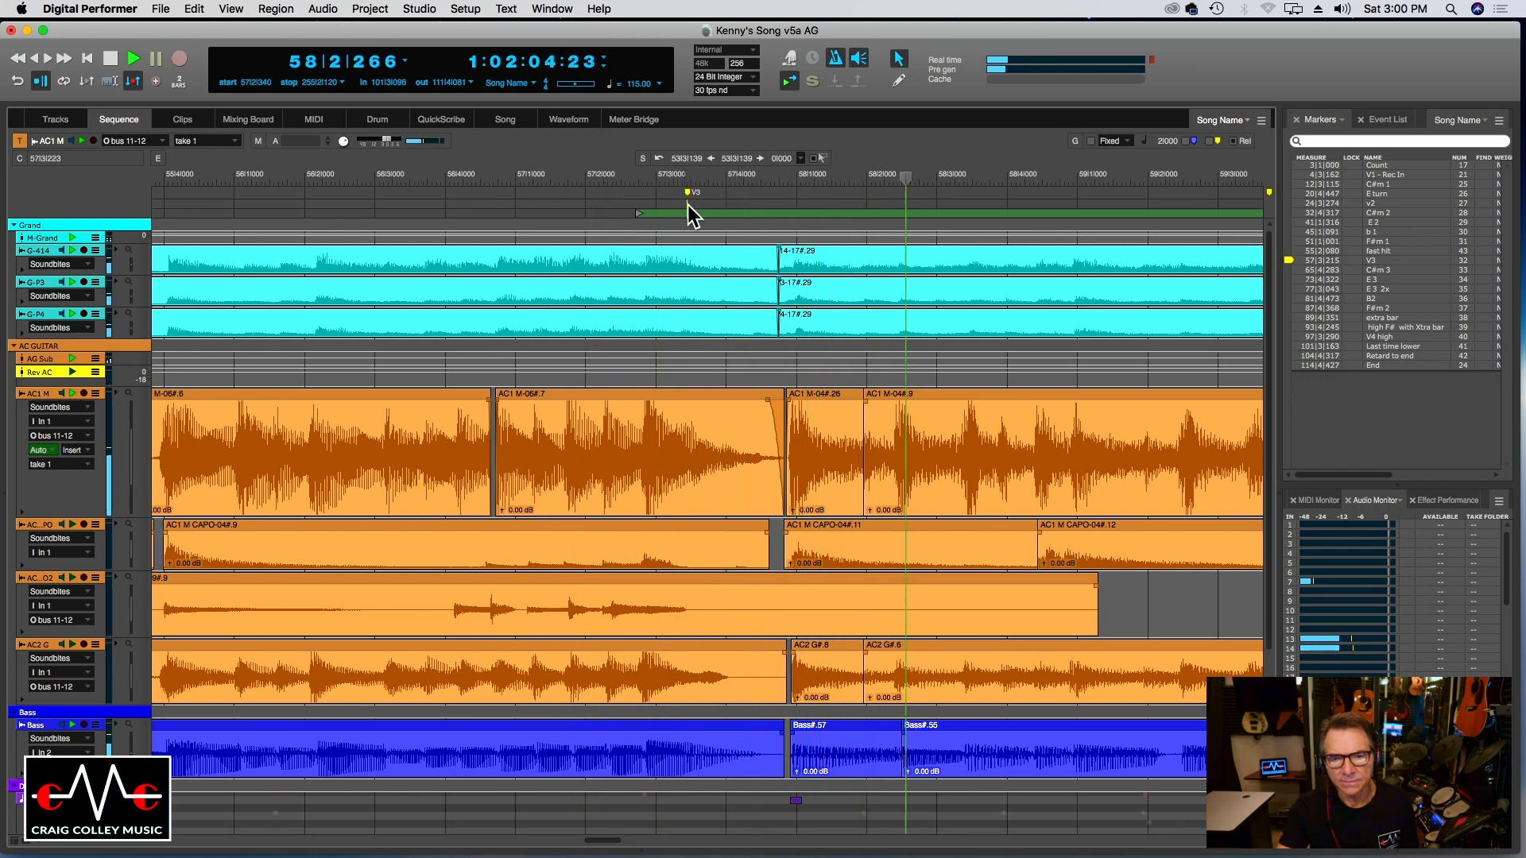
{"action": "left_click", "coordinate": [786, 182]}
{"action": "key", "text": "super+bracketright"}
{"action": "key", "text": "super+bracketright"}
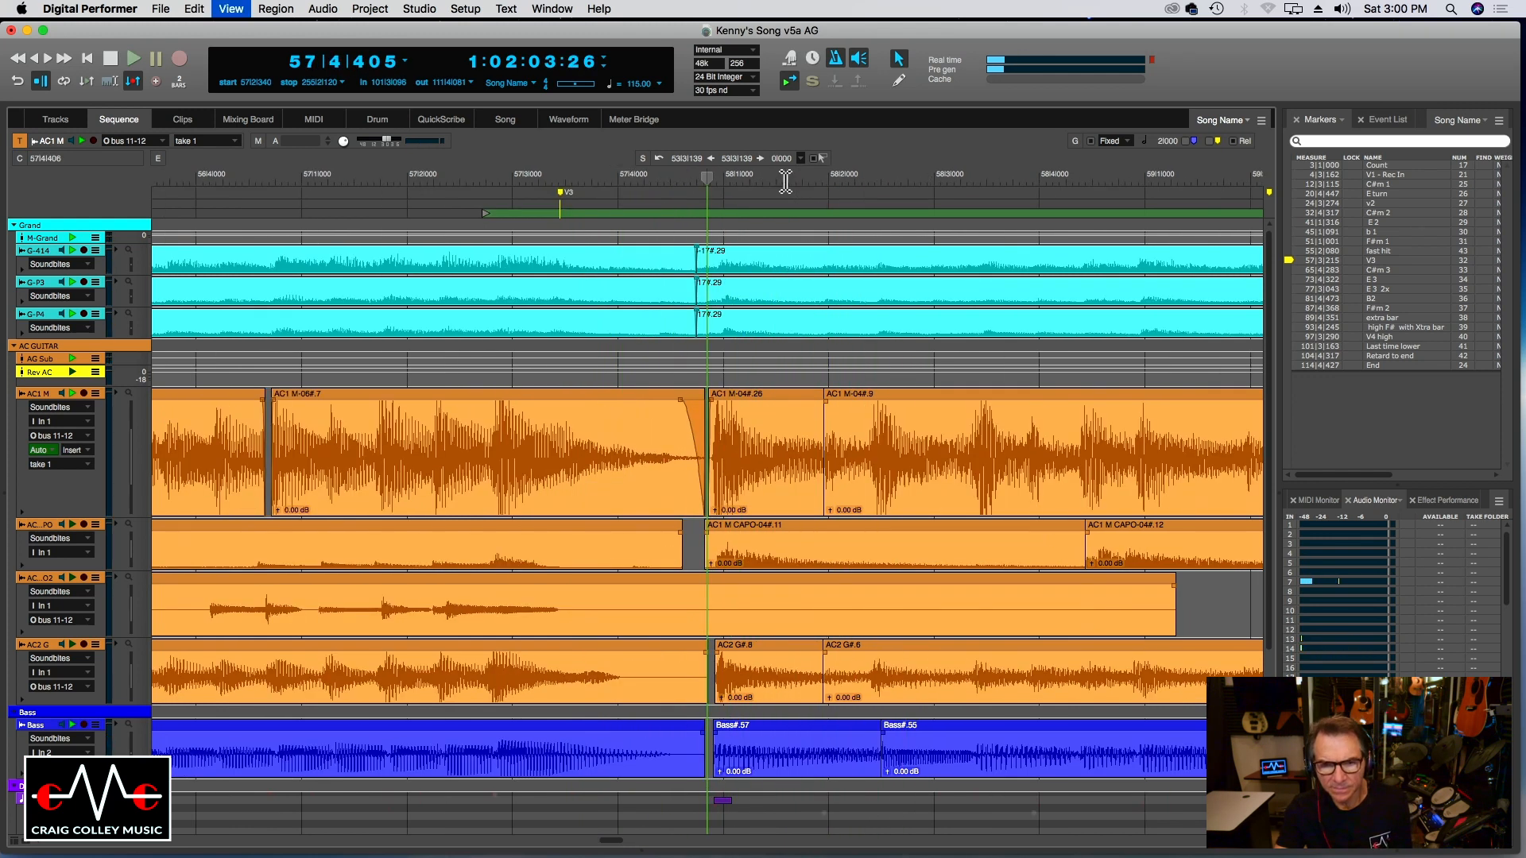
{"action": "left_click_drag", "start_coordinate": [771, 453], "coordinate": [785, 450]}
Play the song from late measure 57 through measure 80, listening to the shifted soundbite and the AC1 M timing that follows.
{"action": "left_click", "coordinate": [559, 181]}
{"action": "key", "text": "space"}
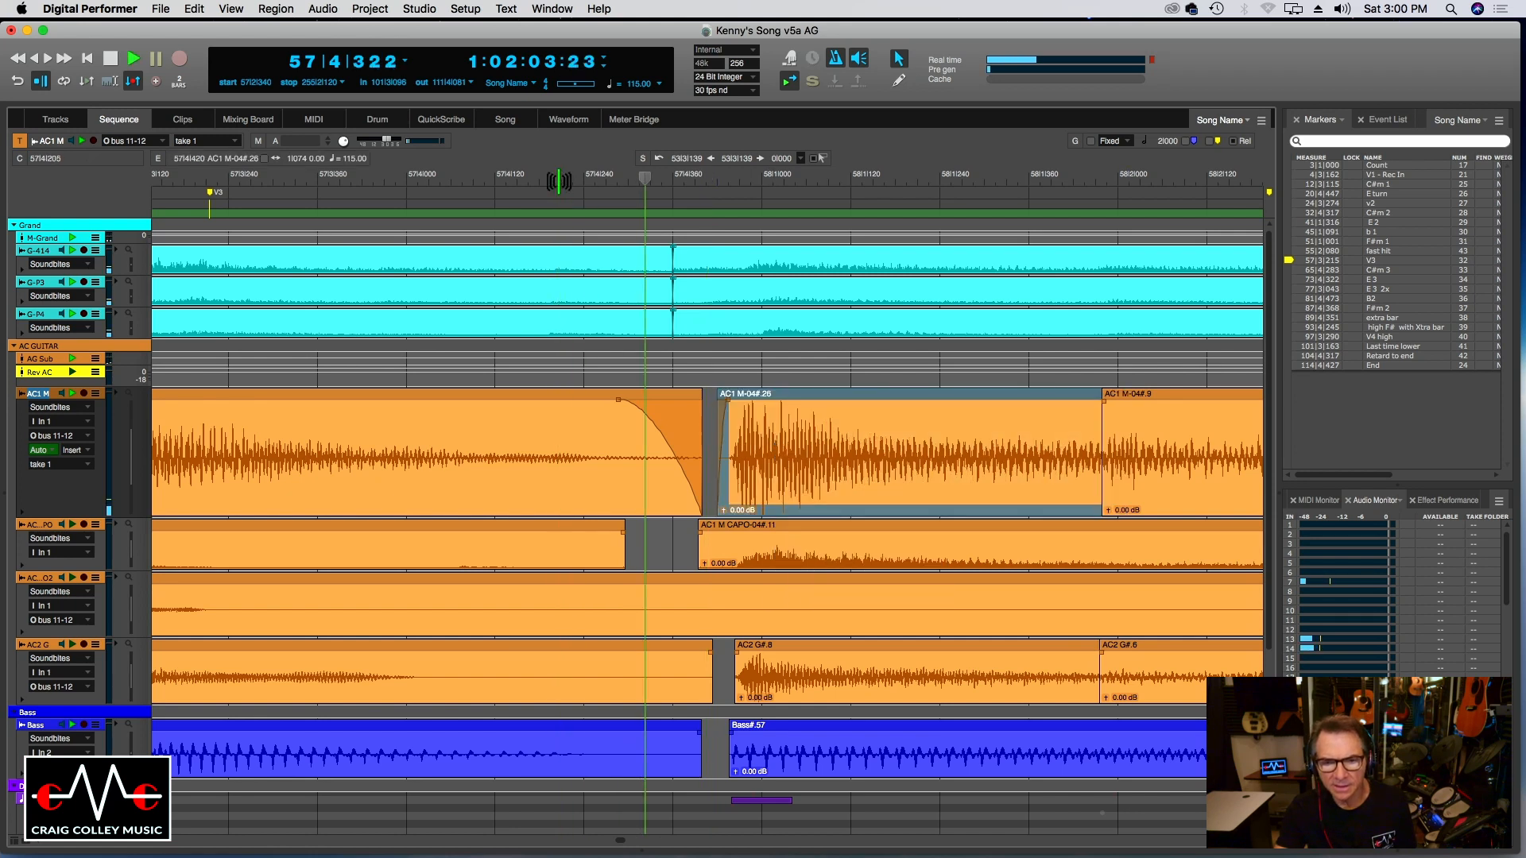
{"action": "key", "text": "super+bracketleft"}
{"action": "key", "text": "super+bracketleft"}
{"action": "key", "text": "super+bracketleft"}
{"action": "key", "text": "super+bracketleft"}
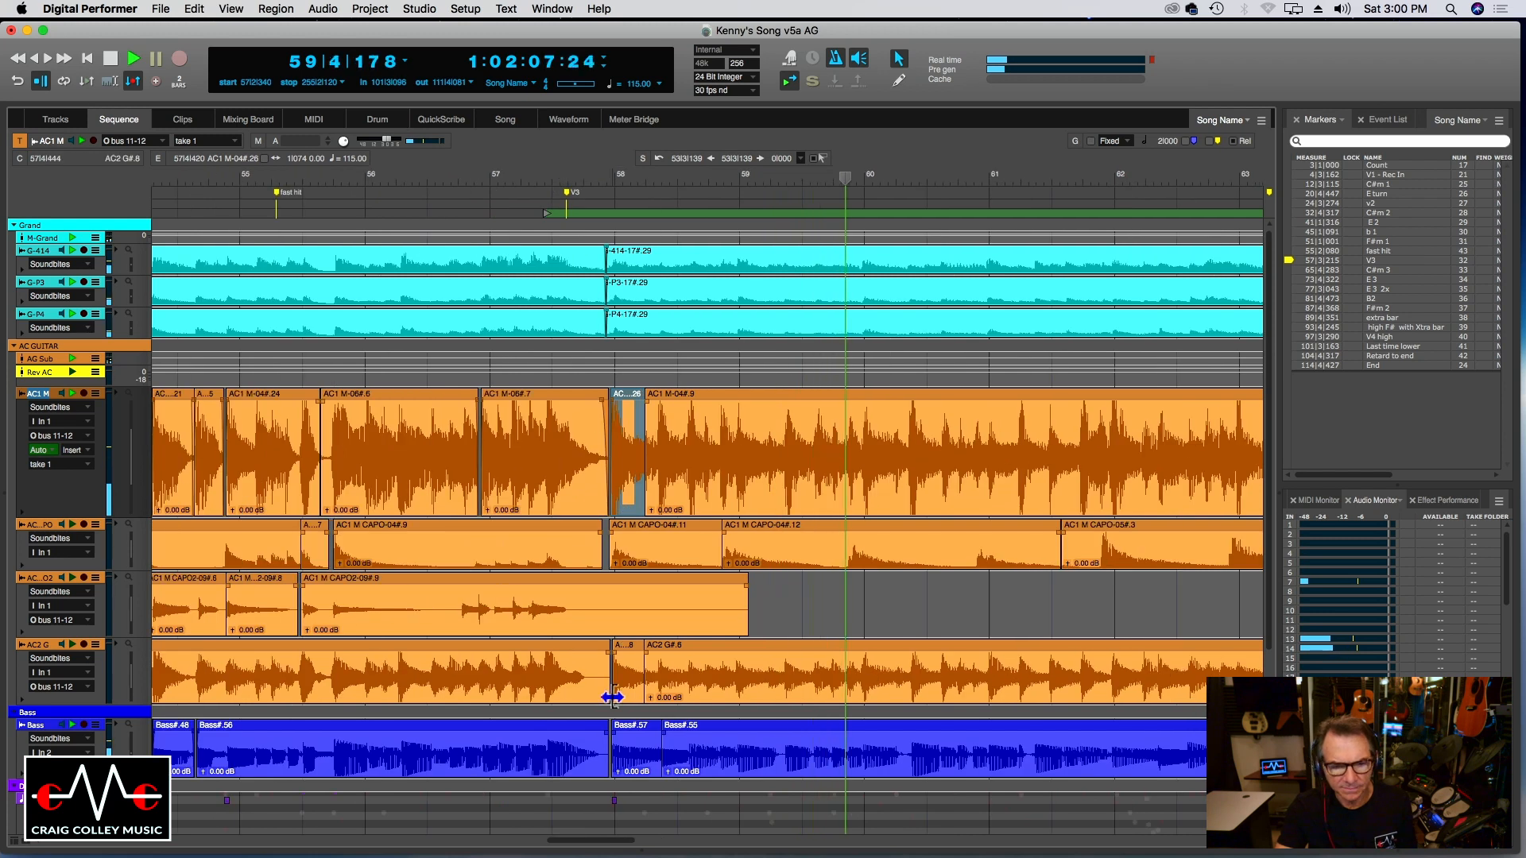
{"action": "key", "text": "super+bracketleft"}
{"action": "key", "text": "super+bracketleft"}
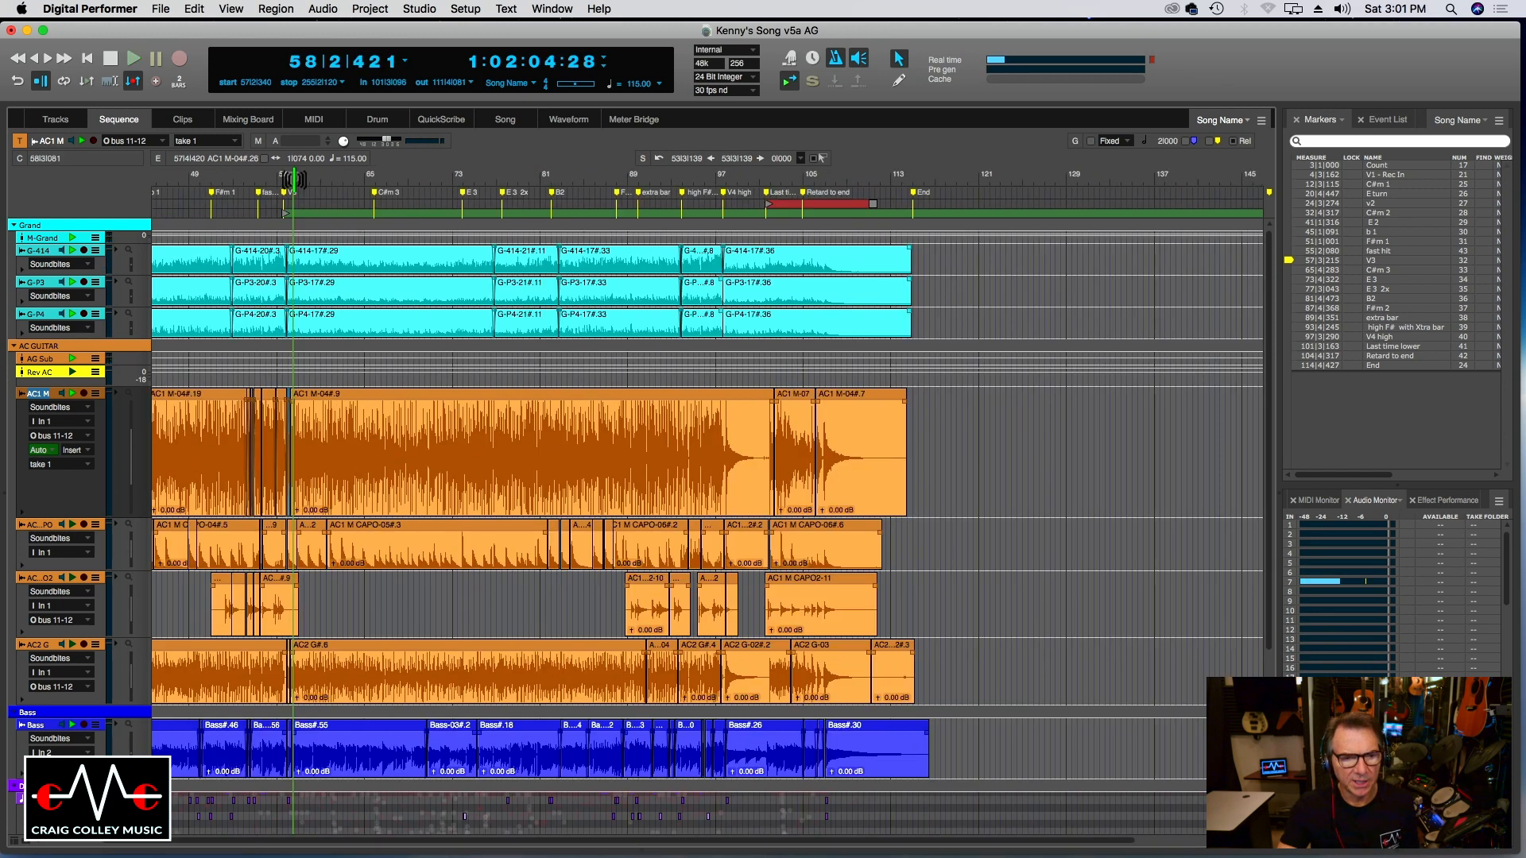
{"action": "key", "text": "super+bracketright"}
{"action": "key", "text": "super+bracketright"}
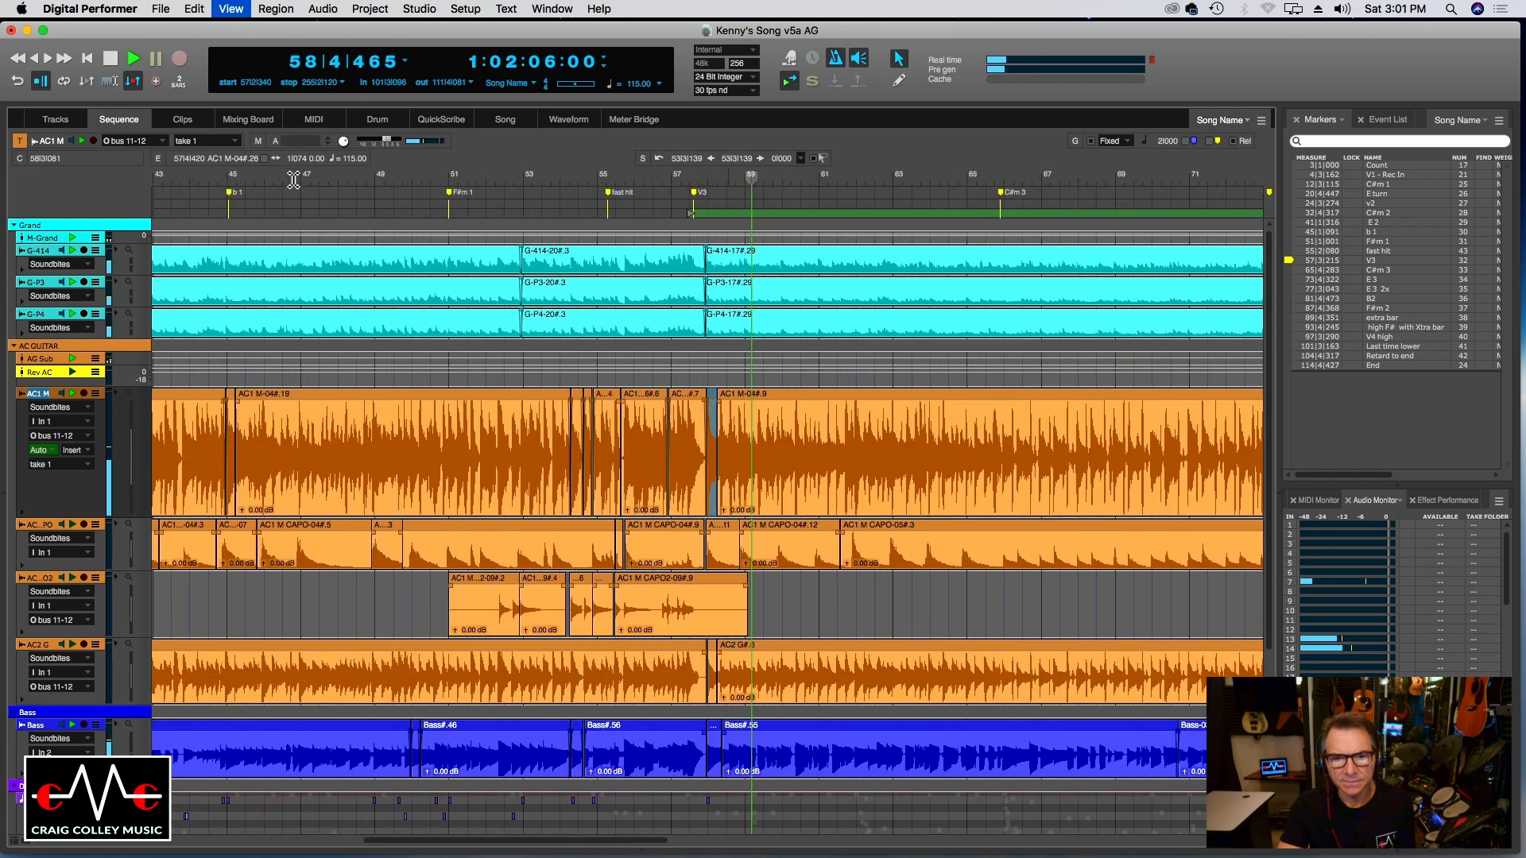
{"action": "key", "text": "super+bracketright"}
{"action": "key", "text": "super+bracketright"}
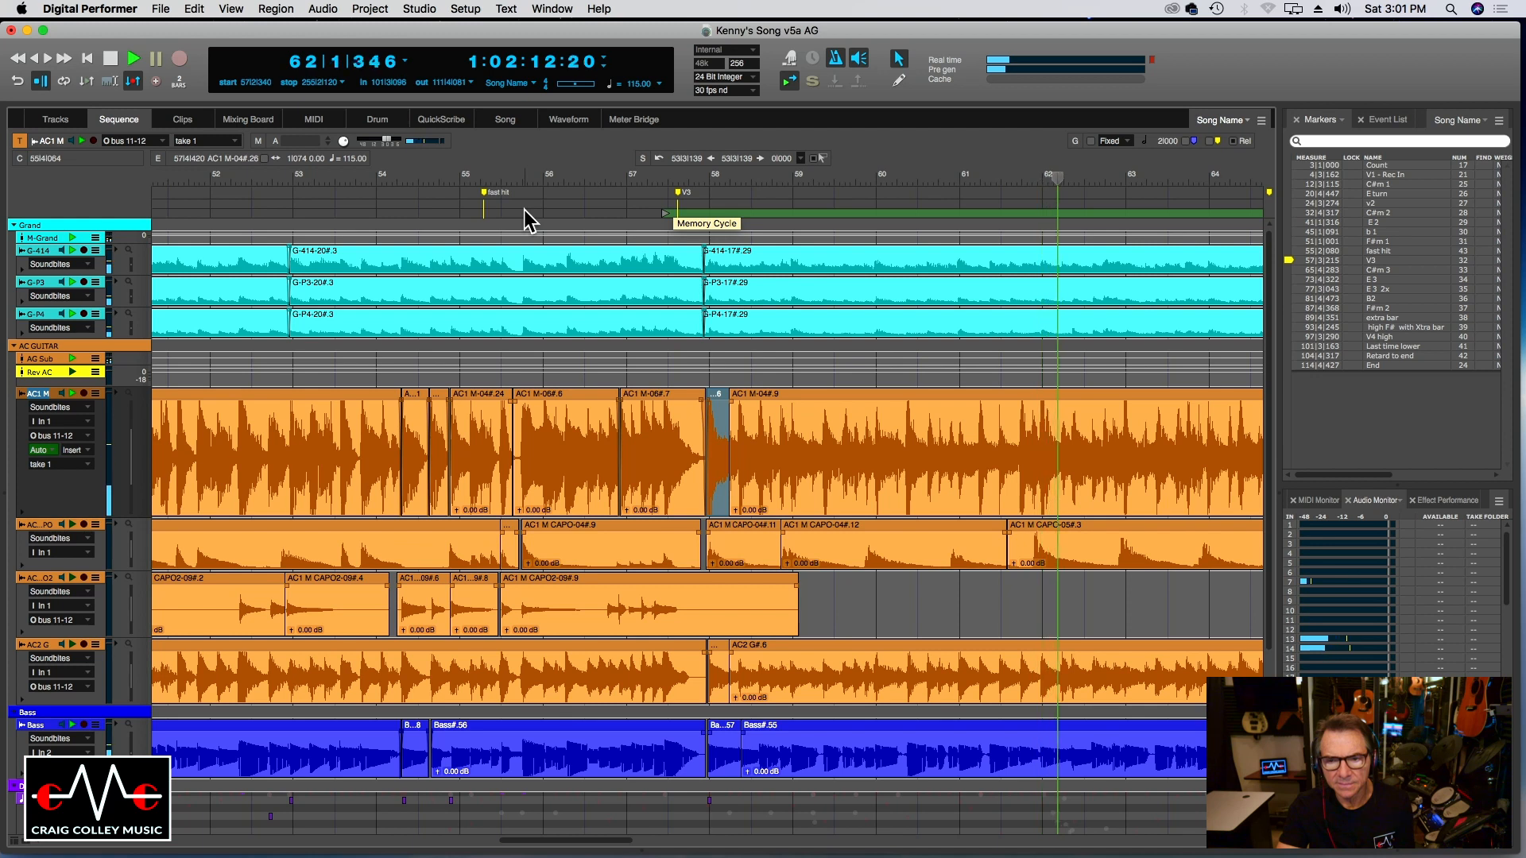
{"action": "key", "text": "super+bracketleft"}
{"action": "key", "text": "super+bracketleft"}
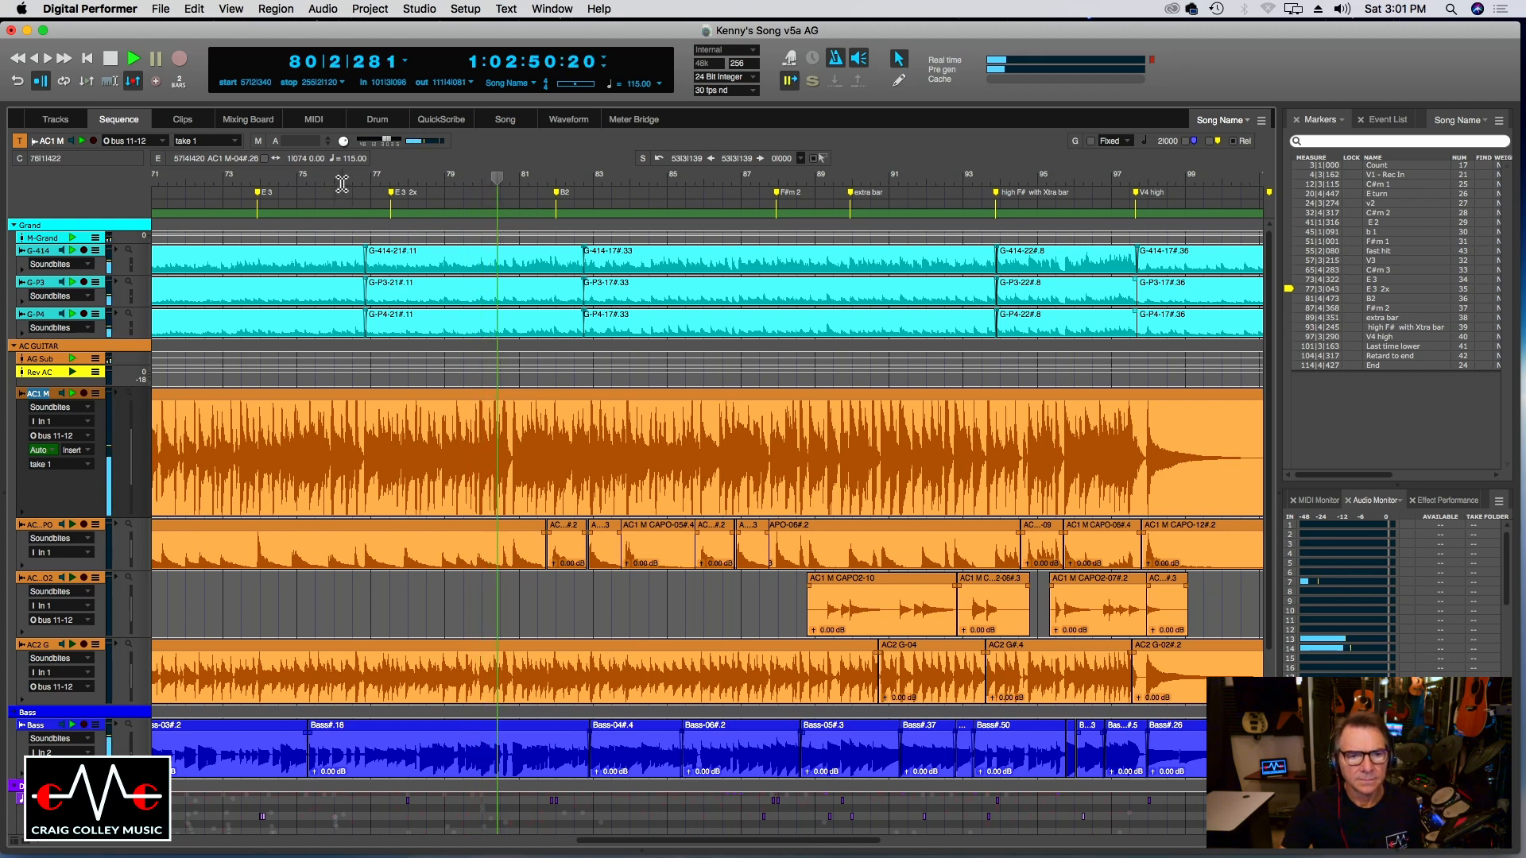
Replay AC1 M from about measure 76 into measure 77 to check the timing of the chord just before measure 77.
{"action": "left_click", "coordinate": [346, 186]}
{"action": "key", "text": "super+bracketright"}
{"action": "key", "text": "super+bracketright"}
{"action": "key", "text": "super+bracketright"}
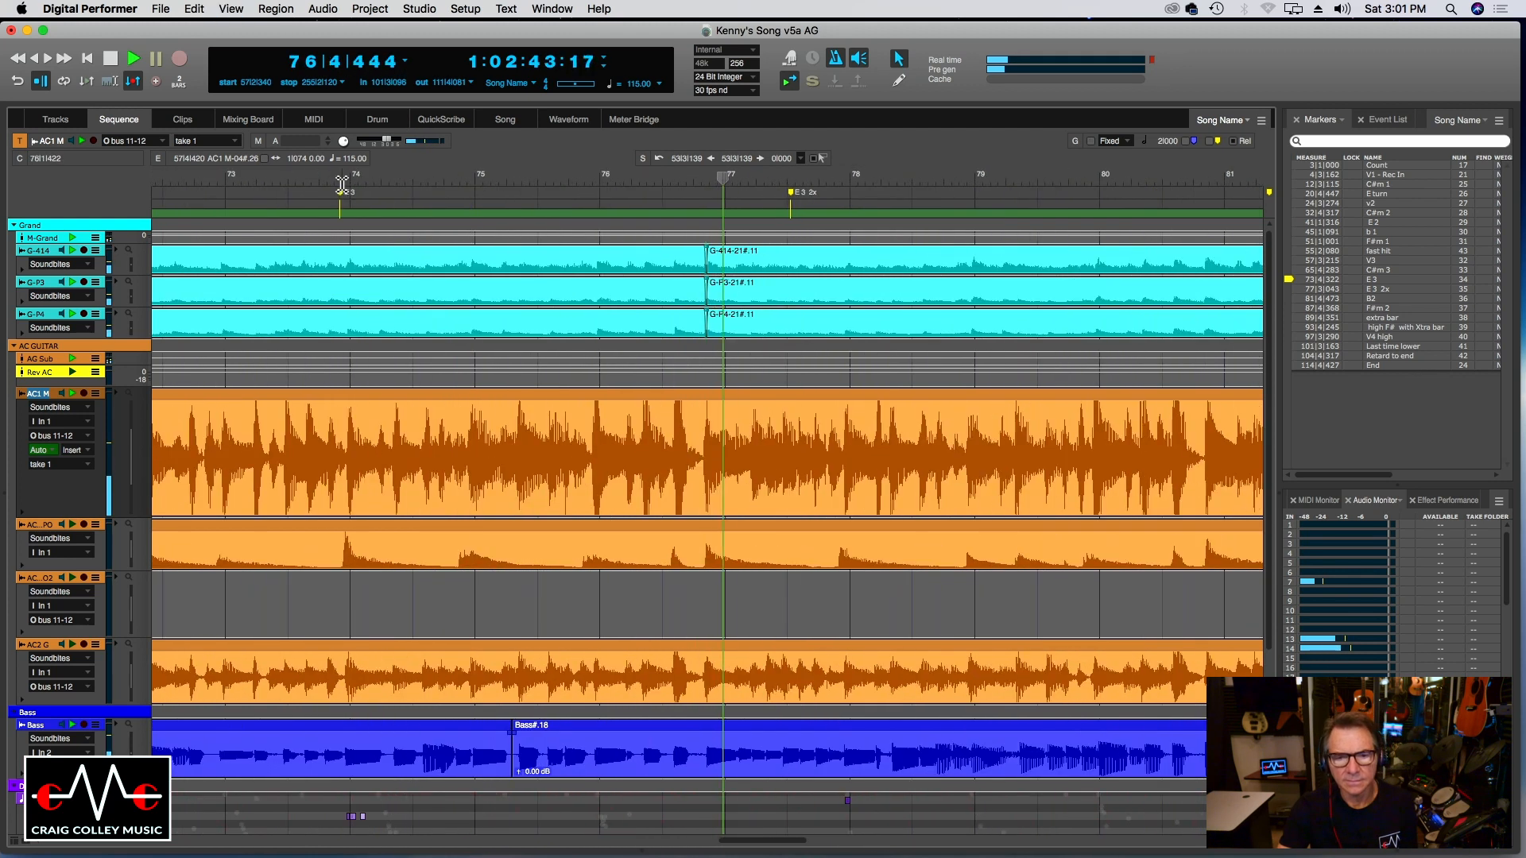
{"action": "left_click", "coordinate": [668, 175]}
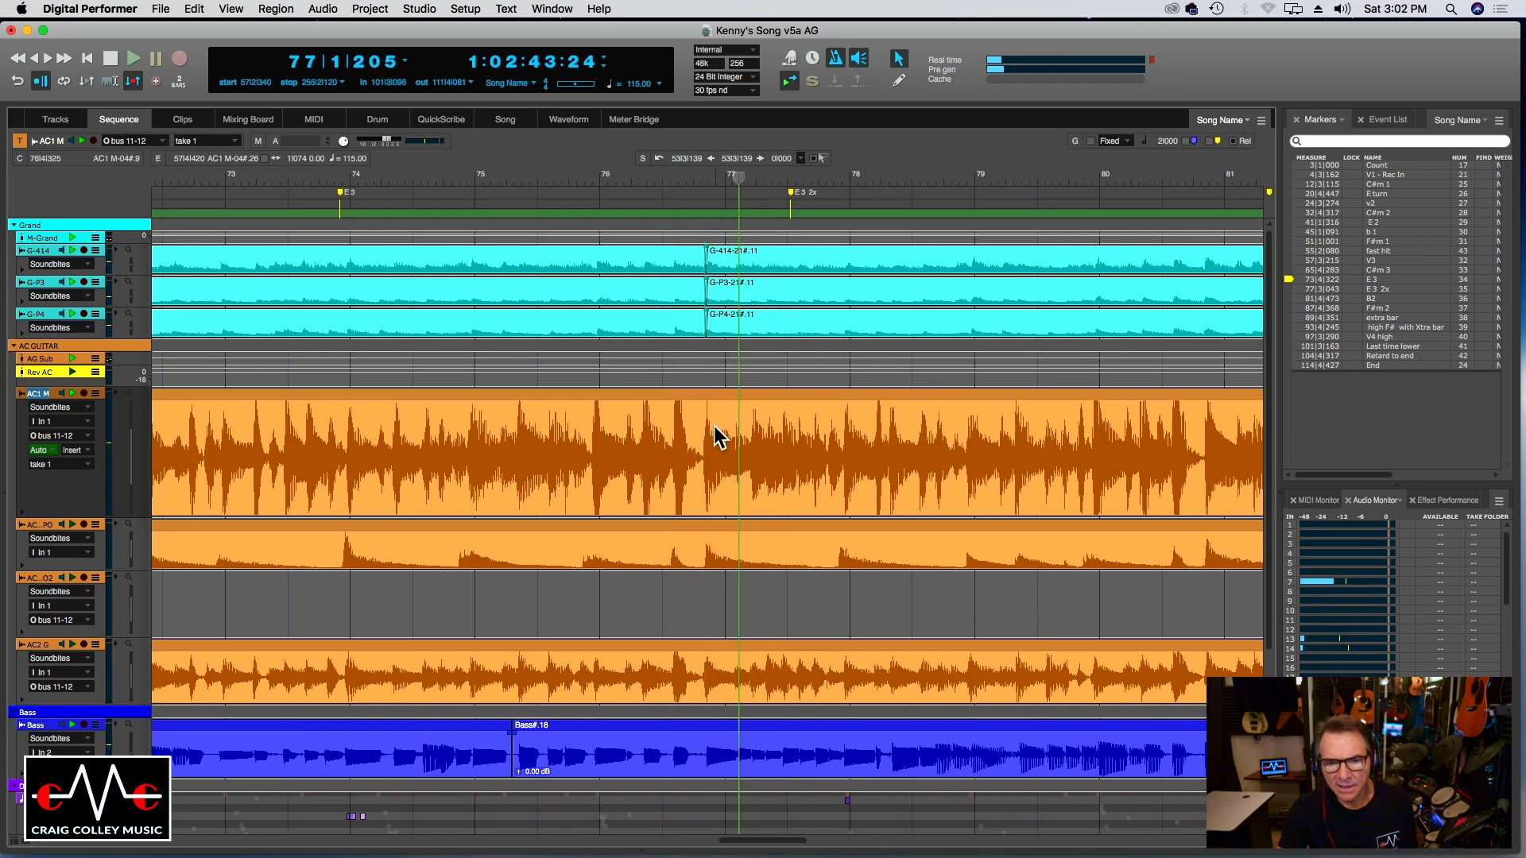
{"action": "key", "text": "space"}
Split the AC1 M soundbite on both sides of the chord before measure 77, at 76|4|153 and about 77|1|175.
{"action": "left_click", "coordinate": [709, 180]}
{"action": "key", "text": "super+bracketright"}
{"action": "key", "text": "super+bracketright"}
{"action": "key", "text": "super+bracketright"}
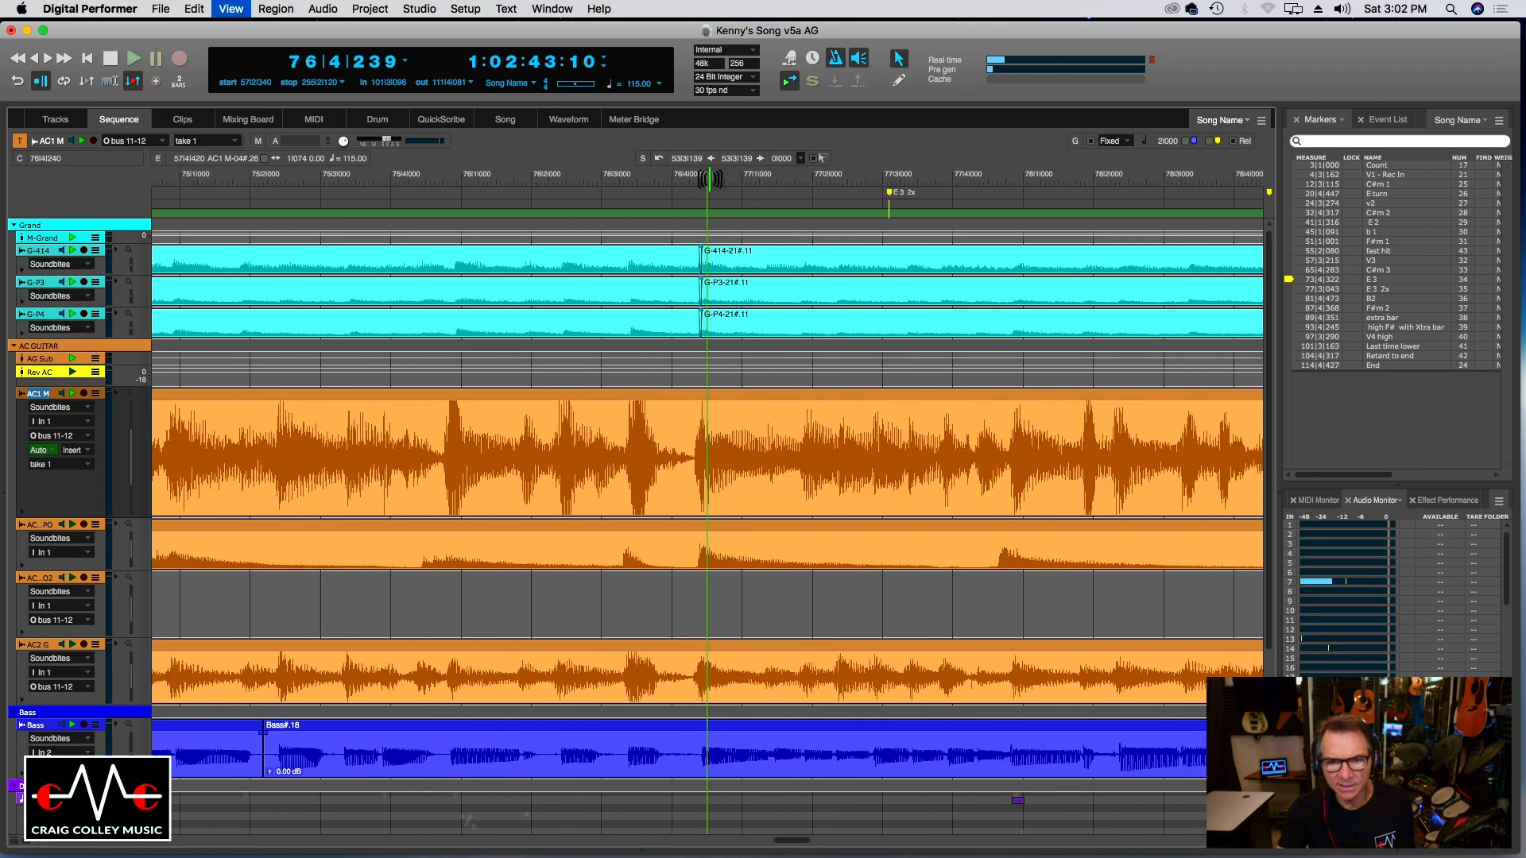
{"action": "left_click", "coordinate": [689, 456]}
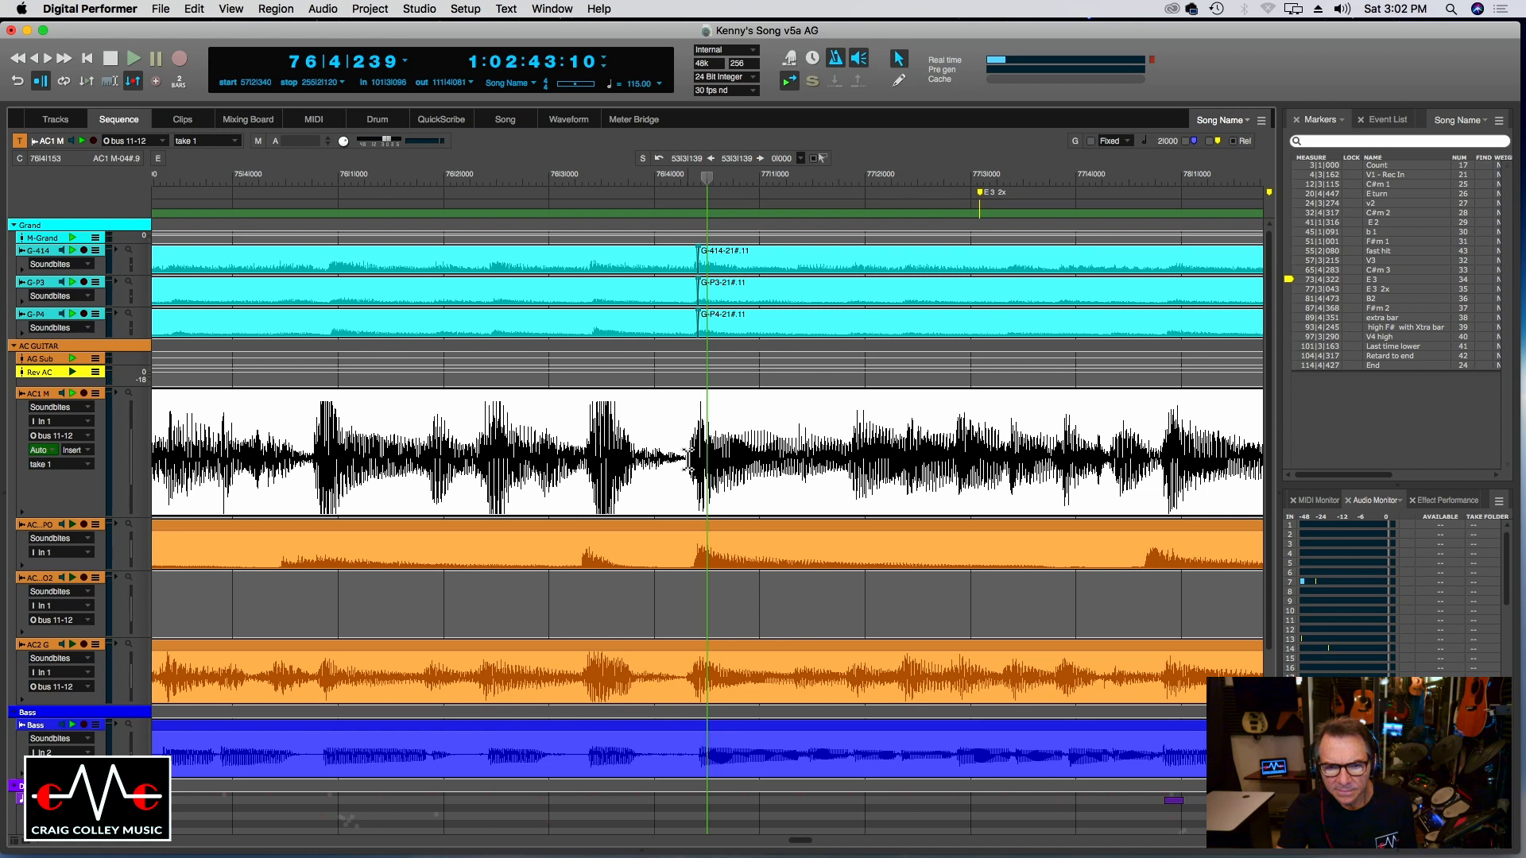
{"action": "key", "text": "super+y"}
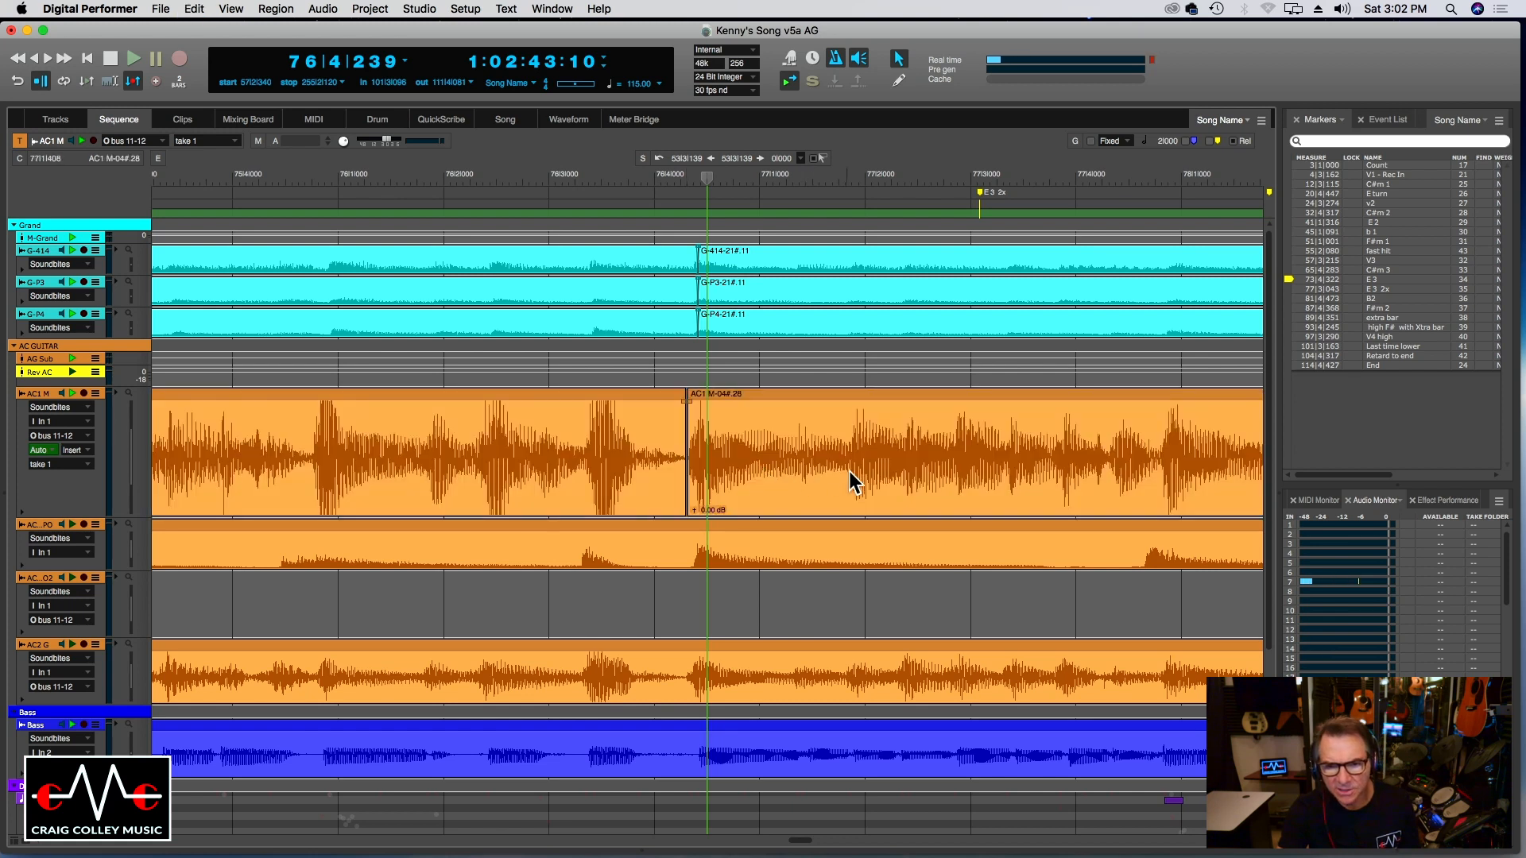
{"action": "left_click", "coordinate": [798, 483]}
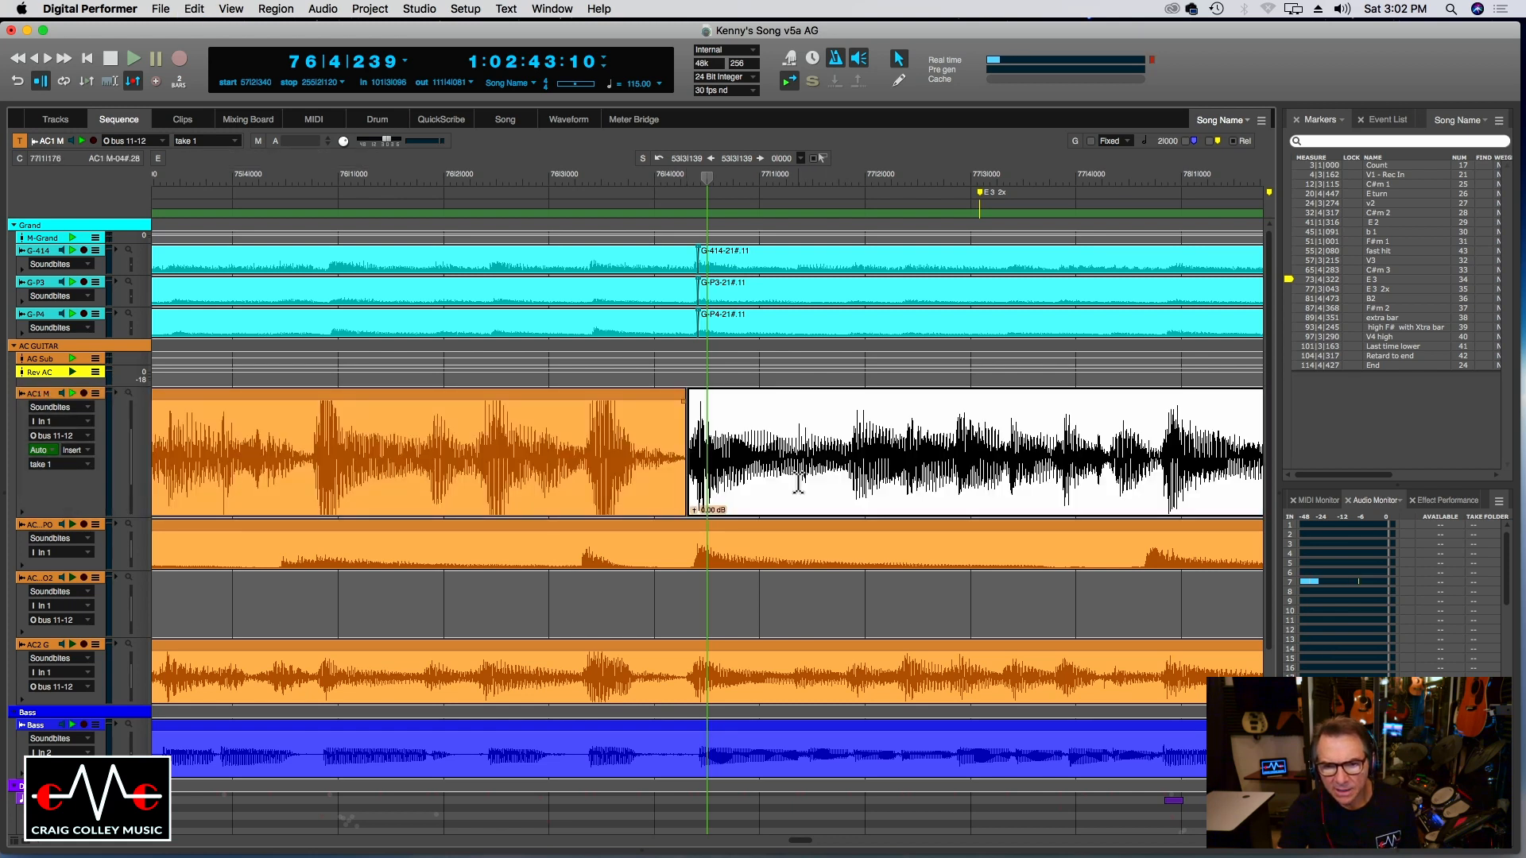
{"action": "key", "text": "super+y"}
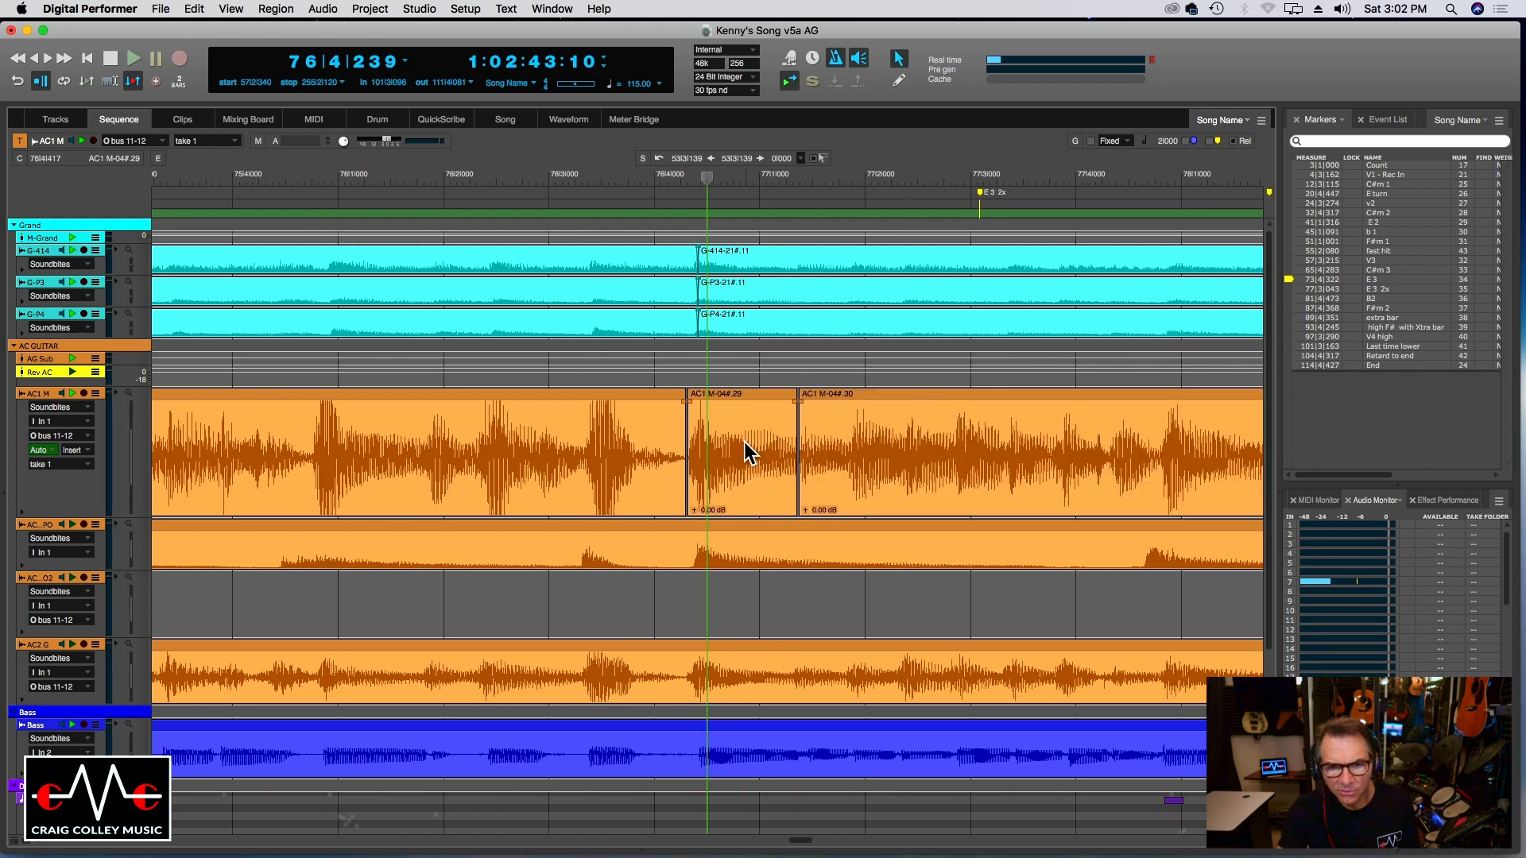
Try shifting the split-off AC1 M chord to 76|4|175, play it from about 76|3, and undo the shift.
{"action": "left_click_drag", "start_coordinate": [747, 453], "coordinate": [759, 455]}
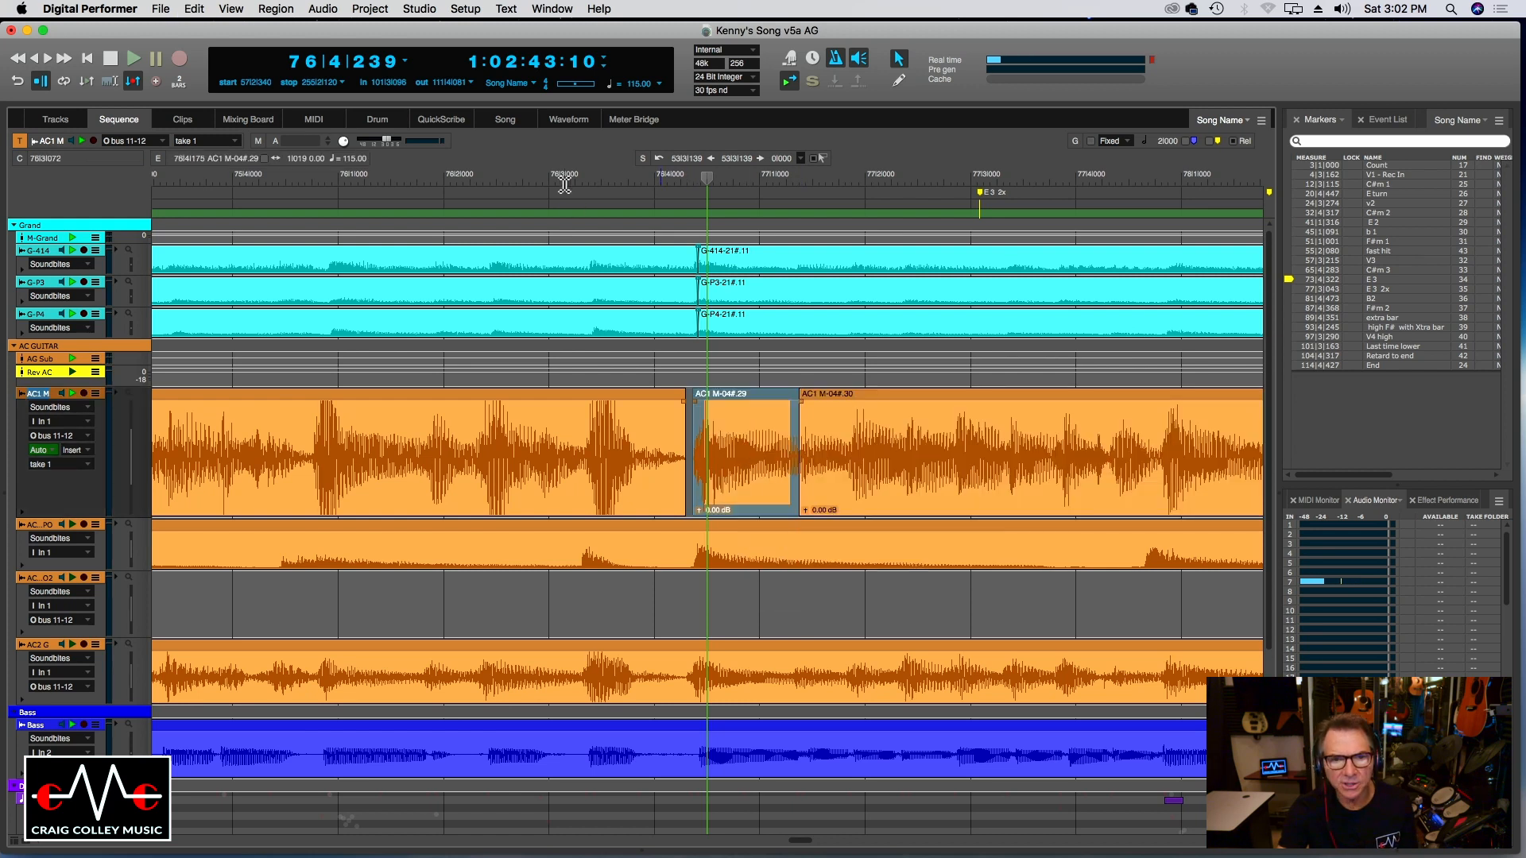
{"action": "left_click", "coordinate": [562, 183]}
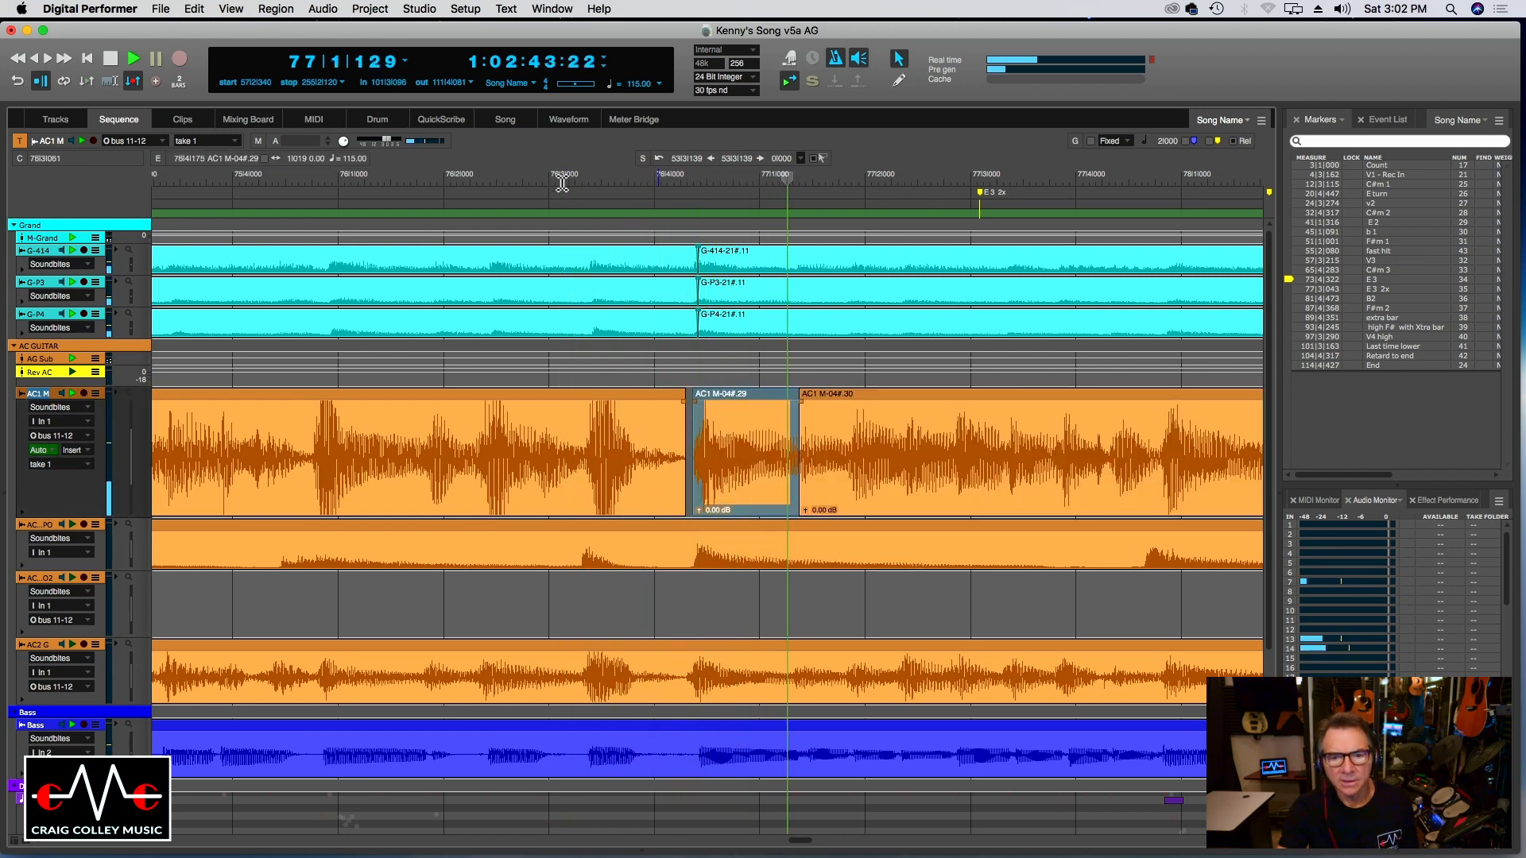
{"action": "key", "text": "super+z"}
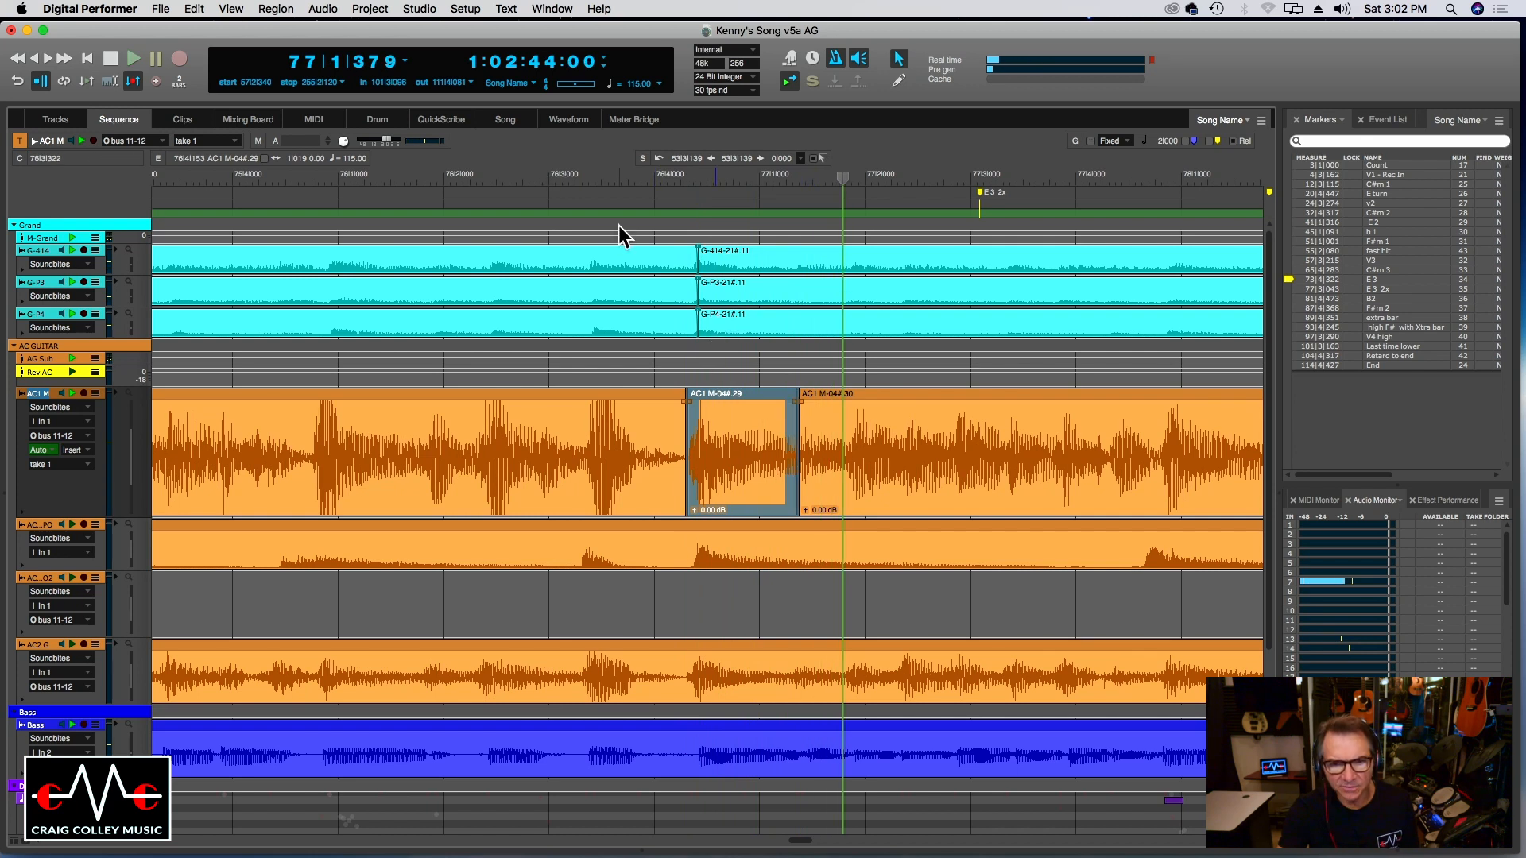
Play the chord in its original position from 76|3|071 and undo both splits around it.
{"action": "left_click", "coordinate": [565, 177]}
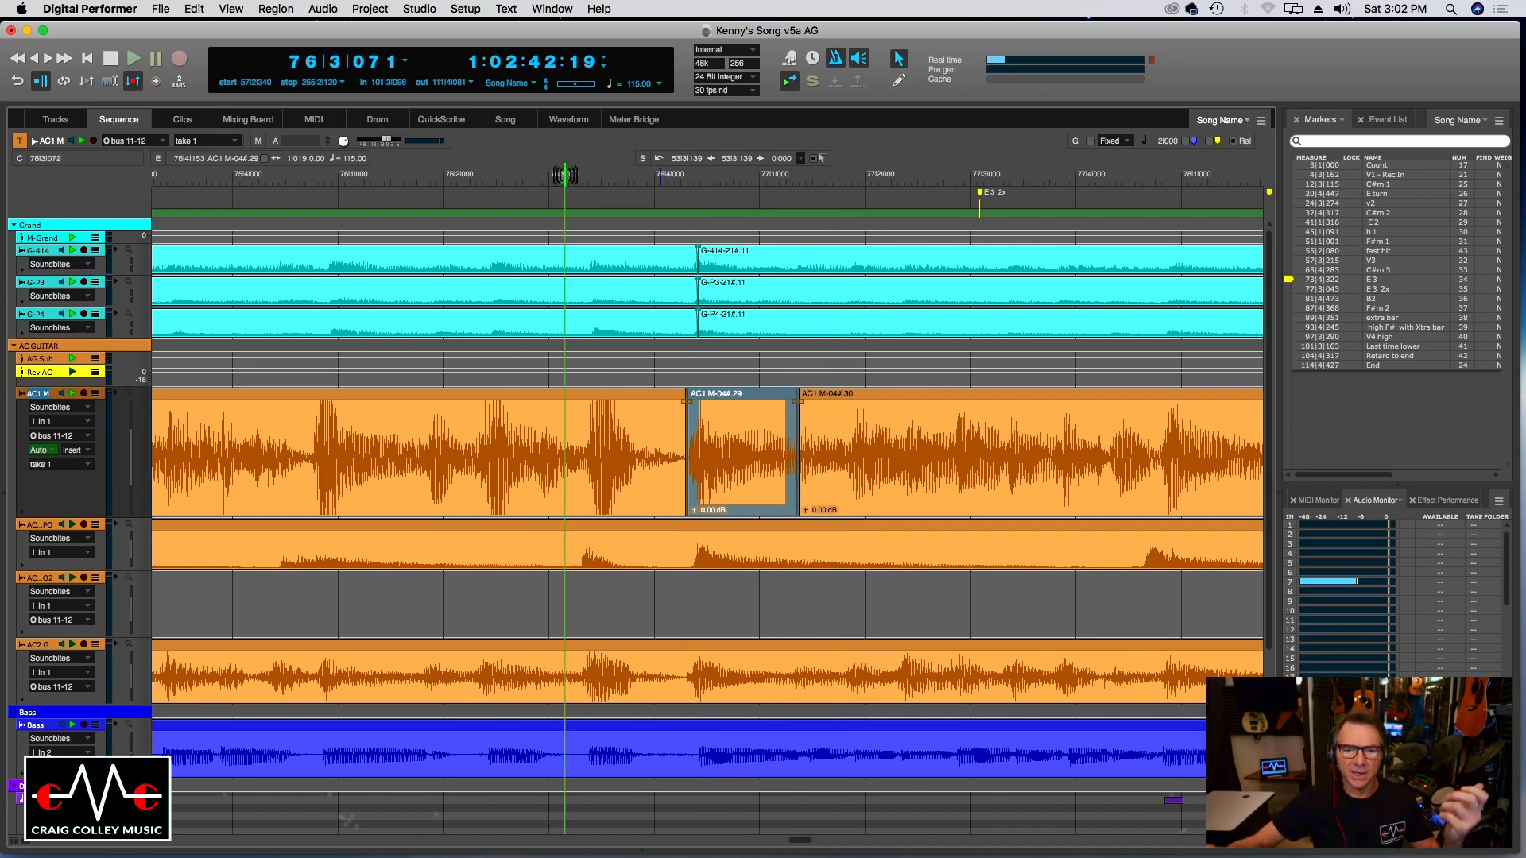
{"action": "key", "text": "space"}
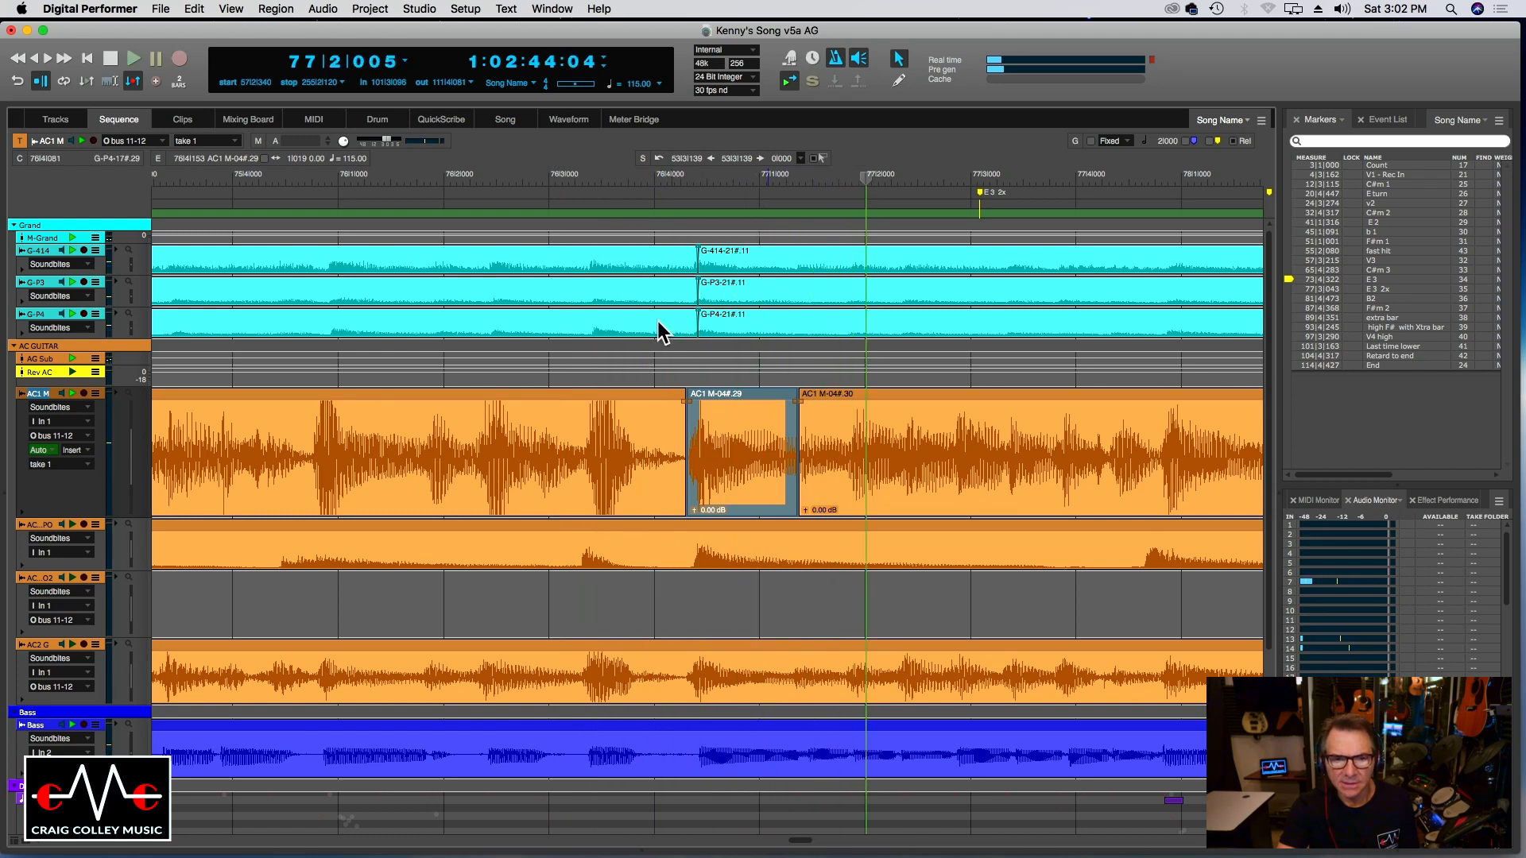
{"action": "key", "text": "super+z"}
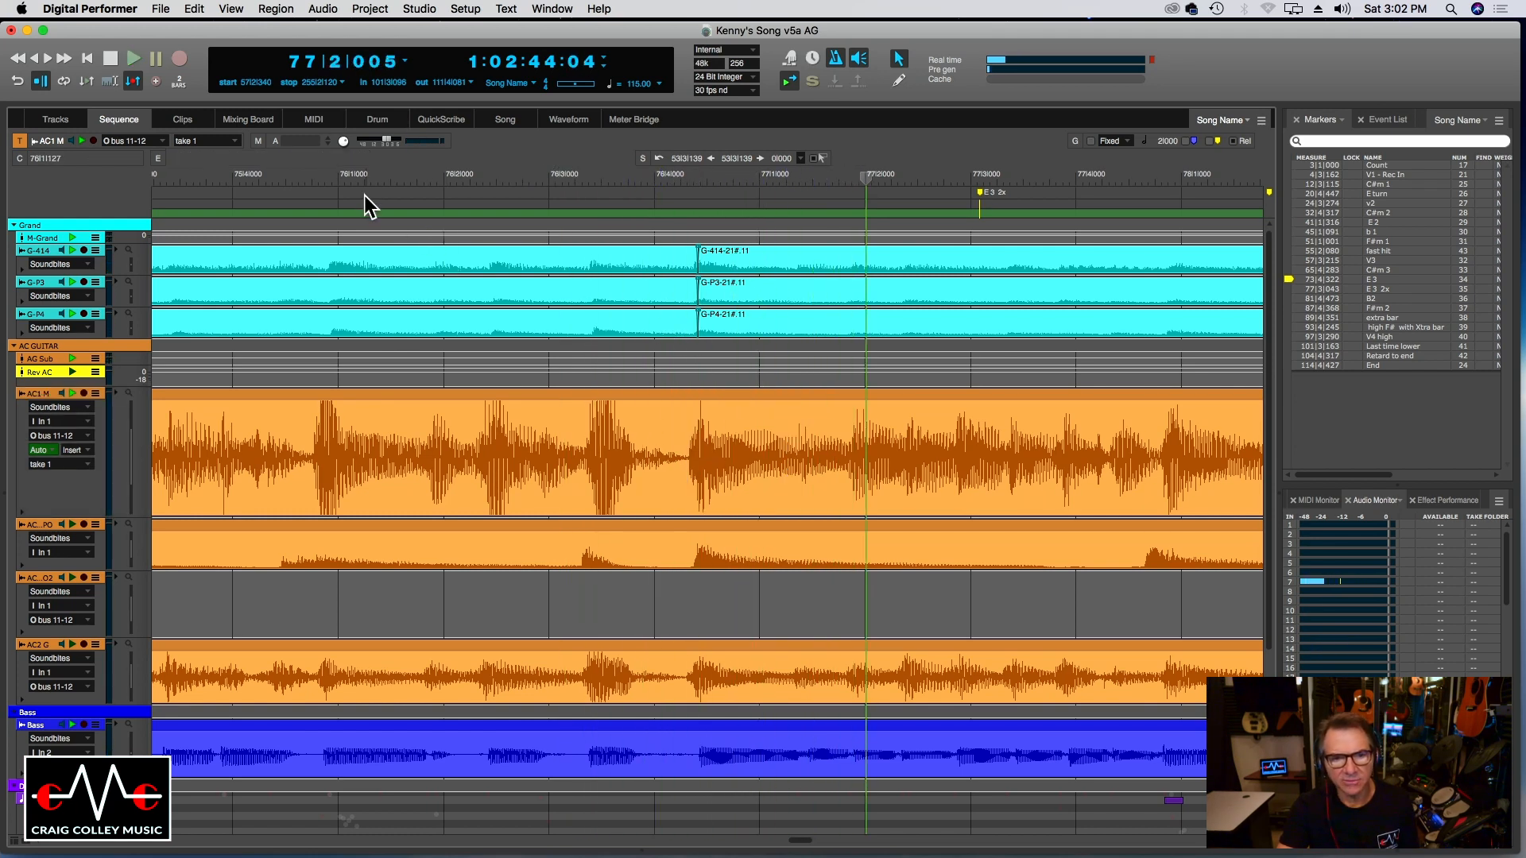
Play AC1 M from about 76|1 into measure 82, then from about measure 81 into measure 91, checking the timing.
{"action": "left_click", "coordinate": [360, 185]}
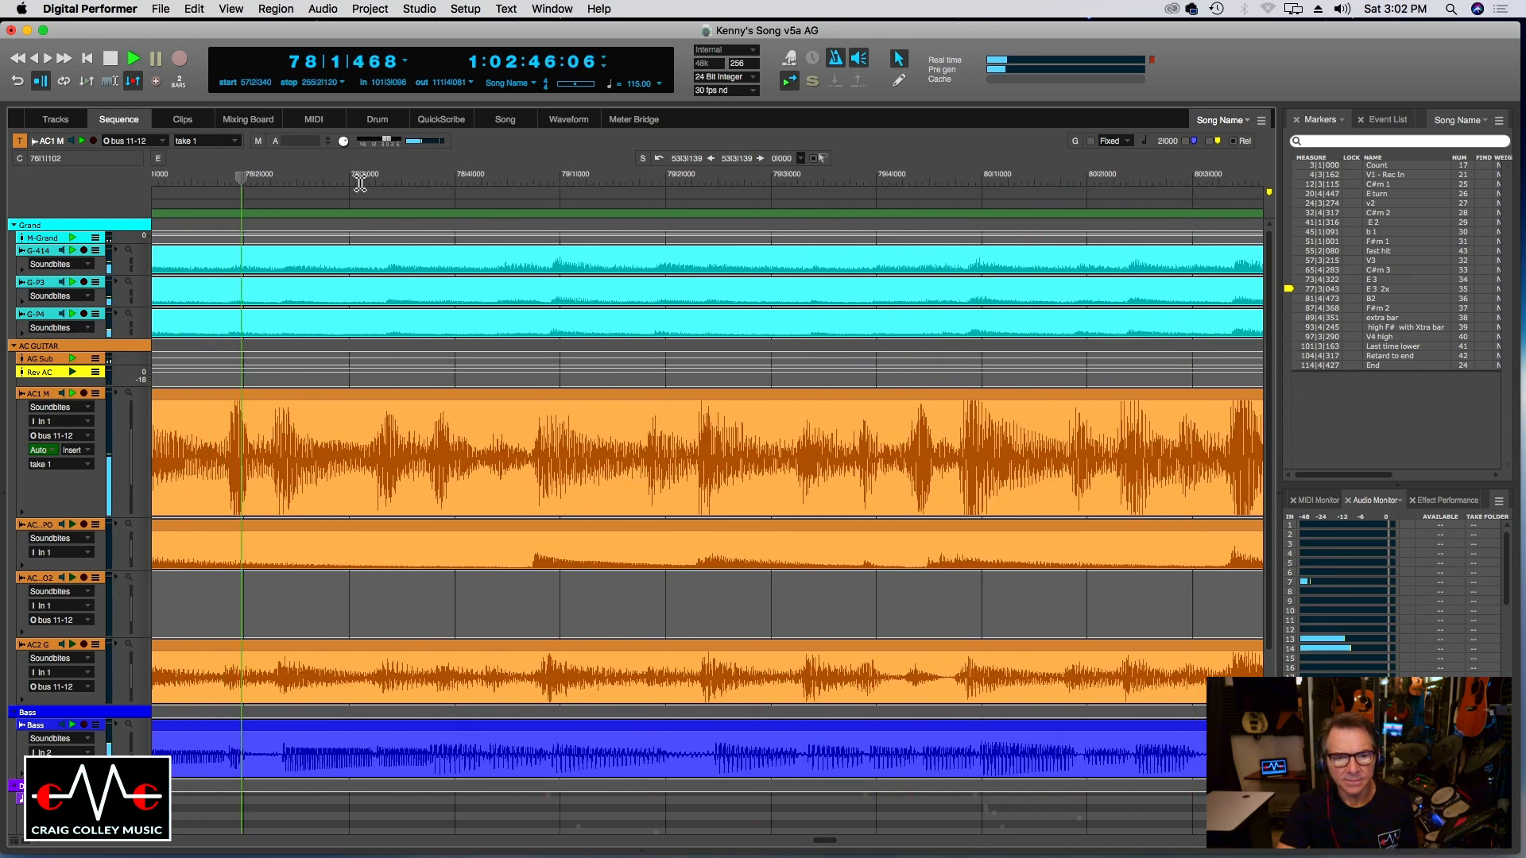
{"action": "key", "text": "super+bracketleft"}
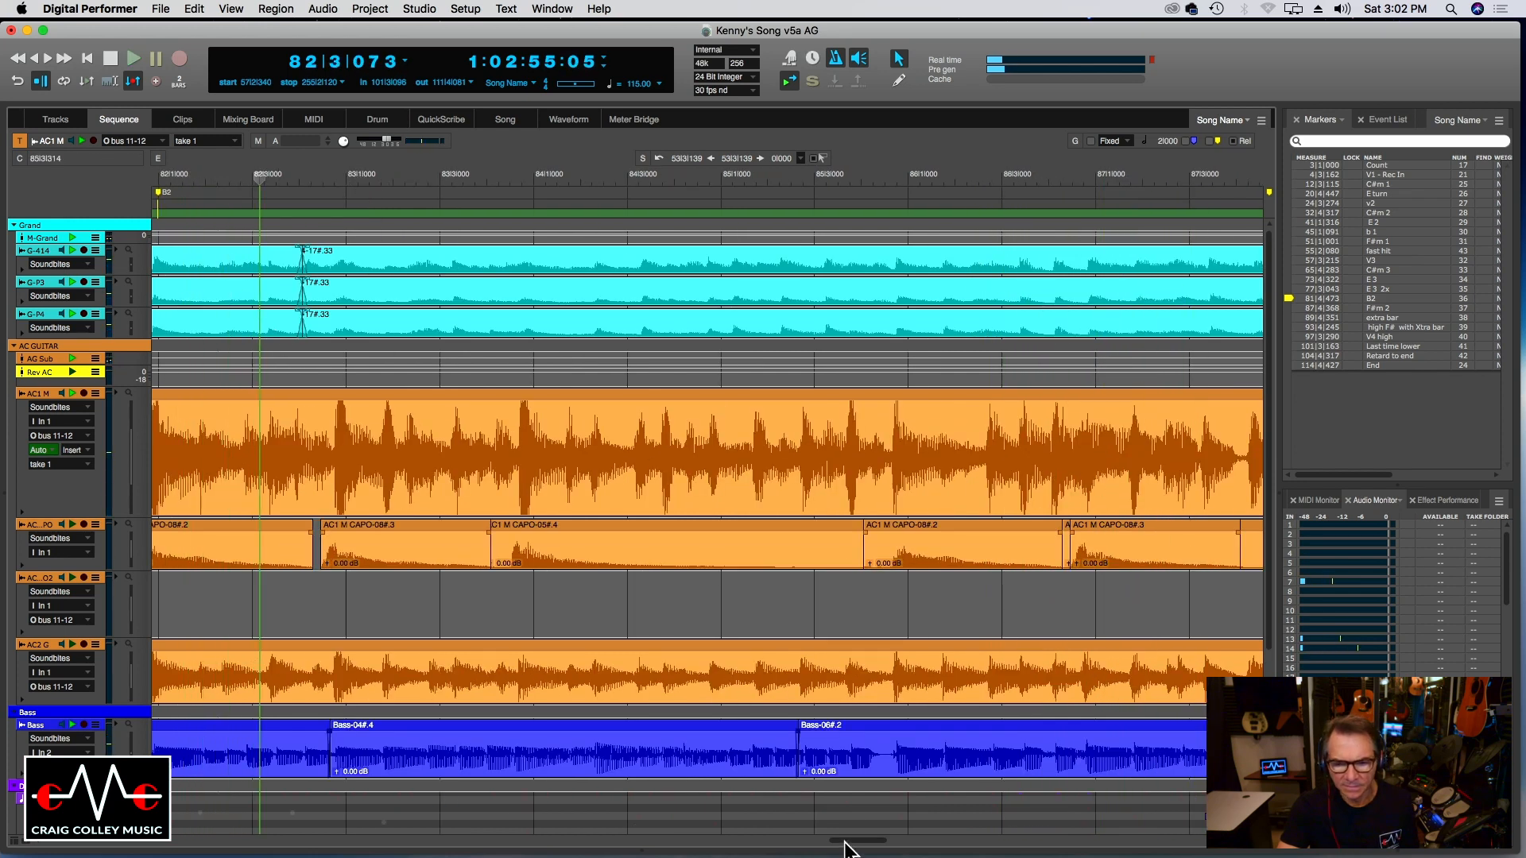
{"action": "left_click_drag", "start_coordinate": [845, 842], "coordinate": [810, 840]}
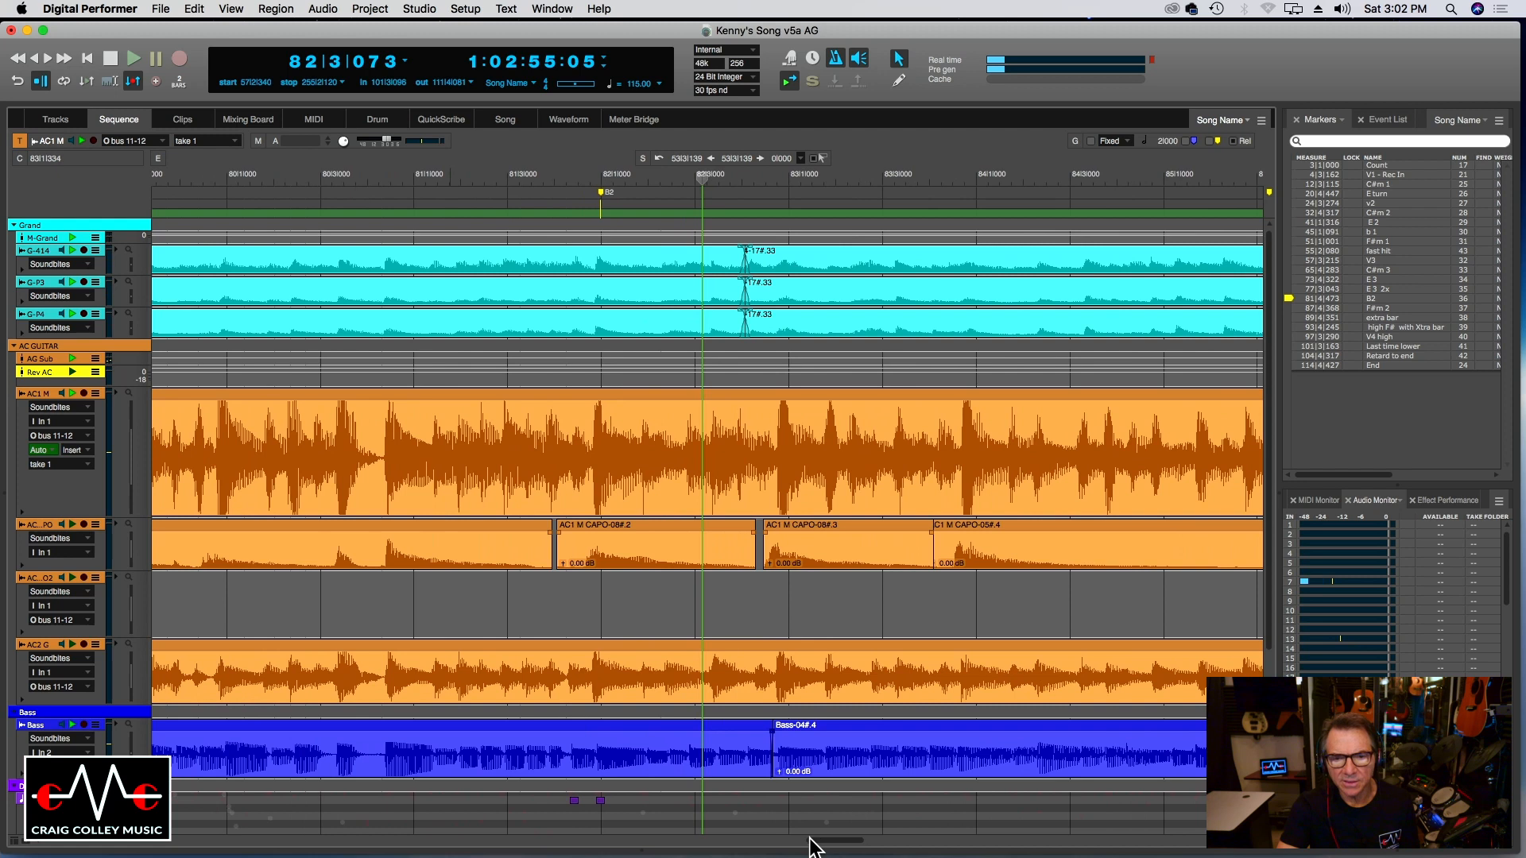
{"action": "left_click", "coordinate": [484, 181]}
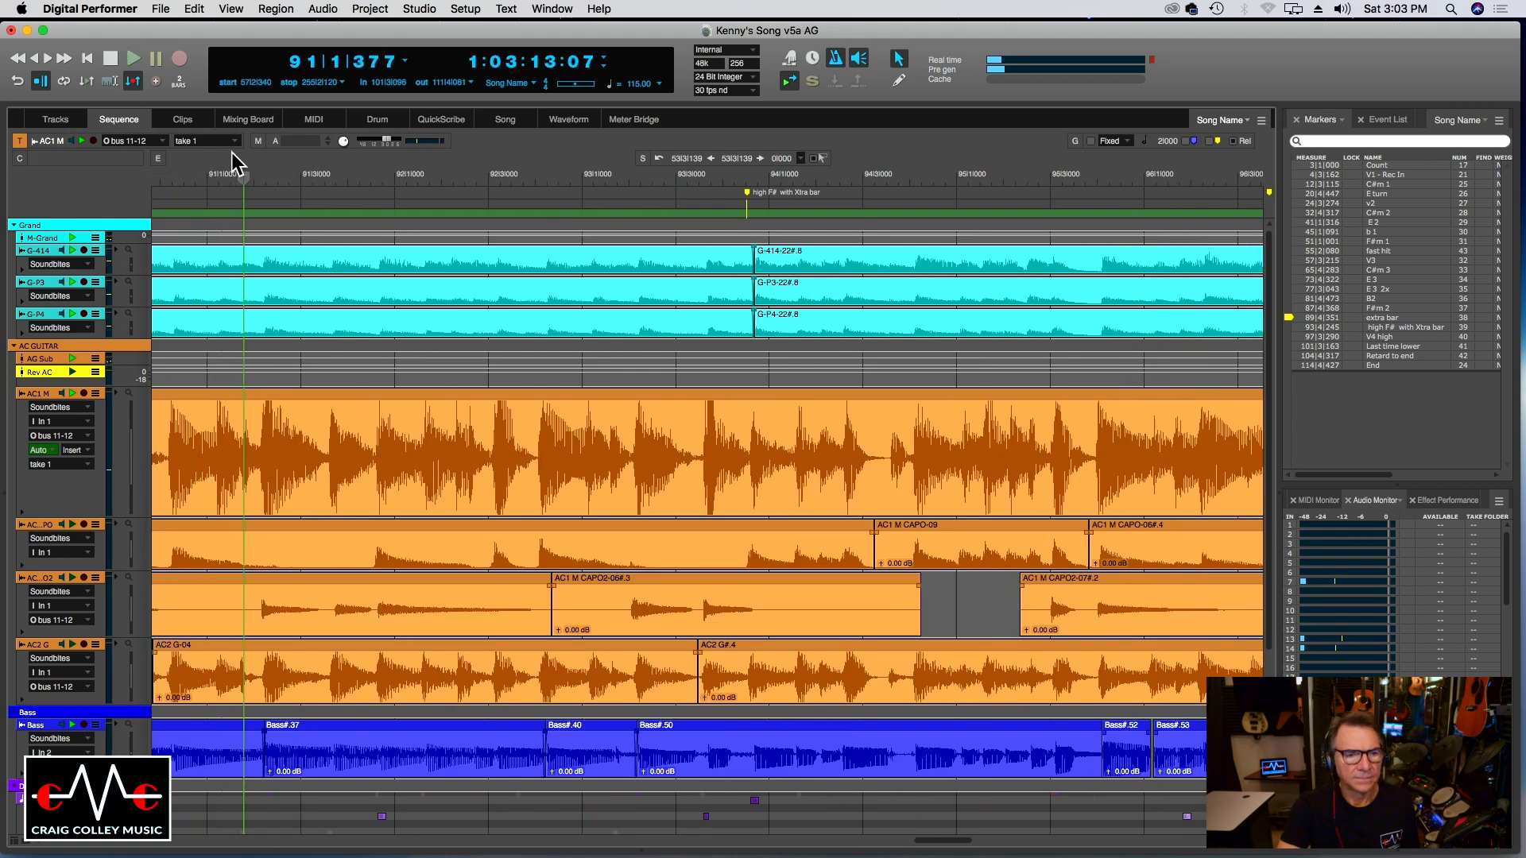
Replay AC1 M around measures 90 and 91 to pinpoint the early chord.
{"action": "left_click", "coordinate": [148, 179]}
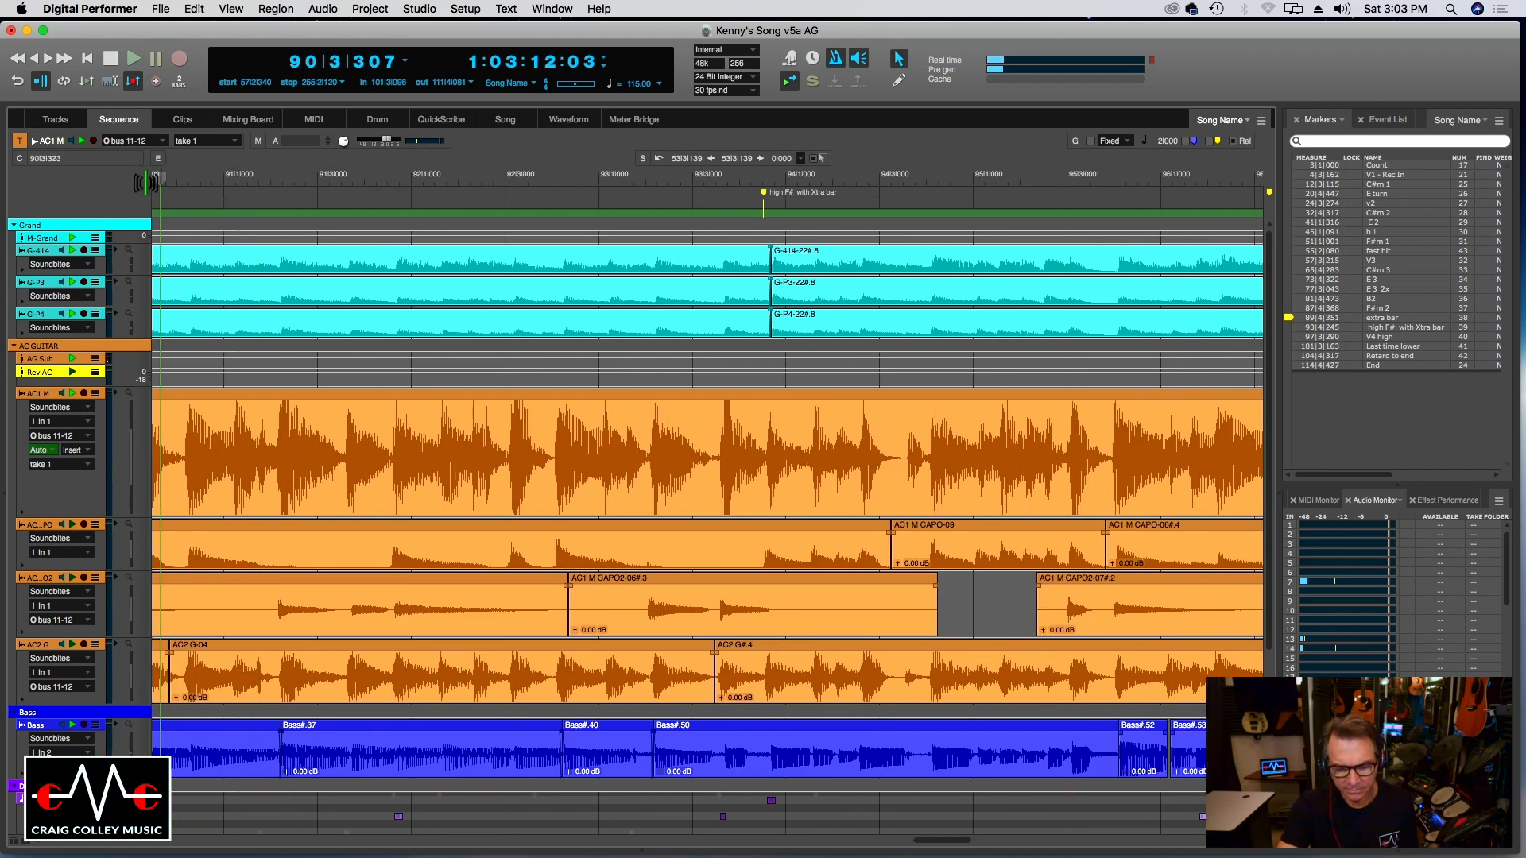
{"action": "left_click", "coordinate": [148, 189]}
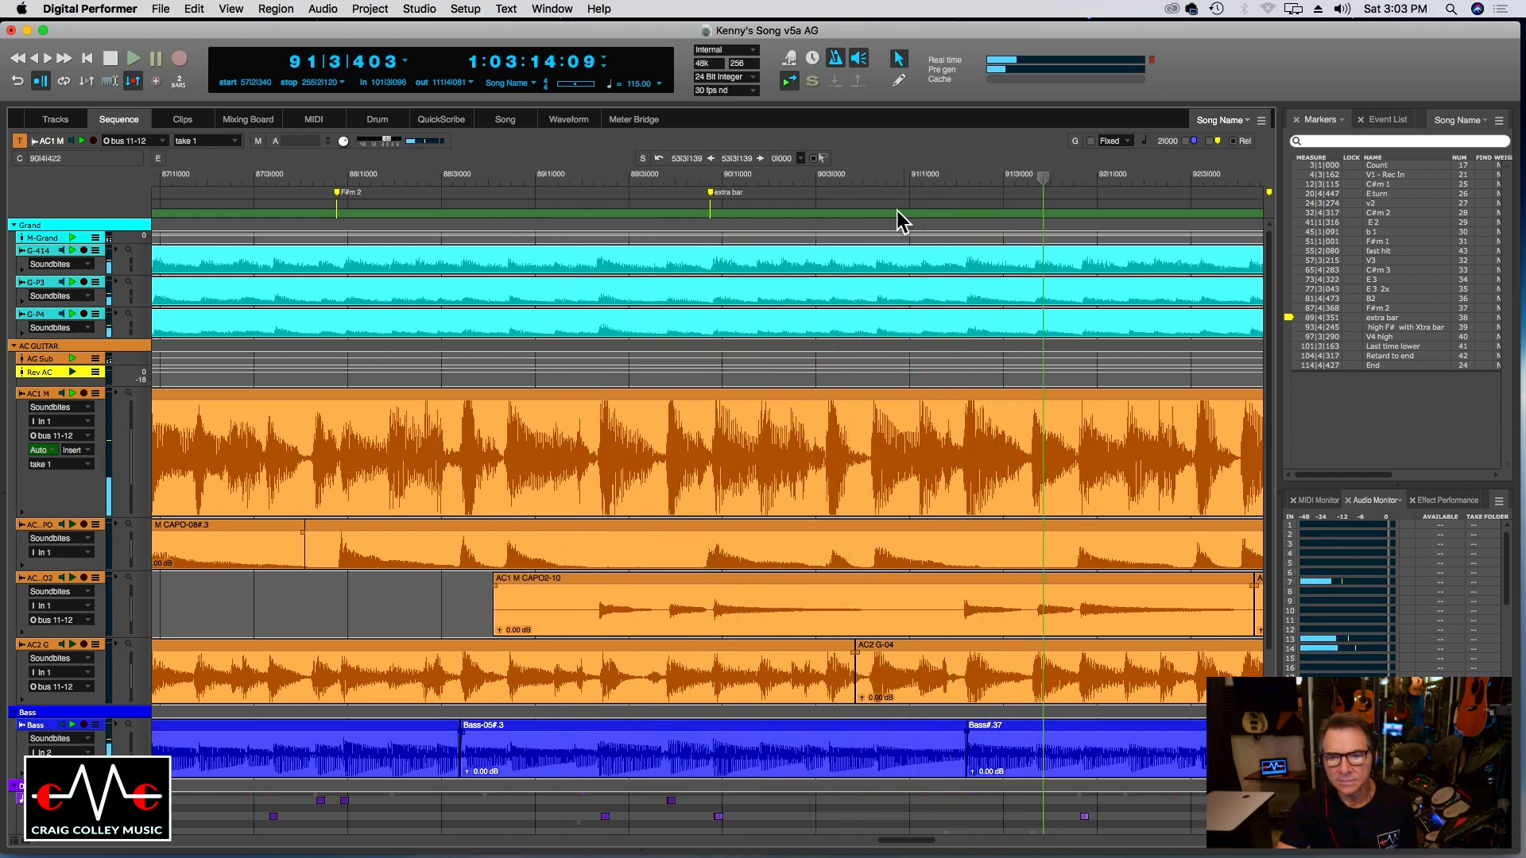
{"action": "left_click", "coordinate": [862, 177]}
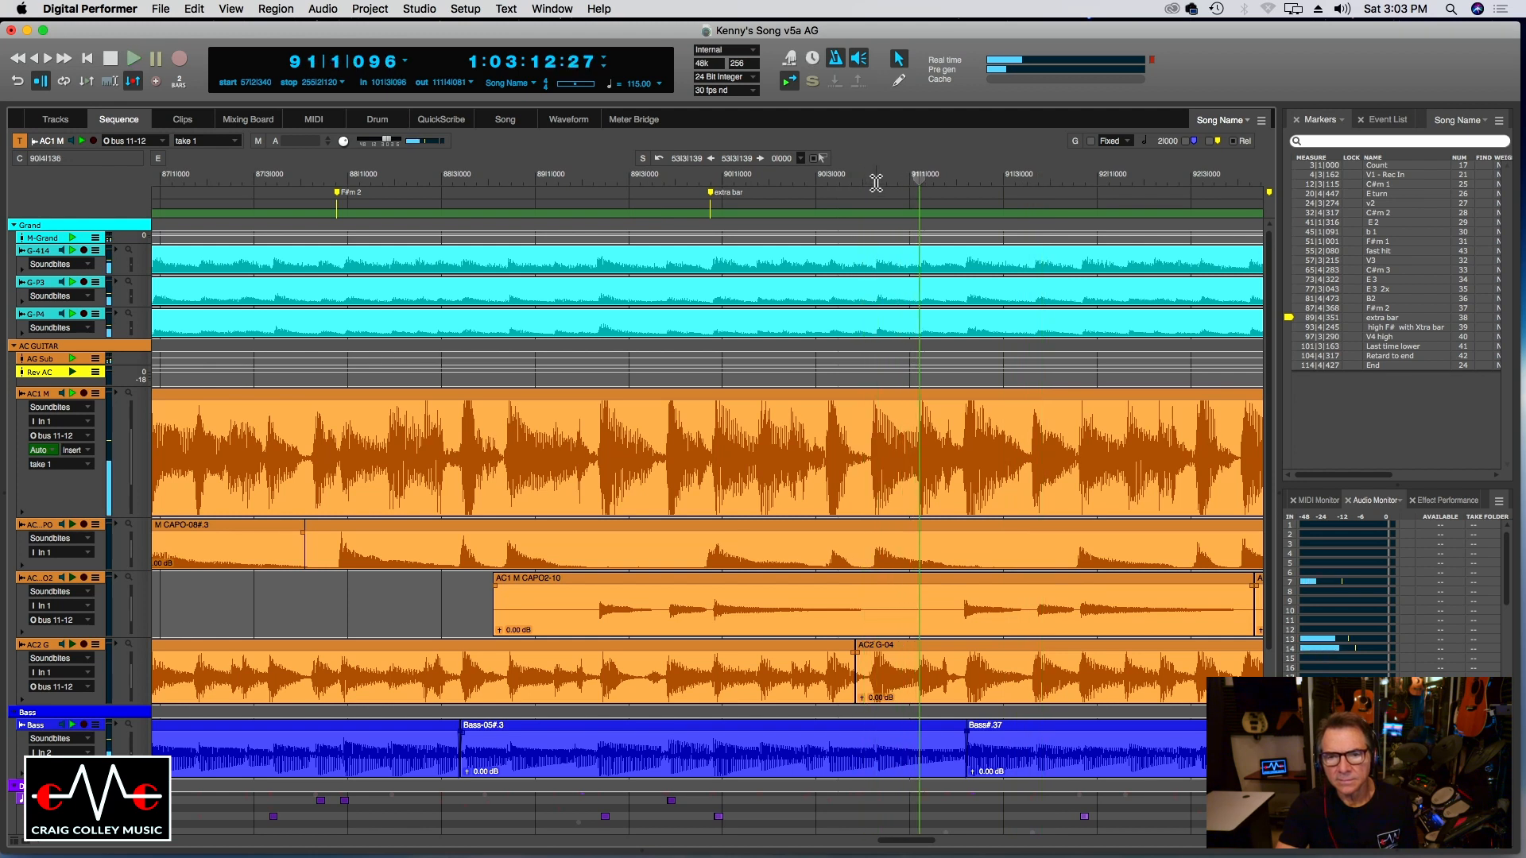
Stop near 90|4|128 and split the AC1 M soundbite around that chord, at 90|4|085 and about 91|1|079.
{"action": "left_click", "coordinate": [876, 181]}
{"action": "key", "text": "space"}
{"action": "key", "text": "super+bracketright"}
{"action": "key", "text": "super+bracketright"}
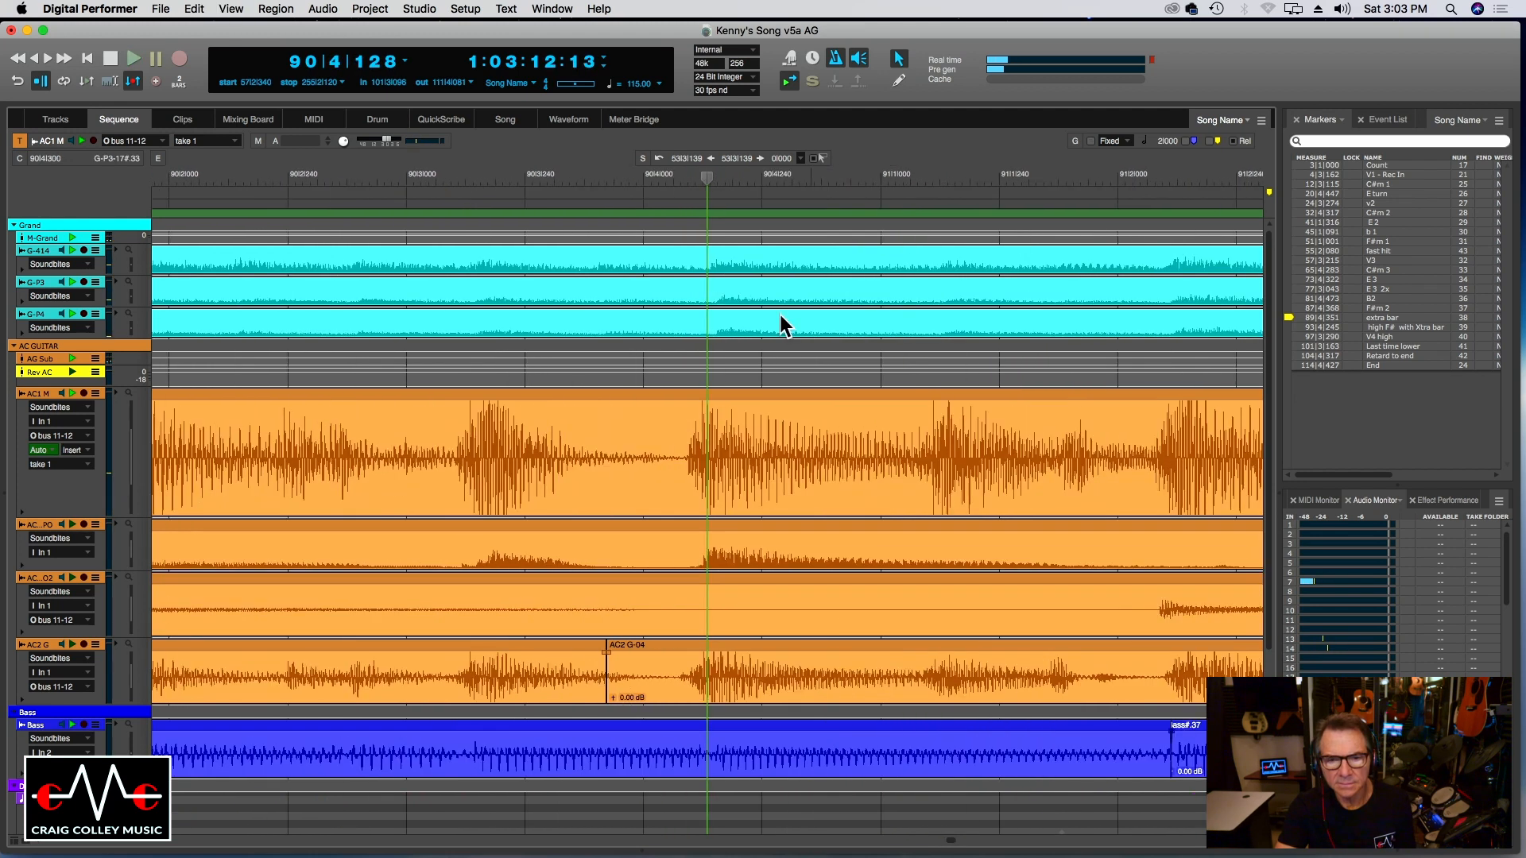
{"action": "left_click", "coordinate": [686, 449]}
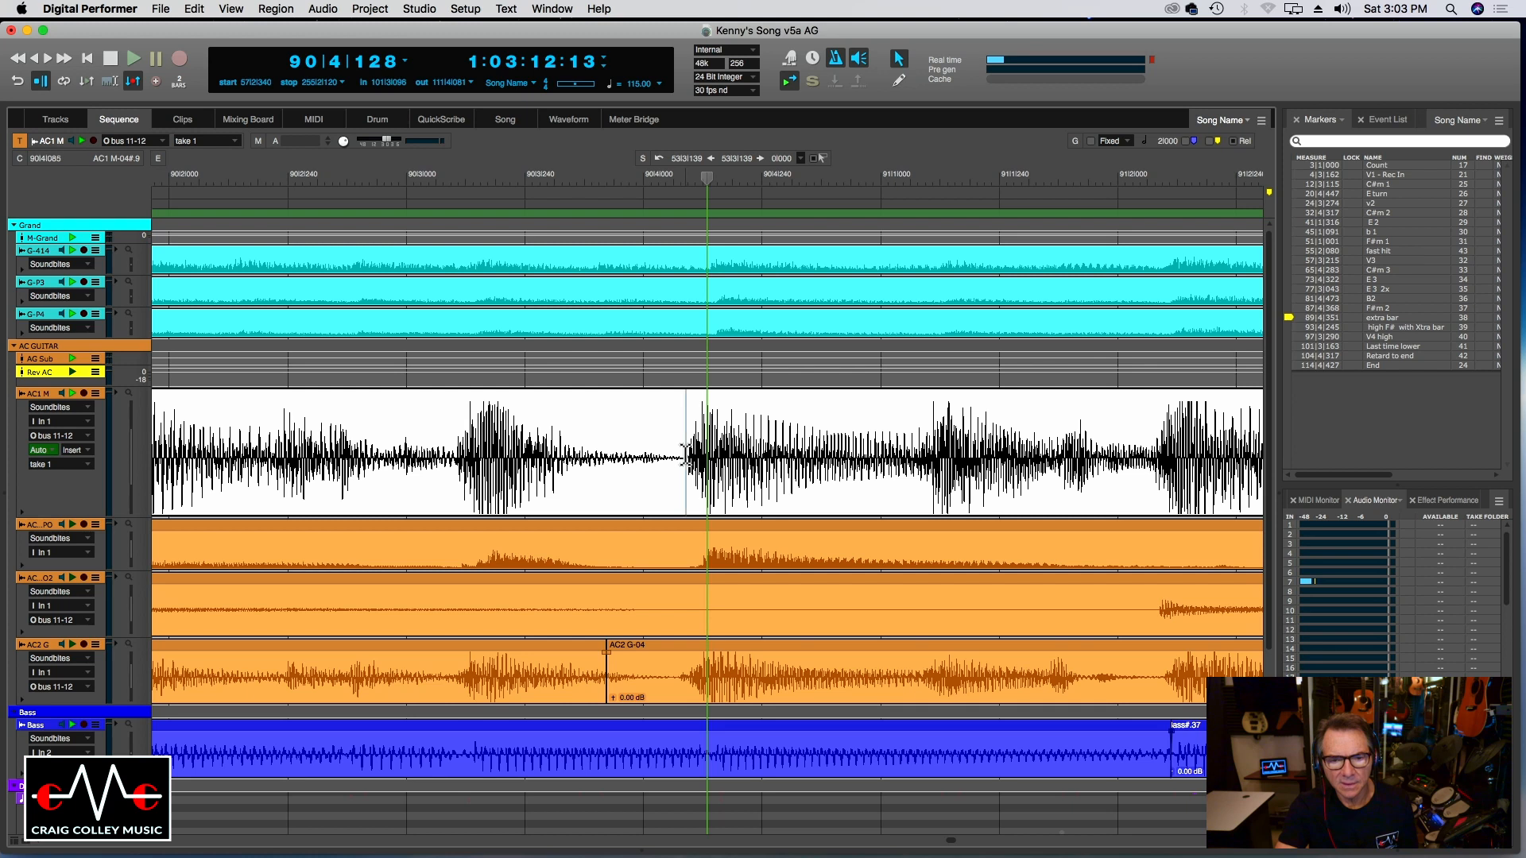
{"action": "key", "text": "super+y"}
{"action": "left_click", "coordinate": [922, 471]}
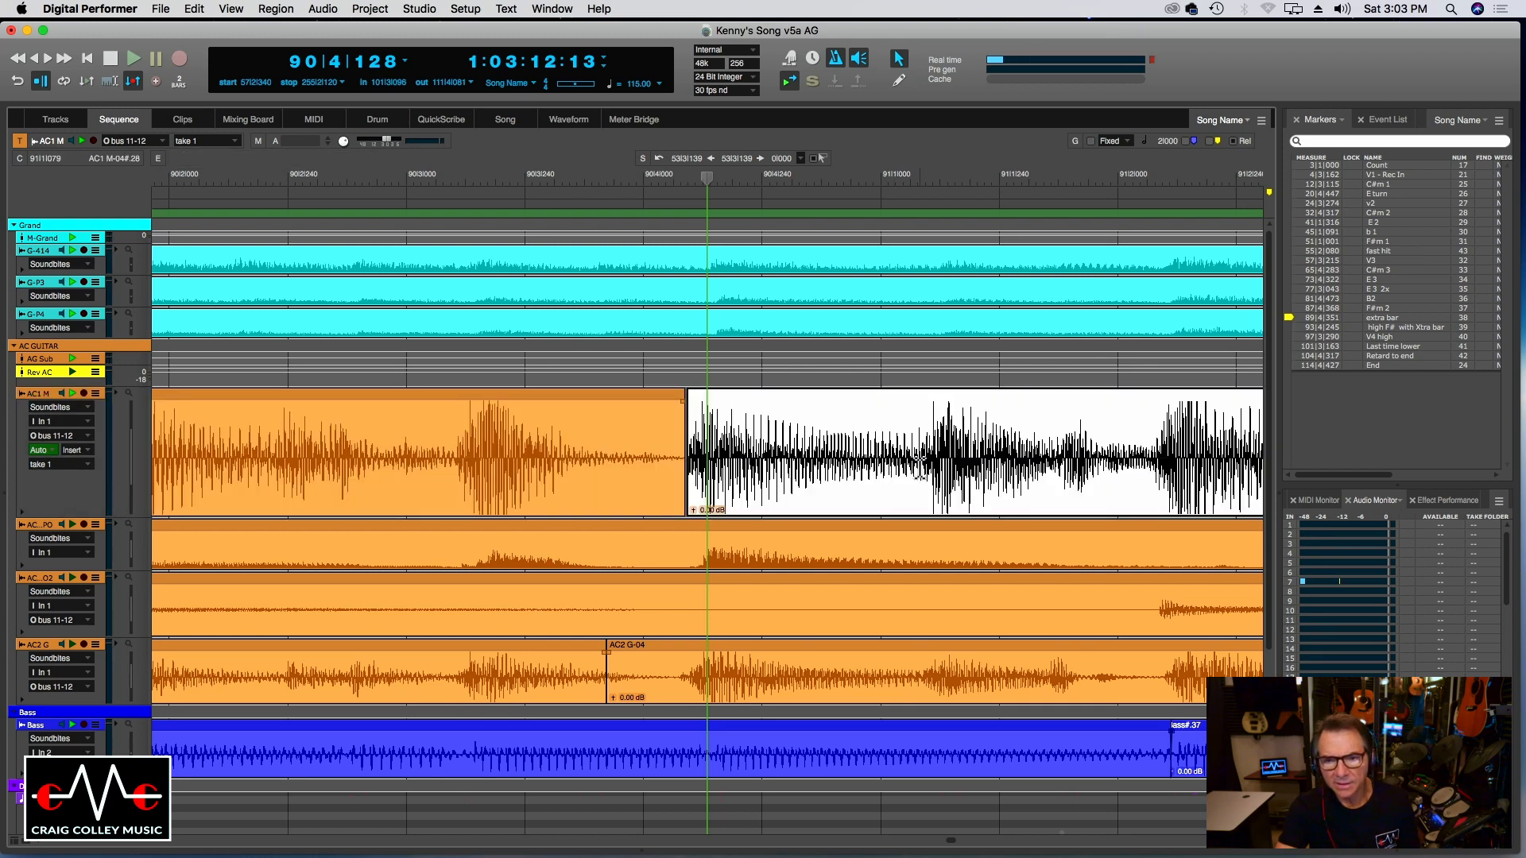
{"action": "key", "text": "super+y"}
Shift the split-off AC1 M chord to start at 90|4|104, give the preceding soundbite a short fade-out, and play the edit.
{"action": "left_click_drag", "start_coordinate": [768, 435], "coordinate": [778, 436]}
{"action": "left_click", "coordinate": [429, 177]}
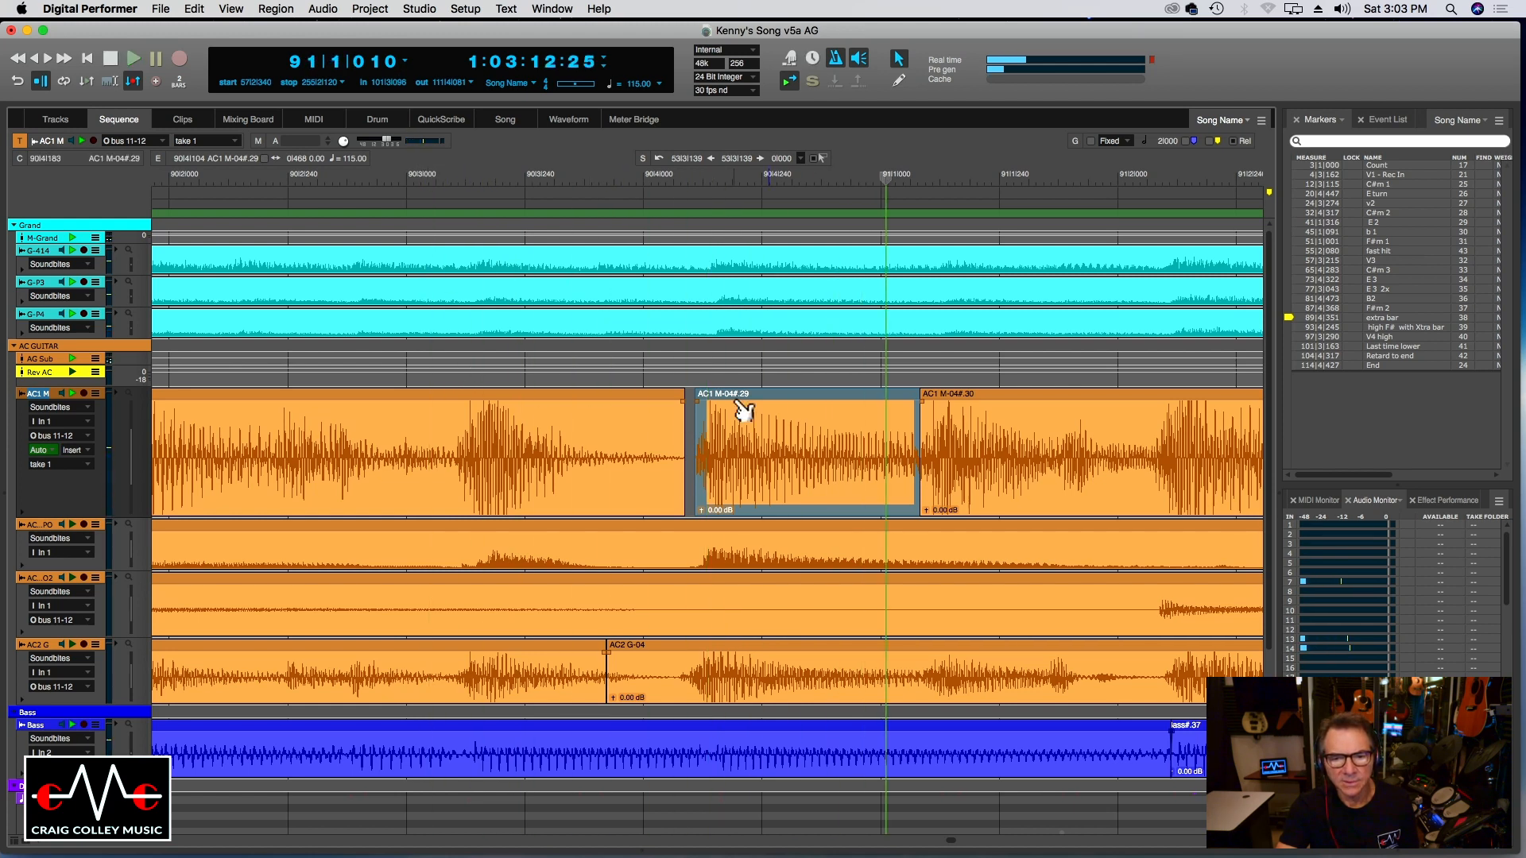
{"action": "left_click_drag", "start_coordinate": [683, 405], "coordinate": [667, 411]}
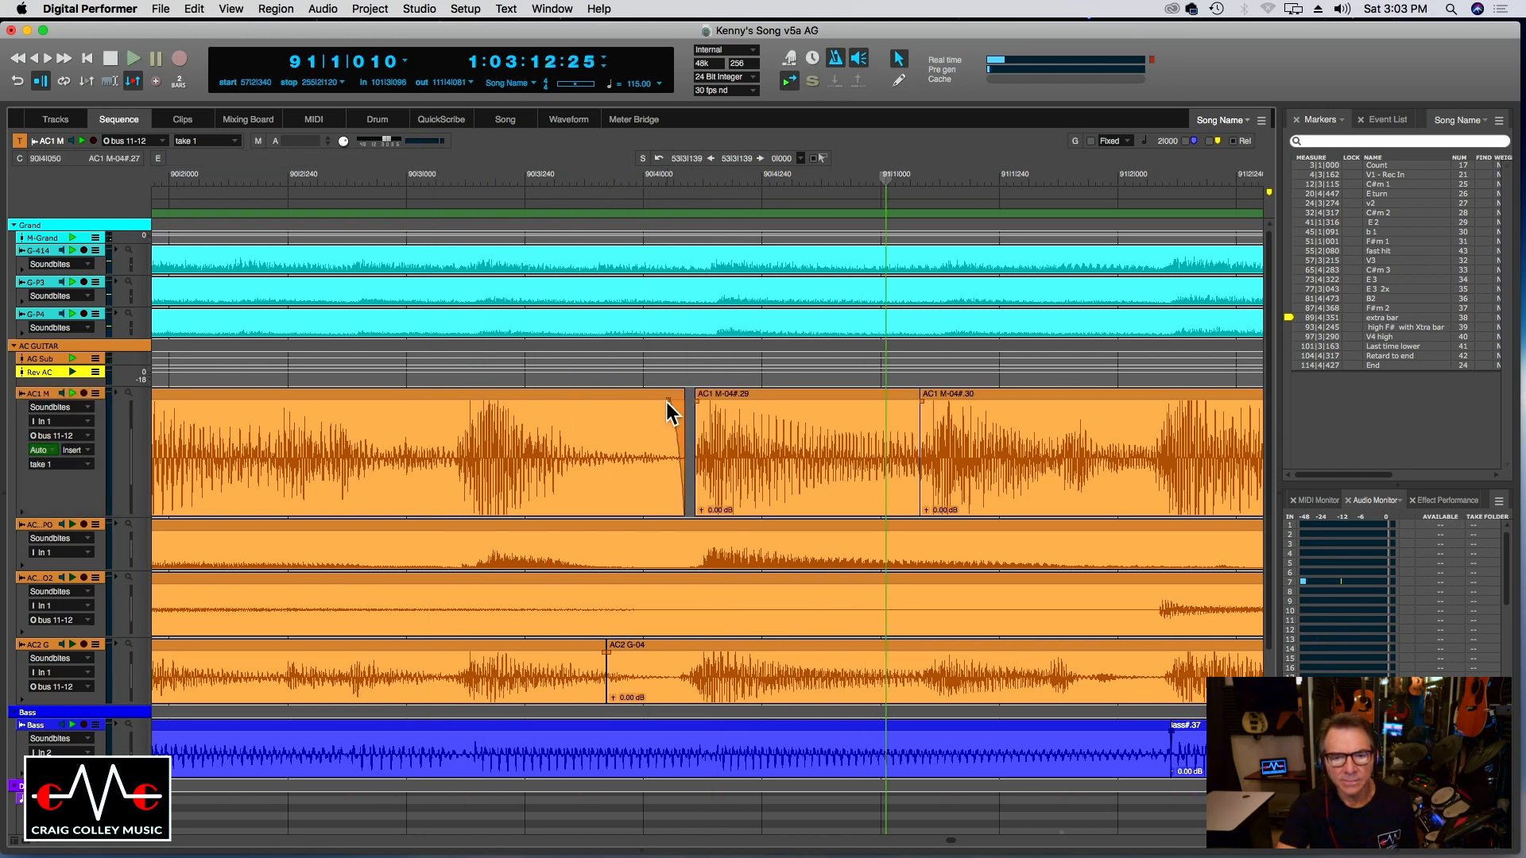
{"action": "left_click", "coordinate": [185, 176]}
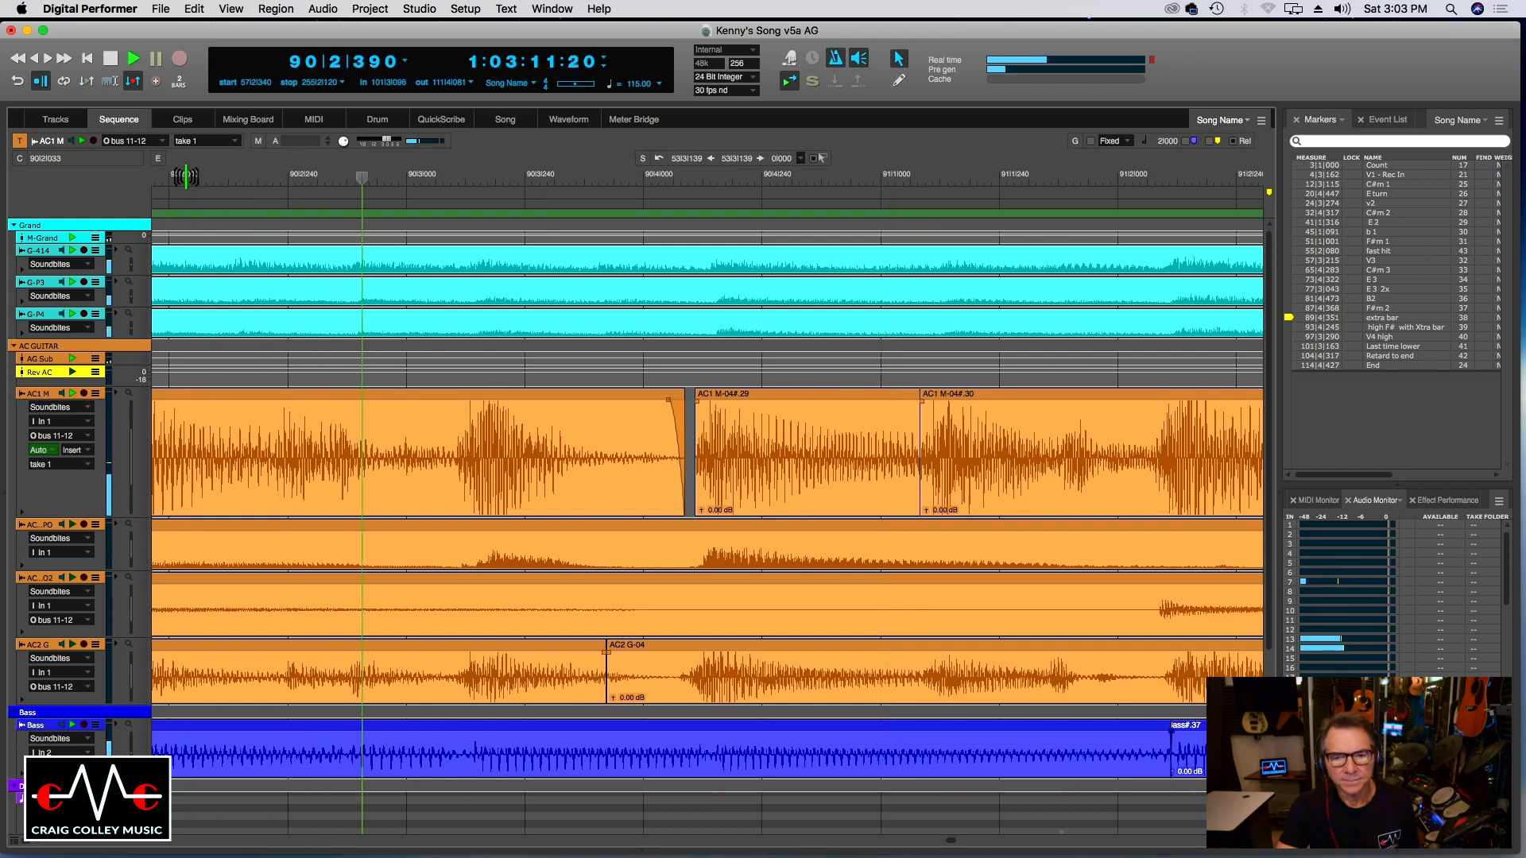
Split AC1 M at 92|4|015 and 93|1|020, and shift the chord between the cuts to start at 92|4|044, checking by playback.
{"action": "key", "text": "super+bracketleft"}
{"action": "key", "text": "super+bracketleft"}
{"action": "key", "text": "super+bracketleft"}
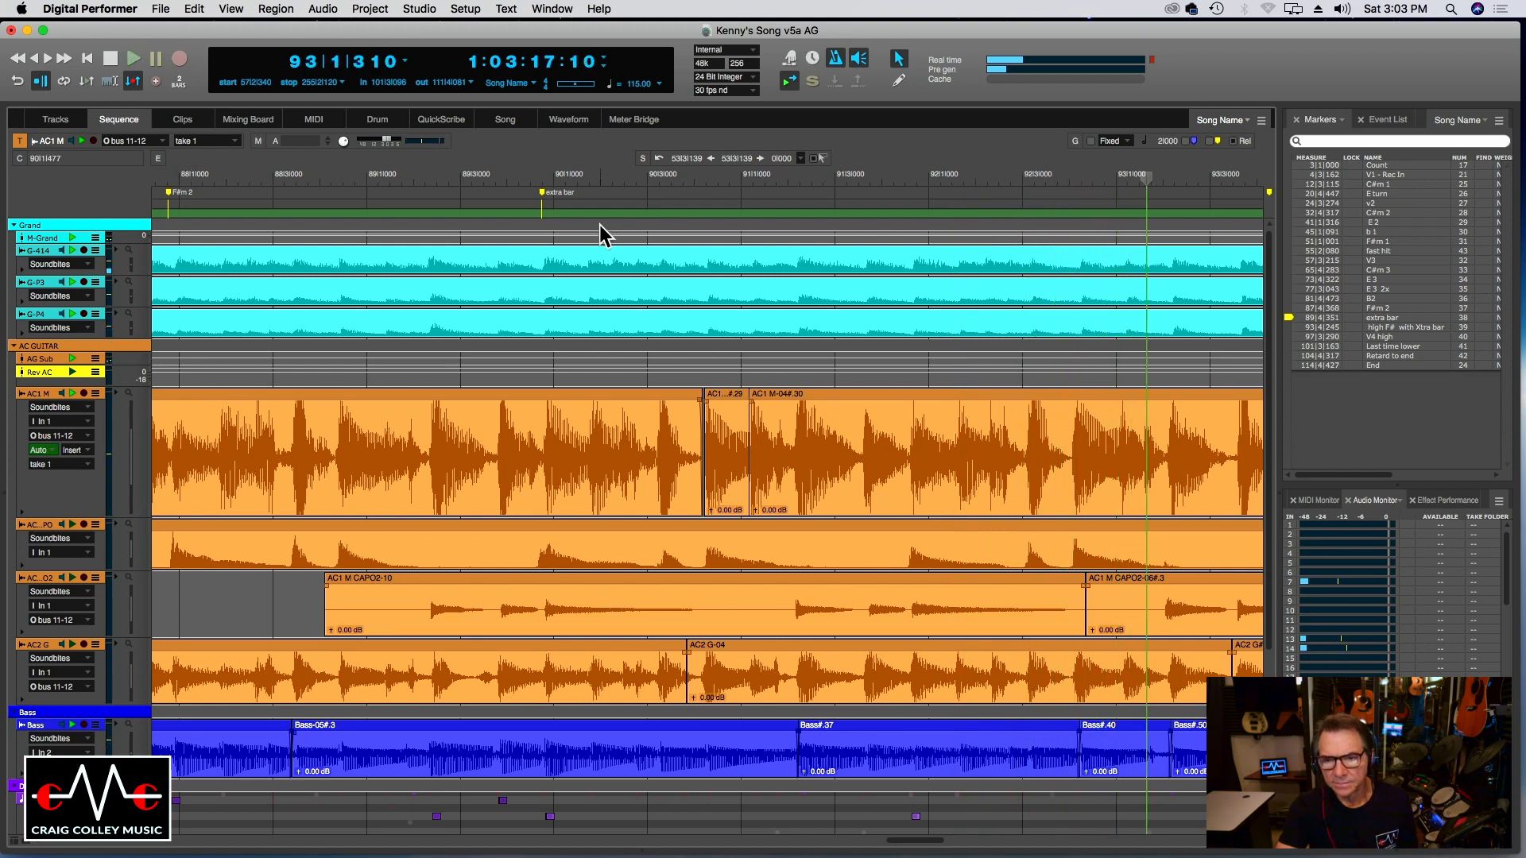
{"action": "key", "text": "super+bracketright"}
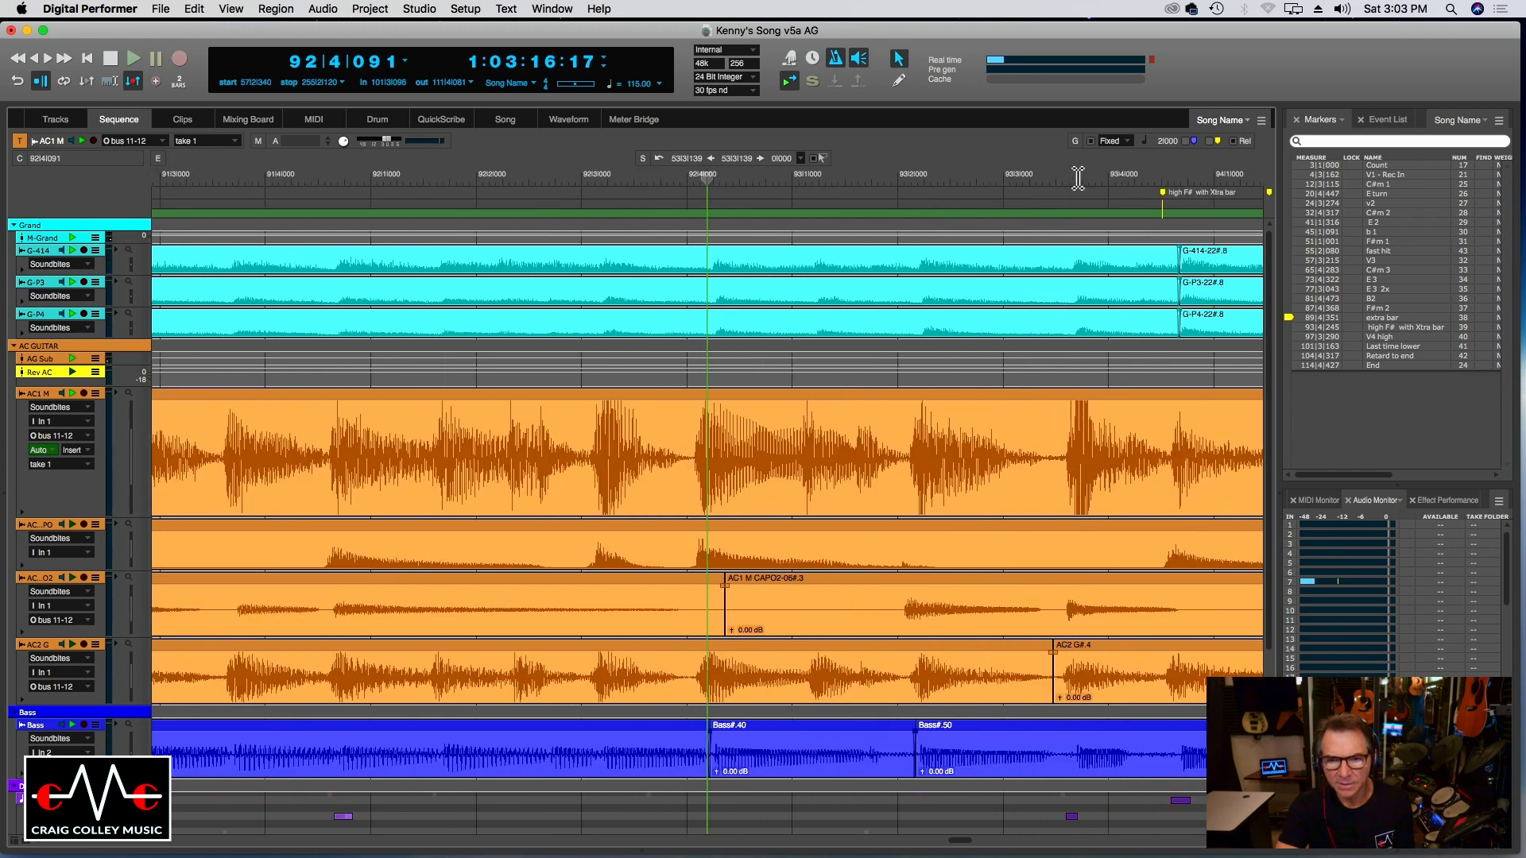
{"action": "left_click", "coordinate": [685, 467]}
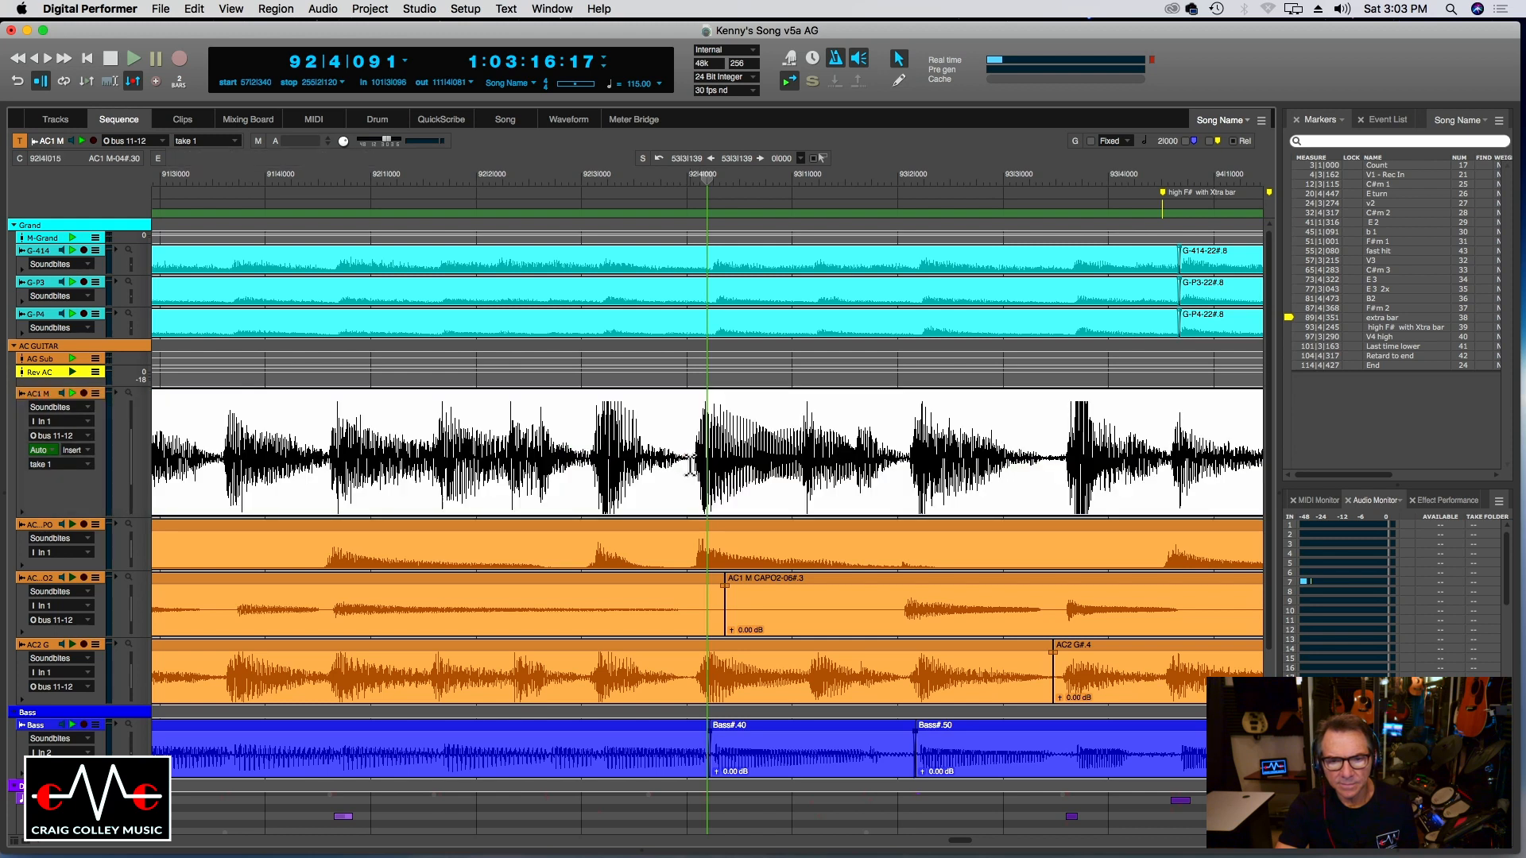
{"action": "key", "text": "super+y"}
{"action": "left_click", "coordinate": [797, 467]}
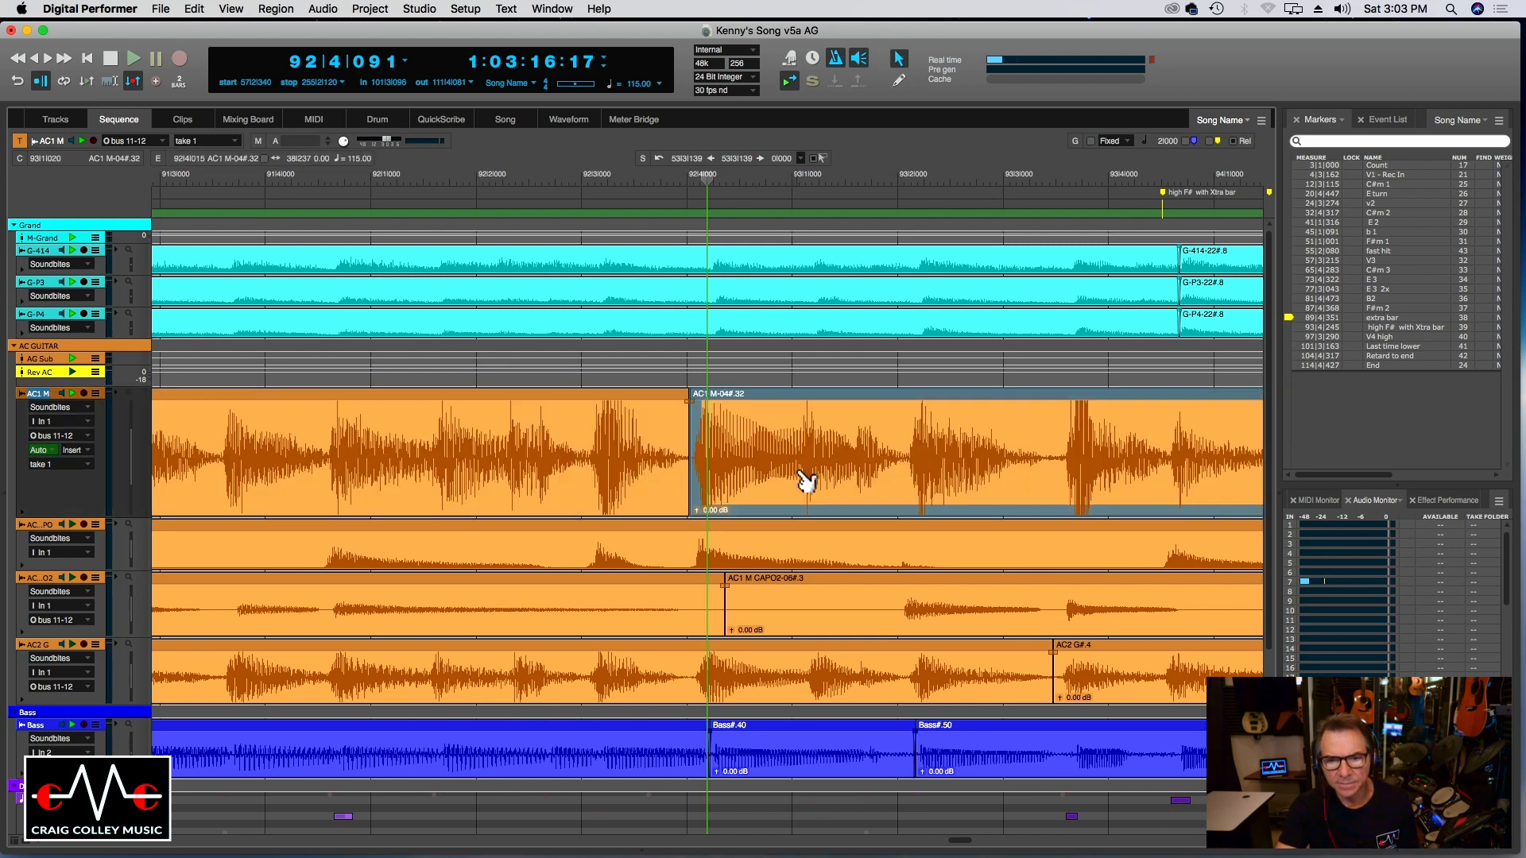
{"action": "key", "text": "super+y"}
{"action": "left_click", "coordinate": [747, 468]}
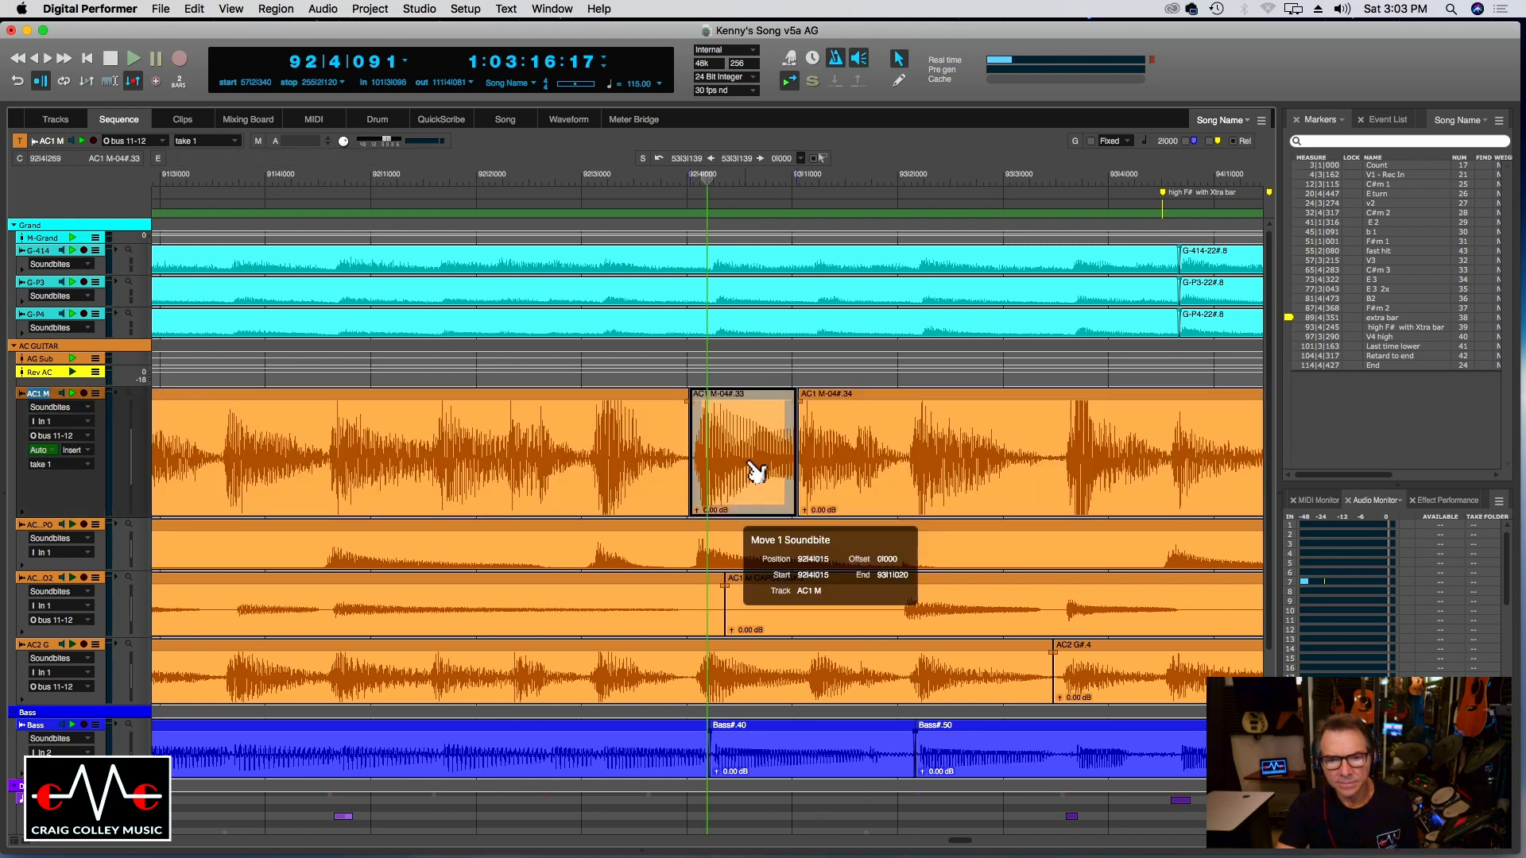
{"action": "key", "text": "space"}
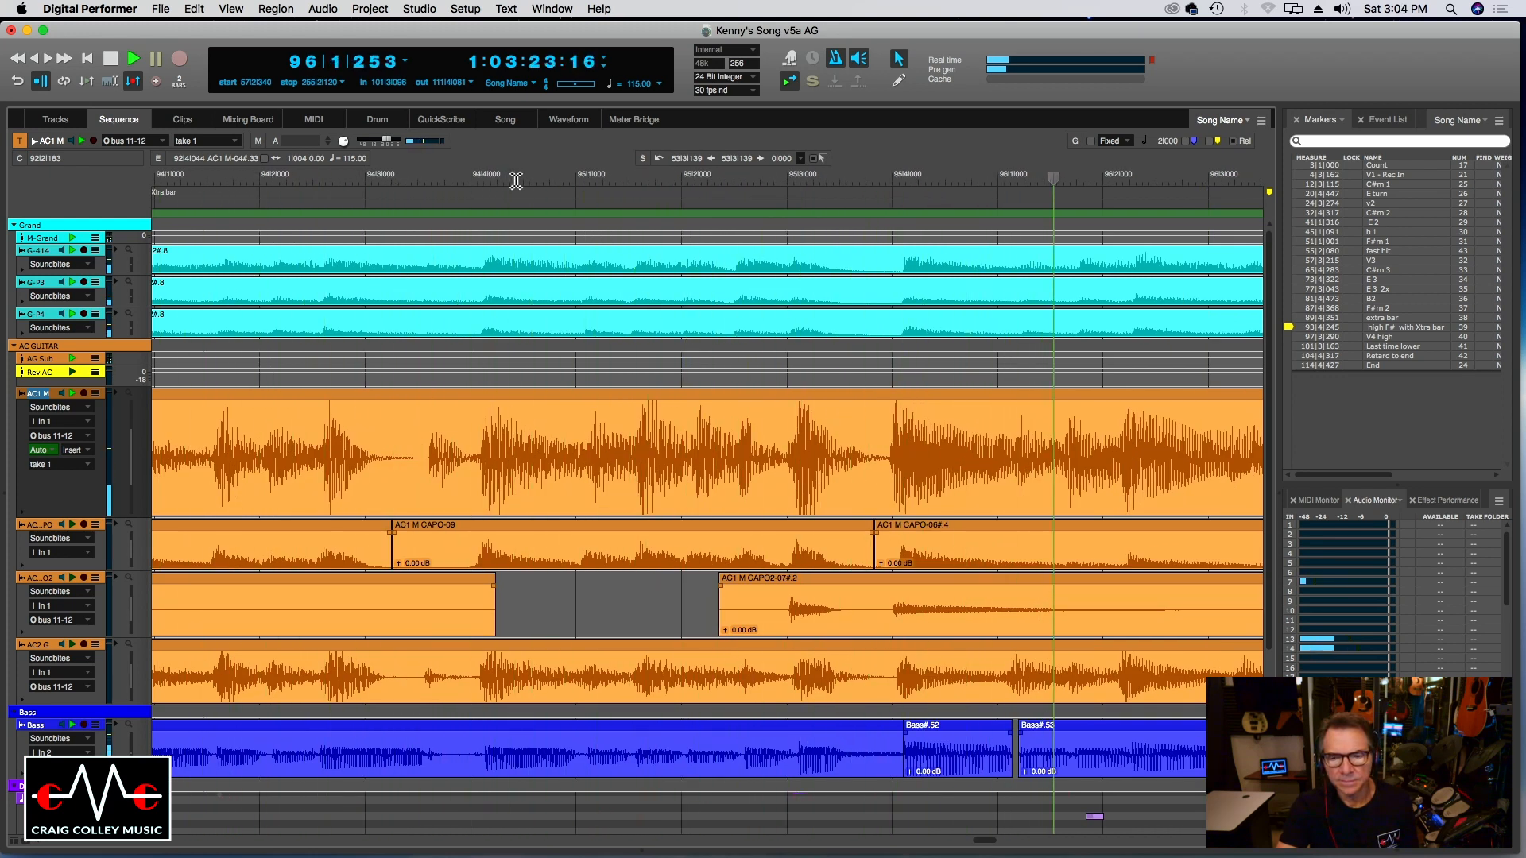
Split AC1 M at about 95|3|451 and 96|1|077, and shift the chord between the cuts to start at 95|4|006.
{"action": "left_click", "coordinate": [898, 475]}
{"action": "left_click", "coordinate": [889, 461]}
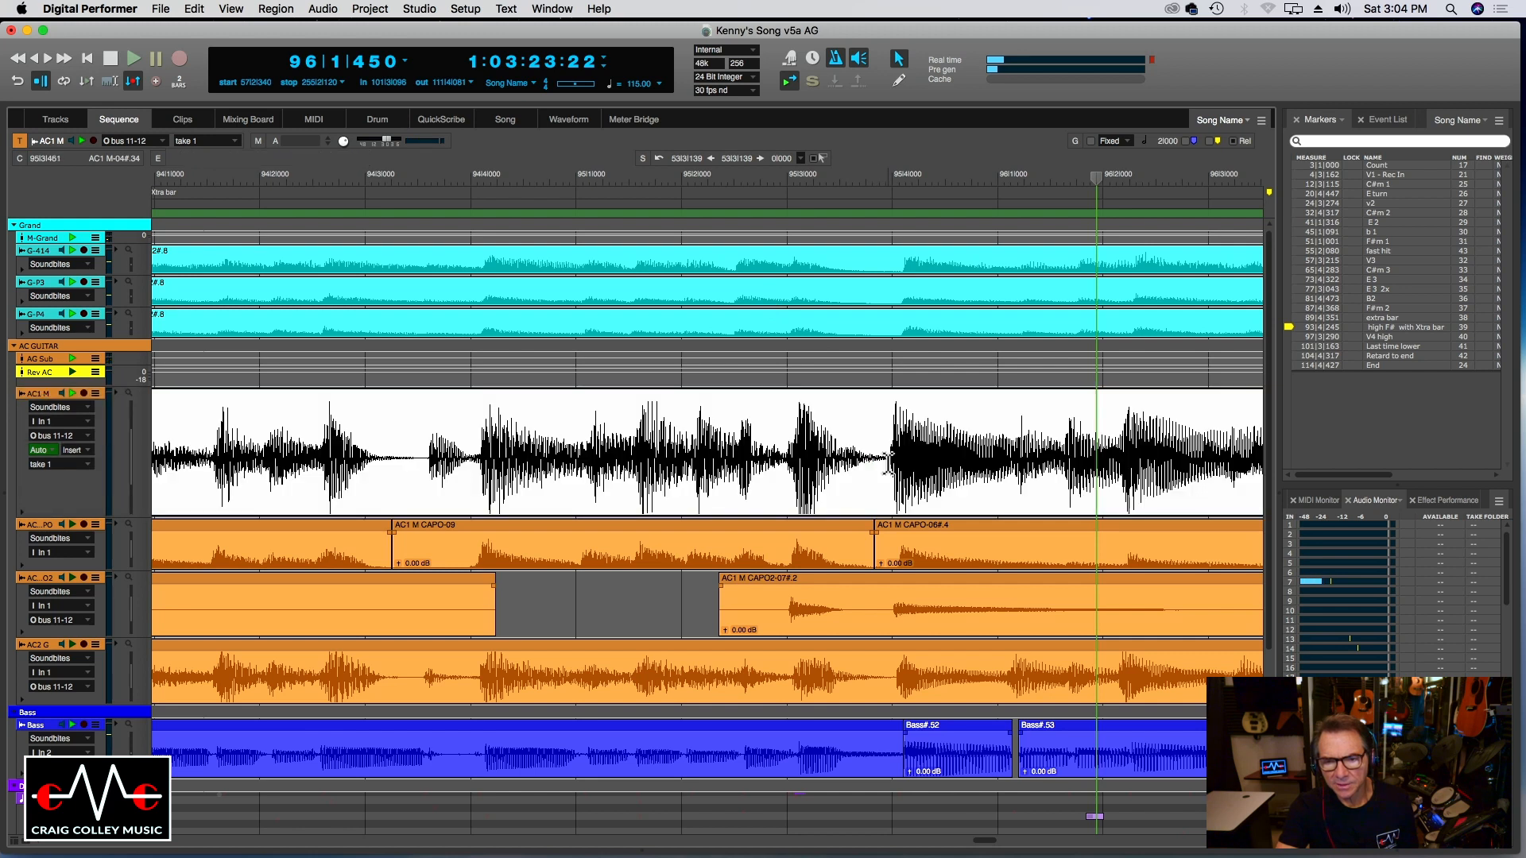
{"action": "left_click", "coordinate": [887, 461]}
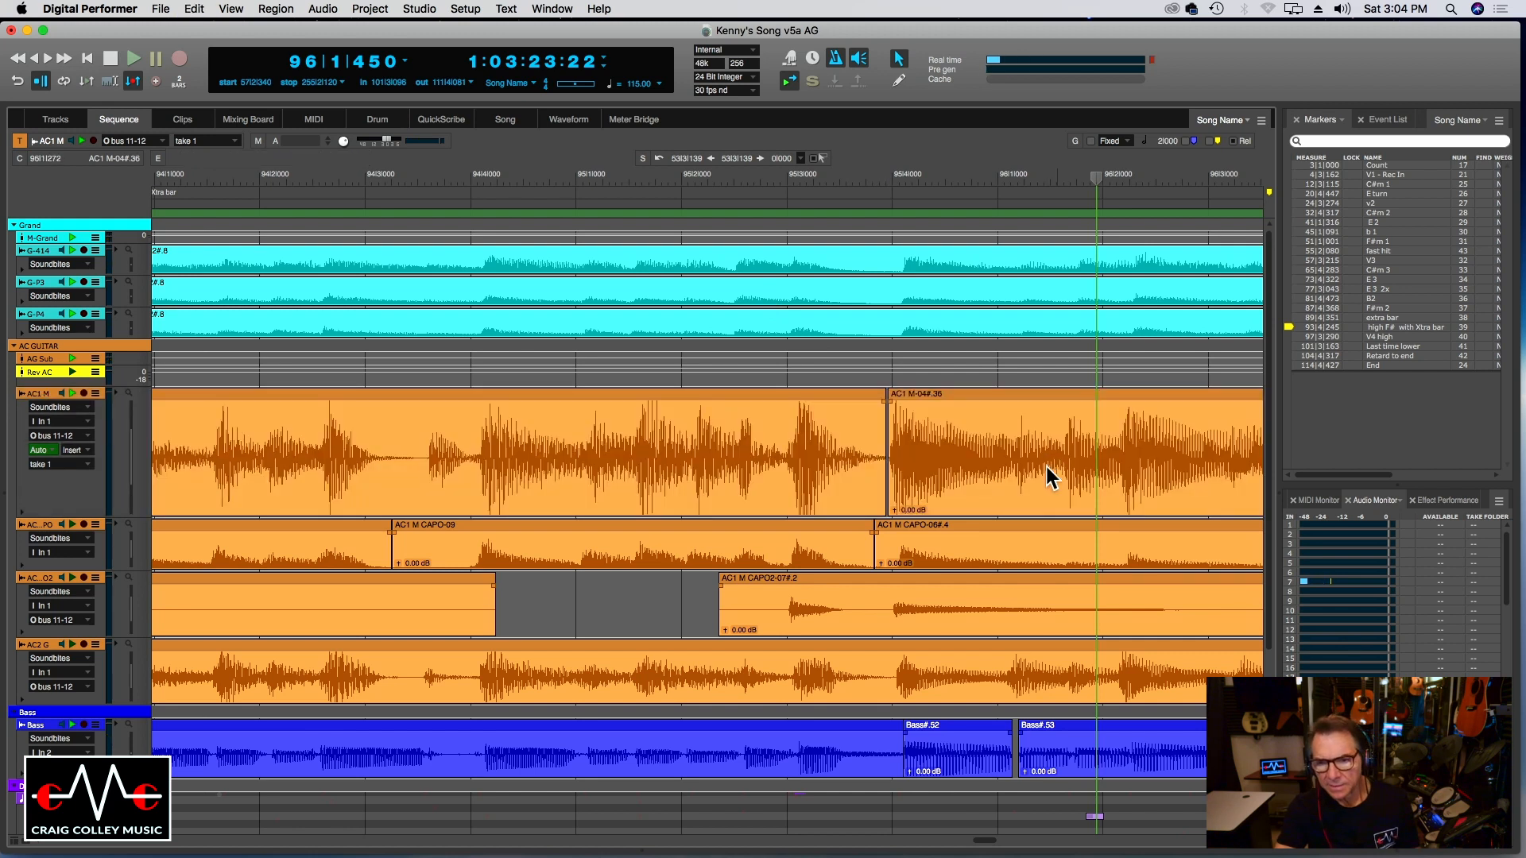
{"action": "left_click", "coordinate": [1019, 477]}
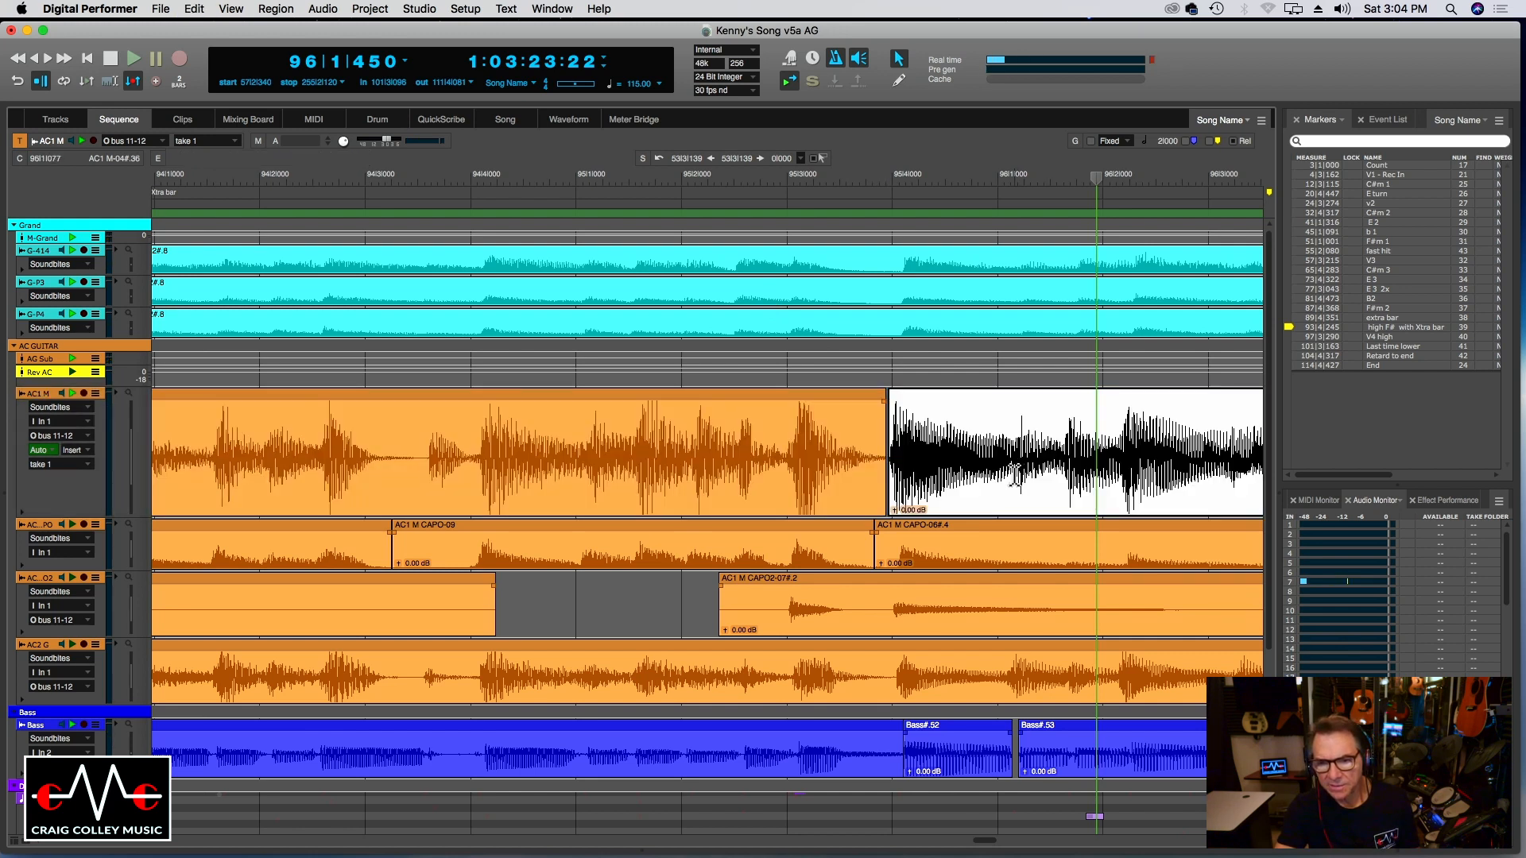
{"action": "key", "text": "super+y"}
{"action": "left_click_drag", "start_coordinate": [956, 454], "coordinate": [970, 467]}
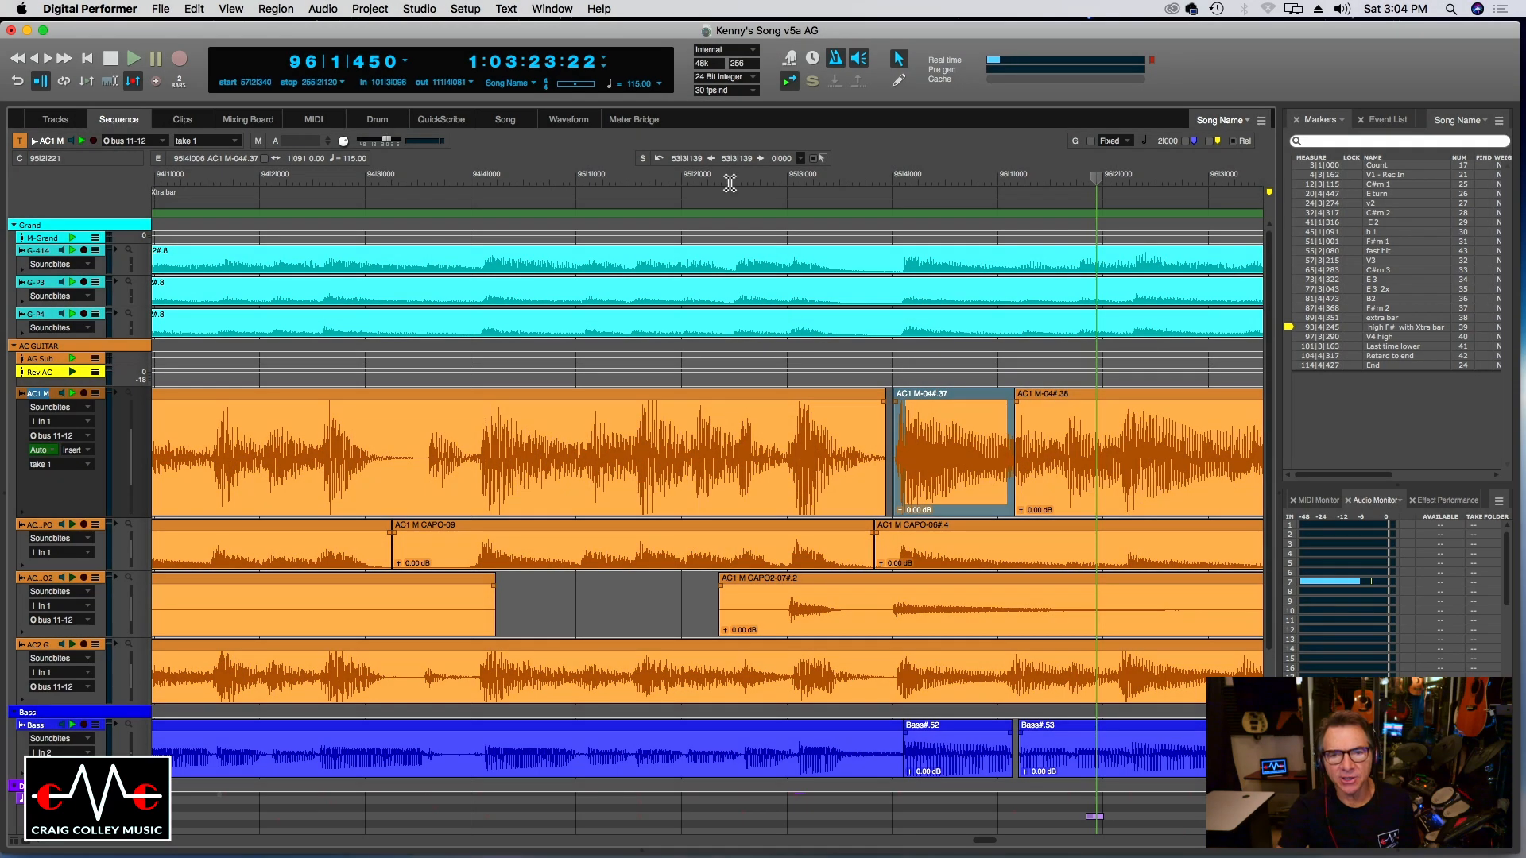
Play AC1 M from about 95|2|337 to check the shifted chord leading into measure 96.
{"action": "left_click", "coordinate": [731, 180]}
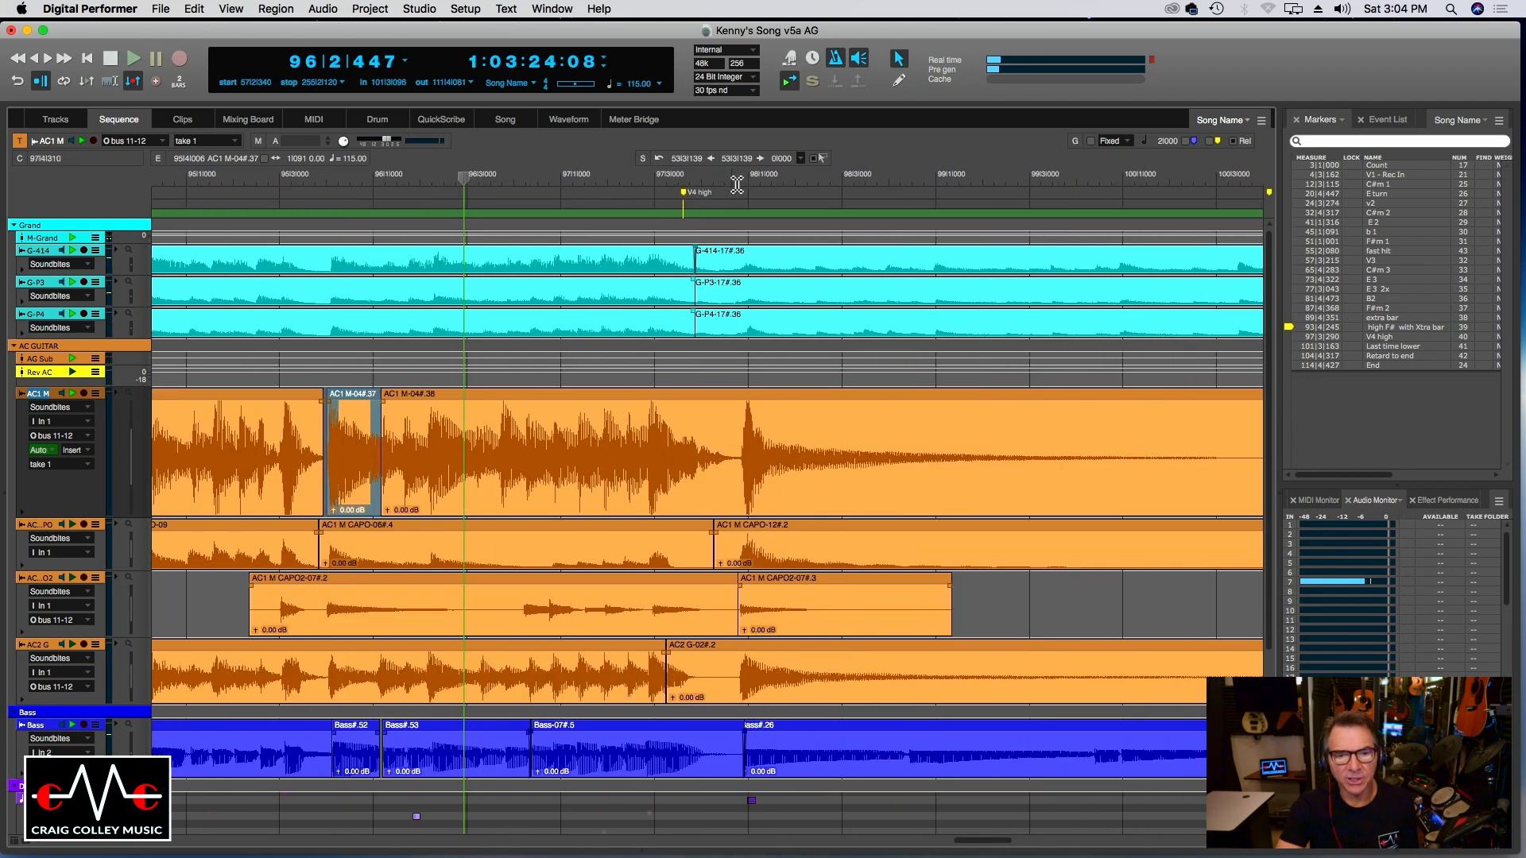
{"action": "left_click", "coordinate": [447, 180]}
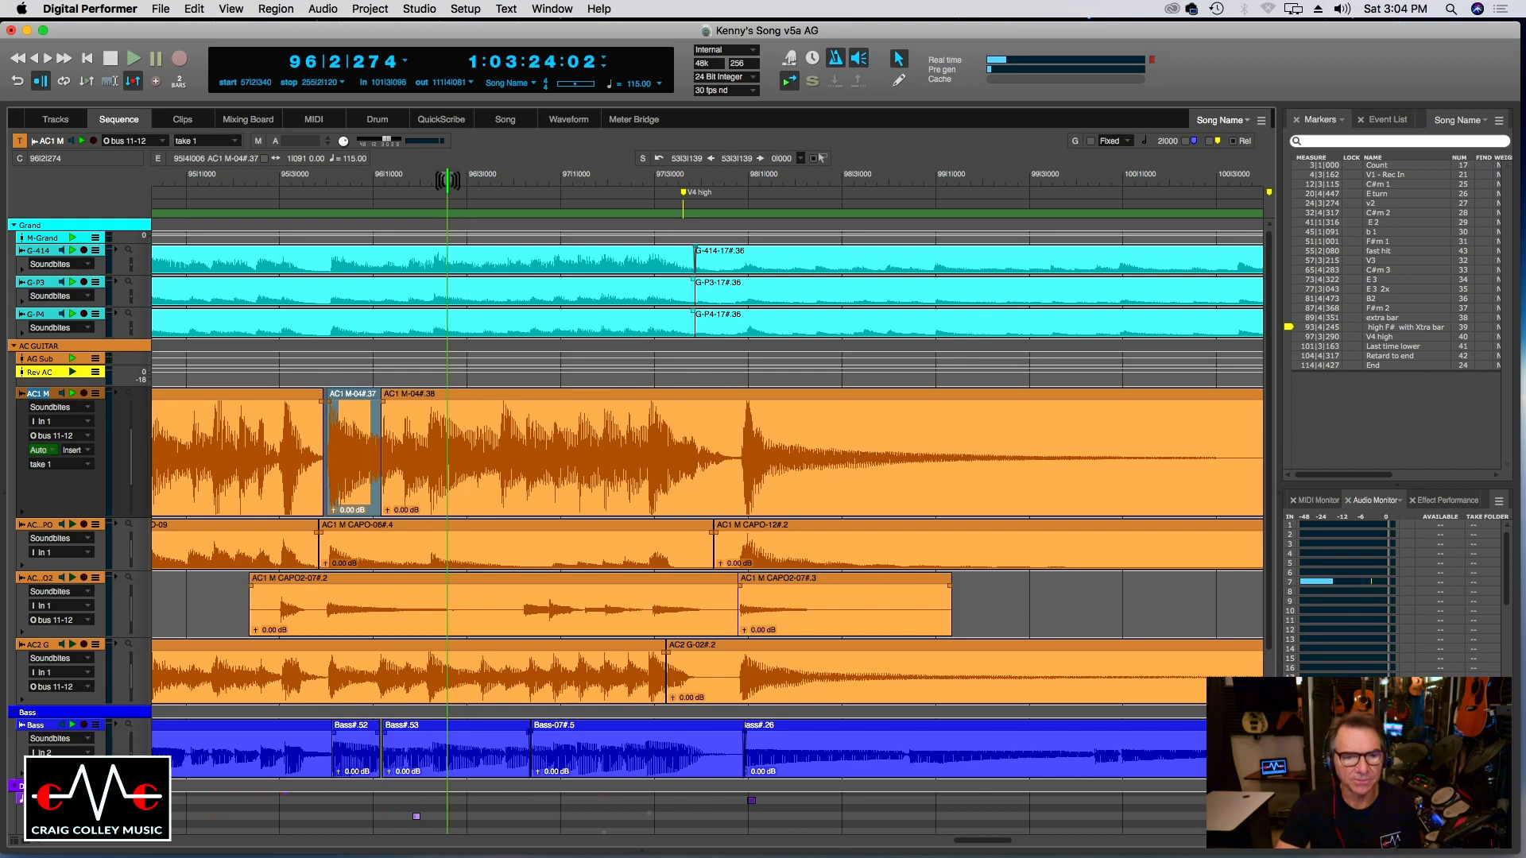
{"action": "left_click", "coordinate": [381, 407]}
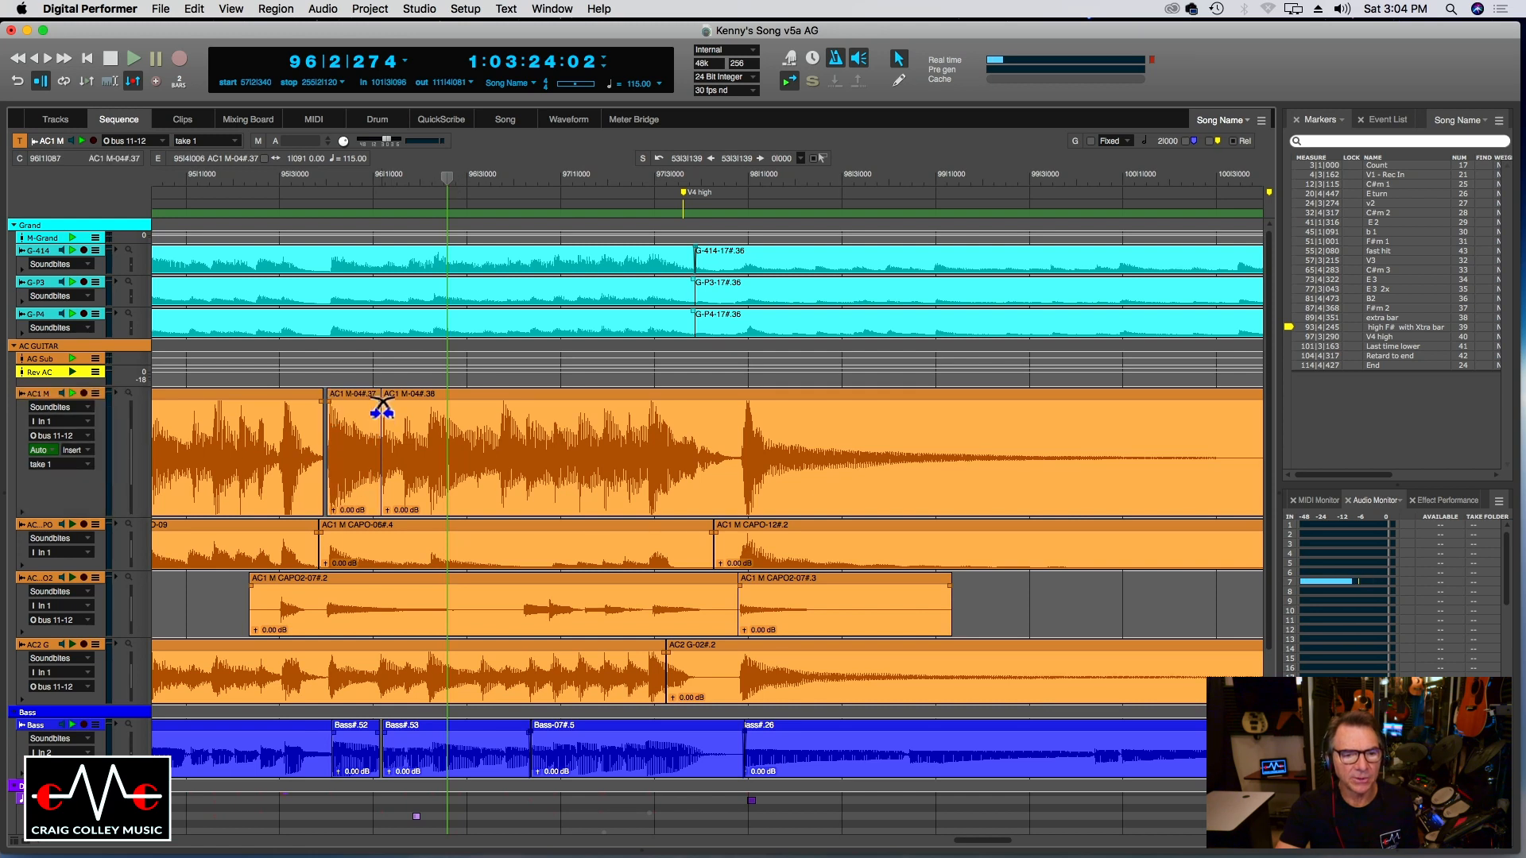
{"action": "left_click", "coordinate": [295, 181]}
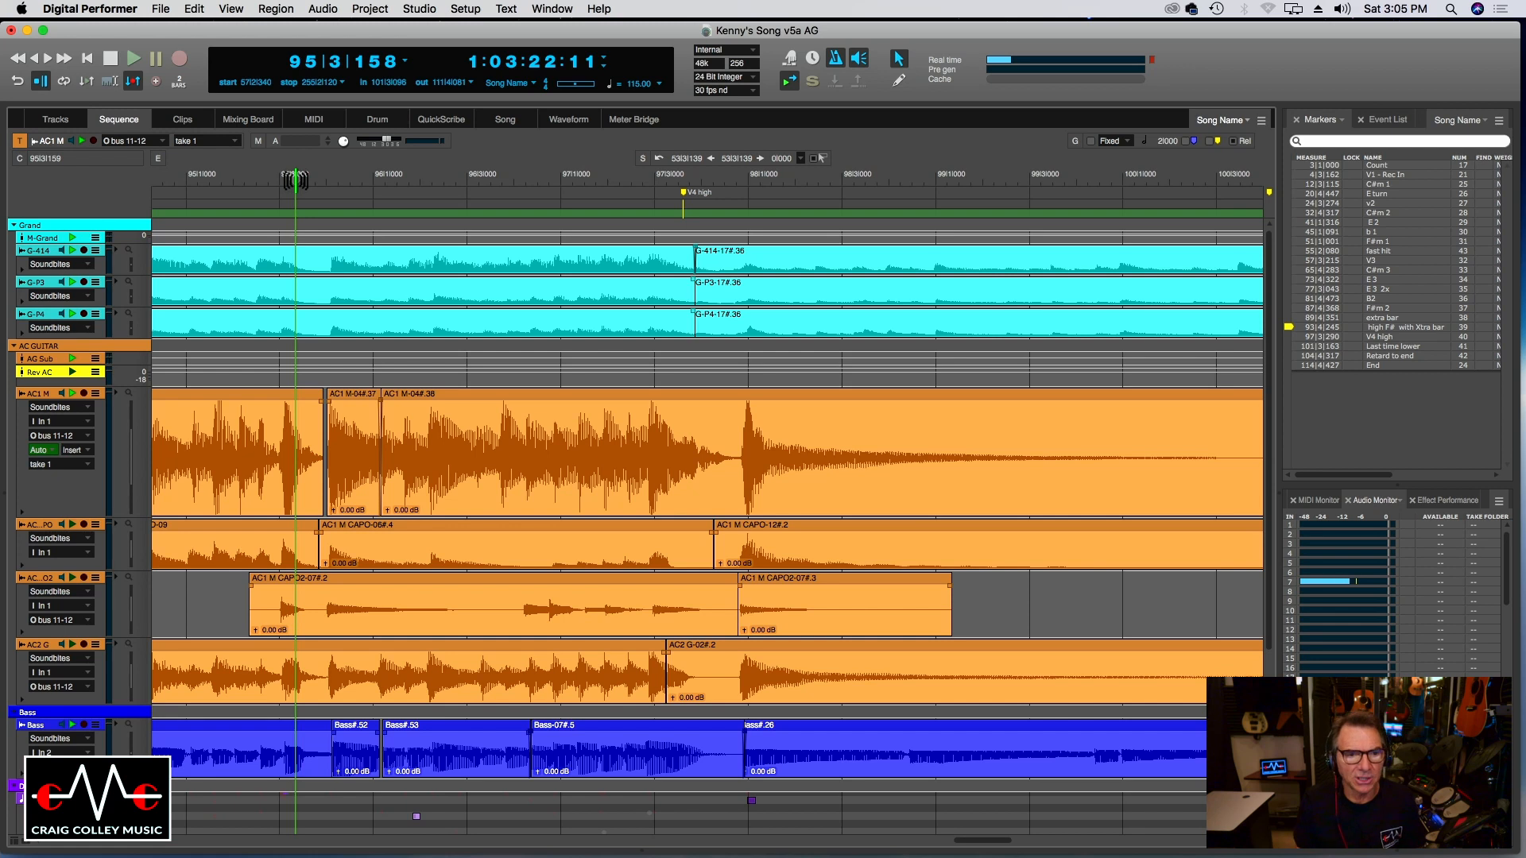
{"action": "left_click", "coordinate": [267, 181]}
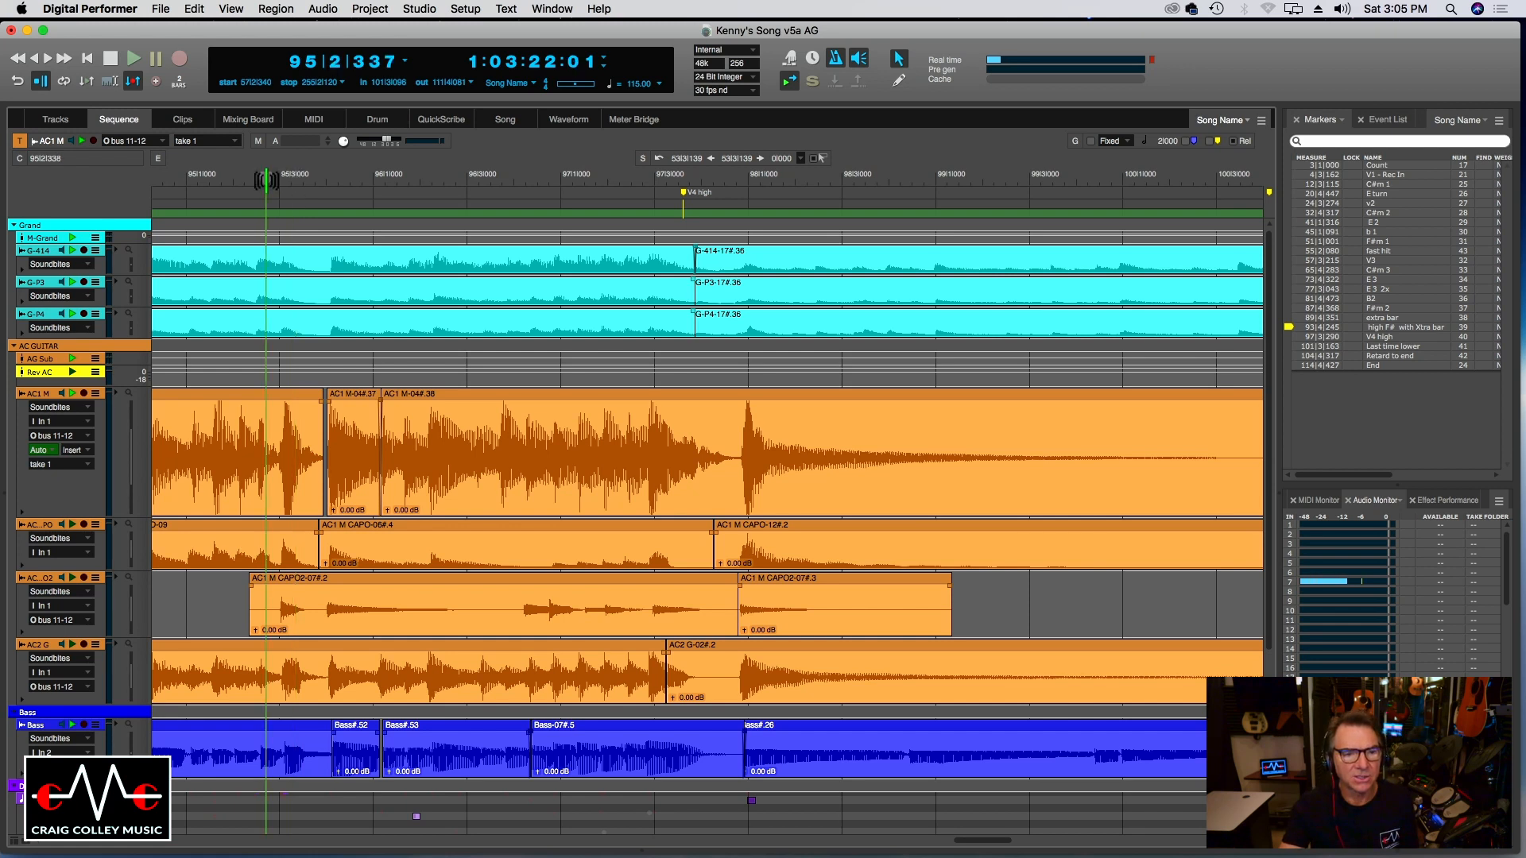
{"action": "key", "text": "space"}
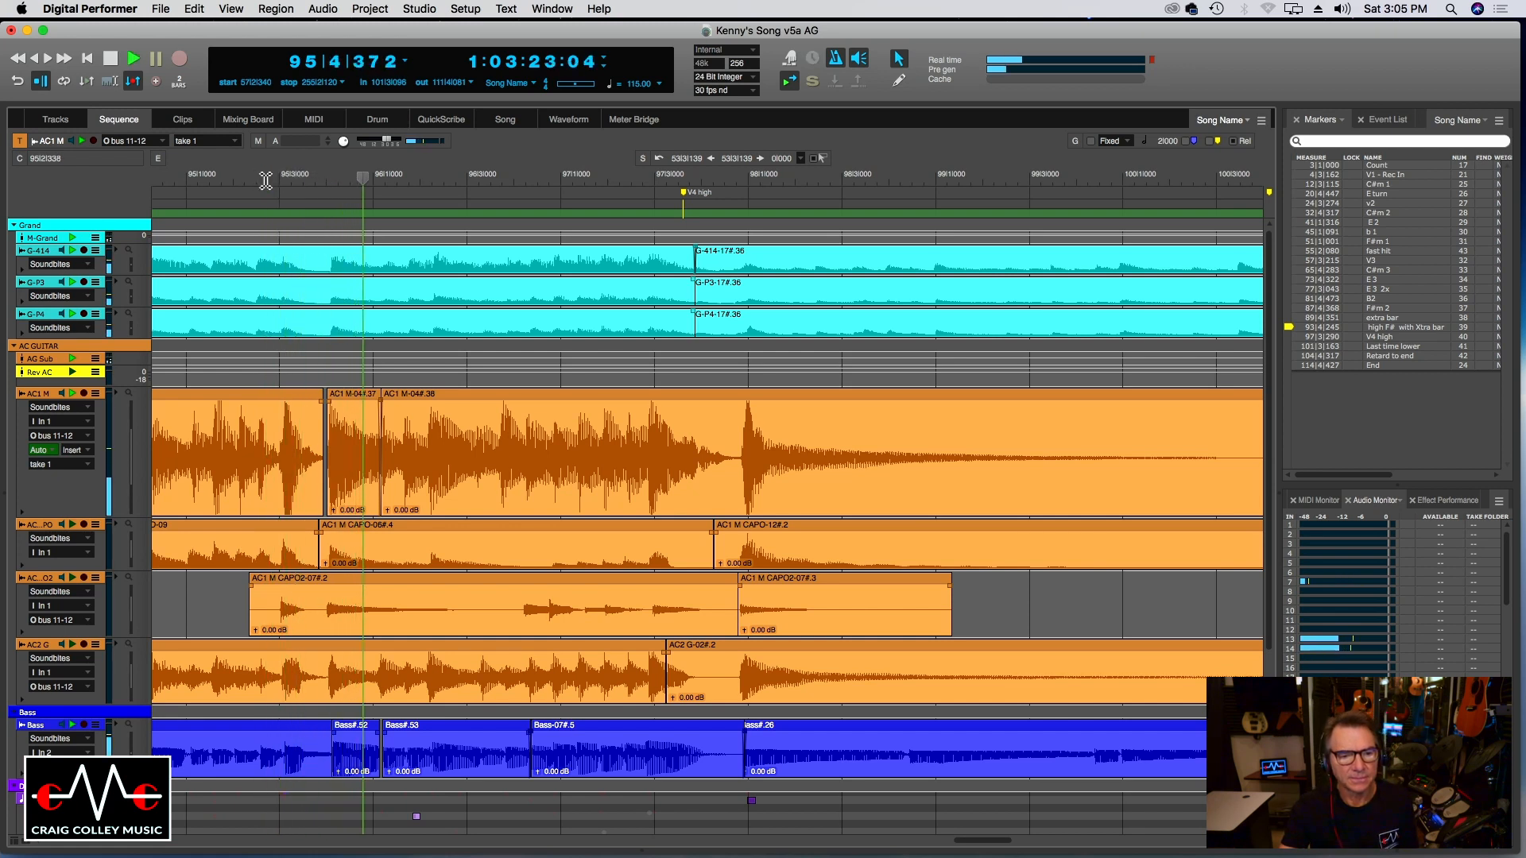
{"action": "left_click", "coordinate": [257, 175]}
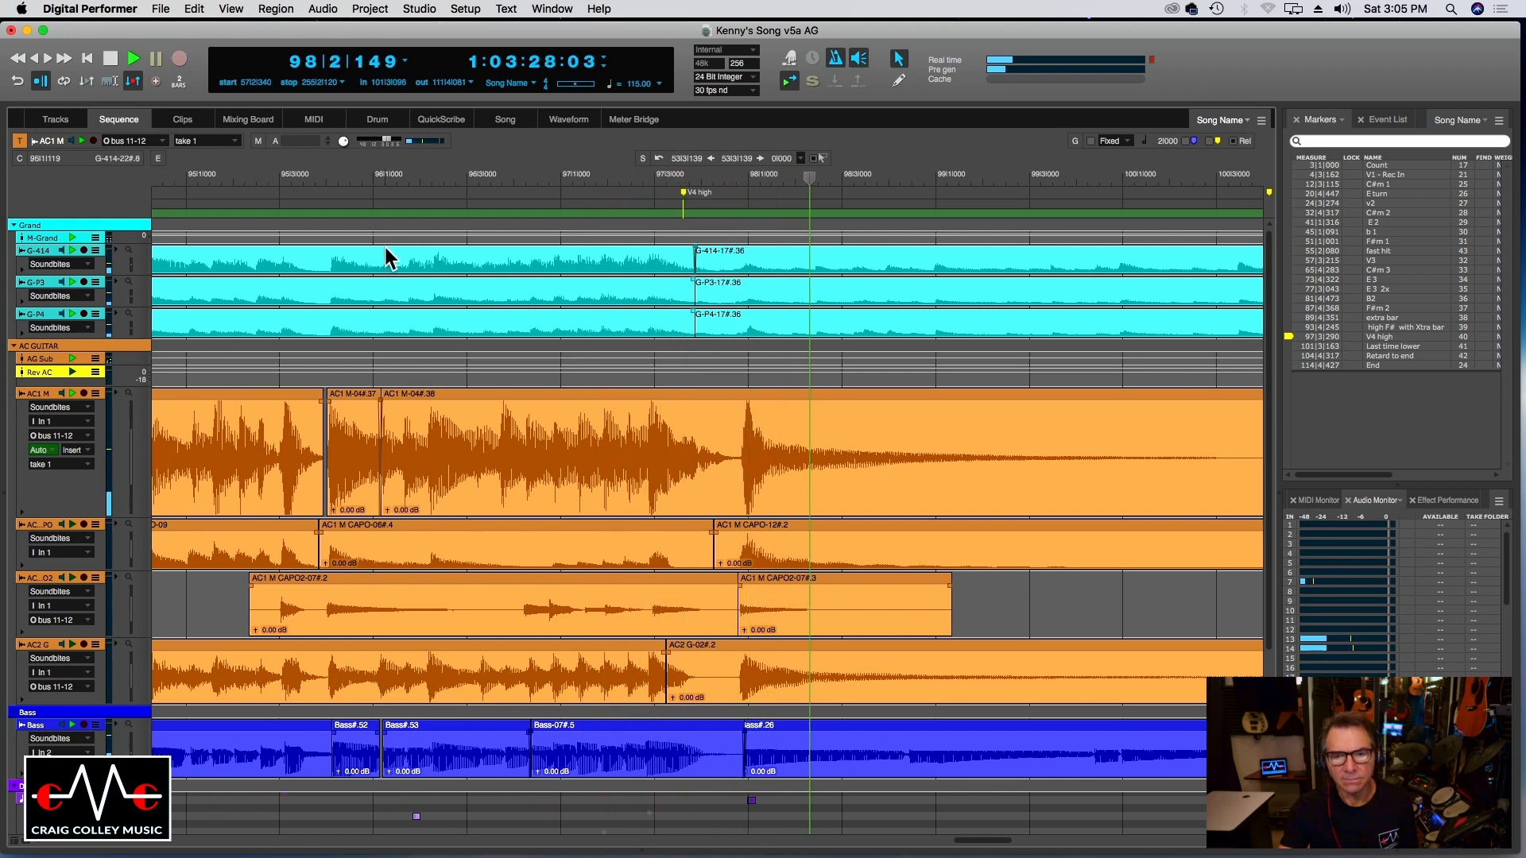
Replay the guitar entrance from about 101|4|402 and from about 101|4|000 to check the join with the AC1 M-07 soundbite.
{"action": "key", "text": "super+bracketleft"}
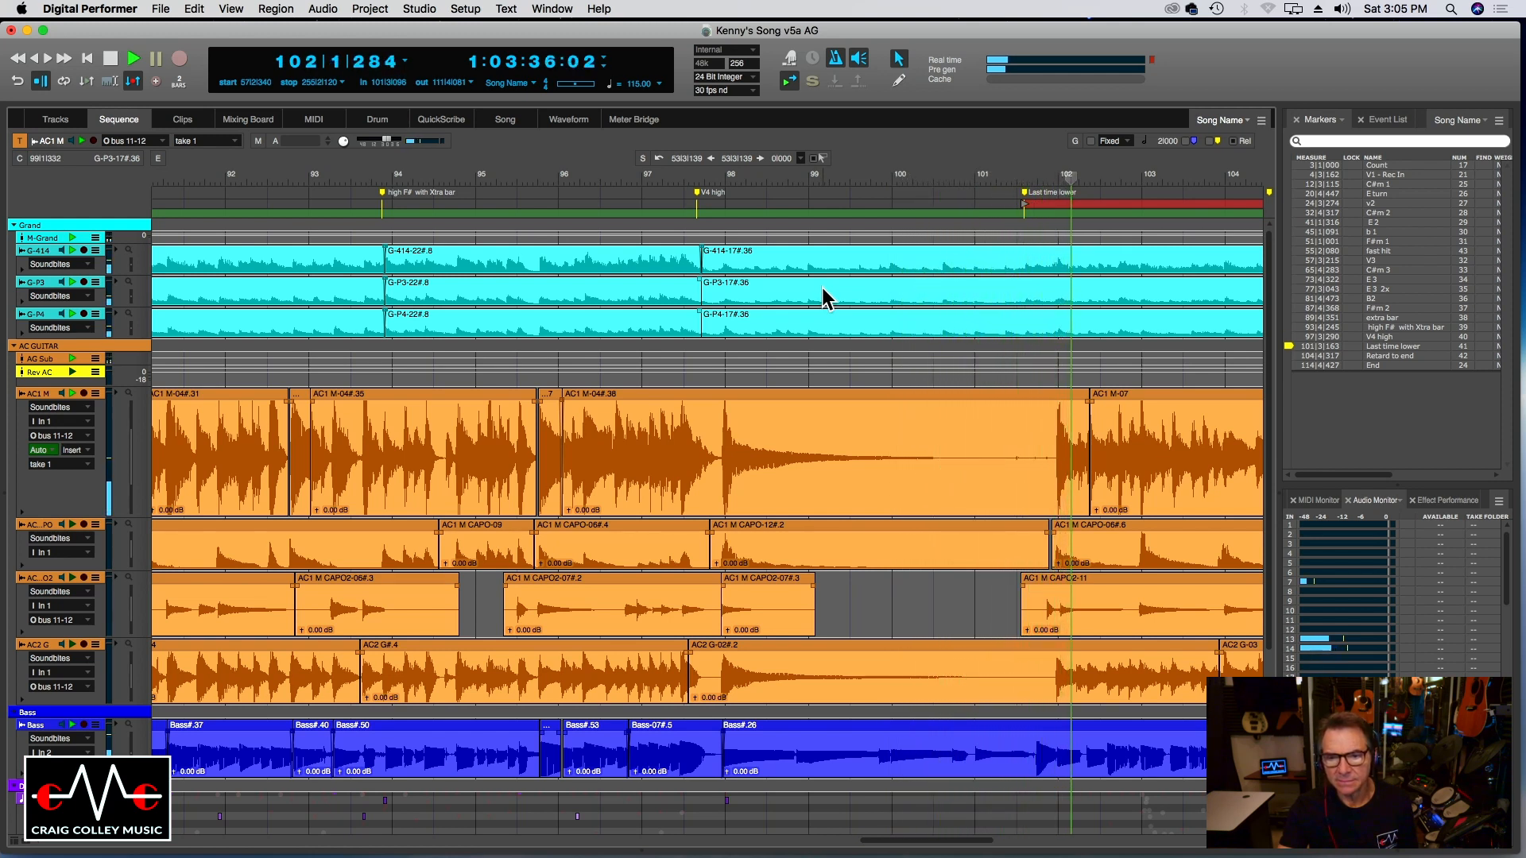
{"action": "left_click_drag", "start_coordinate": [1078, 174], "coordinate": [1055, 175]}
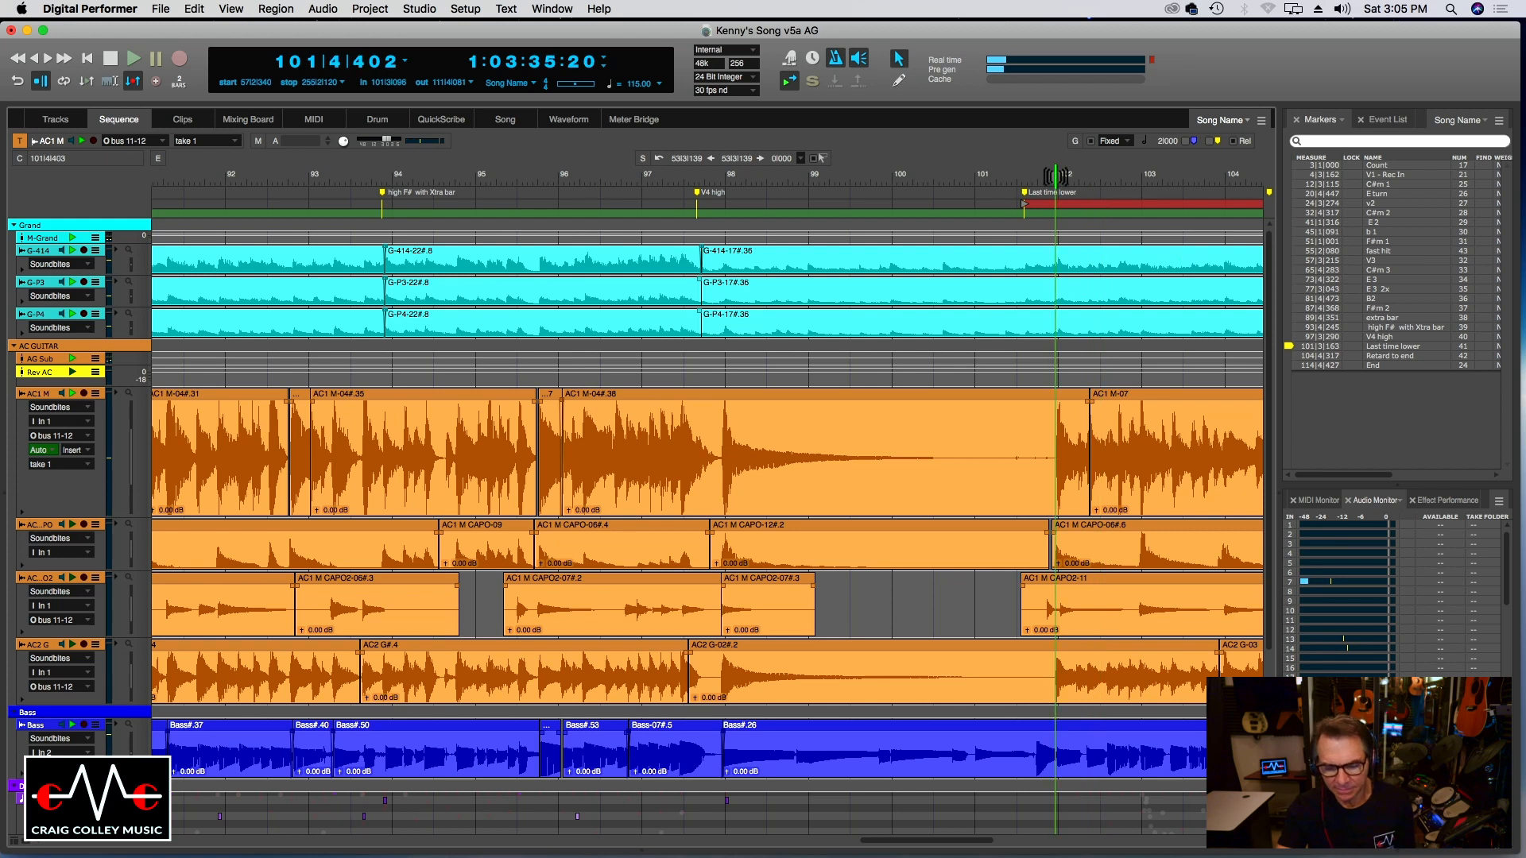
{"action": "key", "text": "super+bracketright"}
{"action": "key", "text": "super+bracketright"}
{"action": "key", "text": "space"}
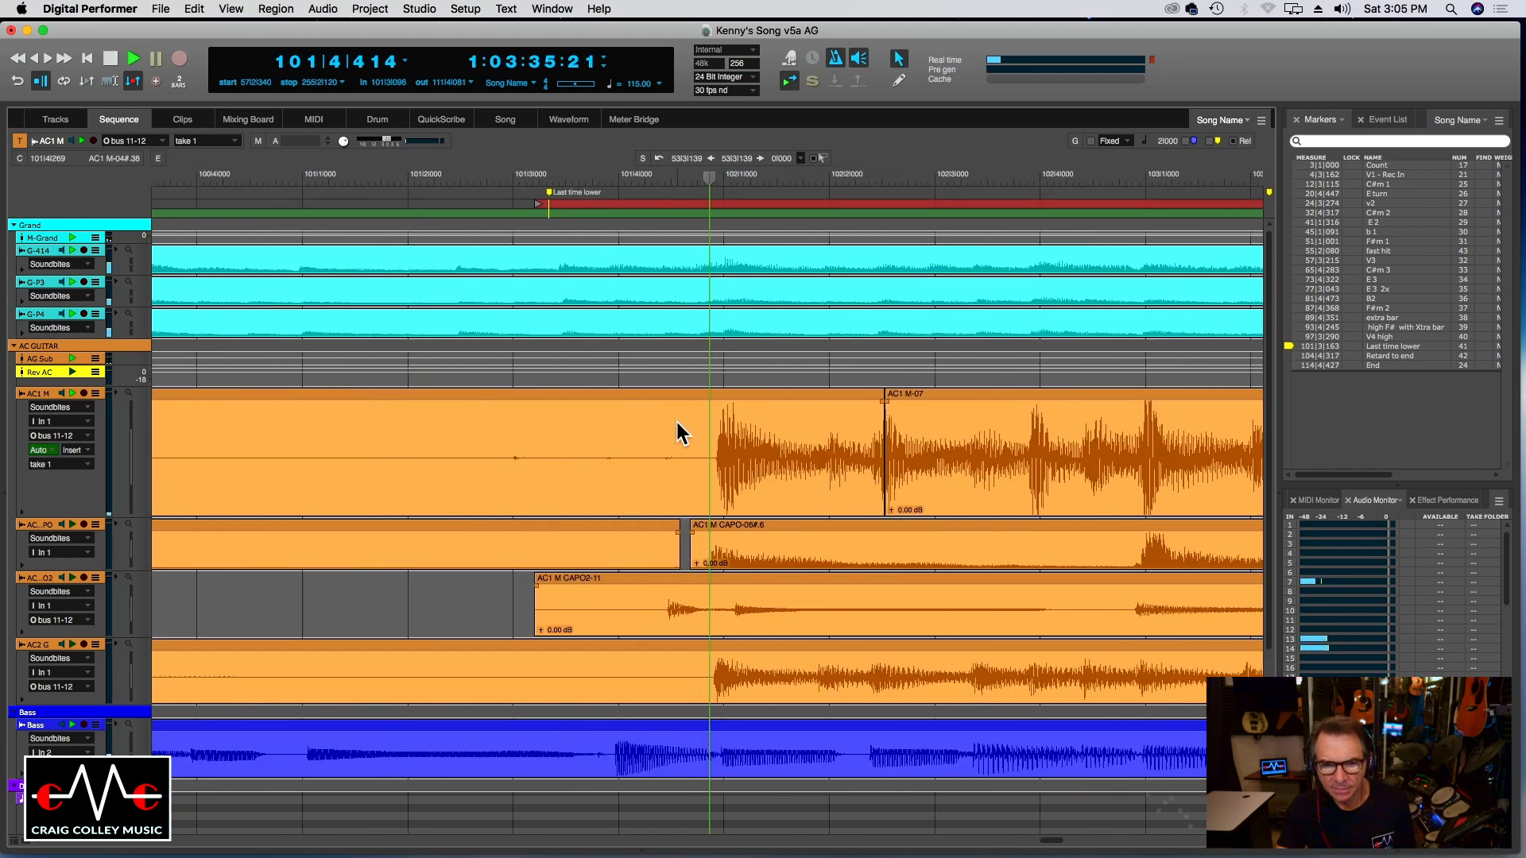
{"action": "left_click", "coordinate": [620, 173]}
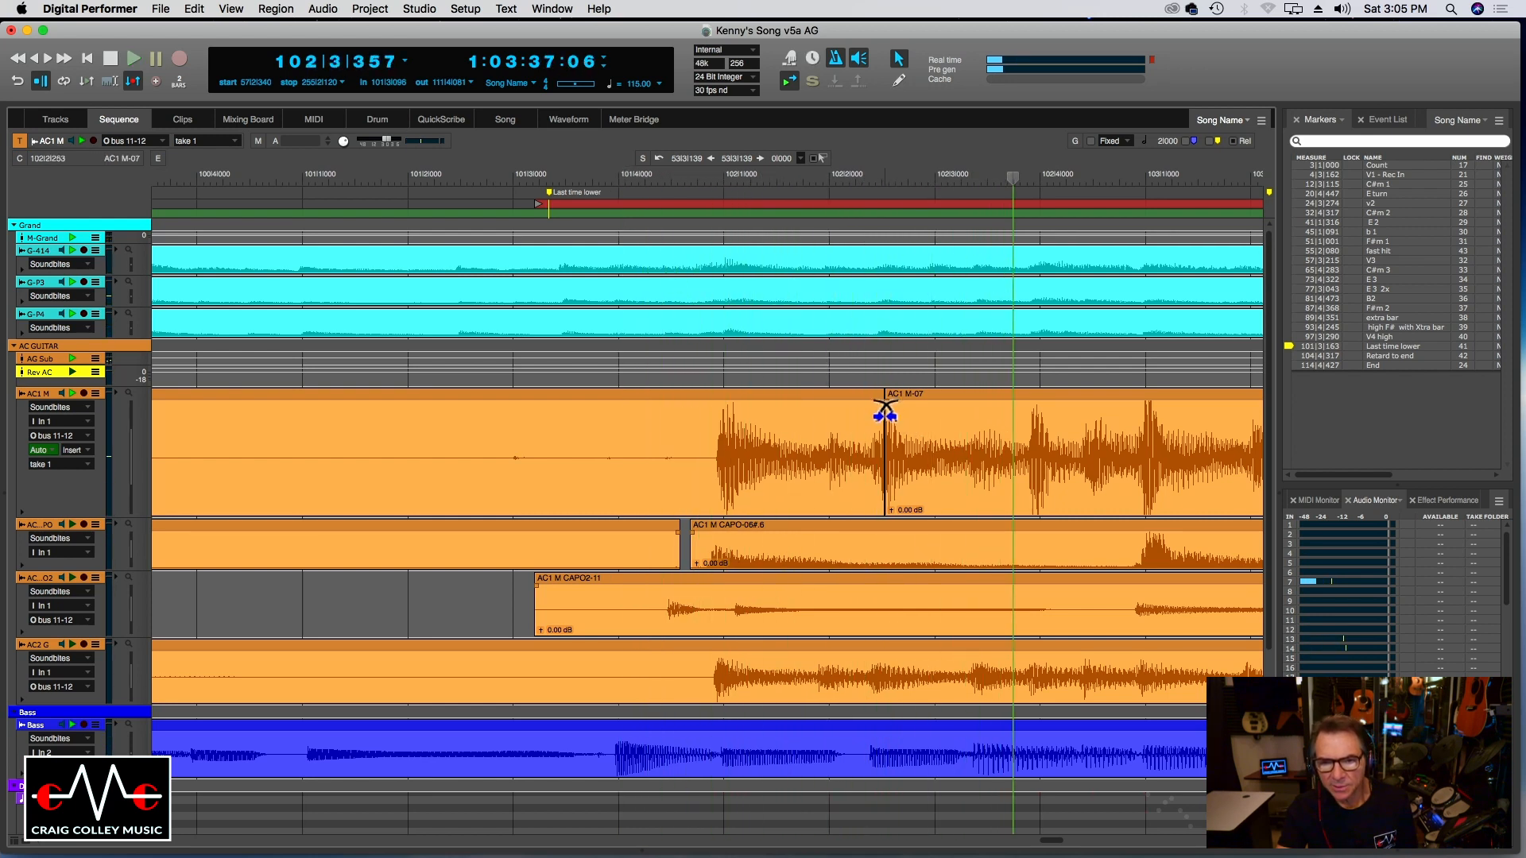
Trim the start of AC1 M-07 to about 102|3|410, extend the preceding soundbite to meet it, and play the join.
{"action": "left_click_drag", "start_coordinate": [886, 419], "coordinate": [1007, 431]}
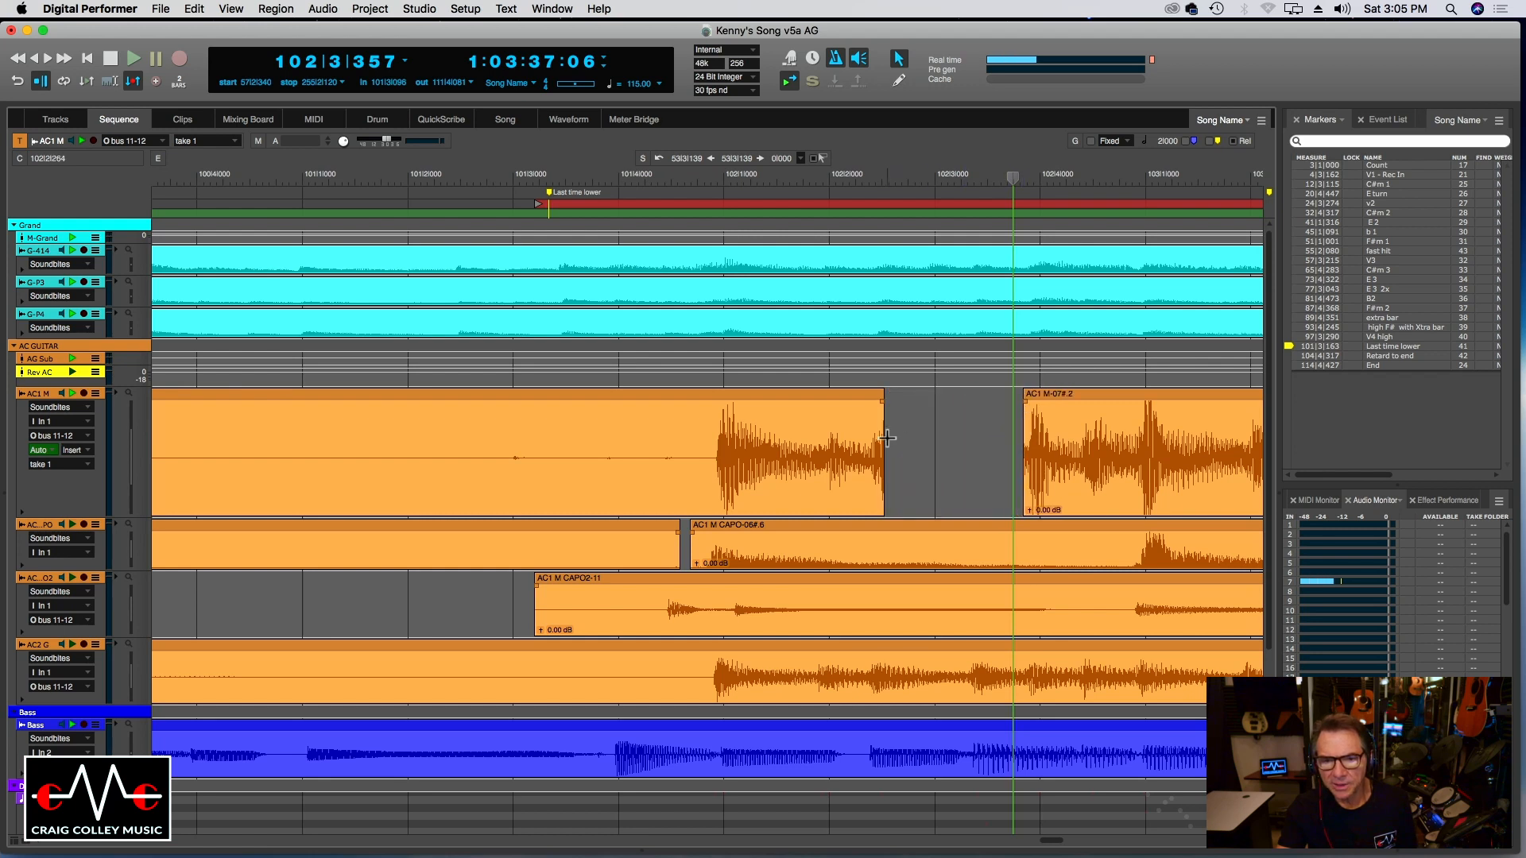
{"action": "left_click_drag", "start_coordinate": [884, 421], "coordinate": [1027, 429]}
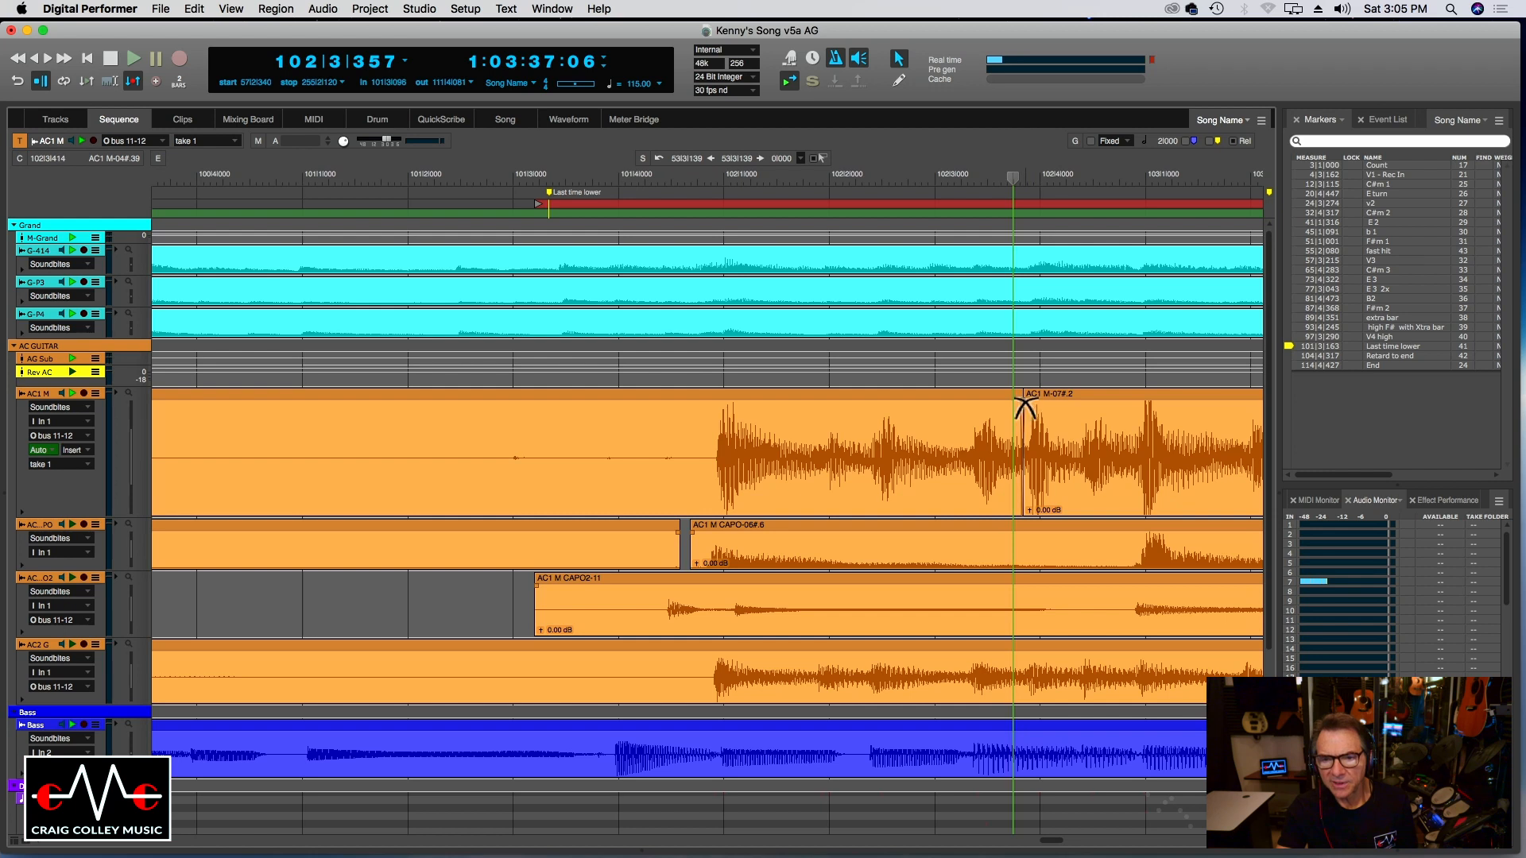
{"action": "left_click", "coordinate": [692, 180]}
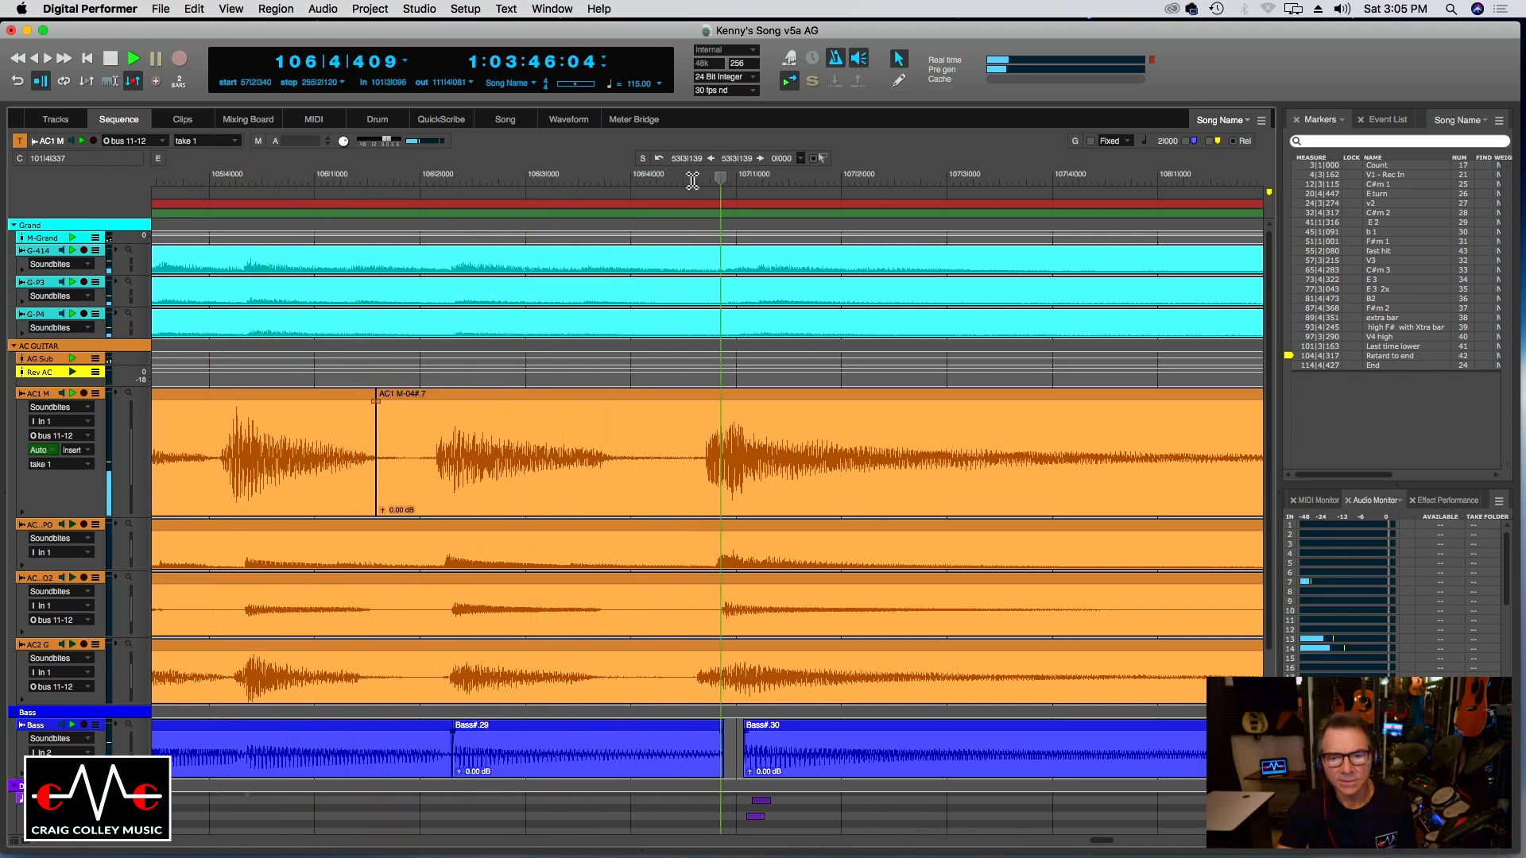
Split AC1 M at about 106|4|325, just before the last chord, and shift the split-off part to start at 106|4|394.
{"action": "left_click", "coordinate": [700, 458]}
{"action": "left_click", "coordinate": [700, 460]}
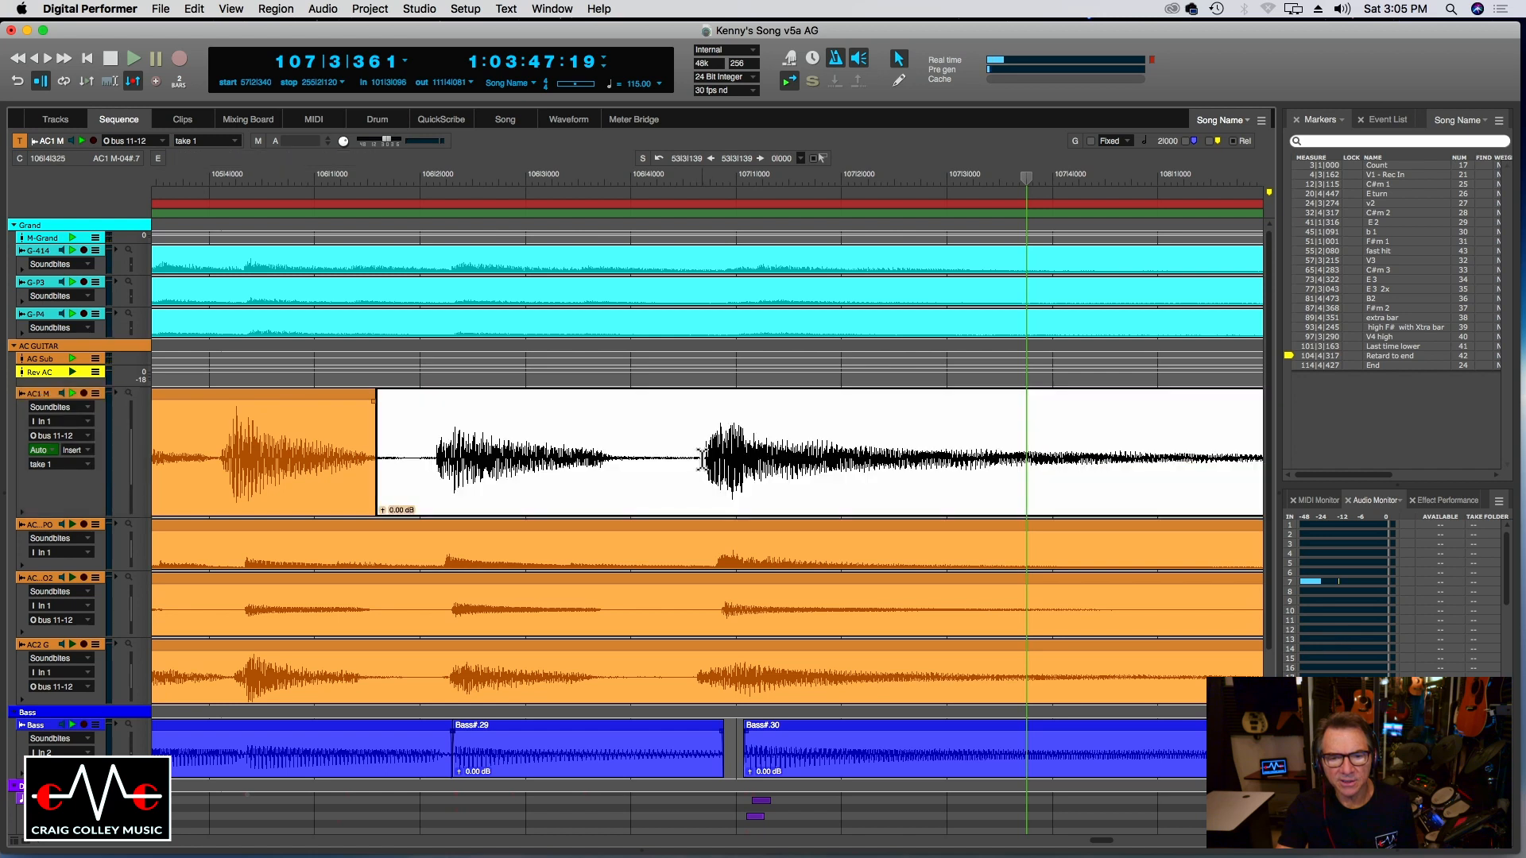
{"action": "key", "text": "super+y"}
{"action": "left_click_drag", "start_coordinate": [742, 467], "coordinate": [771, 432]}
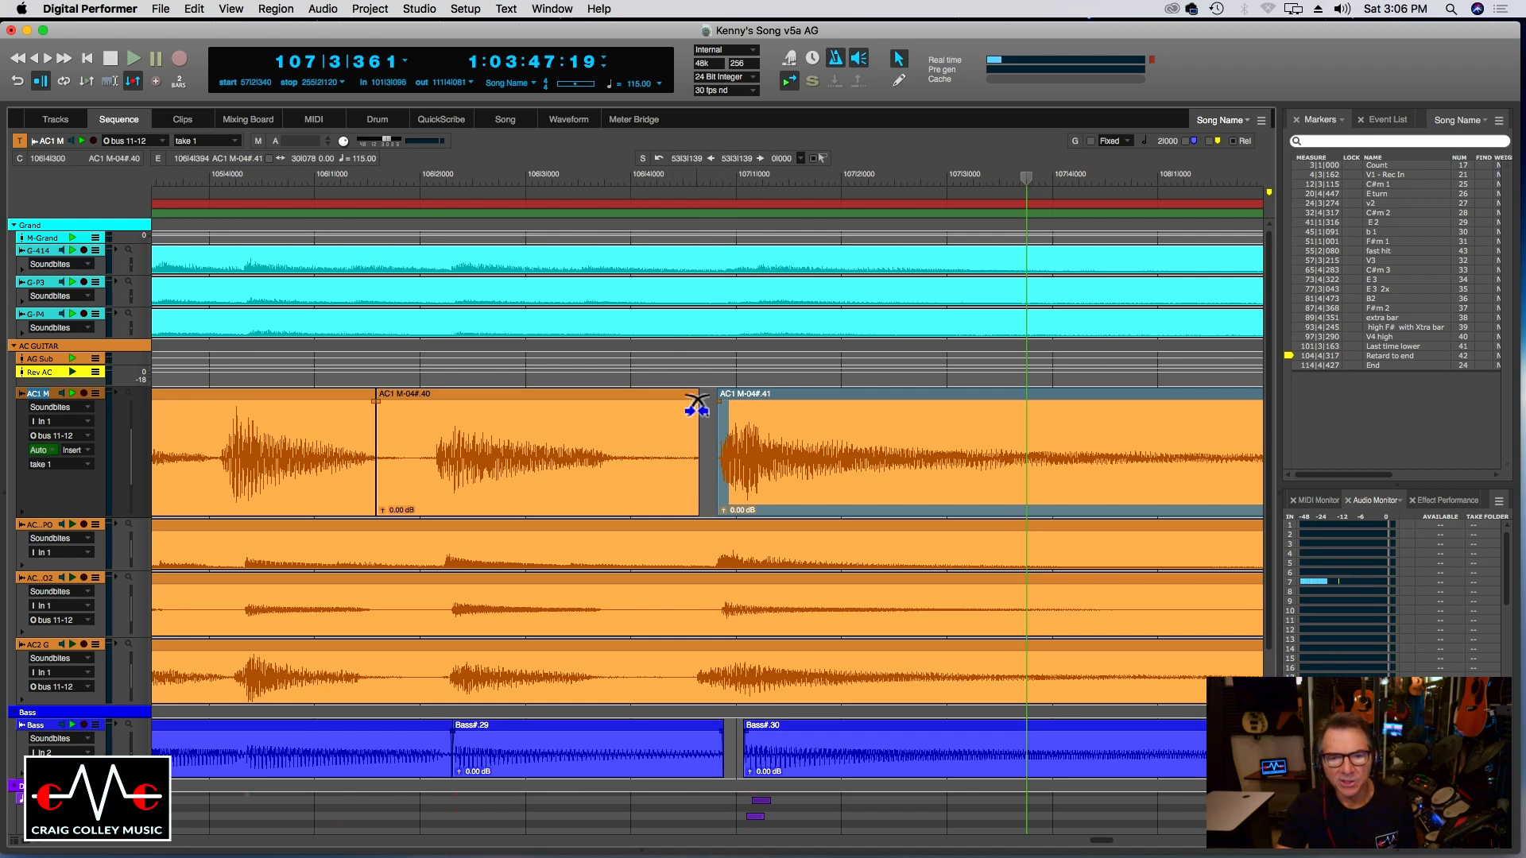
Give the AC1 M soundbite before the last chord a short fade-out and play the edit.
{"action": "left_click_drag", "start_coordinate": [697, 405], "coordinate": [681, 405]}
{"action": "left_click", "coordinate": [253, 181]}
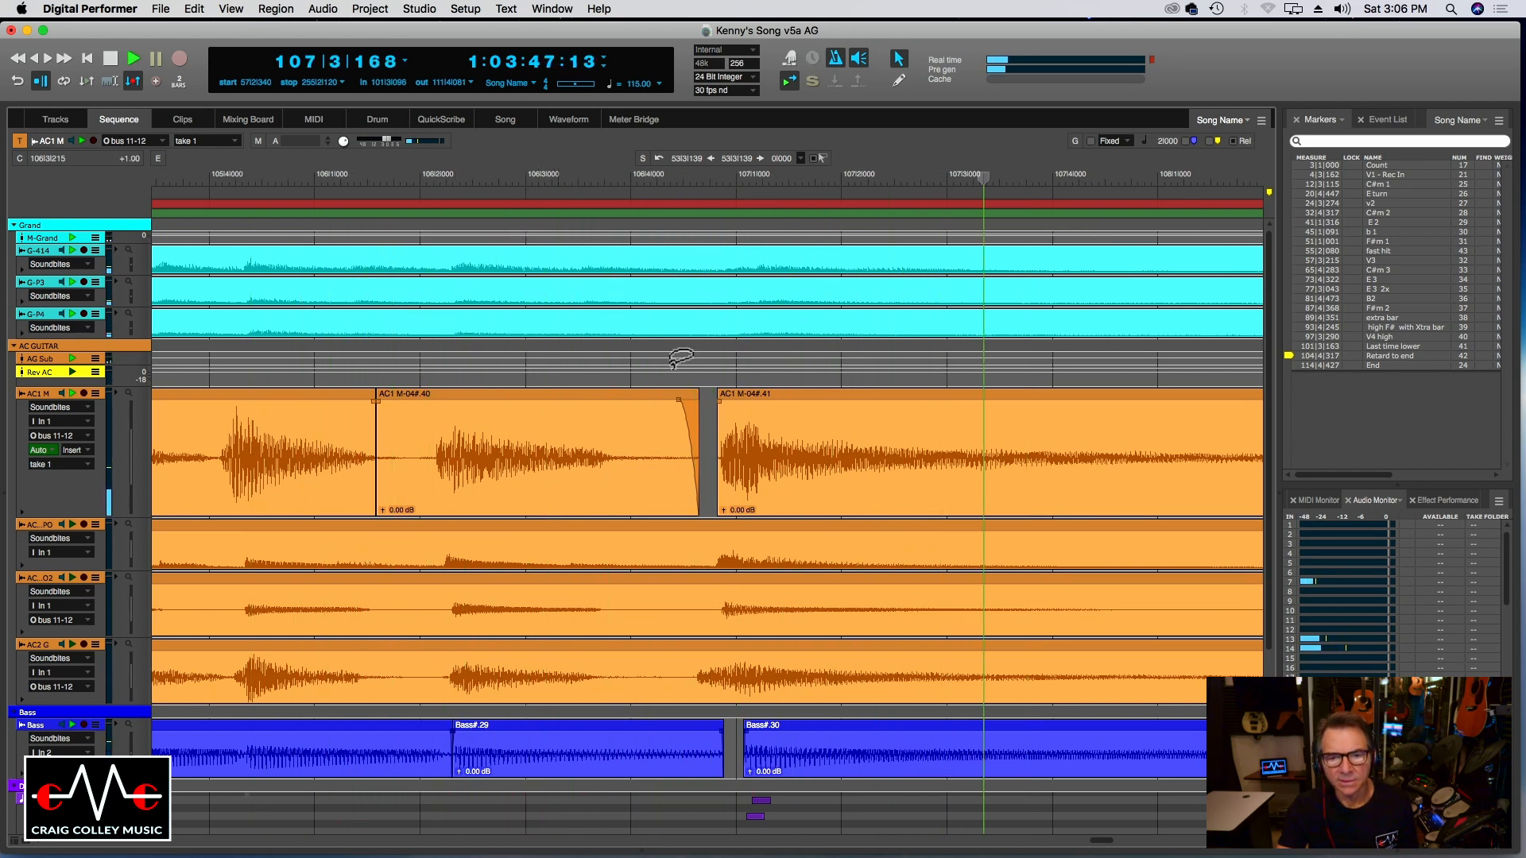
Try the last AC1 M chord starting at 106|4|426 and at 106|4|466, playing back each position.
{"action": "left_click_drag", "start_coordinate": [737, 395], "coordinate": [747, 406]}
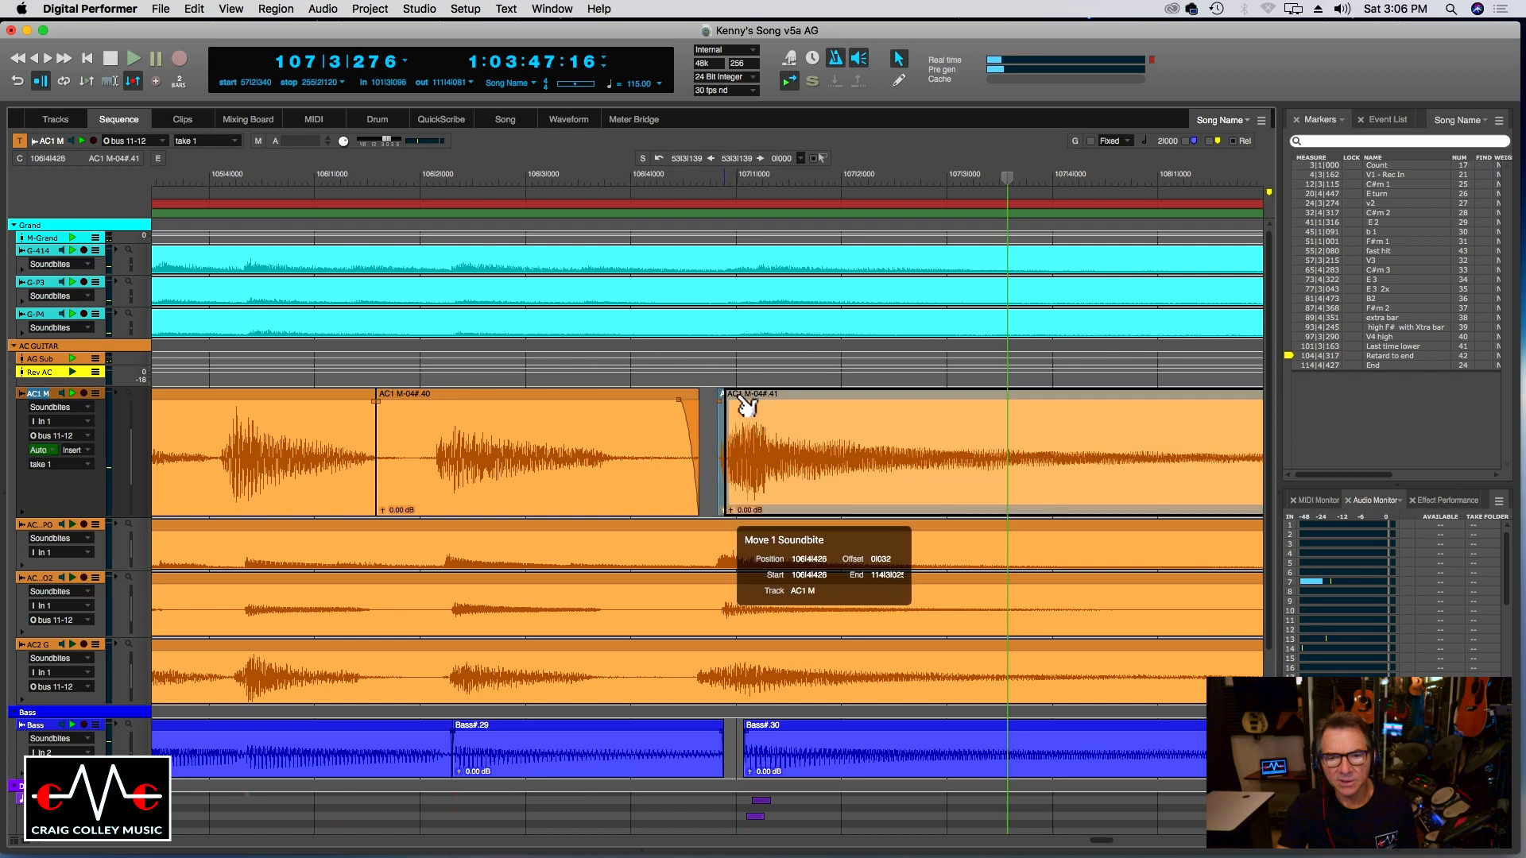
{"action": "left_click", "coordinate": [433, 179]}
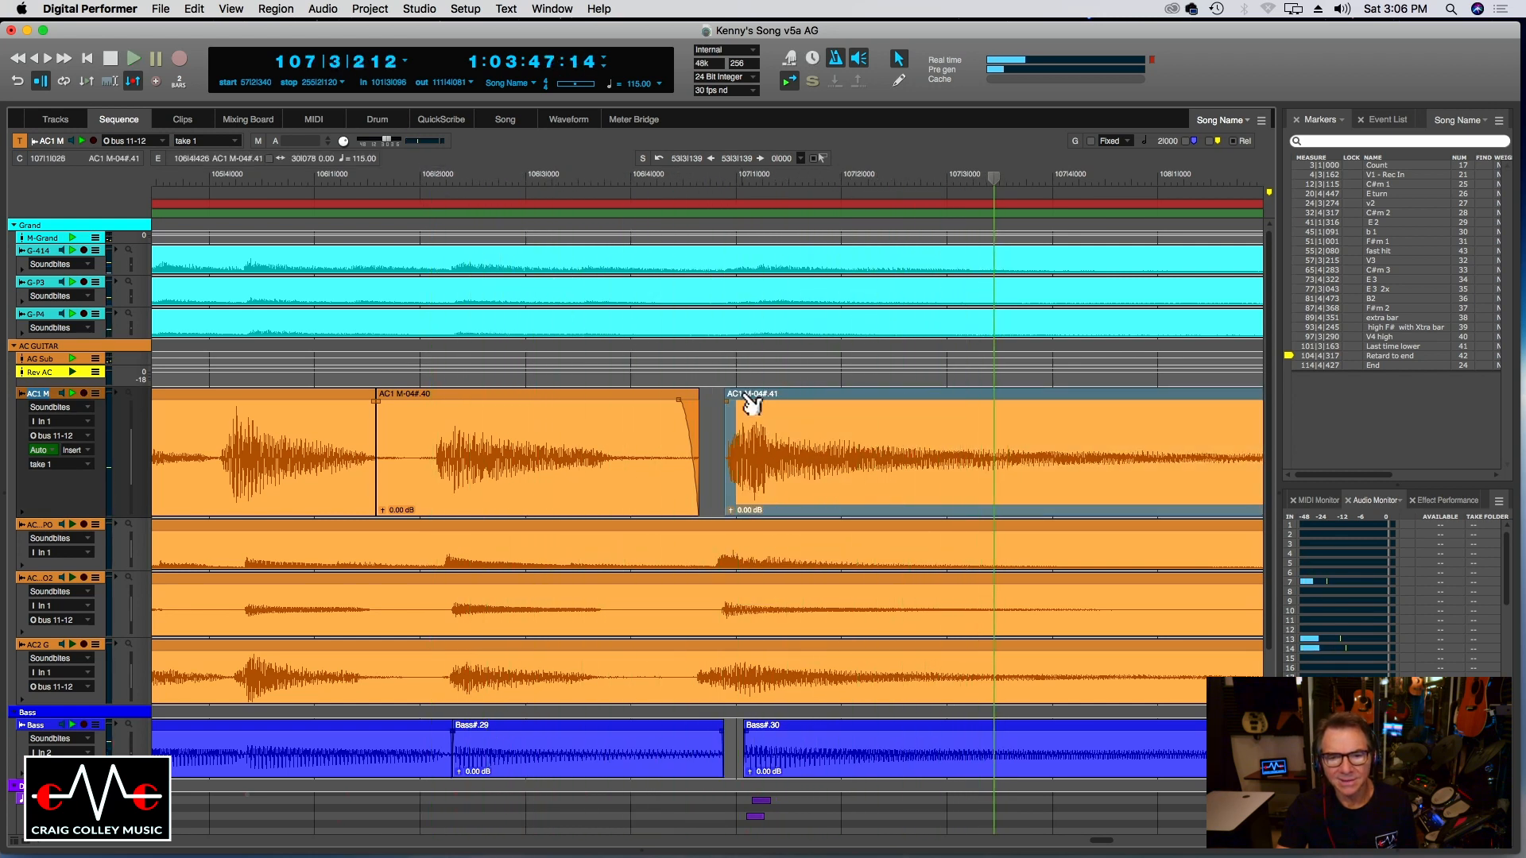
{"action": "left_click_drag", "start_coordinate": [752, 405], "coordinate": [759, 404]}
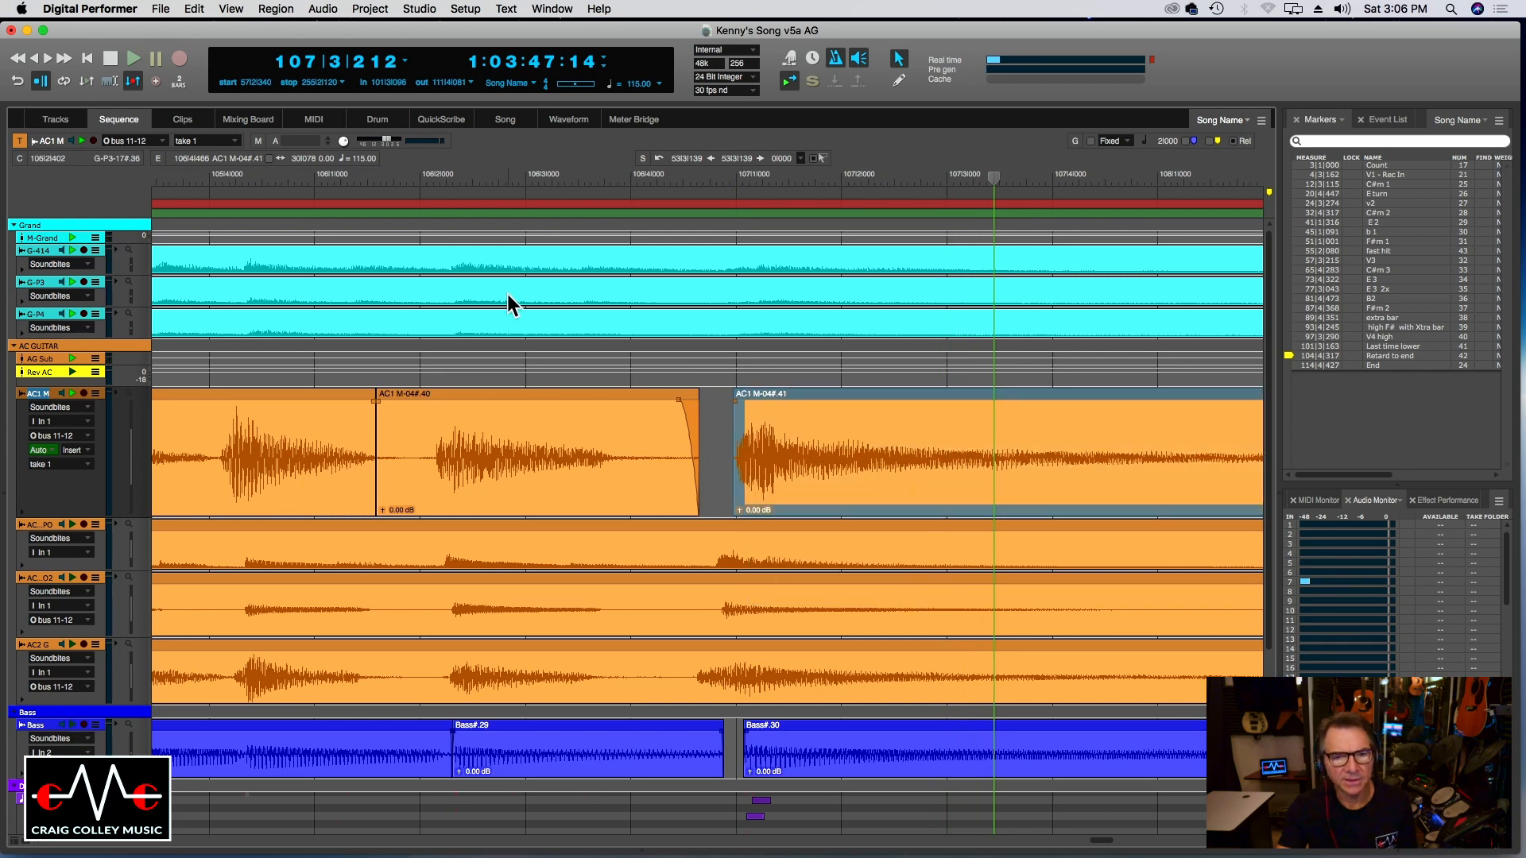
{"action": "left_click", "coordinate": [540, 177]}
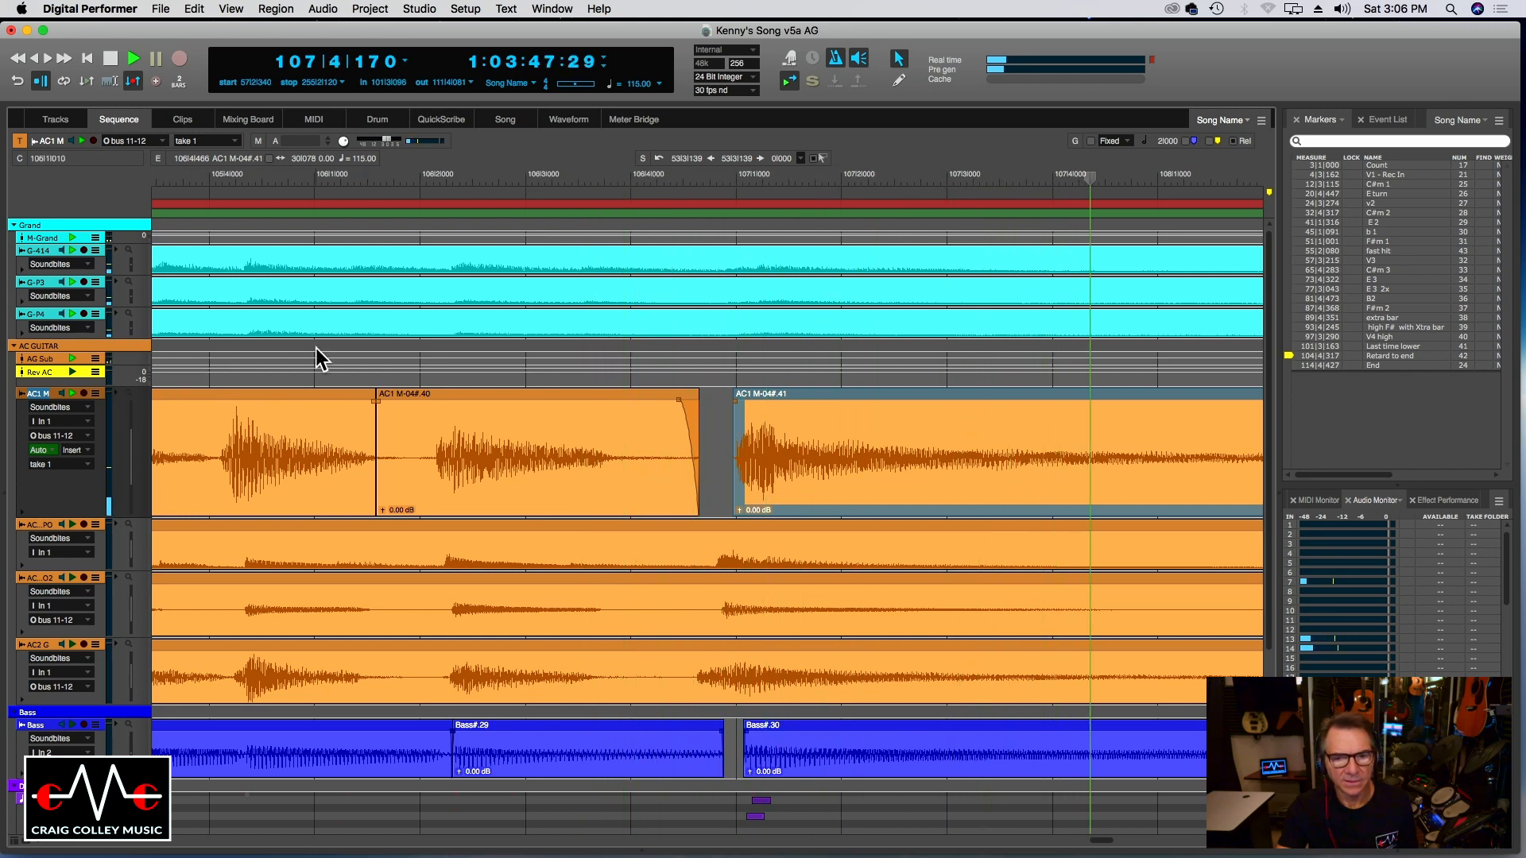
{"action": "left_click", "coordinate": [463, 179]}
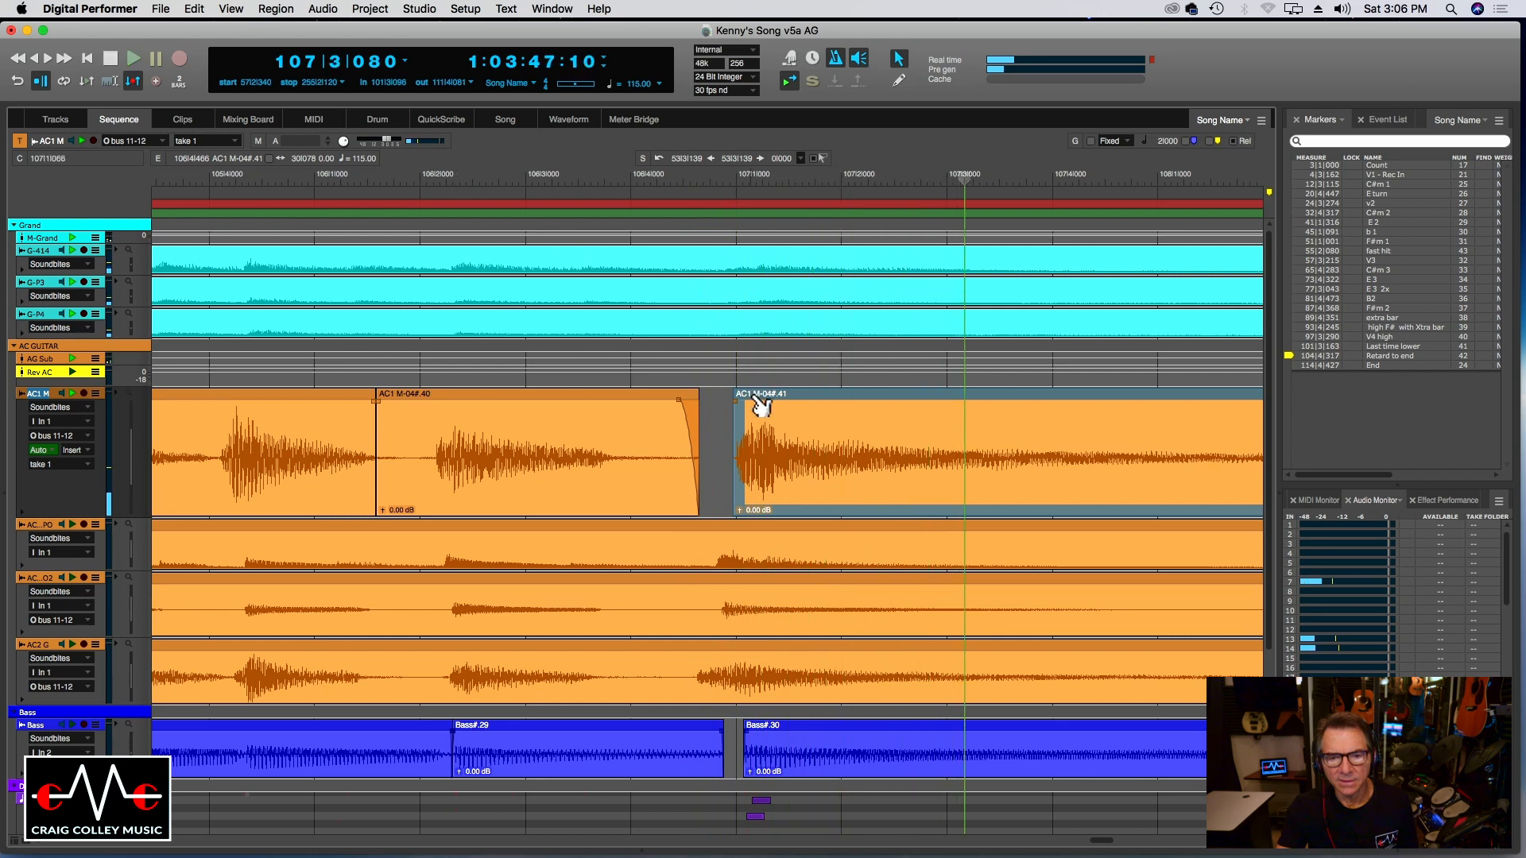
Shift the last AC1 M chord to start at 106|4|430 and replay it from measure 106 to check the timing.
{"action": "left_click_drag", "start_coordinate": [769, 409], "coordinate": [761, 422]}
{"action": "left_click", "coordinate": [624, 179]}
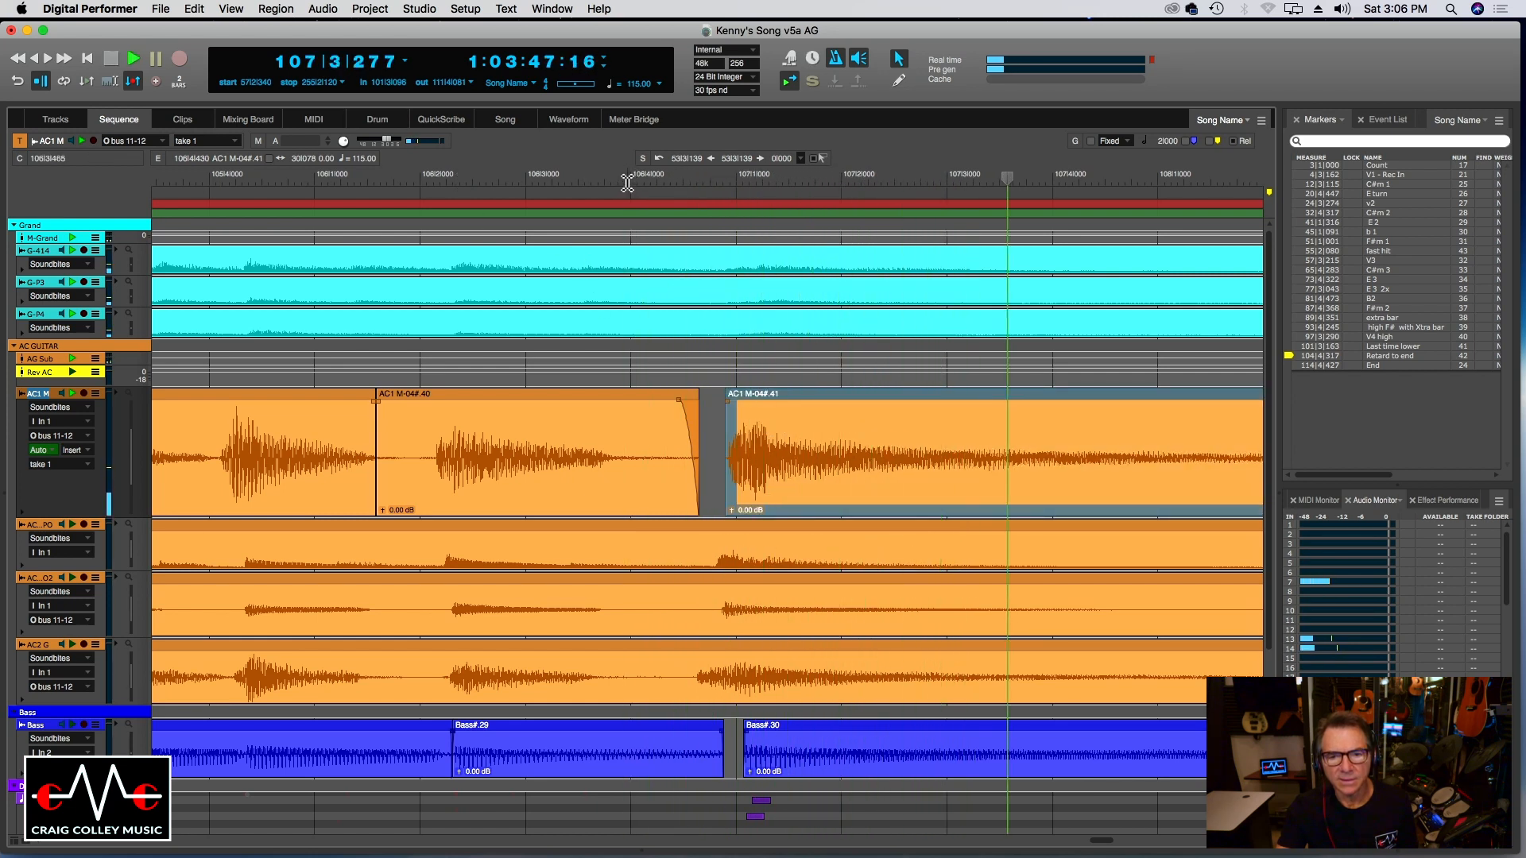
{"action": "left_click", "coordinate": [629, 183]}
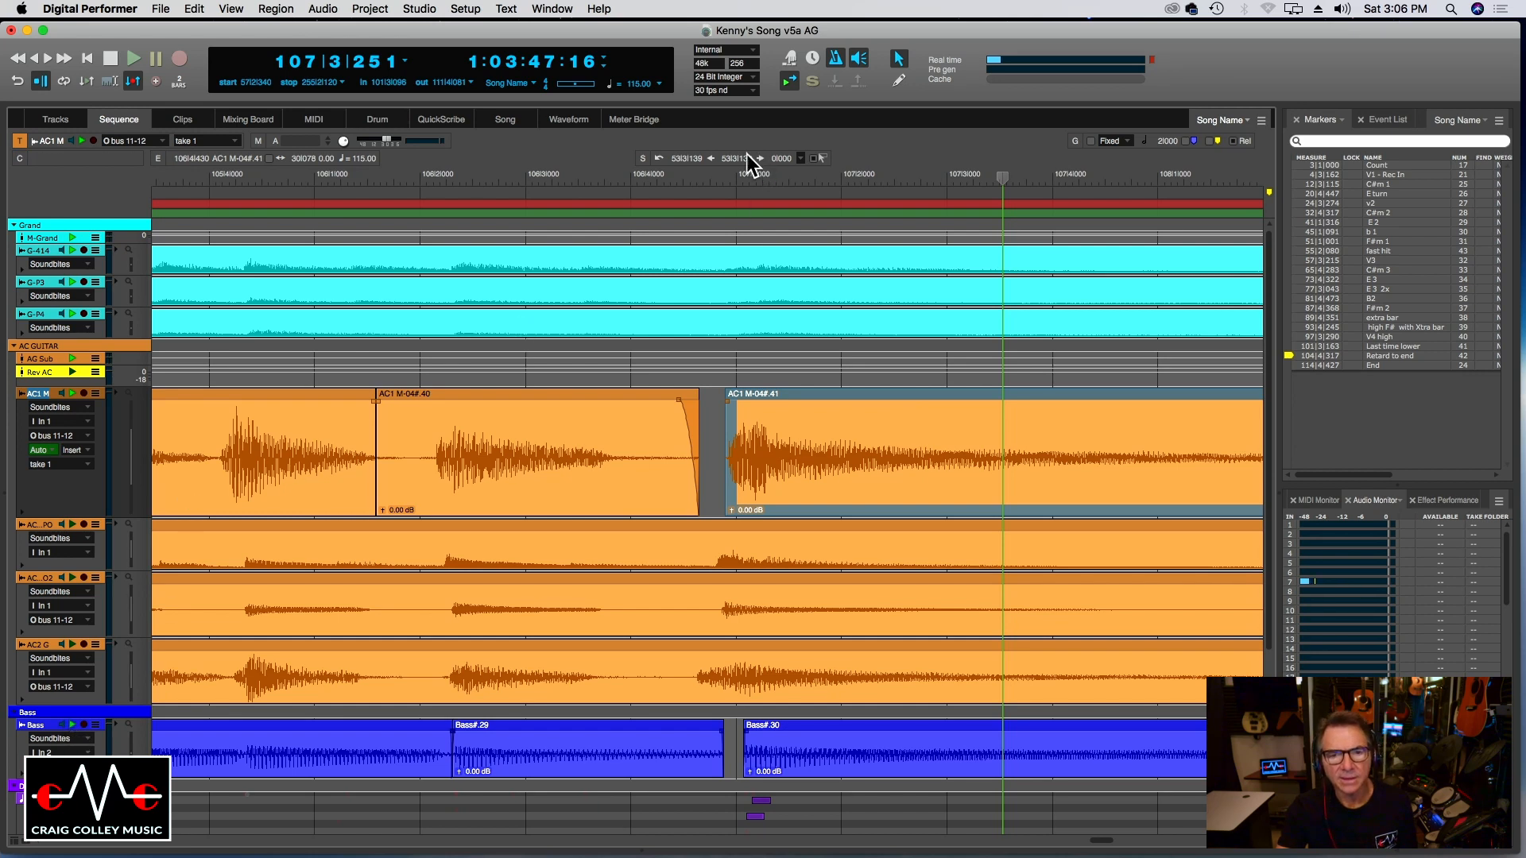
{"action": "left_click", "coordinate": [655, 177]}
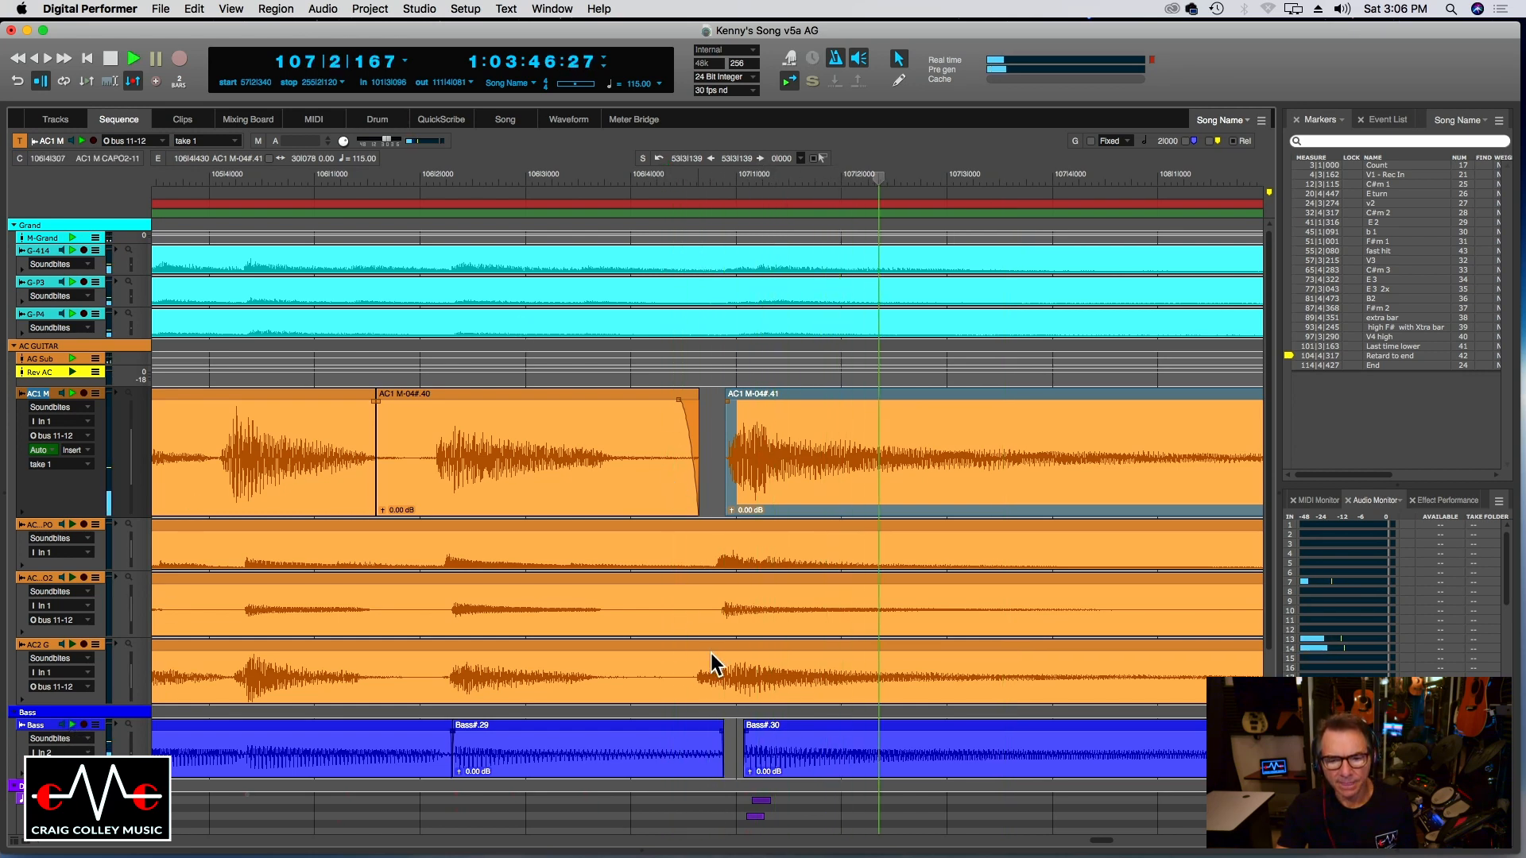
Compare the Bass entry near 107|1|036 with the last AC1 M chord up close and replay the ending from measure 106.
{"action": "left_click", "coordinate": [742, 178]}
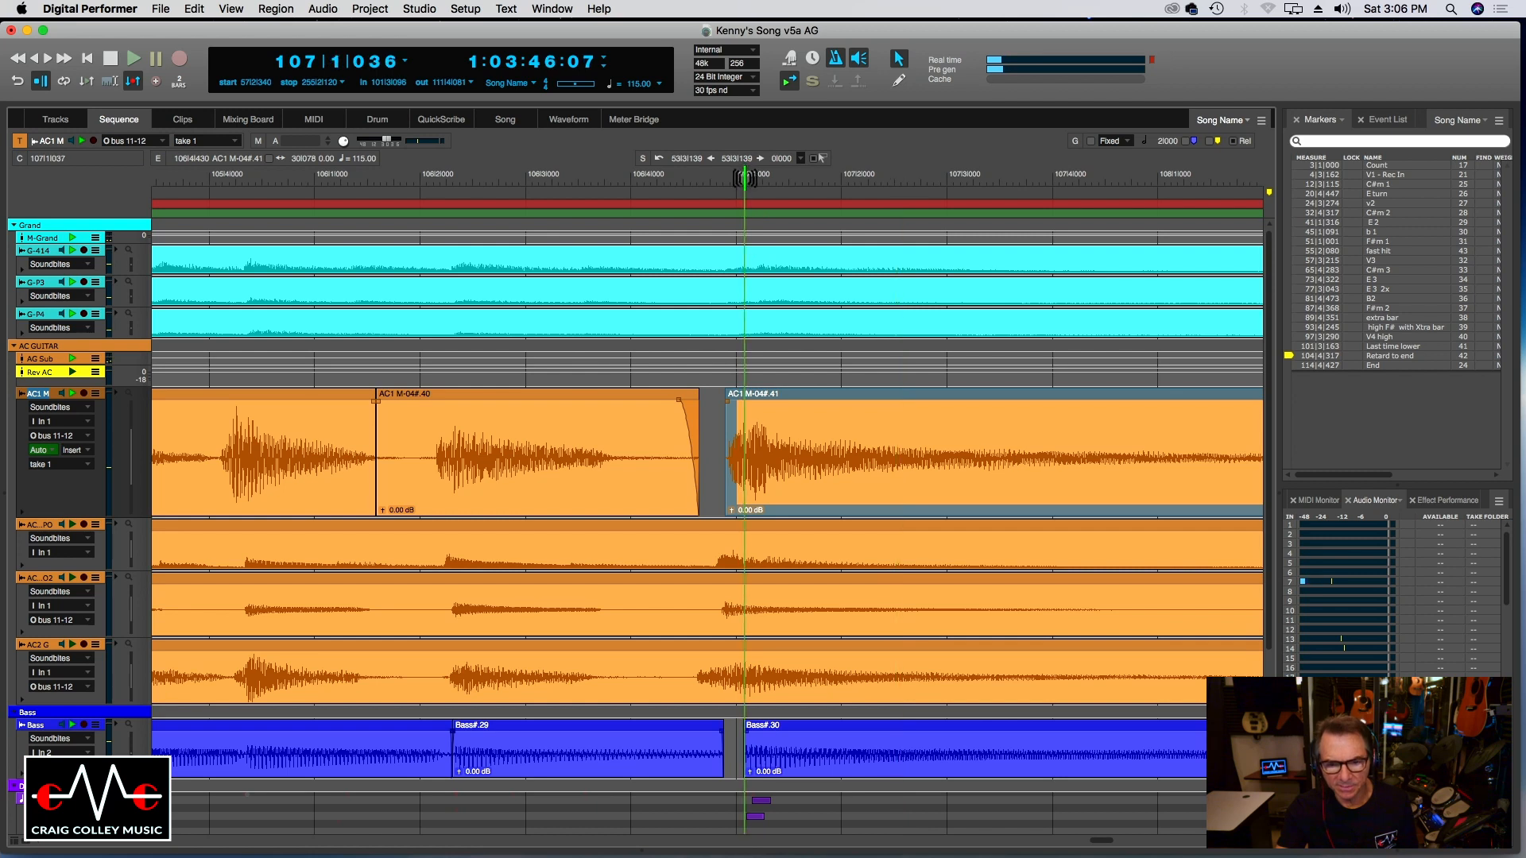
{"action": "key", "text": "super+bracketright"}
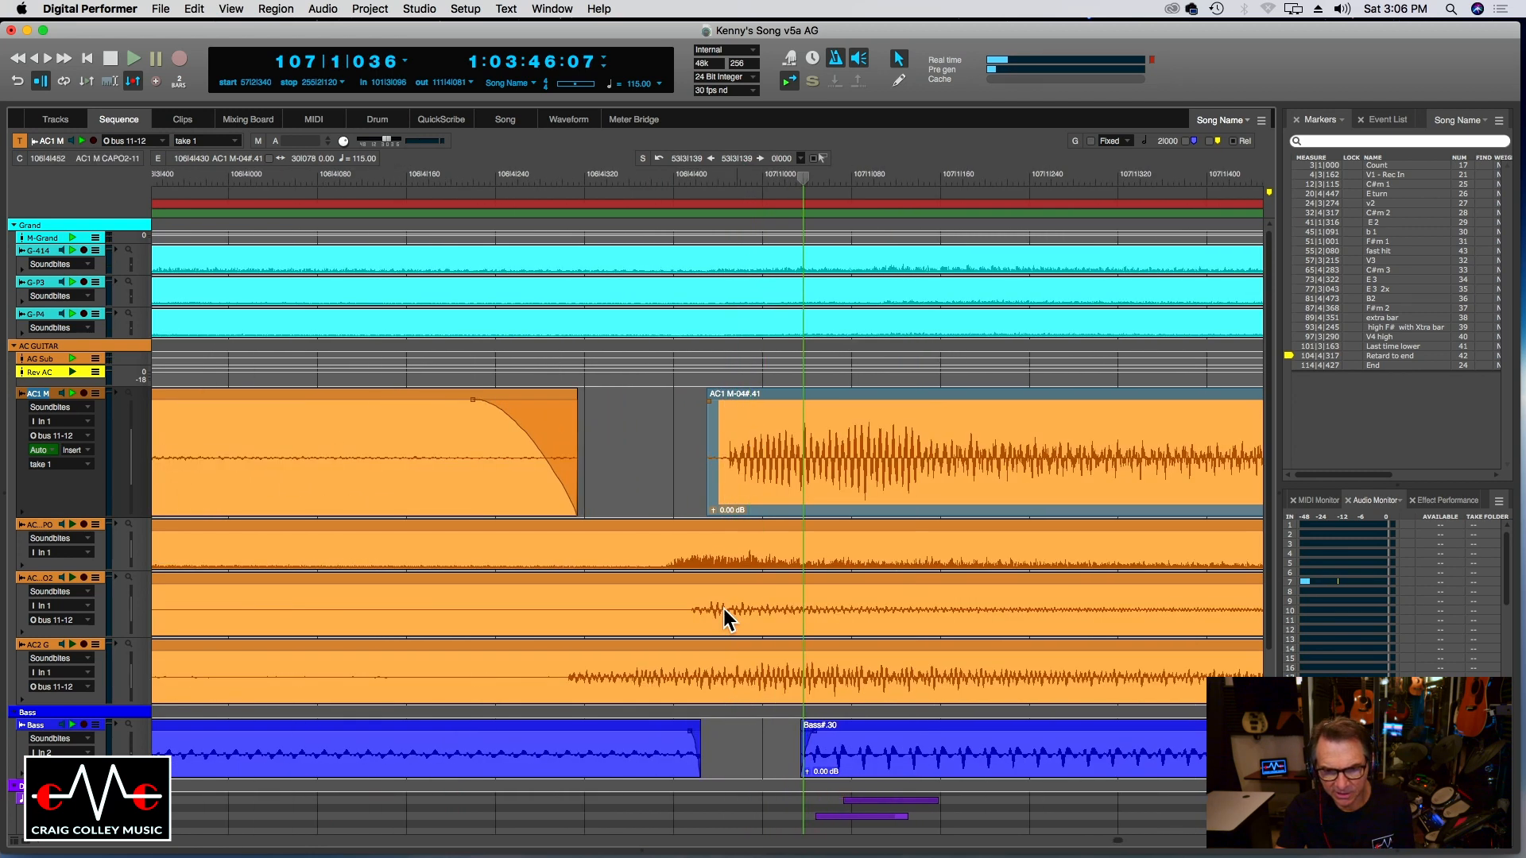
{"action": "left_click_drag", "start_coordinate": [797, 754], "coordinate": [782, 753]}
{"action": "left_click", "coordinate": [800, 751]}
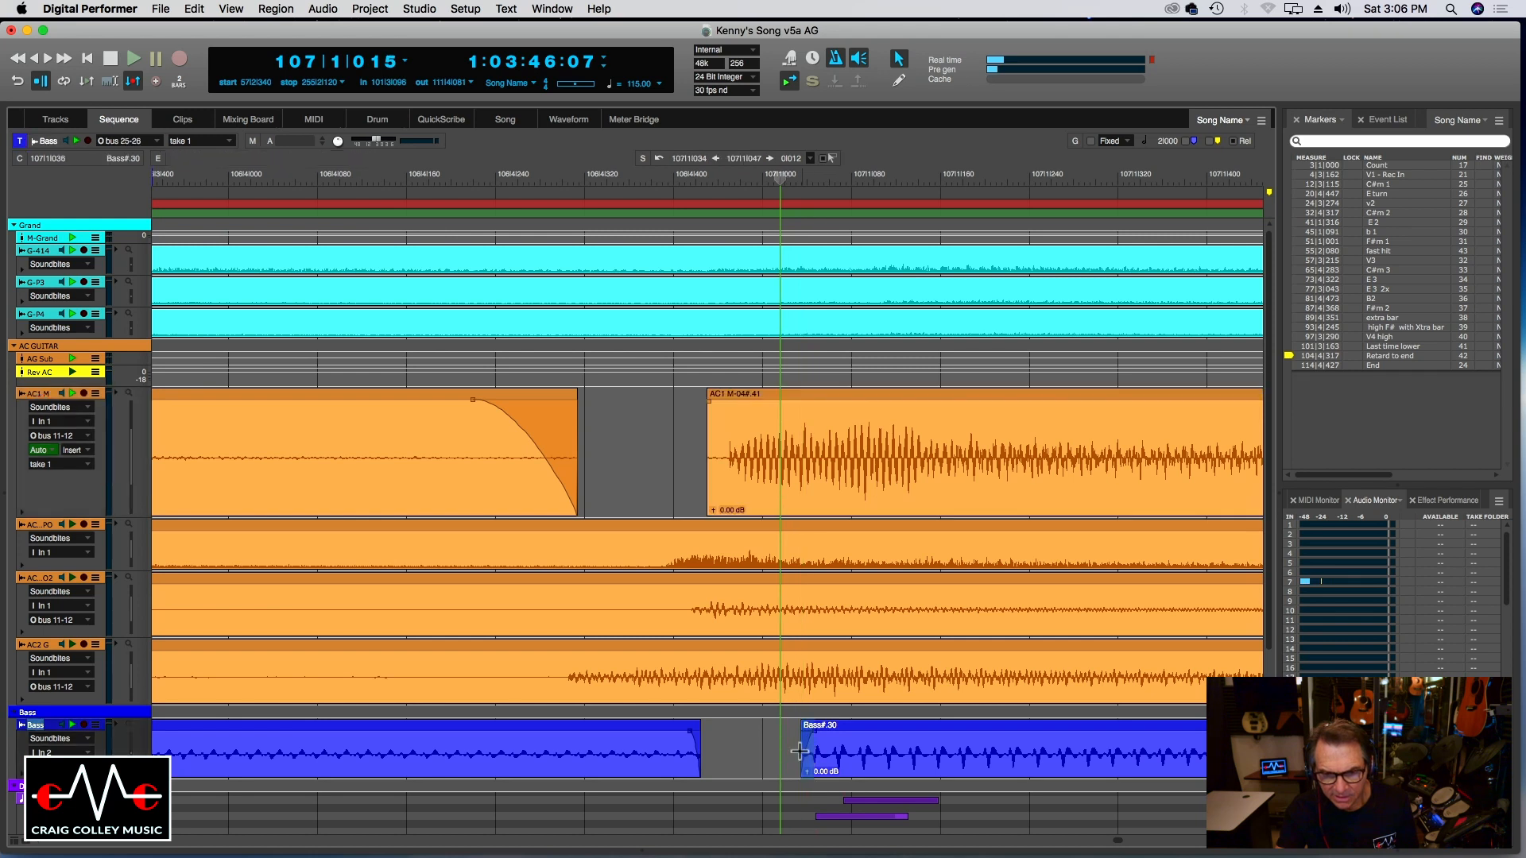
{"action": "key", "text": "space"}
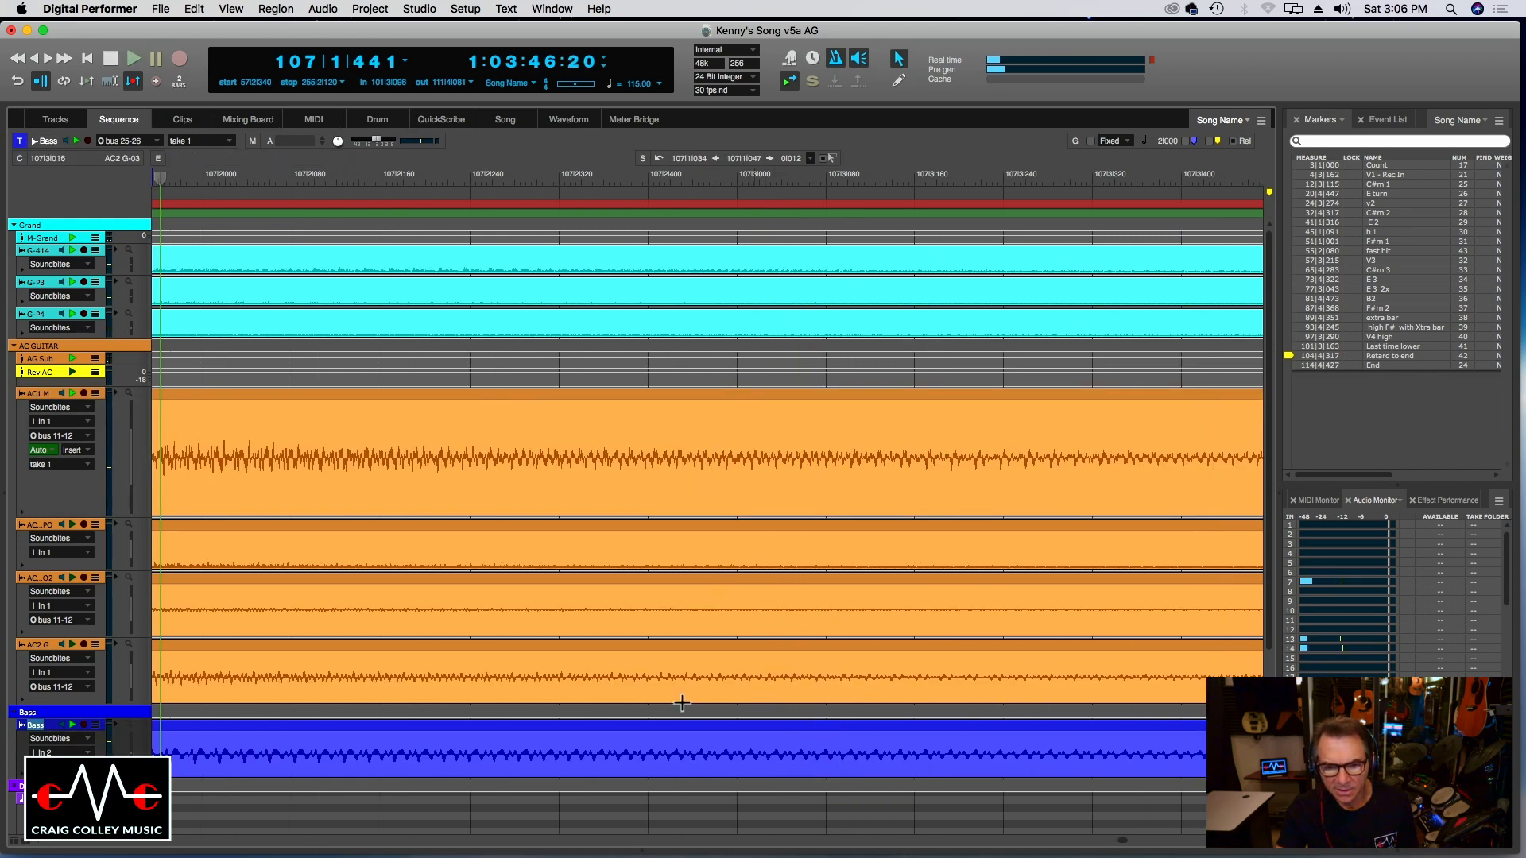
{"action": "key", "text": "super+bracketleft"}
{"action": "key", "text": "super+bracketleft"}
{"action": "key", "text": "super+bracketleft"}
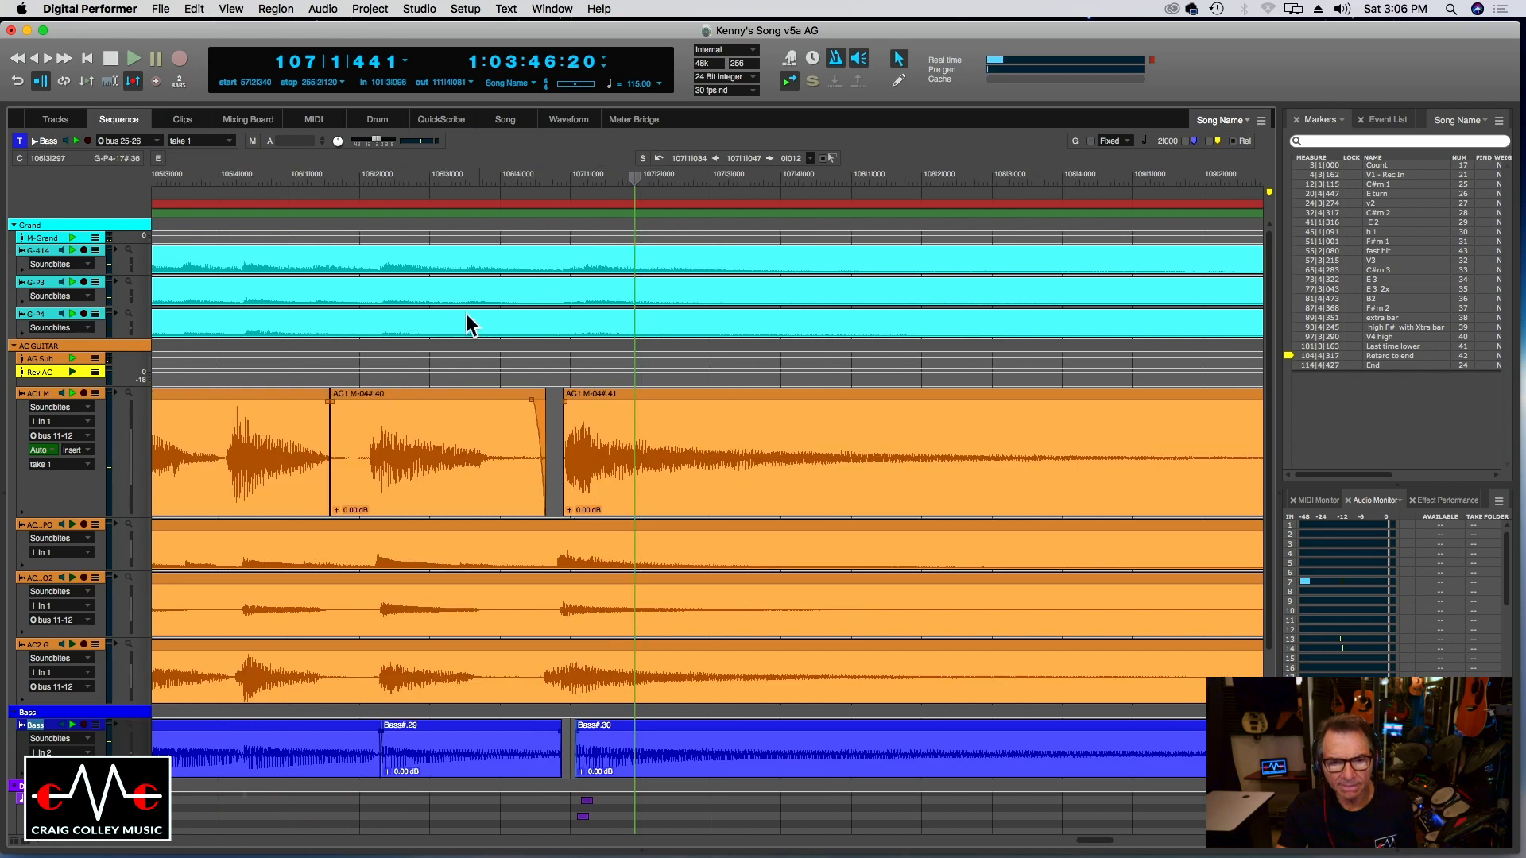
{"action": "left_click", "coordinate": [453, 184]}
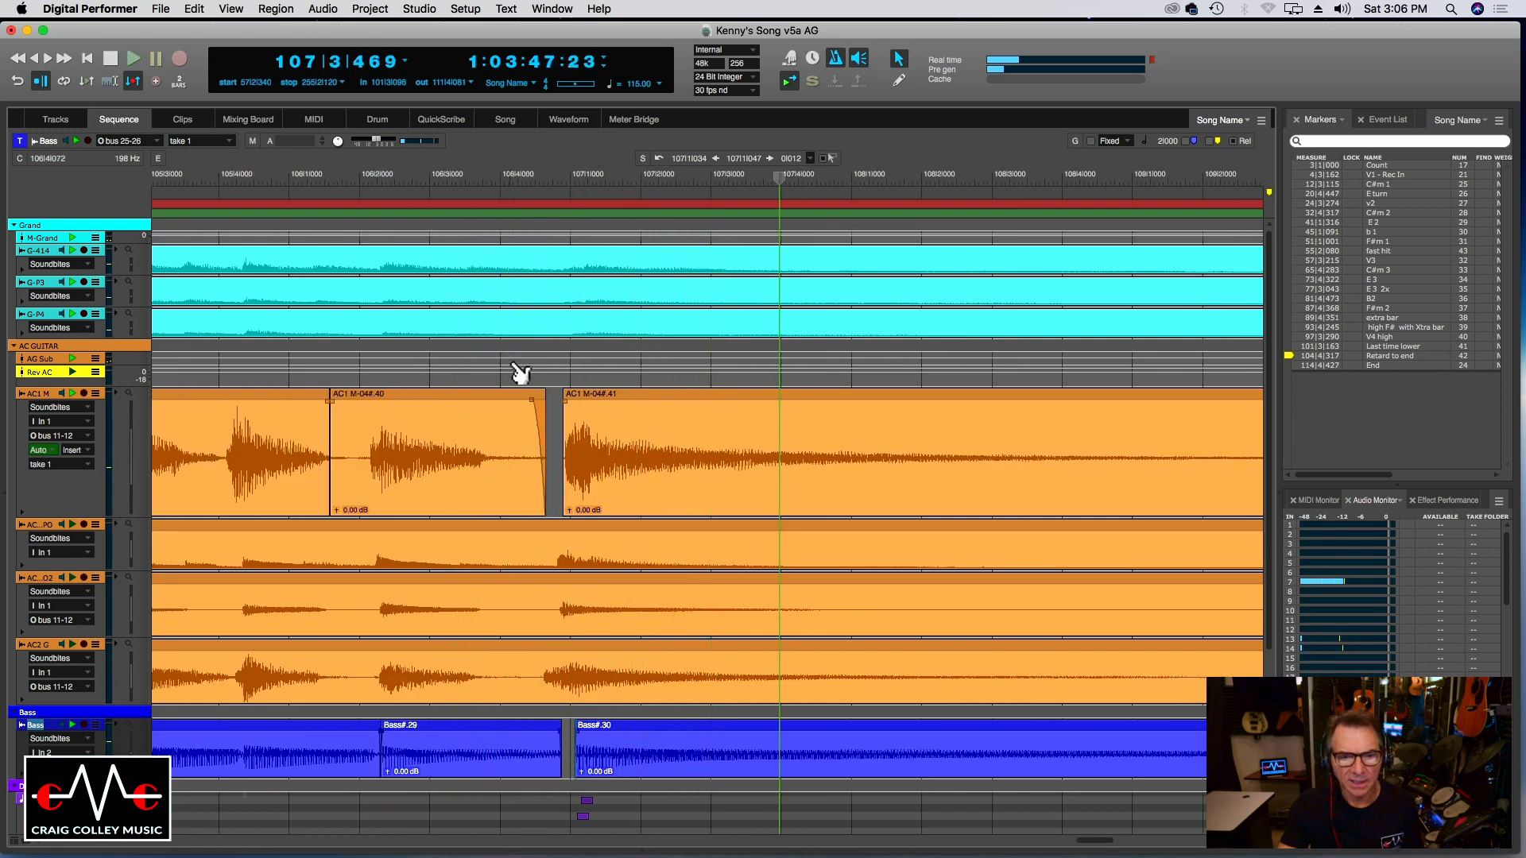
Reduce the height of the AC1 M track and enlarge the AC2 G track for editing.
{"action": "key", "text": "super+bracketleft"}
{"action": "key", "text": "super+bracketleft"}
{"action": "key", "text": "super+bracketleft"}
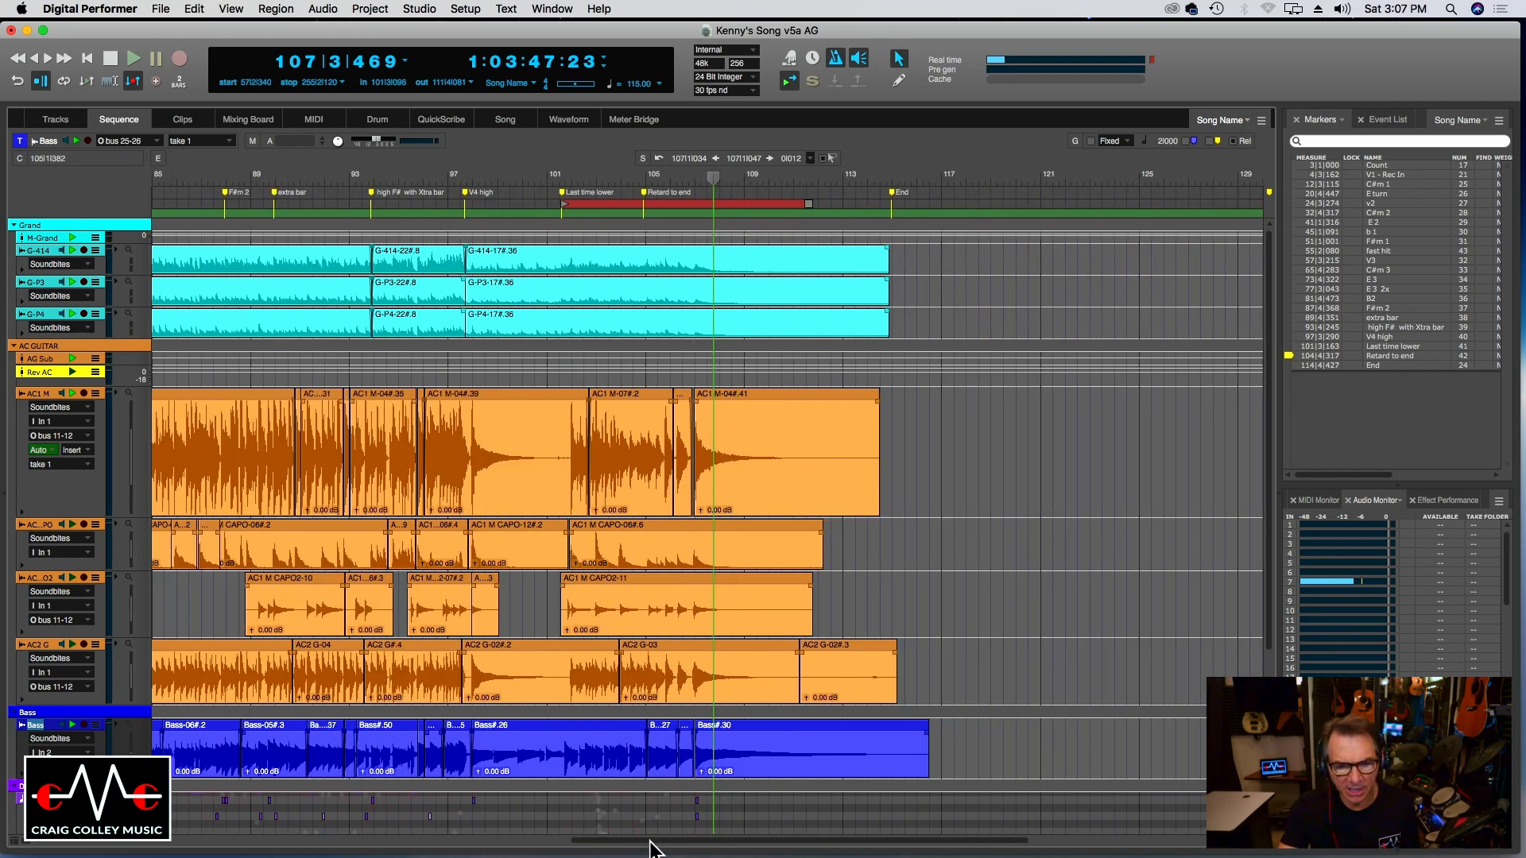
{"action": "left_click_drag", "start_coordinate": [648, 840], "coordinate": [287, 822]}
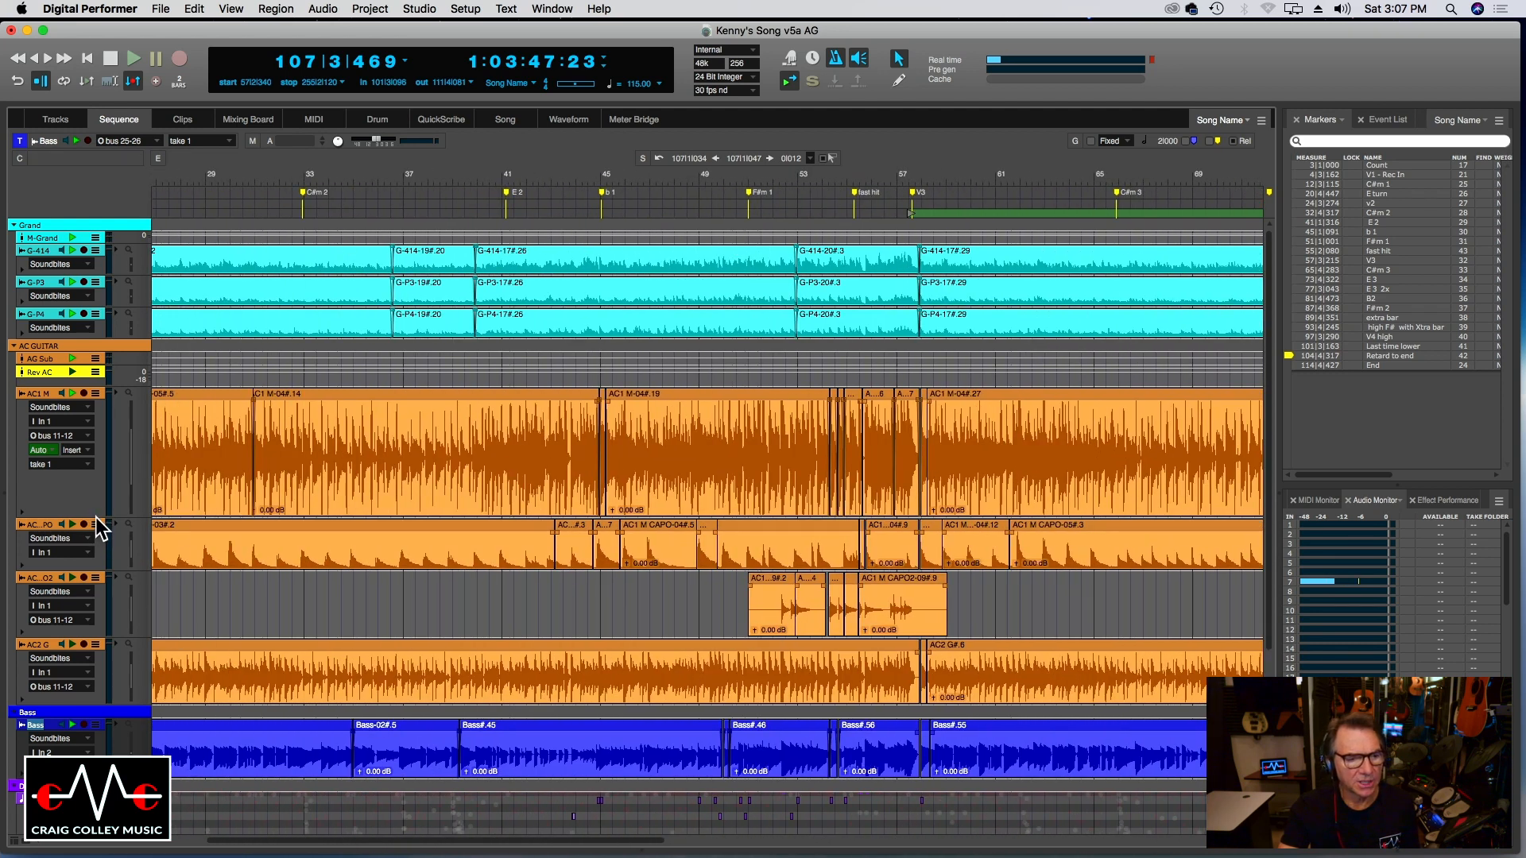
{"action": "left_click_drag", "start_coordinate": [97, 518], "coordinate": [96, 461]}
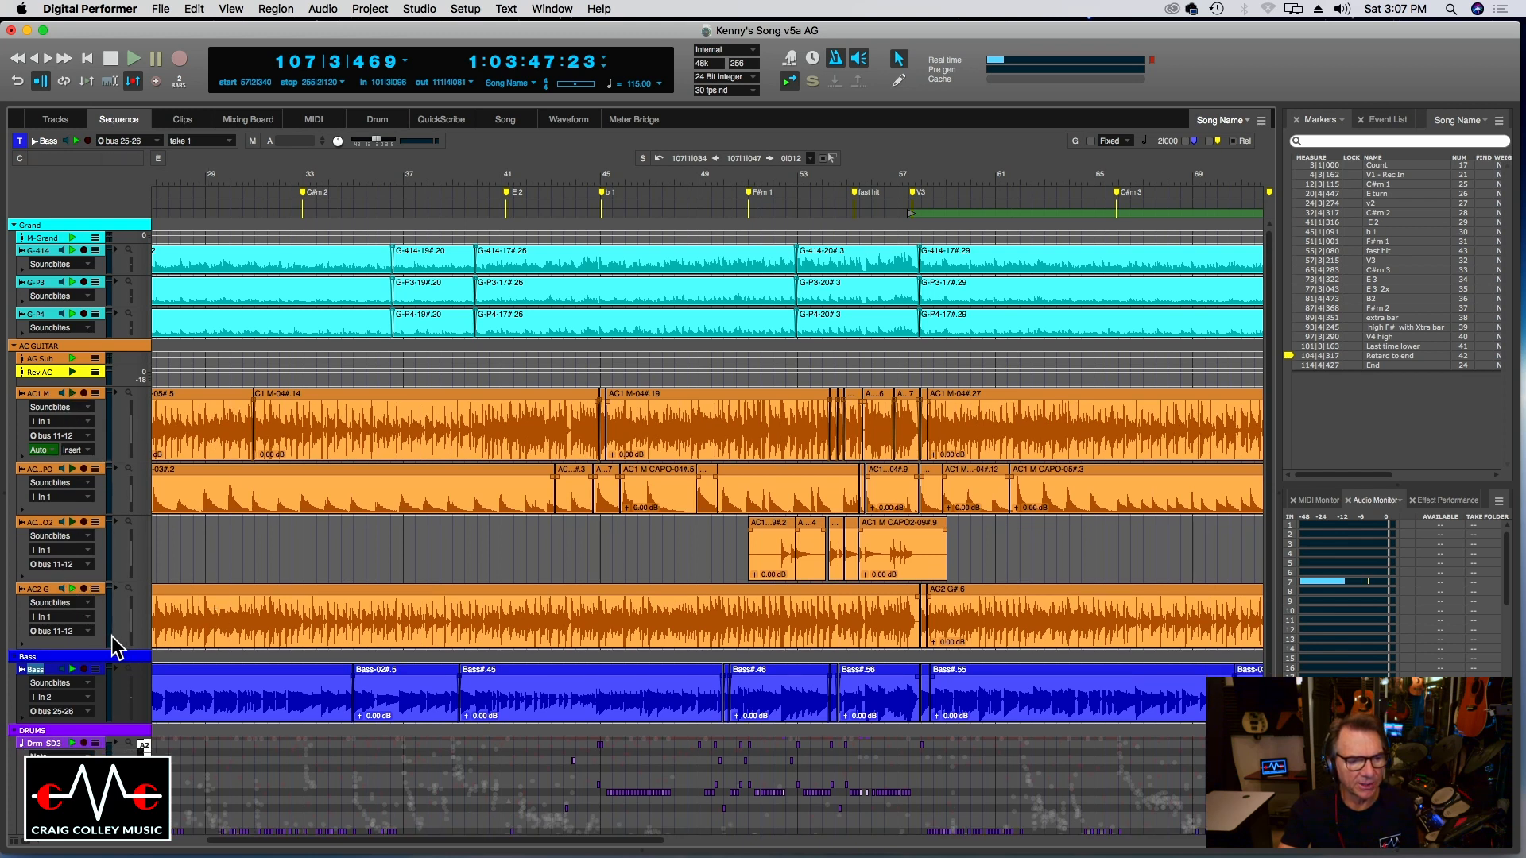
{"action": "left_click_drag", "start_coordinate": [107, 658], "coordinate": [106, 696]}
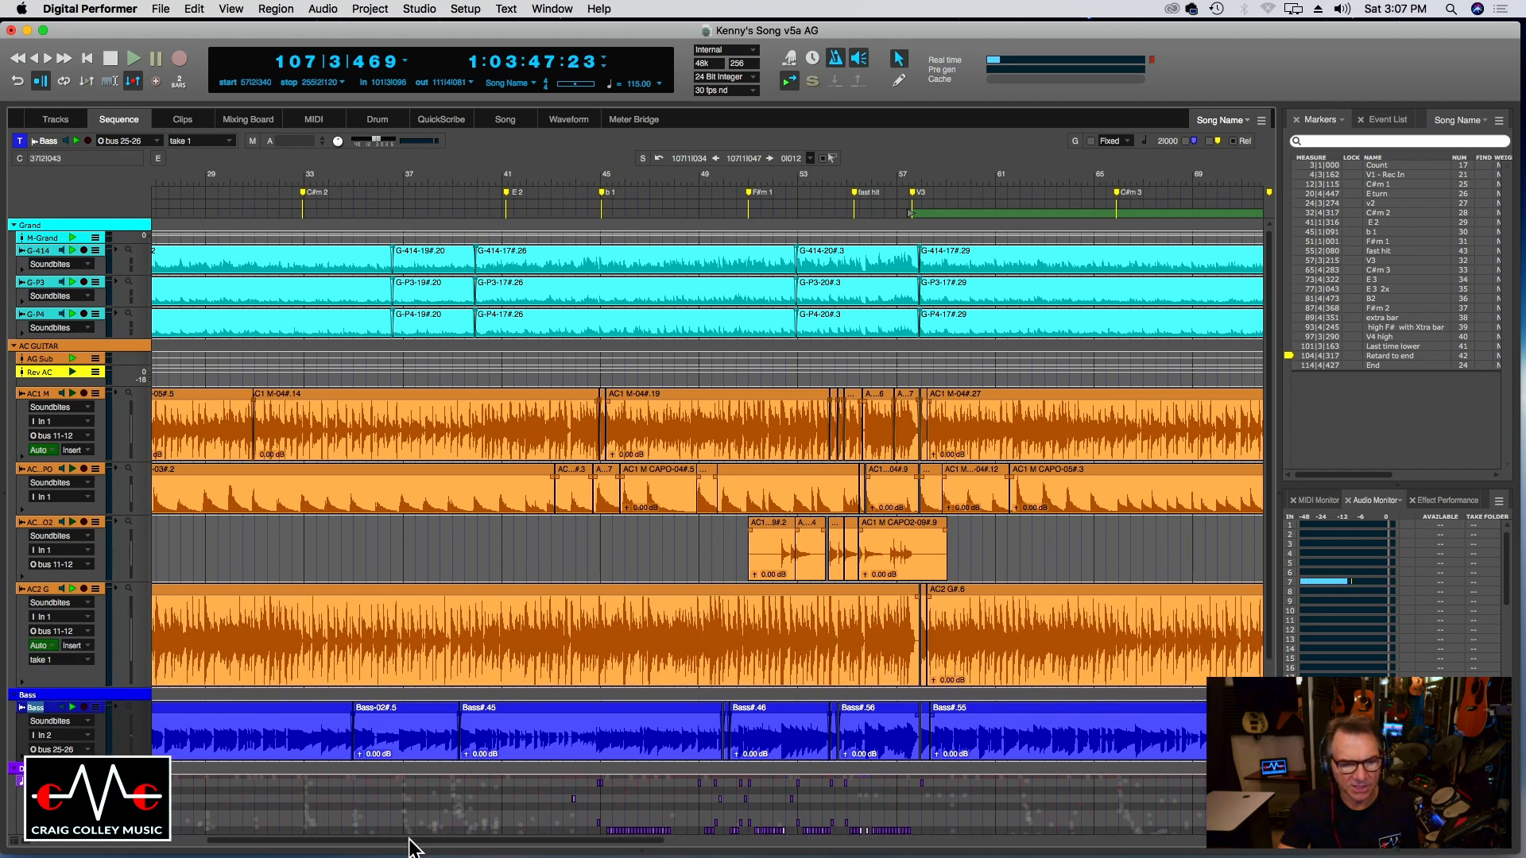
Trim the silent beginning of the first AC2 G soundbite so it starts at 24|3|344, just before verse 2.
{"action": "left_click_drag", "start_coordinate": [409, 838], "coordinate": [208, 837]}
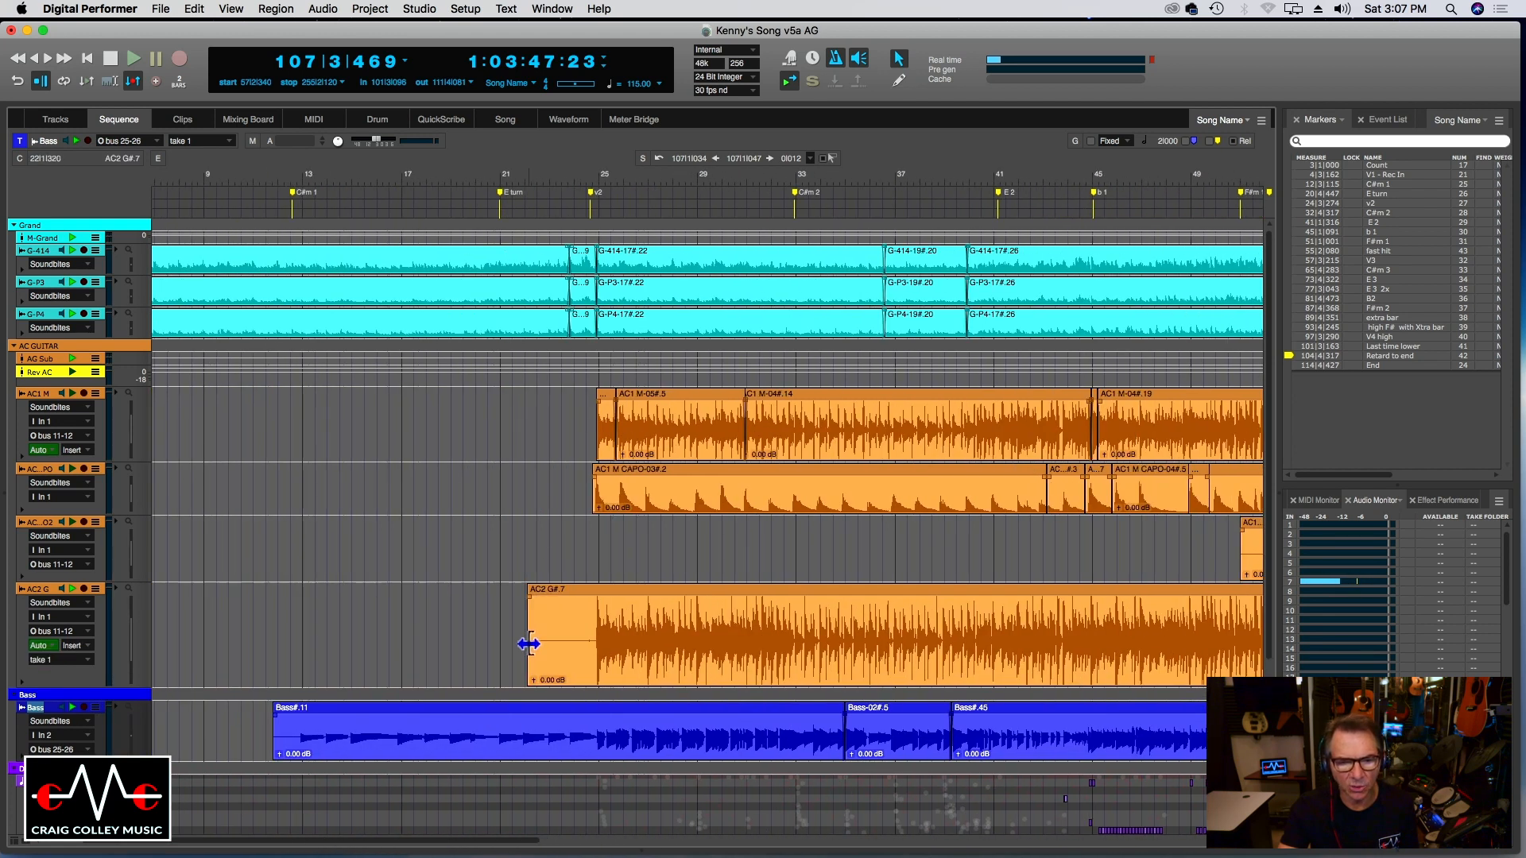
{"action": "left_click_drag", "start_coordinate": [528, 644], "coordinate": [582, 635]}
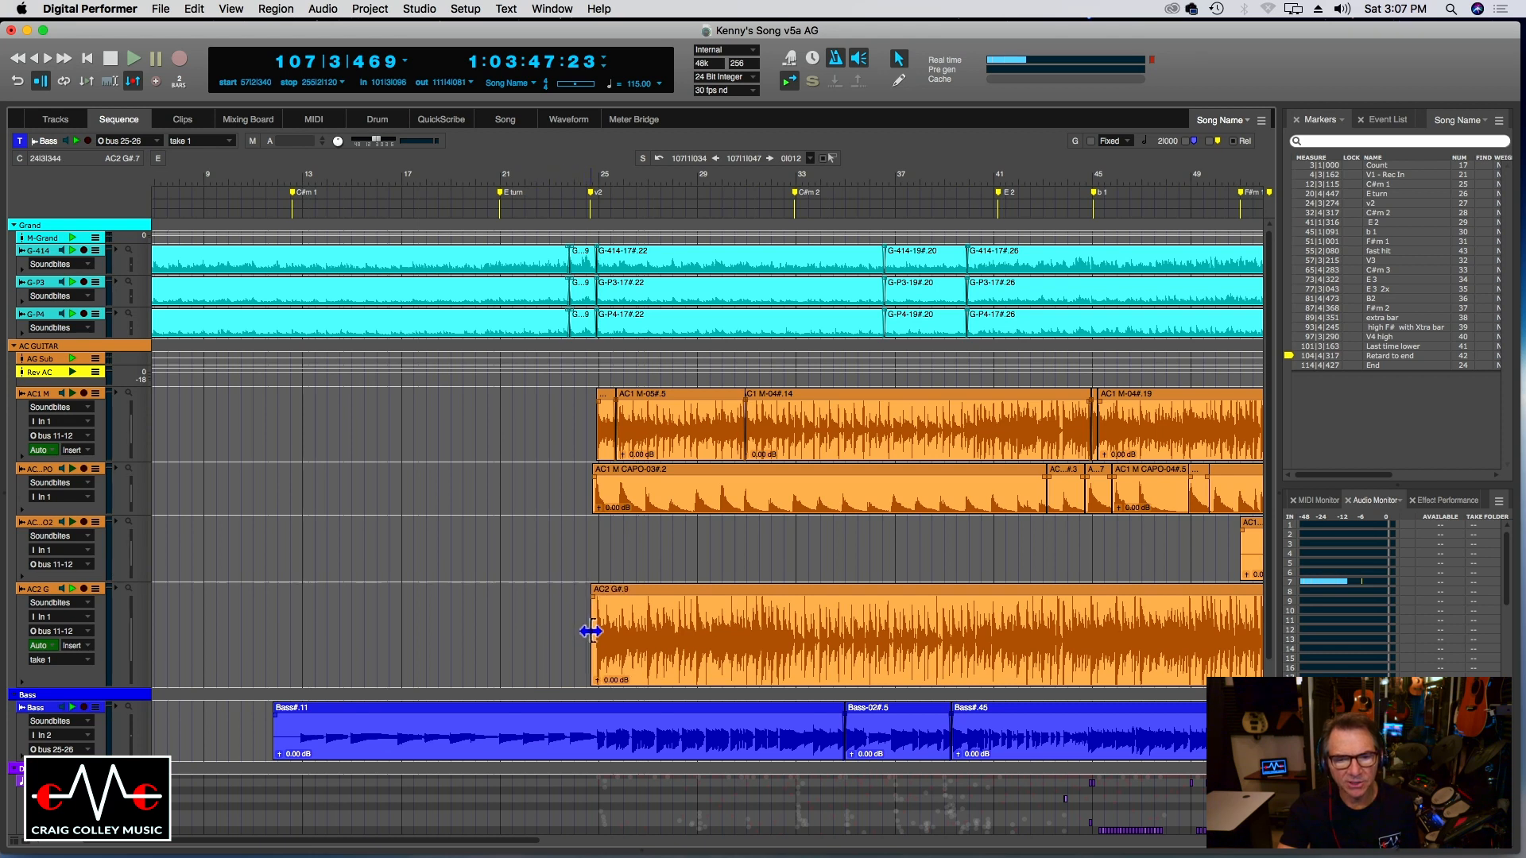
Try shifting the whole first AC2 G soundbite to start at 24|3|403, and undo the move.
{"action": "left_click", "coordinate": [599, 178]}
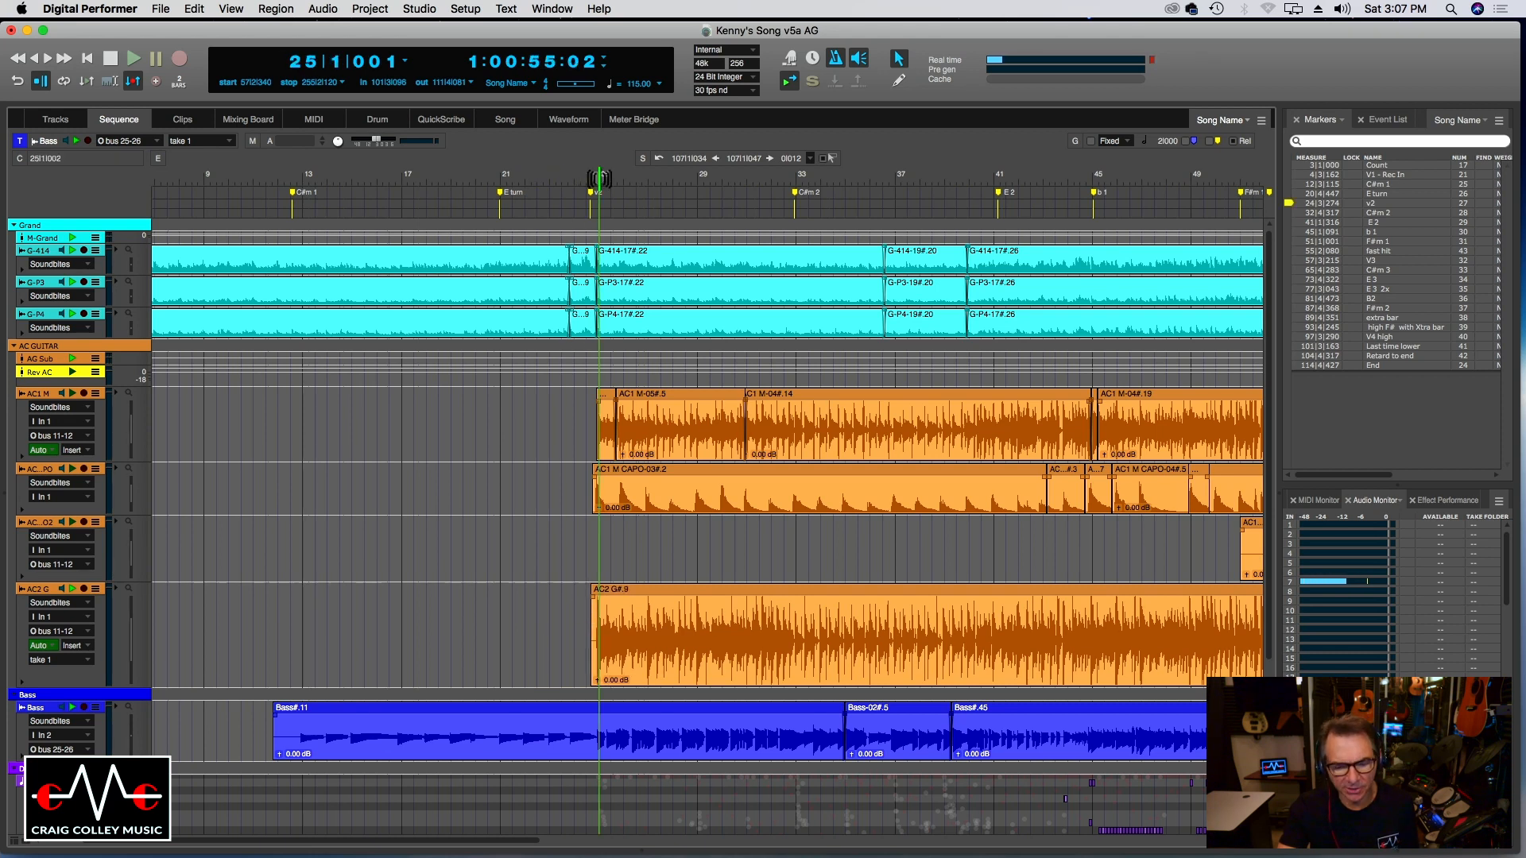
{"action": "key", "text": "super+bracketright"}
{"action": "key", "text": "super+bracketright"}
{"action": "key", "text": "super+bracketright"}
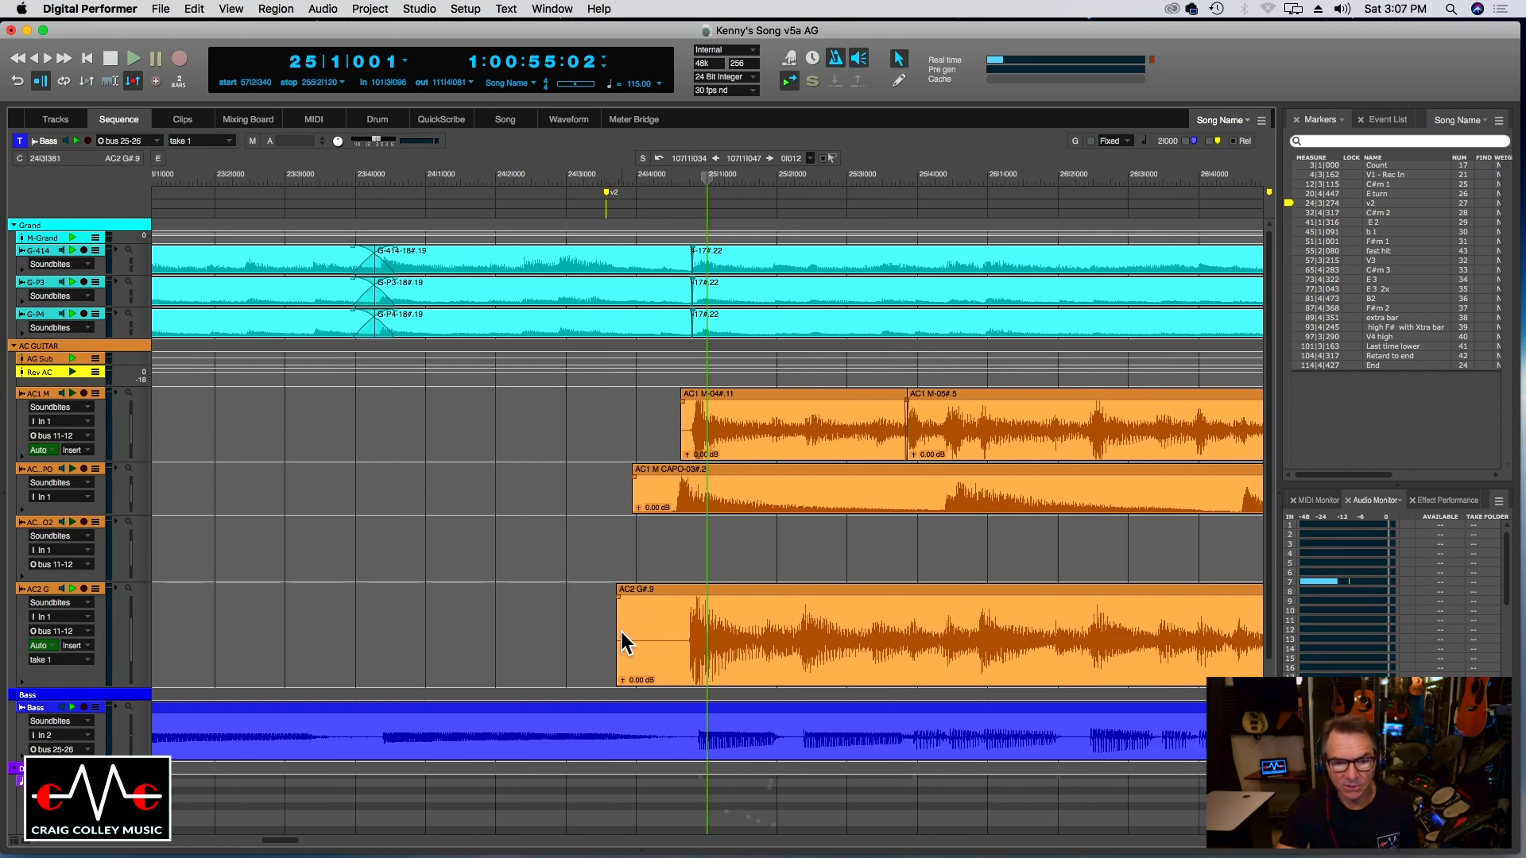
{"action": "left_click_drag", "start_coordinate": [622, 632], "coordinate": [636, 640]}
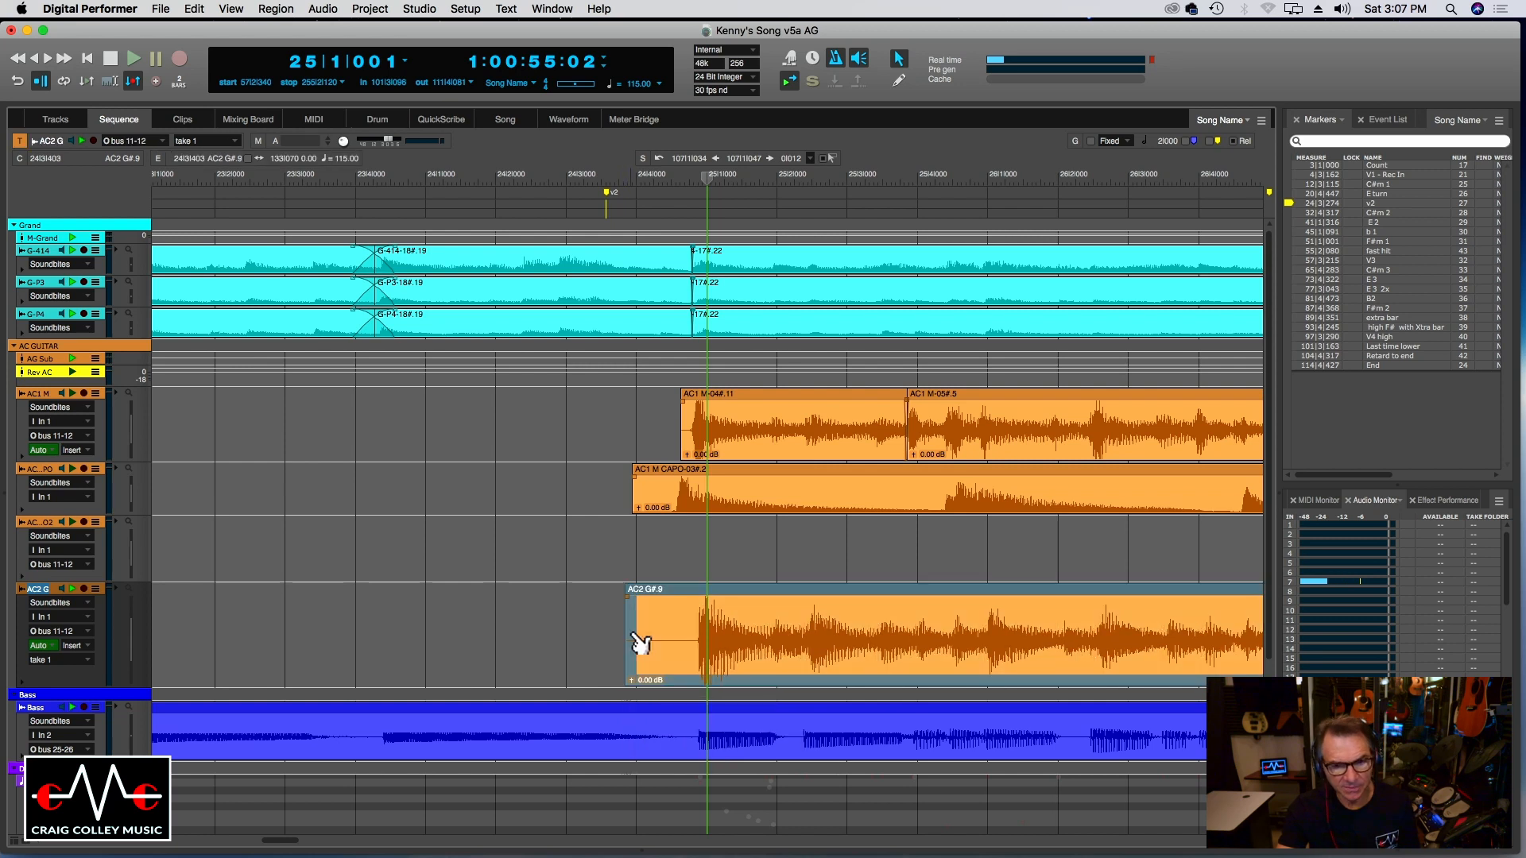
{"action": "key", "text": "super+z"}
Split AC2 G at 25|1|362, after its opening chord, and shift the split-off first part to start at 24|3|368.
{"action": "left_click", "coordinate": [613, 174]}
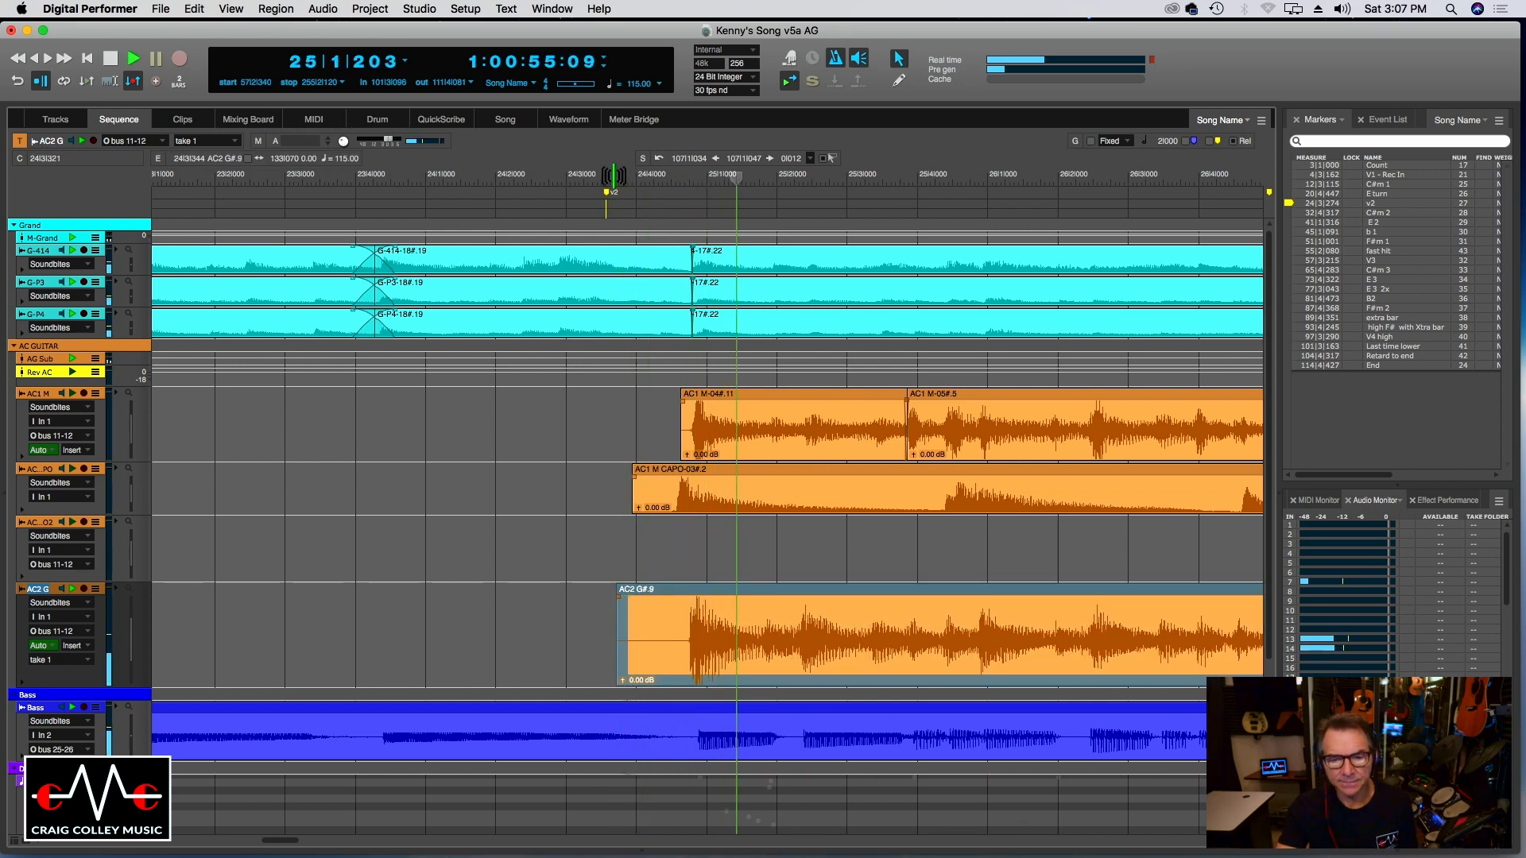
{"action": "left_click", "coordinate": [689, 184]}
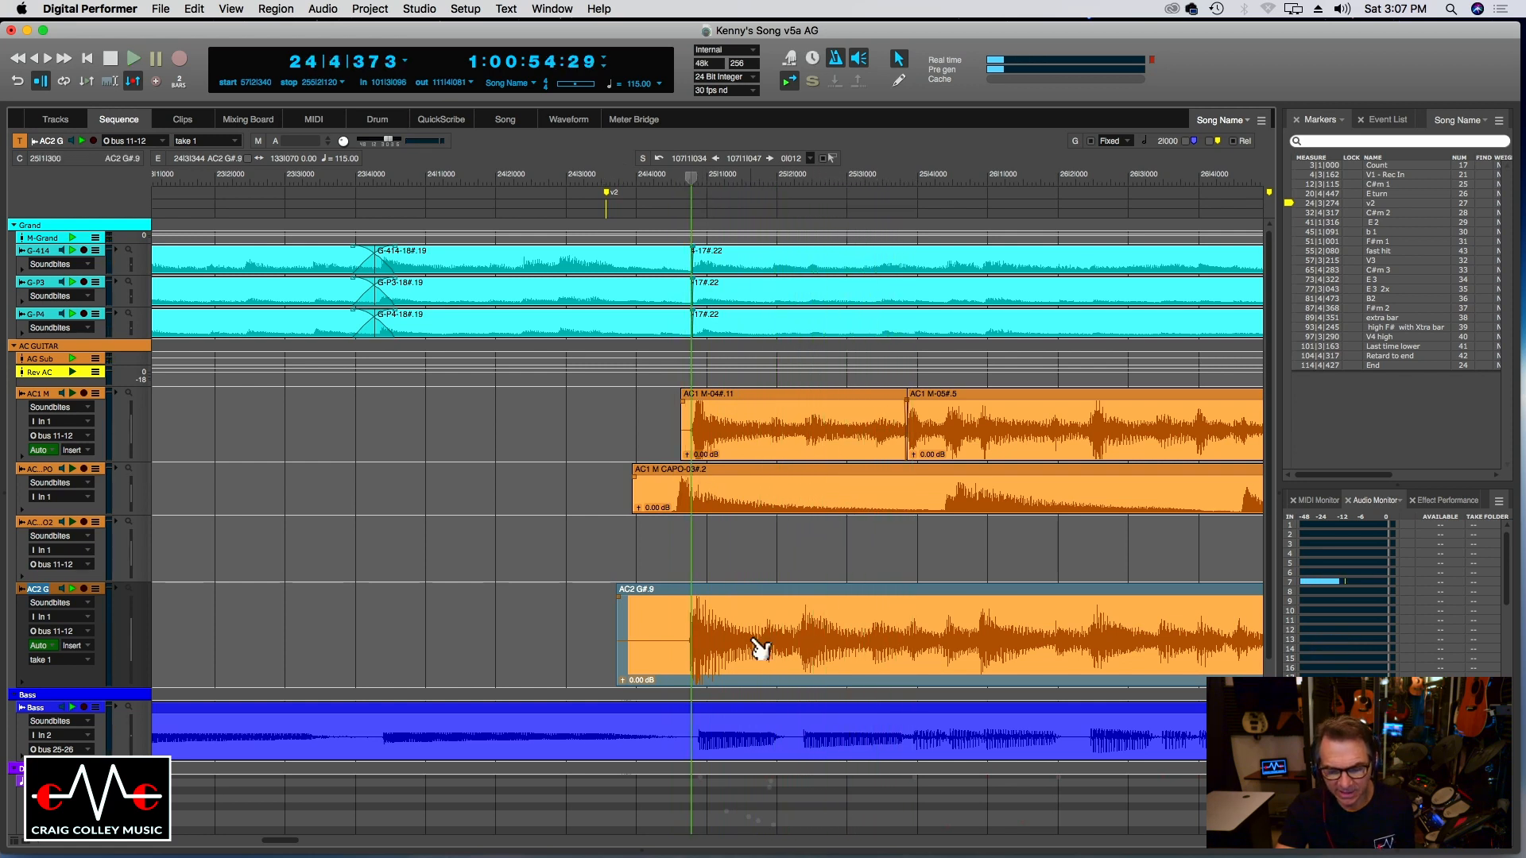
{"action": "key", "text": "super+bracketright"}
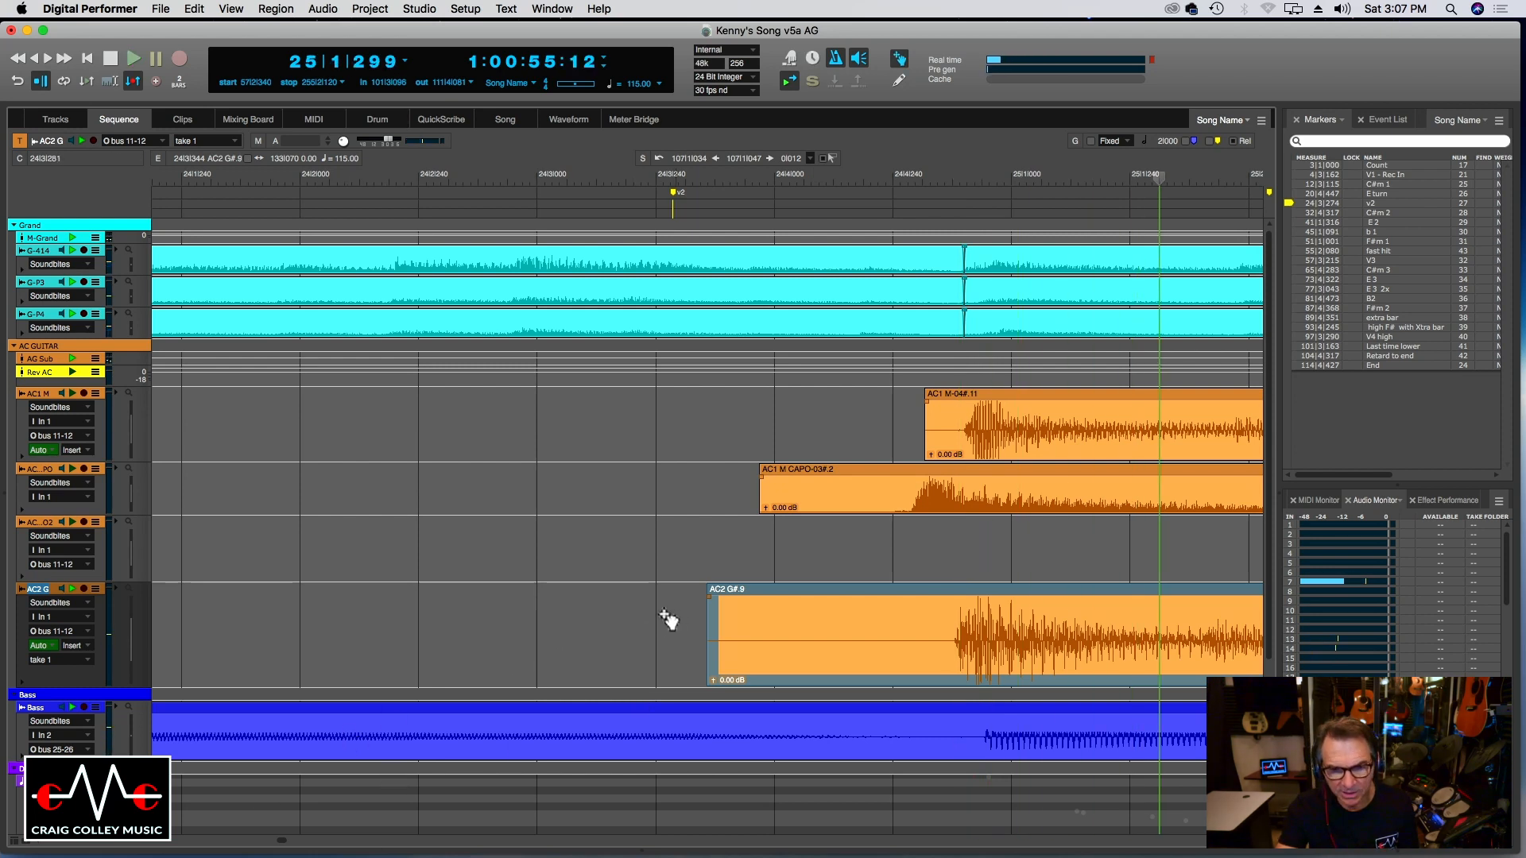
{"action": "scroll", "coordinate": [556, 628], "scroll_direction": "right", "scroll_amount": 5}
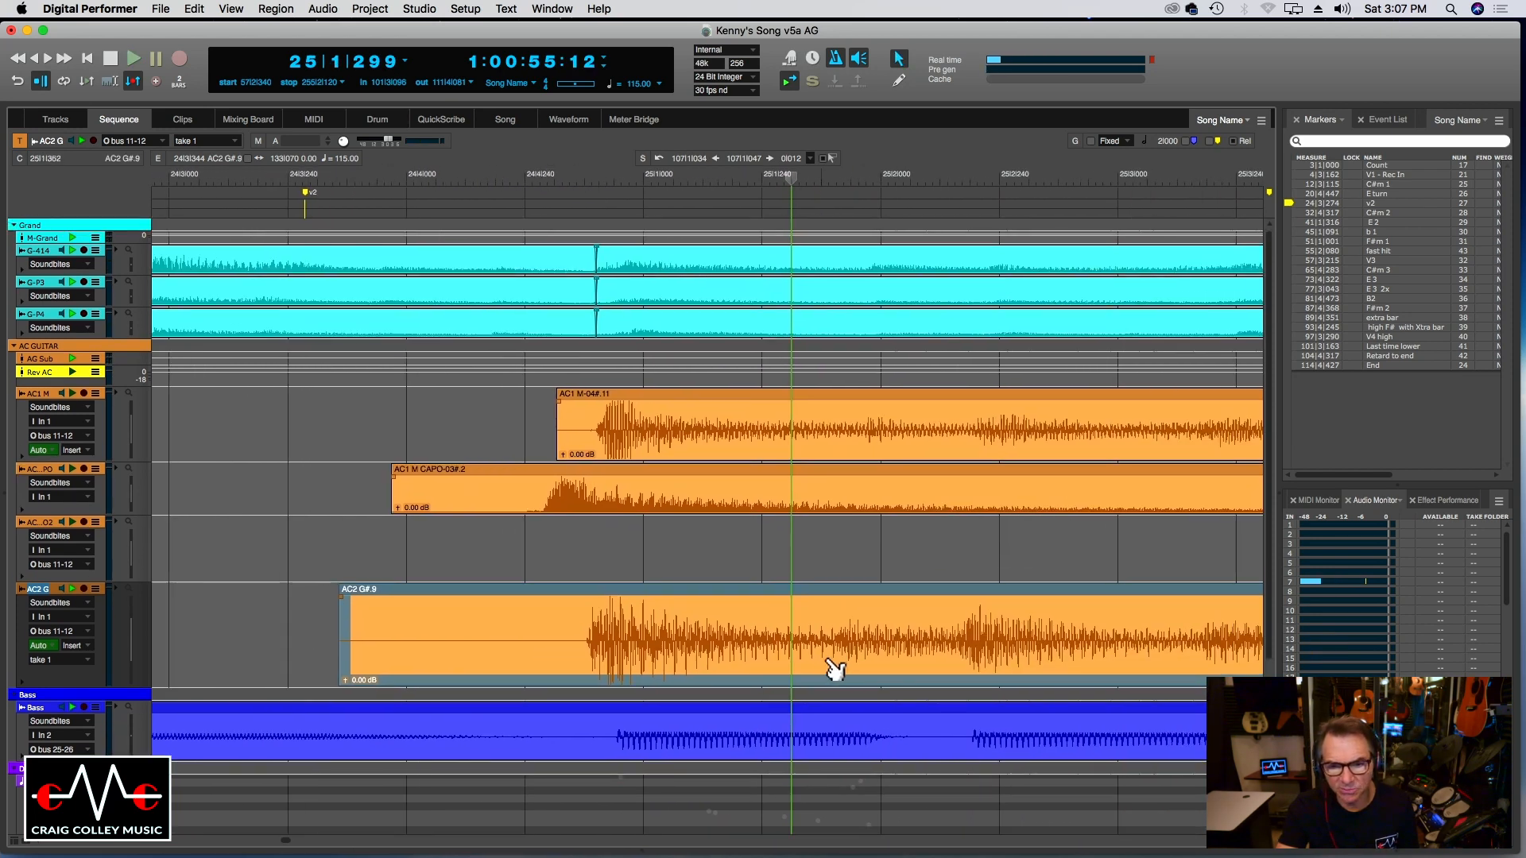
{"action": "left_click", "coordinate": [830, 659]}
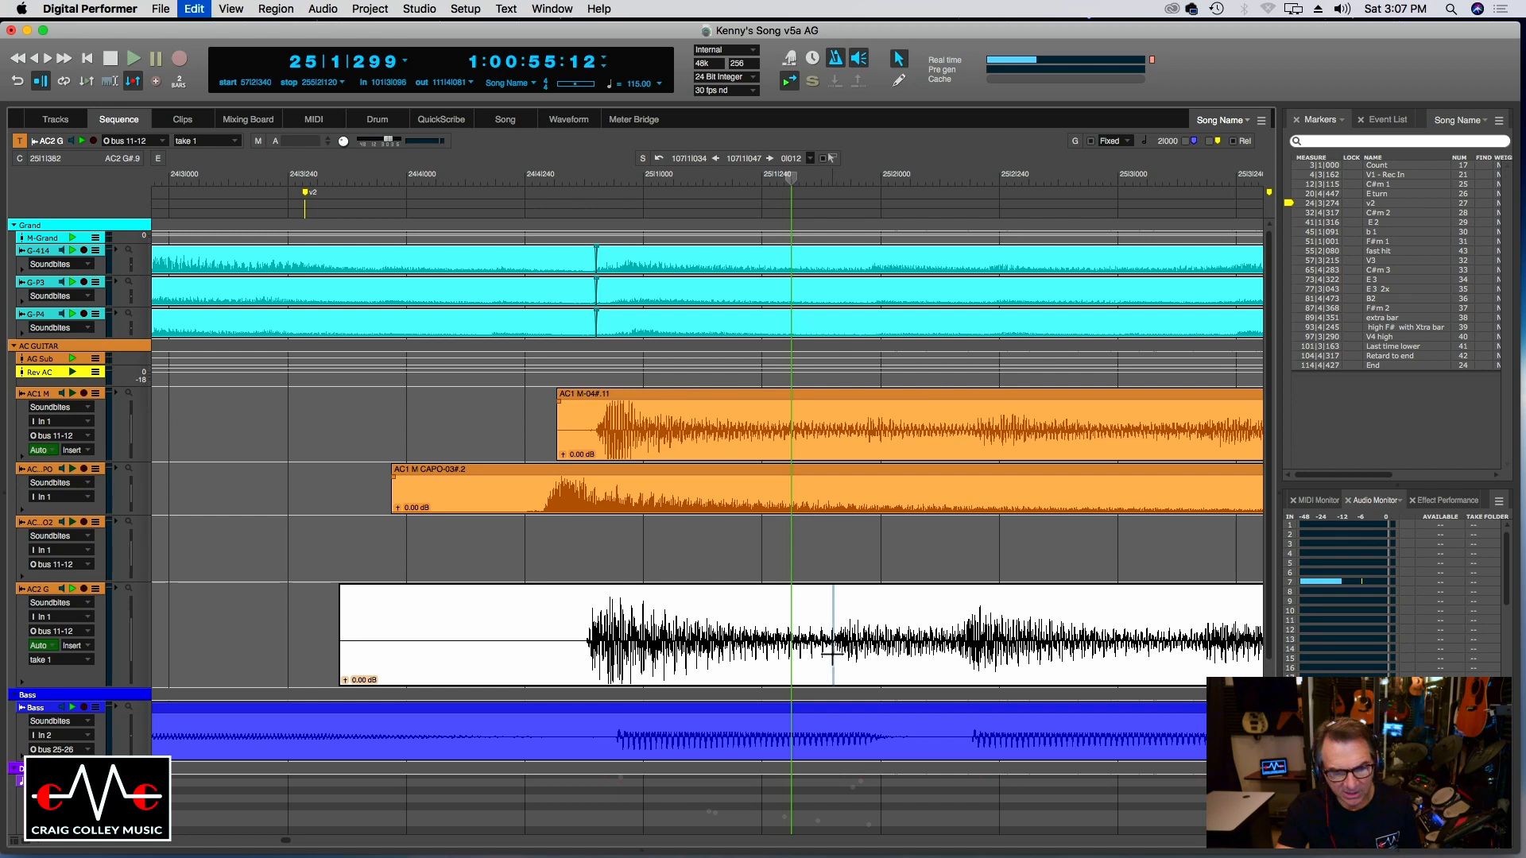
{"action": "key", "text": "super+y"}
{"action": "left_click_drag", "start_coordinate": [630, 655], "coordinate": [652, 659]}
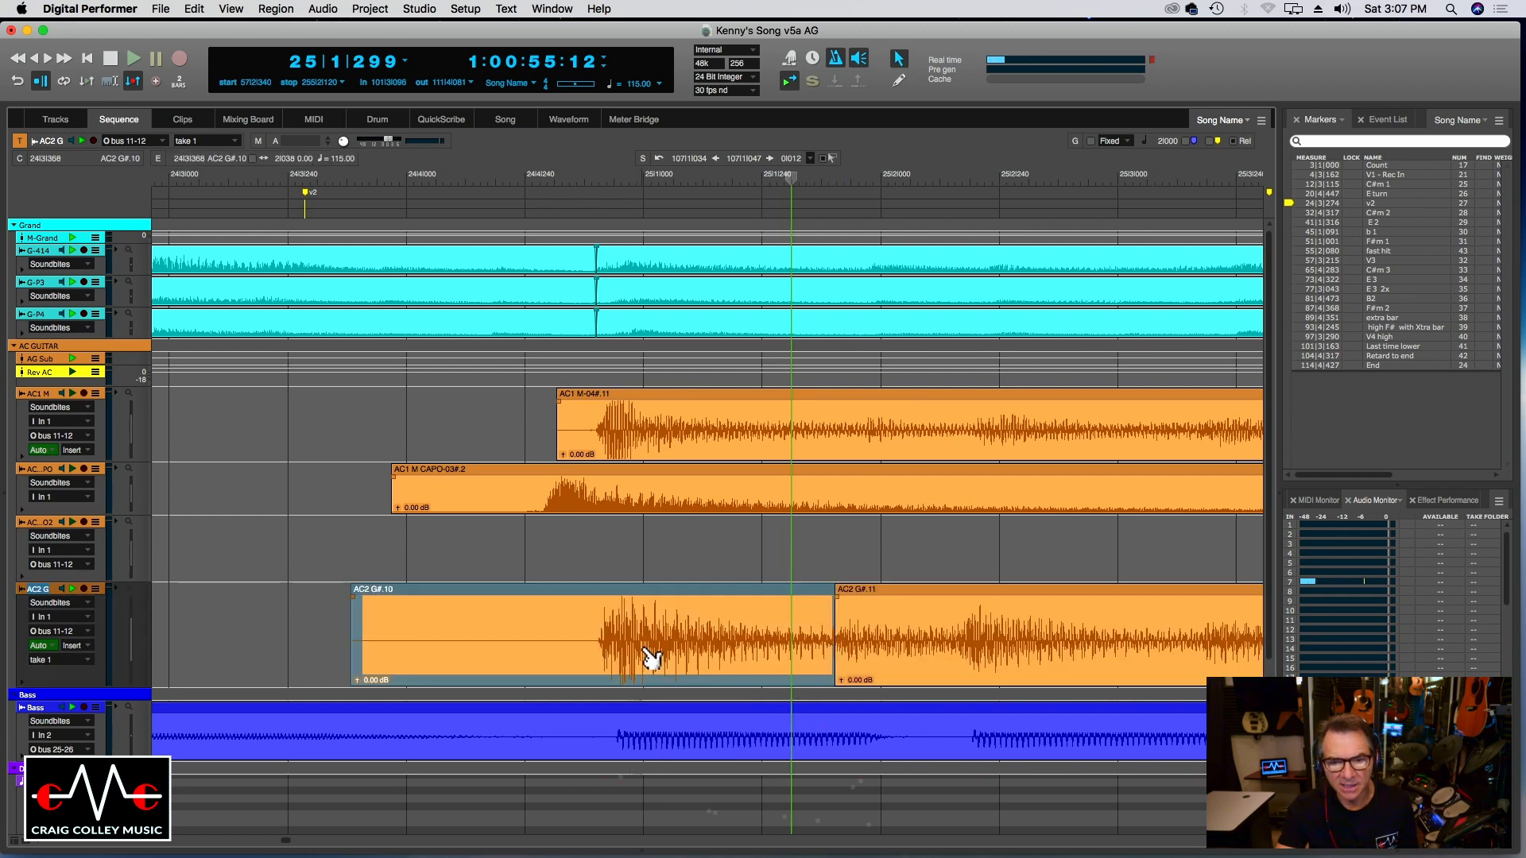
Replay the verse 2 entry and trim the start of the first AC2 G part to 24|4|277.
{"action": "left_click", "coordinate": [556, 183]}
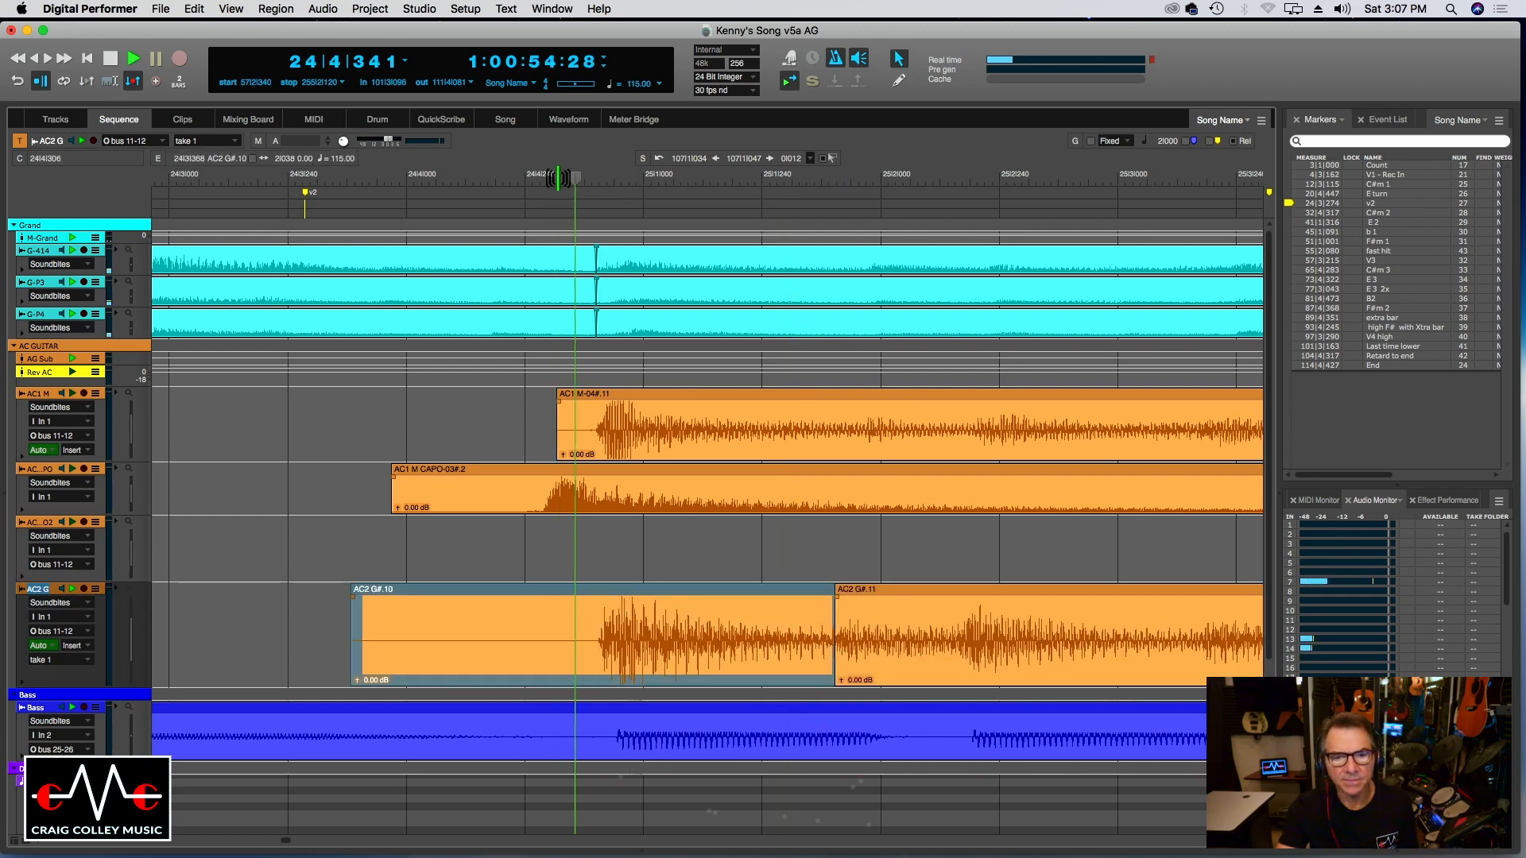
{"action": "left_click", "coordinate": [256, 184]}
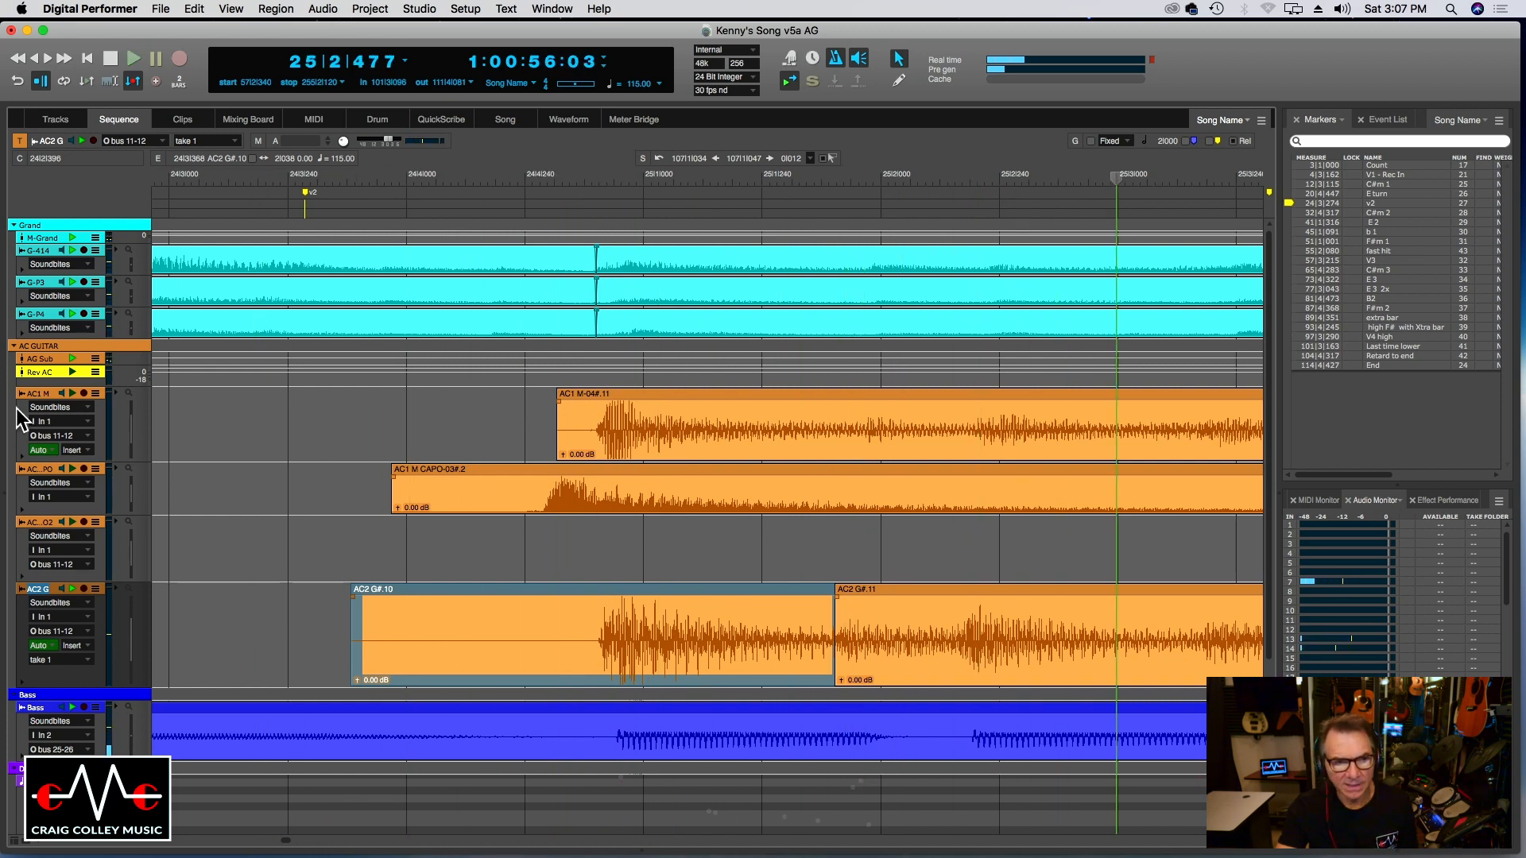
{"action": "left_click", "coordinate": [357, 178]}
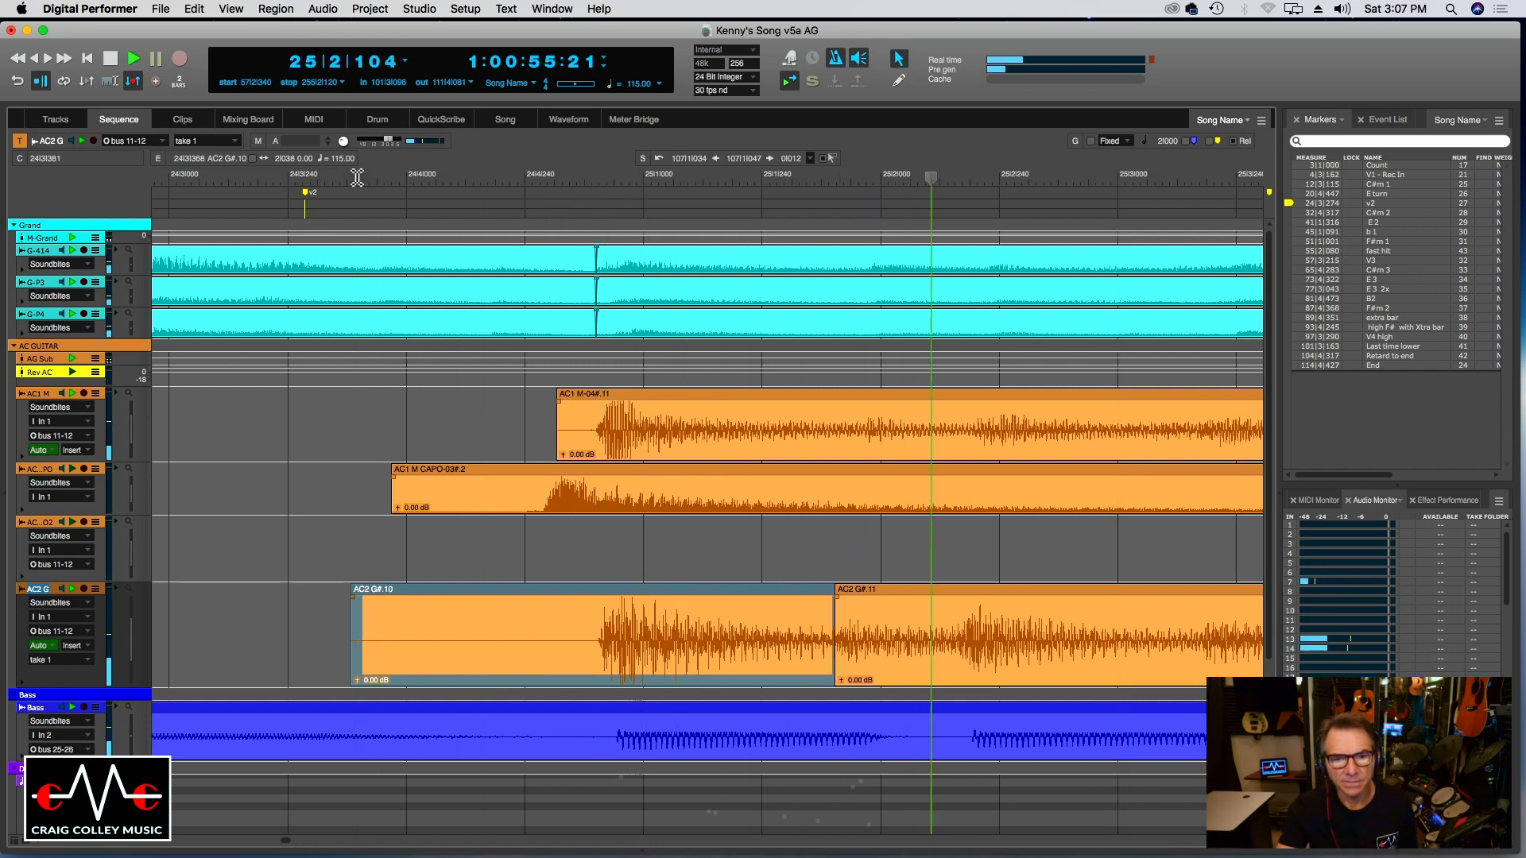
{"action": "key", "text": "super+bracketleft"}
{"action": "key", "text": "super+bracketleft"}
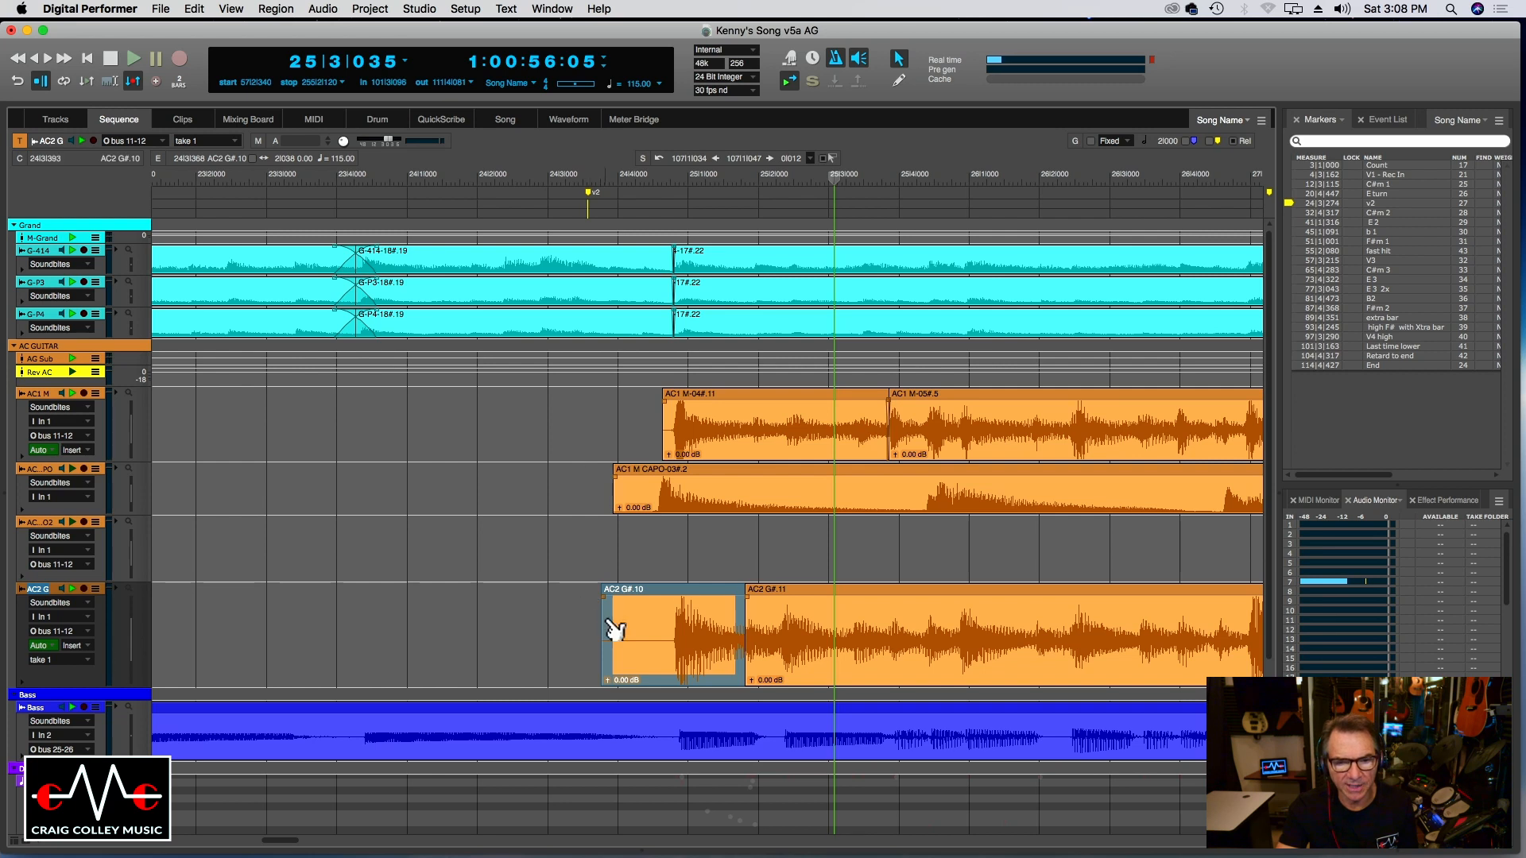
{"action": "left_click_drag", "start_coordinate": [603, 618], "coordinate": [657, 617]}
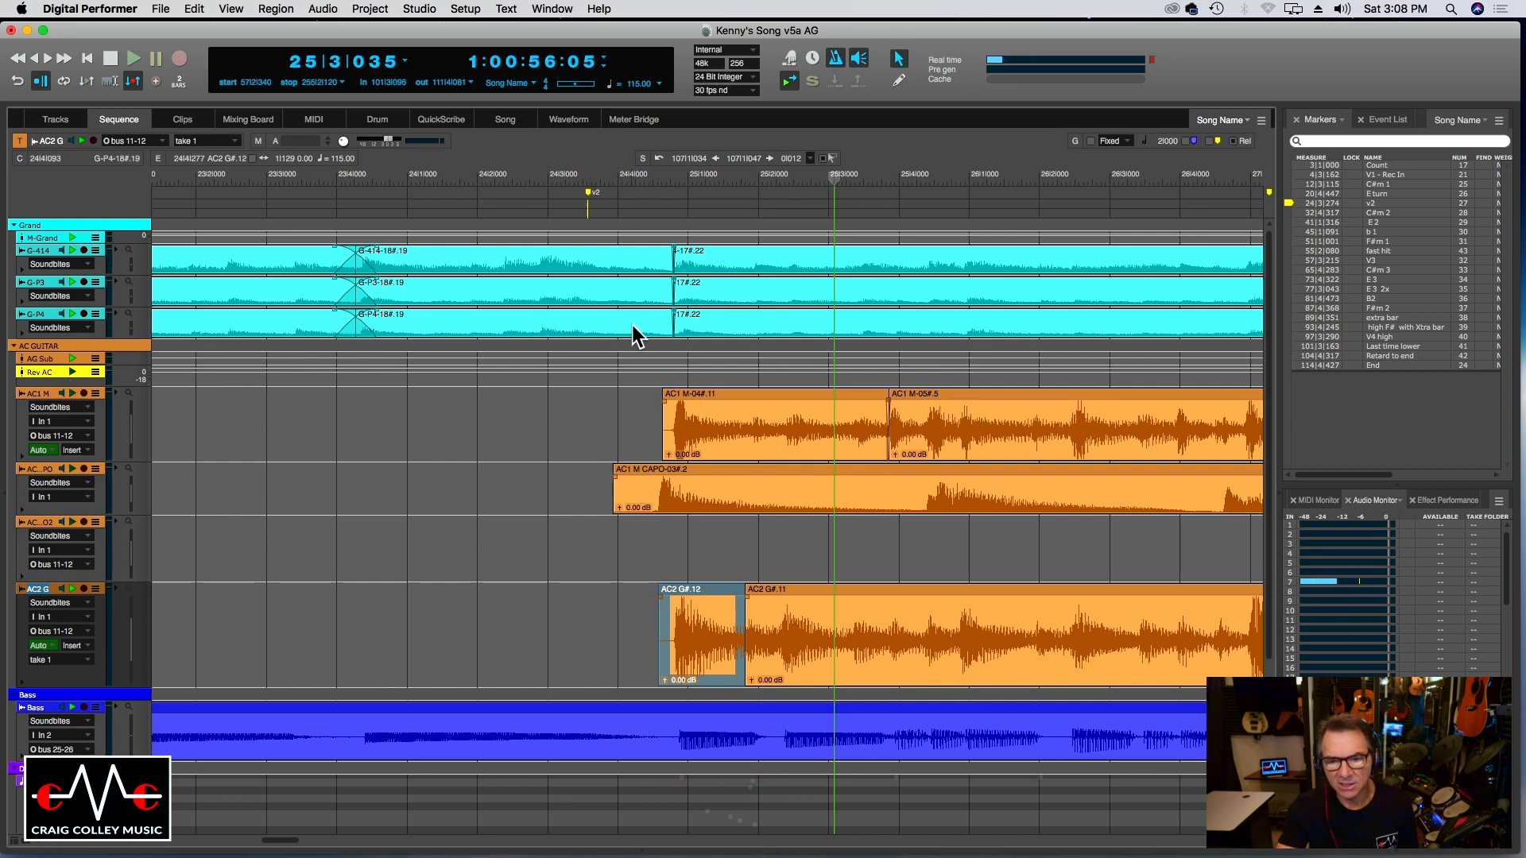
Play the song on through verse 2, show the effect performance monitor and slightly reduce the AC1 M track height.
{"action": "key", "text": "space"}
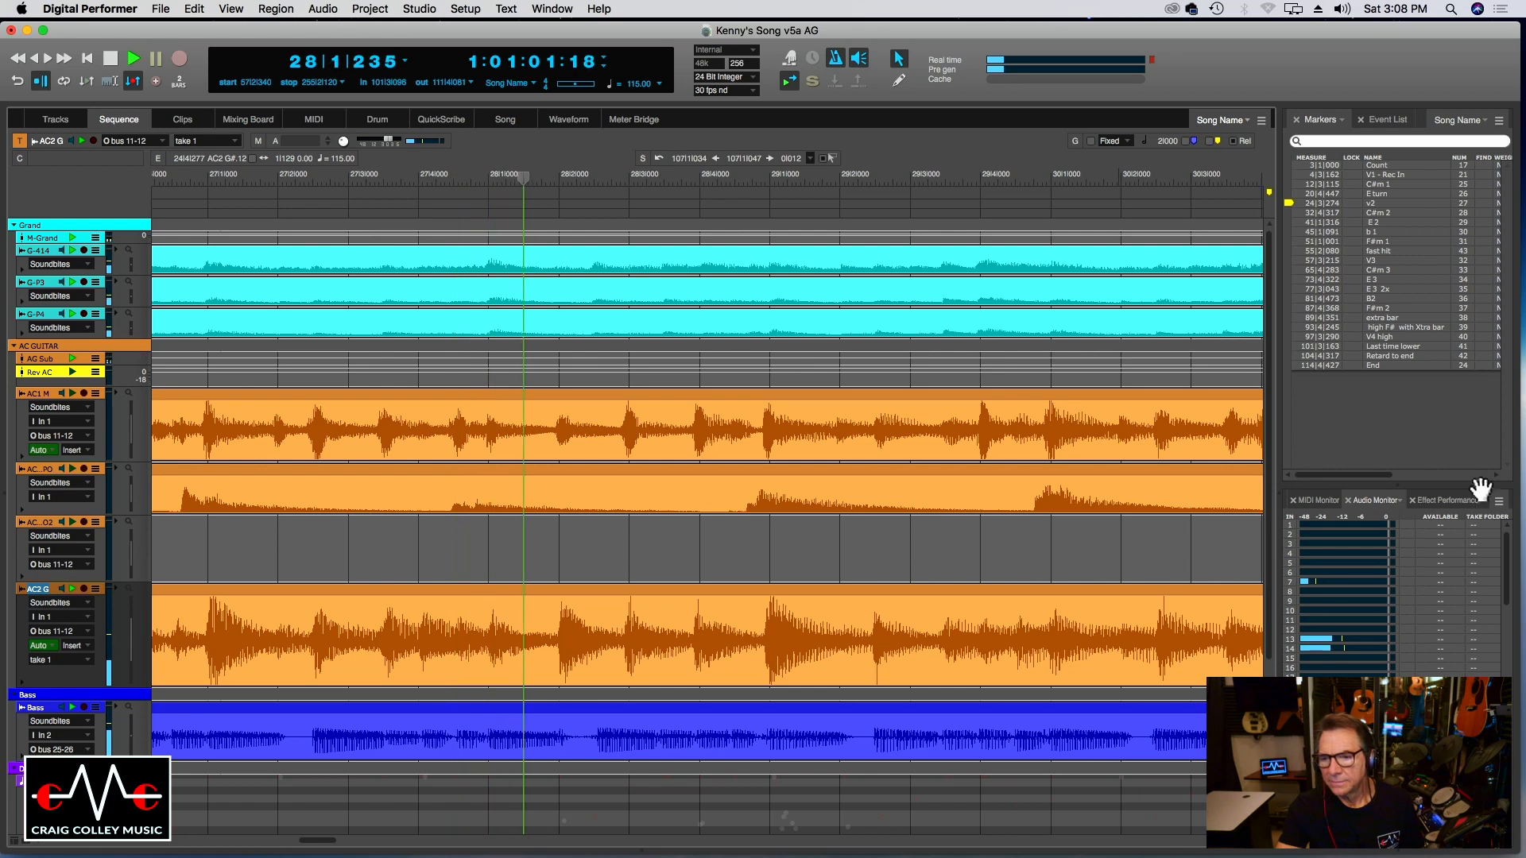
{"action": "left_click", "coordinate": [1435, 501]}
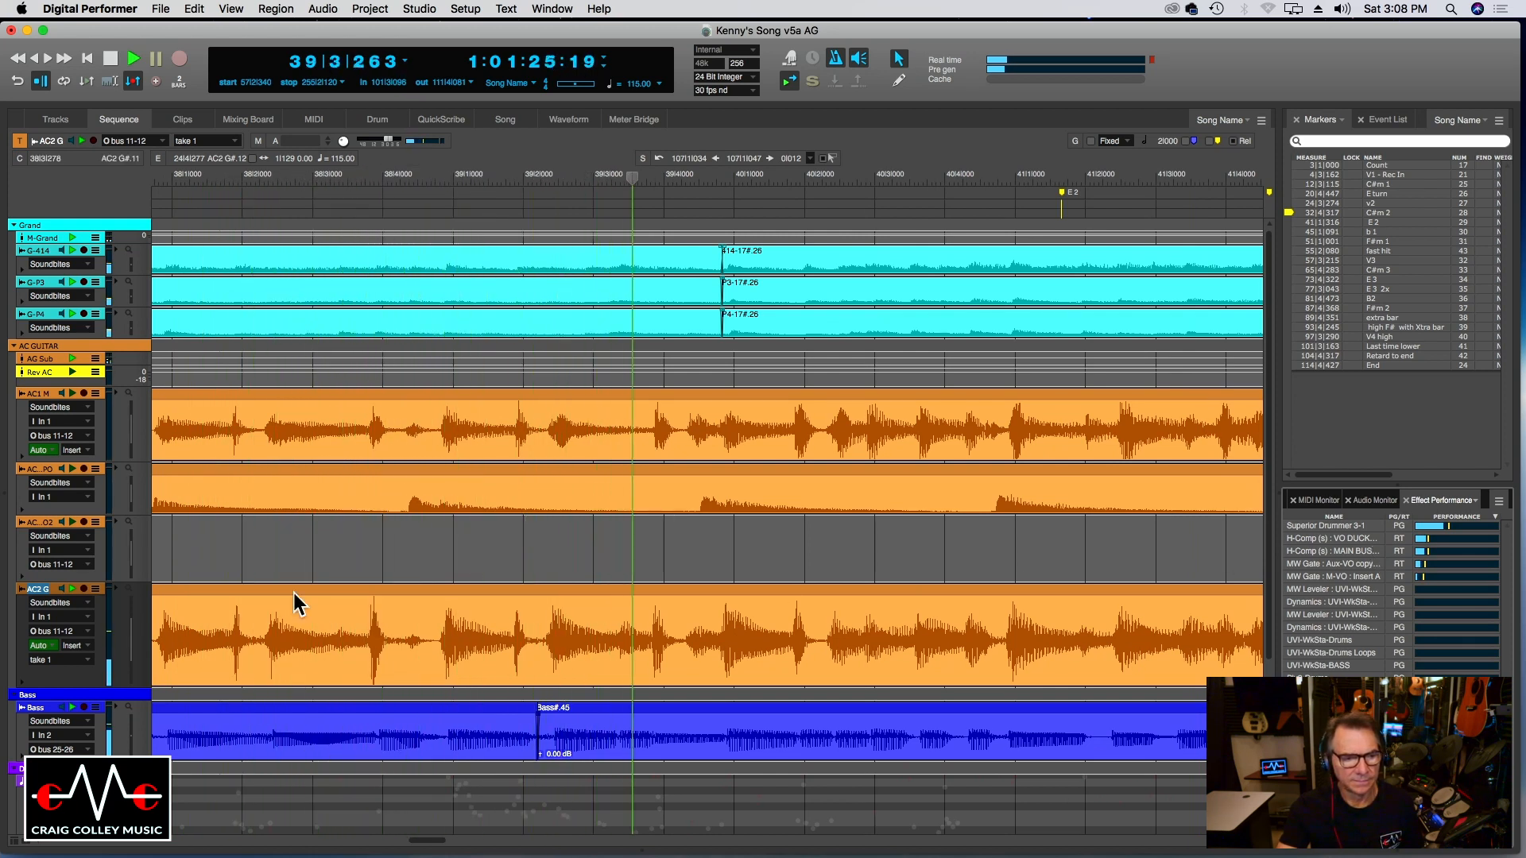
{"action": "left_click_drag", "start_coordinate": [87, 461], "coordinate": [88, 443]}
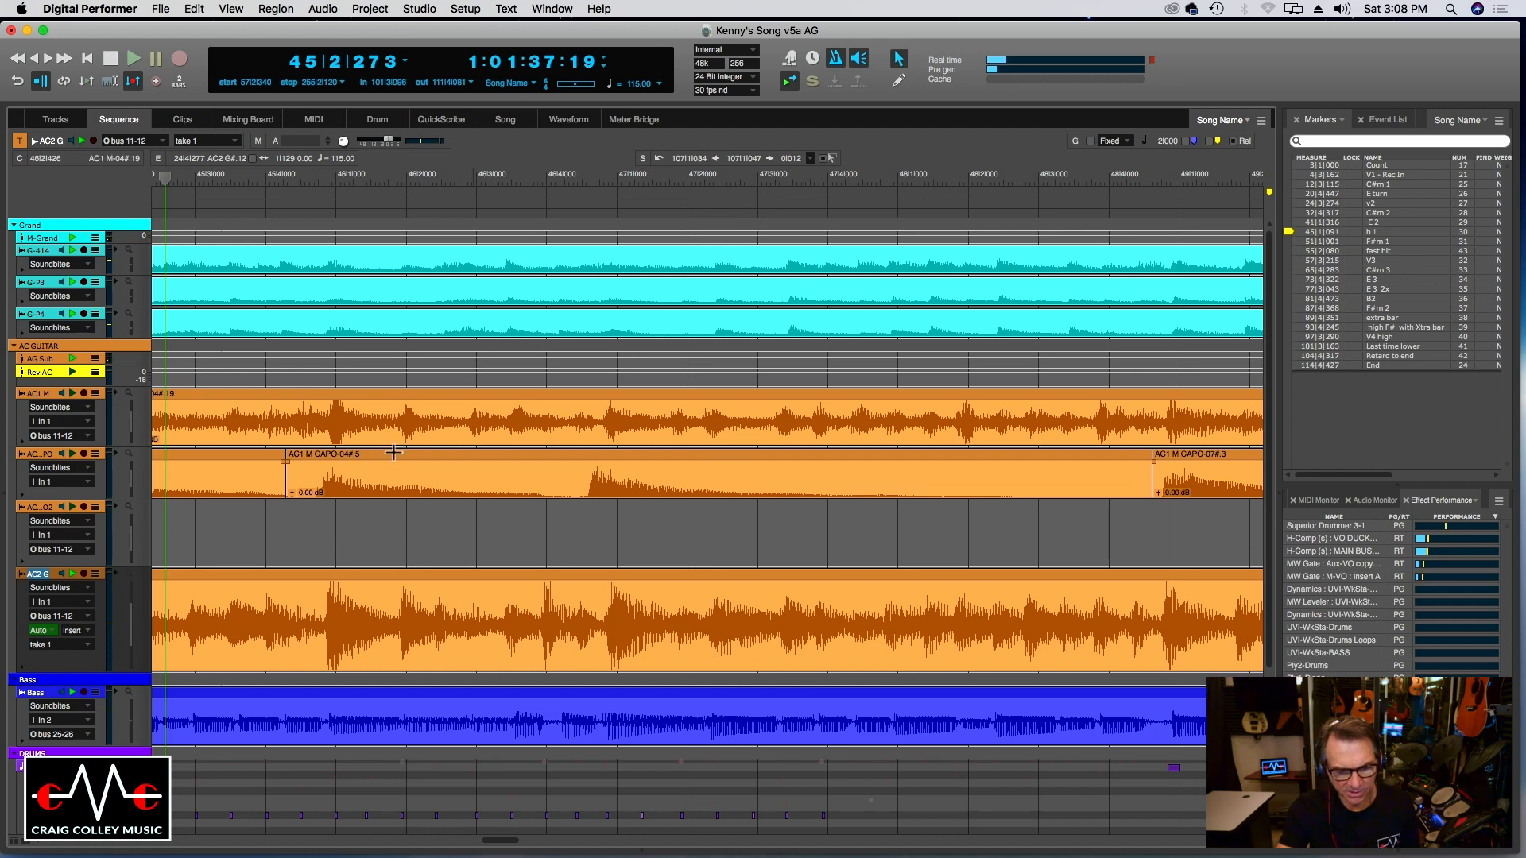
Play AC2 G around measure 44, split it at 44|1|354 and 44|4|135, and shift the middle part to start at 44|1|392.
{"action": "left_click_drag", "start_coordinate": [388, 457], "coordinate": [1049, 433]}
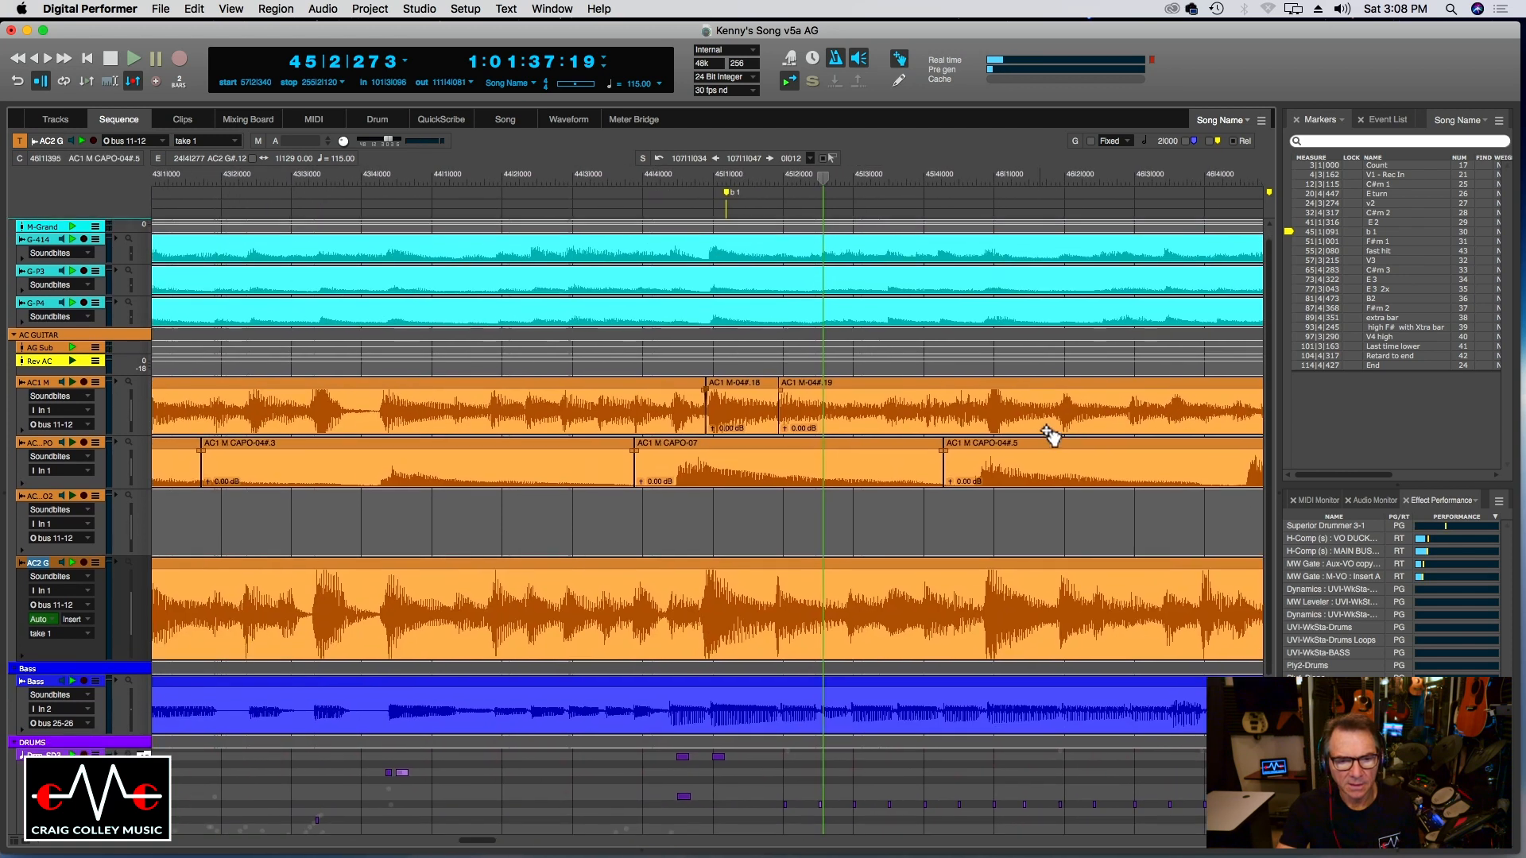
{"action": "left_click", "coordinate": [445, 179]}
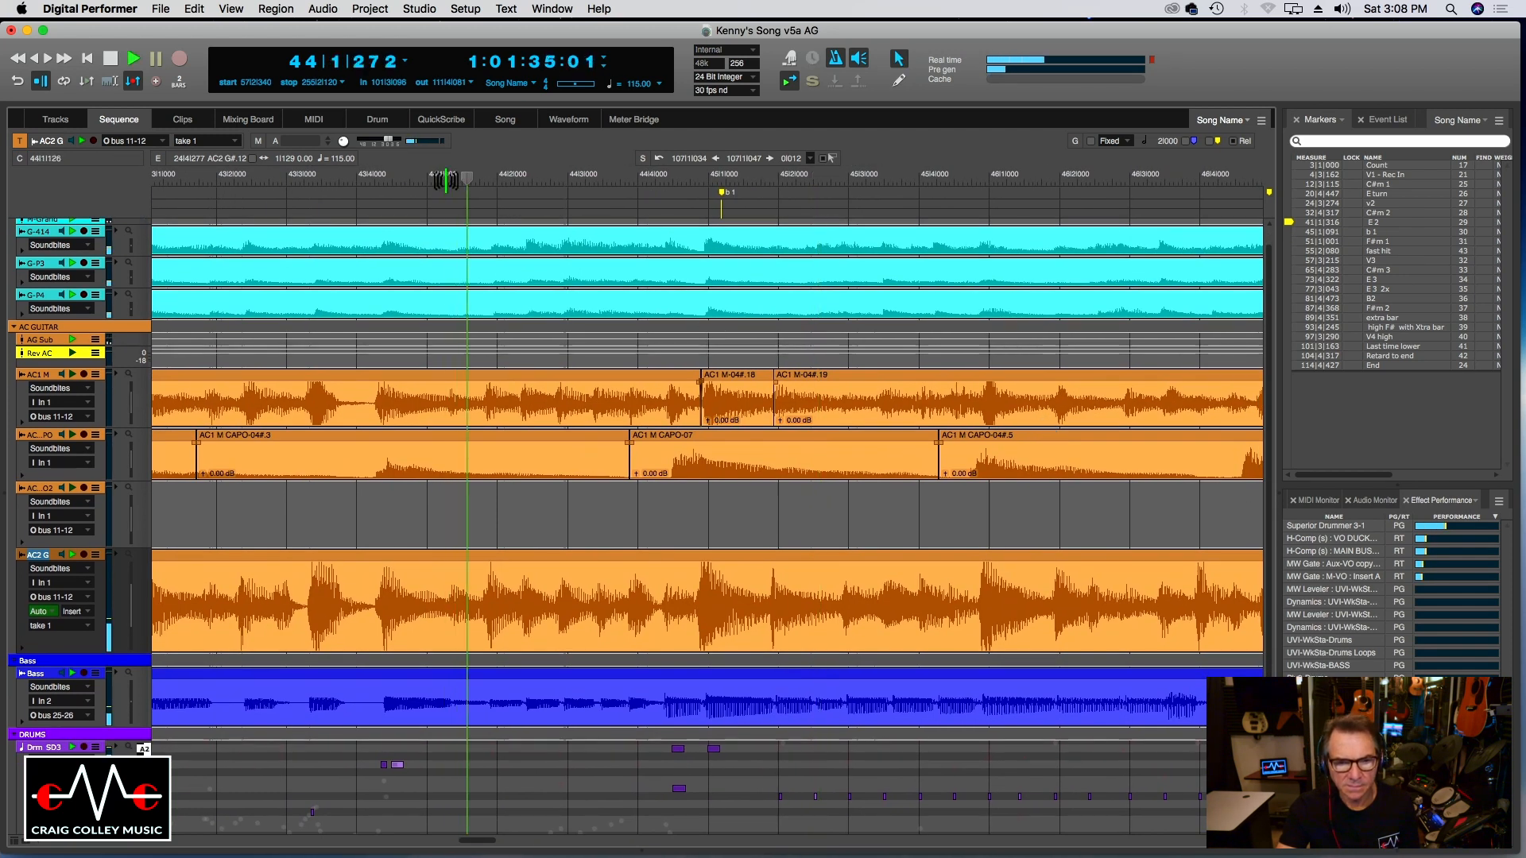
{"action": "left_click", "coordinate": [524, 180]}
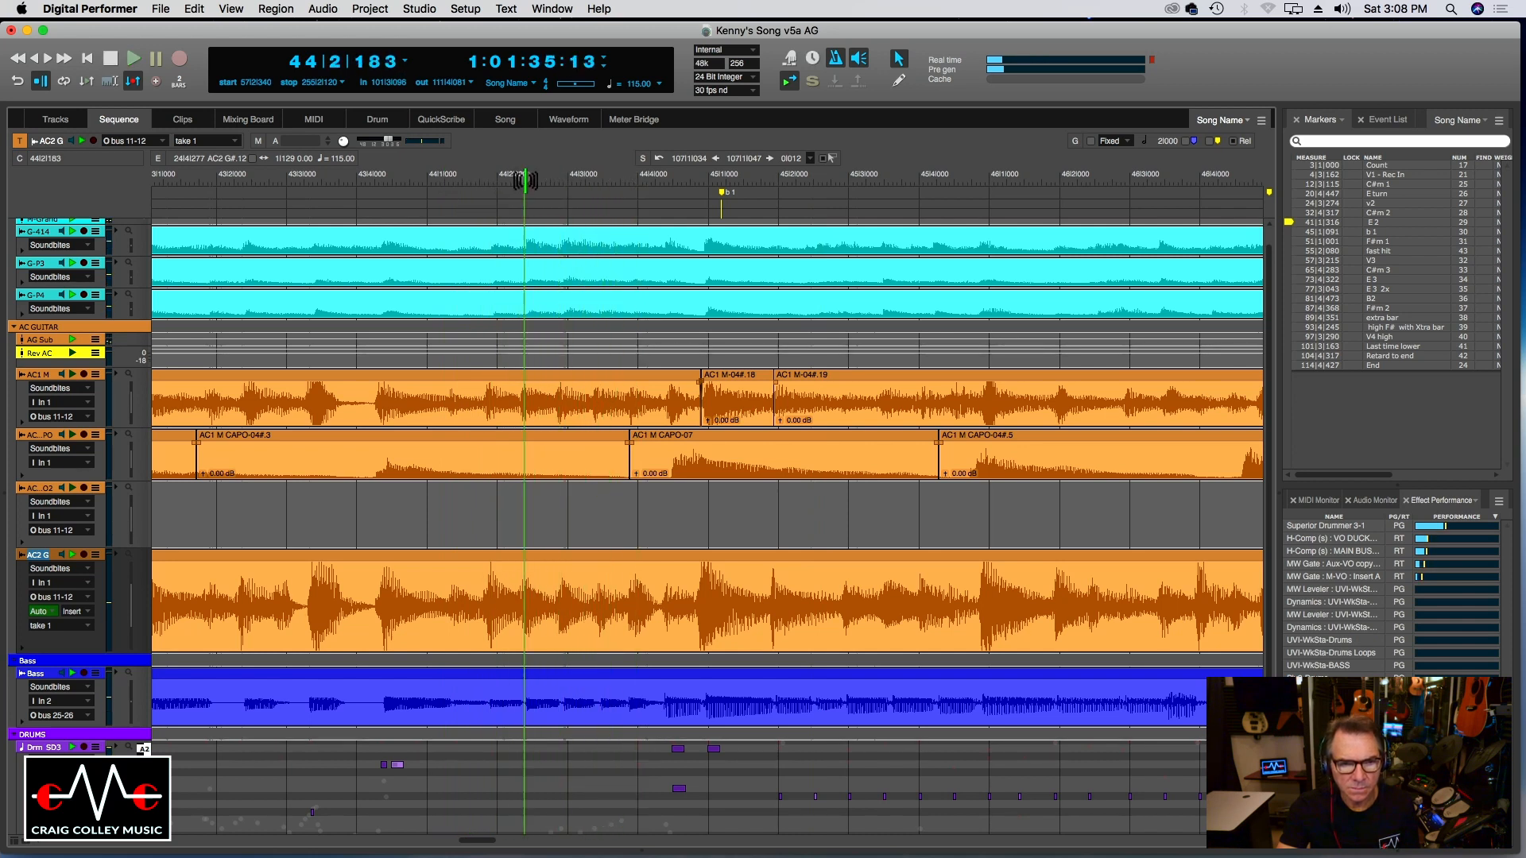
{"action": "left_click", "coordinate": [486, 634]}
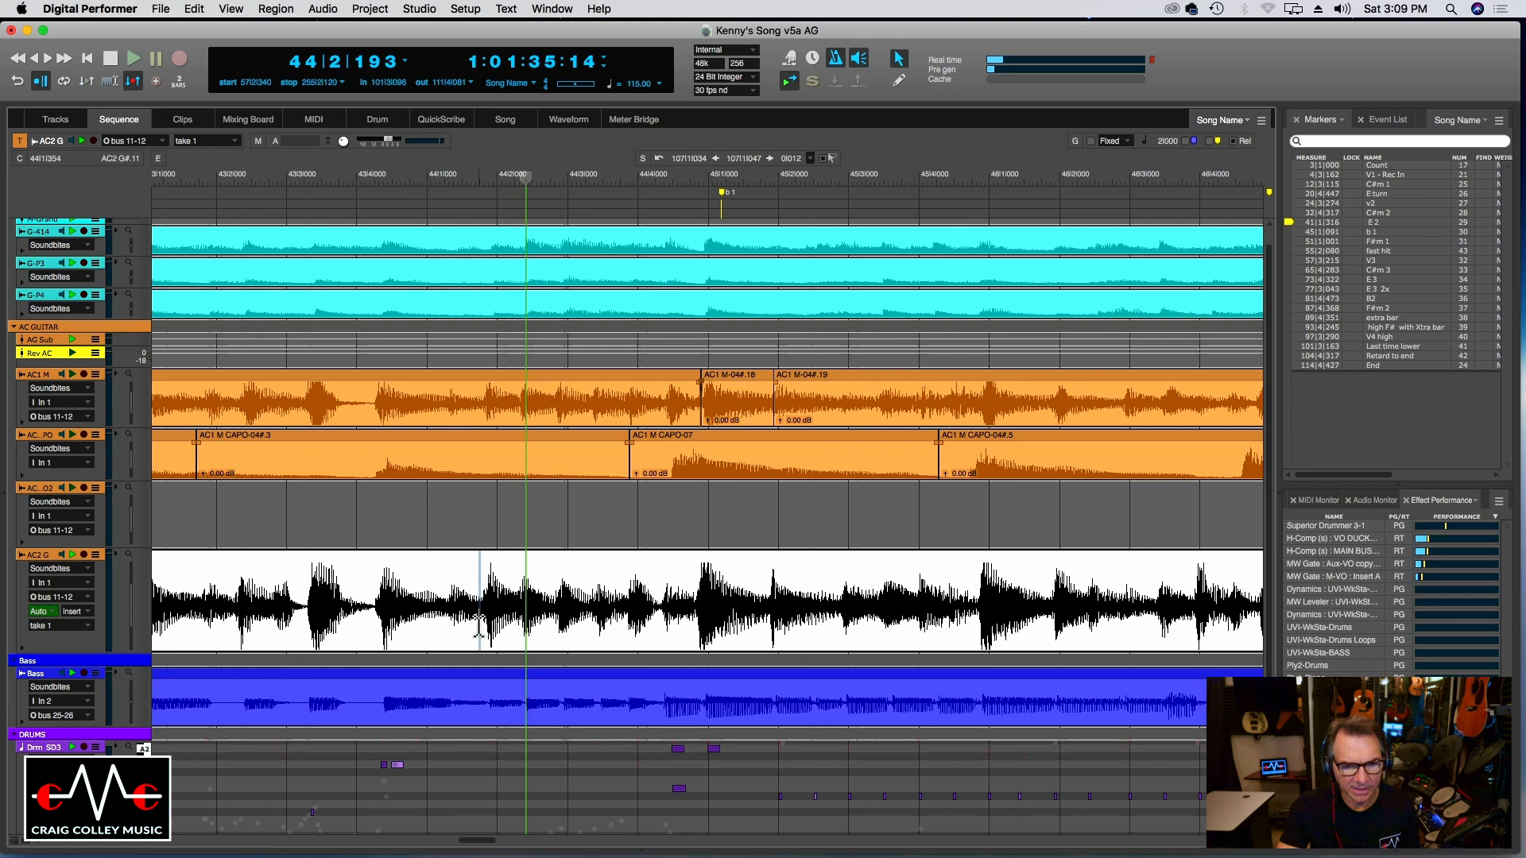
{"action": "key", "text": "super+y"}
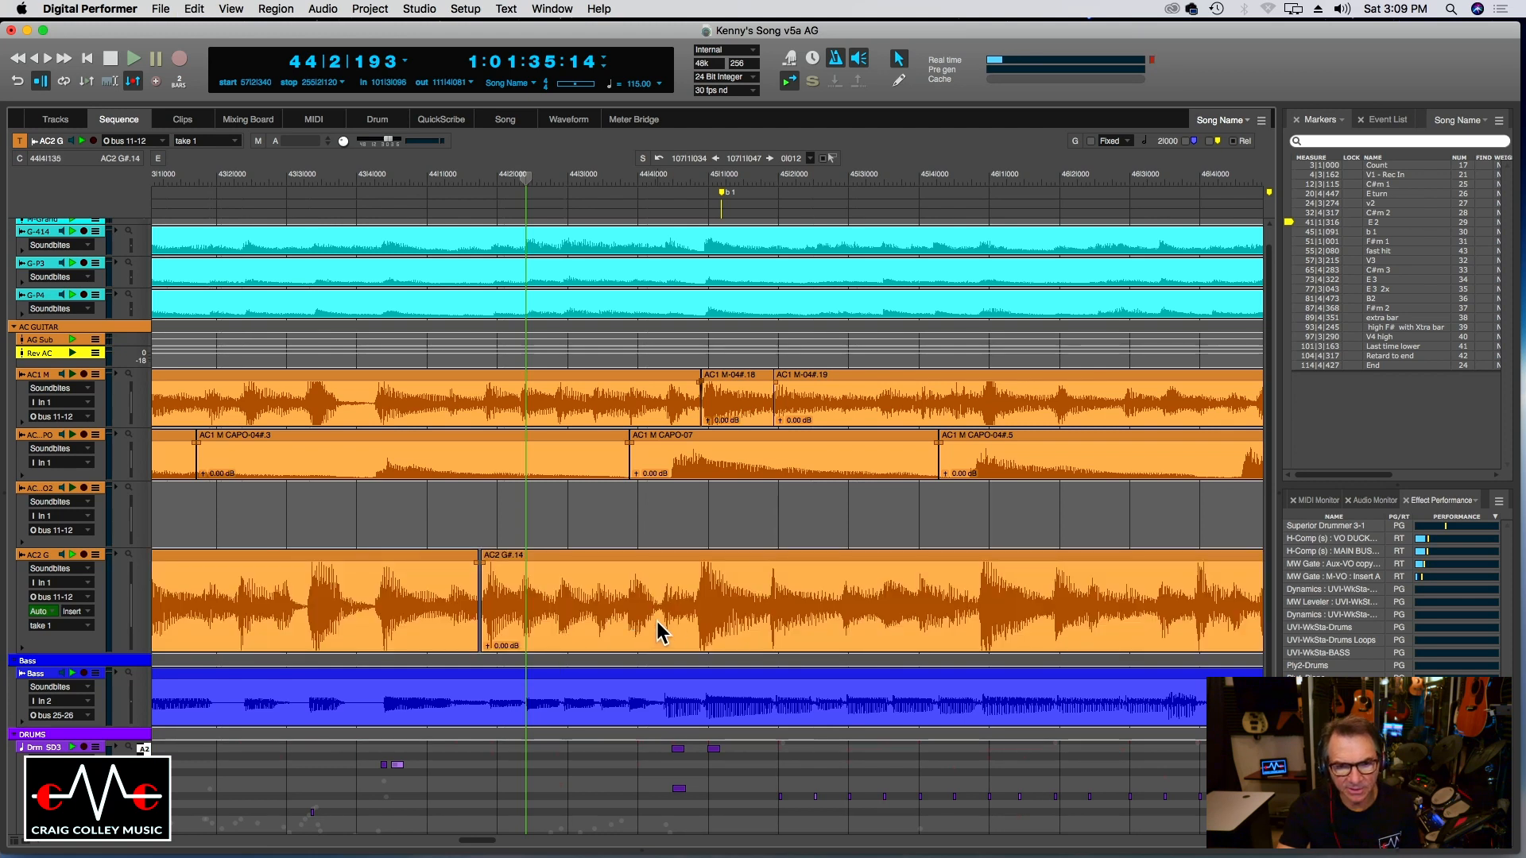
{"action": "left_click", "coordinate": [658, 628]}
{"action": "key", "text": "super+y"}
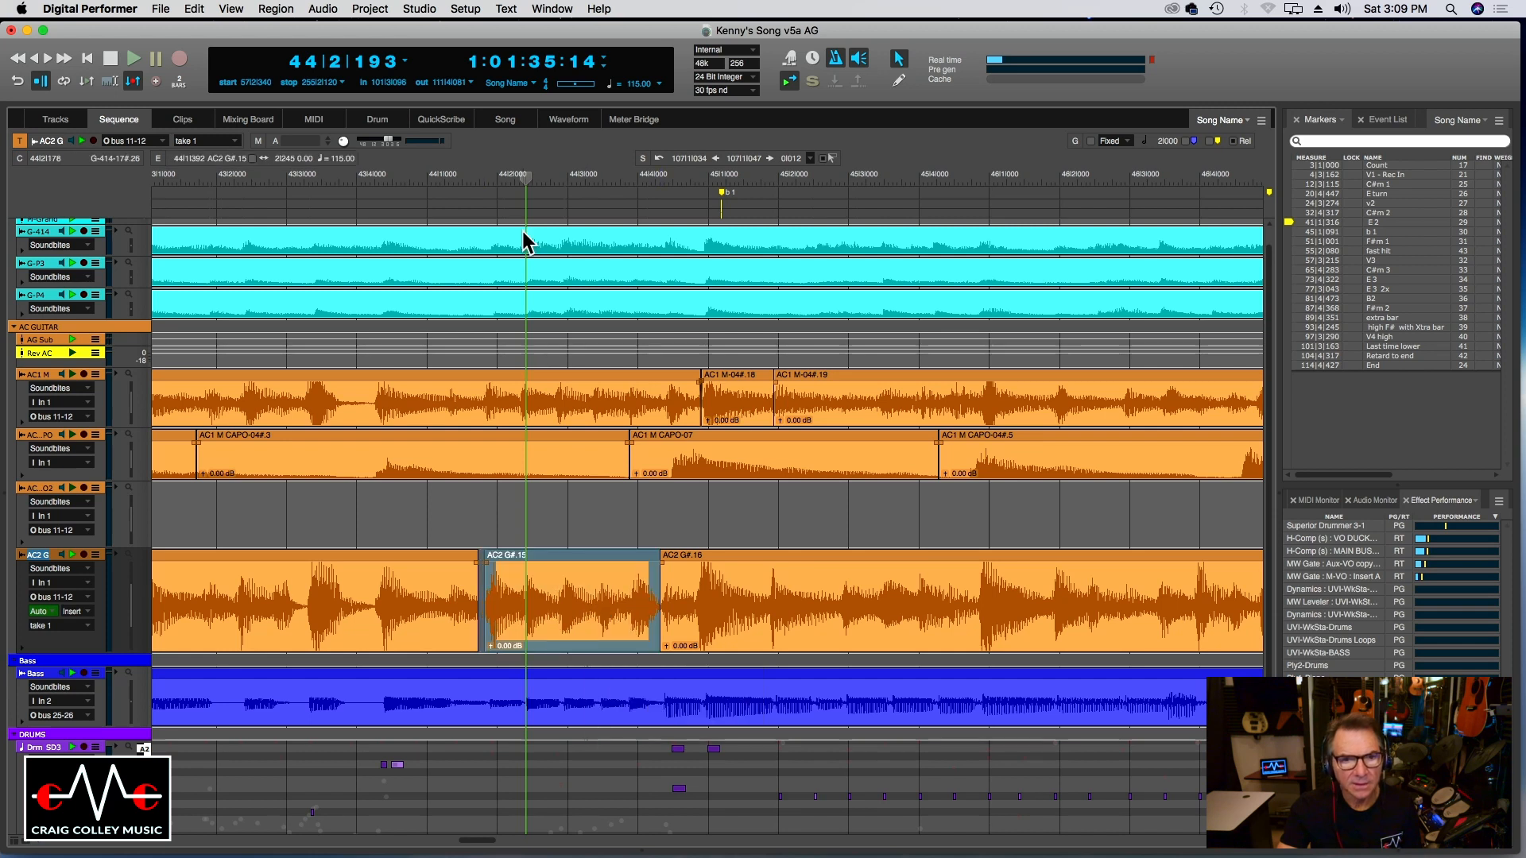
Try shifting the middle AC2 G part in measure 44 to start at 44|1|408 and at 44|1|430, replaying it each time.
{"action": "left_click", "coordinate": [484, 181]}
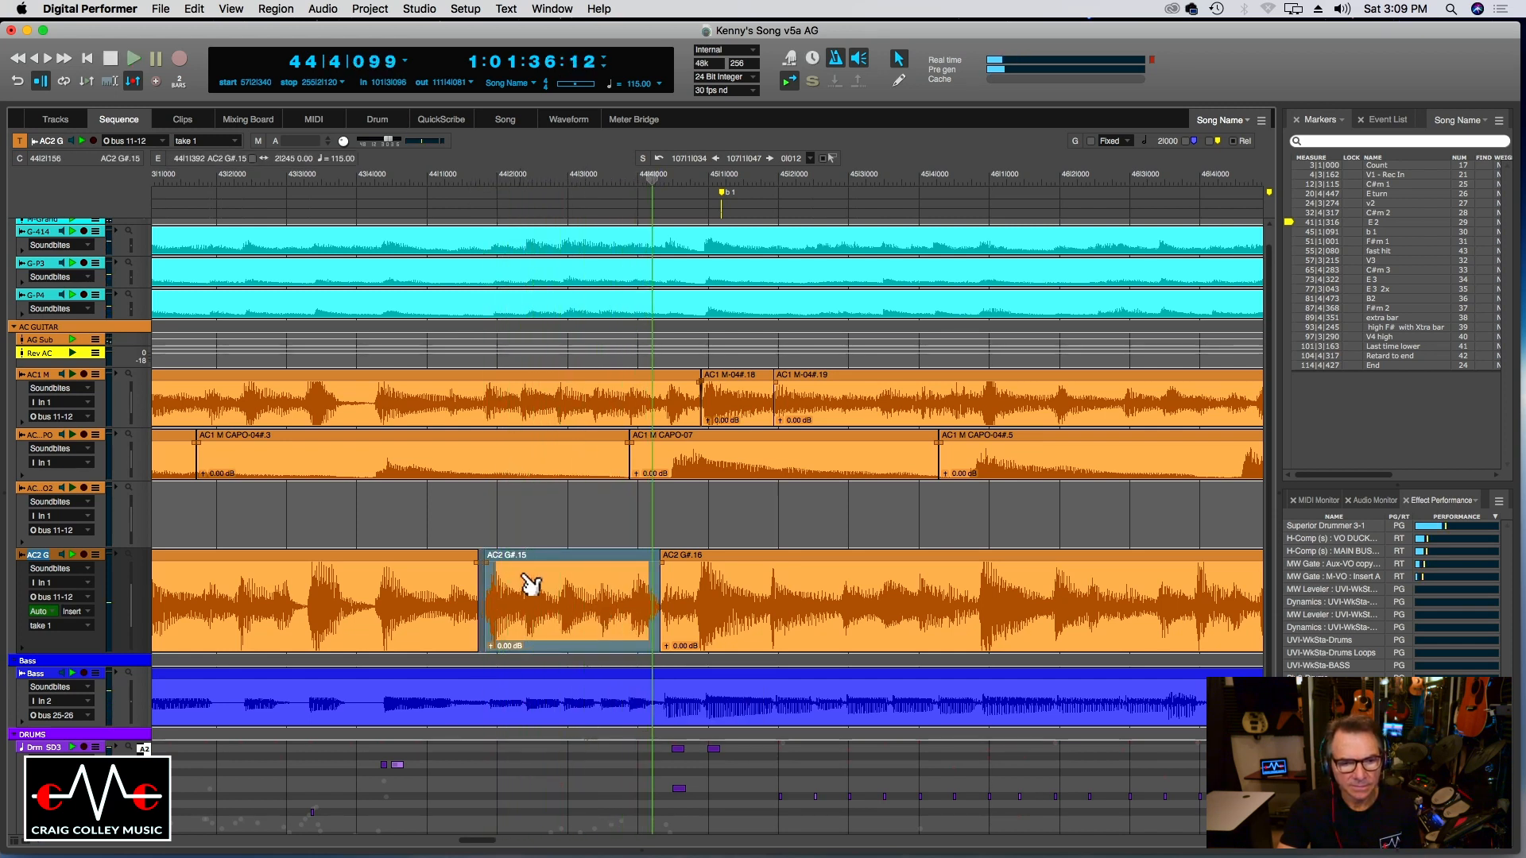
{"action": "left_click_drag", "start_coordinate": [528, 584], "coordinate": [531, 585]}
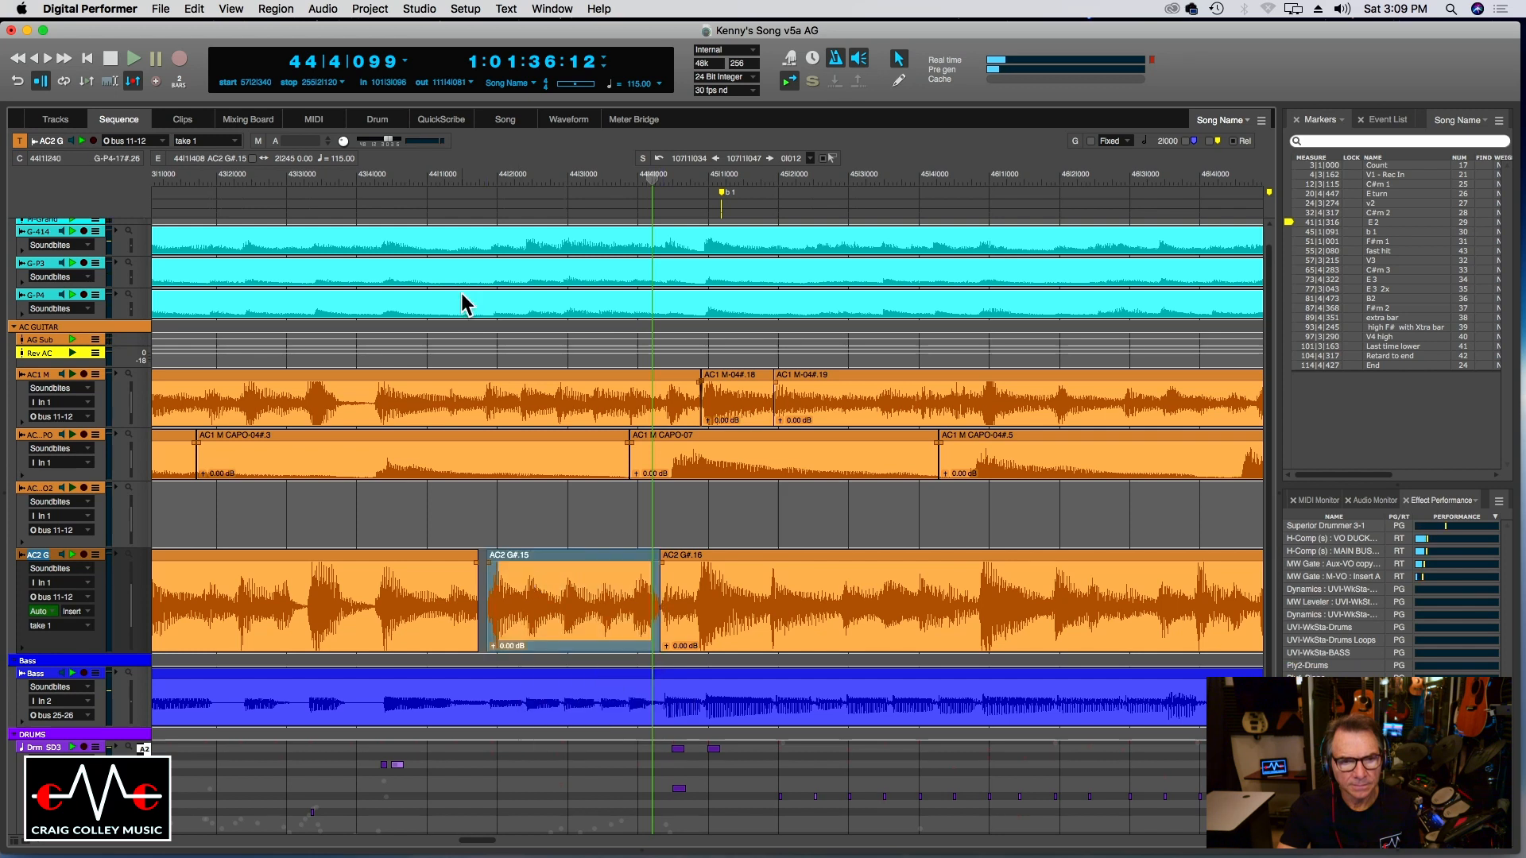
{"action": "left_click", "coordinate": [410, 176]}
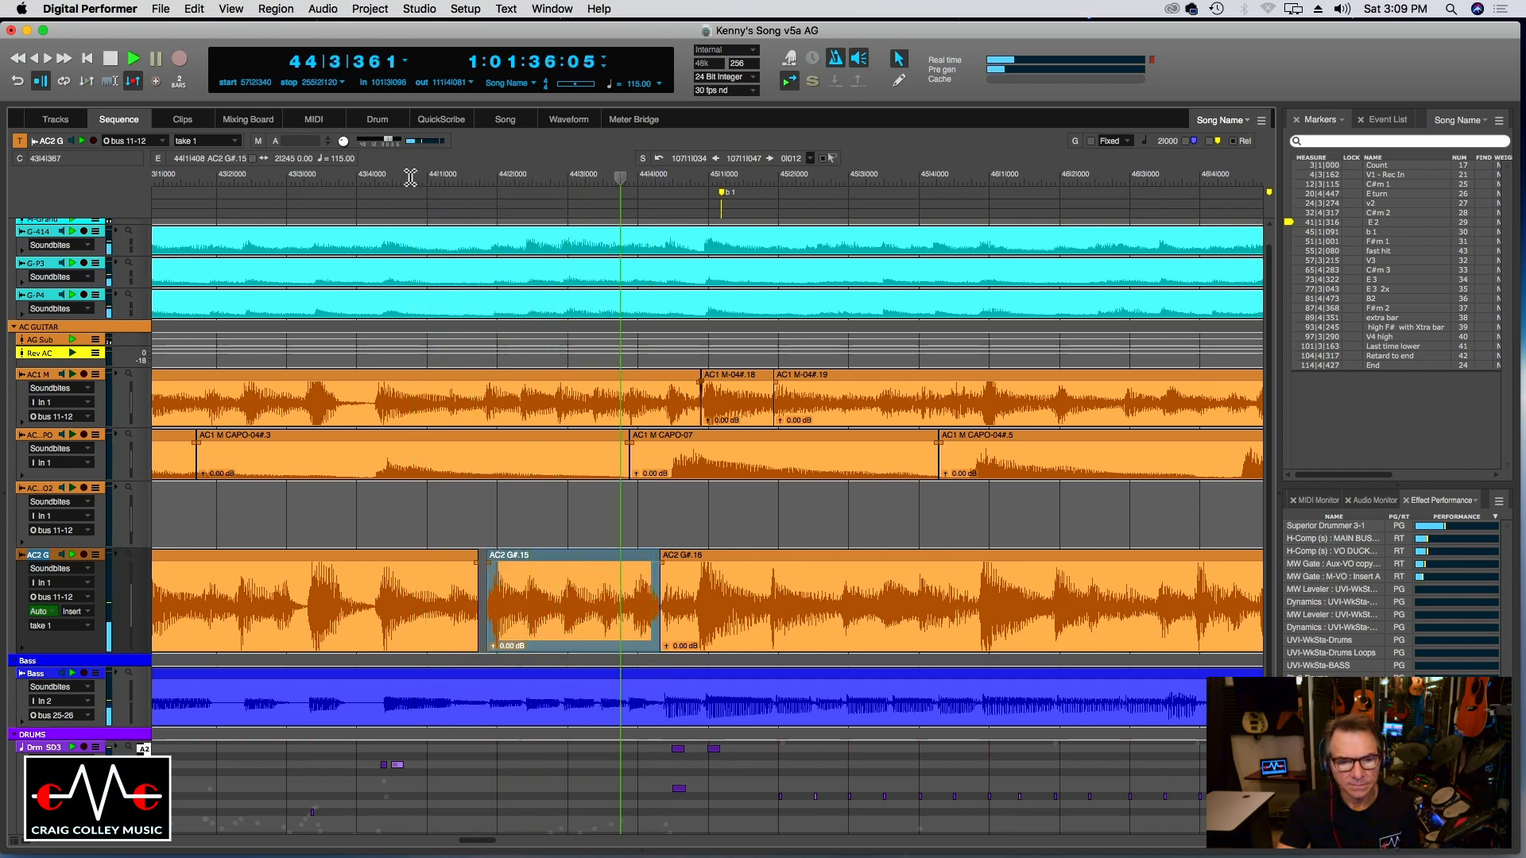
{"action": "key", "text": "super+z"}
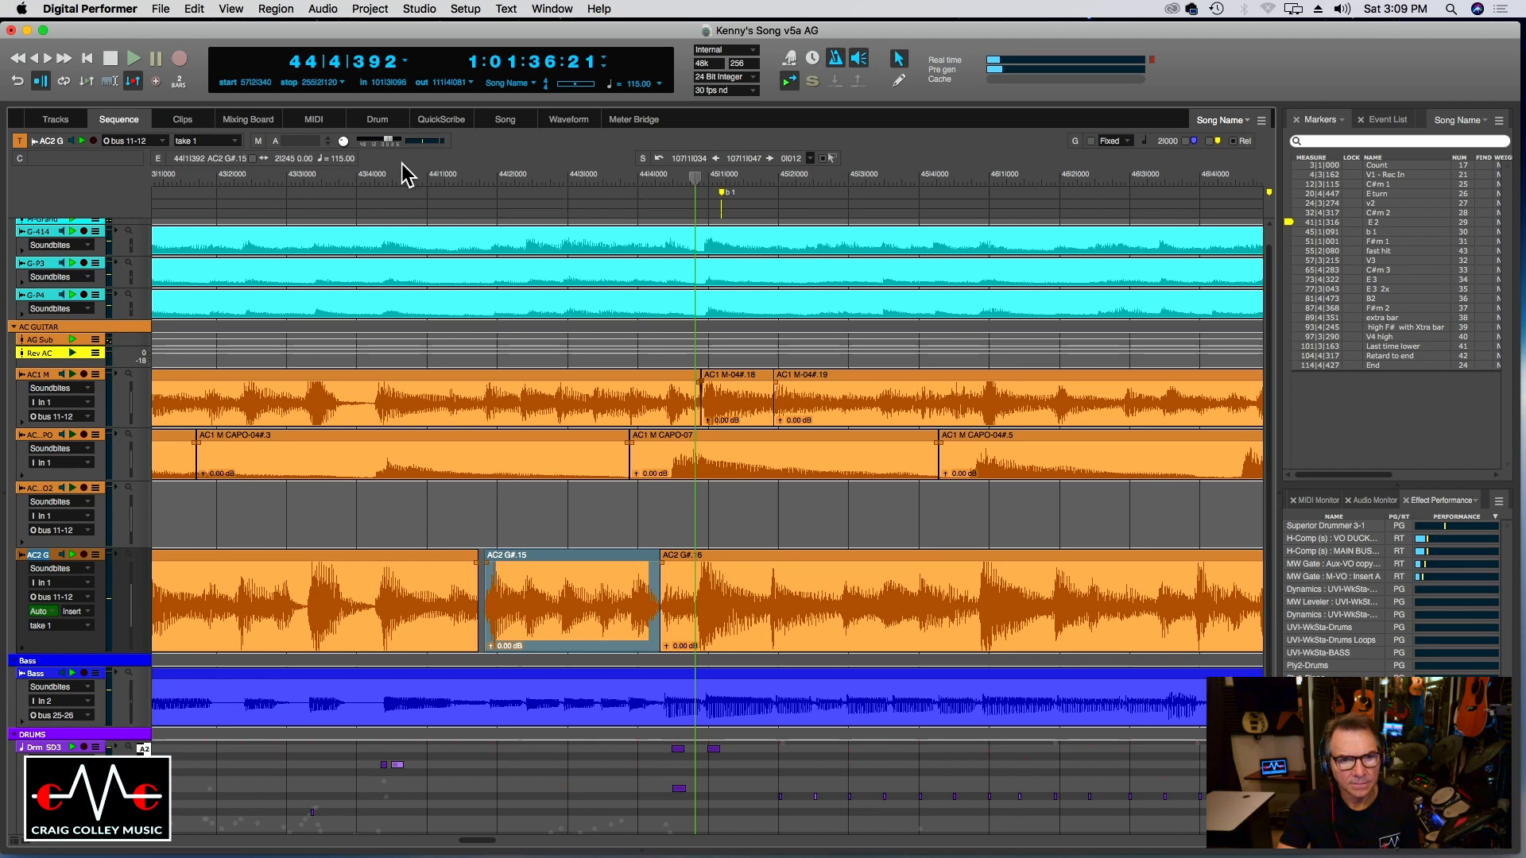
{"action": "left_click", "coordinate": [402, 176]}
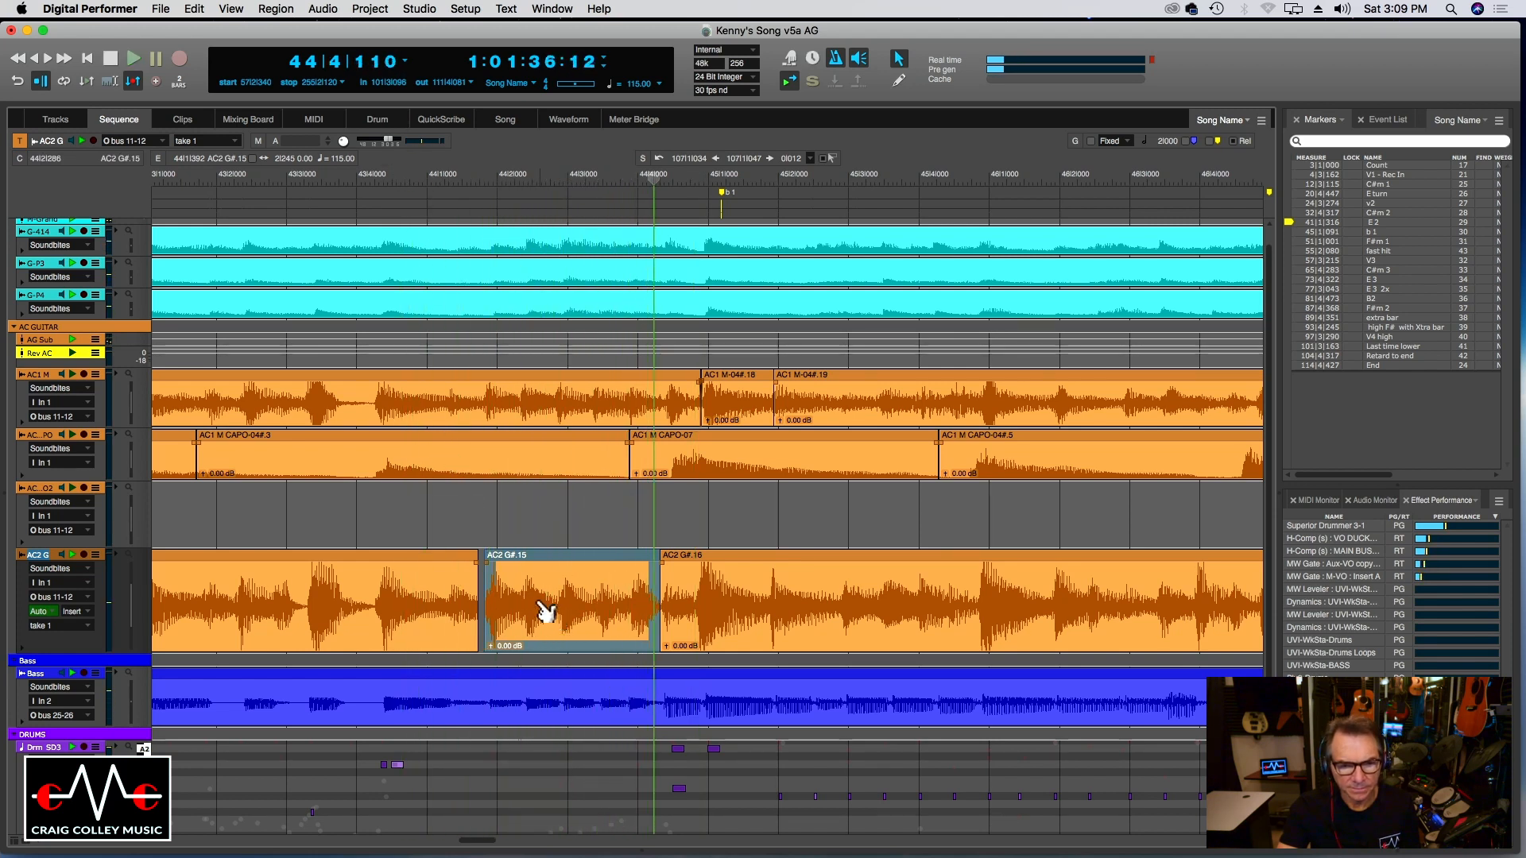
{"action": "left_click_drag", "start_coordinate": [546, 612], "coordinate": [551, 612]}
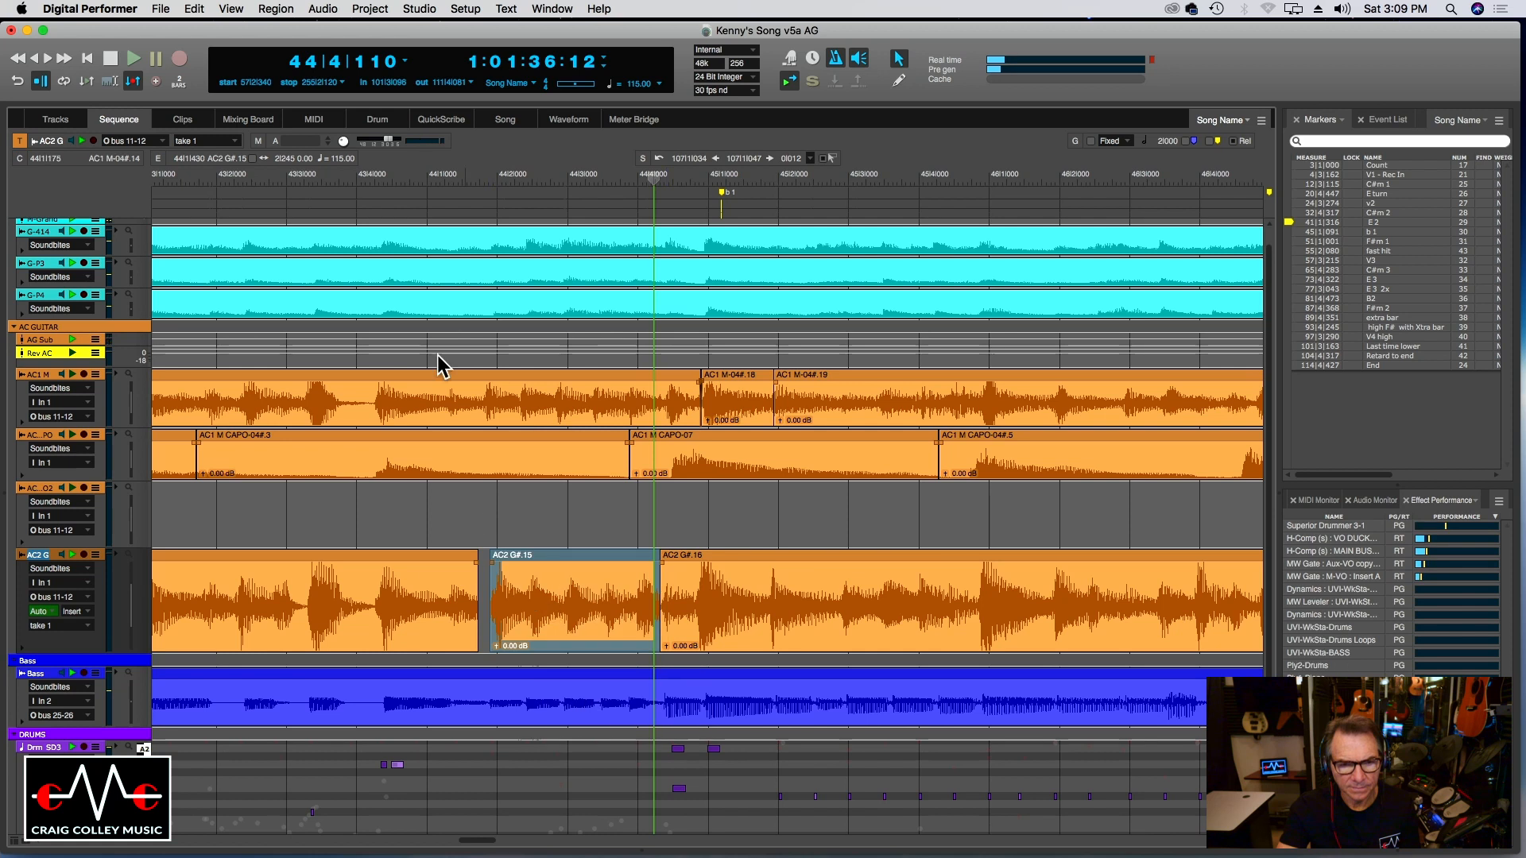
{"action": "left_click", "coordinate": [421, 185]}
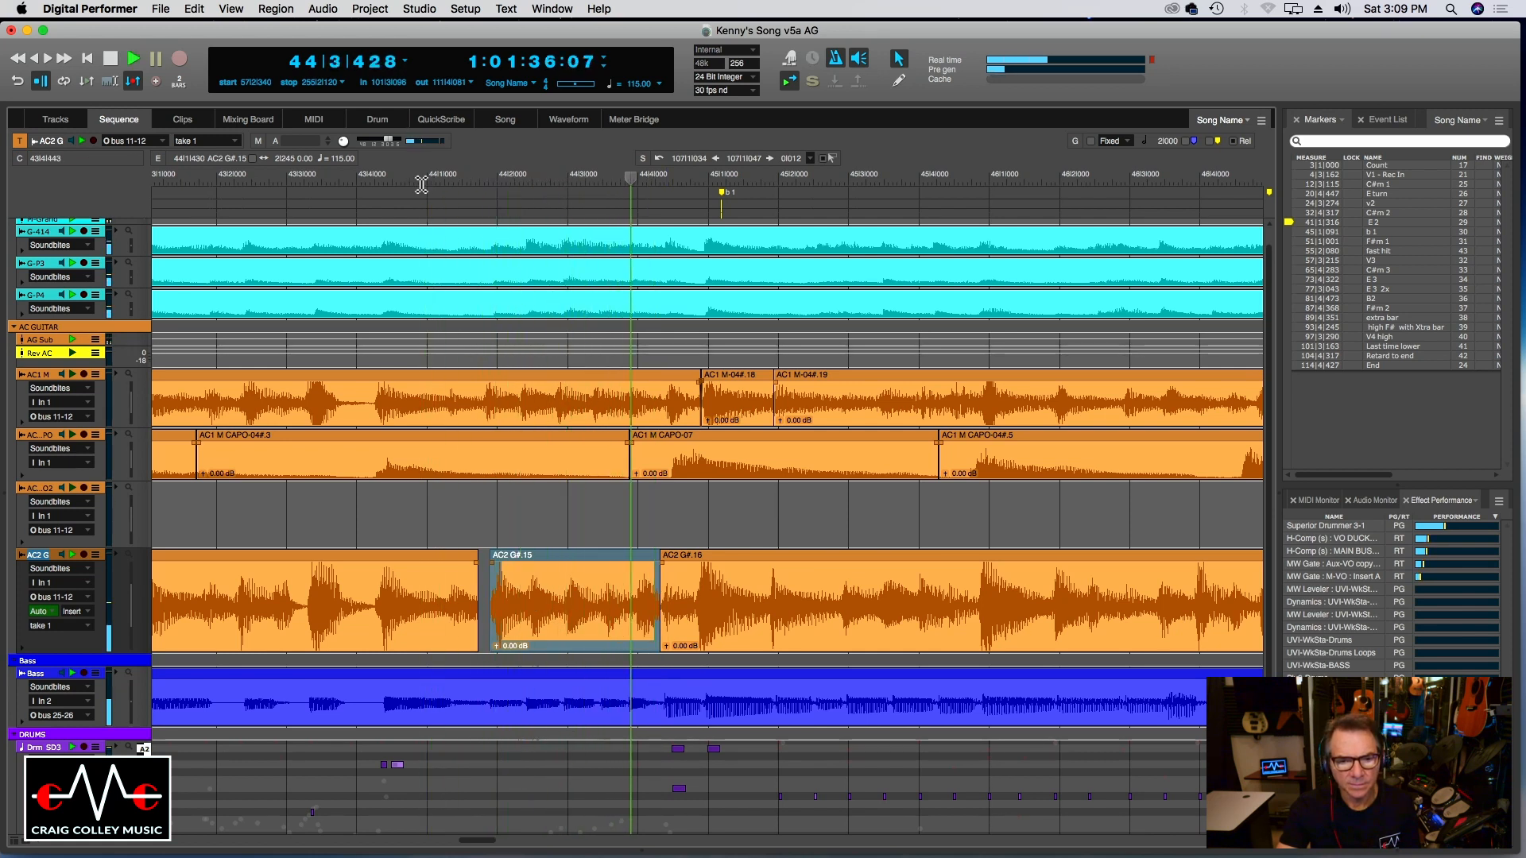
{"action": "left_click", "coordinate": [406, 181]}
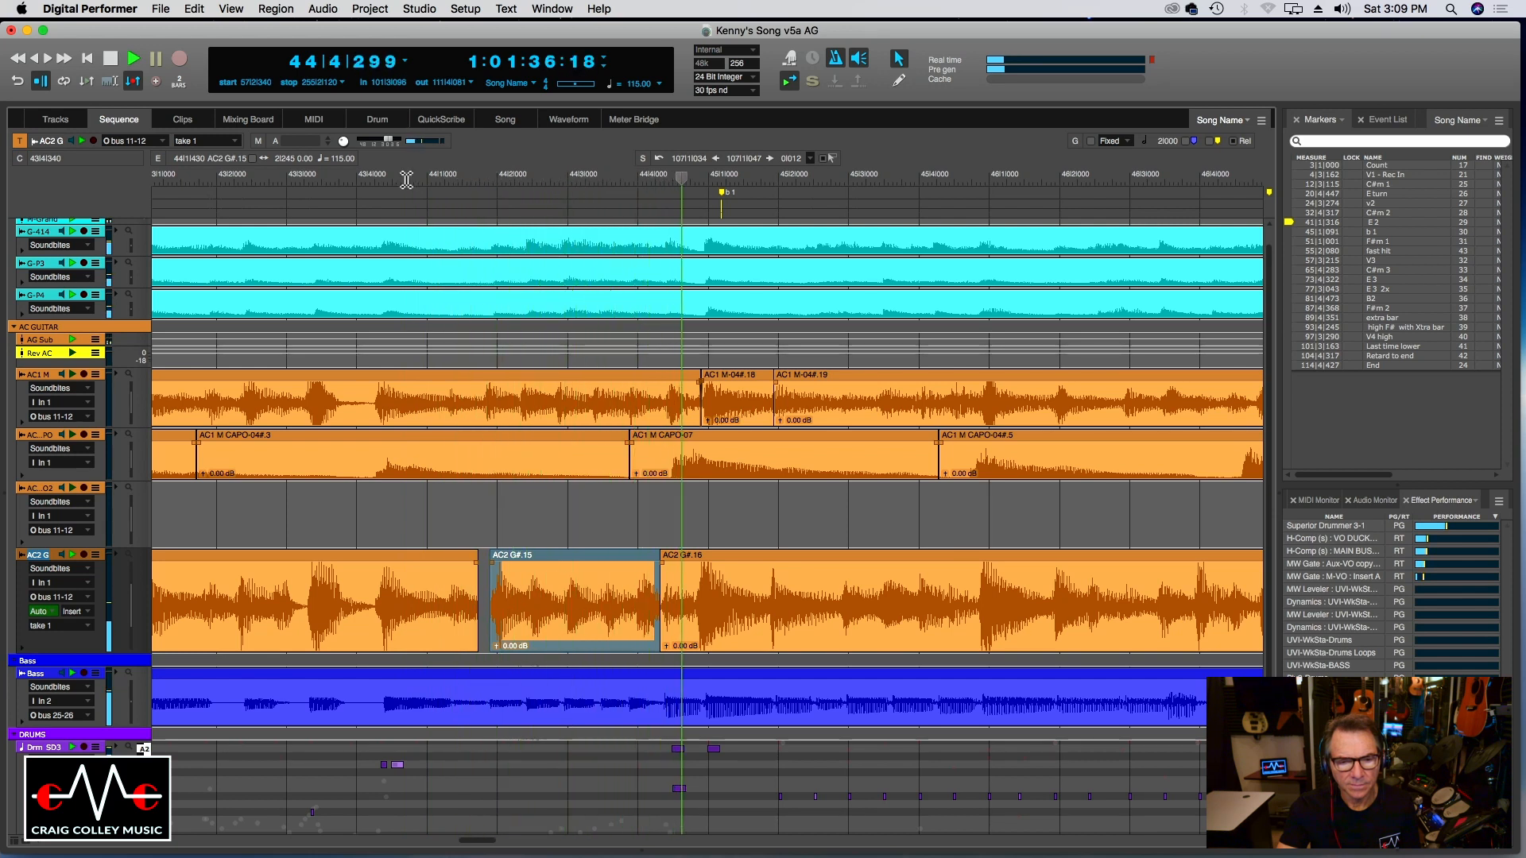
Undo the shifts and both splits of AC2 G in measure 44 and replay the passage.
{"action": "key", "text": "super+z"}
{"action": "key", "text": "super+z"}
{"action": "key", "text": "super+z"}
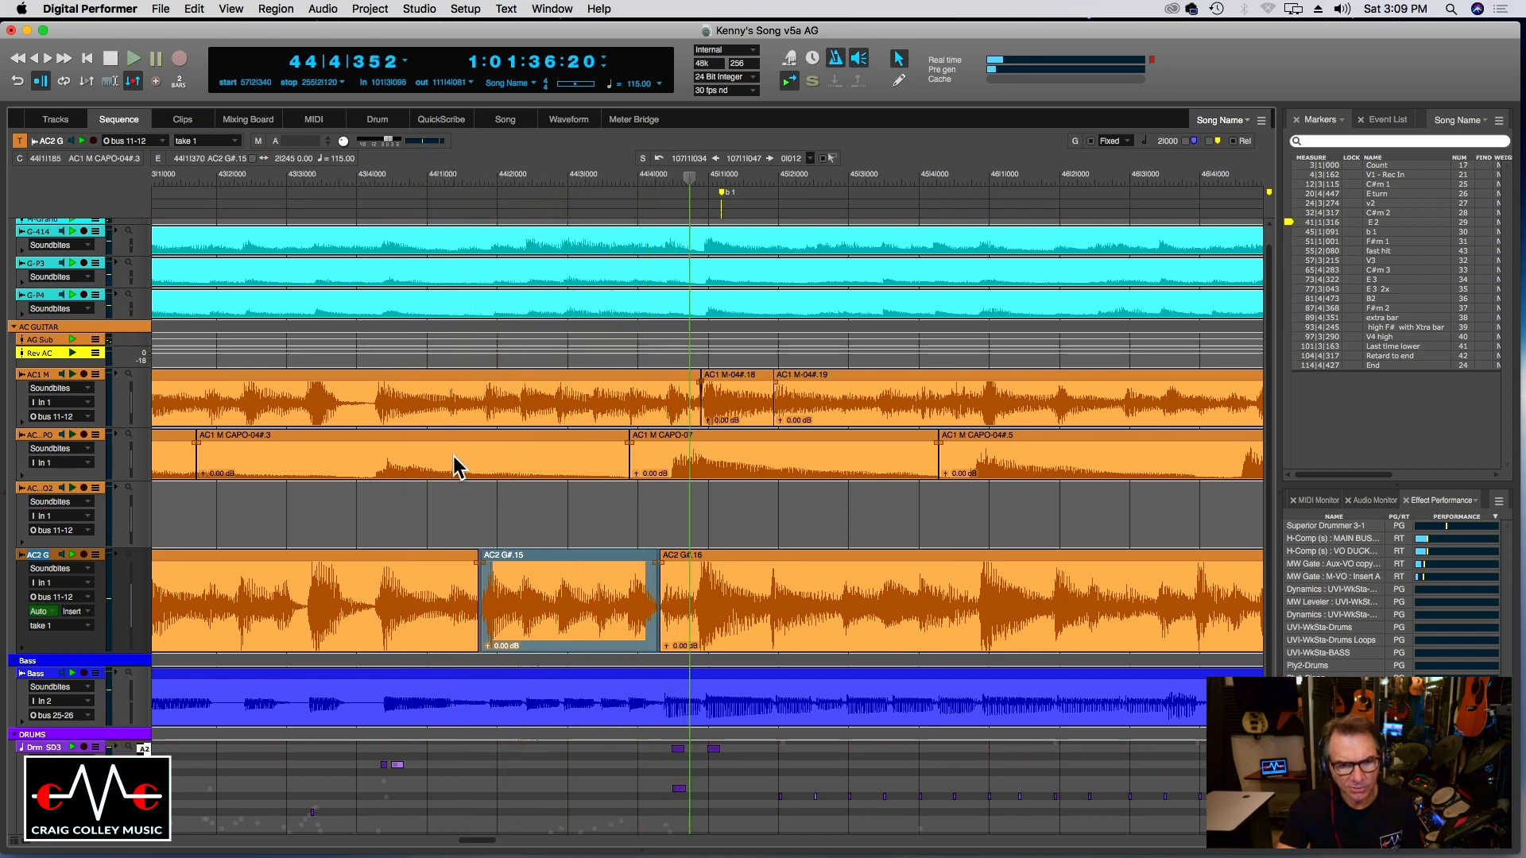
{"action": "left_click", "coordinate": [374, 184]}
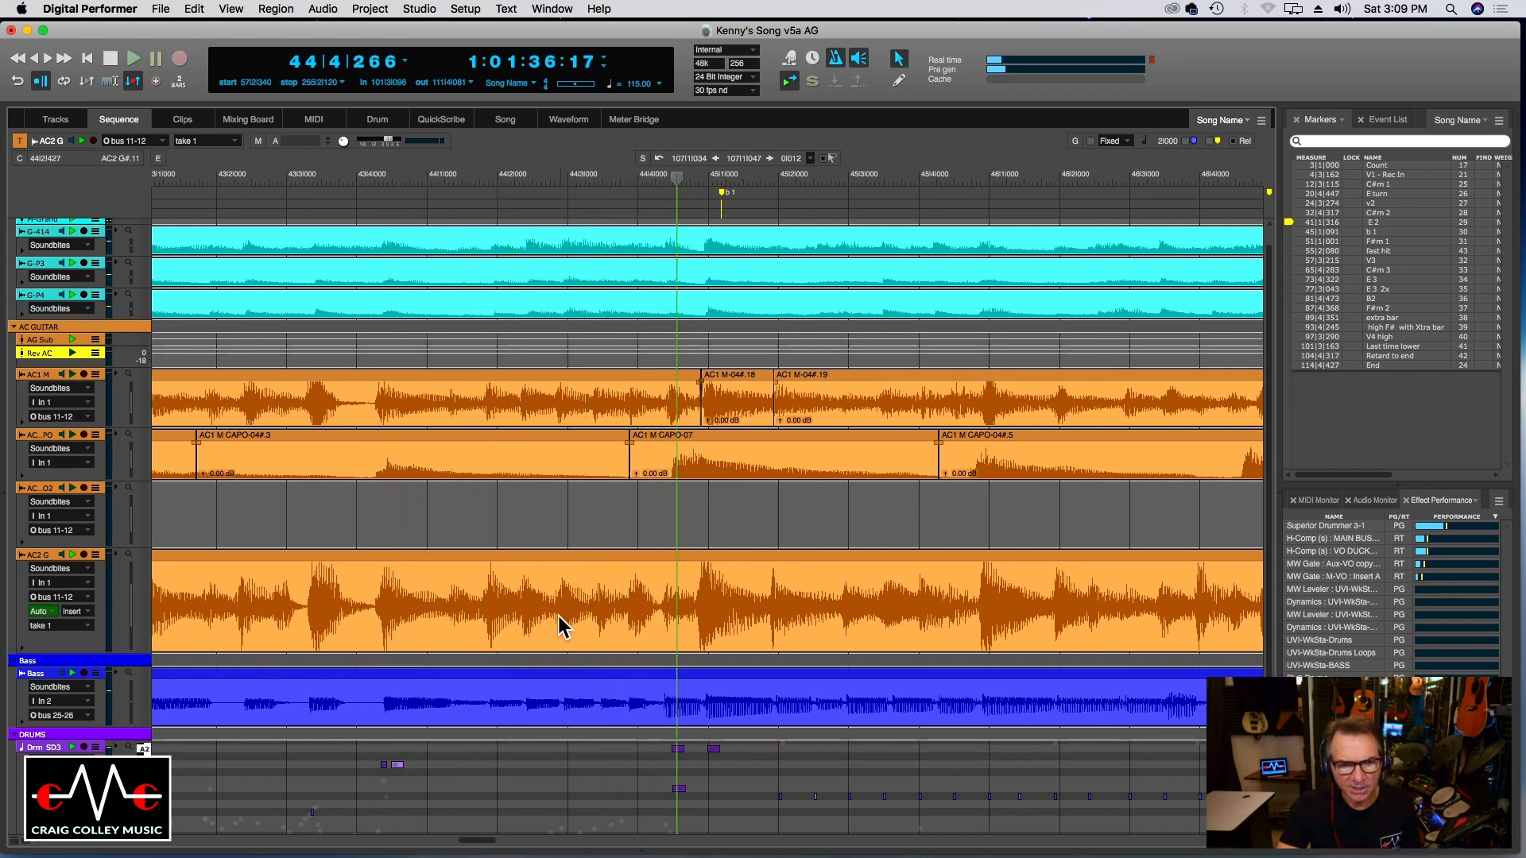
{"action": "left_click", "coordinate": [590, 619]}
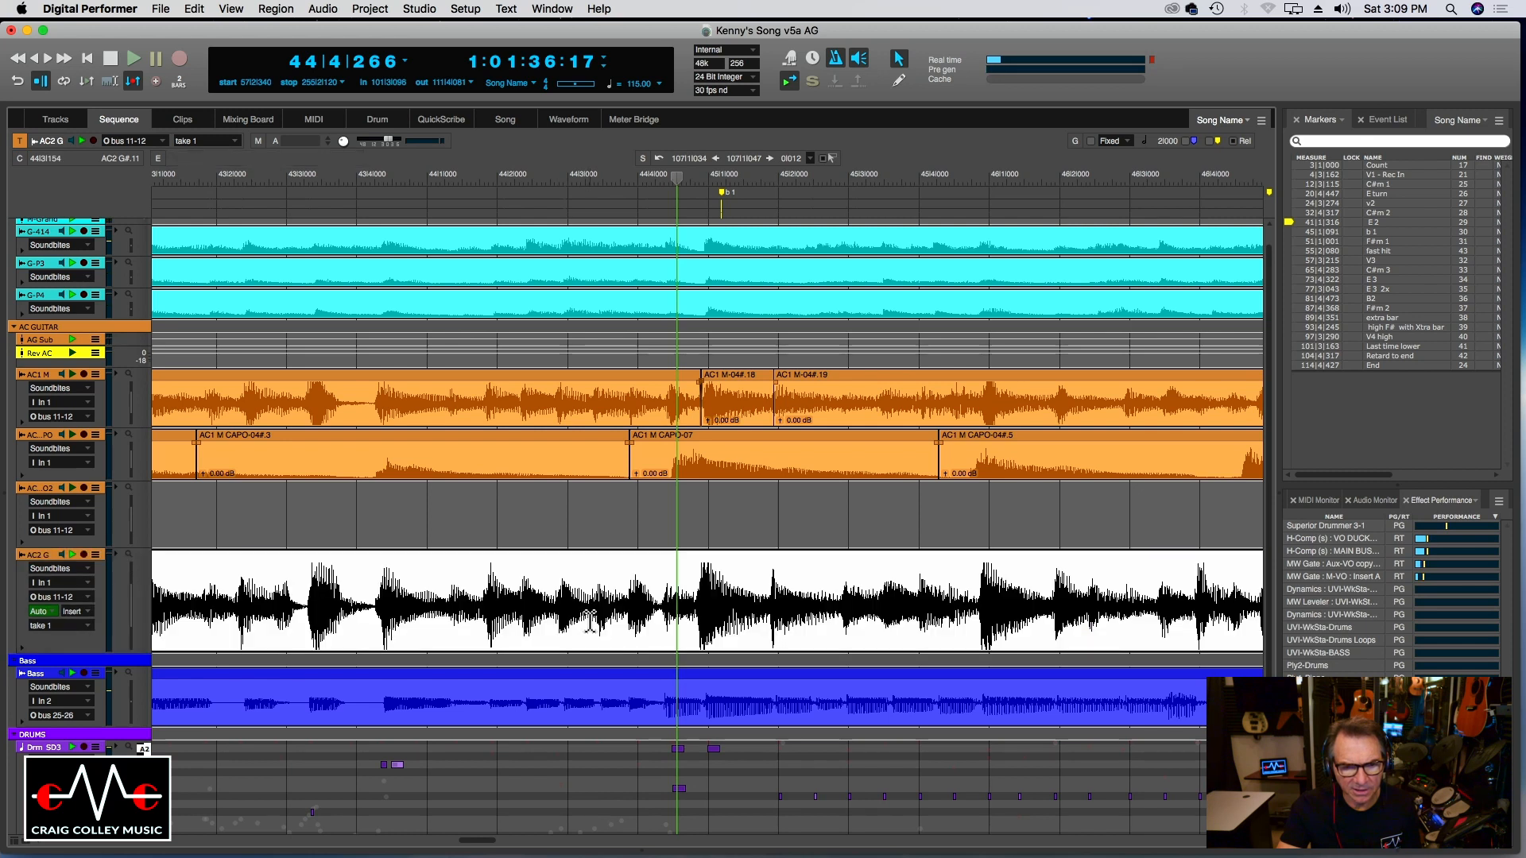
{"action": "left_click", "coordinate": [658, 624]}
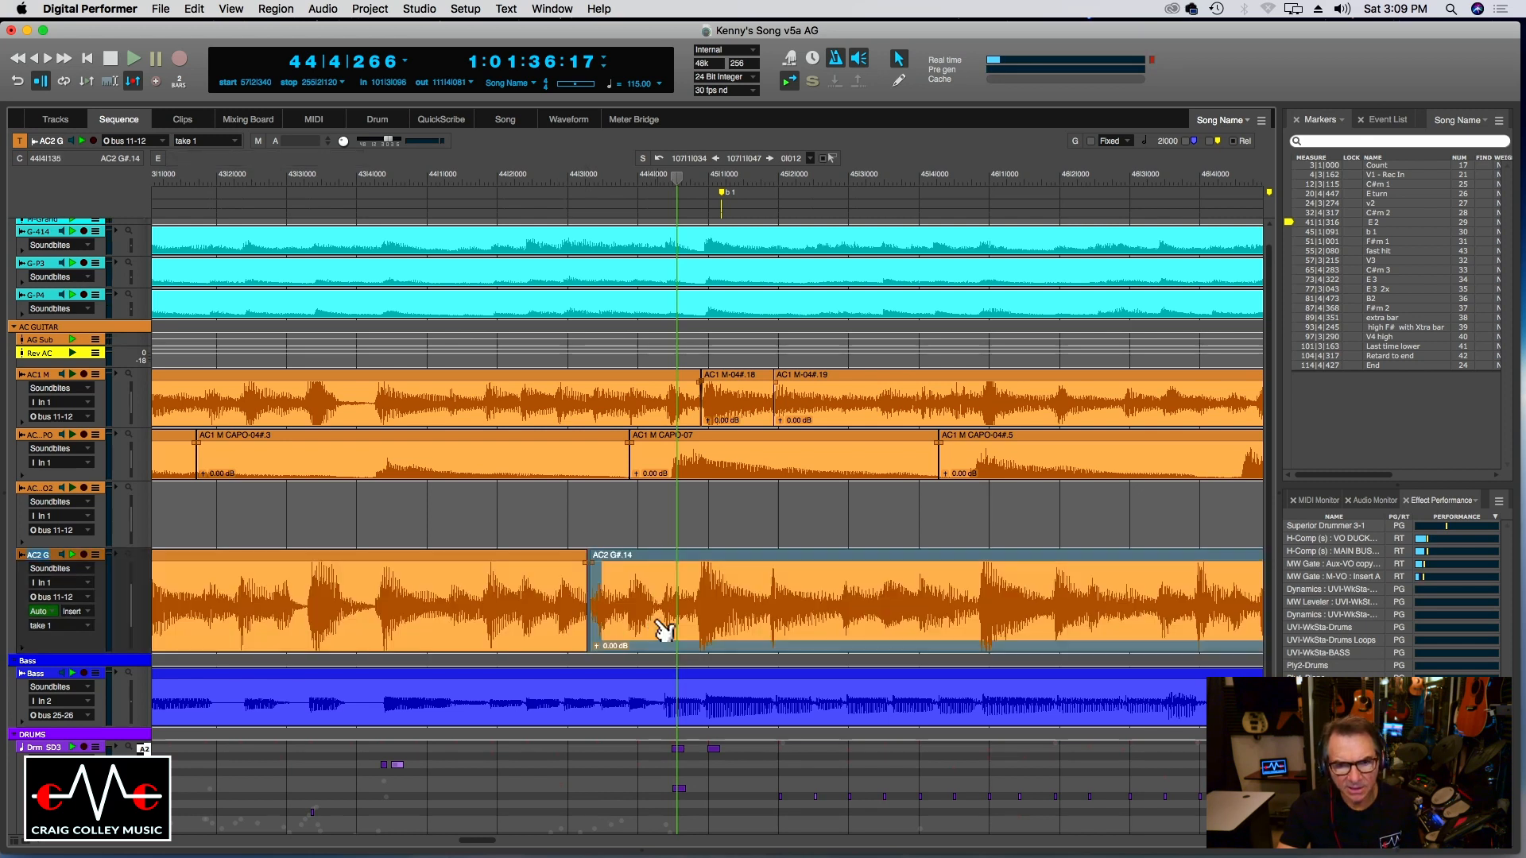
{"action": "key", "text": "super+z"}
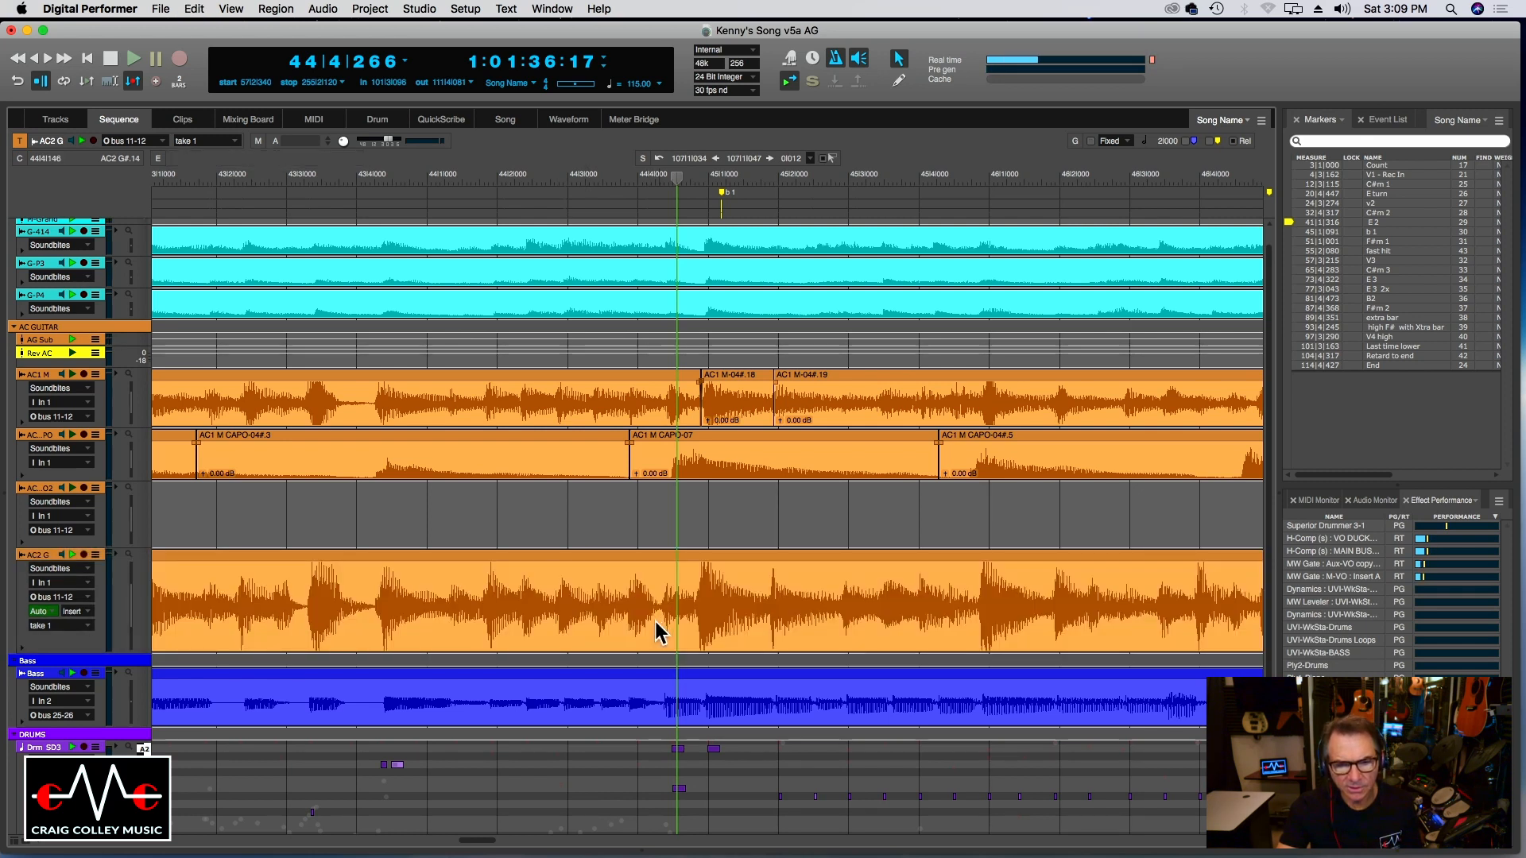
Split AC2 G at 44|3|148 and just after beat 4 of measure 44, isolating a short part before the b1 marker.
{"action": "left_click", "coordinate": [618, 625]}
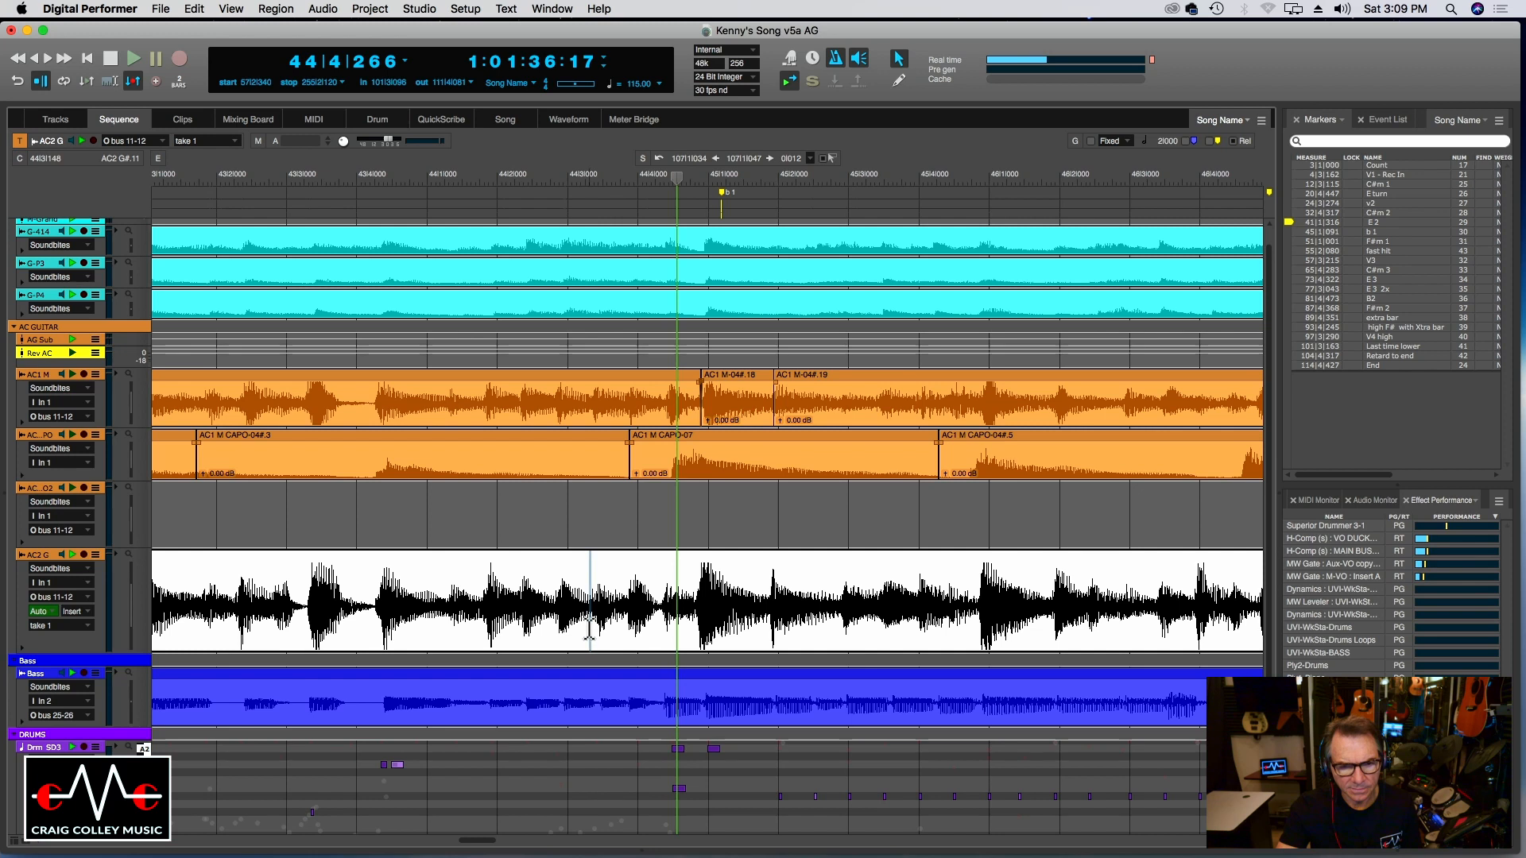
{"action": "left_click", "coordinate": [589, 636]}
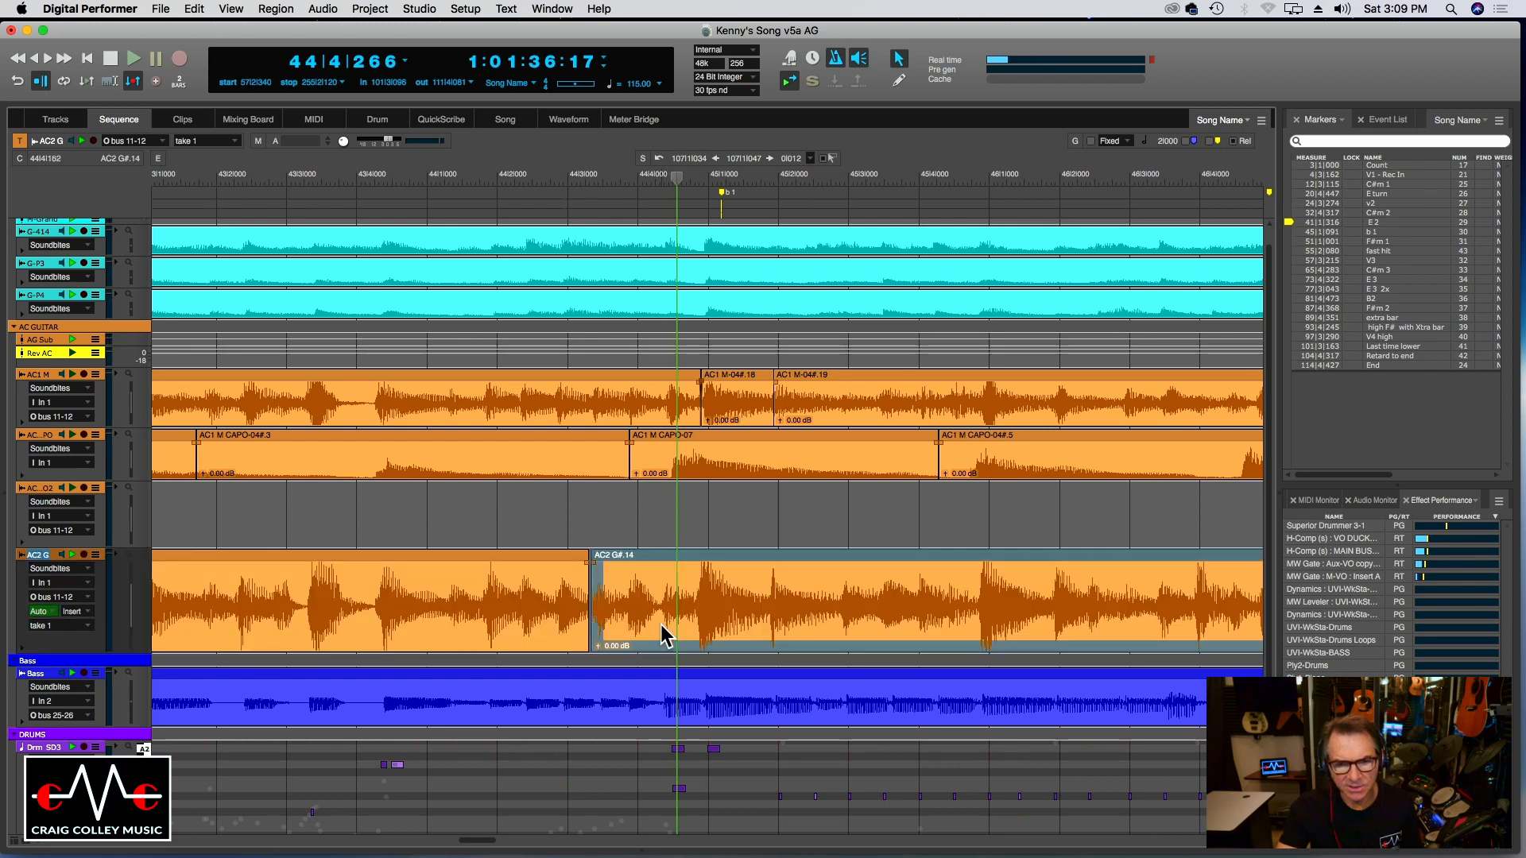
{"action": "left_click", "coordinate": [661, 627]}
{"action": "key", "text": "super+y"}
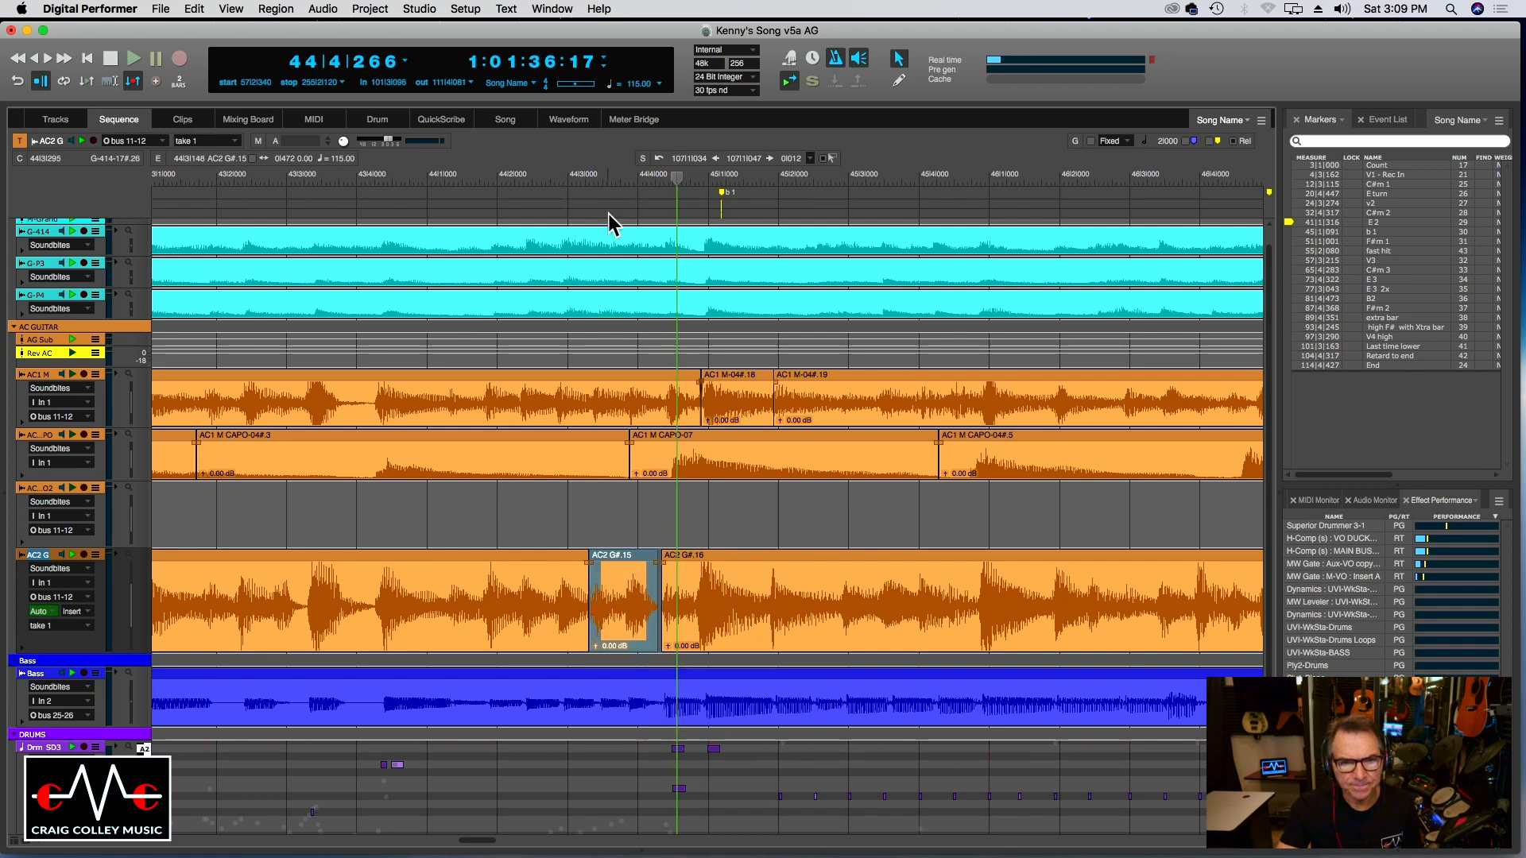
Shift the short AC2 G part to start at 44|3|164, replaying measure 44 to judge its timing.
{"action": "left_click", "coordinate": [583, 178]}
{"action": "key", "text": "super+bracketright"}
{"action": "key", "text": "super+bracketright"}
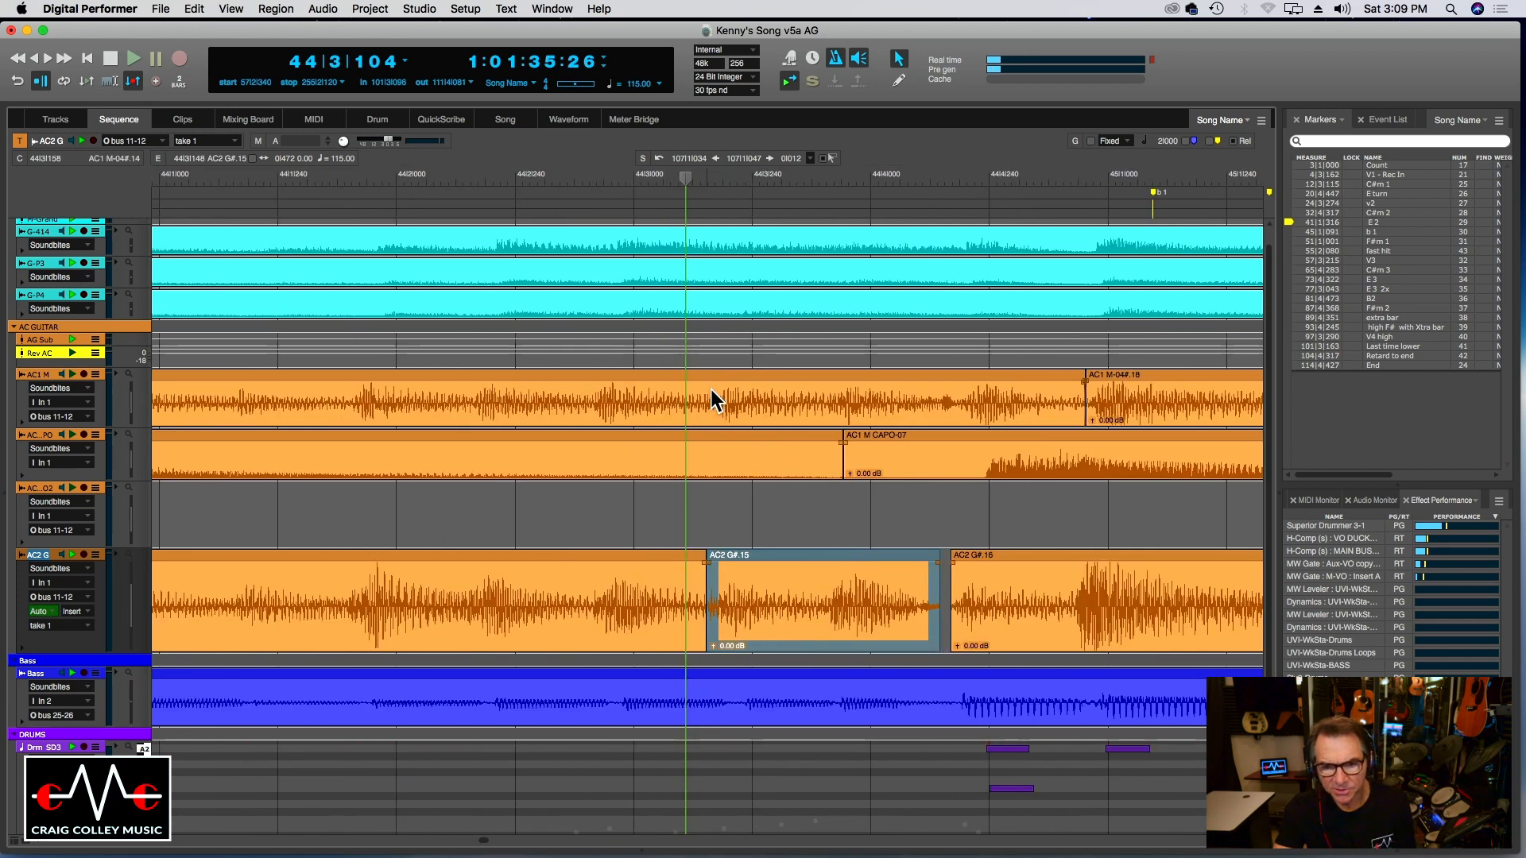
{"action": "left_click_drag", "start_coordinate": [789, 600], "coordinate": [768, 604]}
{"action": "key", "text": "space"}
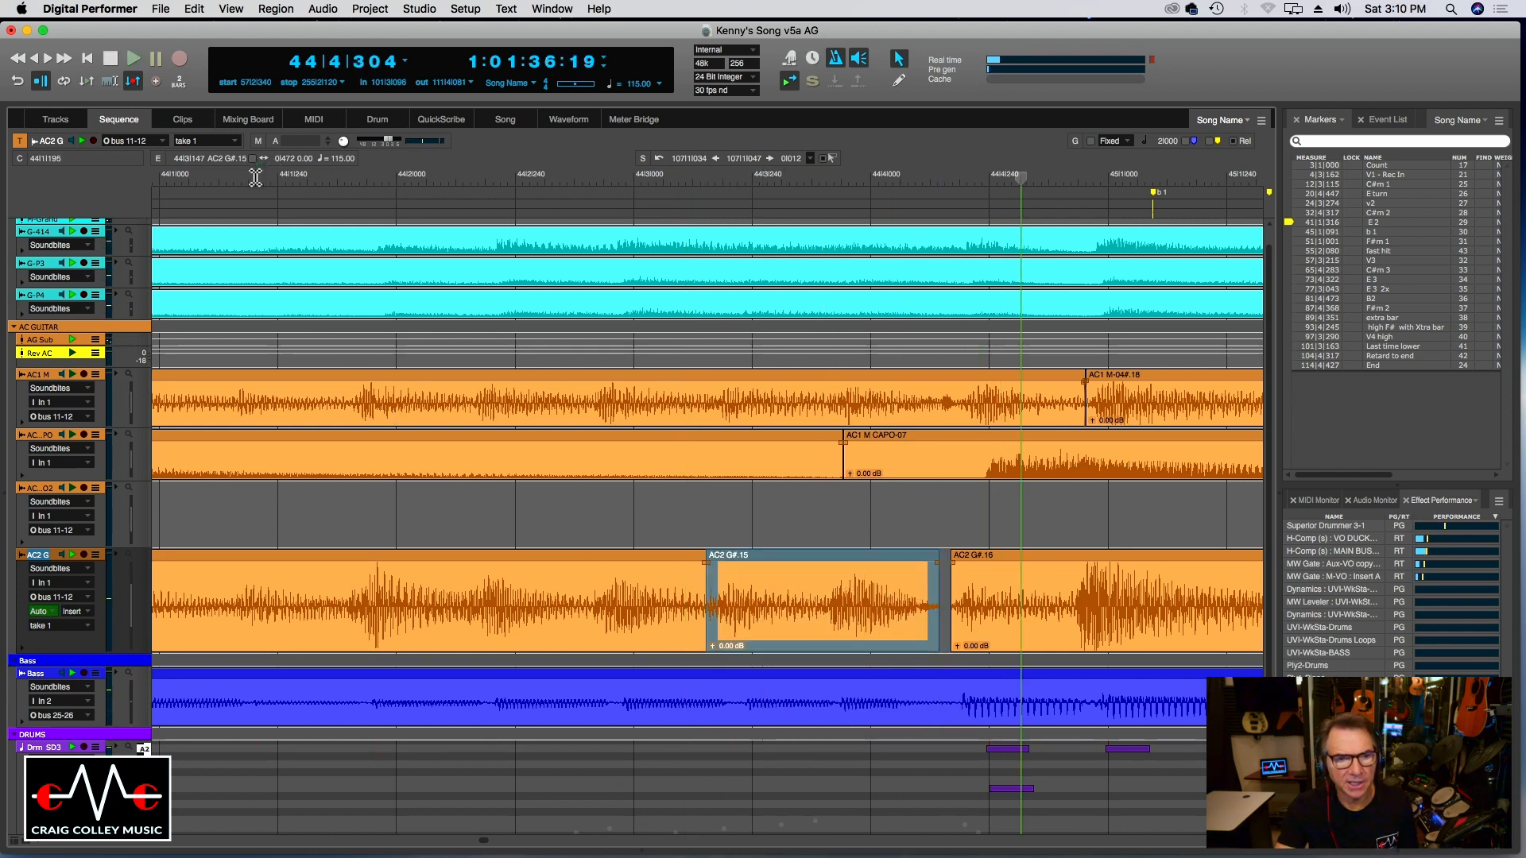
{"action": "left_click", "coordinate": [256, 177]}
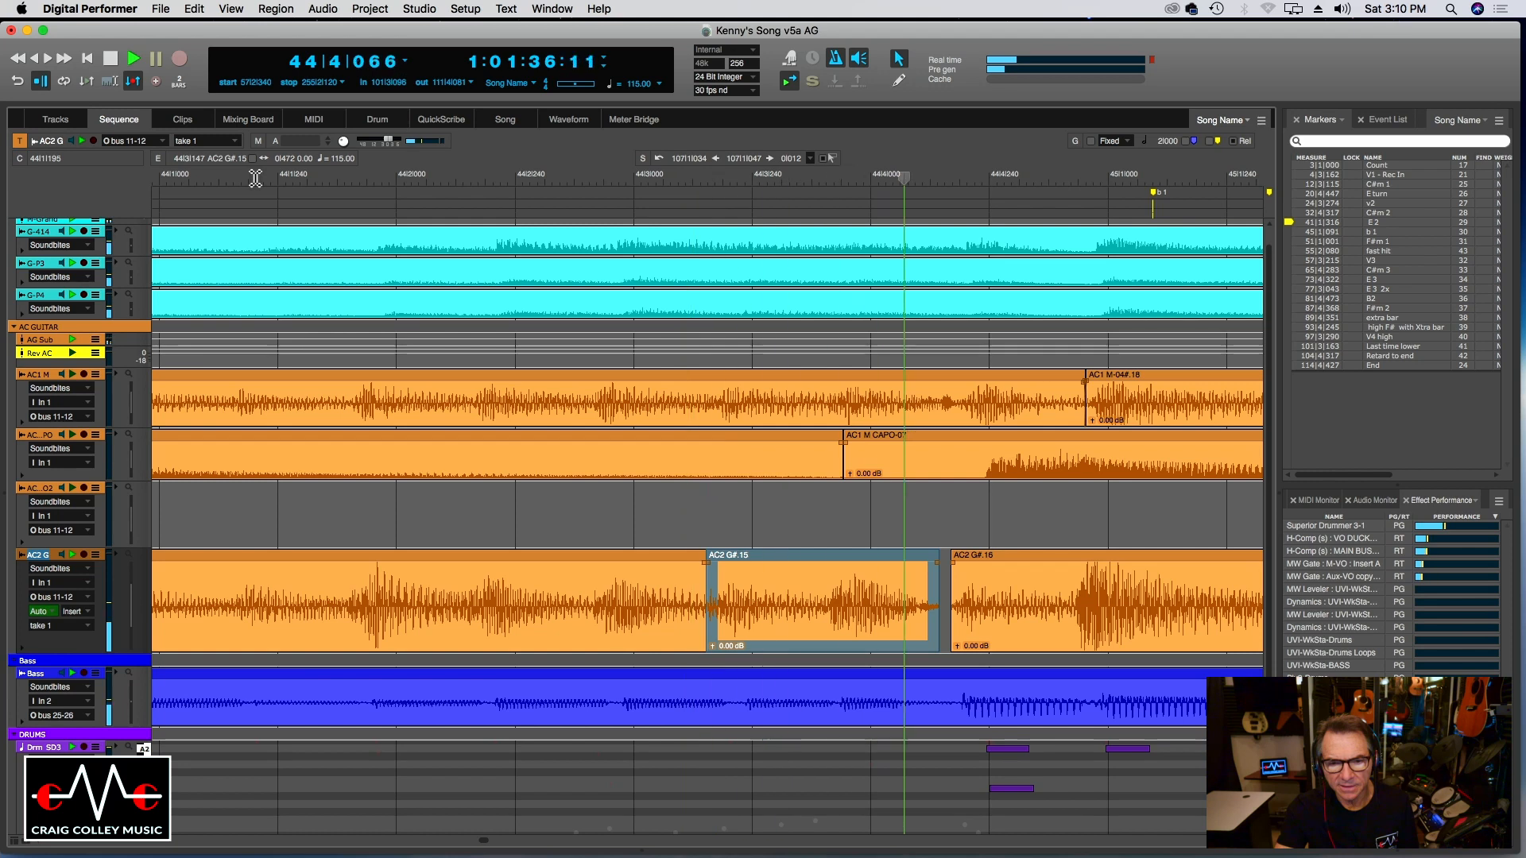
{"action": "left_click_drag", "start_coordinate": [765, 617], "coordinate": [774, 617]}
{"action": "left_click", "coordinate": [299, 178]}
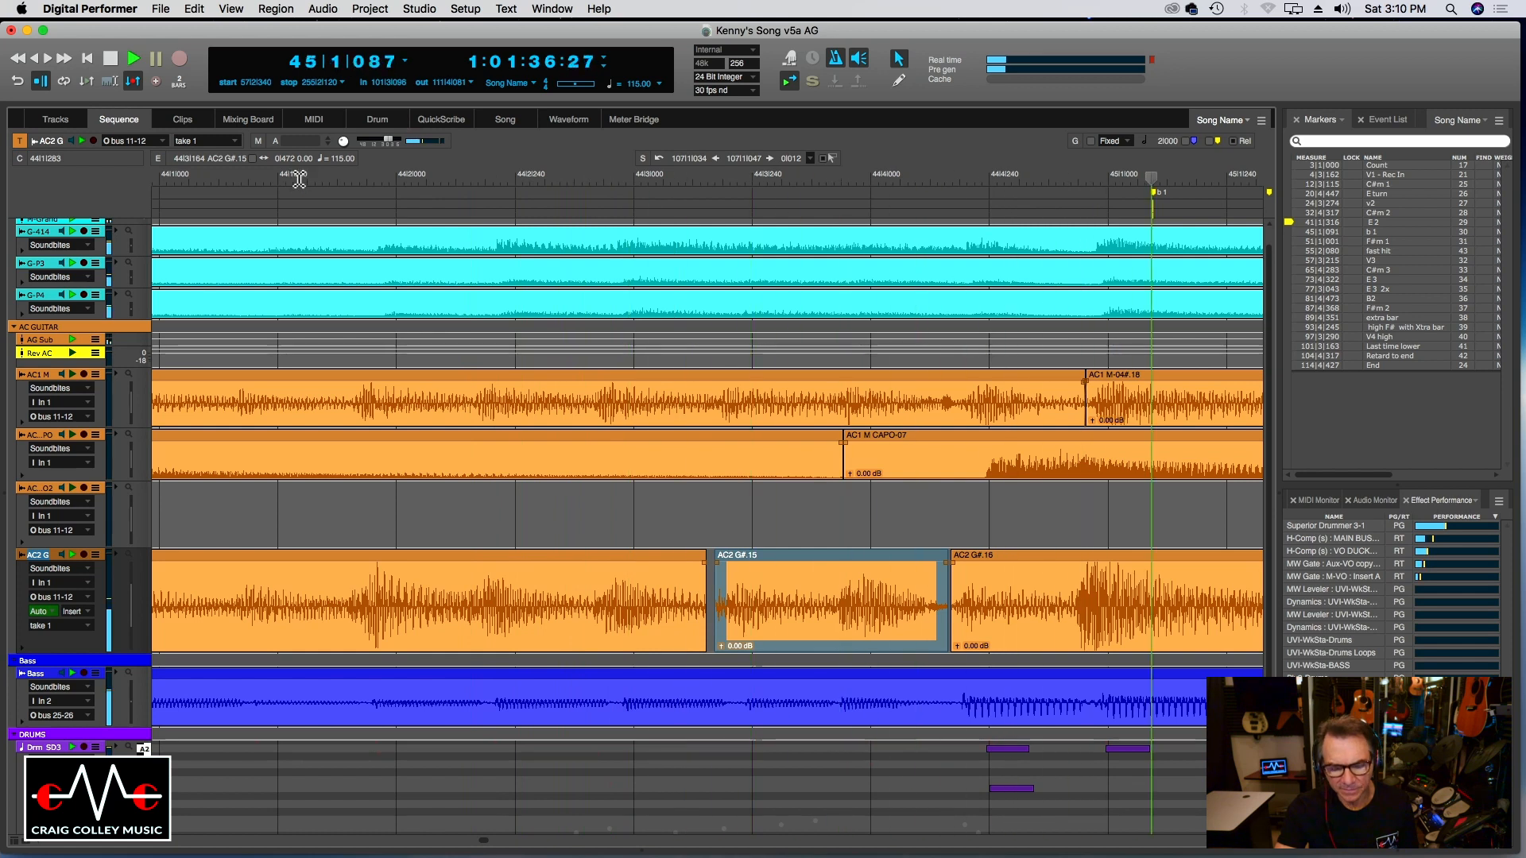
Play on past the b1 marker and replay the AC2 G entry around measure 47 to check its timing.
{"action": "key", "text": "super+bracketleft"}
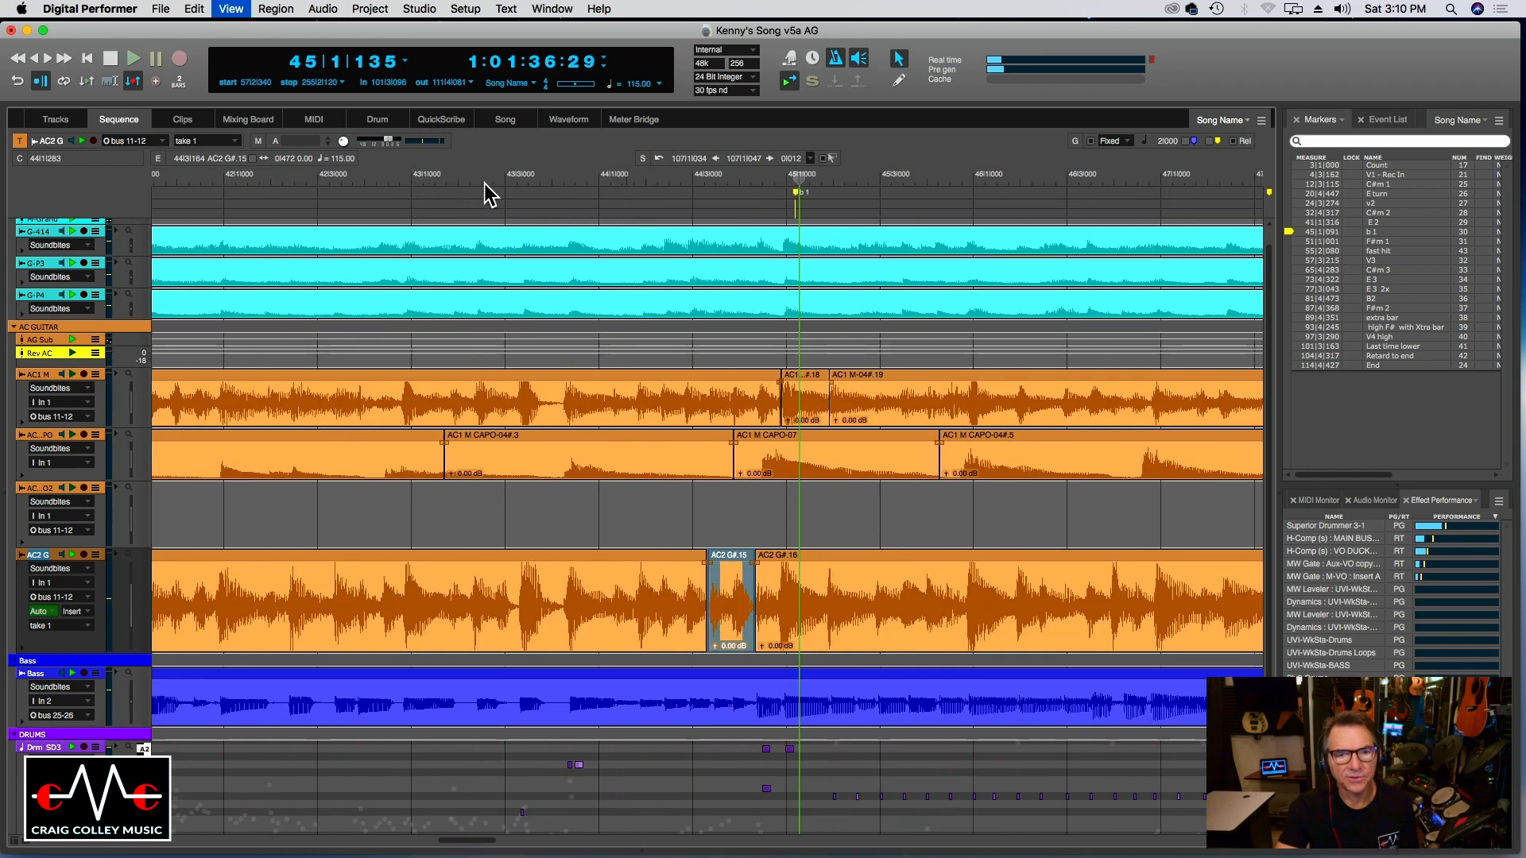
{"action": "left_click", "coordinate": [491, 182]}
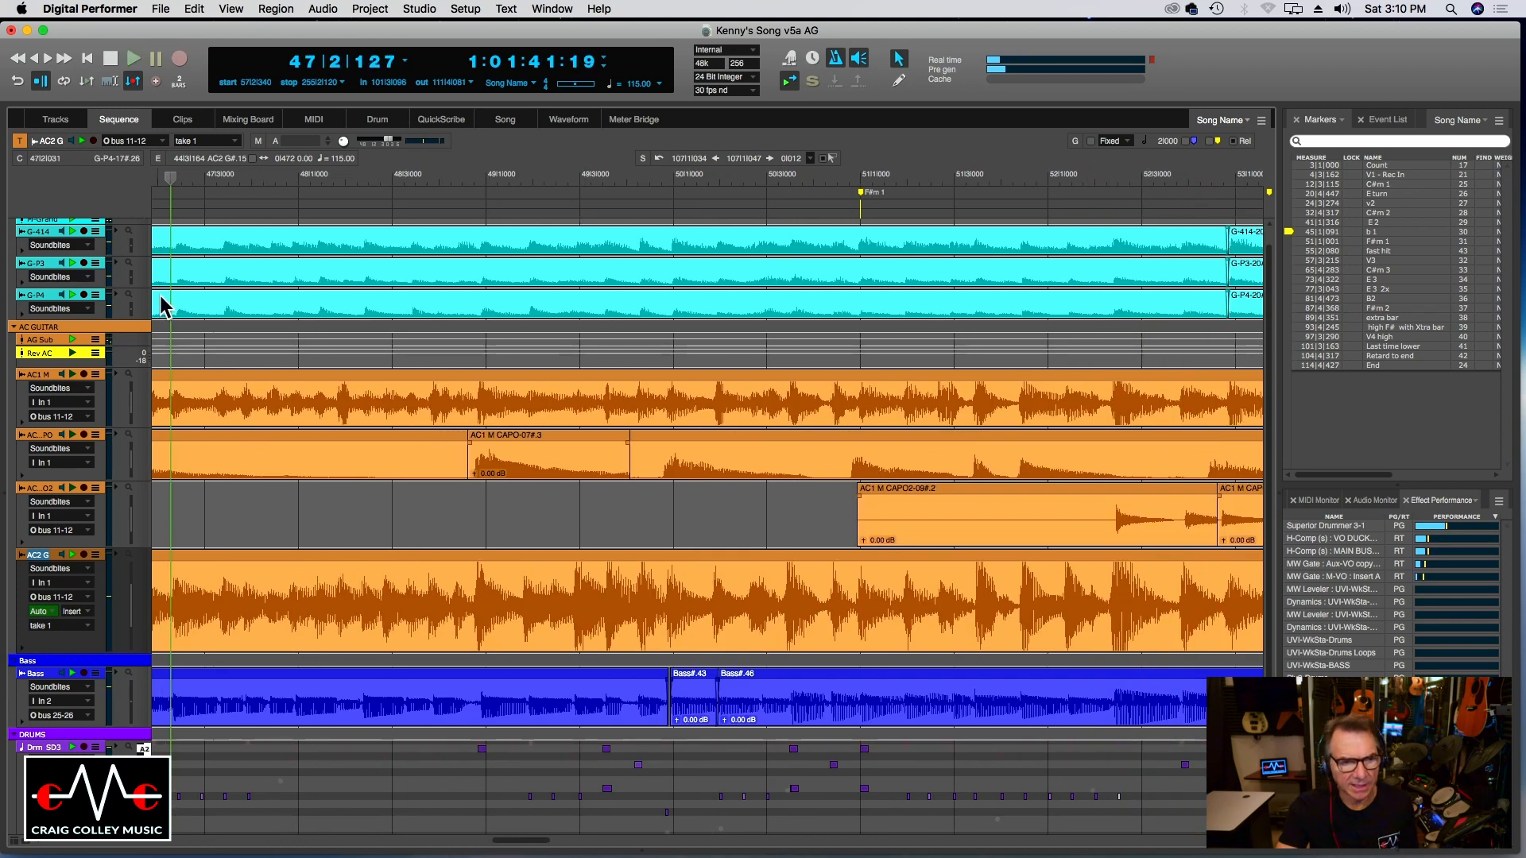
{"action": "left_click_drag", "start_coordinate": [177, 179], "coordinate": [127, 200]}
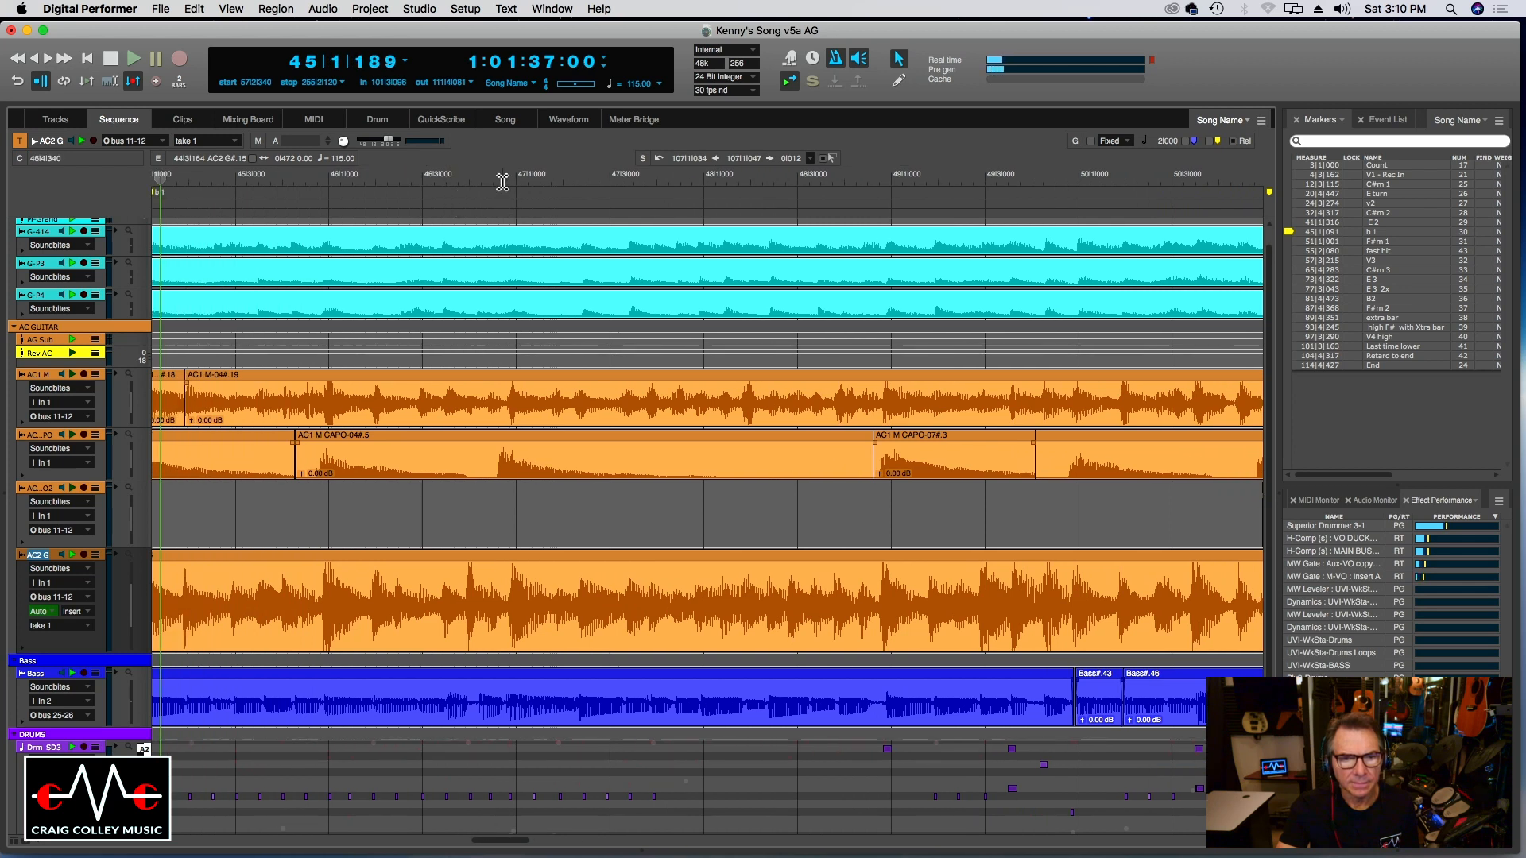
{"action": "left_click_drag", "start_coordinate": [502, 182], "coordinate": [507, 181]}
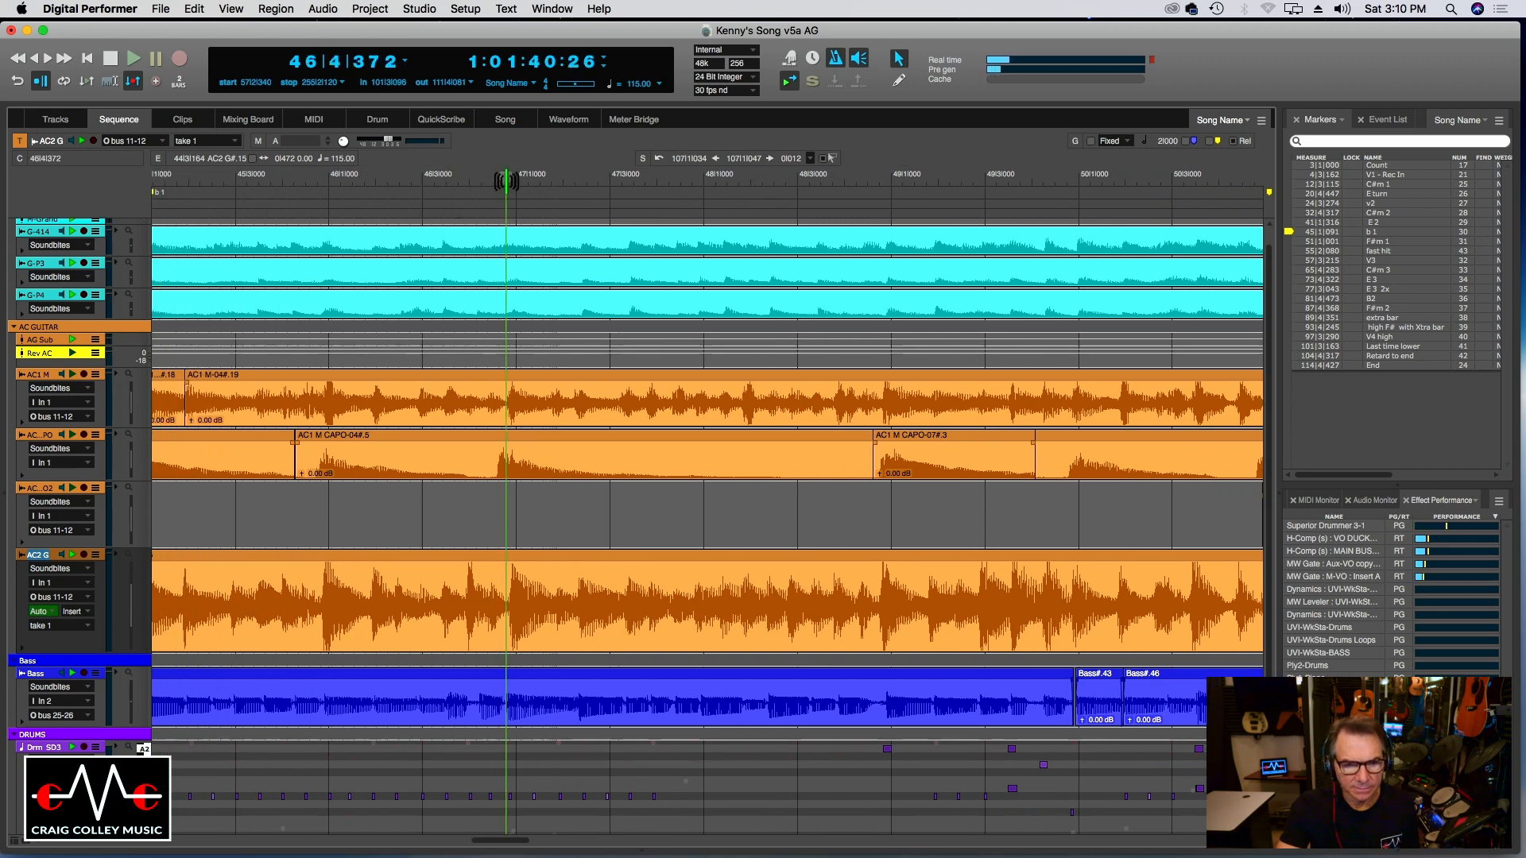
{"action": "left_click", "coordinate": [499, 181]}
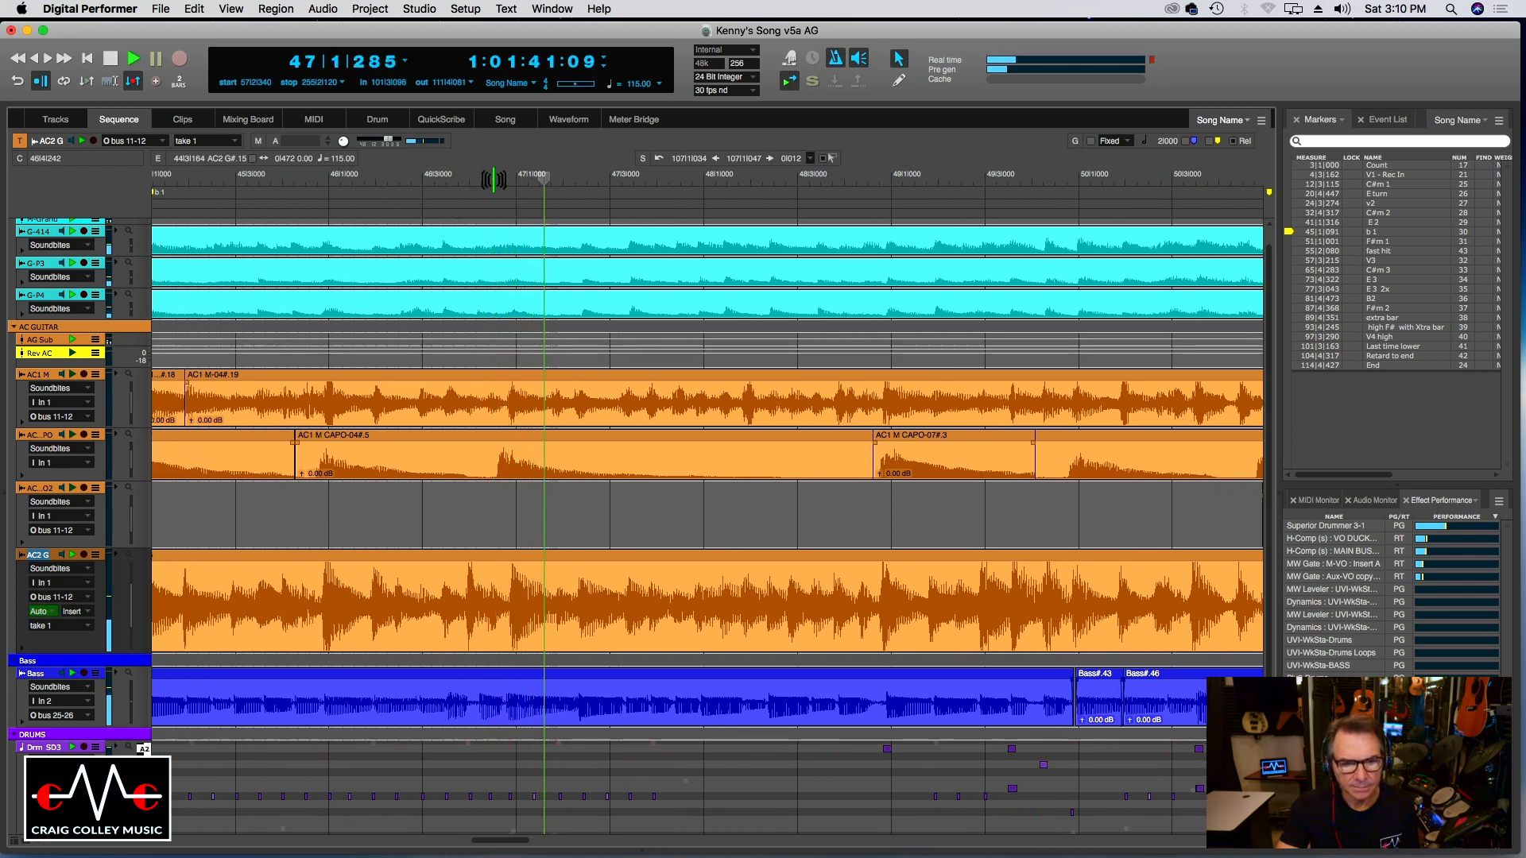
Split AC2 G at 46|4|381 and 47|1|389 and shift the isolated chord to start at 46|4|364.
{"action": "left_click", "coordinate": [505, 606]}
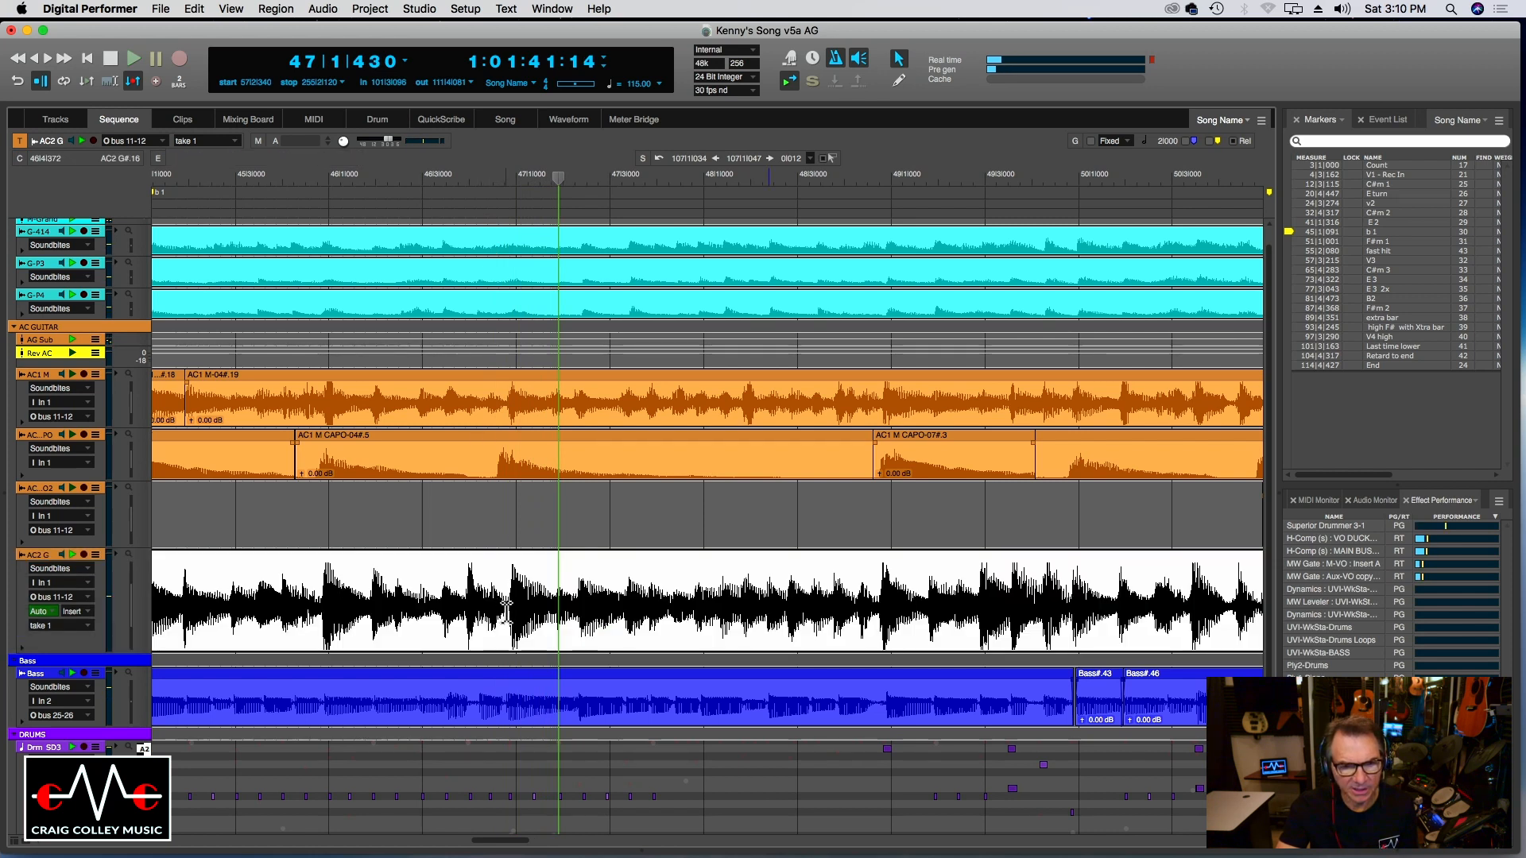
{"action": "left_click", "coordinate": [505, 606]}
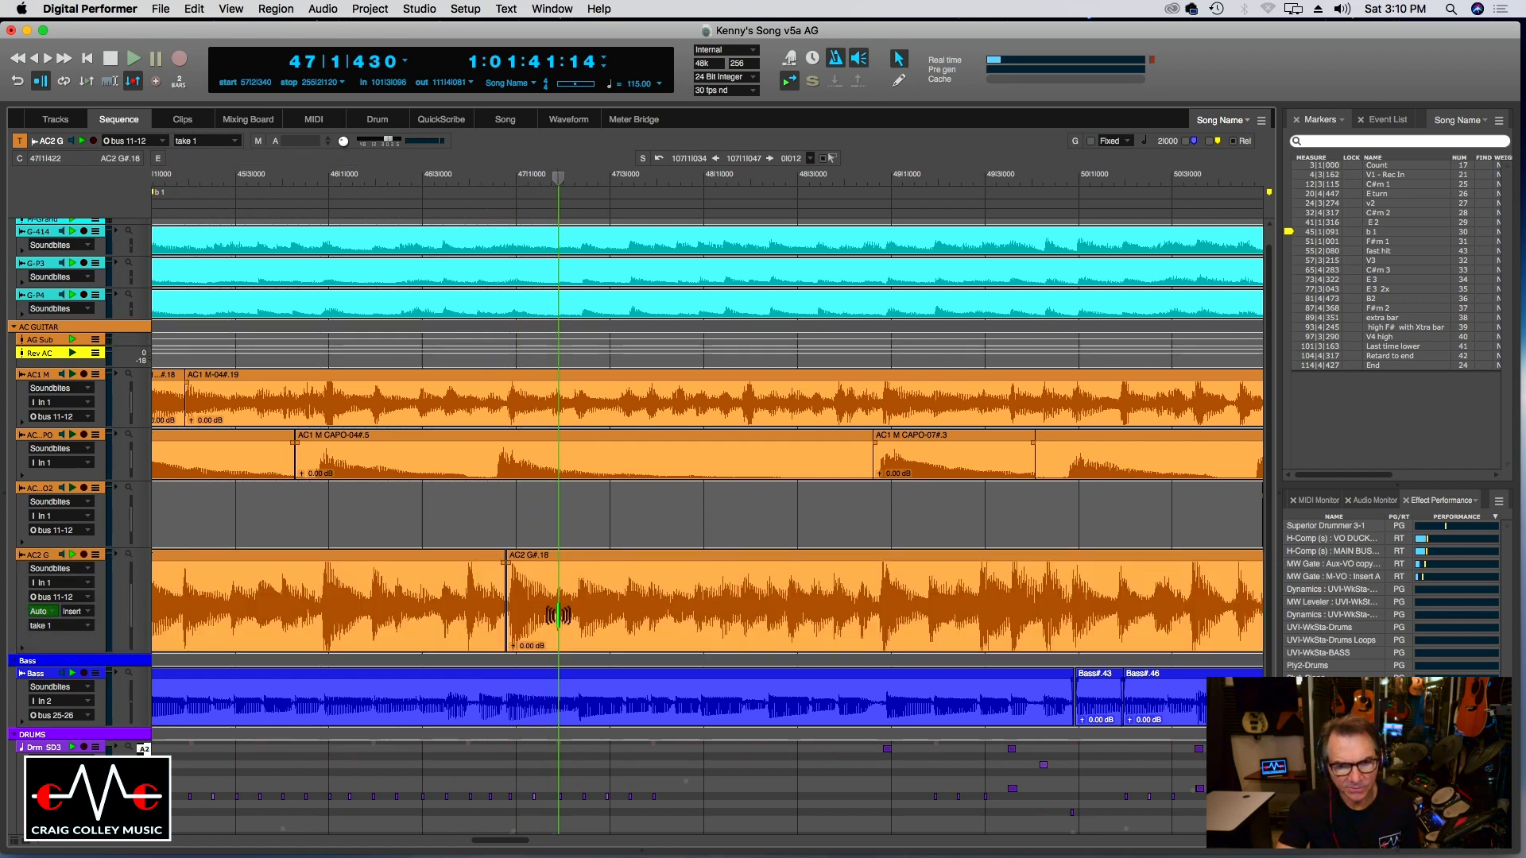
{"action": "left_click", "coordinate": [554, 627]}
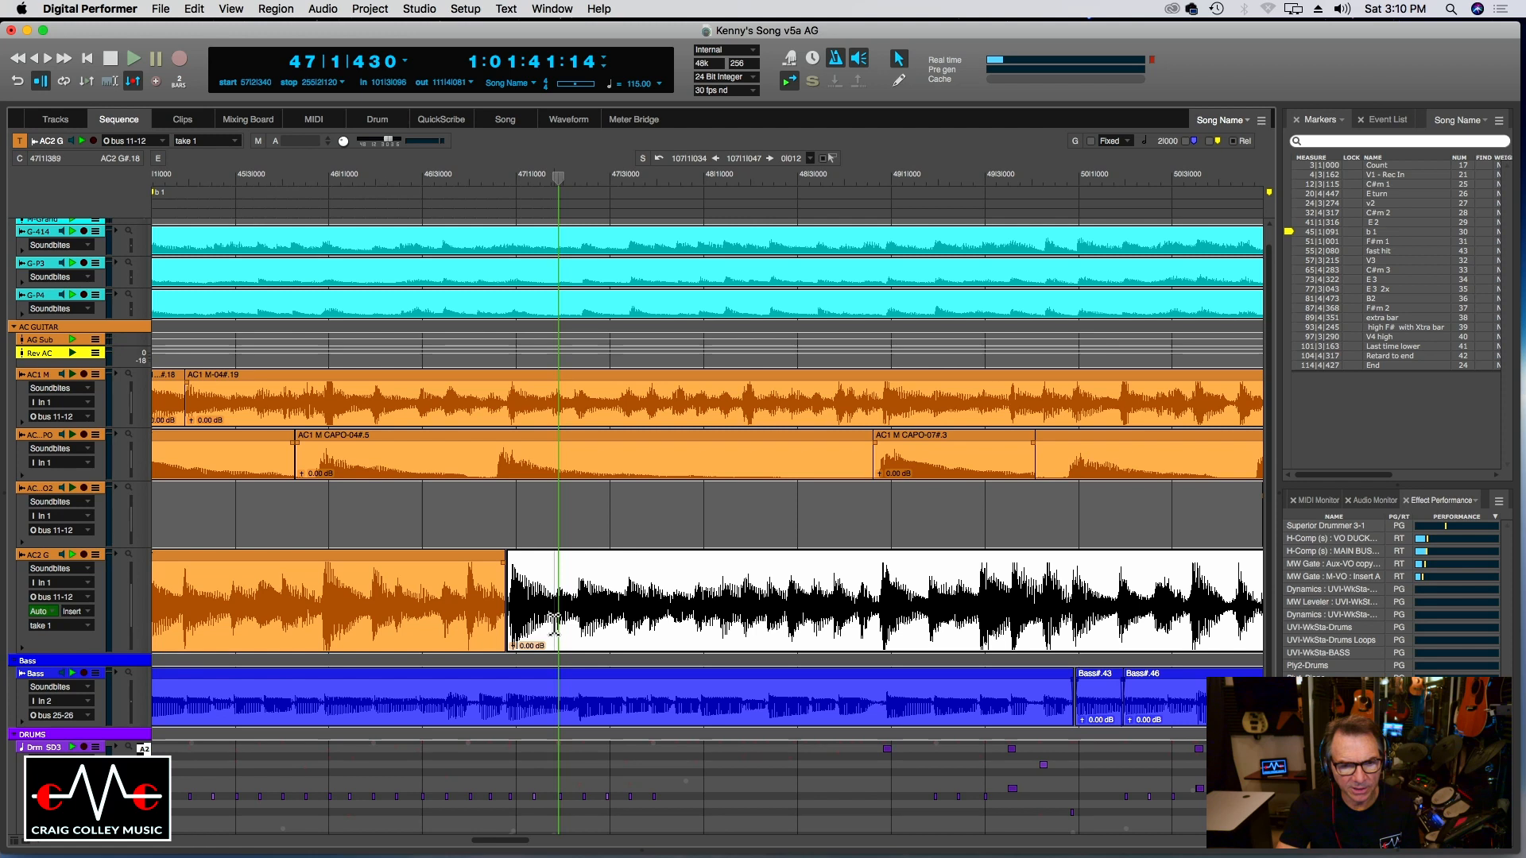
{"action": "left_click", "coordinate": [554, 627]}
{"action": "left_click", "coordinate": [542, 617]}
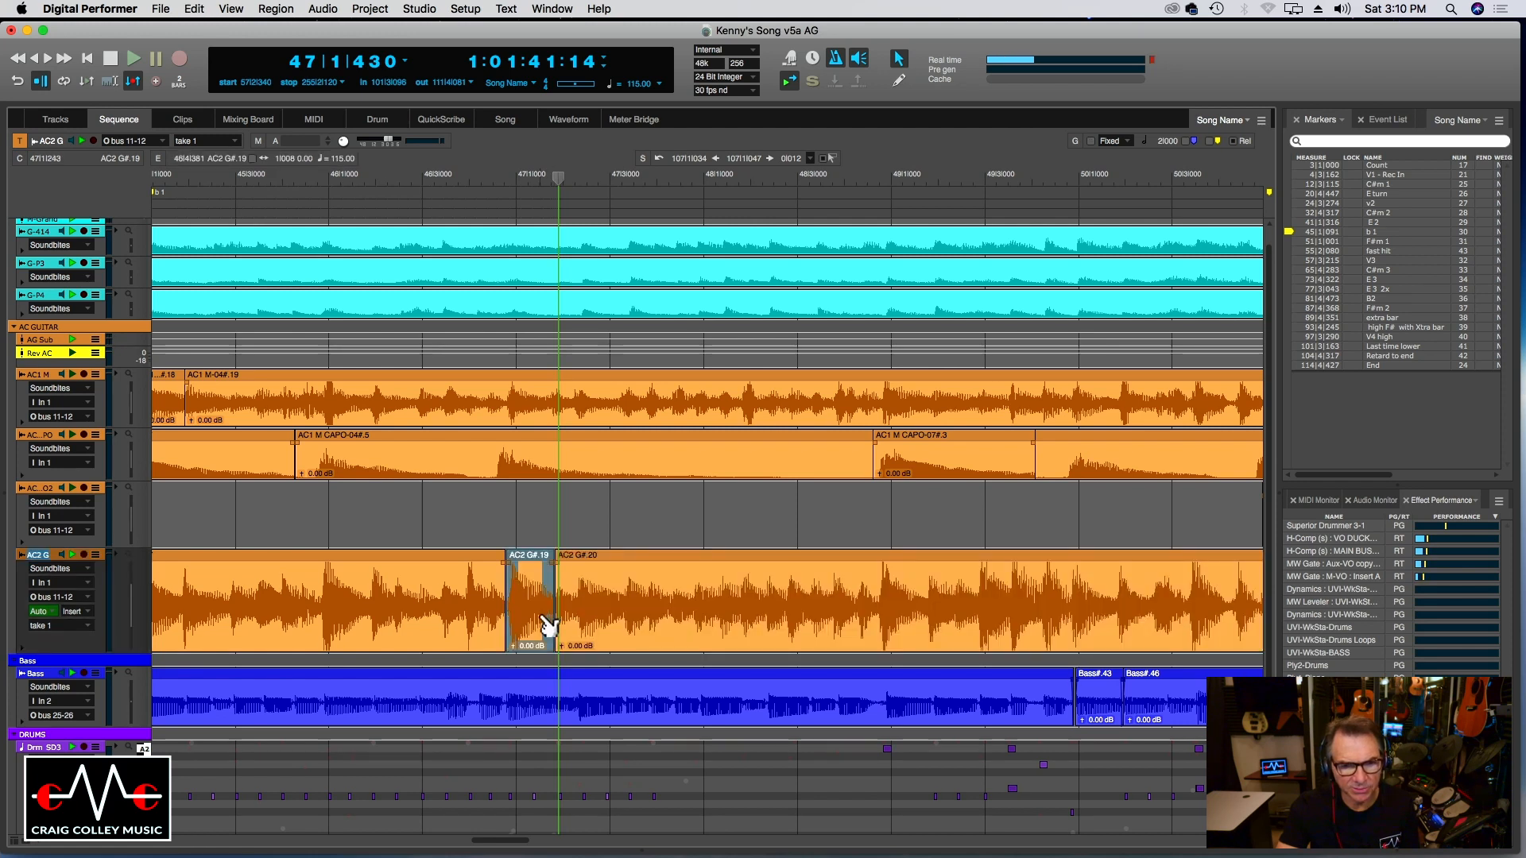
{"action": "left_click_drag", "start_coordinate": [547, 626], "coordinate": [549, 626]}
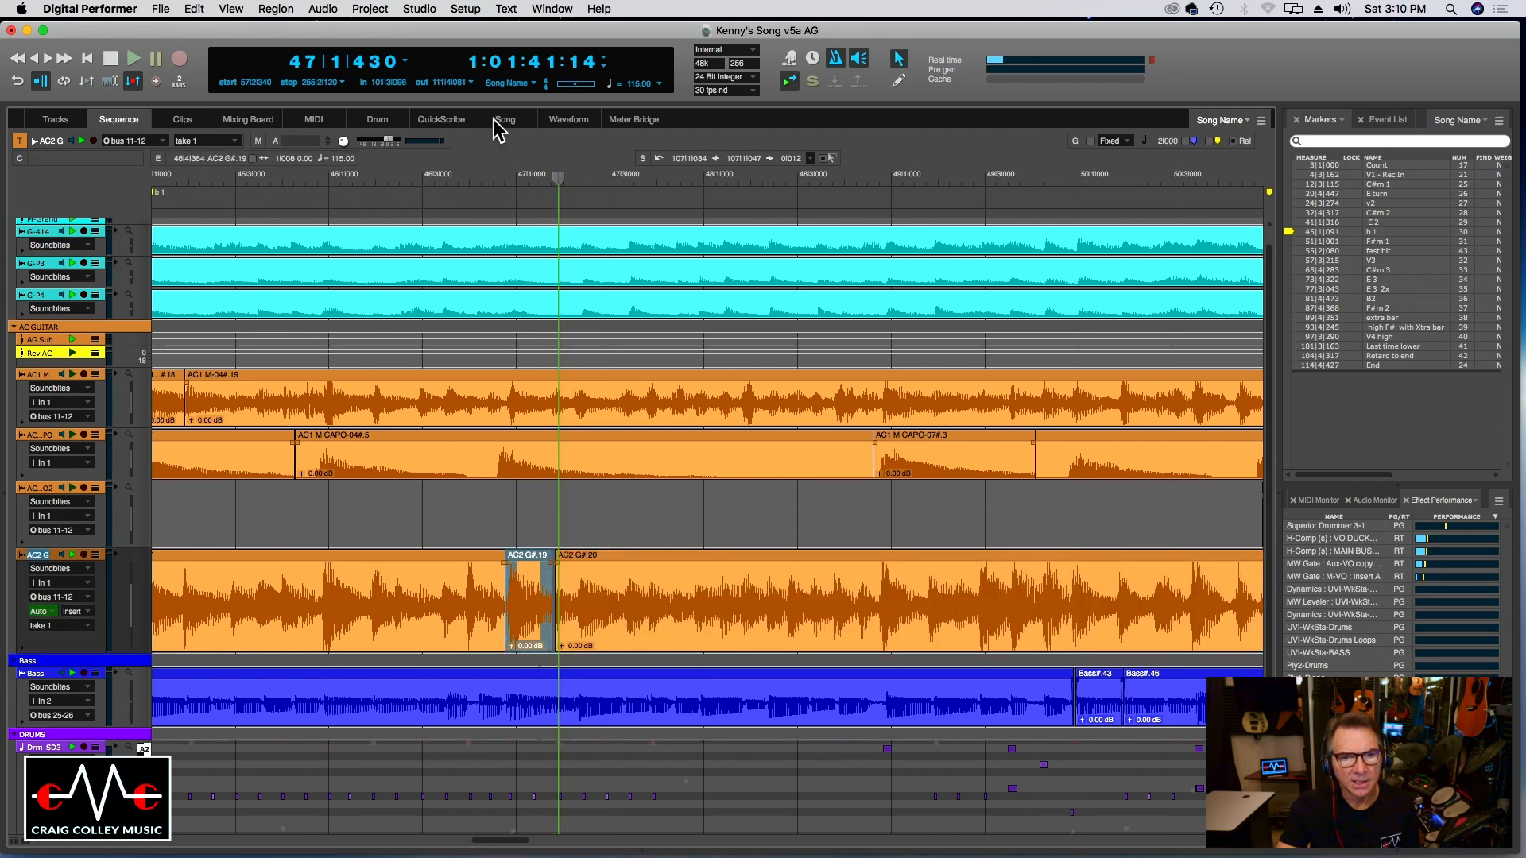
Replay the transition into measure 47 and fine-tune the isolated AC2 G chord to start at 46|4|371.
{"action": "left_click", "coordinate": [481, 174]}
{"action": "key", "text": "super+bracketright"}
{"action": "key", "text": "super+bracketright"}
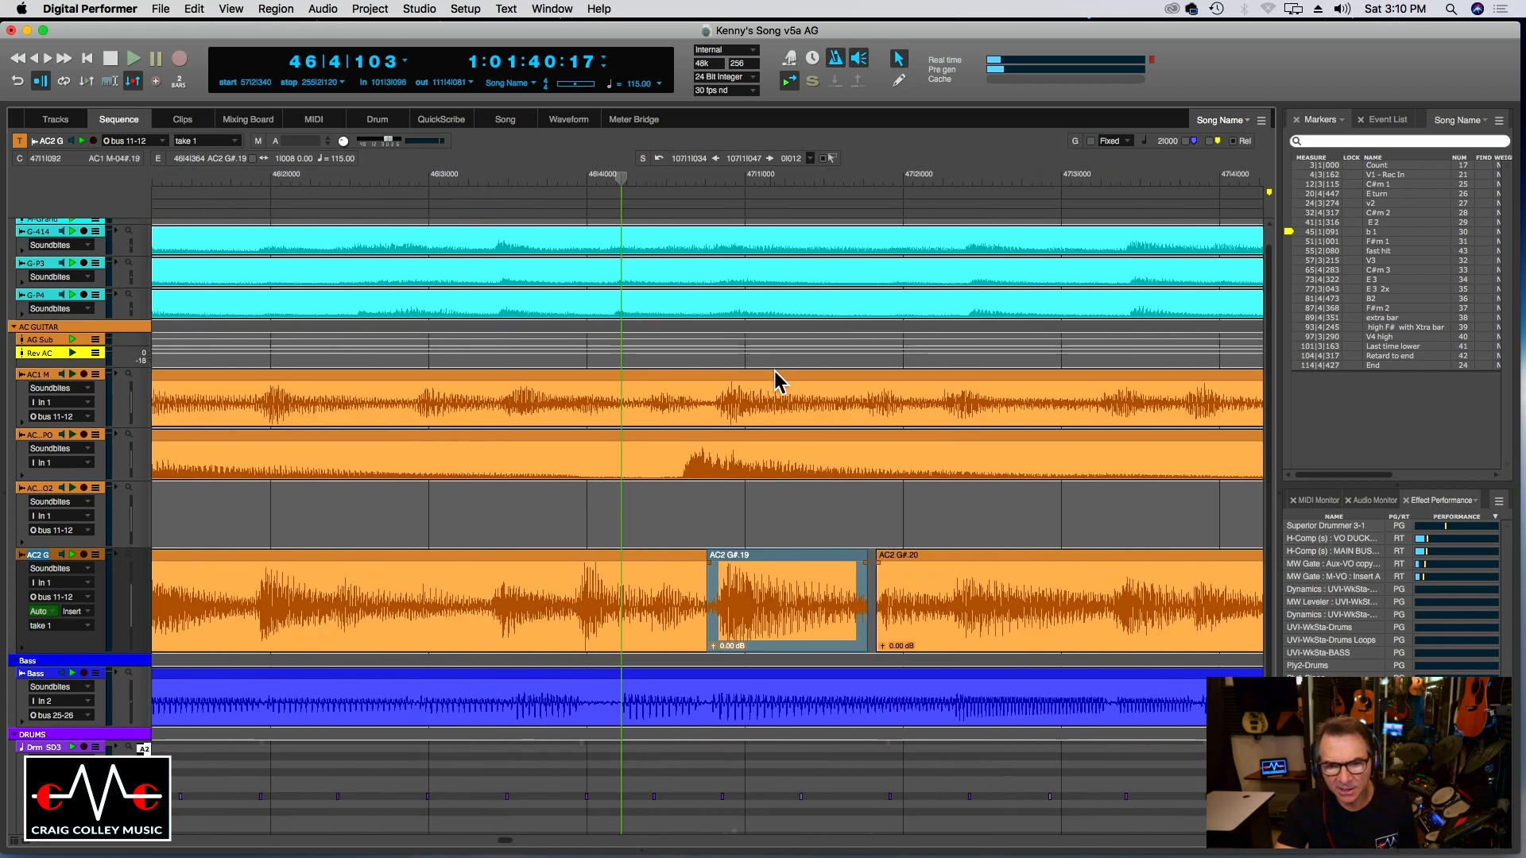
{"action": "key", "text": "space"}
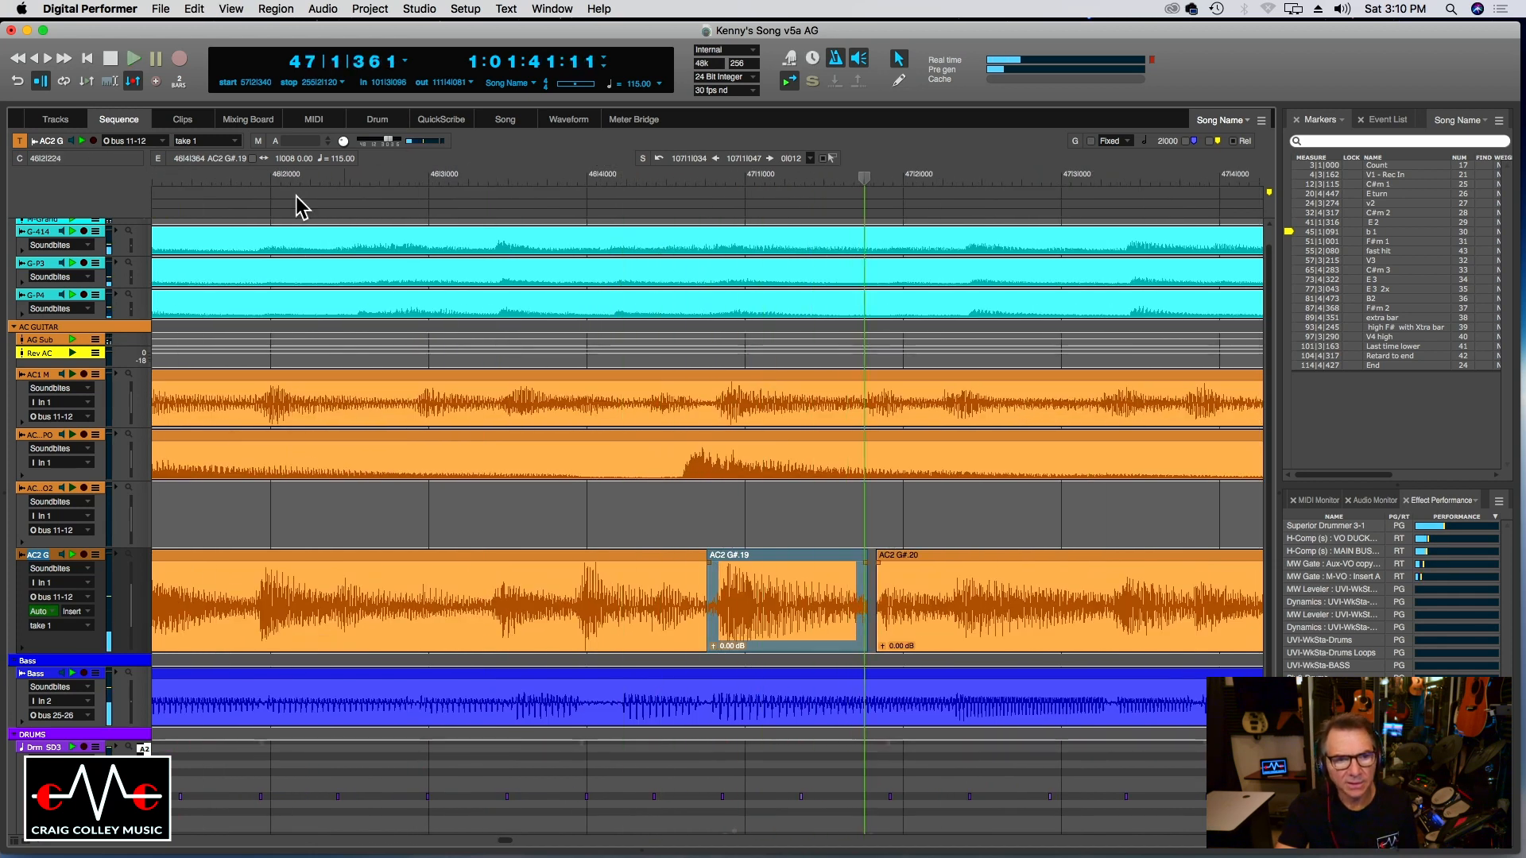
{"action": "left_click", "coordinate": [276, 176]}
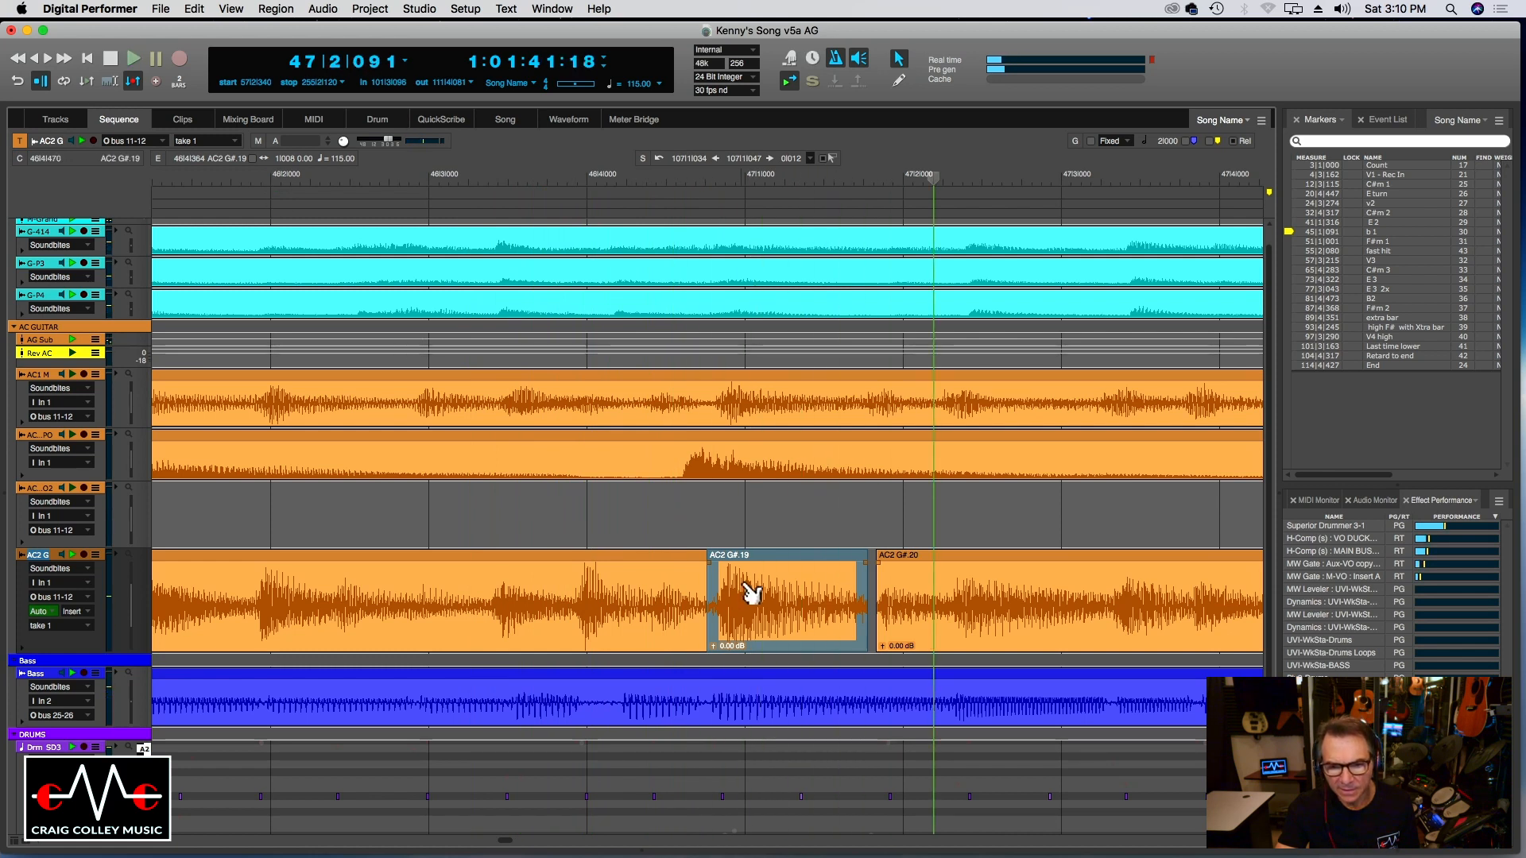
{"action": "left_click_drag", "start_coordinate": [752, 592], "coordinate": [753, 593]}
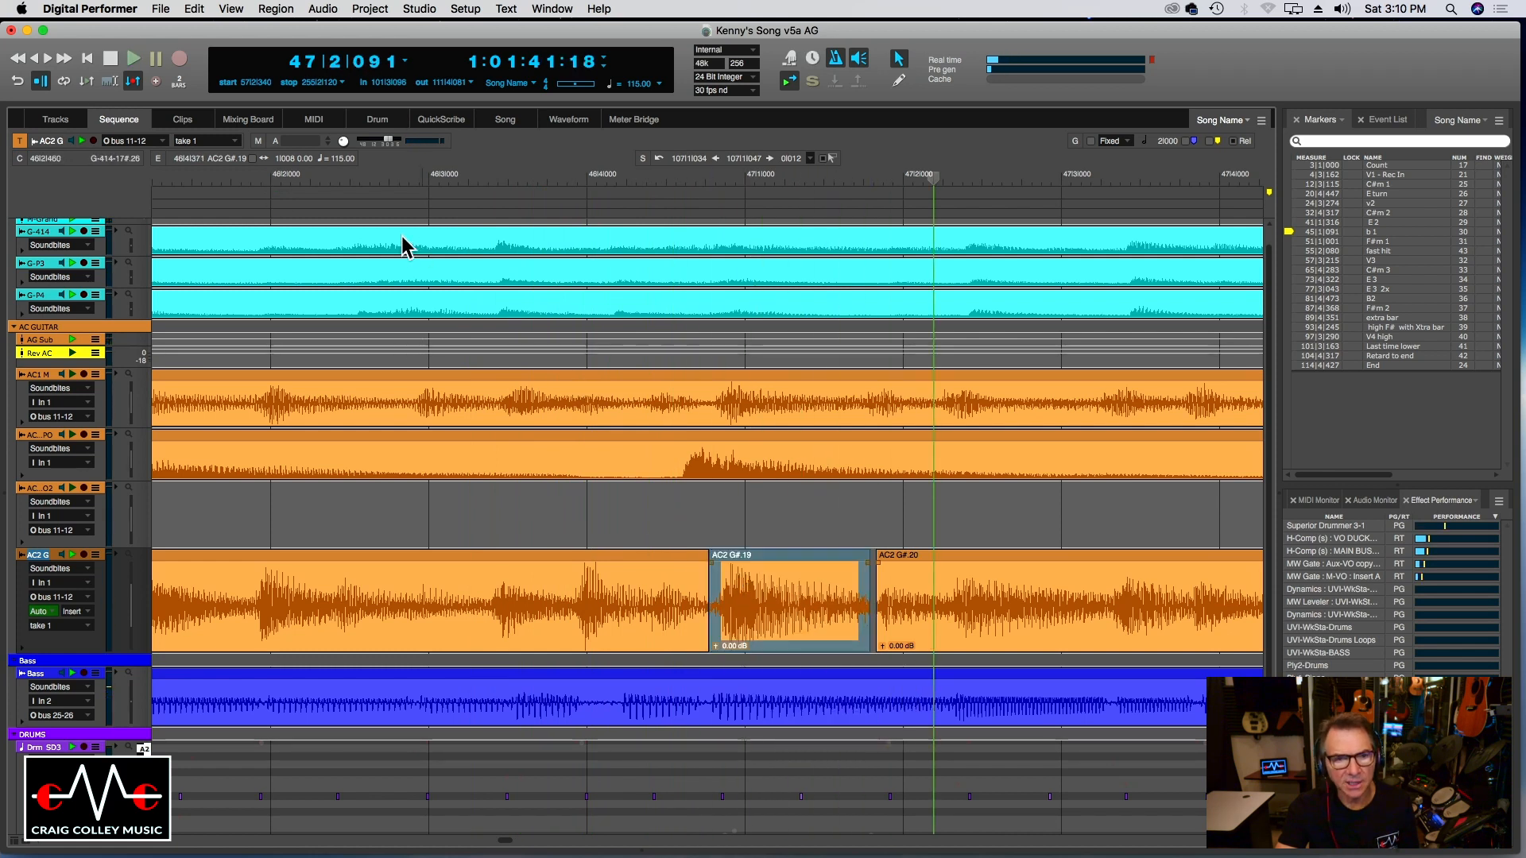
{"action": "left_click", "coordinate": [333, 179]}
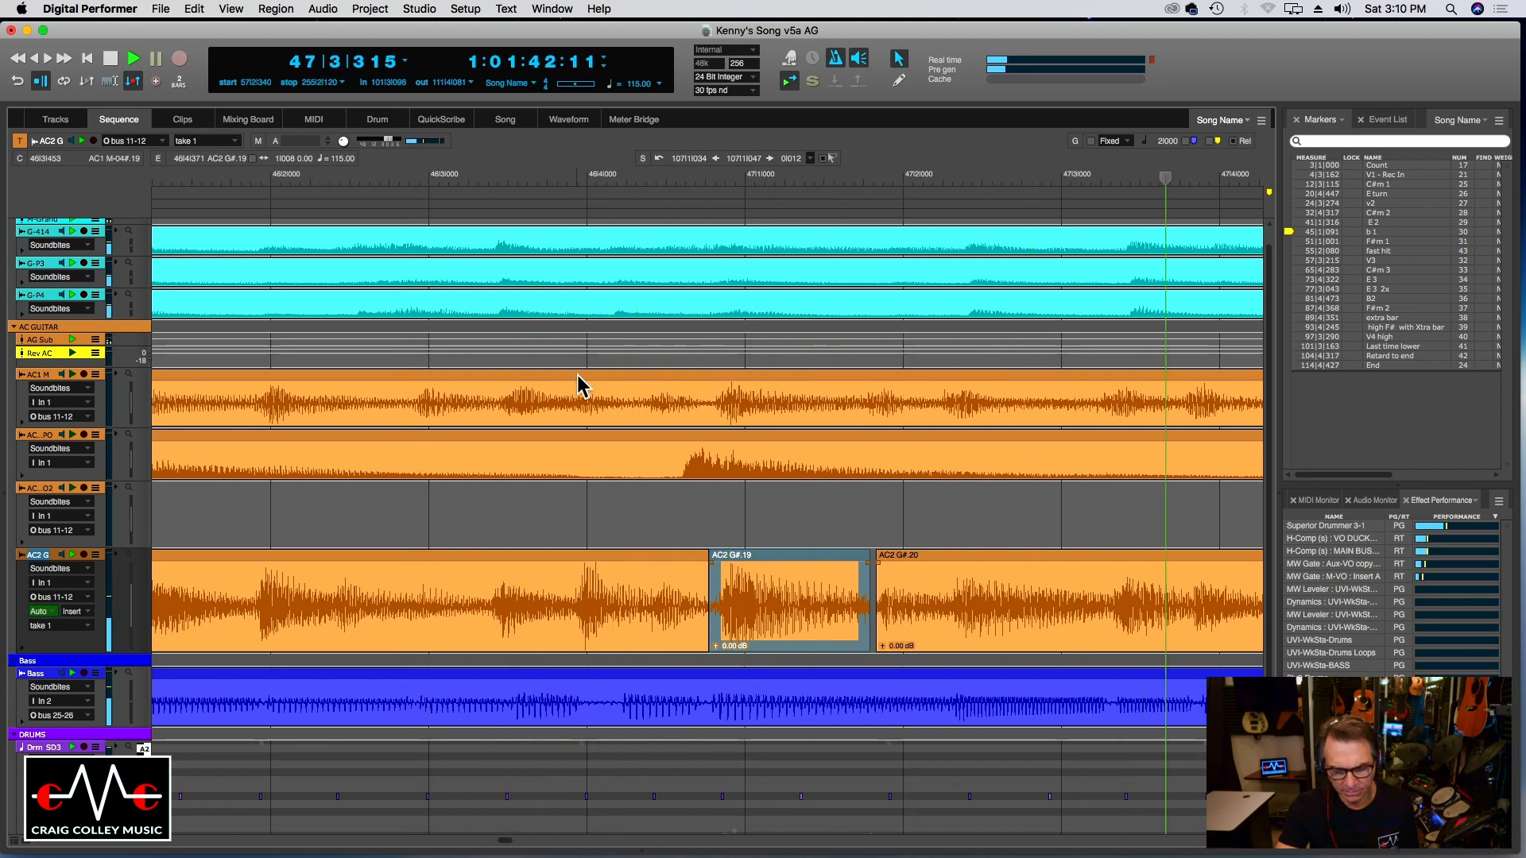
Play on into measure 50 and replay AC2 G from 49|2|454 to check its timing ahead of the F#m 1 marker.
{"action": "key", "text": "super+bracketleft"}
{"action": "key", "text": "super+bracketleft"}
{"action": "key", "text": "super+bracketleft"}
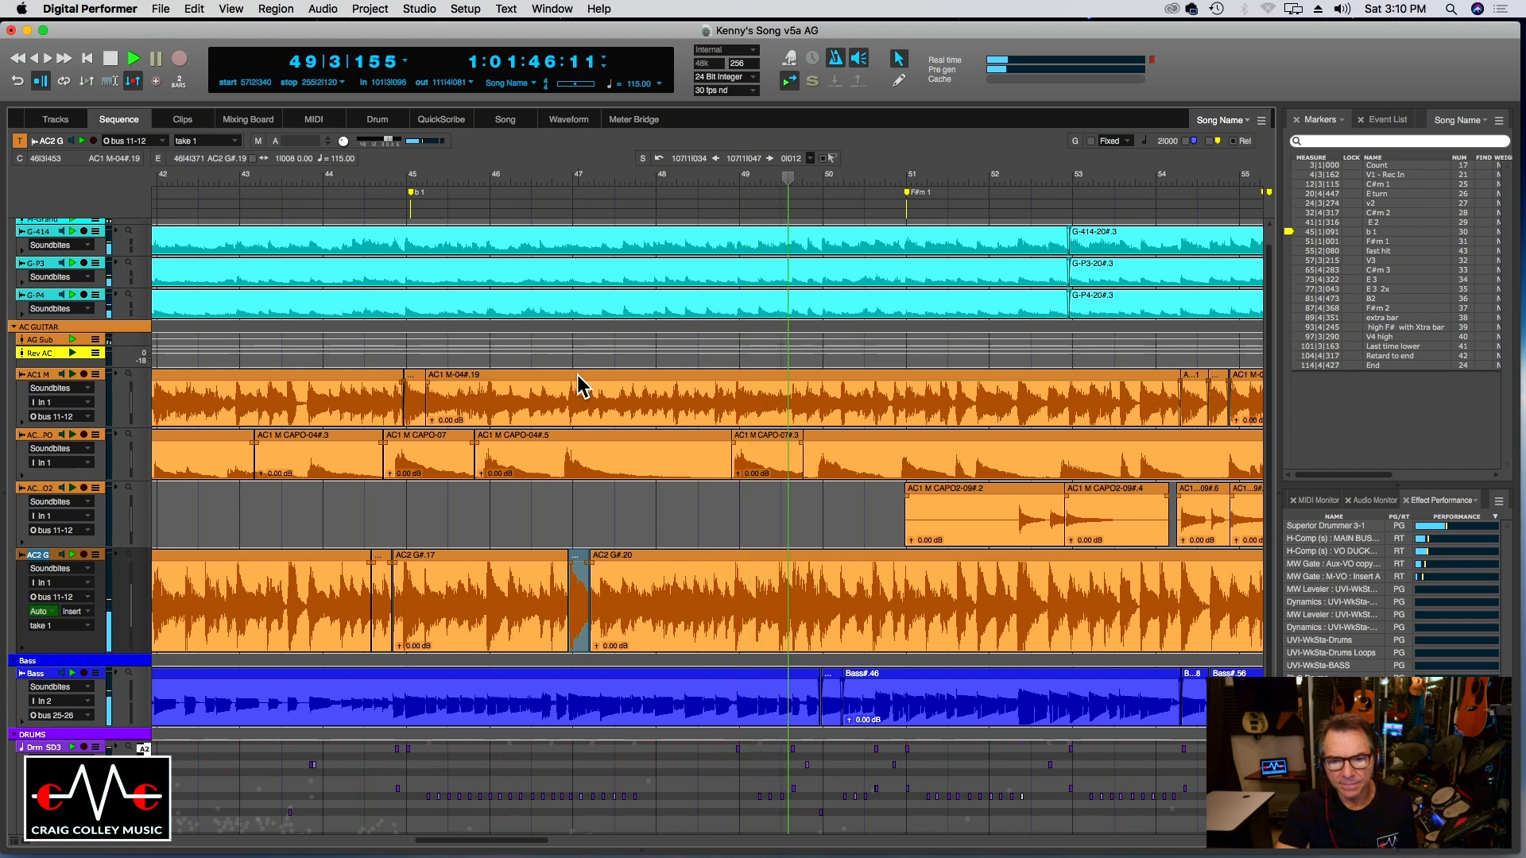
{"action": "key", "text": "space"}
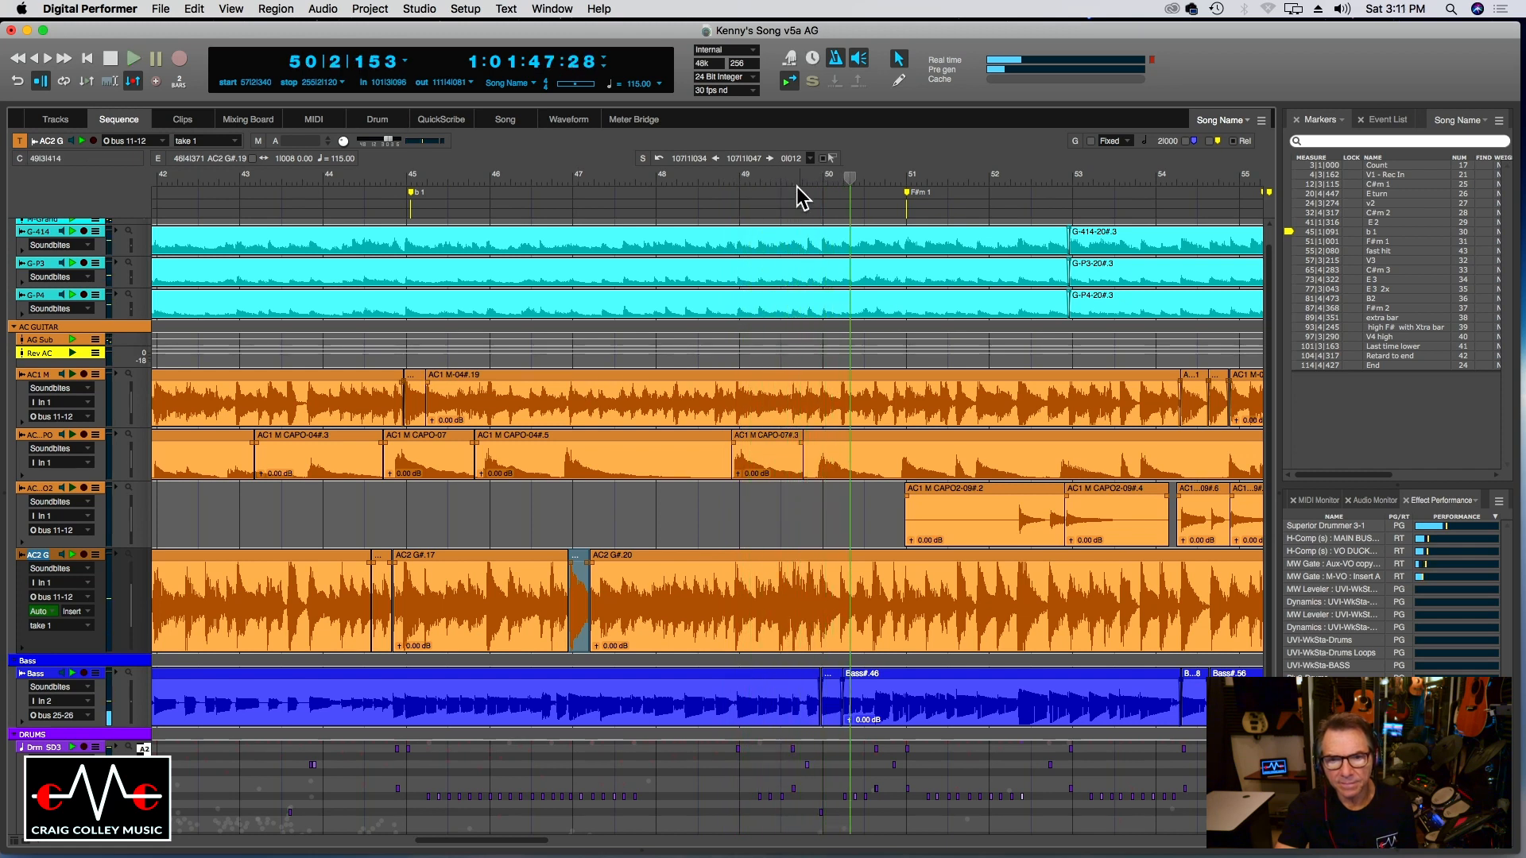
{"action": "left_click", "coordinate": [780, 181]}
{"action": "key", "text": "super+bracketright"}
{"action": "key", "text": "super+bracketright"}
{"action": "key", "text": "super+bracketright"}
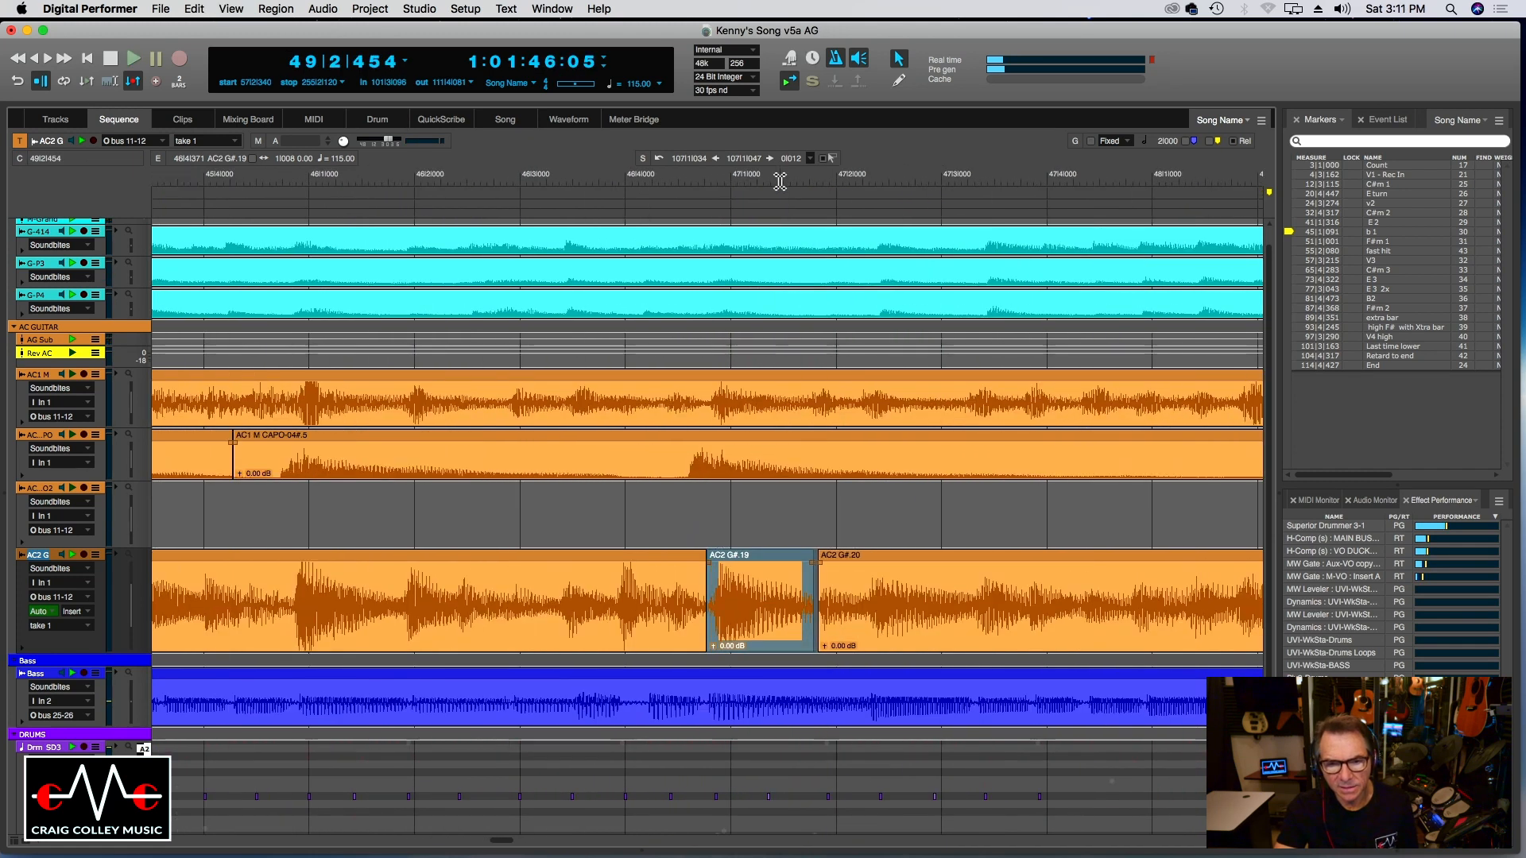
{"action": "key", "text": "space"}
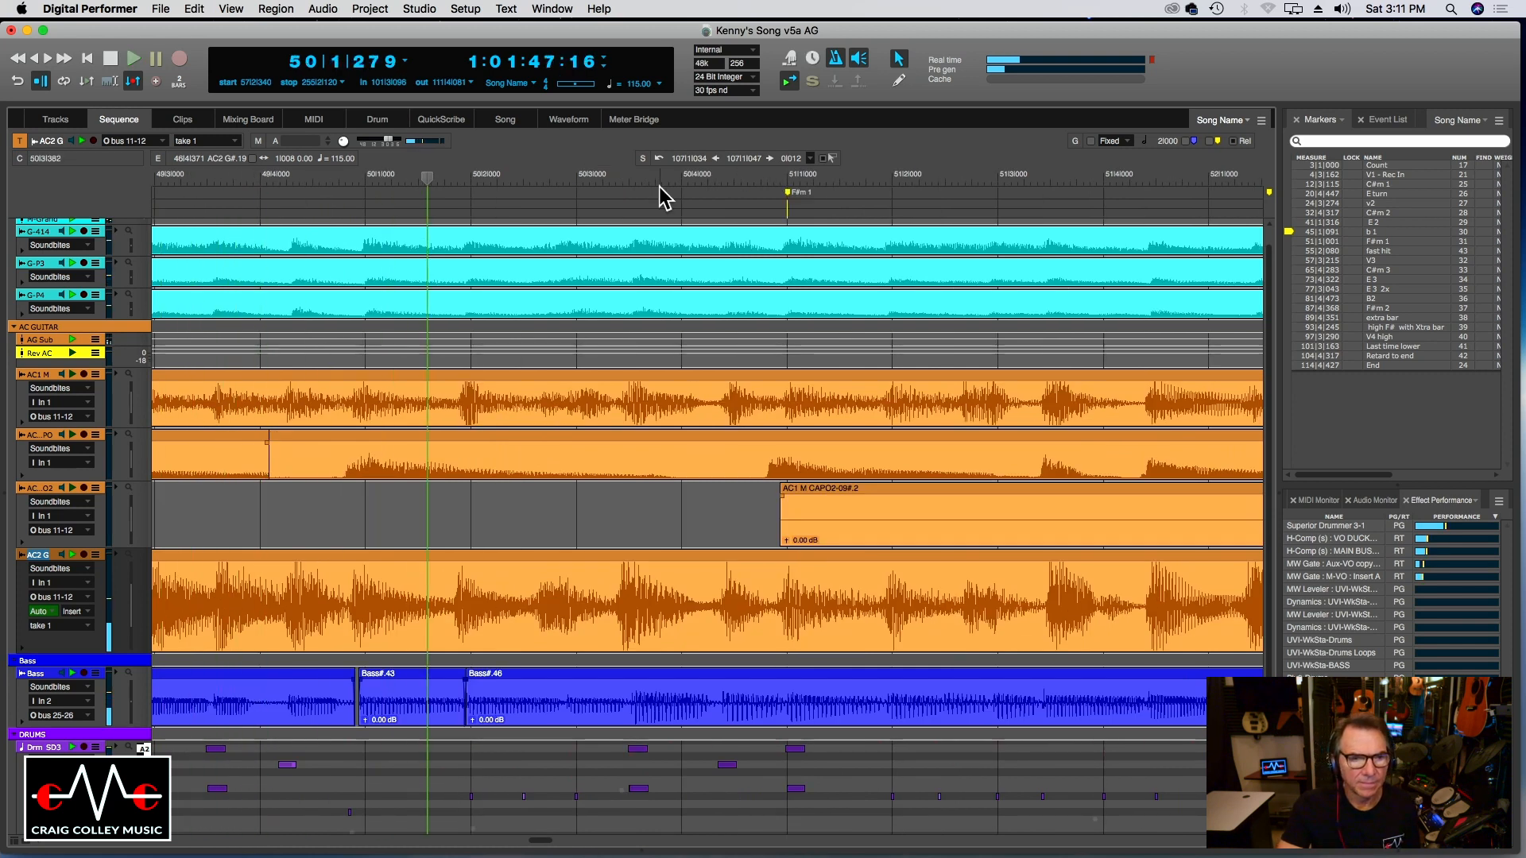
Move the playback position to 49|3|238 and split AC2 G just before the following chord, at 49|3|261 and 49|3|266.
{"action": "left_click", "coordinate": [206, 183]}
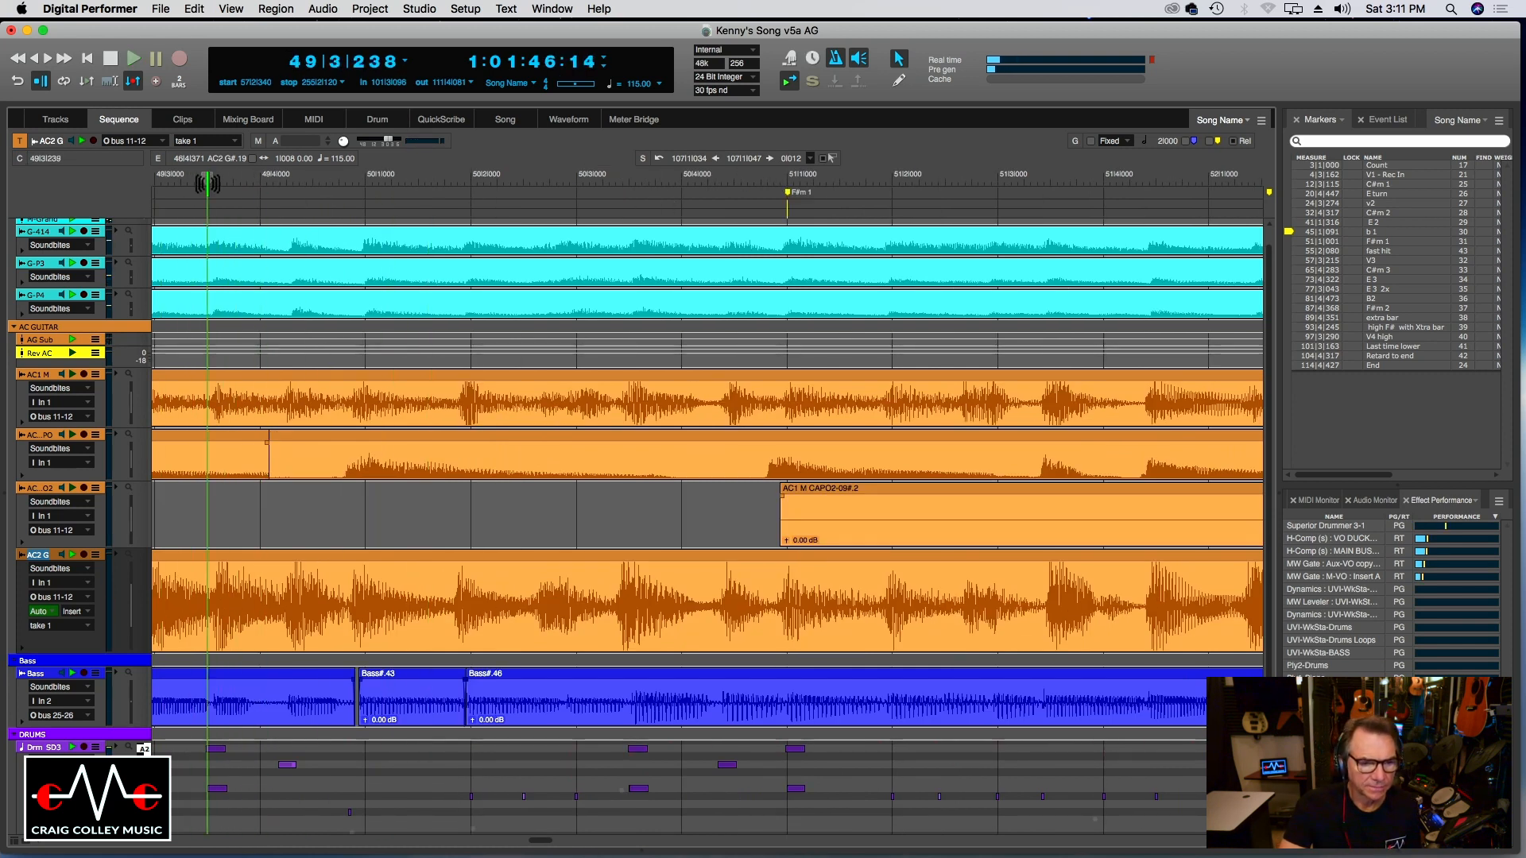
{"action": "key", "text": "super+bracketright"}
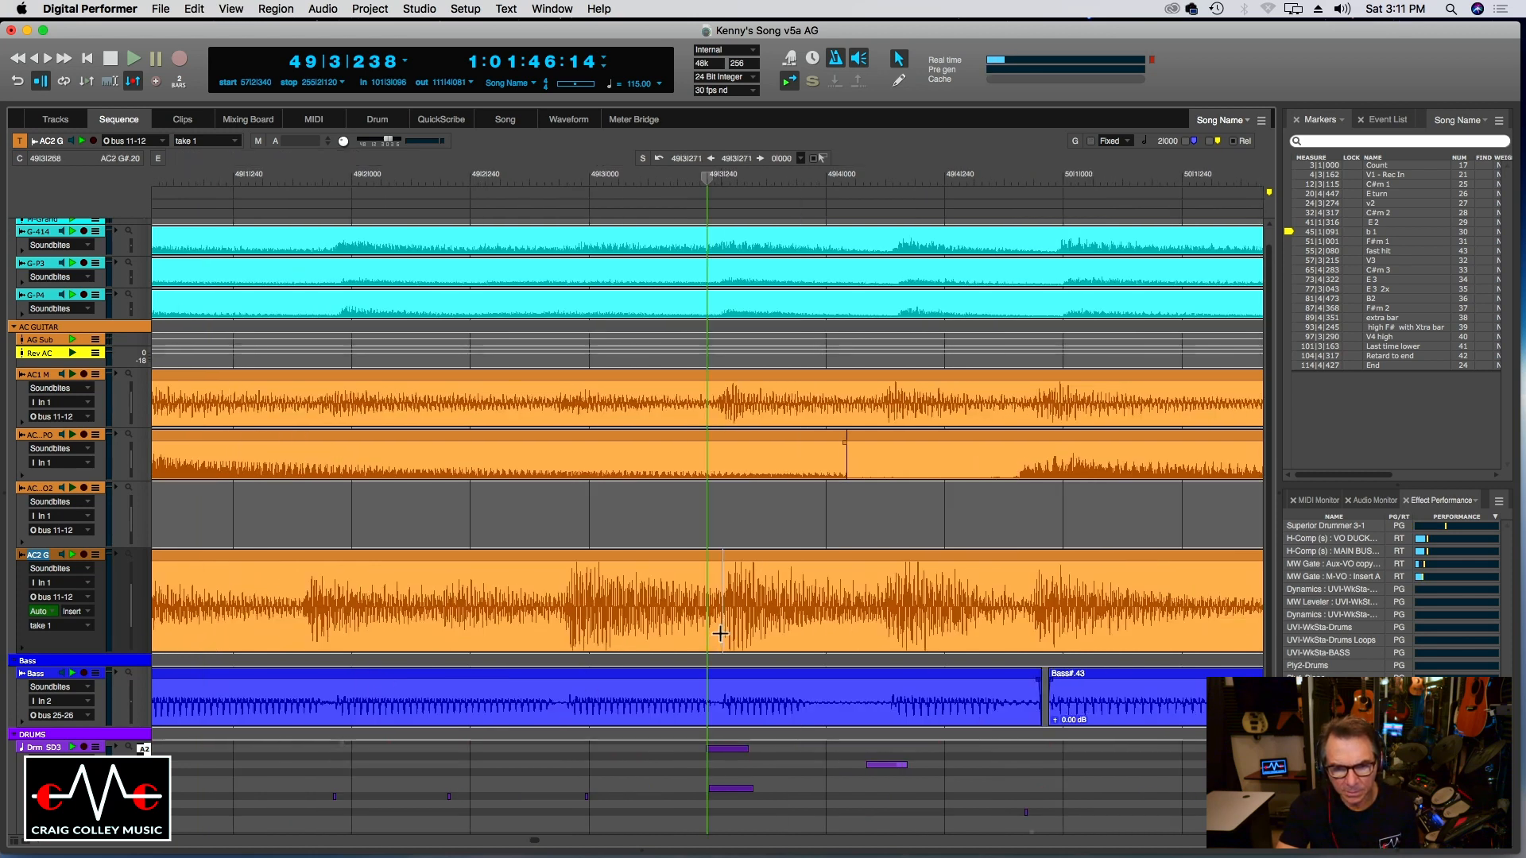
{"action": "left_click_drag", "start_coordinate": [720, 633], "coordinate": [718, 631]}
{"action": "key", "text": "super+y"}
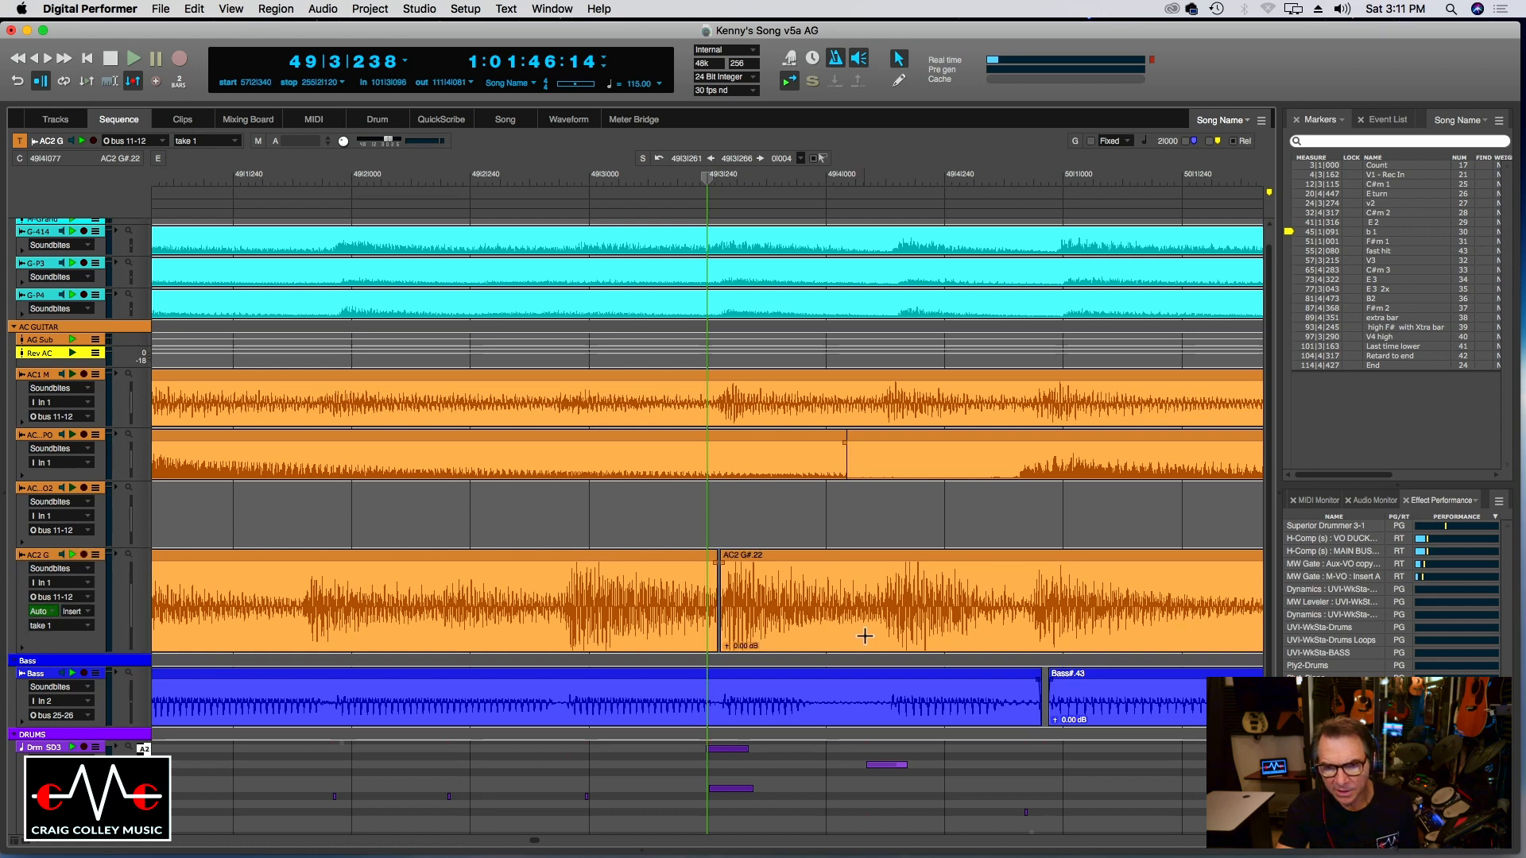
Split the AC2 G track's soundbite at 49|4|111, just ahead of the guitar hit.
{"action": "left_click", "coordinate": [887, 632]}
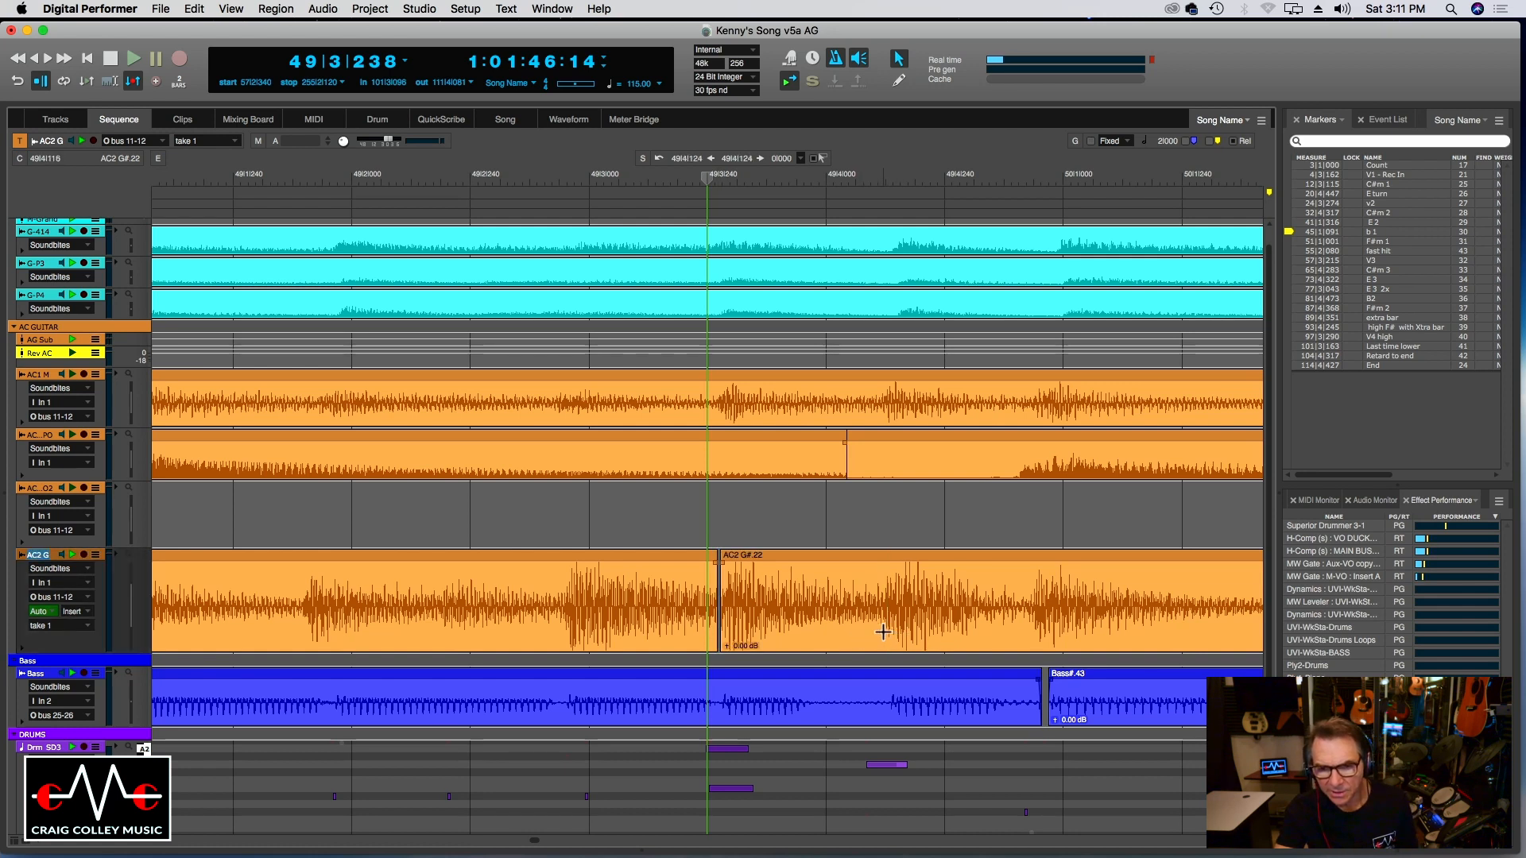
{"action": "left_click_drag", "start_coordinate": [883, 632], "coordinate": [881, 632]}
{"action": "key", "text": "space"}
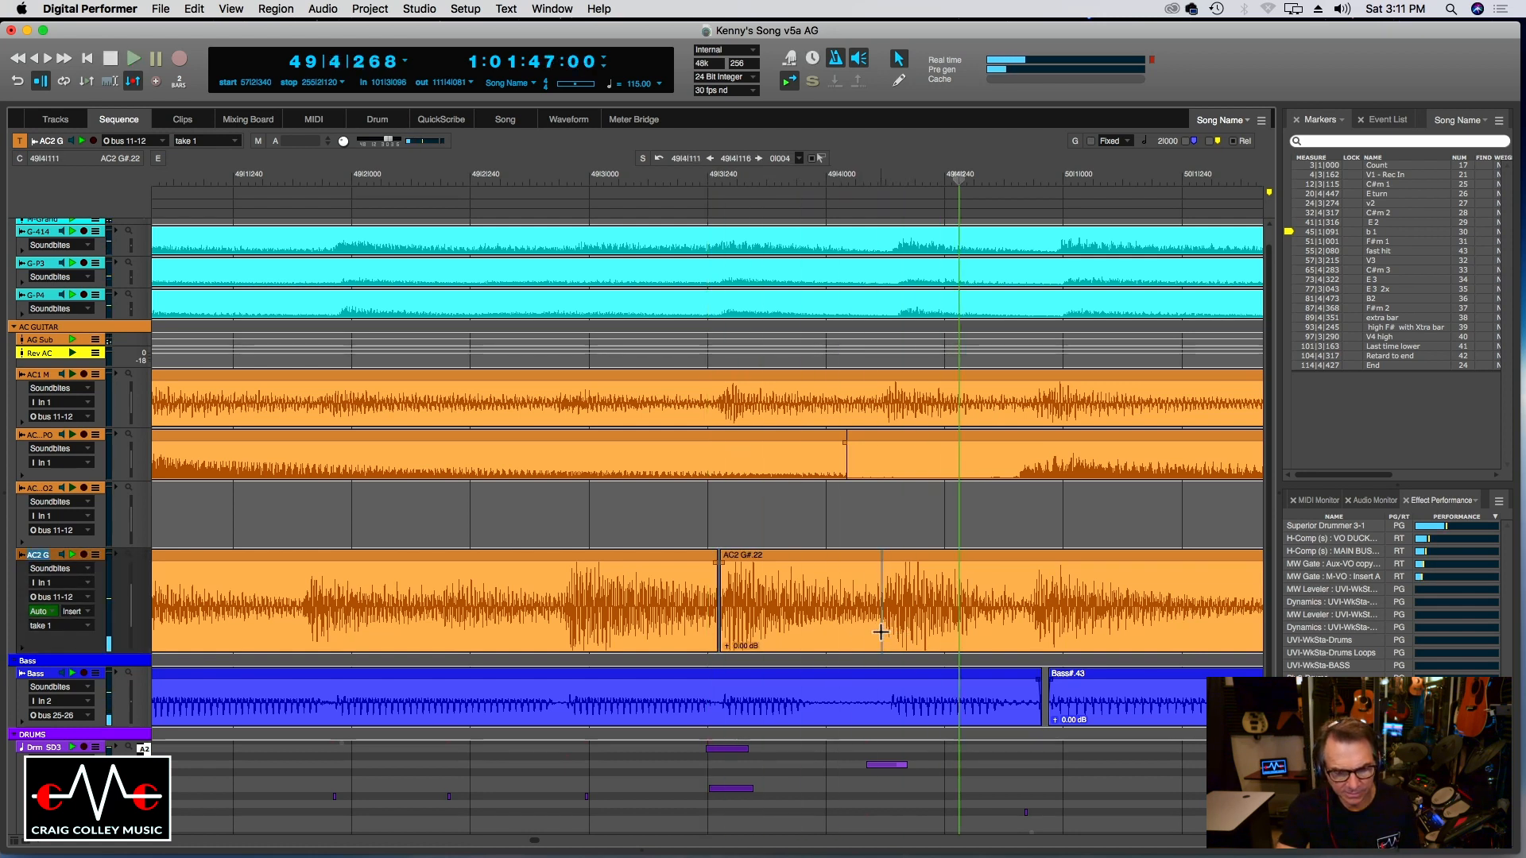
{"action": "key", "text": "super+y"}
Try shifting the AC2 G piece before the new cut slightly earlier to 49|3|256 and play it back.
{"action": "left_click_drag", "start_coordinate": [814, 605], "coordinate": [814, 608]}
{"action": "left_click", "coordinate": [510, 171]}
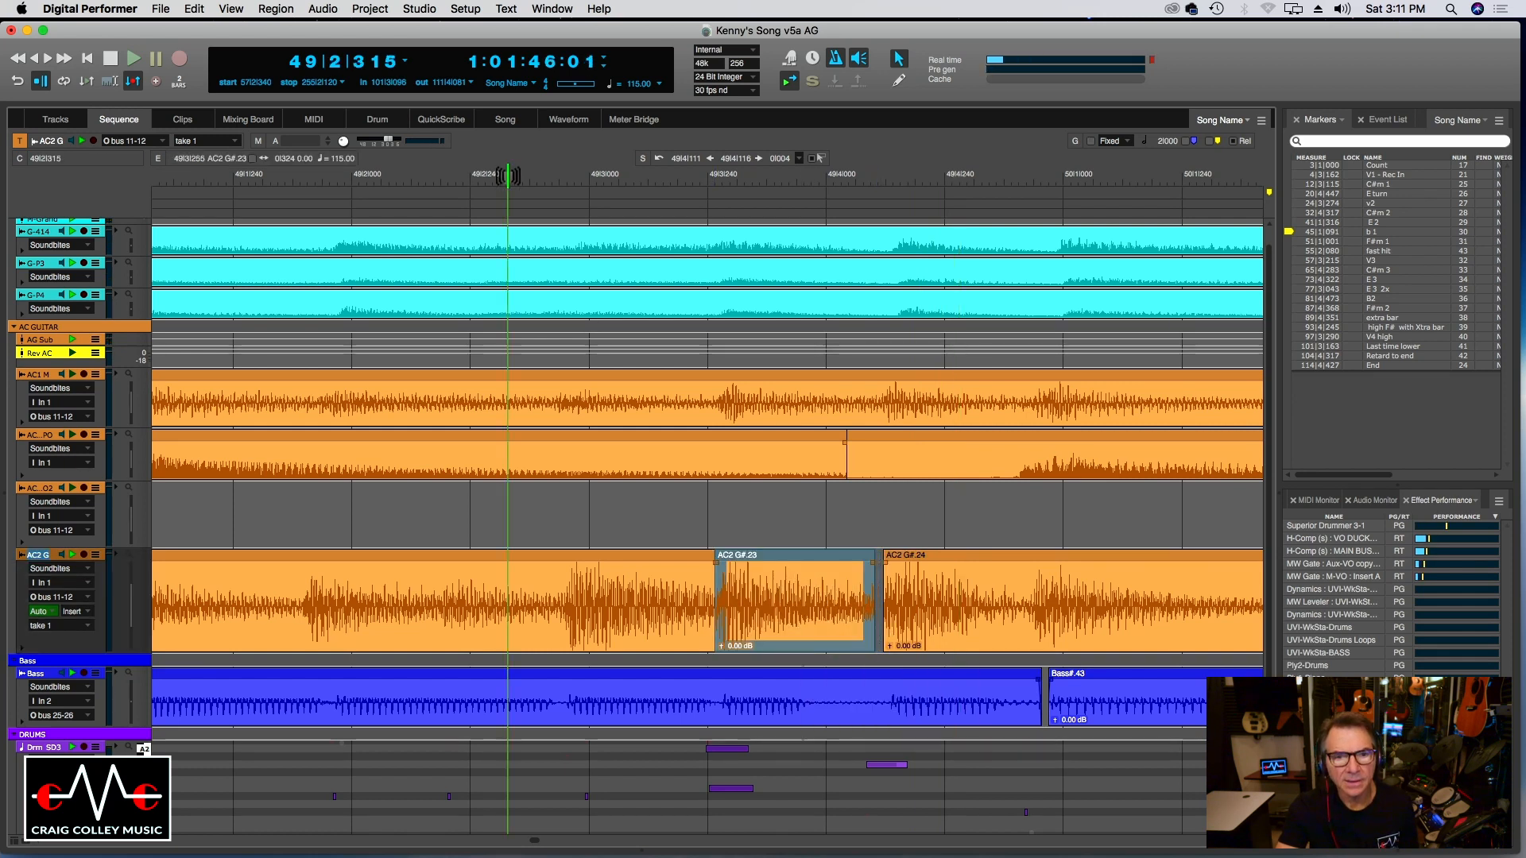
{"action": "key", "text": "space"}
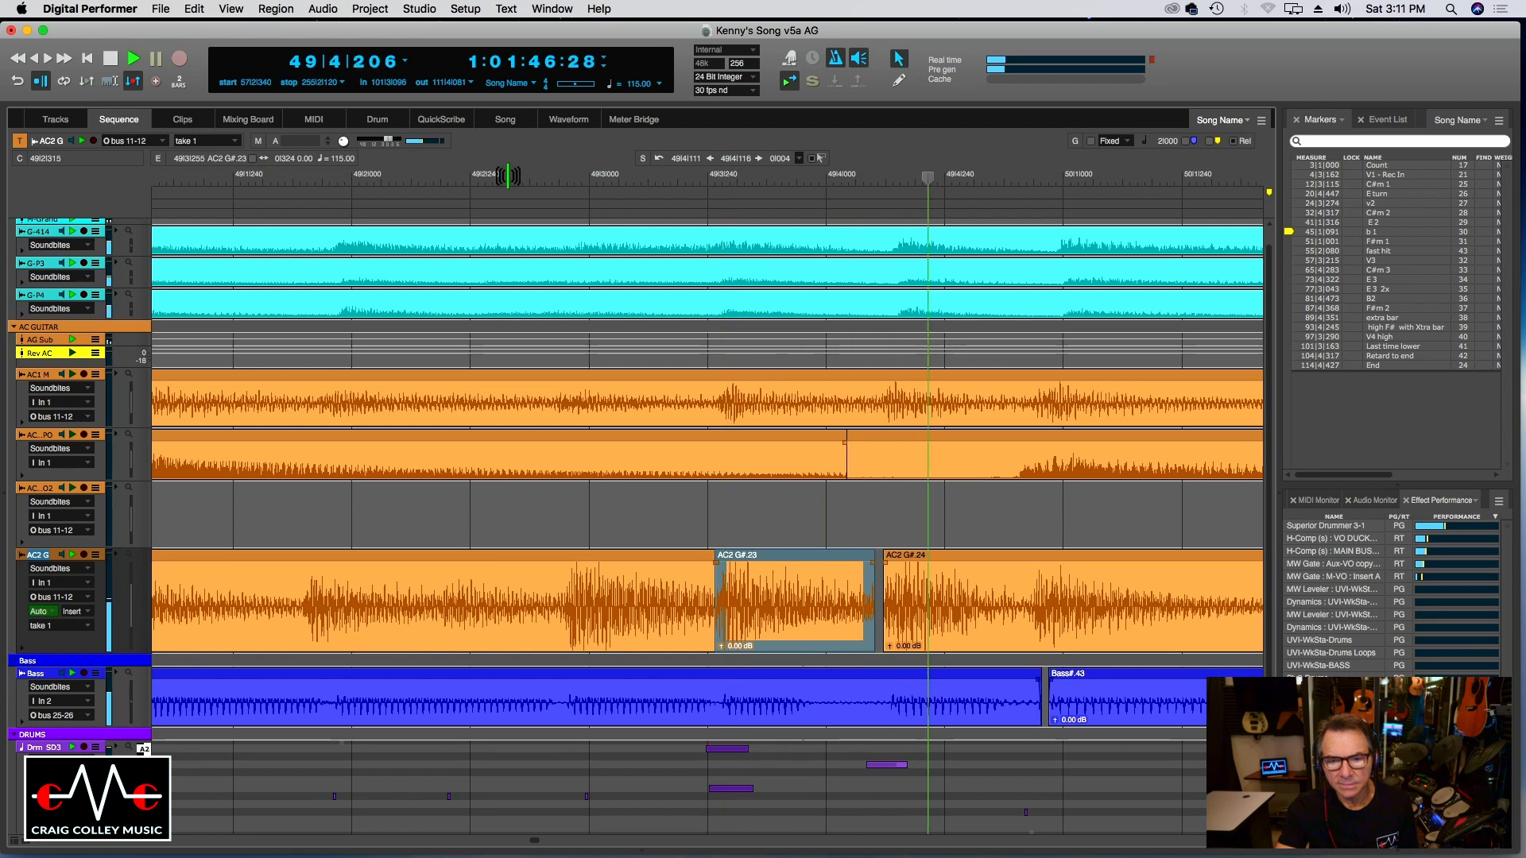
Try splitting the following AC2 G soundbite at about 49|4|407 and moving its first piece later to 49|4|127.
{"action": "left_click", "coordinate": [890, 188]}
{"action": "left_click", "coordinate": [1023, 624]}
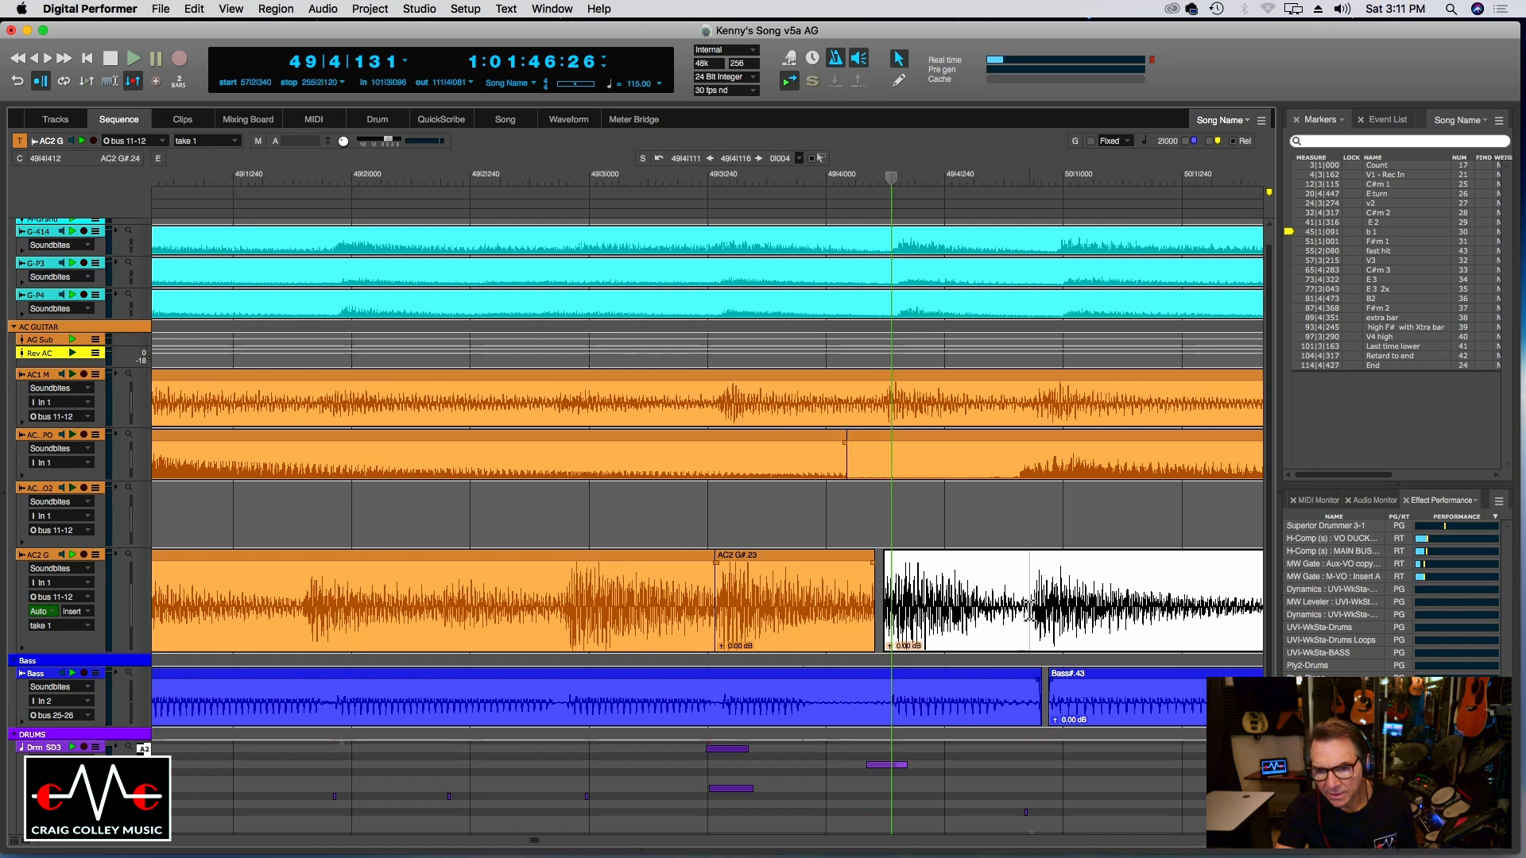
{"action": "key", "text": "space"}
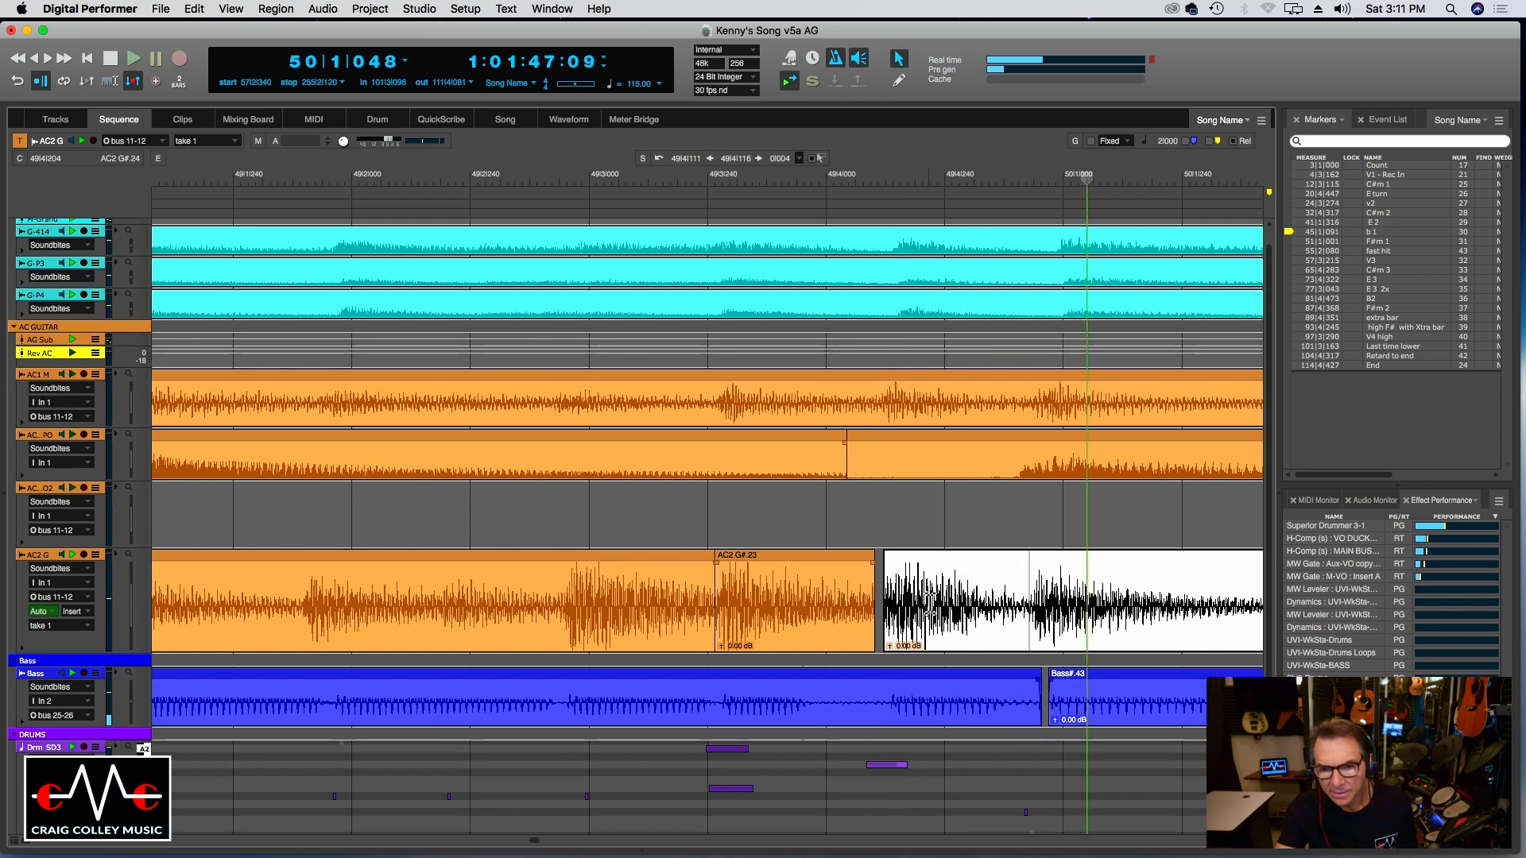
{"action": "left_click", "coordinate": [902, 511]}
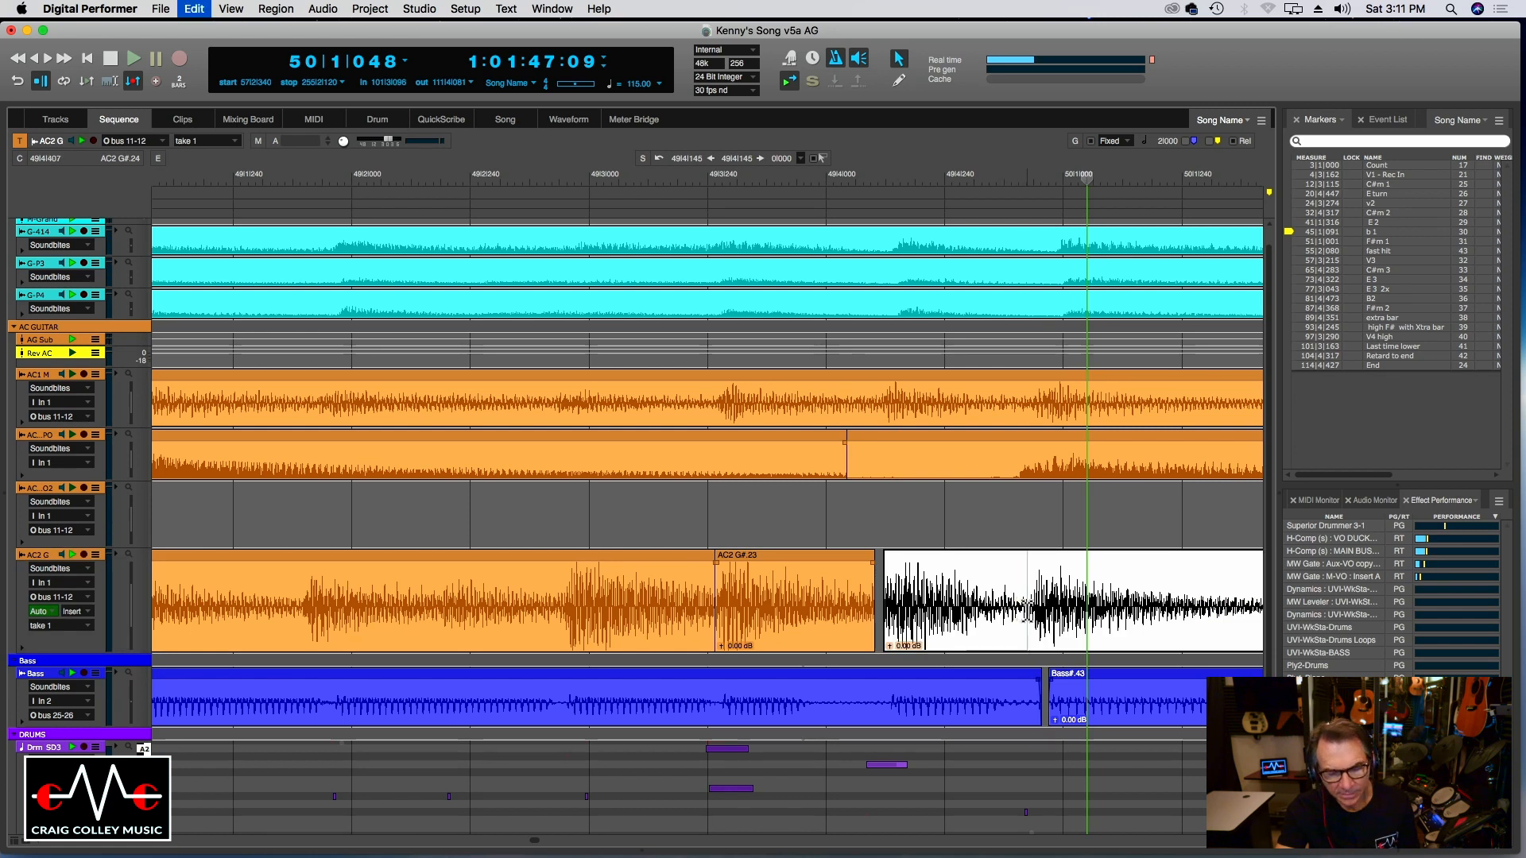
{"action": "left_click_drag", "start_coordinate": [930, 586], "coordinate": [945, 590]}
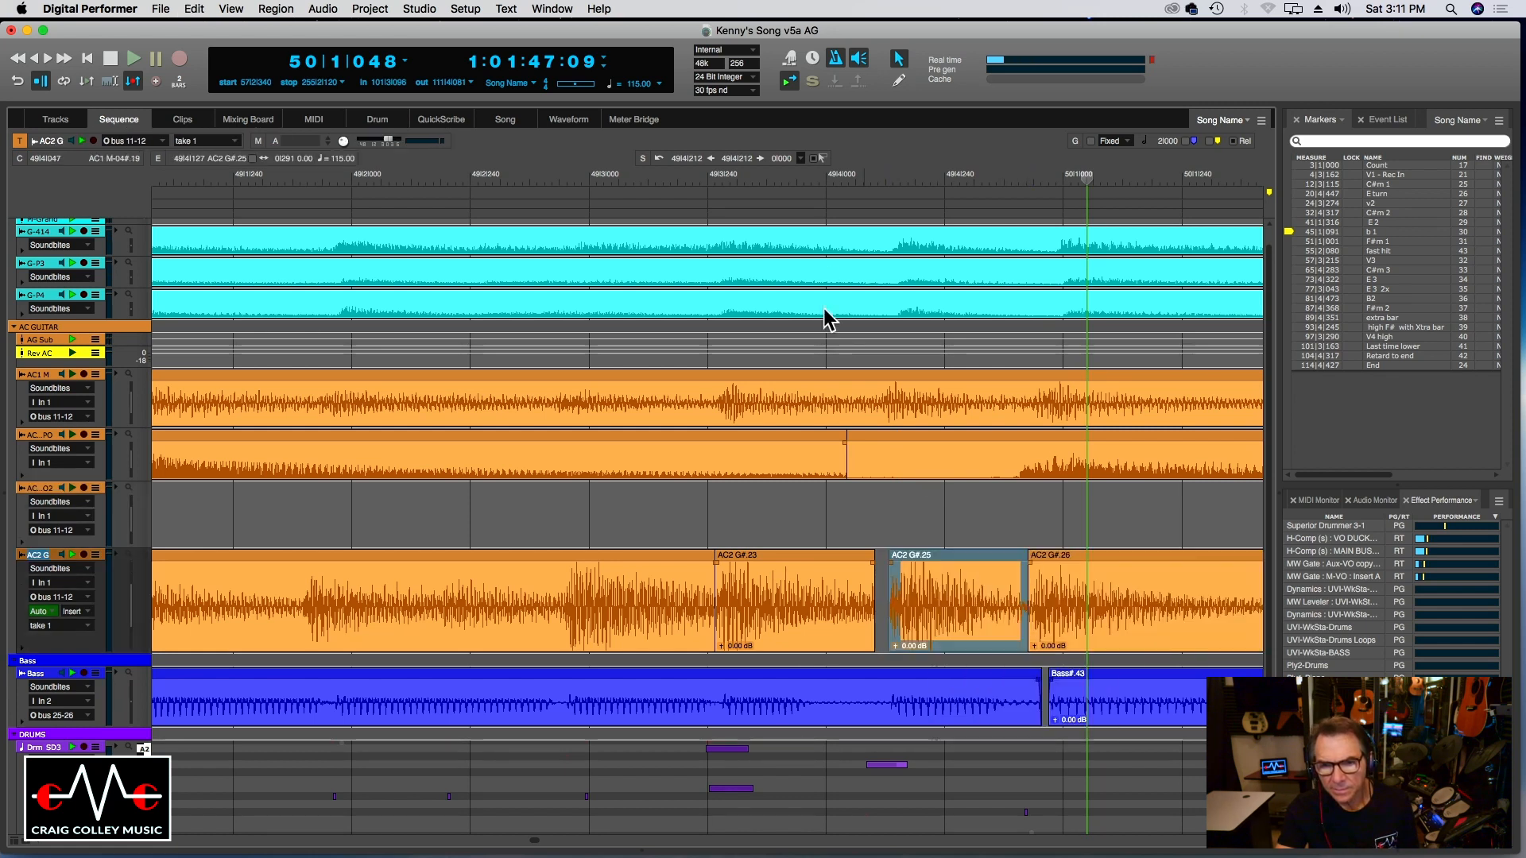
{"action": "left_click", "coordinate": [733, 169]}
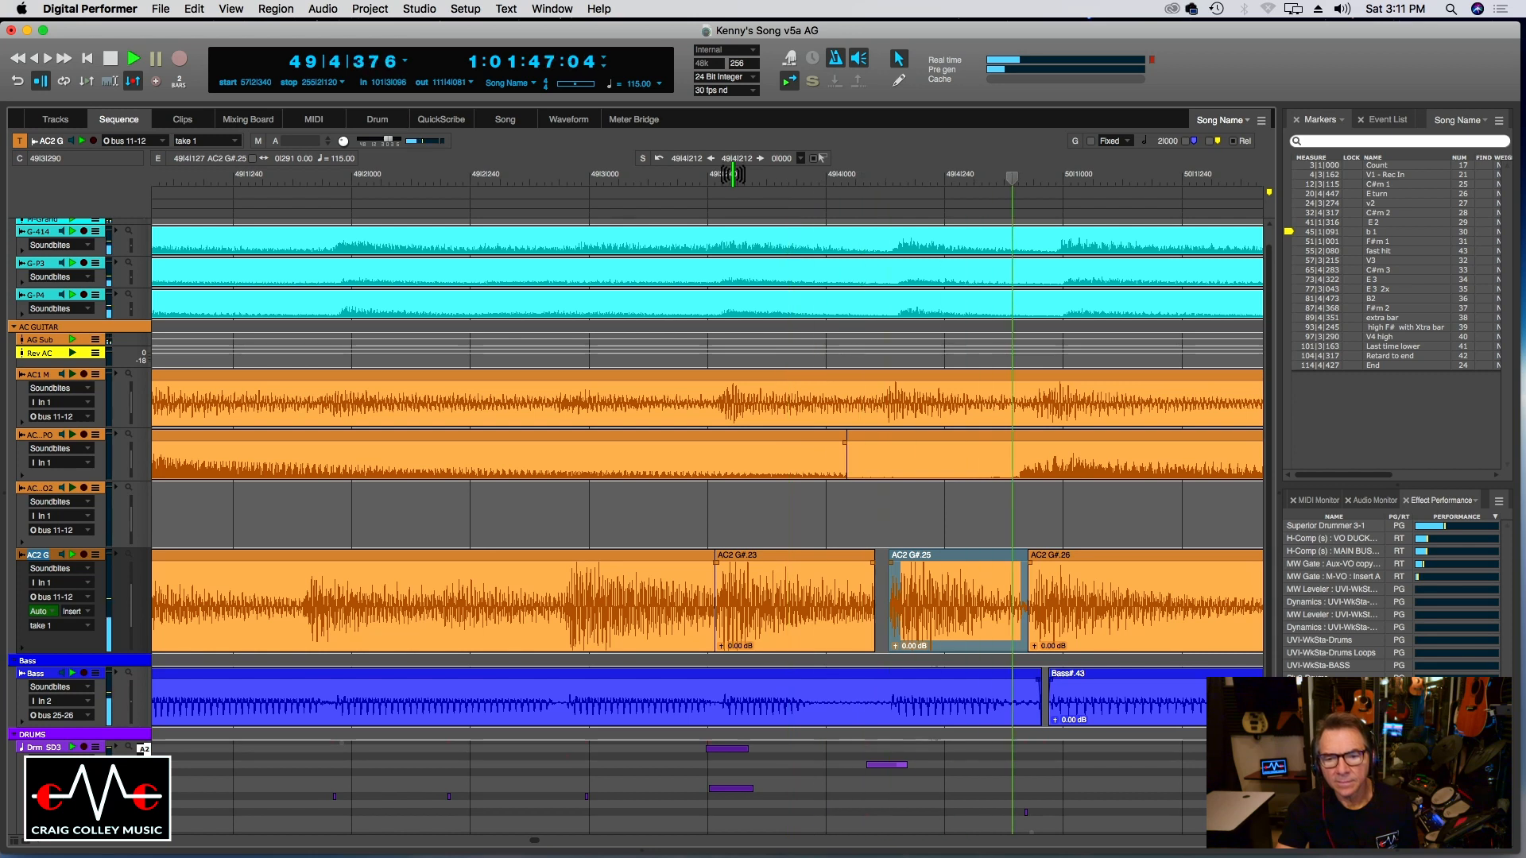
{"action": "scroll", "coordinate": [454, 252], "scroll_direction": "left", "scroll_amount": 5}
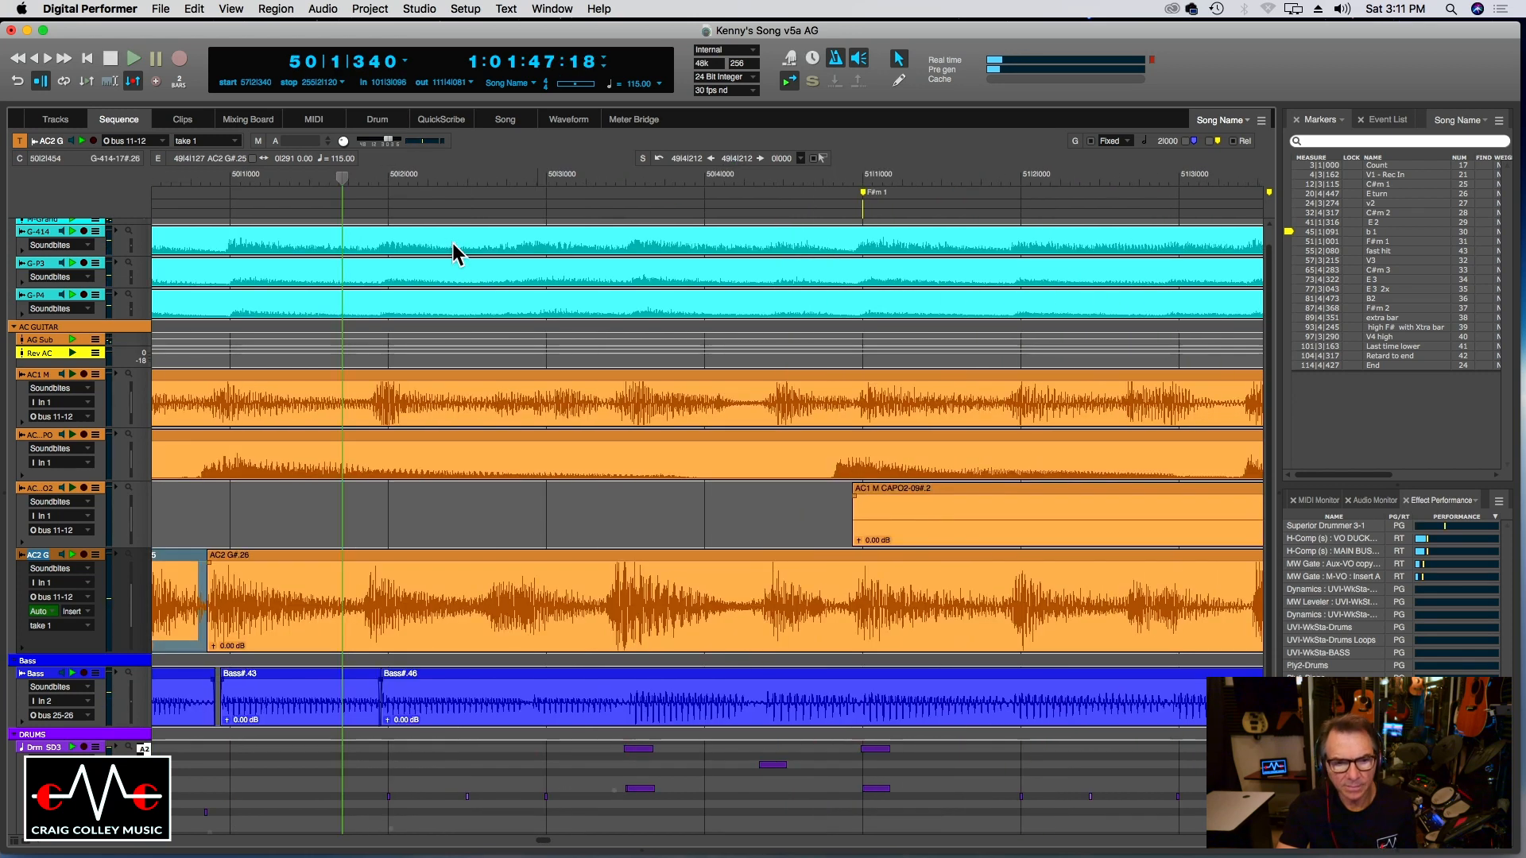
{"action": "left_click", "coordinate": [236, 182]}
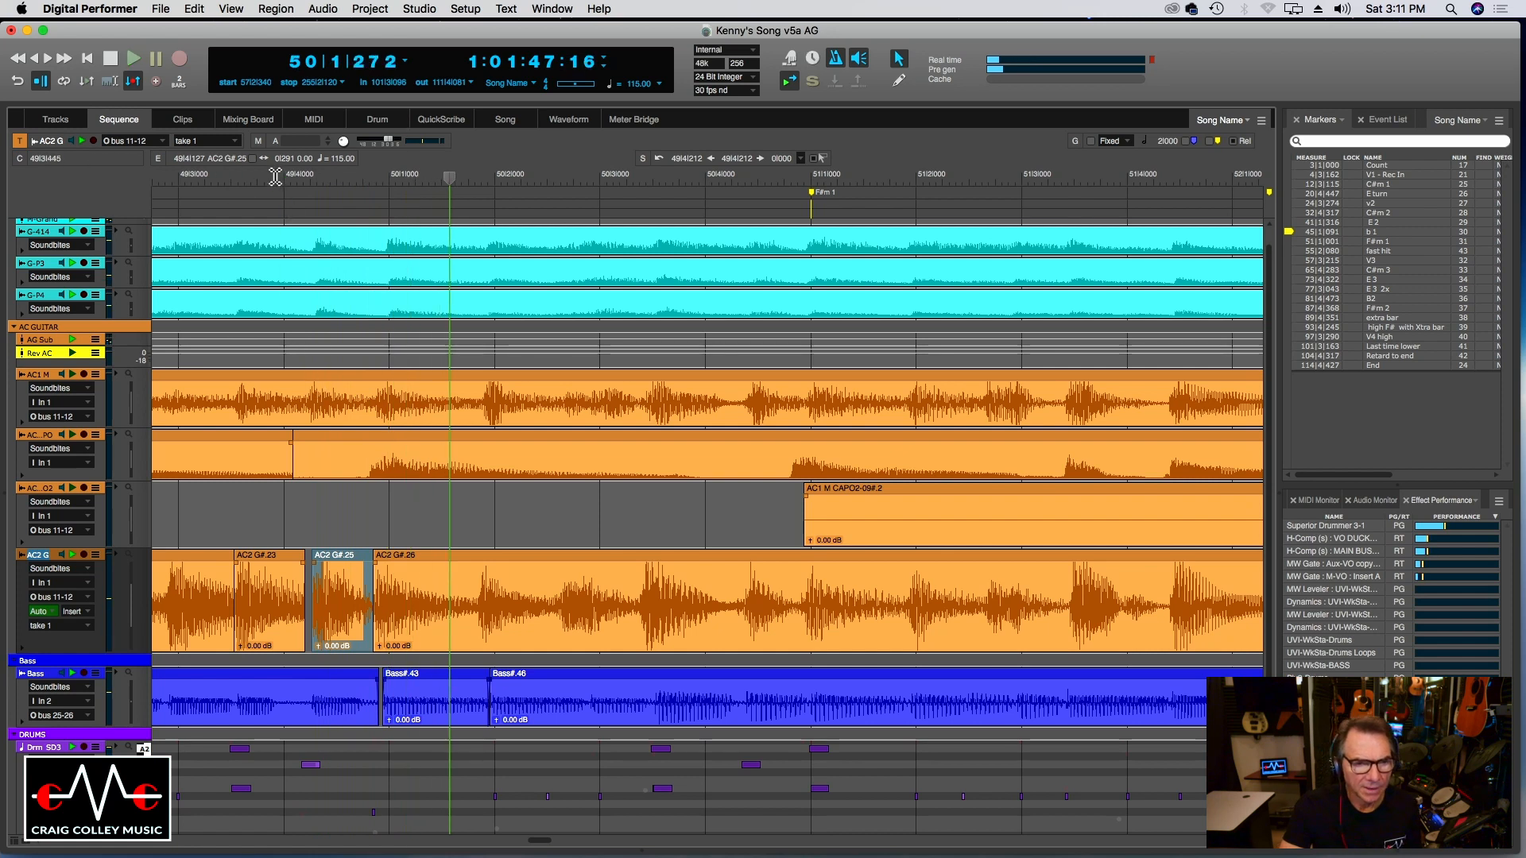
Try moving the split-off AC2 G piece earlier to 49|4|118, and undo the recent moves and the last split.
{"action": "left_click", "coordinate": [274, 176]}
{"action": "key", "text": "super+bracketright"}
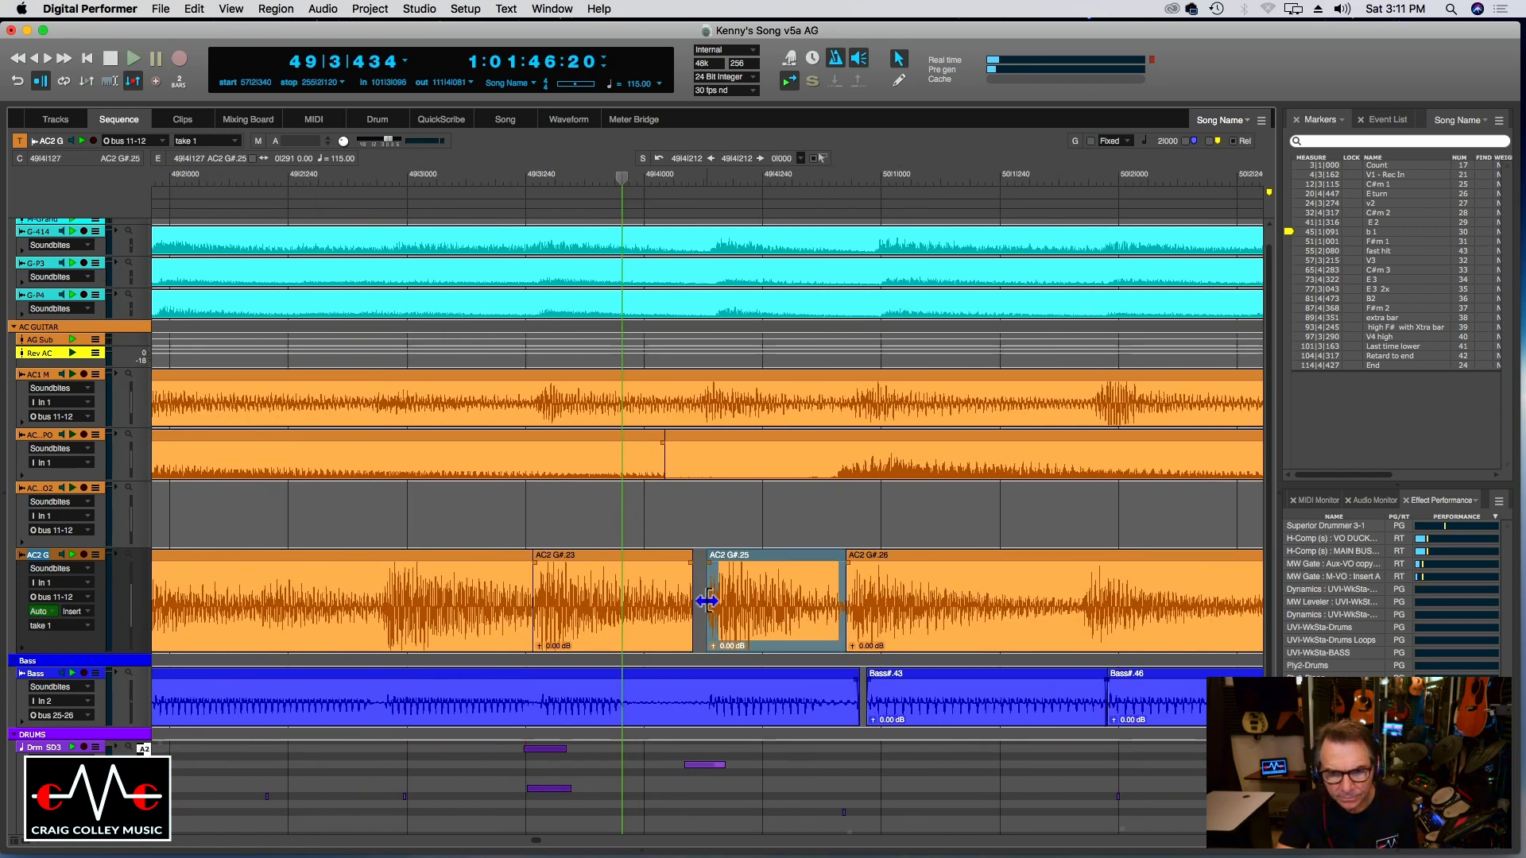
{"action": "left_click_drag", "start_coordinate": [707, 602], "coordinate": [701, 601]}
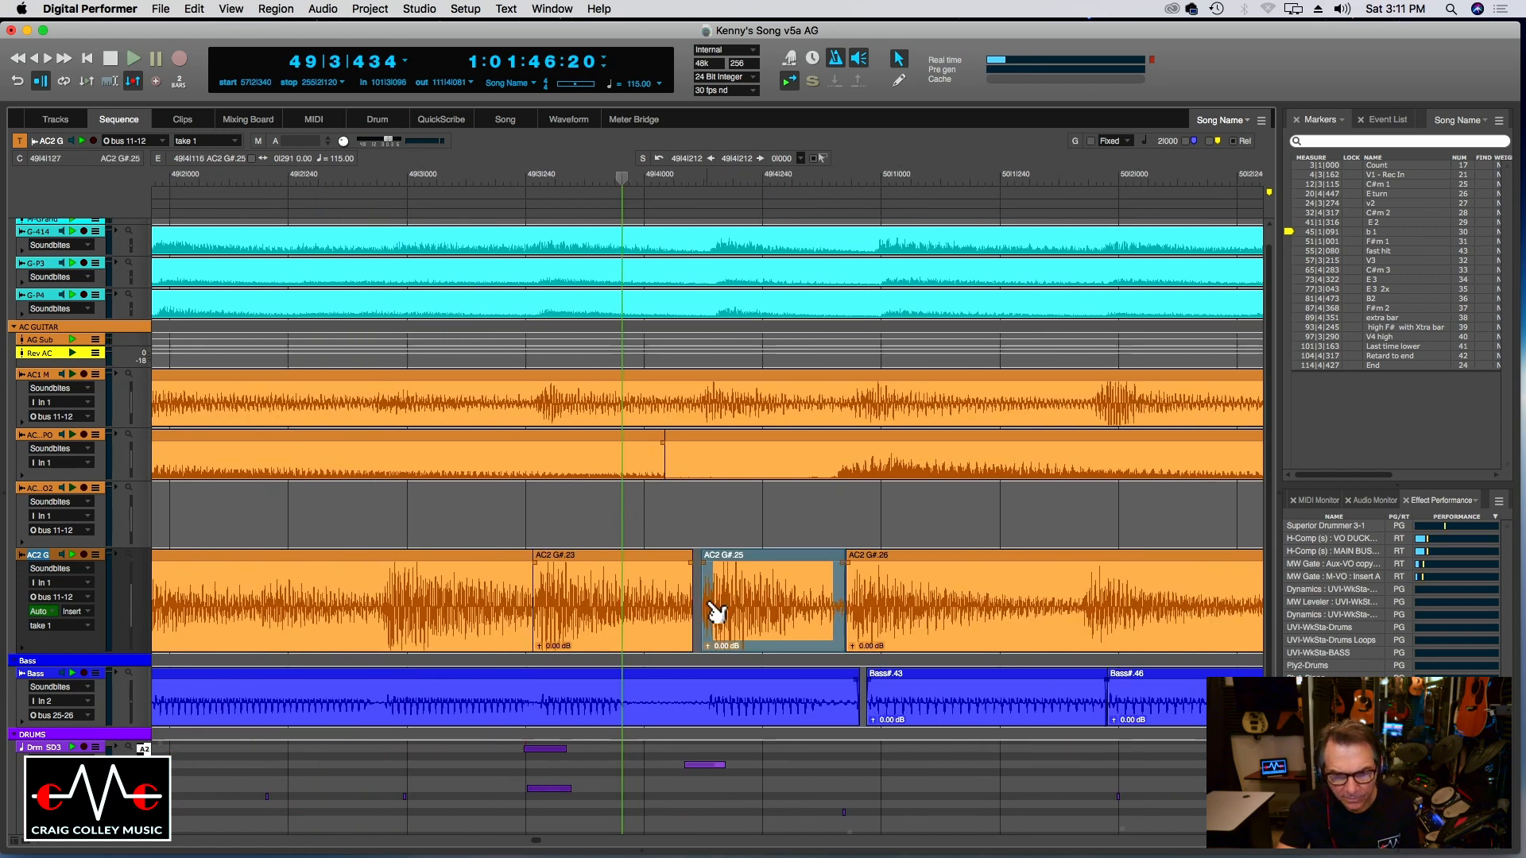
{"action": "left_click", "coordinate": [437, 184]}
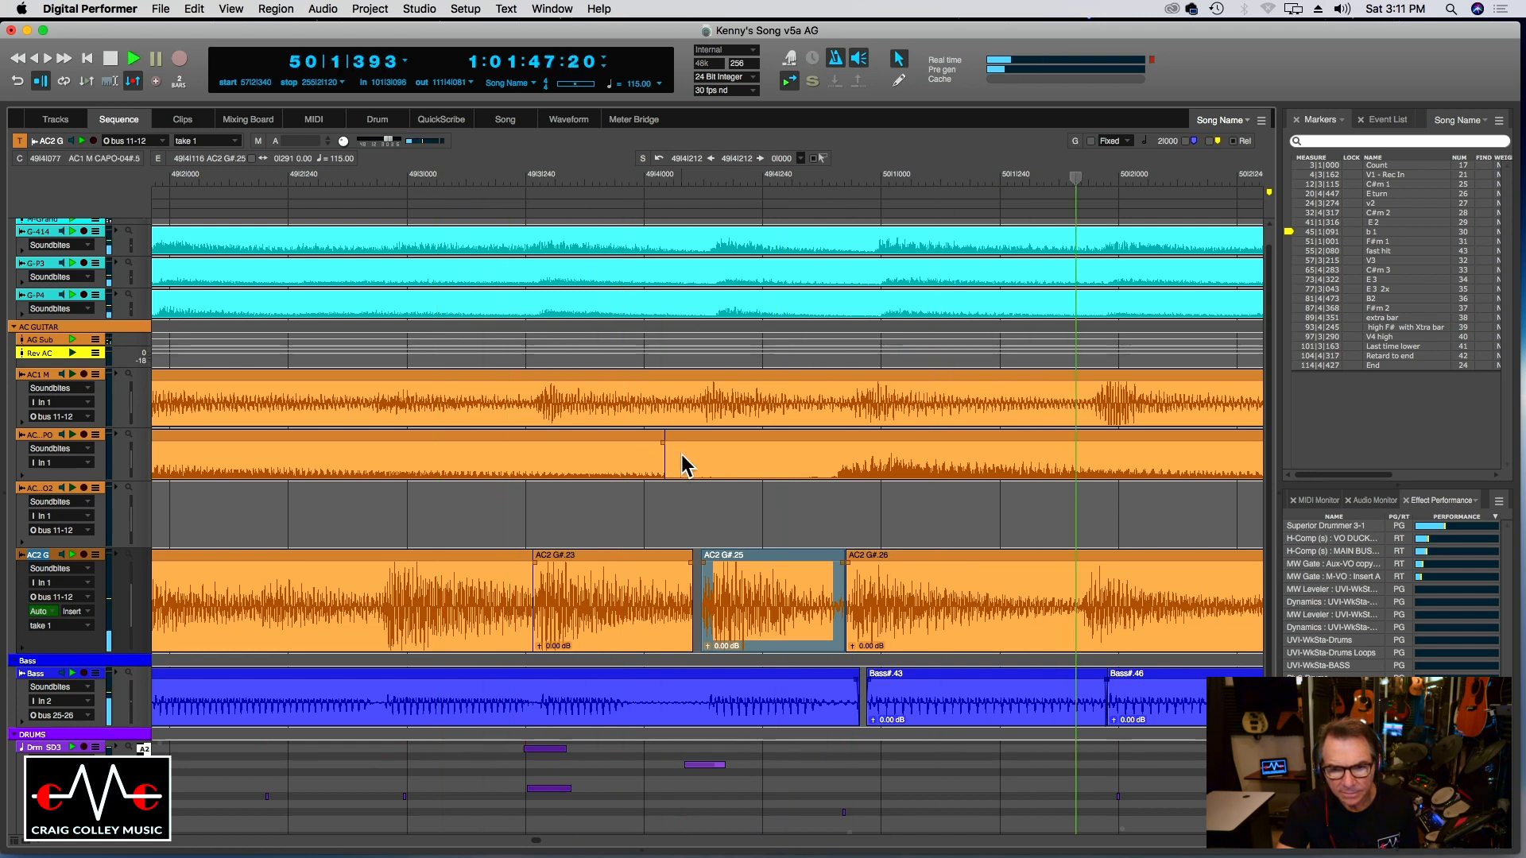
{"action": "key", "text": "super+Left"}
{"action": "key", "text": "super+Left"}
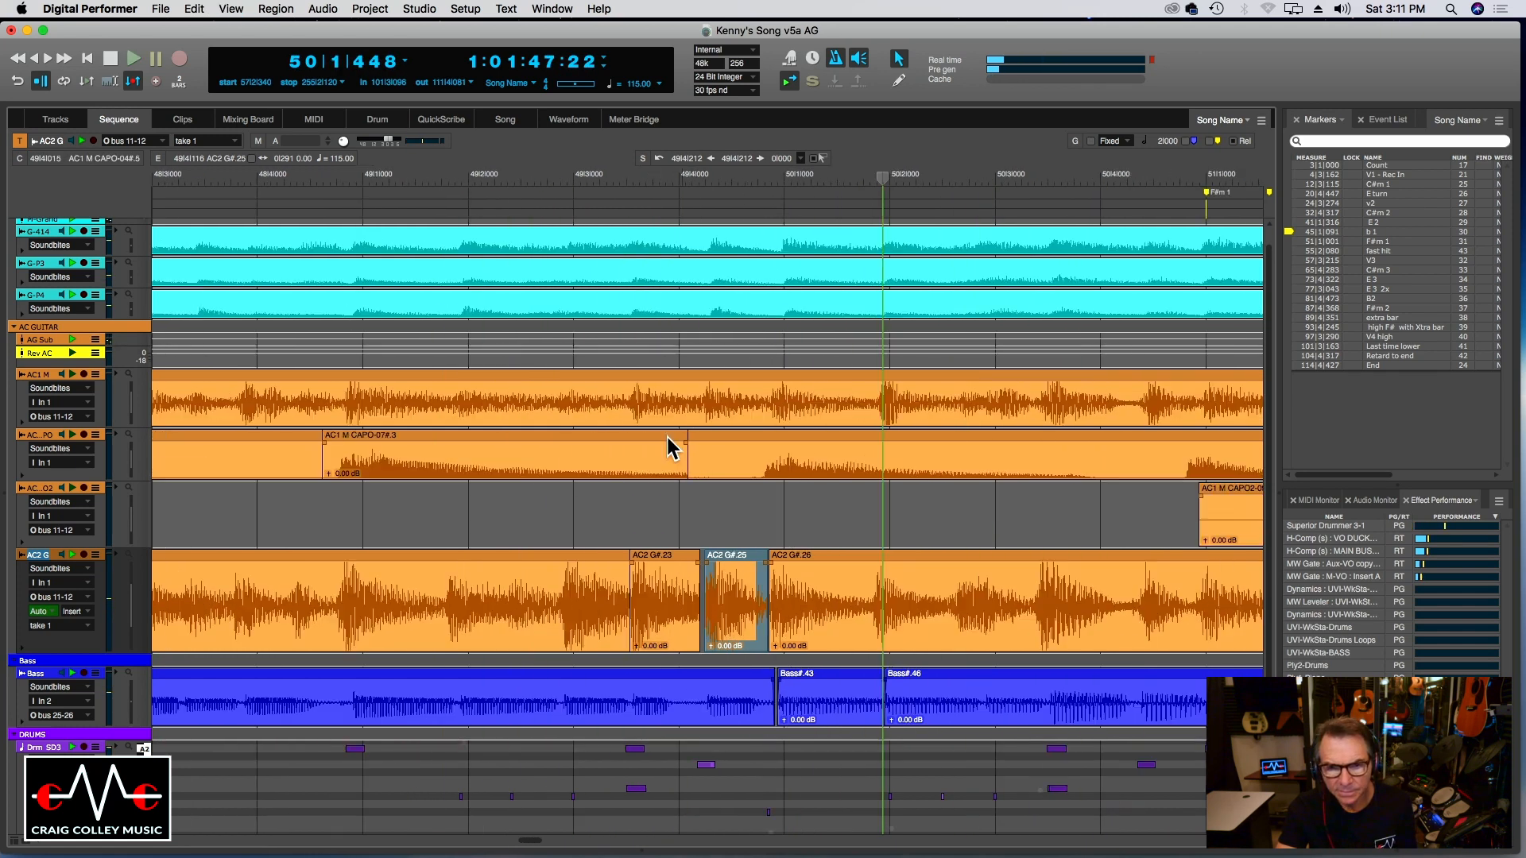
{"action": "left_click", "coordinate": [535, 185]}
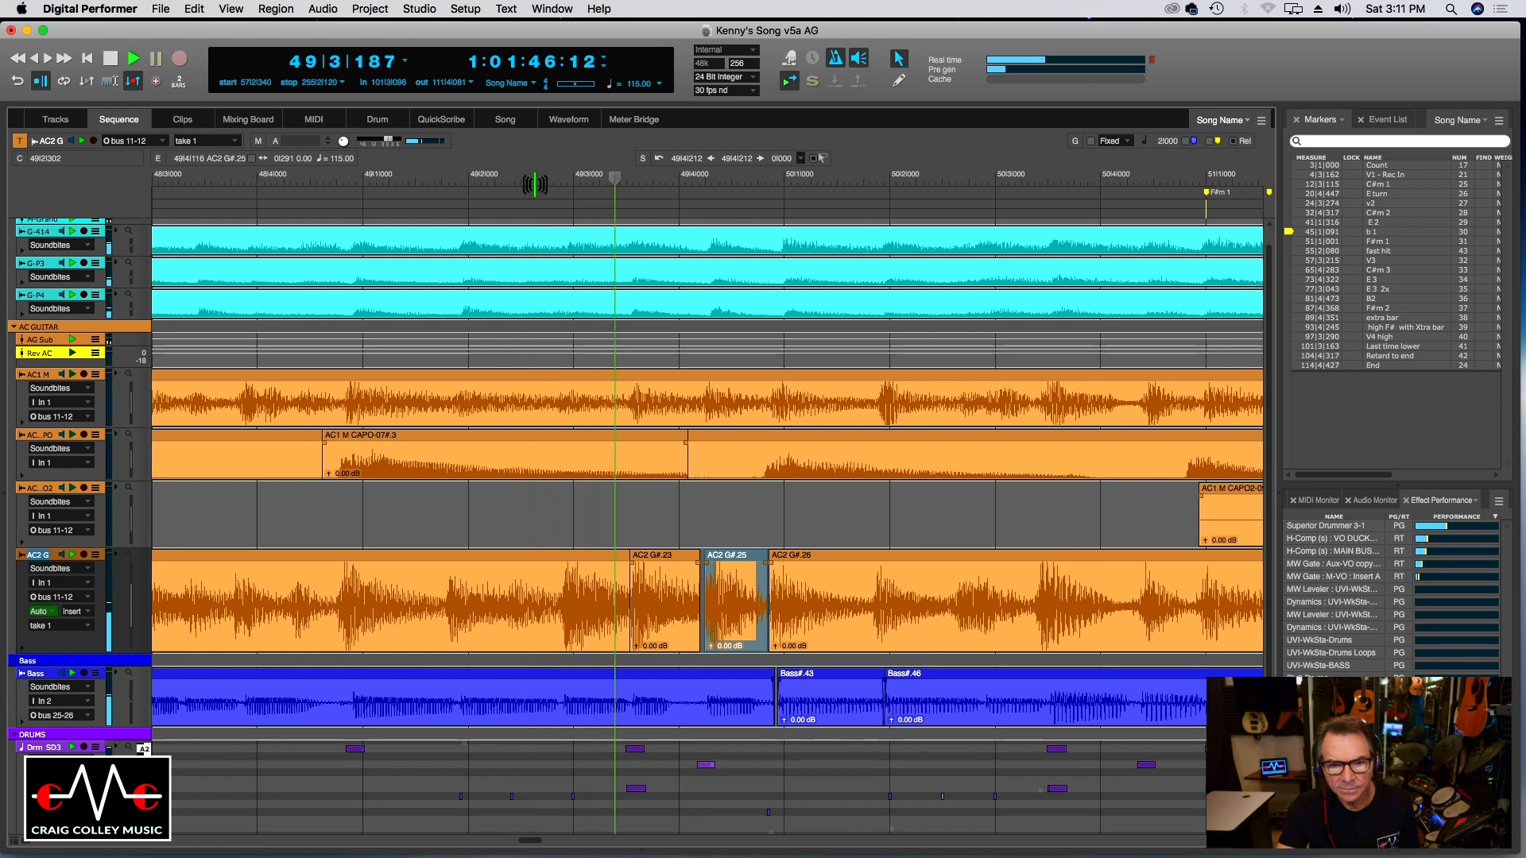
{"action": "key", "text": "space"}
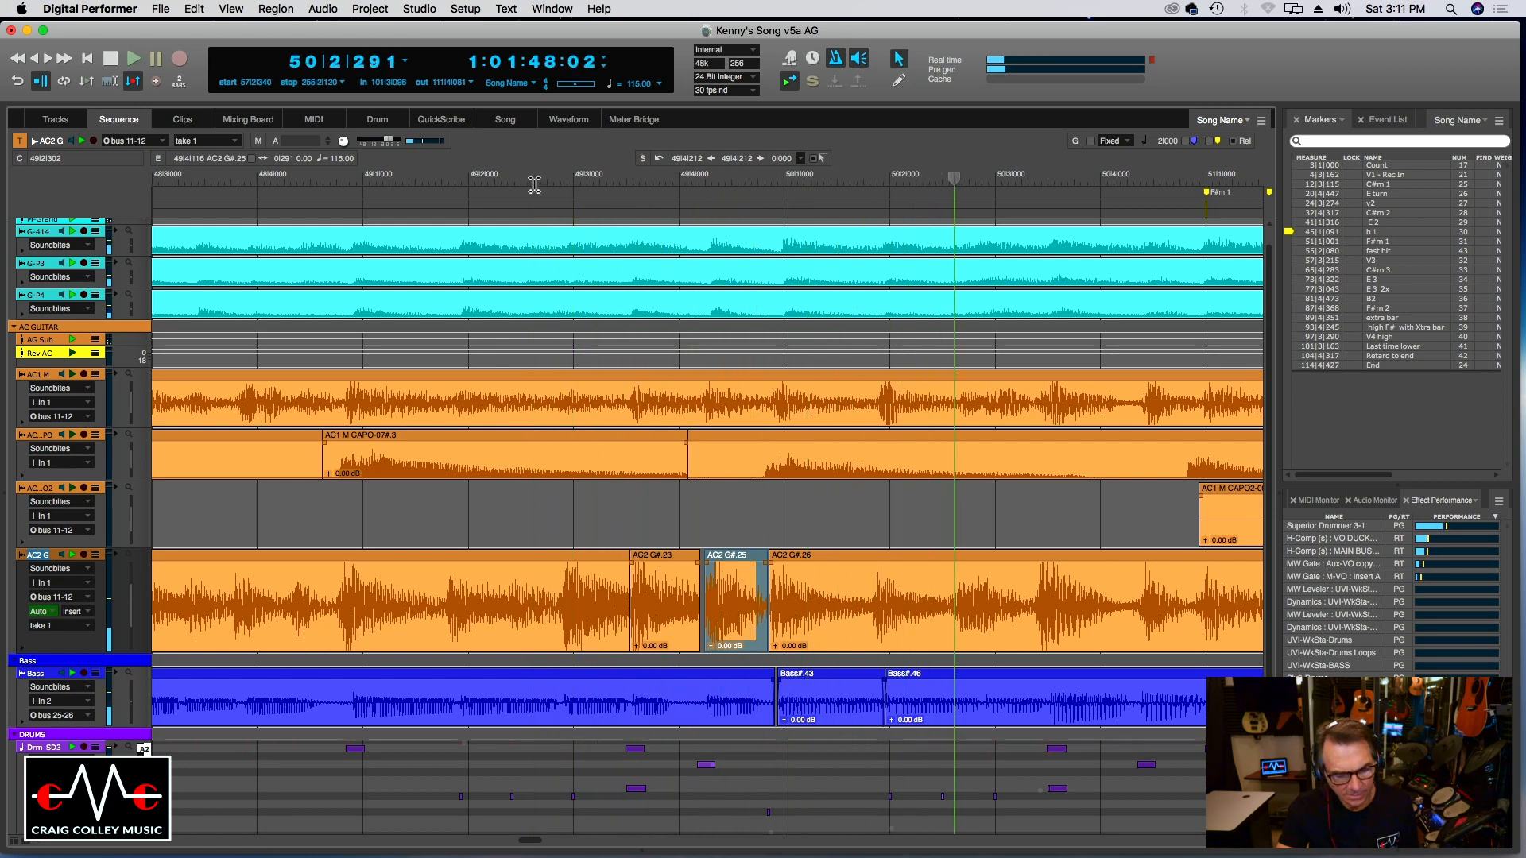
{"action": "key", "text": "super+z"}
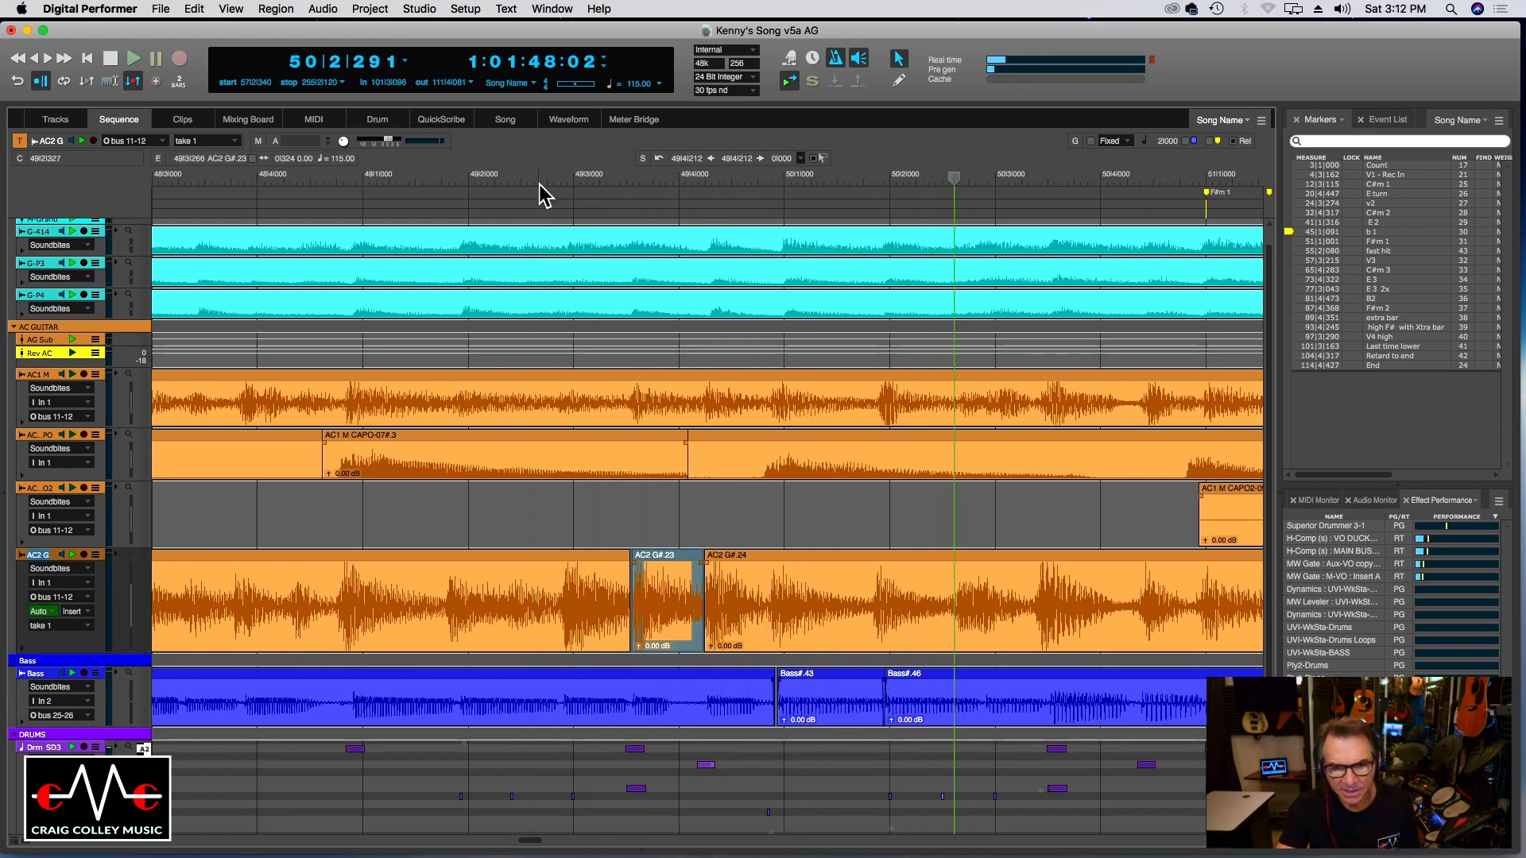
Play the song from 49|2 onward and return to the guitar hit at 55|4 for checking.
{"action": "left_click", "coordinate": [500, 185]}
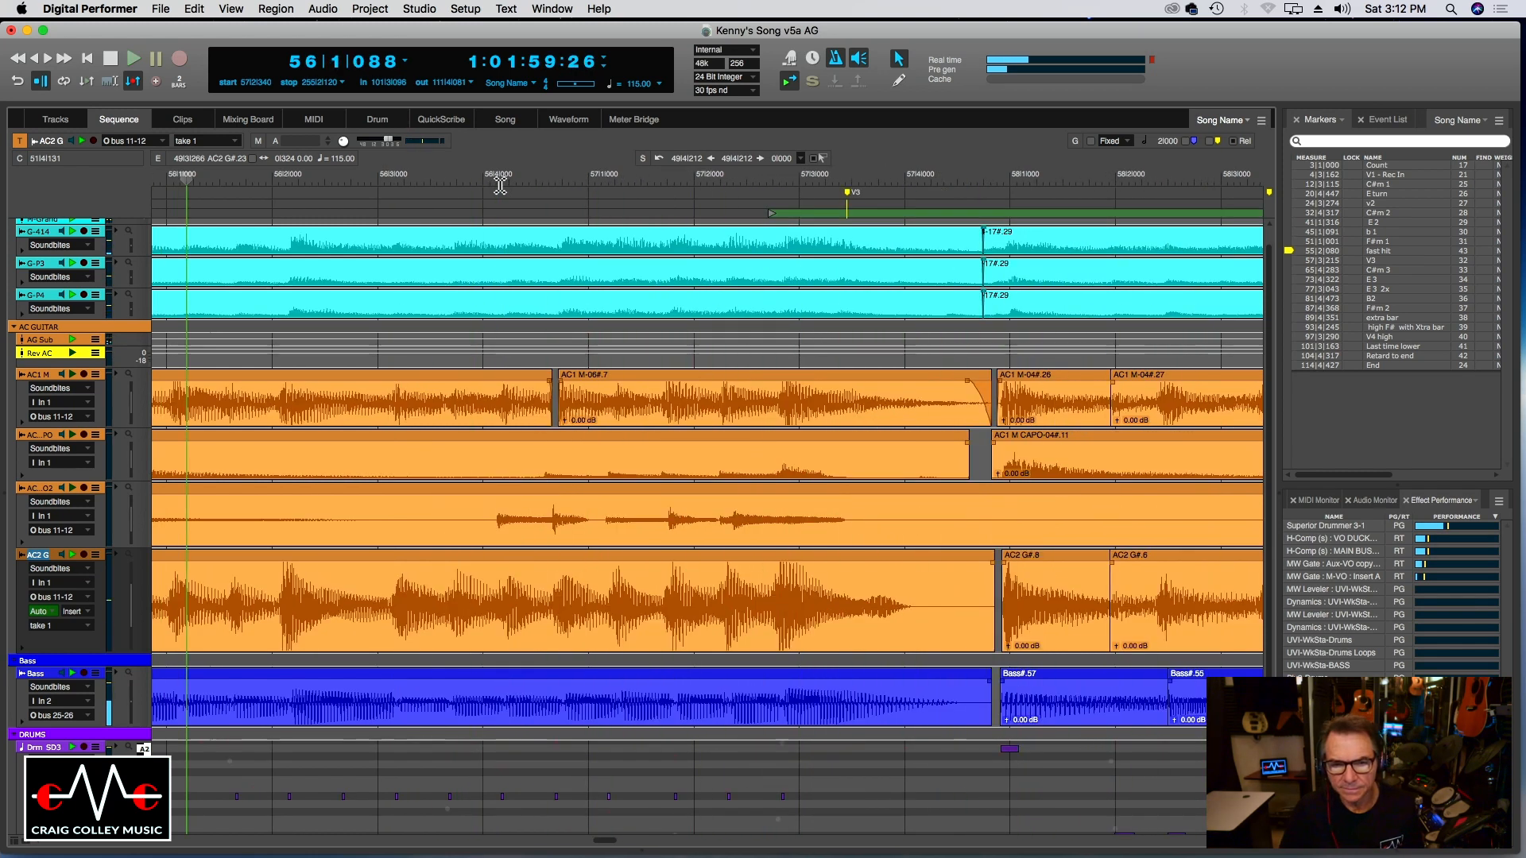
{"action": "scroll", "coordinate": [279, 332], "scroll_direction": "left", "scroll_amount": 5}
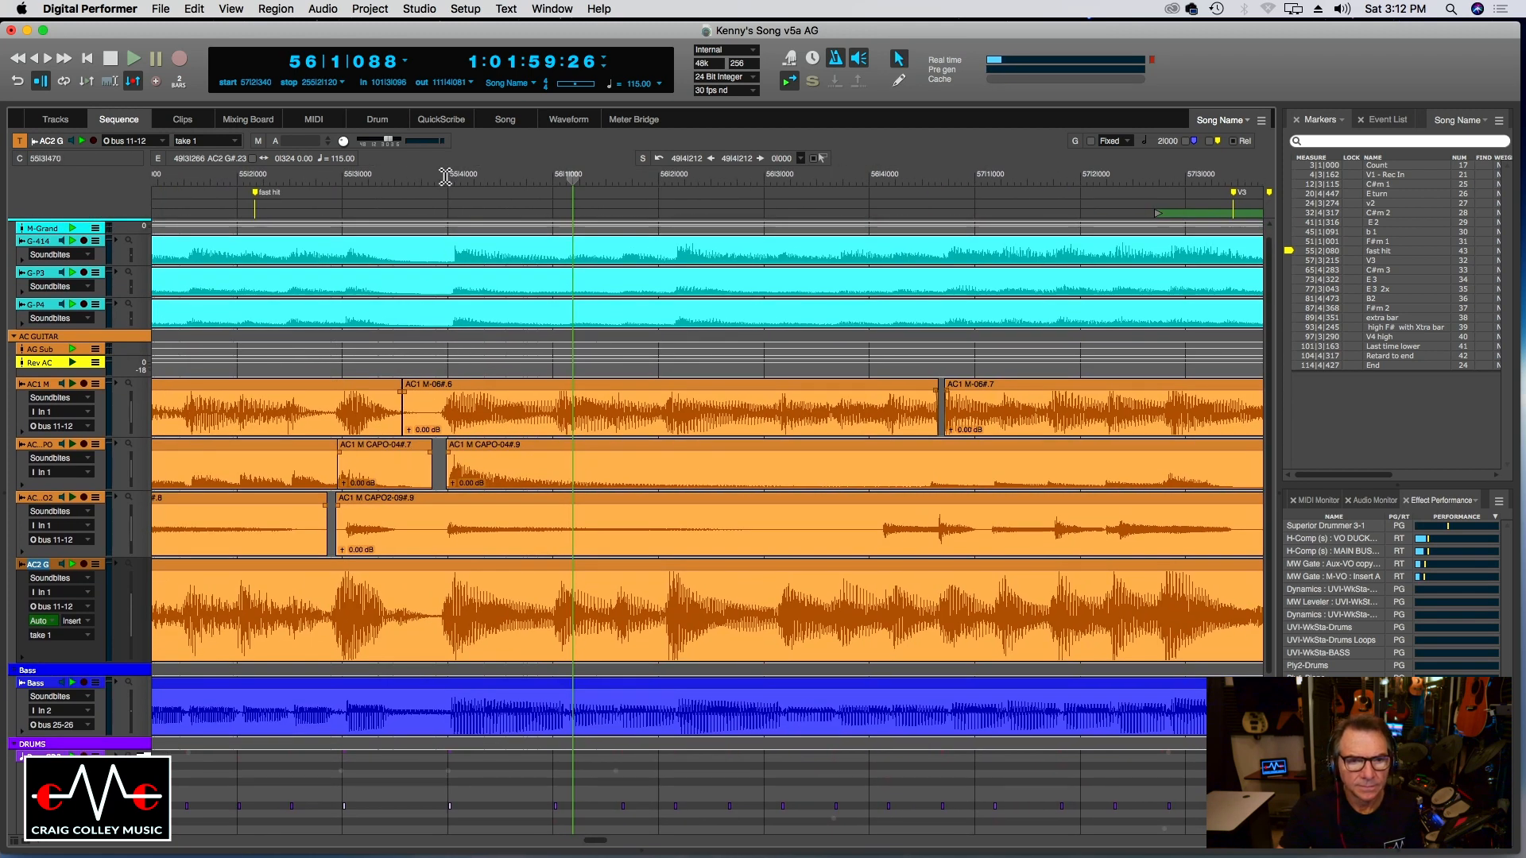
{"action": "left_click", "coordinate": [447, 176]}
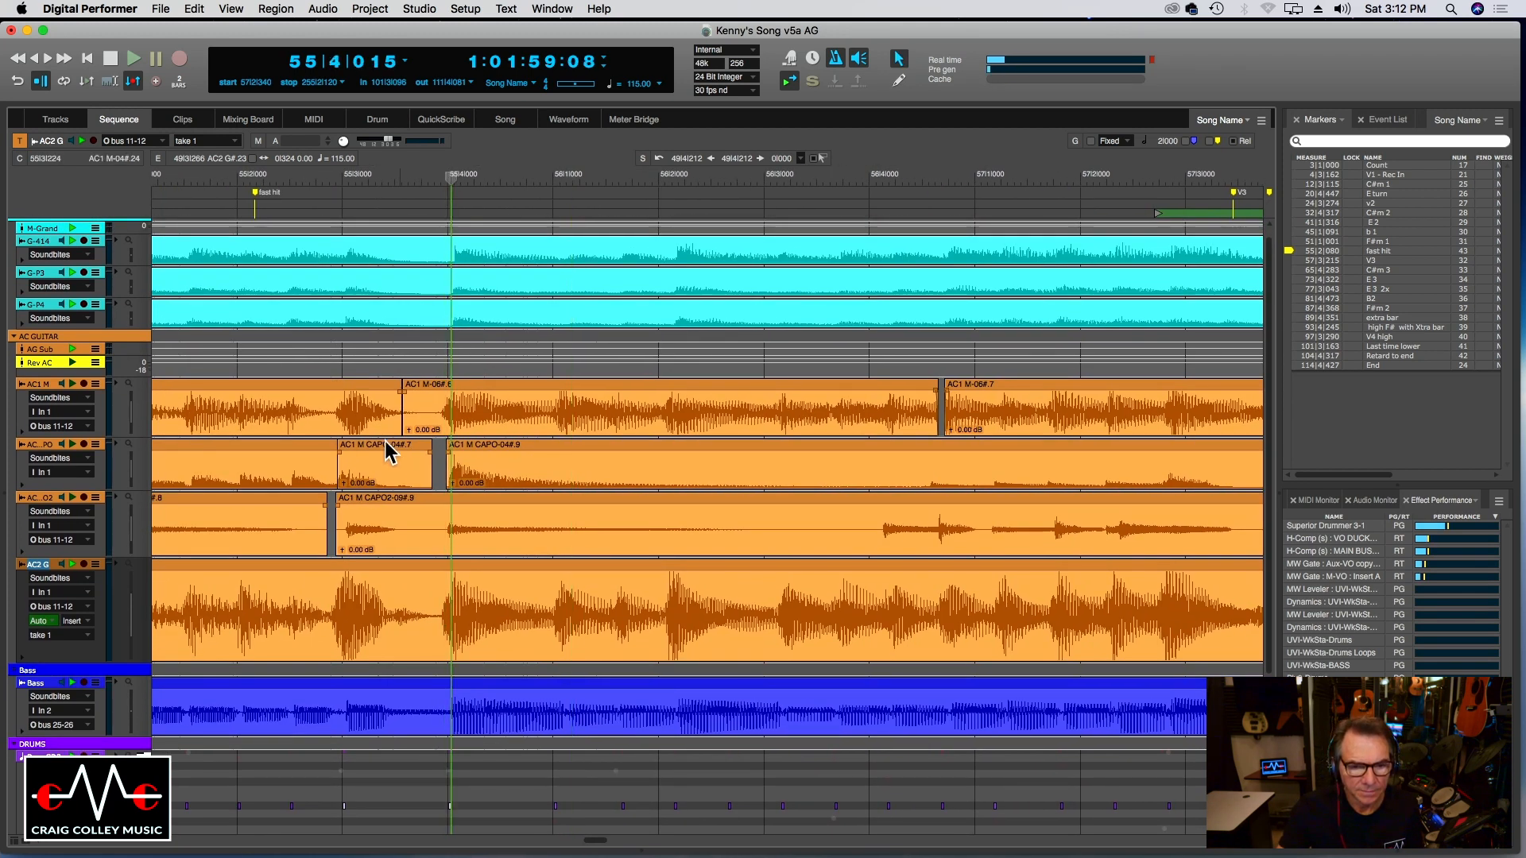
Split the AC2 G soundbite before and after the 55|4 hit and move the isolated piece slightly later to 55|3|470.
{"action": "left_click", "coordinate": [429, 639]}
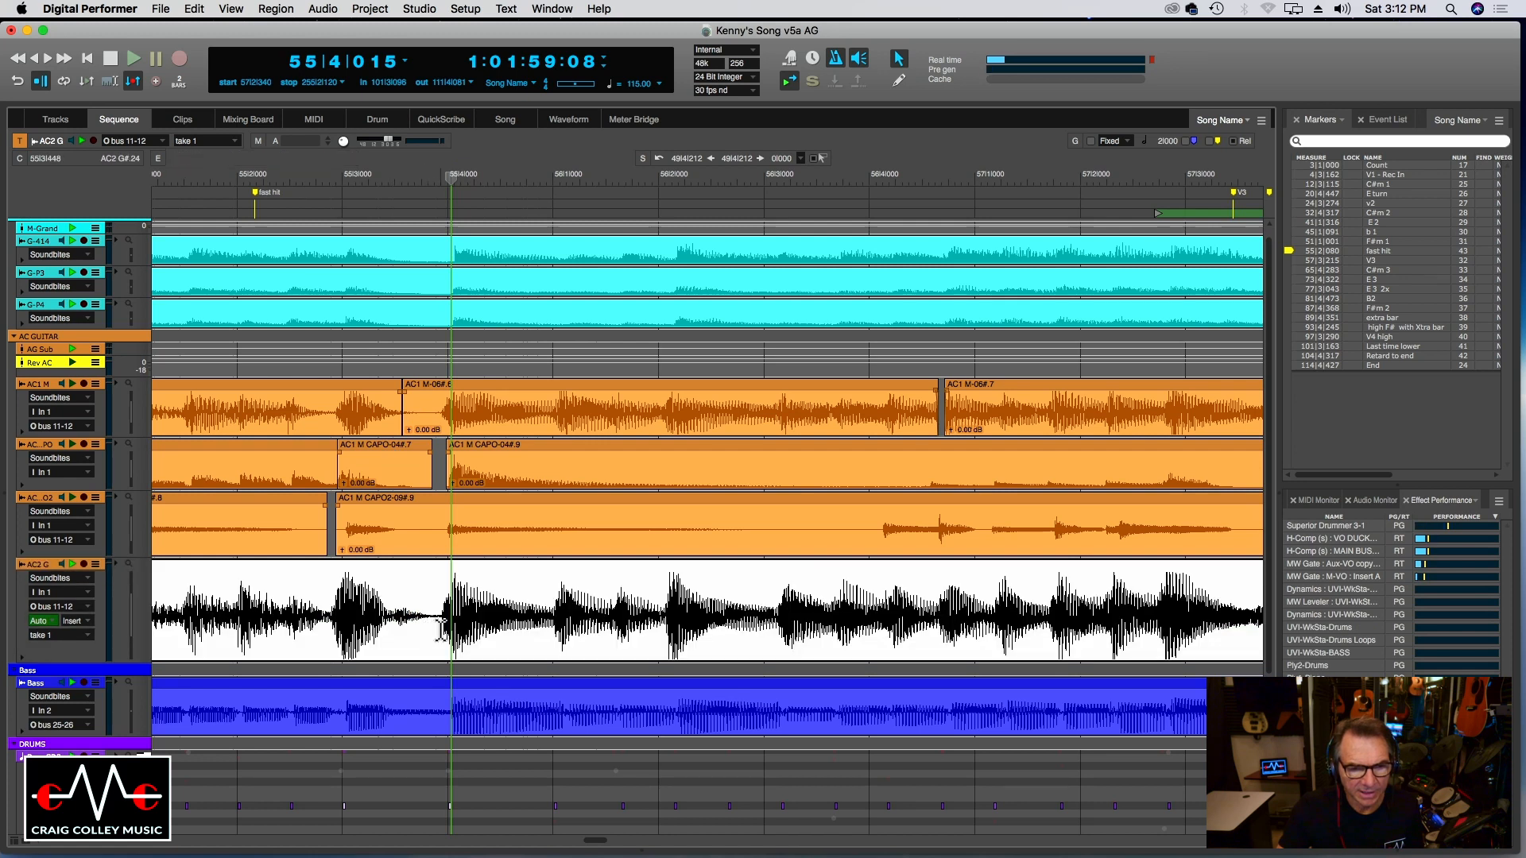
{"action": "key", "text": "super+y"}
{"action": "left_click", "coordinate": [554, 633]}
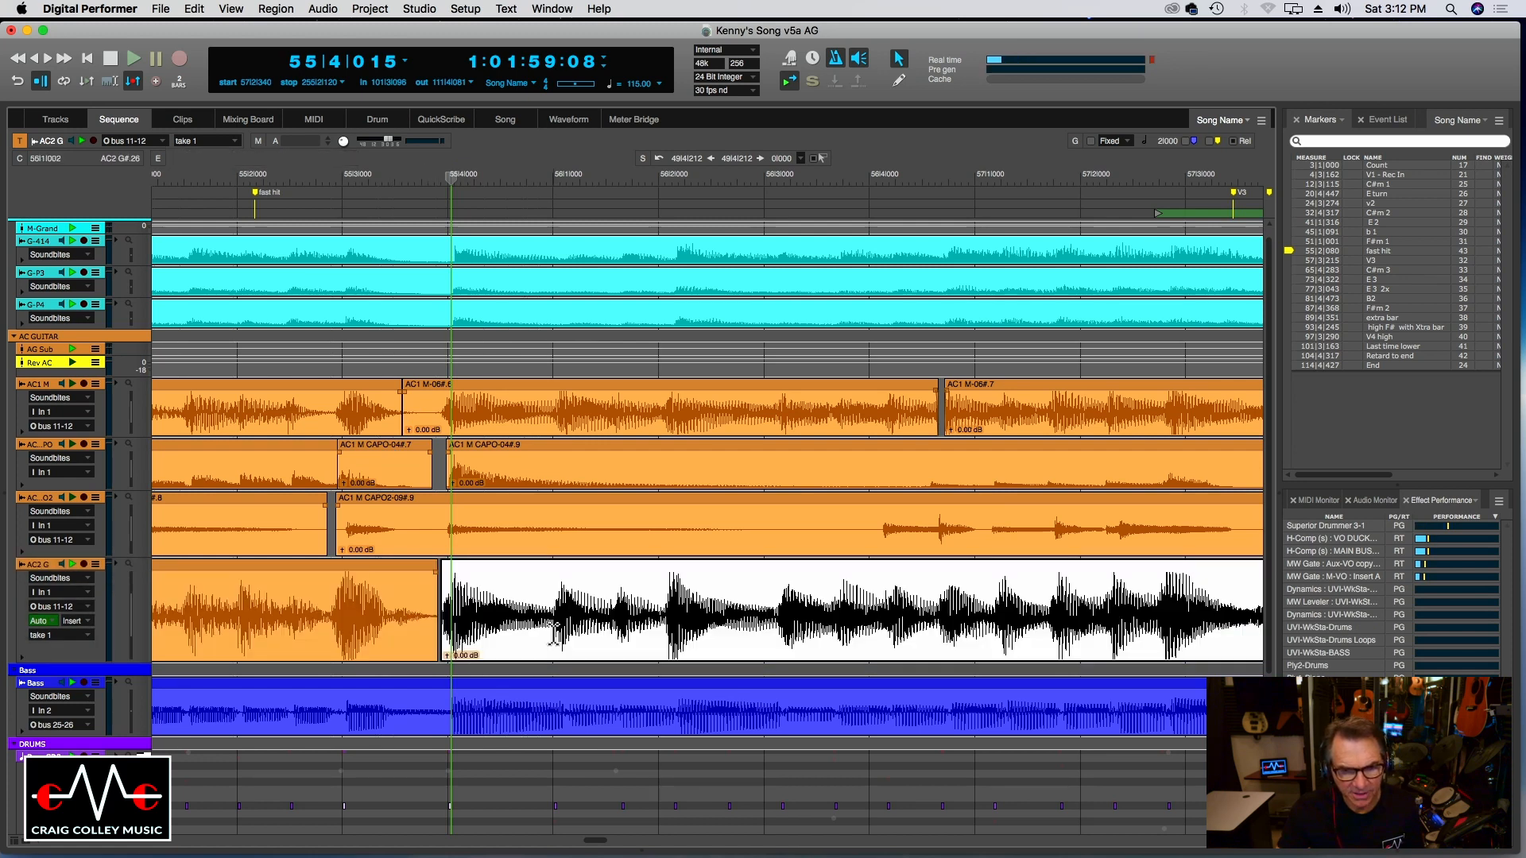
{"action": "key", "text": "super+y"}
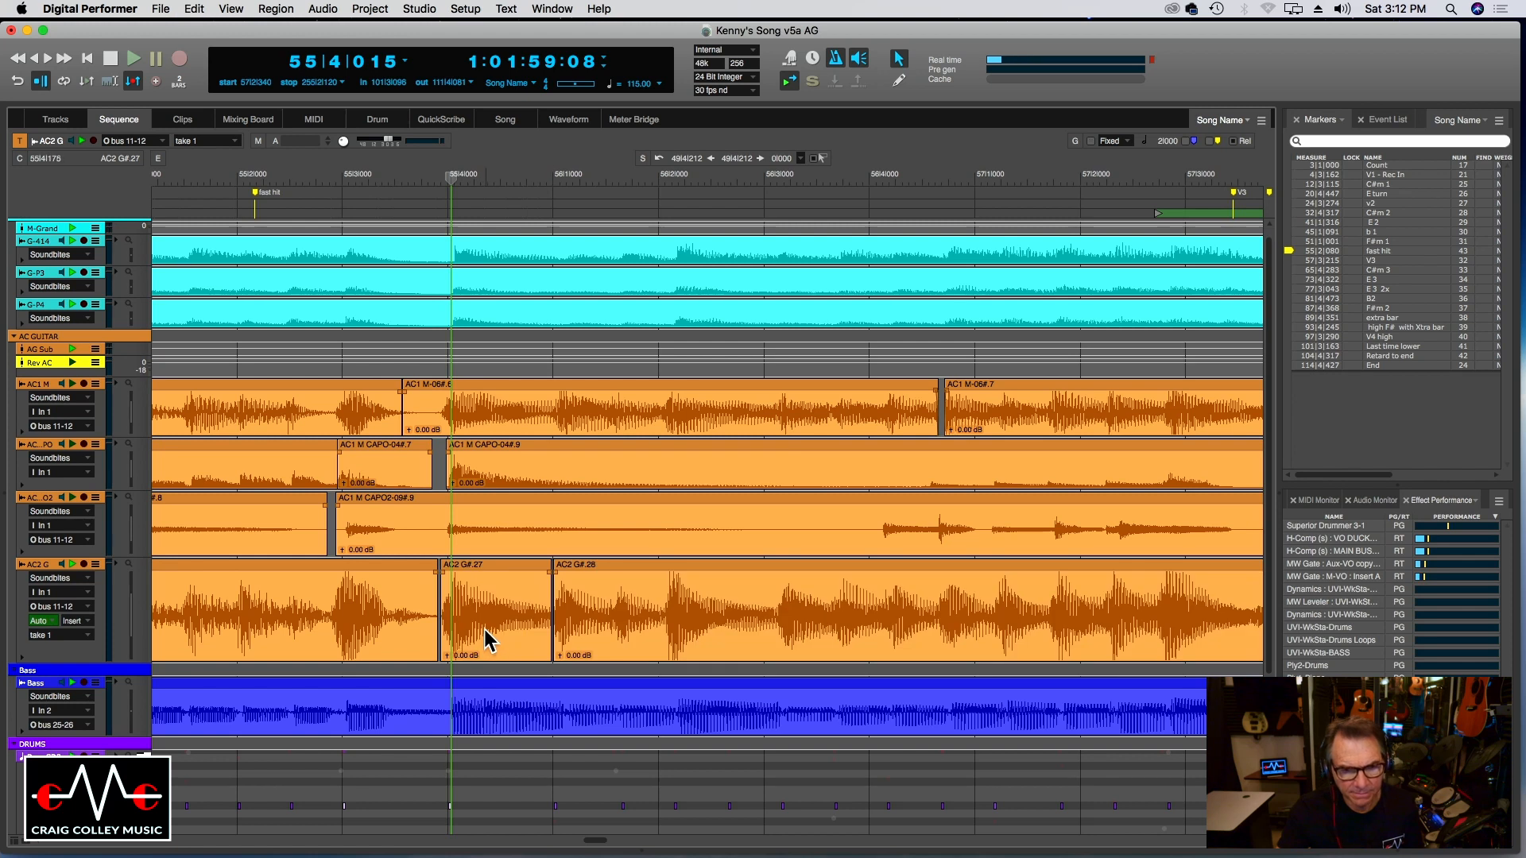
{"action": "left_click_drag", "start_coordinate": [487, 634], "coordinate": [501, 638]}
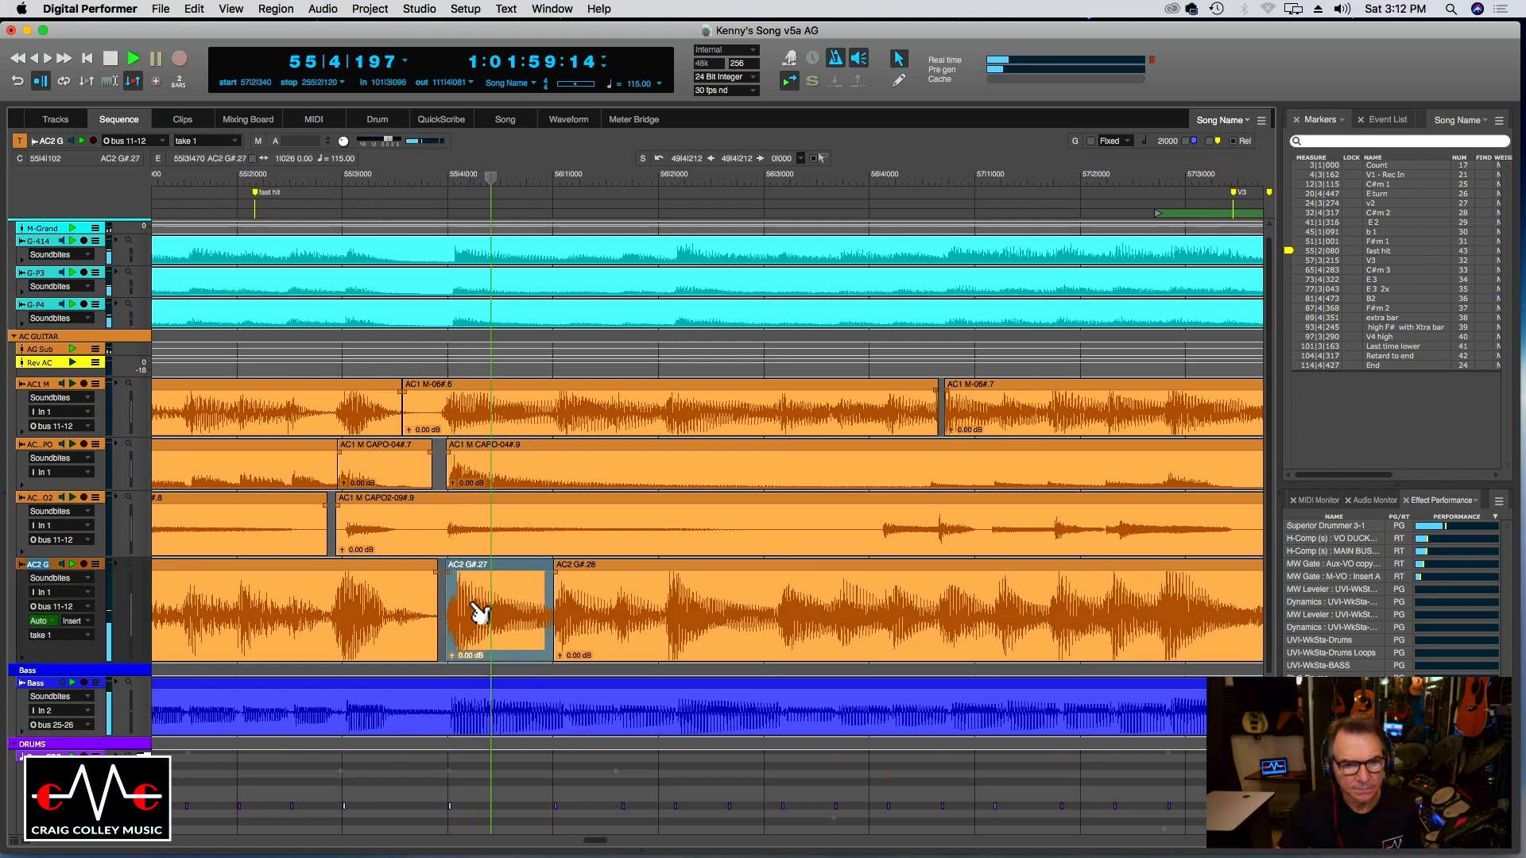
Play back the edited AC2 G passage and listen on from 57|3 through measure 86 for further timing problems.
{"action": "key", "text": "space"}
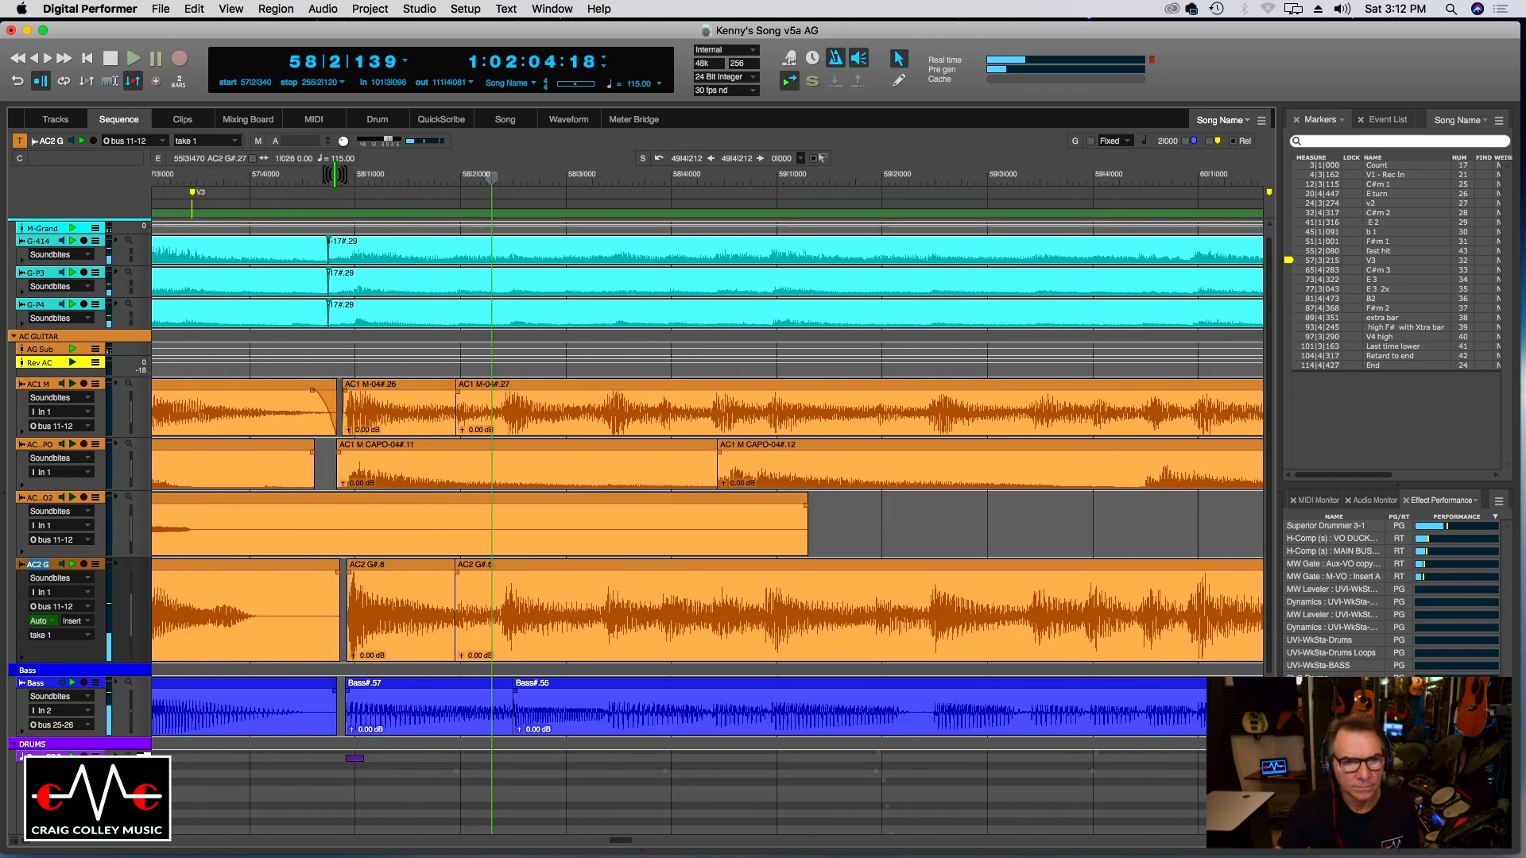
{"action": "left_click_drag", "start_coordinate": [338, 179], "coordinate": [343, 181]}
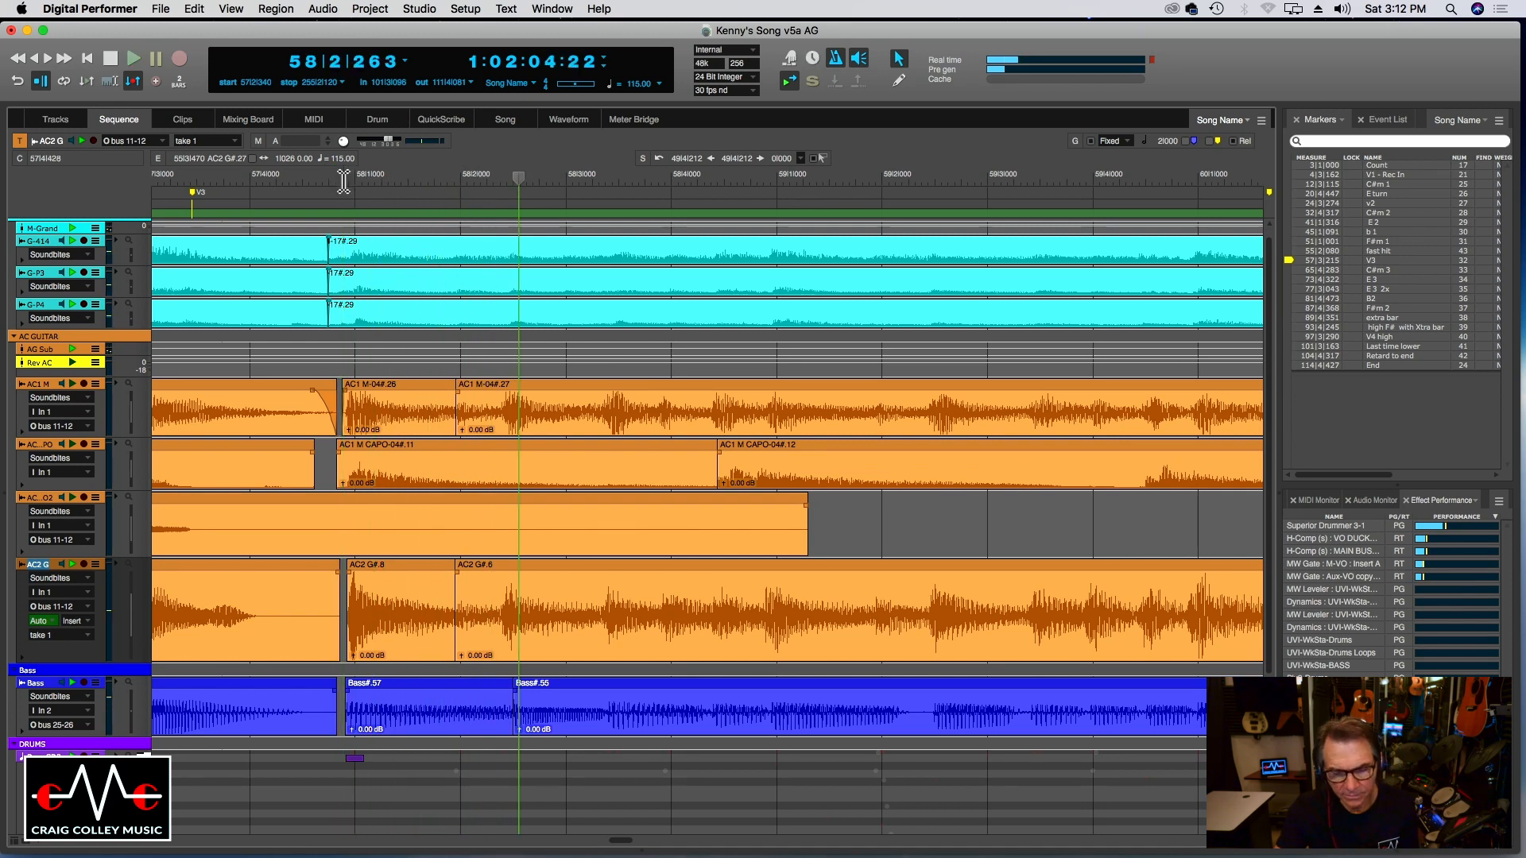
{"action": "key", "text": "super+bracketleft"}
{"action": "key", "text": "super+bracketleft"}
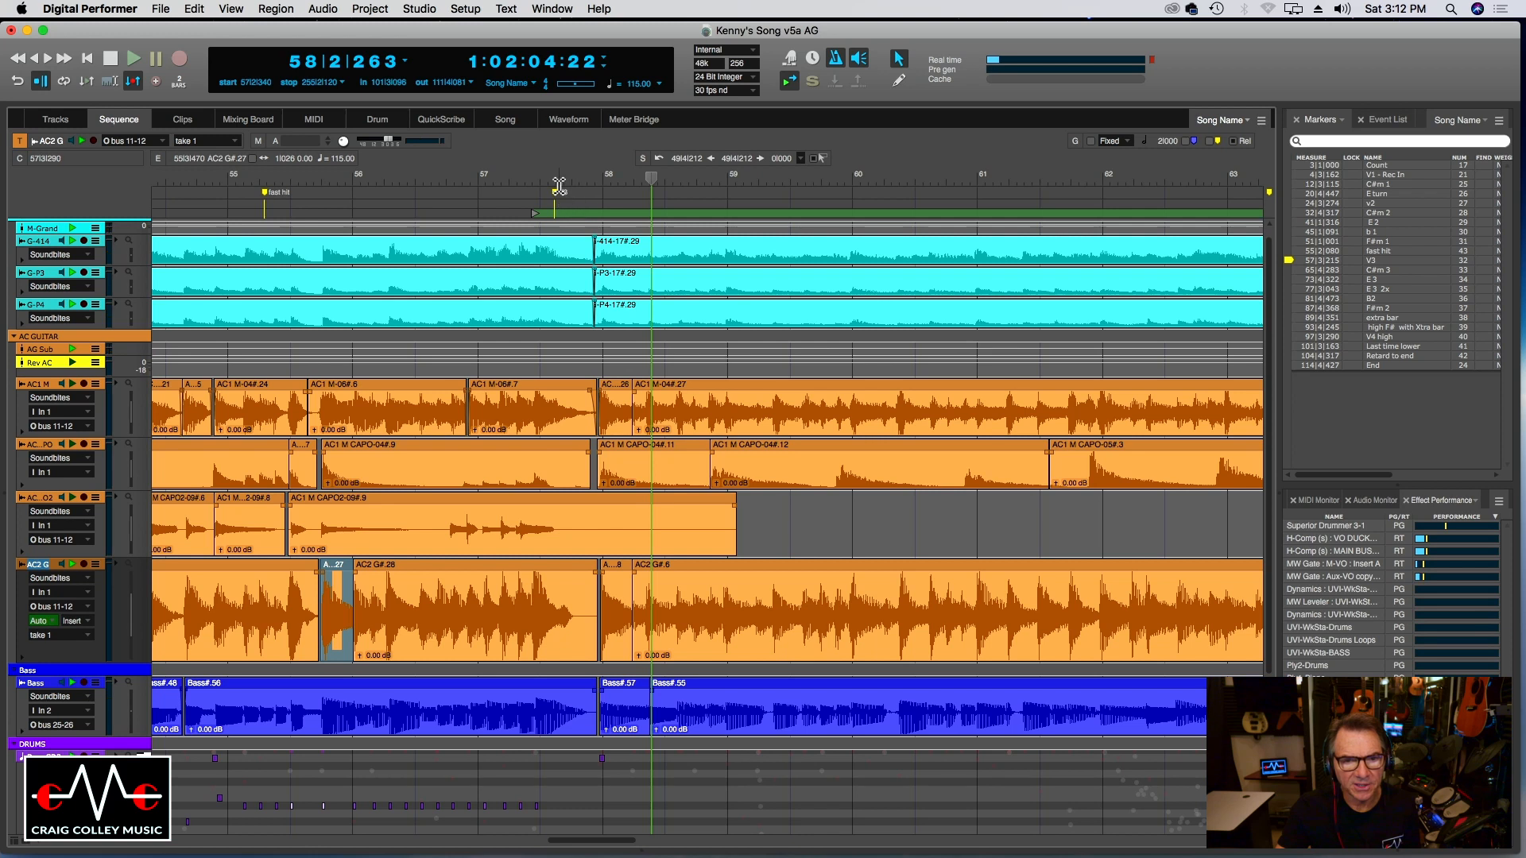
{"action": "left_click", "coordinate": [561, 182]}
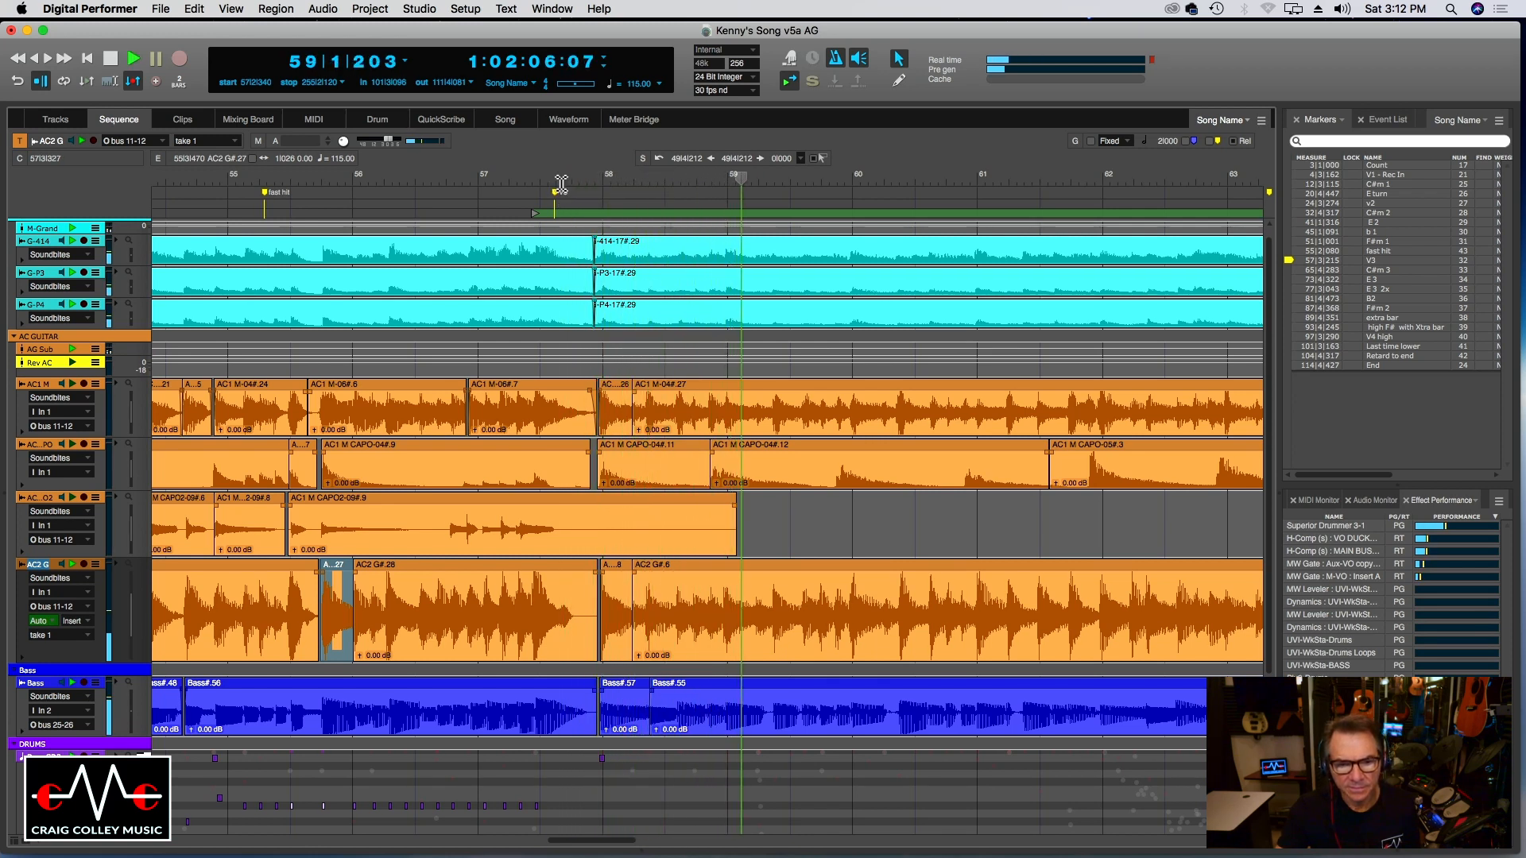
{"action": "key", "text": "super+bracketleft"}
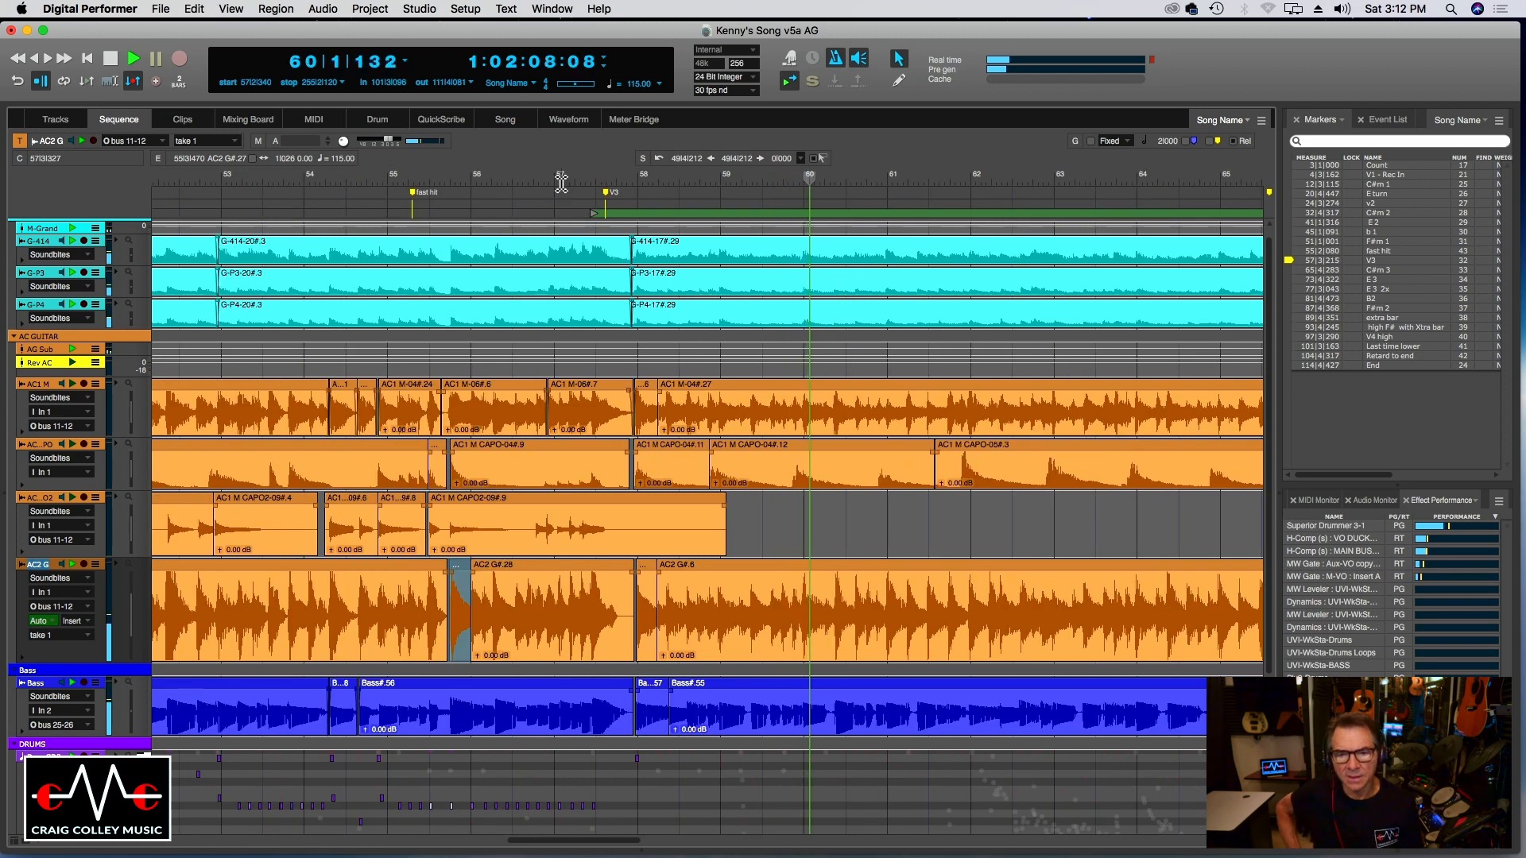
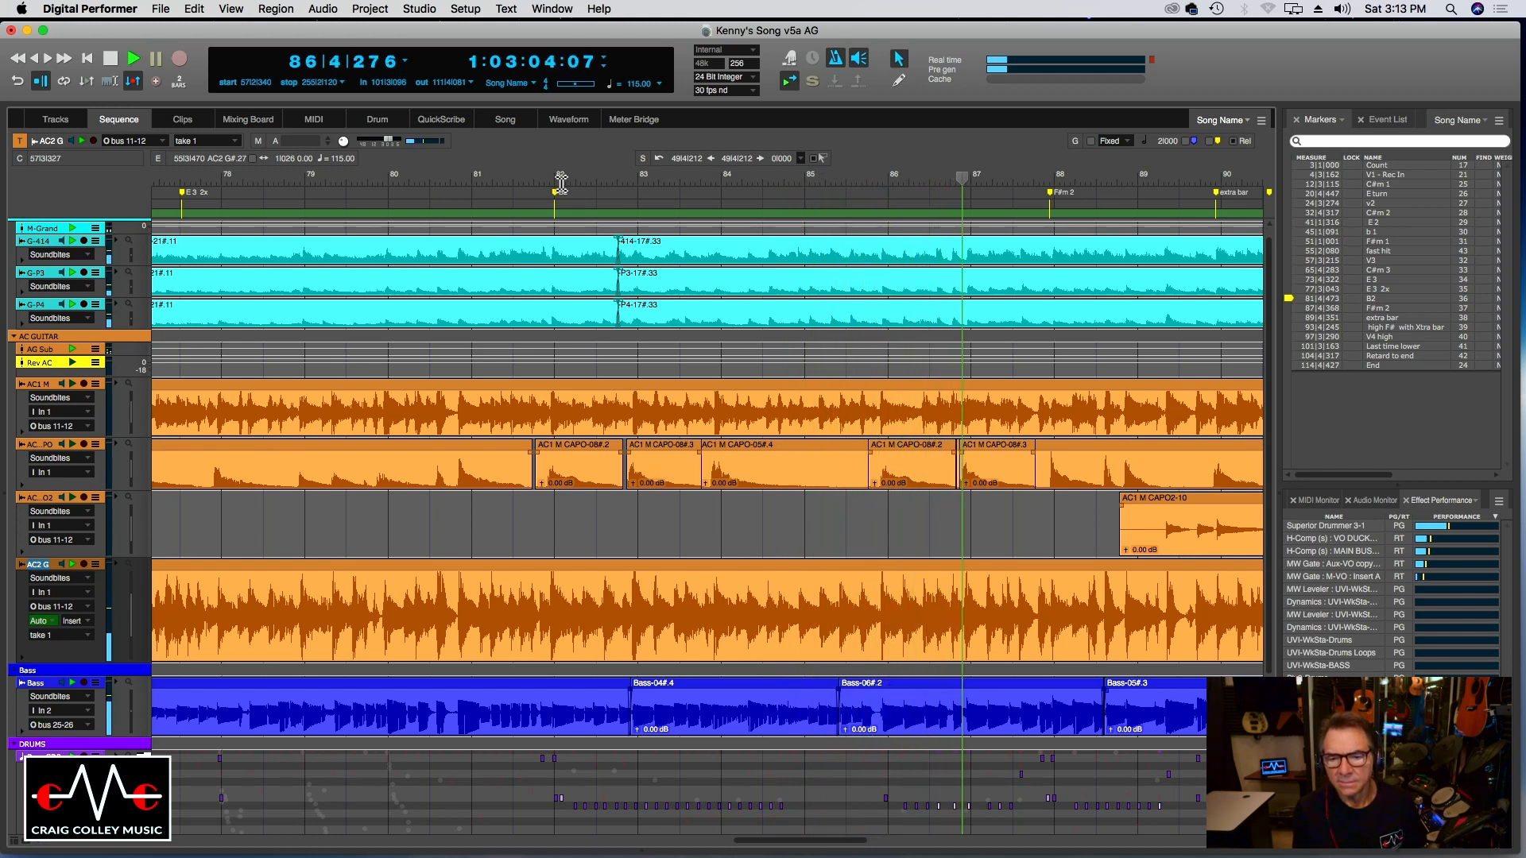
Play the song from 86|4|014 with a close view of the AC2 G hit near 87|1.
{"action": "left_click", "coordinate": [950, 181]}
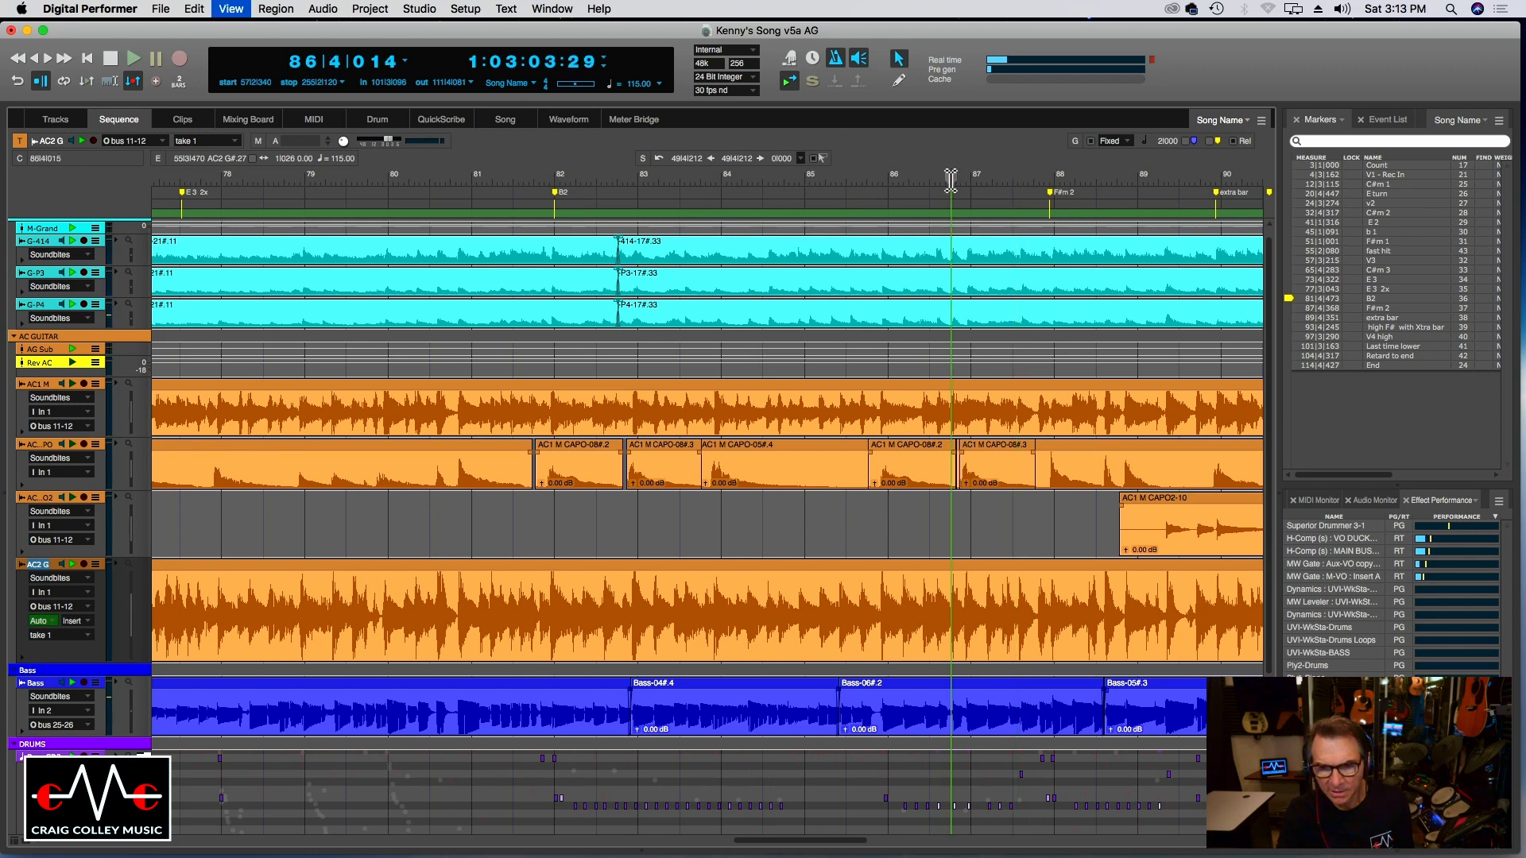
{"action": "key", "text": "super+bracketright"}
{"action": "key", "text": "super+bracketright"}
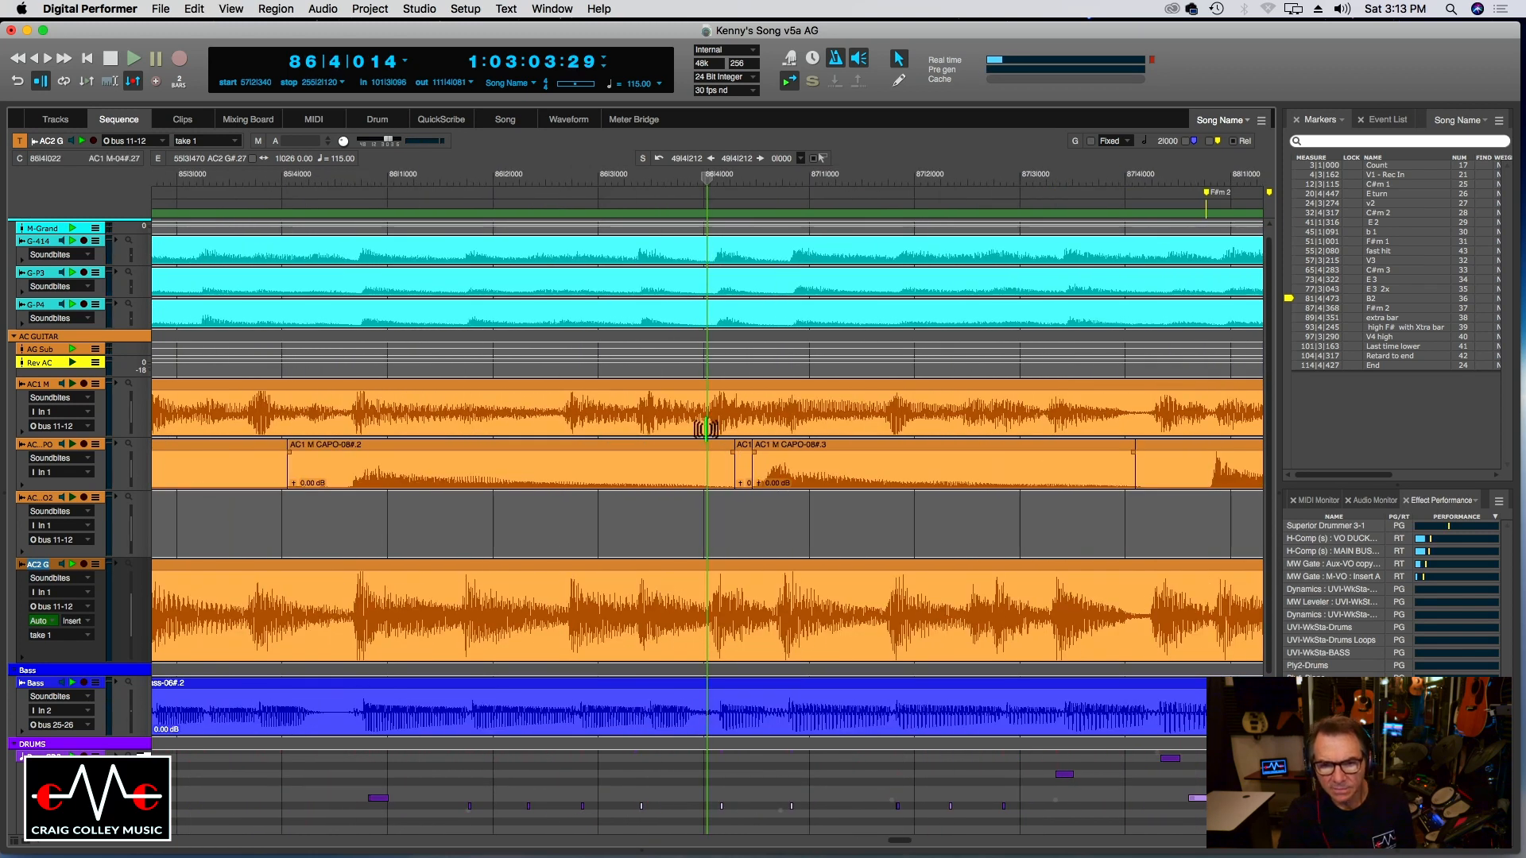
{"action": "key", "text": "space"}
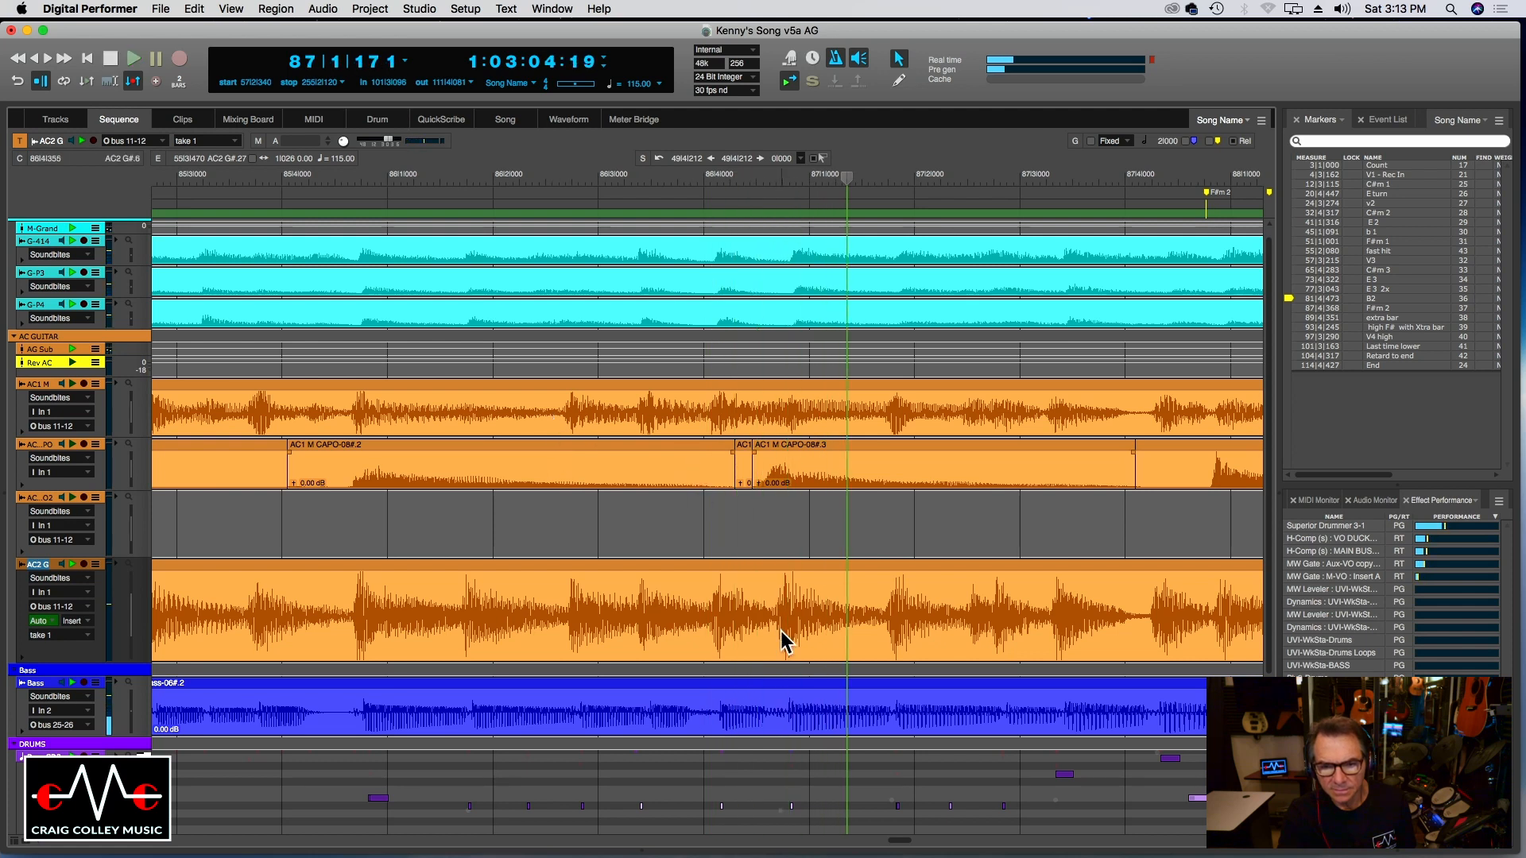
Split the AC2 G soundbite at about 86|4|319 and 87|1|327 and move the isolated hit later to start at 86|4|344.
{"action": "left_click", "coordinate": [777, 632]}
{"action": "left_click", "coordinate": [776, 632]}
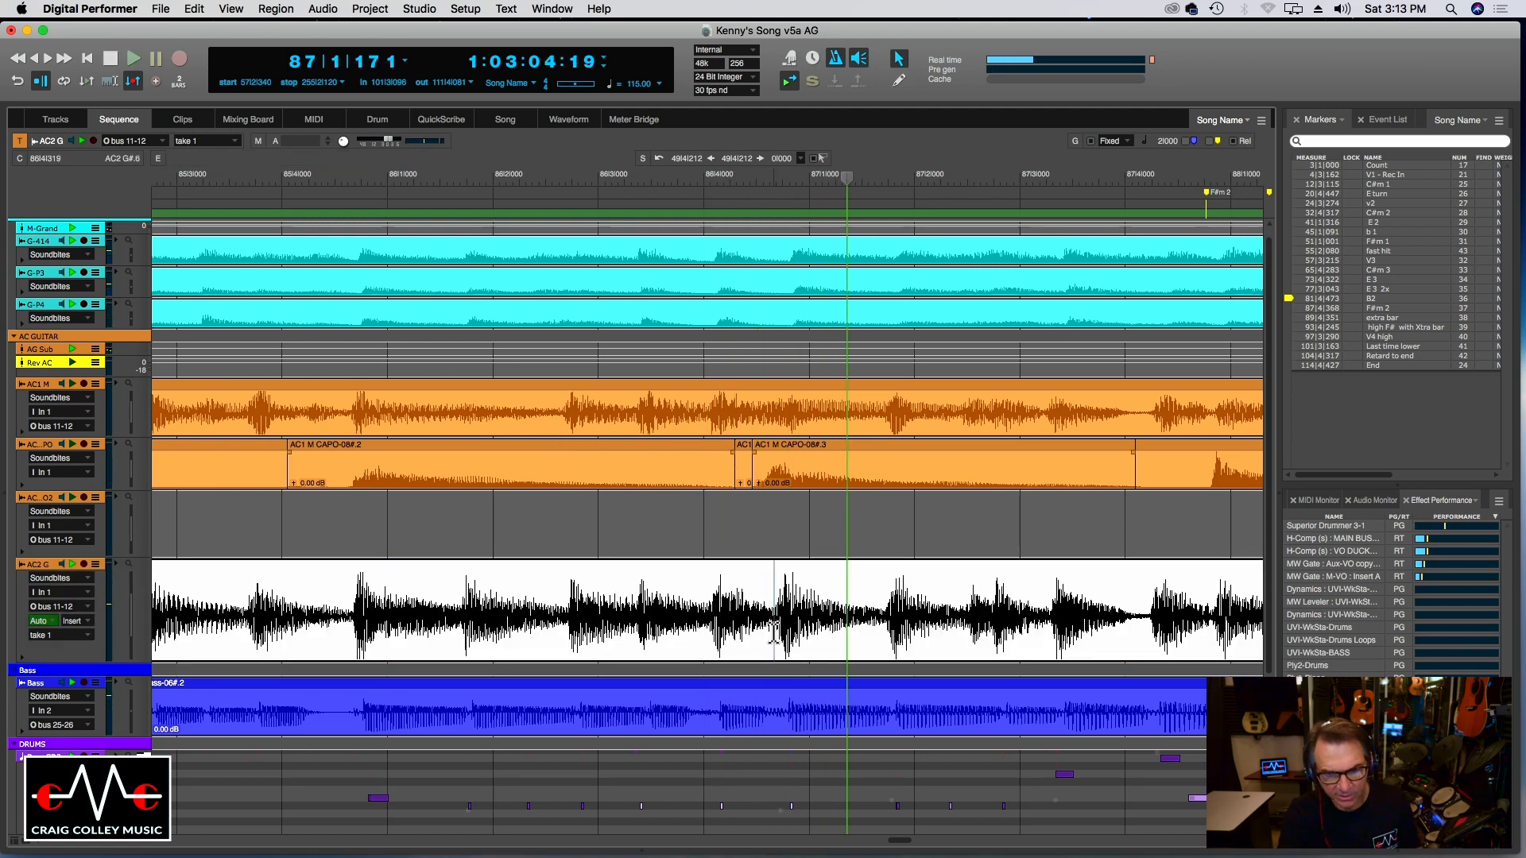
{"action": "key", "text": "super+y"}
{"action": "left_click", "coordinate": [881, 636]}
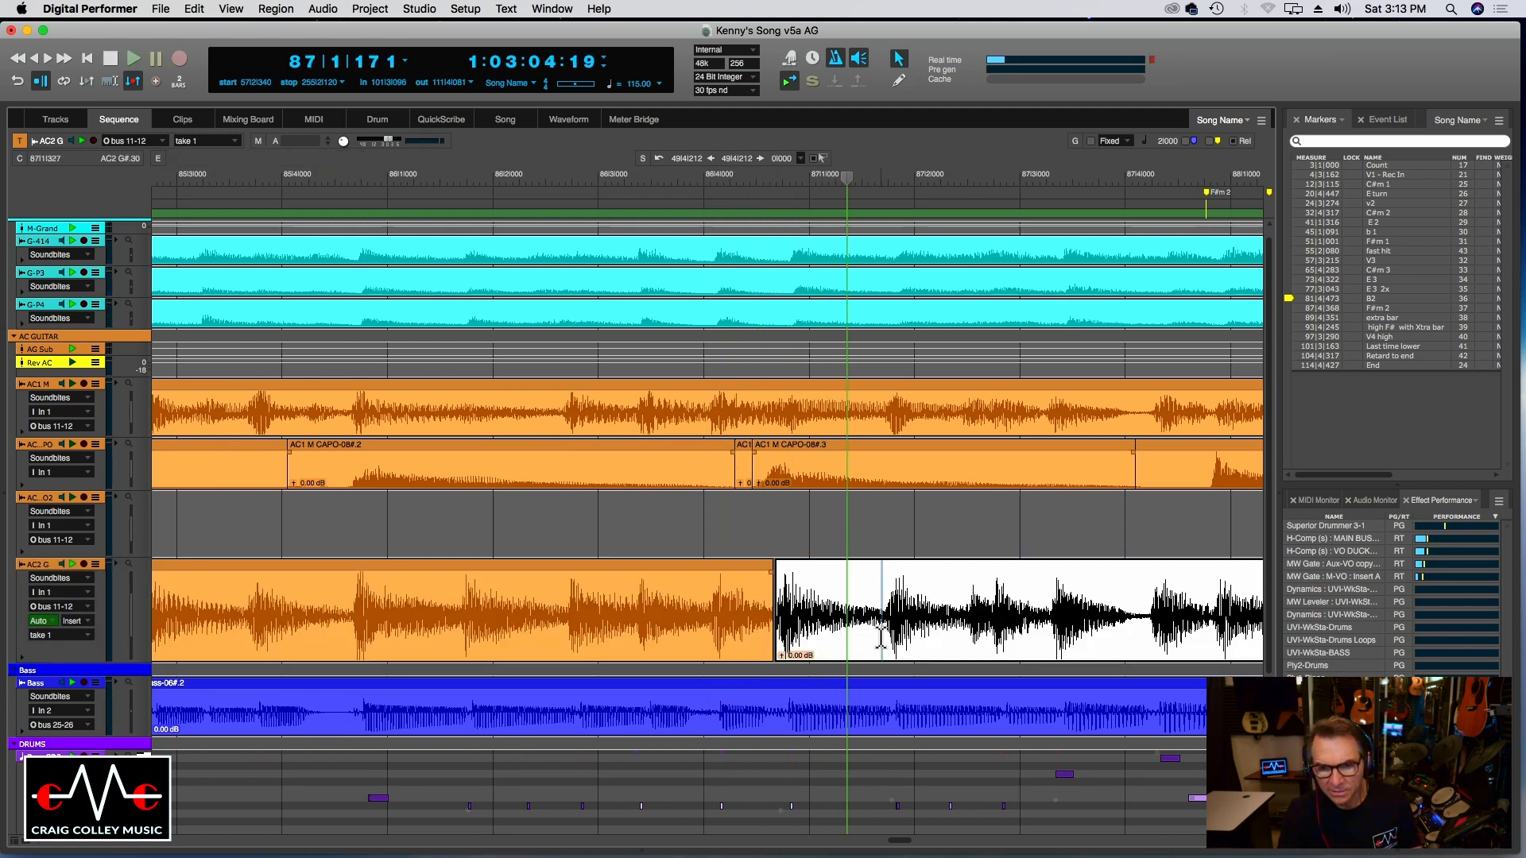
{"action": "key", "text": "super+y"}
{"action": "left_click", "coordinate": [818, 617]}
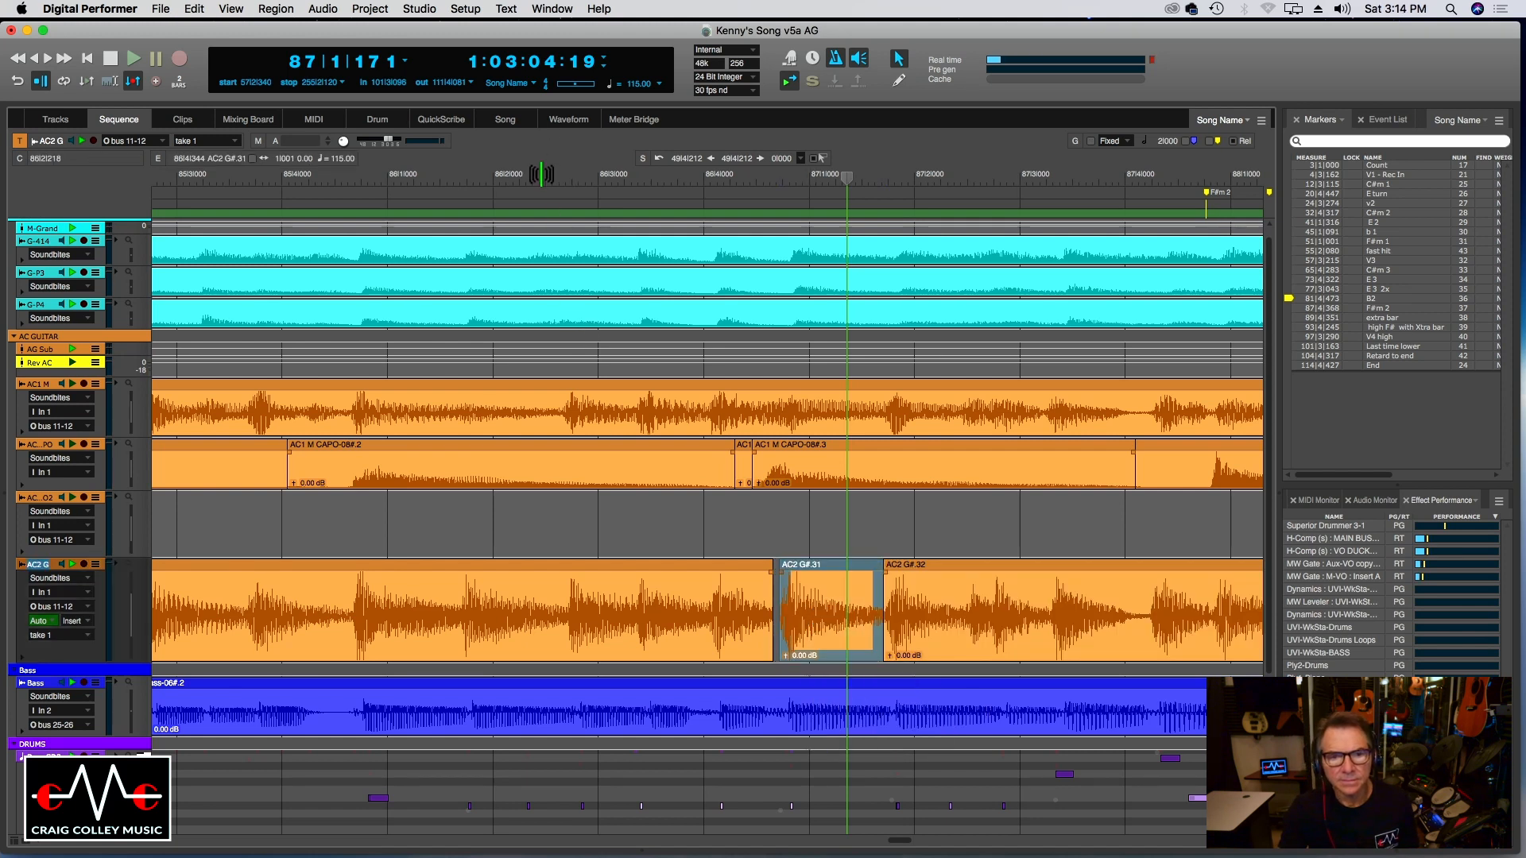
Play back the edit, move the isolated AC2 G piece slightly later to 86|4|351 and check it from 86|2|225.
{"action": "key", "text": "space"}
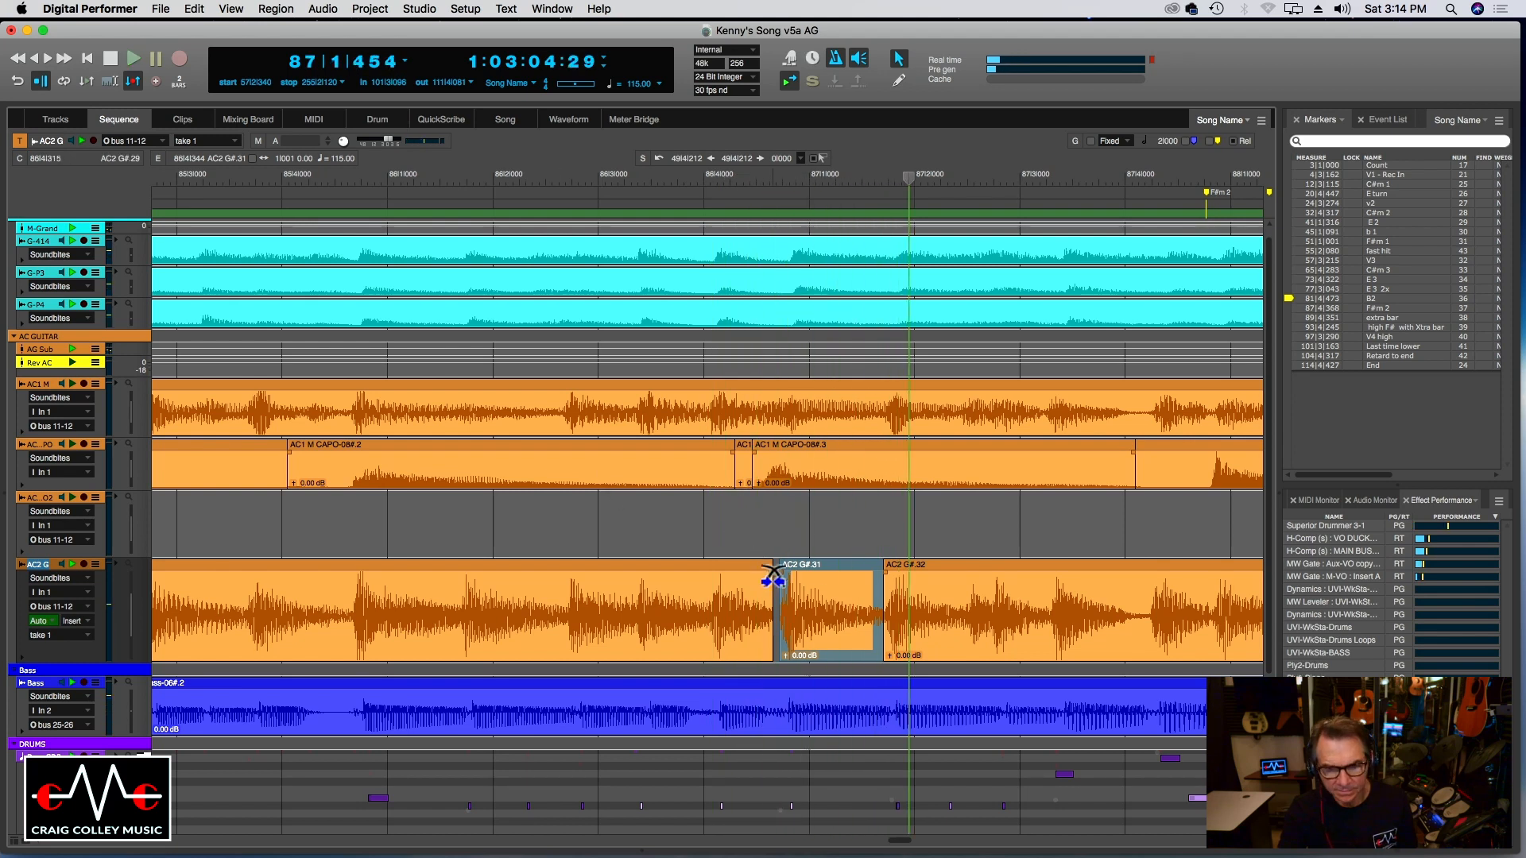
{"action": "left_click", "coordinate": [805, 588]}
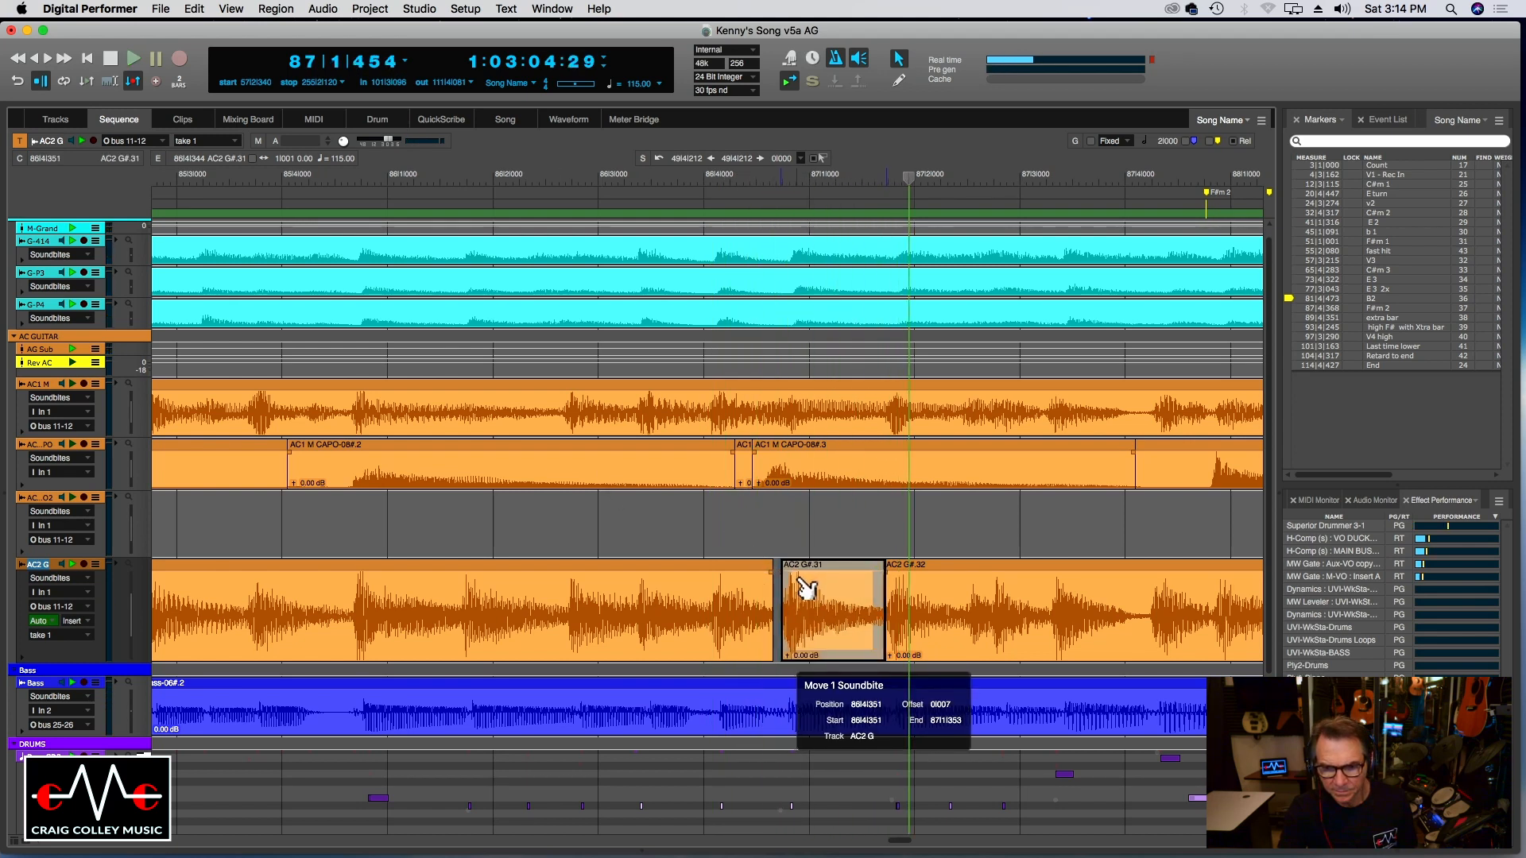
{"action": "left_click", "coordinate": [542, 177]}
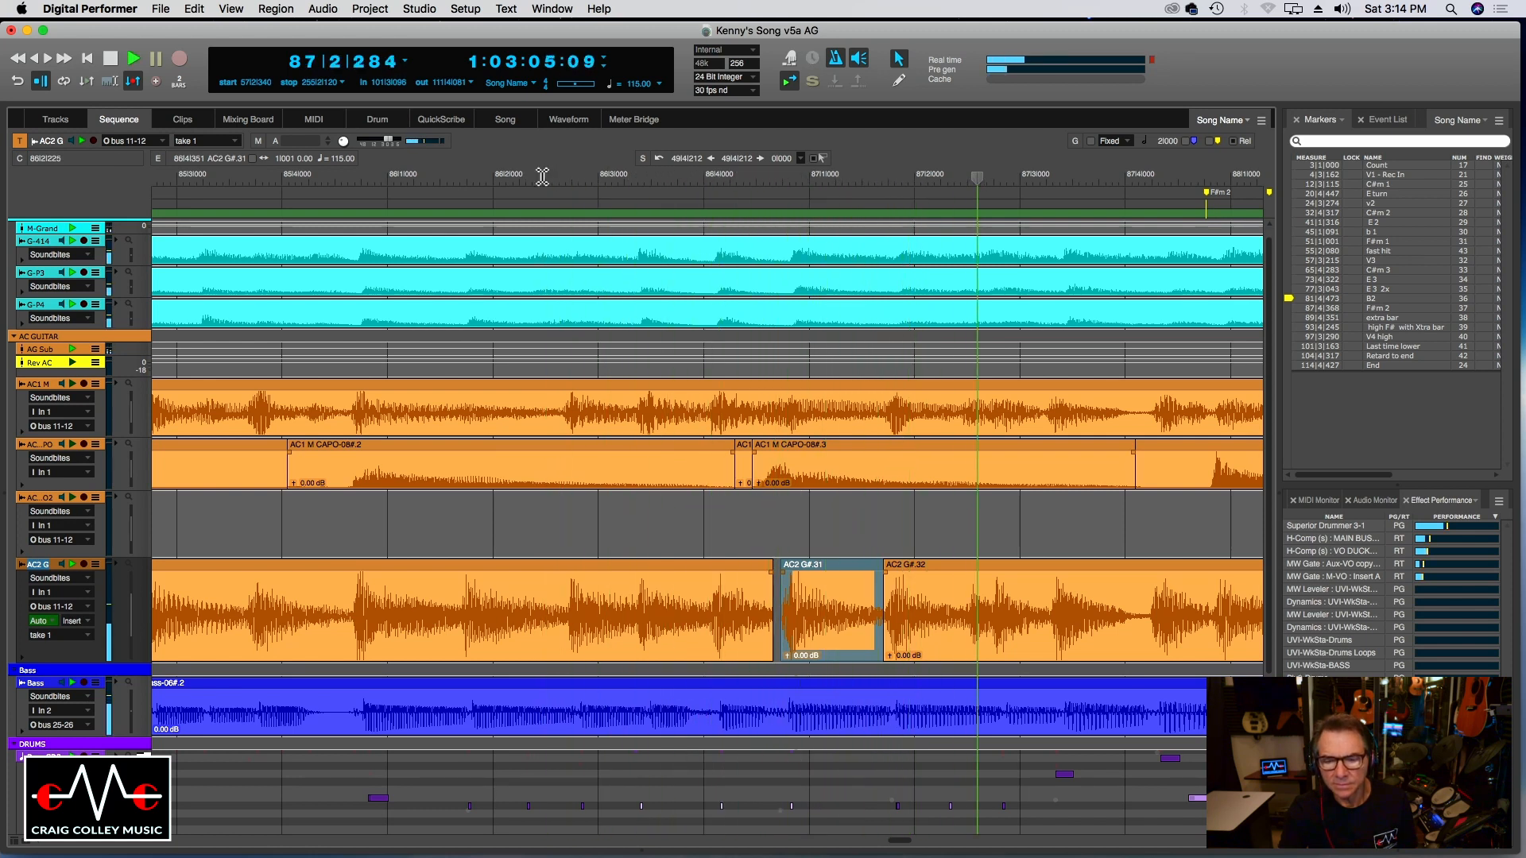
Replay the edited passage from 86|2|472 and listen on from 88|1 into measure 91 for further timing problems.
{"action": "left_click", "coordinate": [598, 179]}
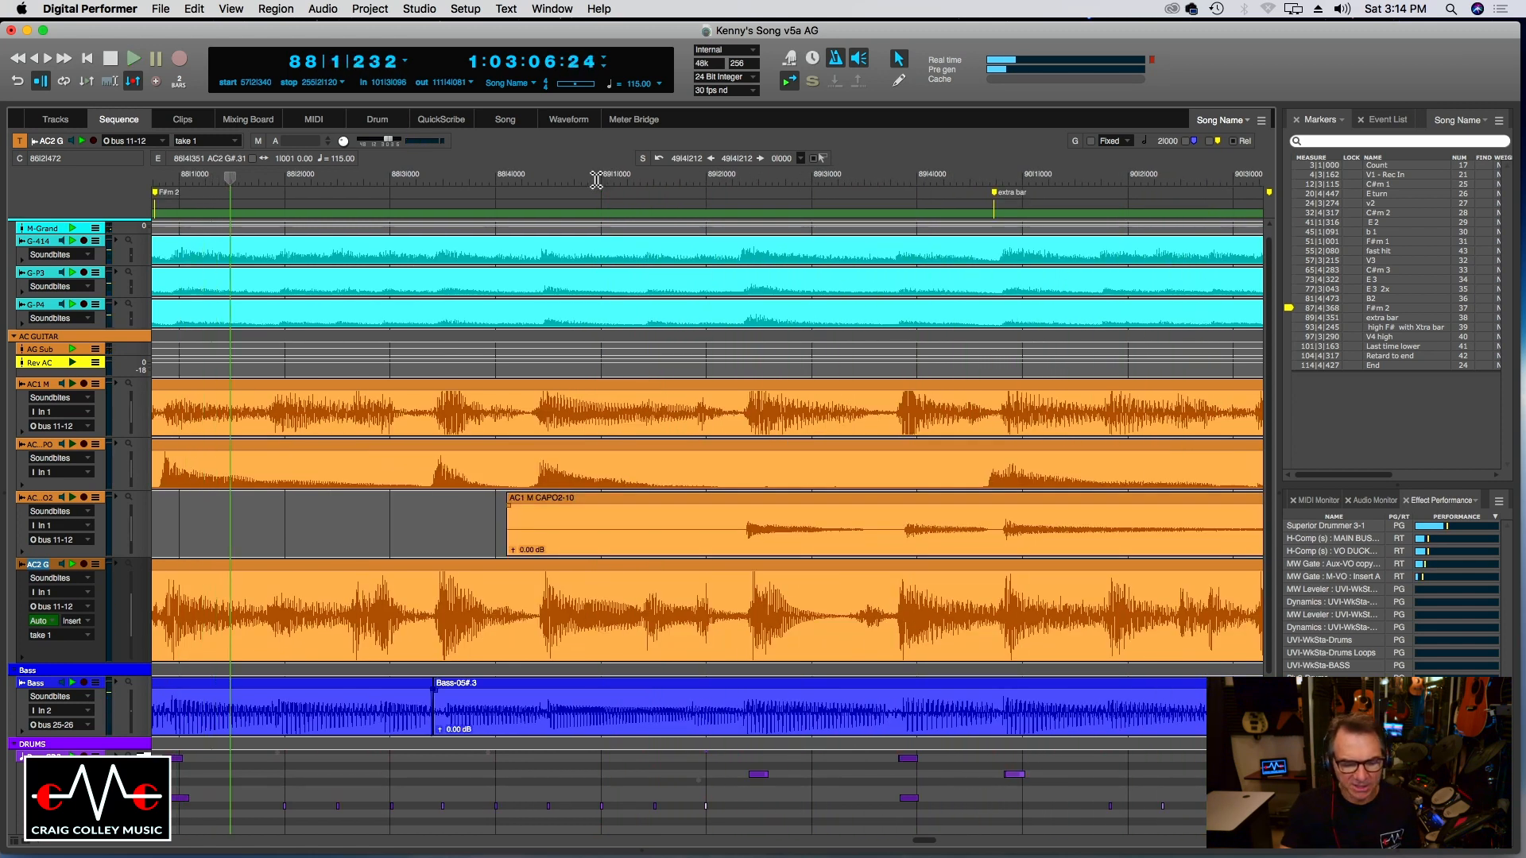
{"action": "key", "text": "super+bracketleft"}
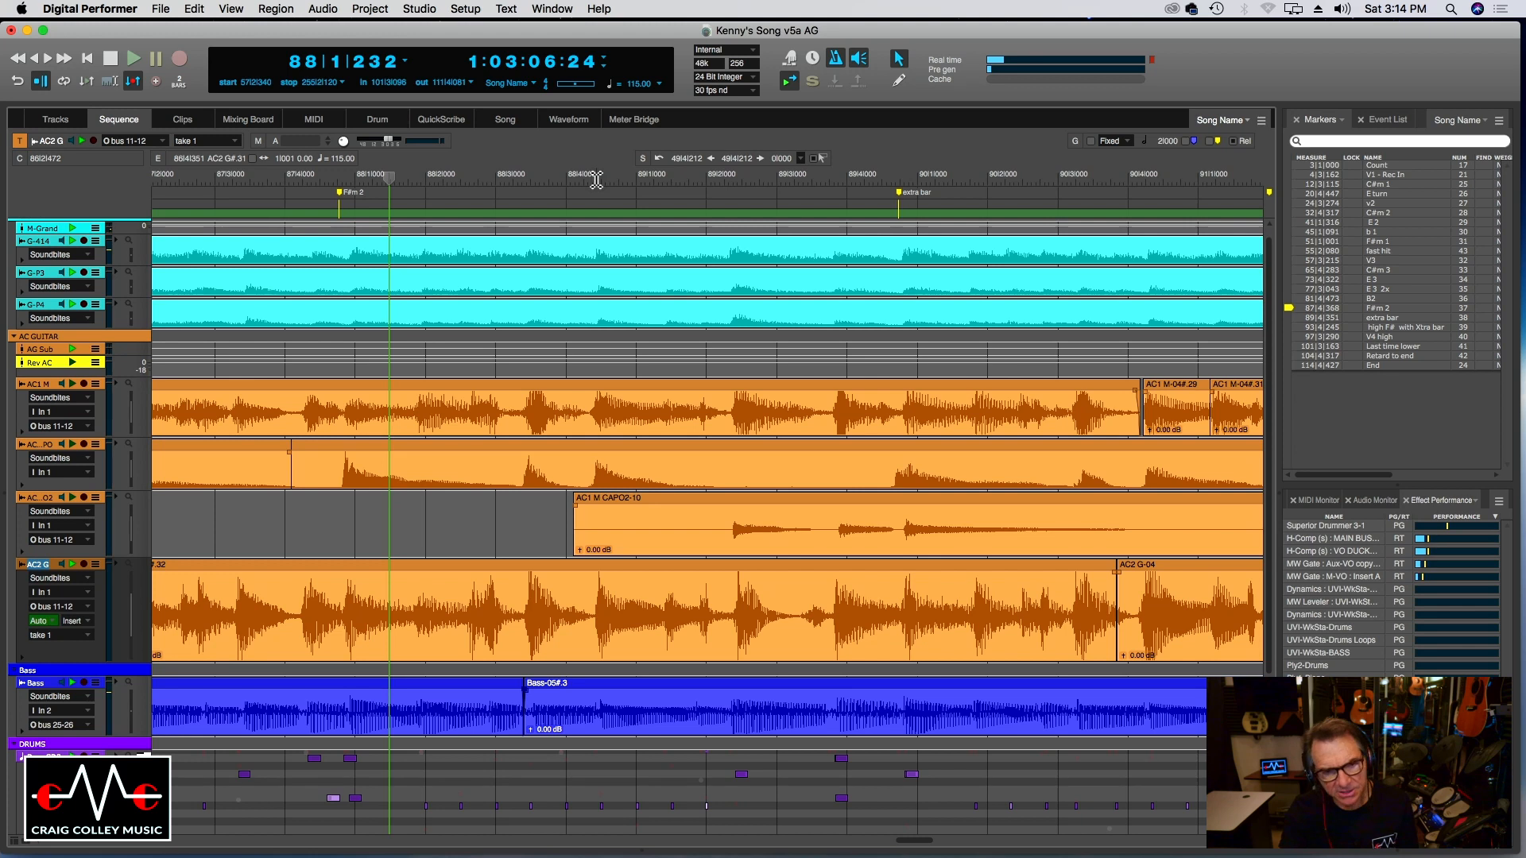
{"action": "key", "text": "space"}
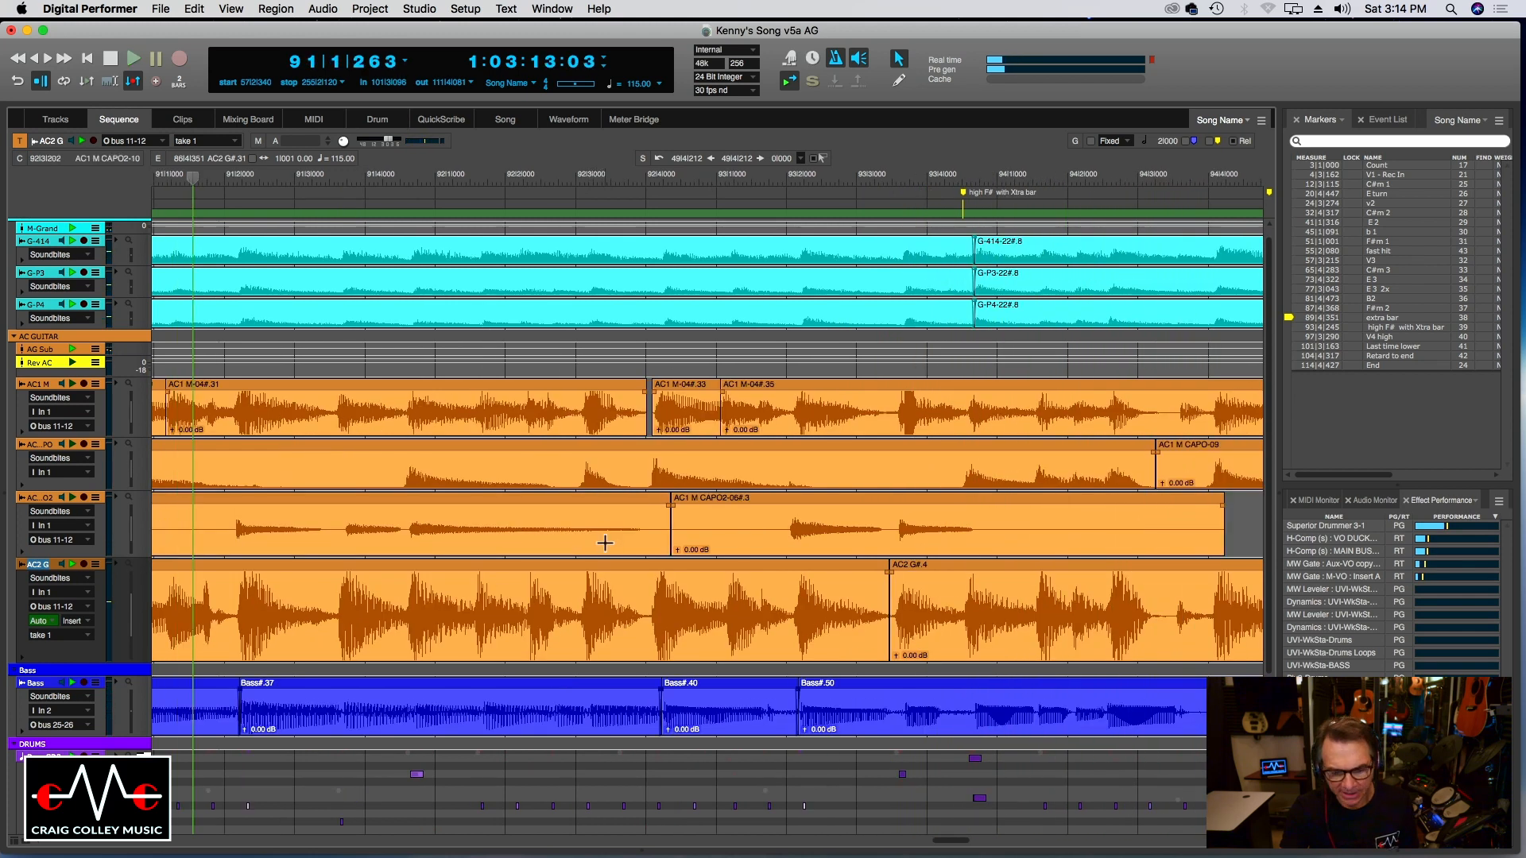
Shift the join at the start of the AC2 G-04 soundbite slightly later, near 90|4, and play on from measure 90.
{"action": "key", "text": "super+bracketleft"}
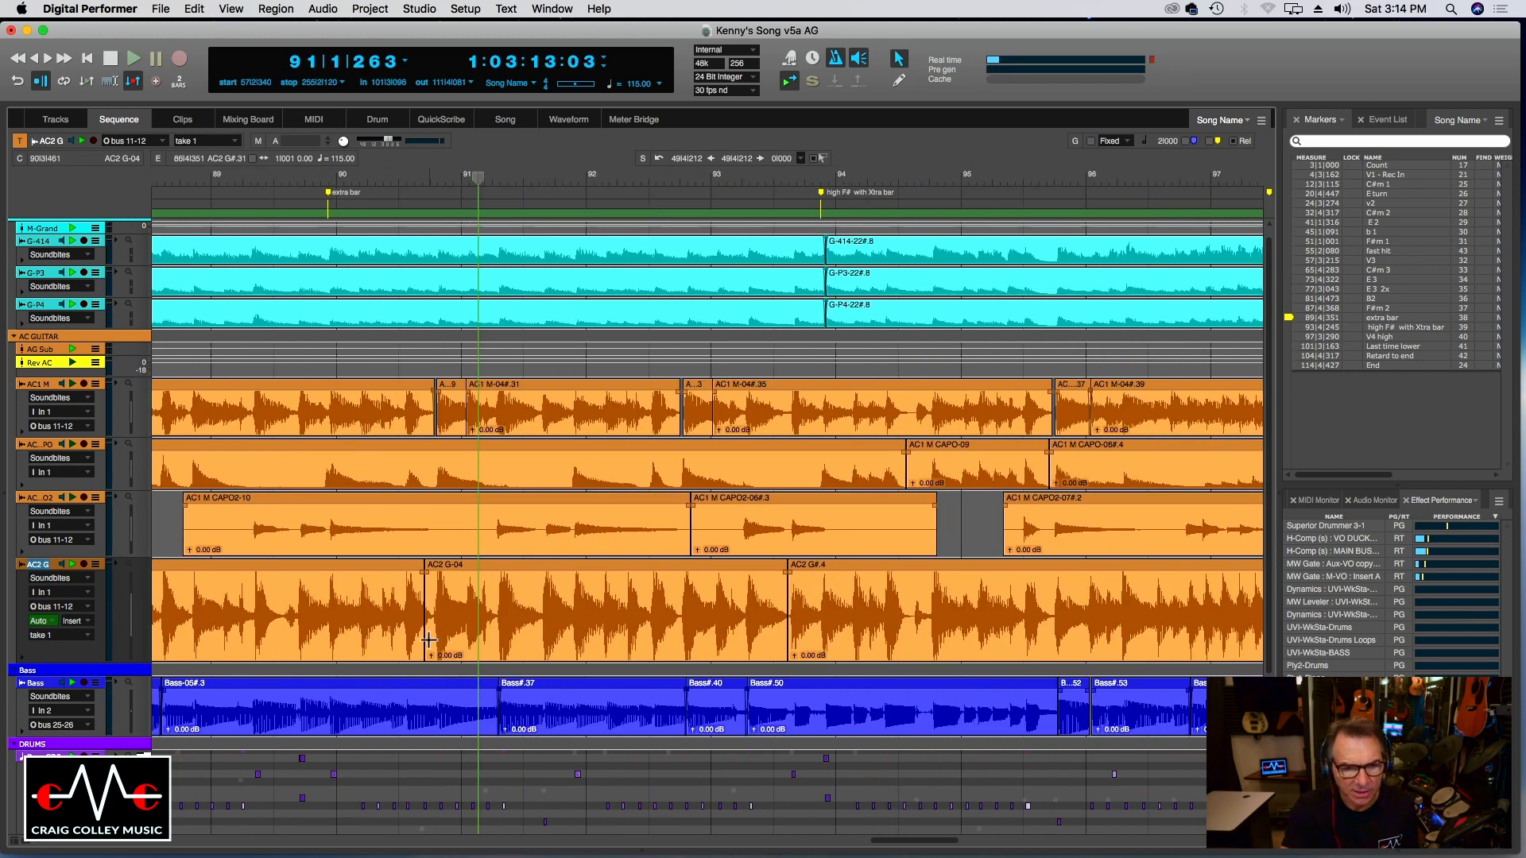
{"action": "left_click_drag", "start_coordinate": [424, 640], "coordinate": [429, 640]}
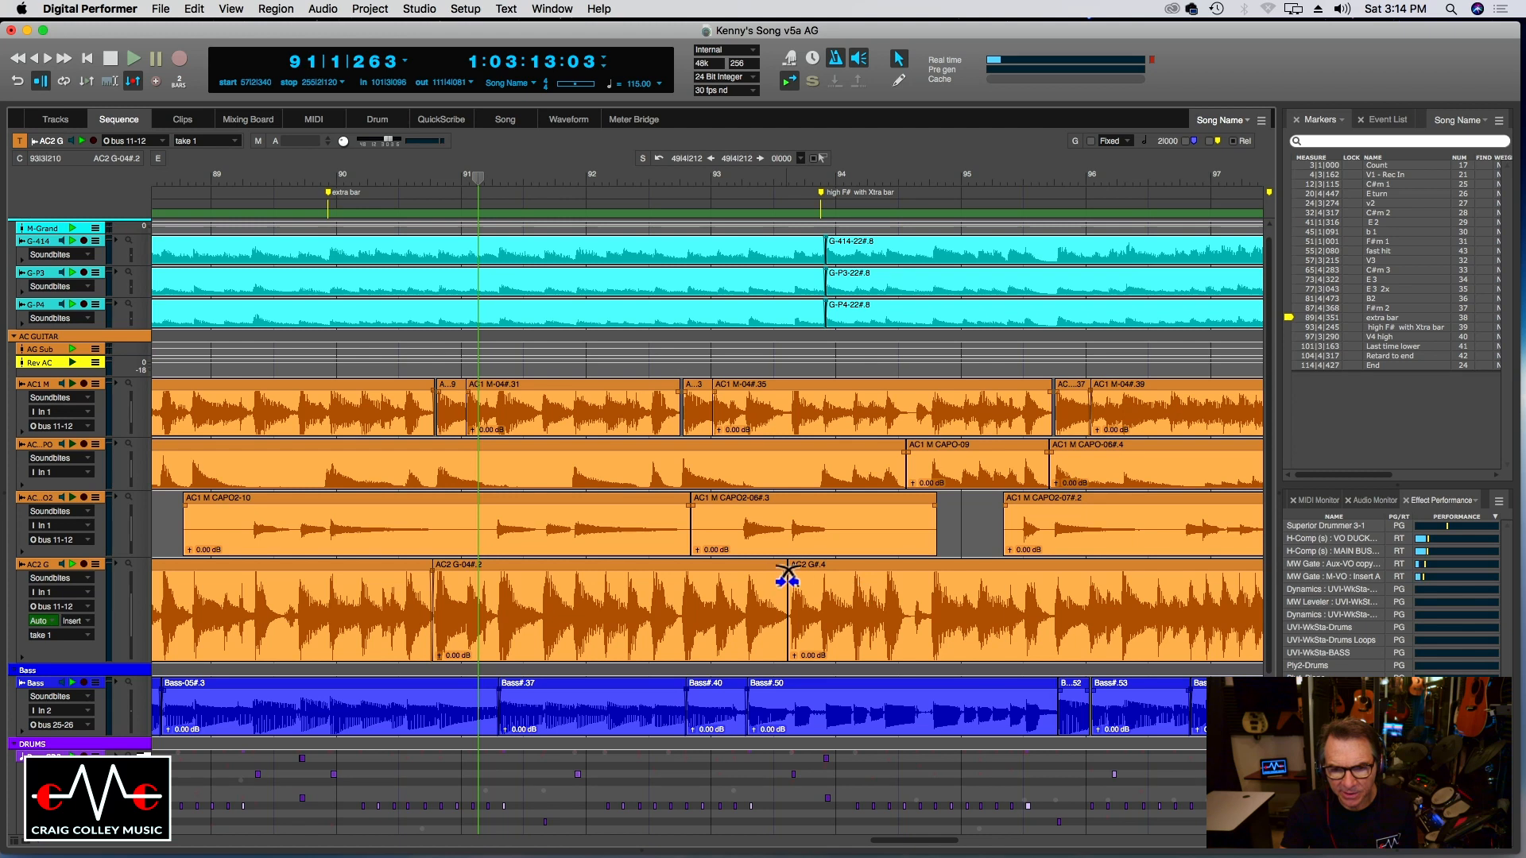
{"action": "left_click", "coordinate": [347, 196]}
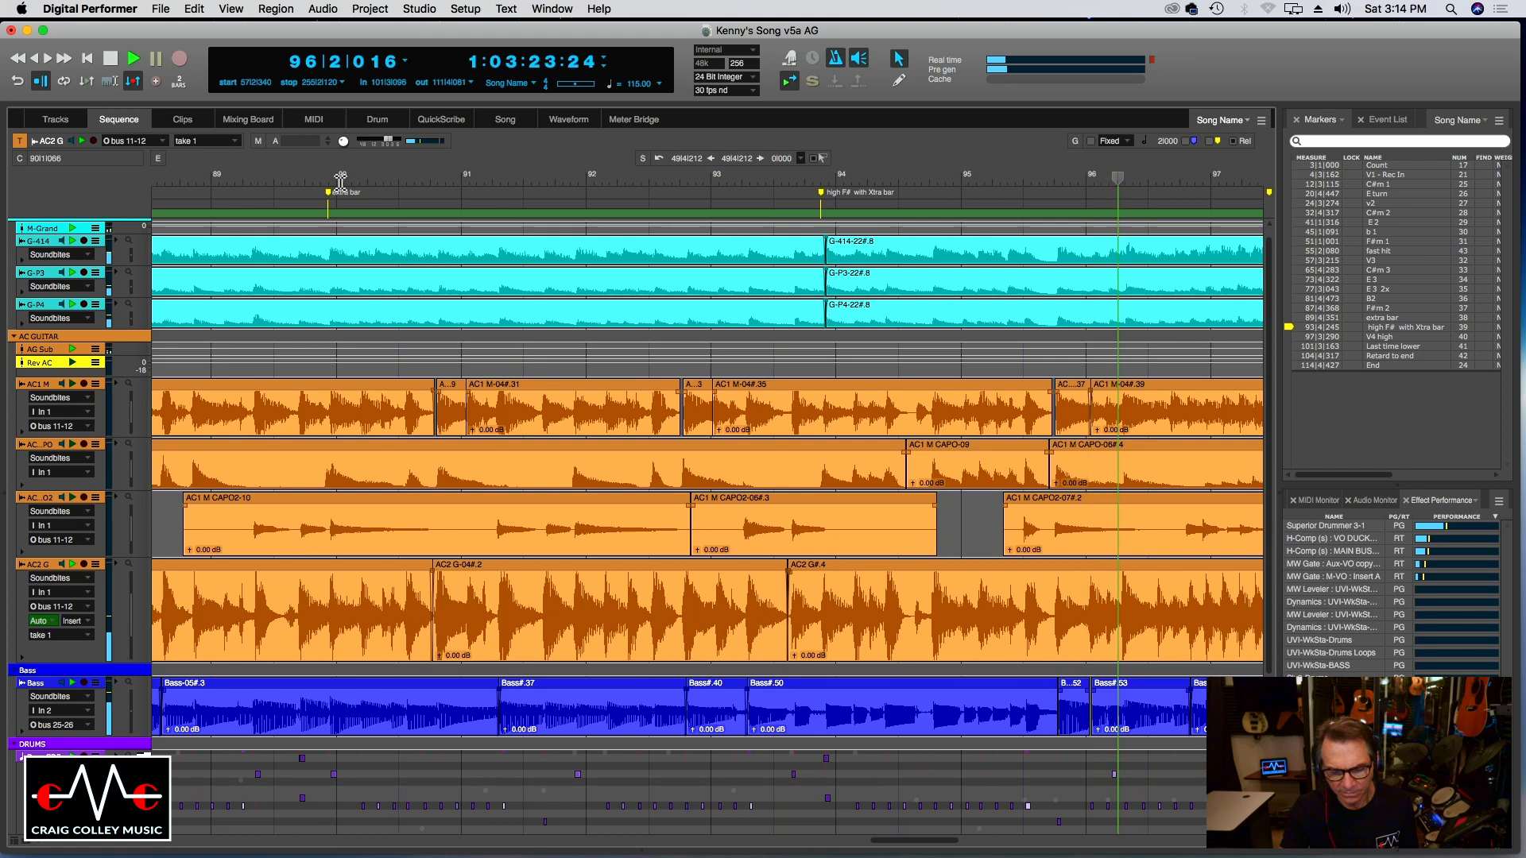
Trim the start of the AC2 G-02 soundbite to about 97|4|395 and extend the preceding soundbite's end to meet it.
{"action": "key", "text": "super+bracketleft"}
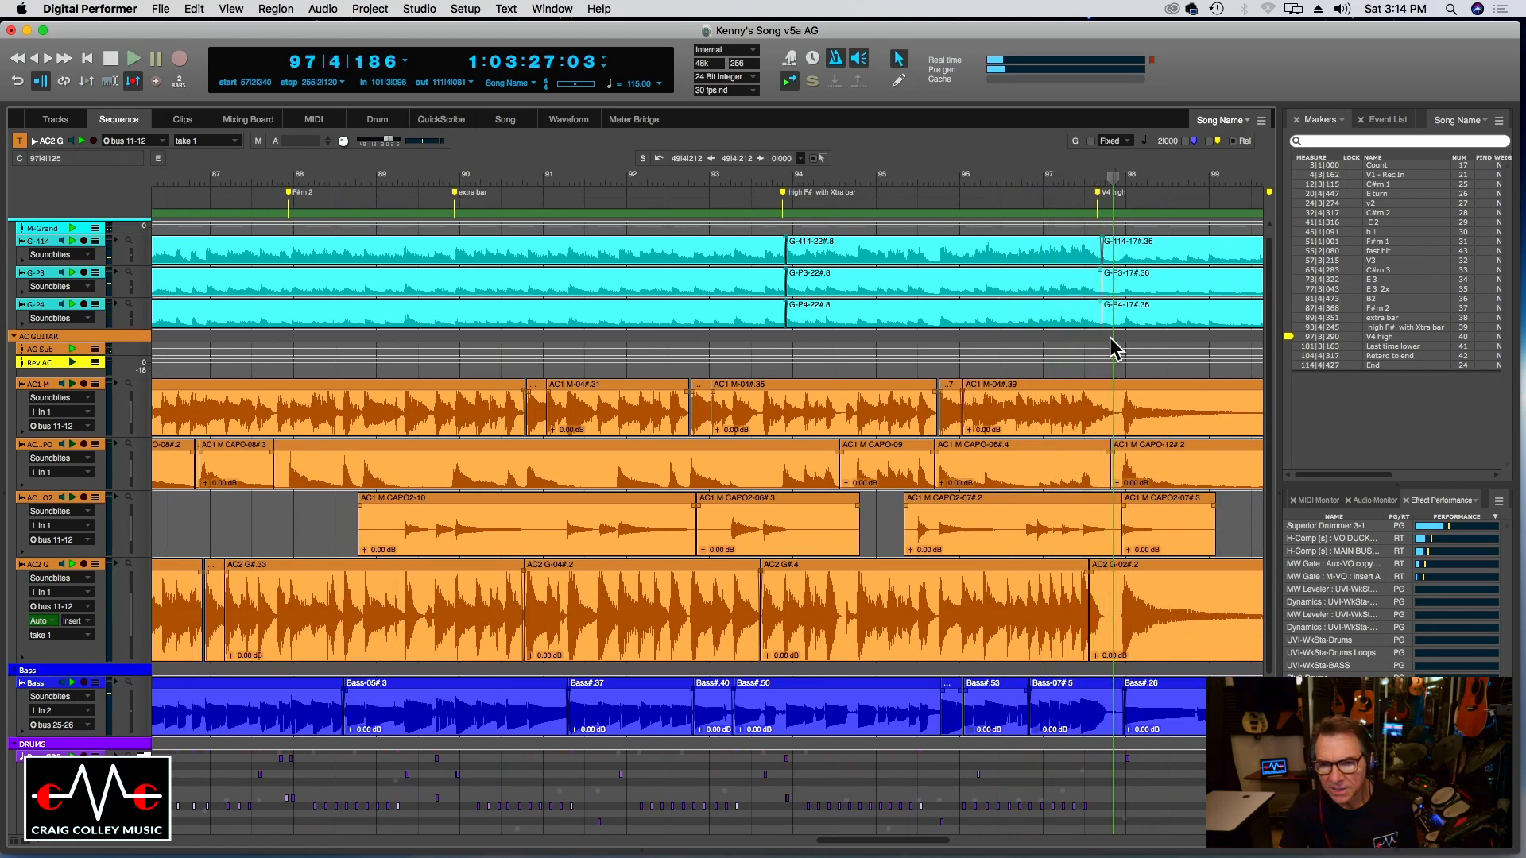
{"action": "left_click", "coordinate": [1073, 175]}
{"action": "key", "text": "super+bracketright"}
{"action": "key", "text": "super+bracketright"}
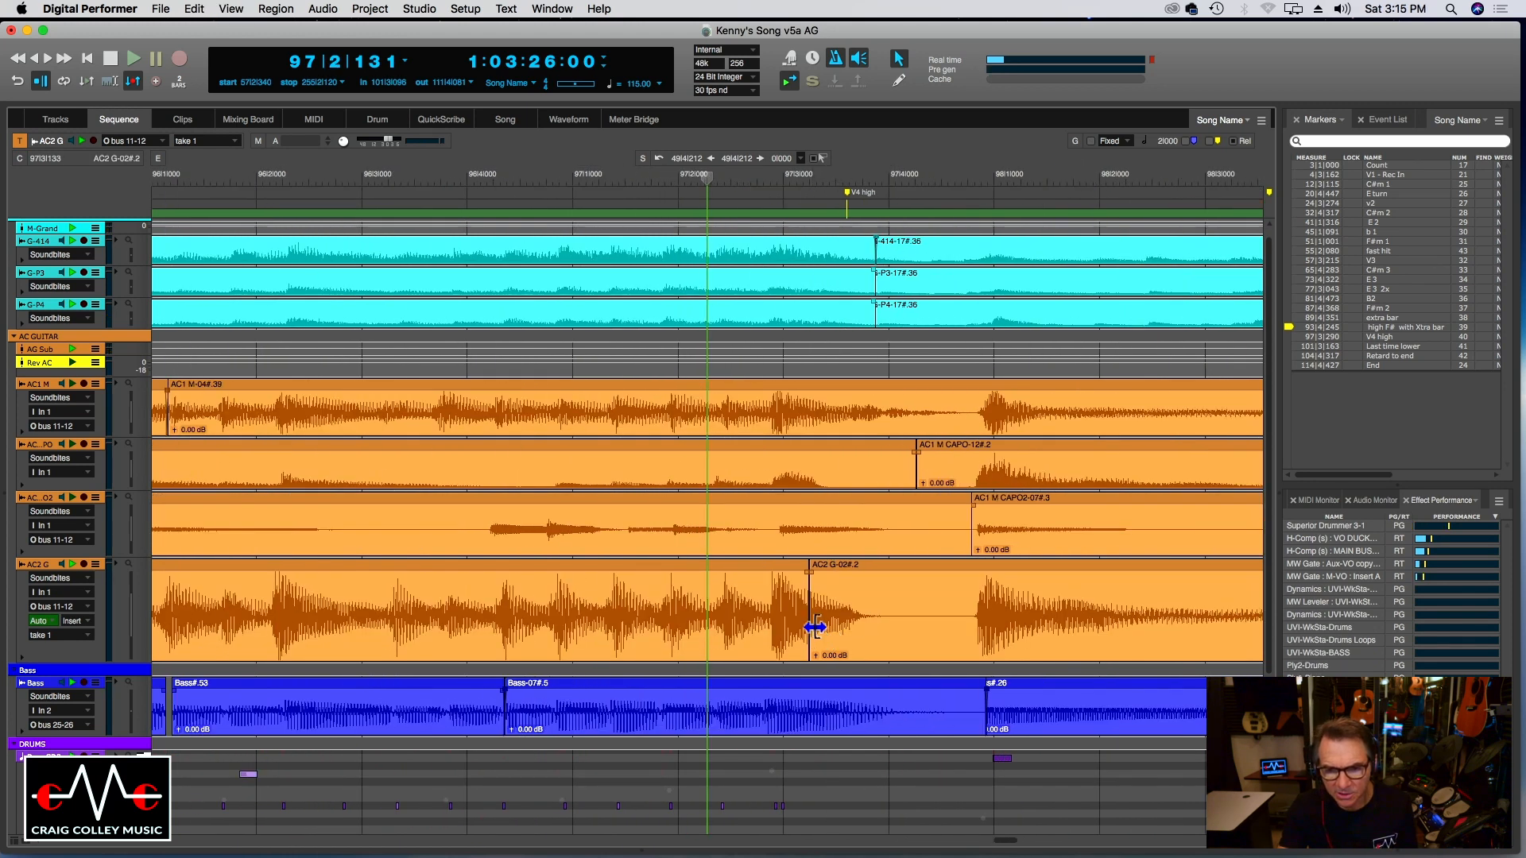
{"action": "left_click_drag", "start_coordinate": [814, 627], "coordinate": [959, 607]}
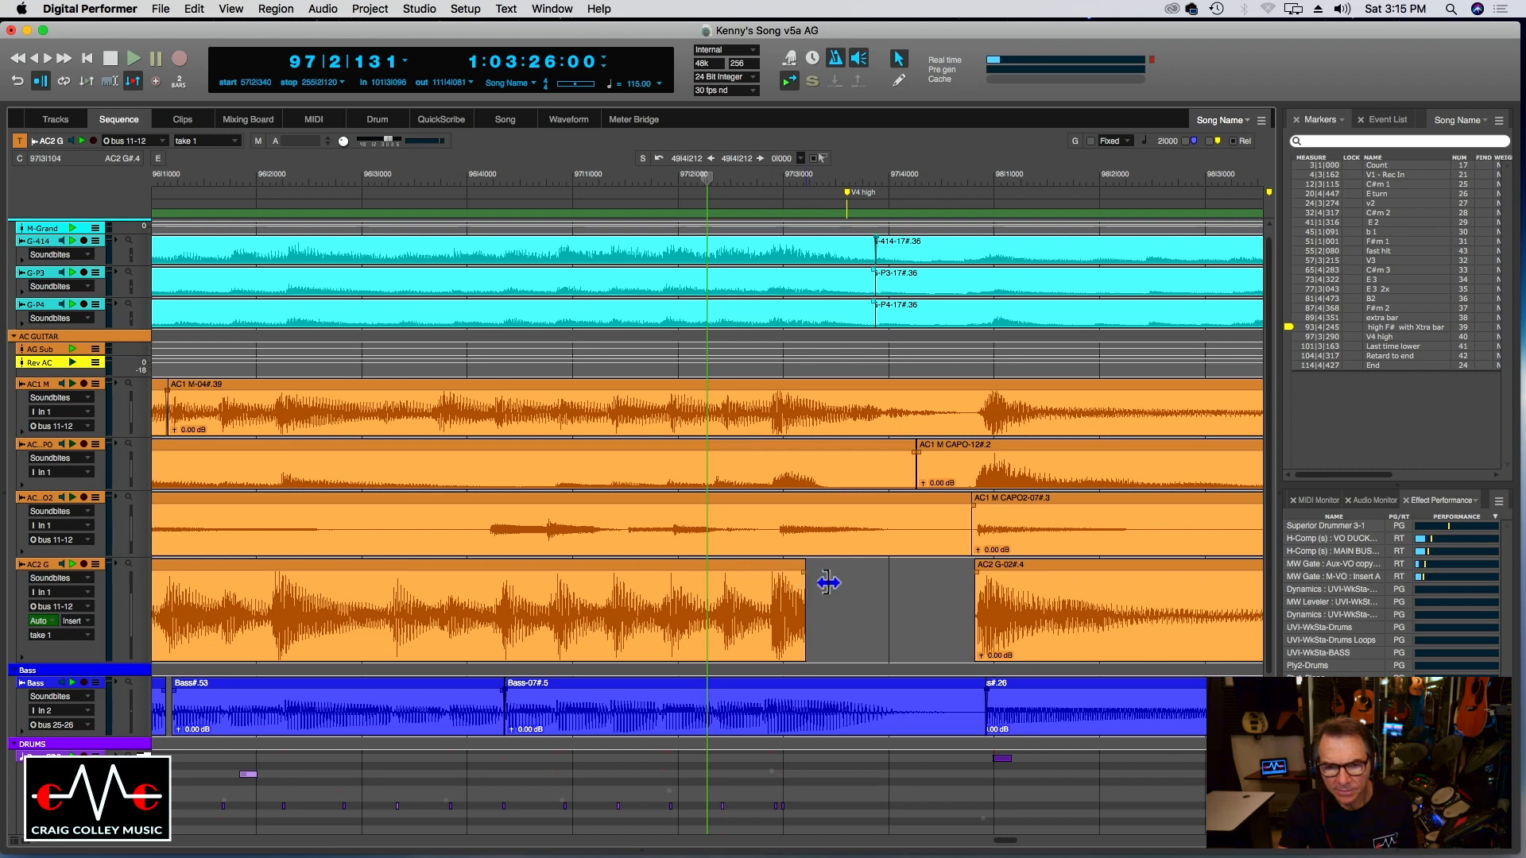
{"action": "left_click_drag", "start_coordinate": [828, 583], "coordinate": [961, 588]}
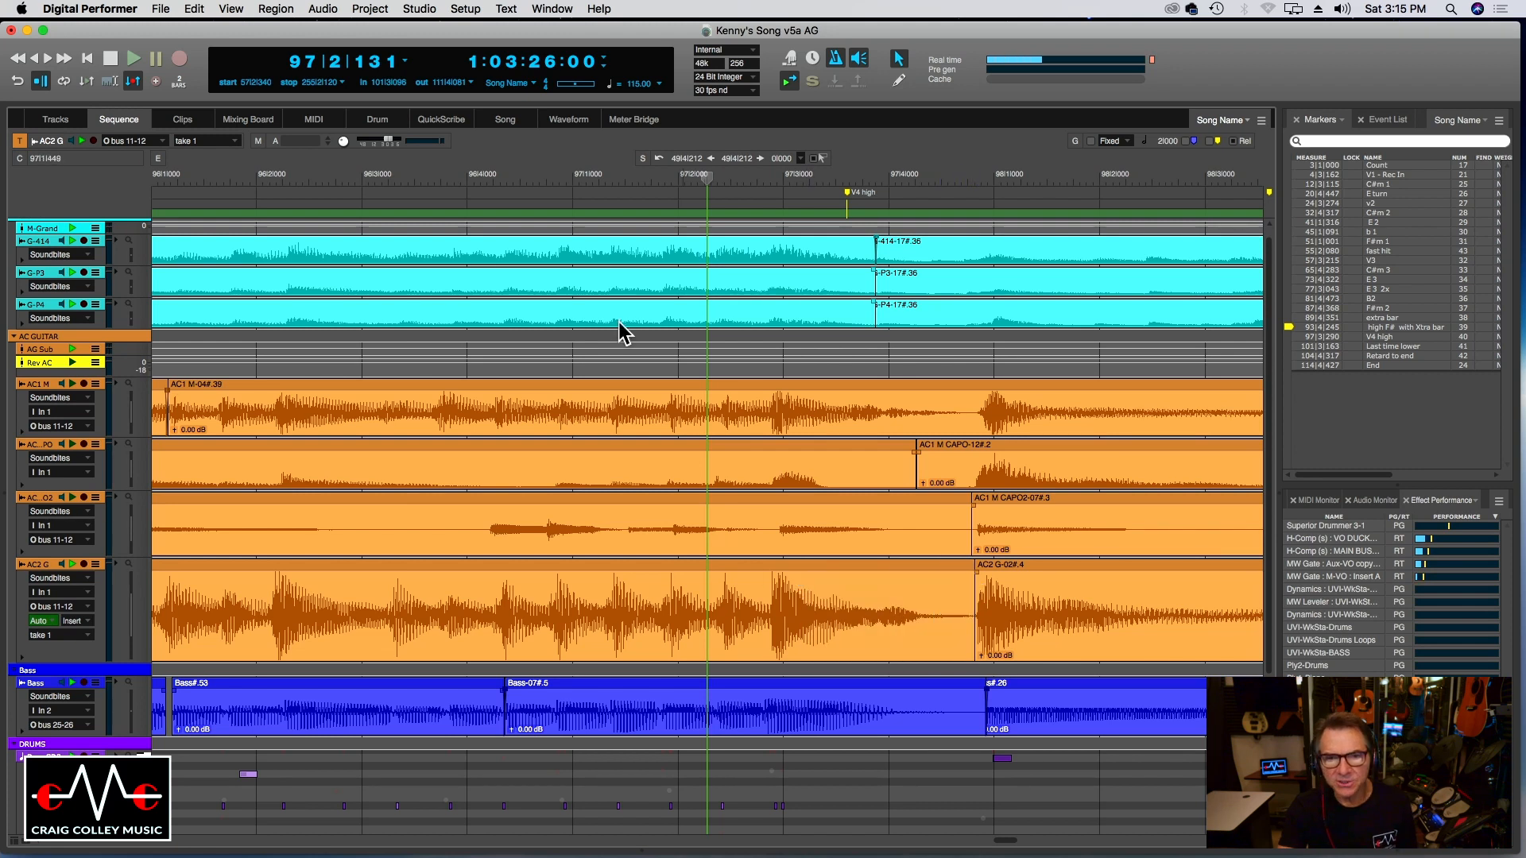
Play back the adjusted join from 97|2, replay it from 97|3|152 and listen on from just before the Last time lower marker.
{"action": "key", "text": "space"}
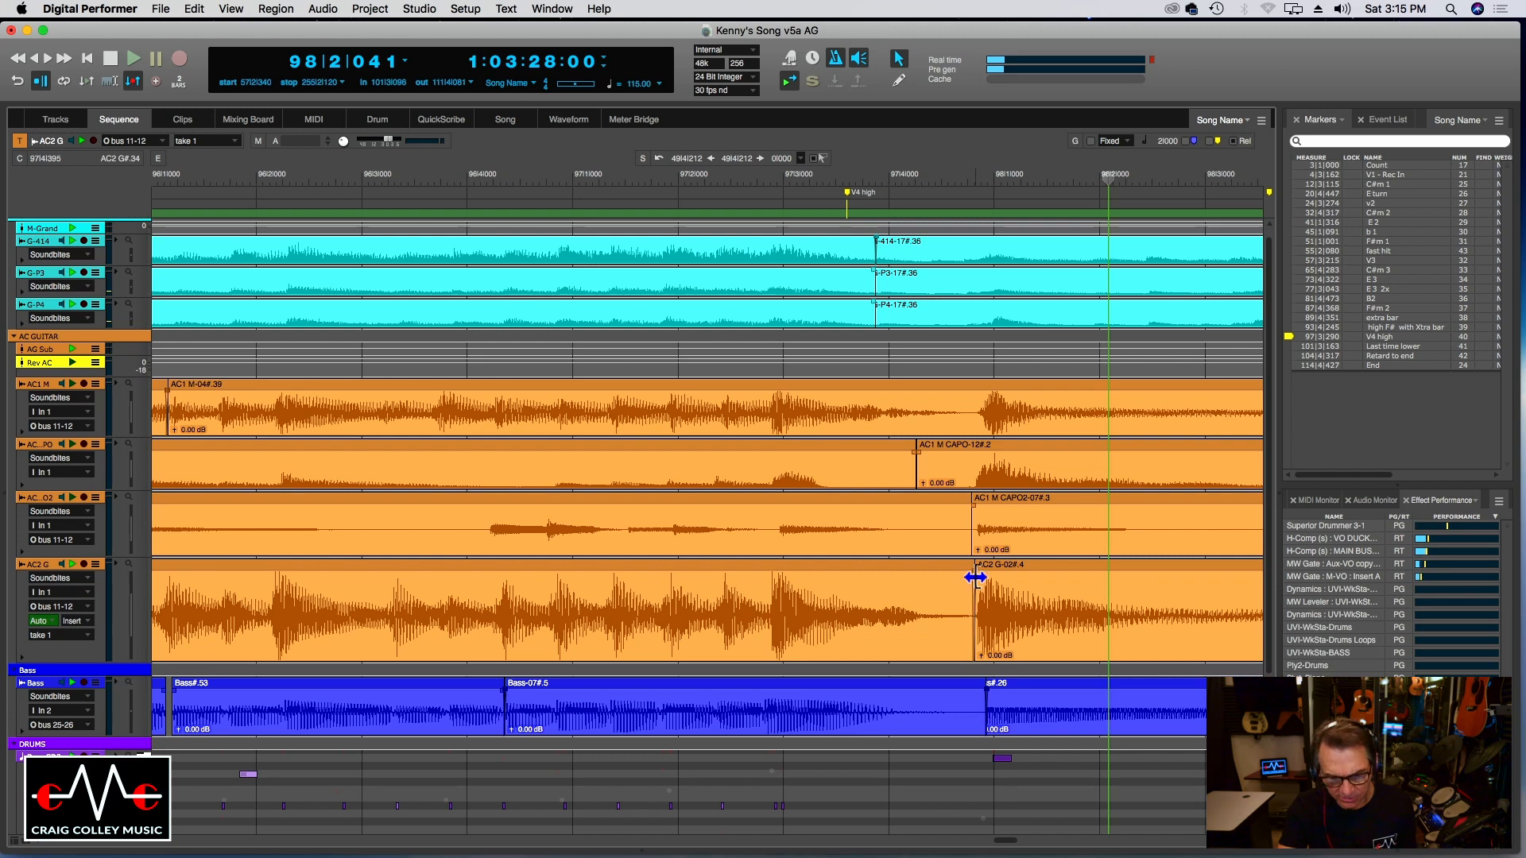
{"action": "key", "text": "super+bracketleft"}
{"action": "key", "text": "super+bracketleft"}
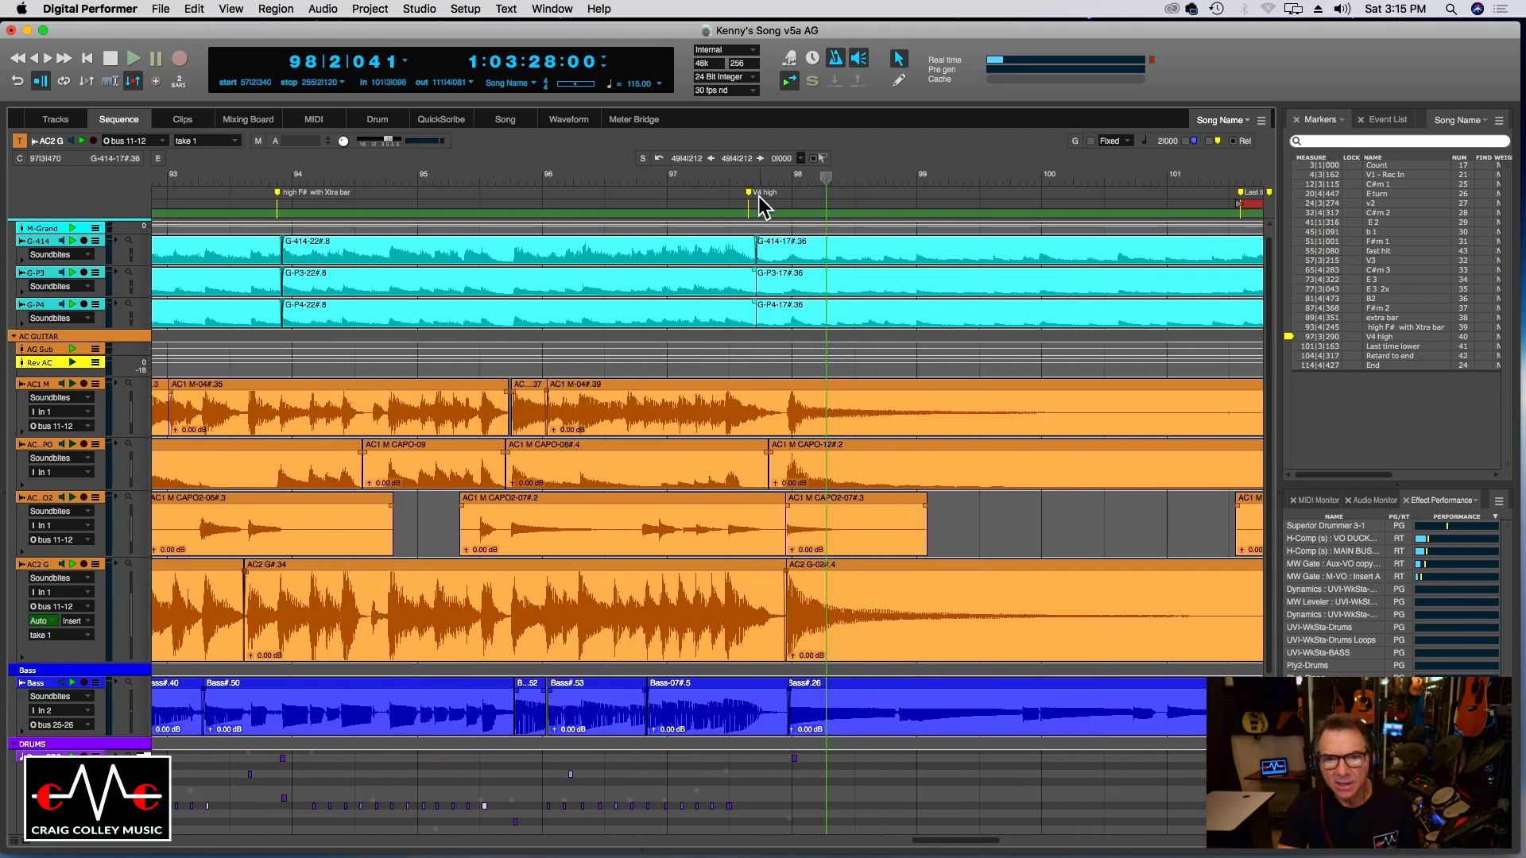
{"action": "left_click", "coordinate": [739, 185]}
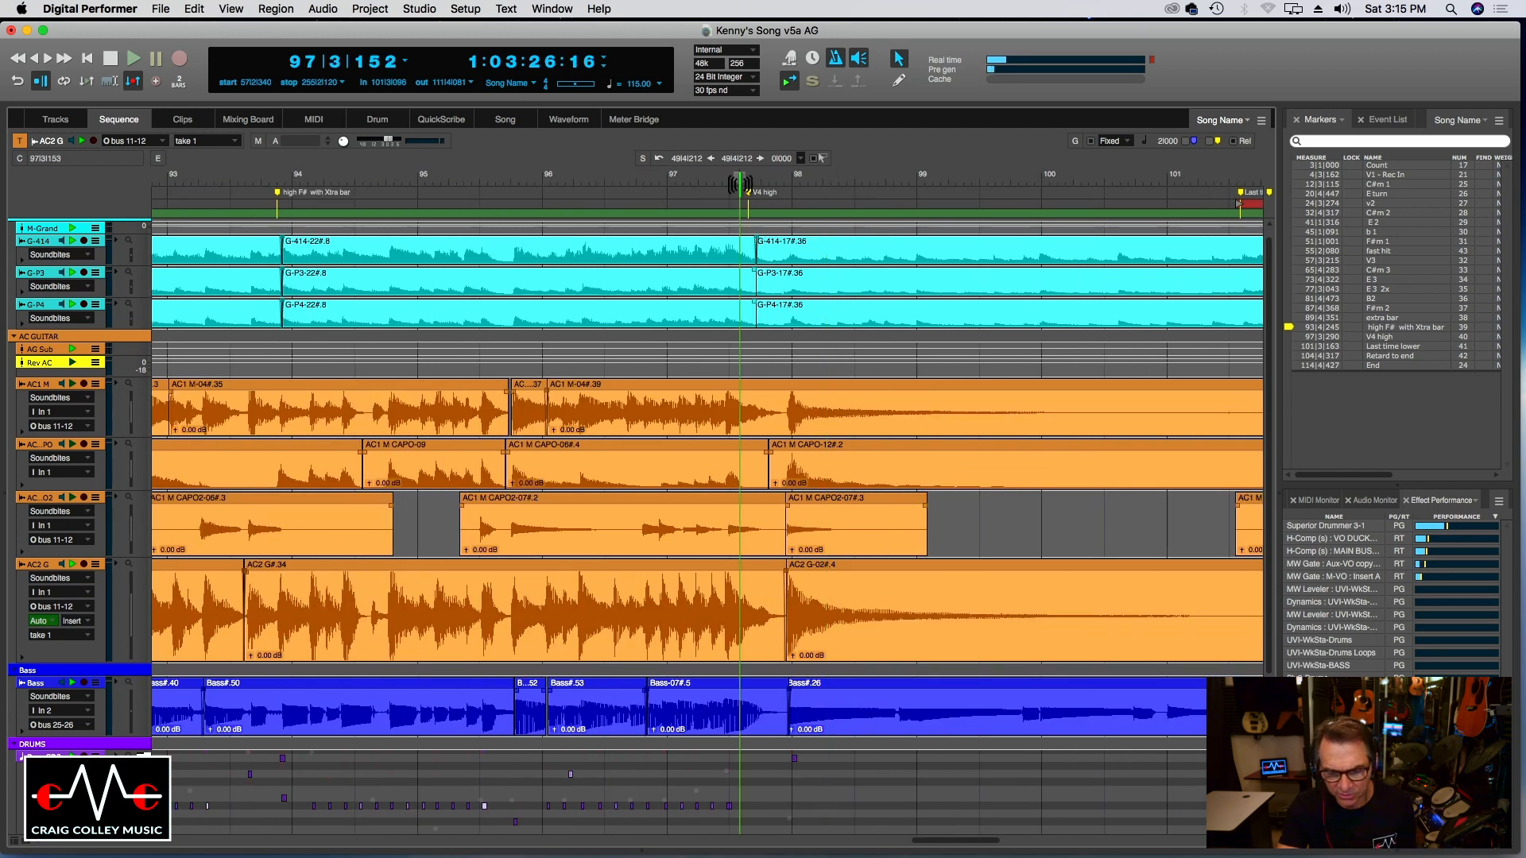
{"action": "key", "text": "super+bracketleft"}
{"action": "key", "text": "super+bracketleft"}
{"action": "key", "text": "super+bracketleft"}
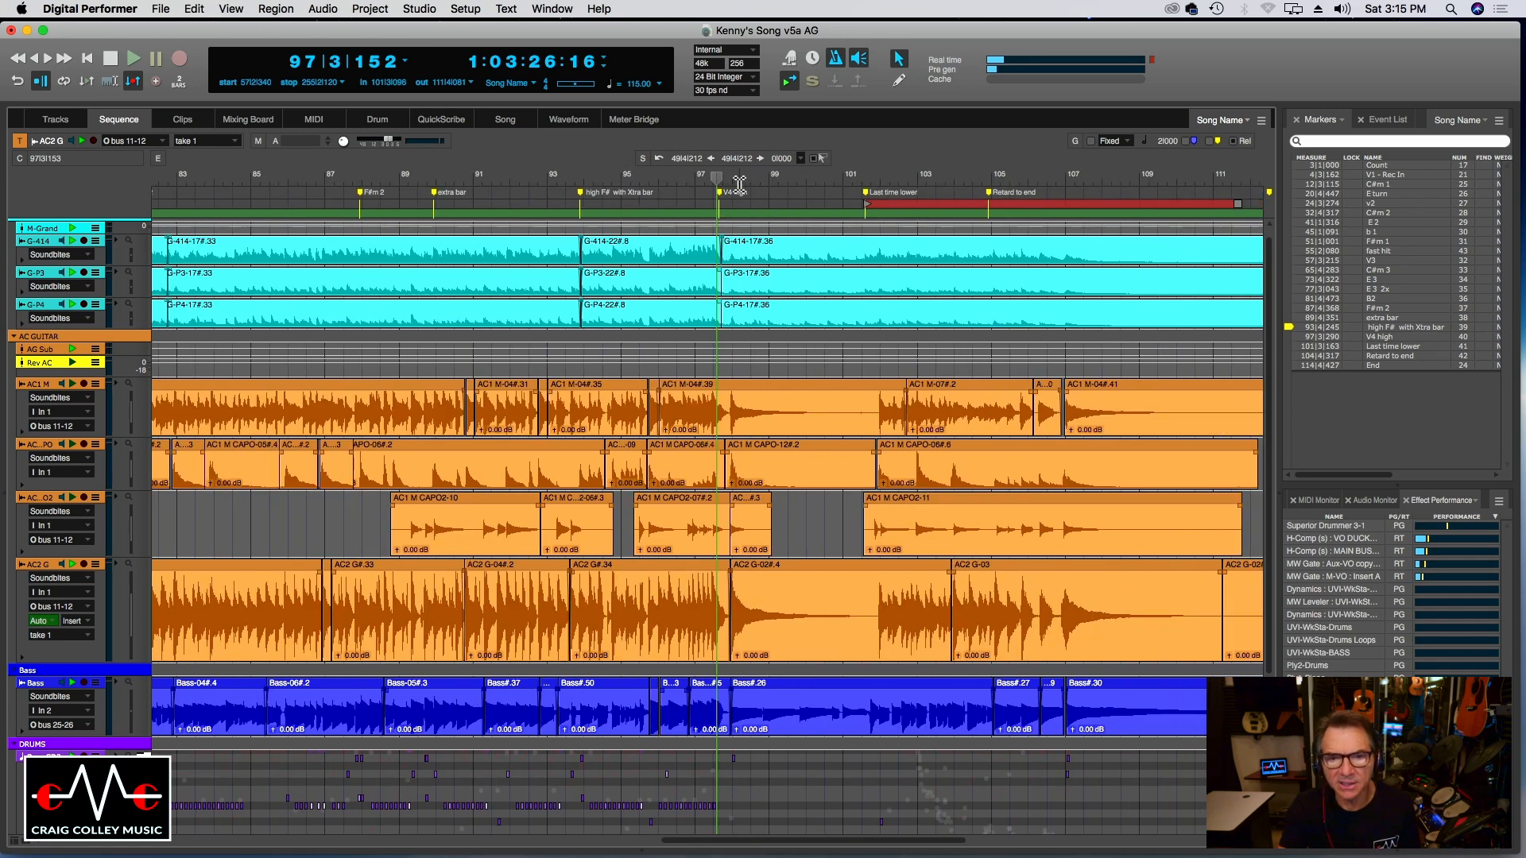
{"action": "key", "text": "space"}
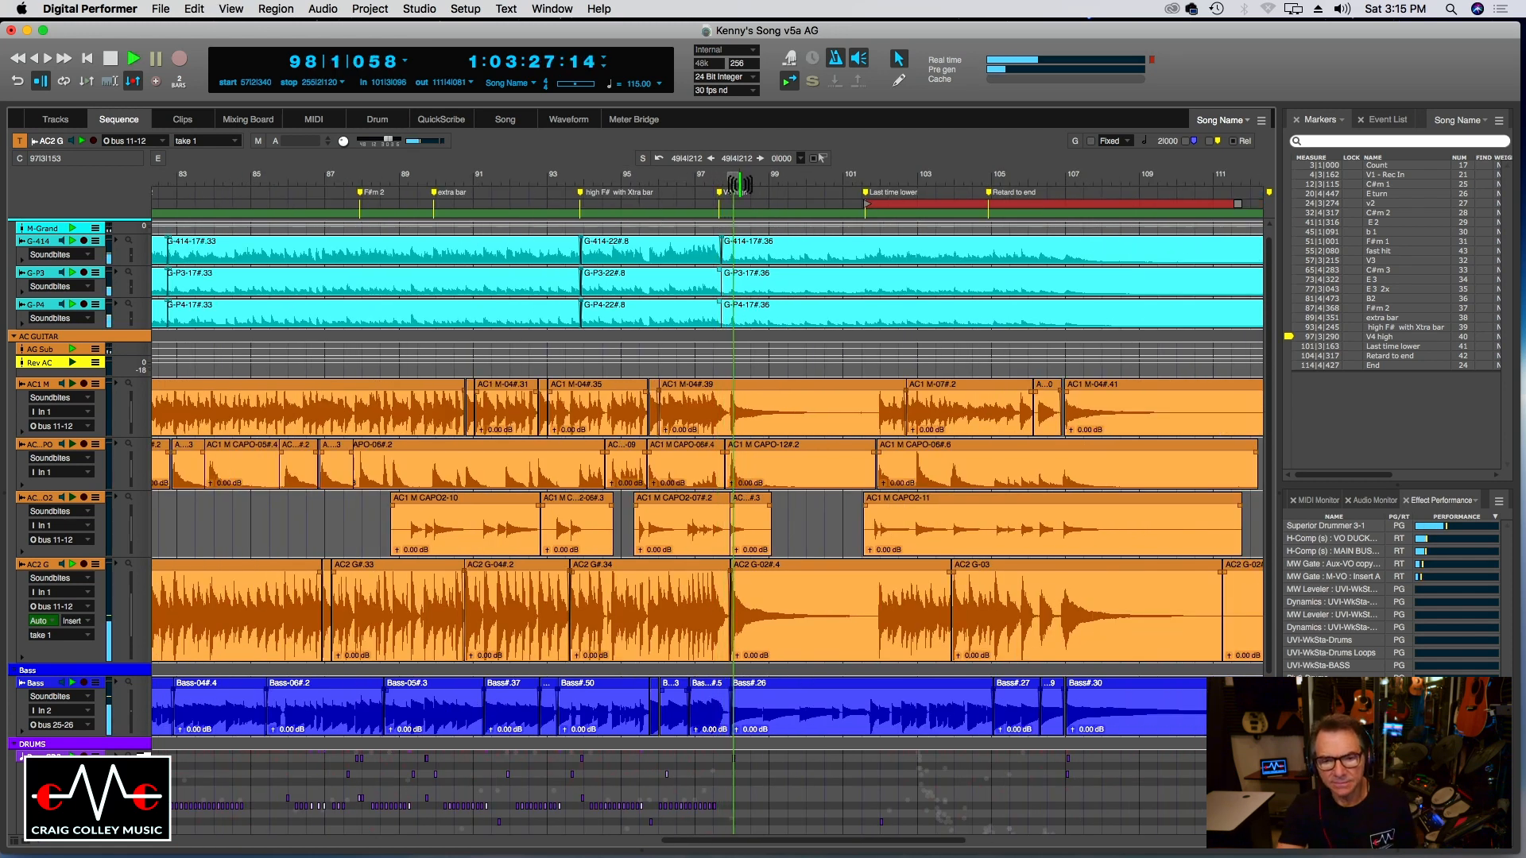
{"action": "left_click", "coordinate": [856, 181]}
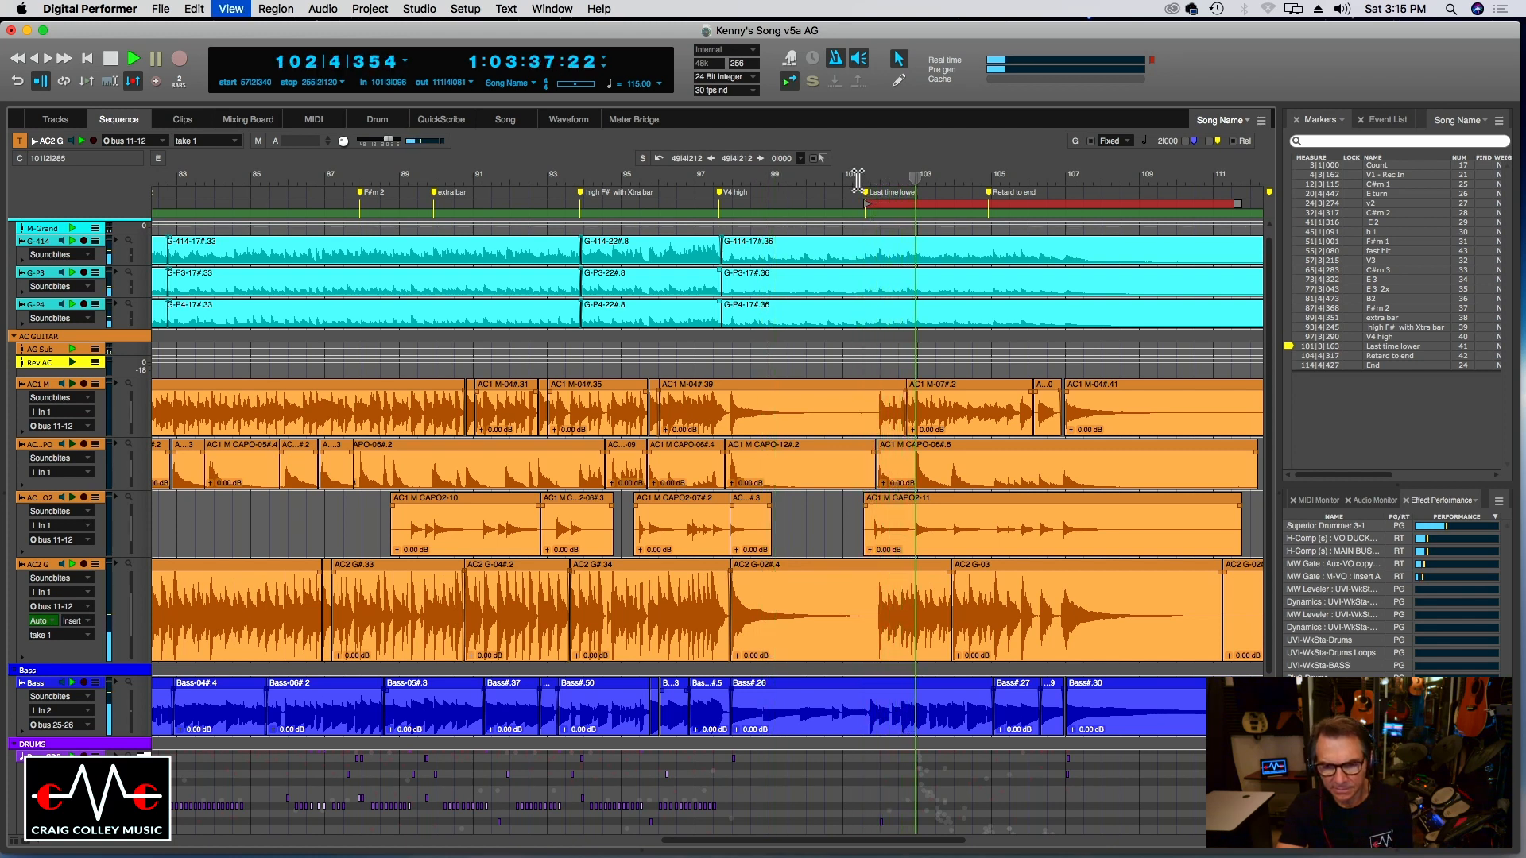
Adjust the join at the start of the AC2 G-03 soundbite to about 103|4|441 and play through it.
{"action": "key", "text": "super+bracketright"}
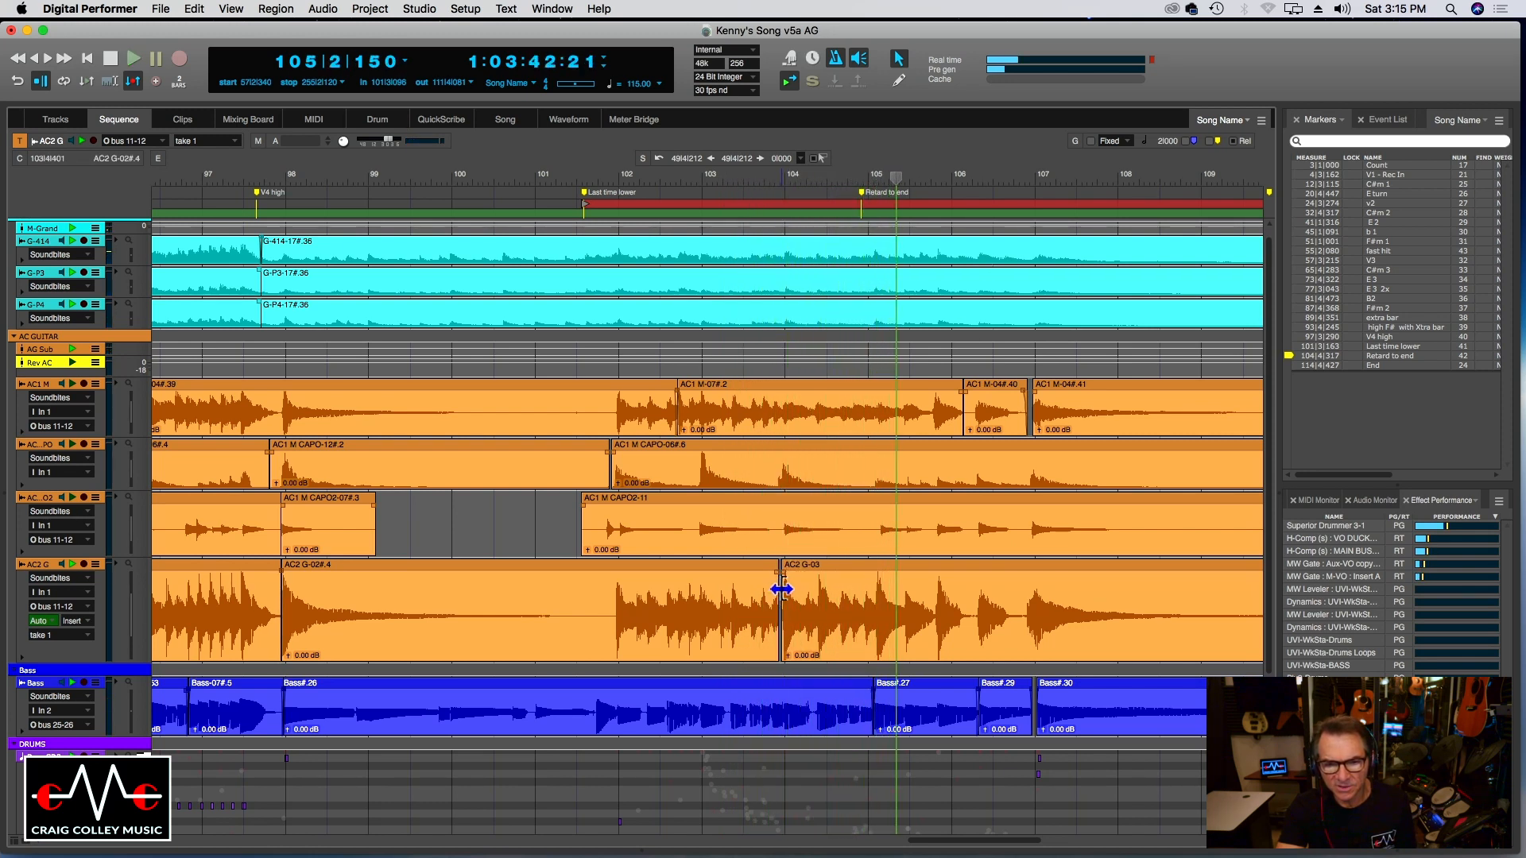
{"action": "key", "text": "super+bracketright"}
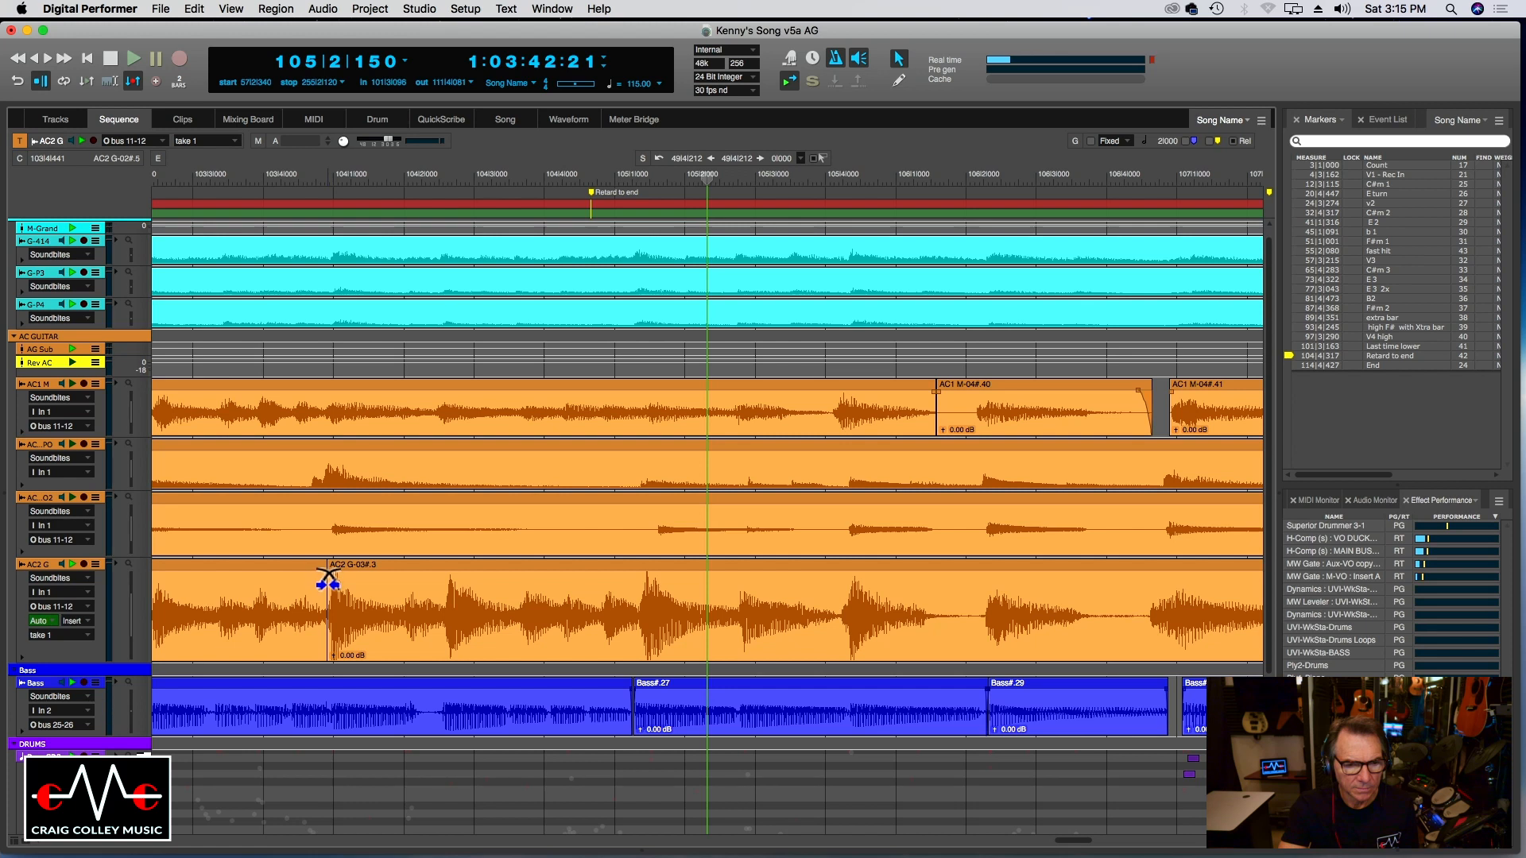
{"action": "left_click", "coordinate": [198, 181]}
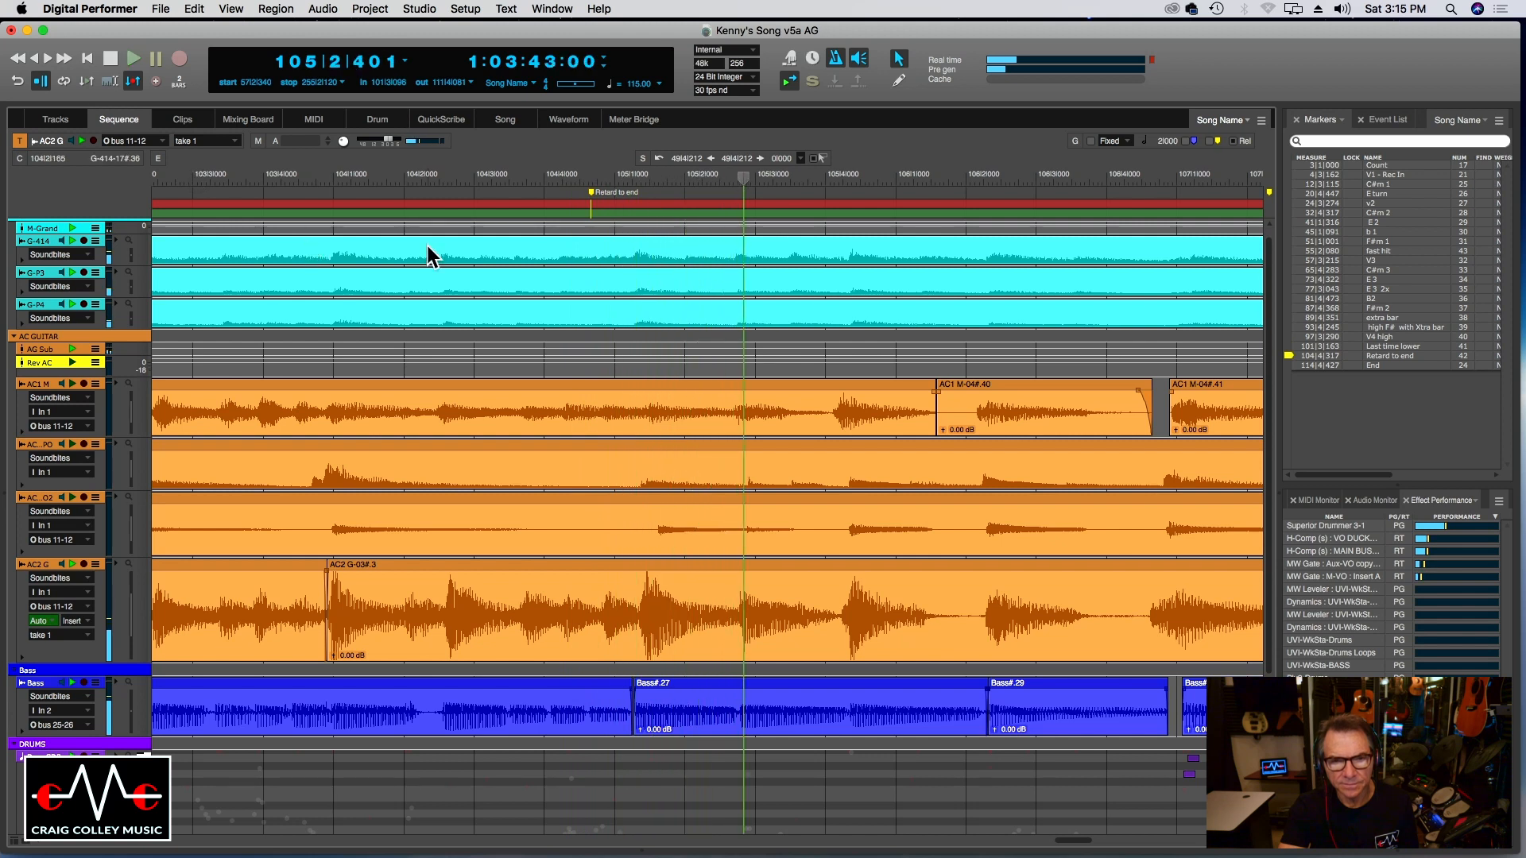
Replay from 105|1|120 and split the AC2 G soundbite at 105|1|158 and again just before the following hit.
{"action": "left_click", "coordinate": [630, 182]}
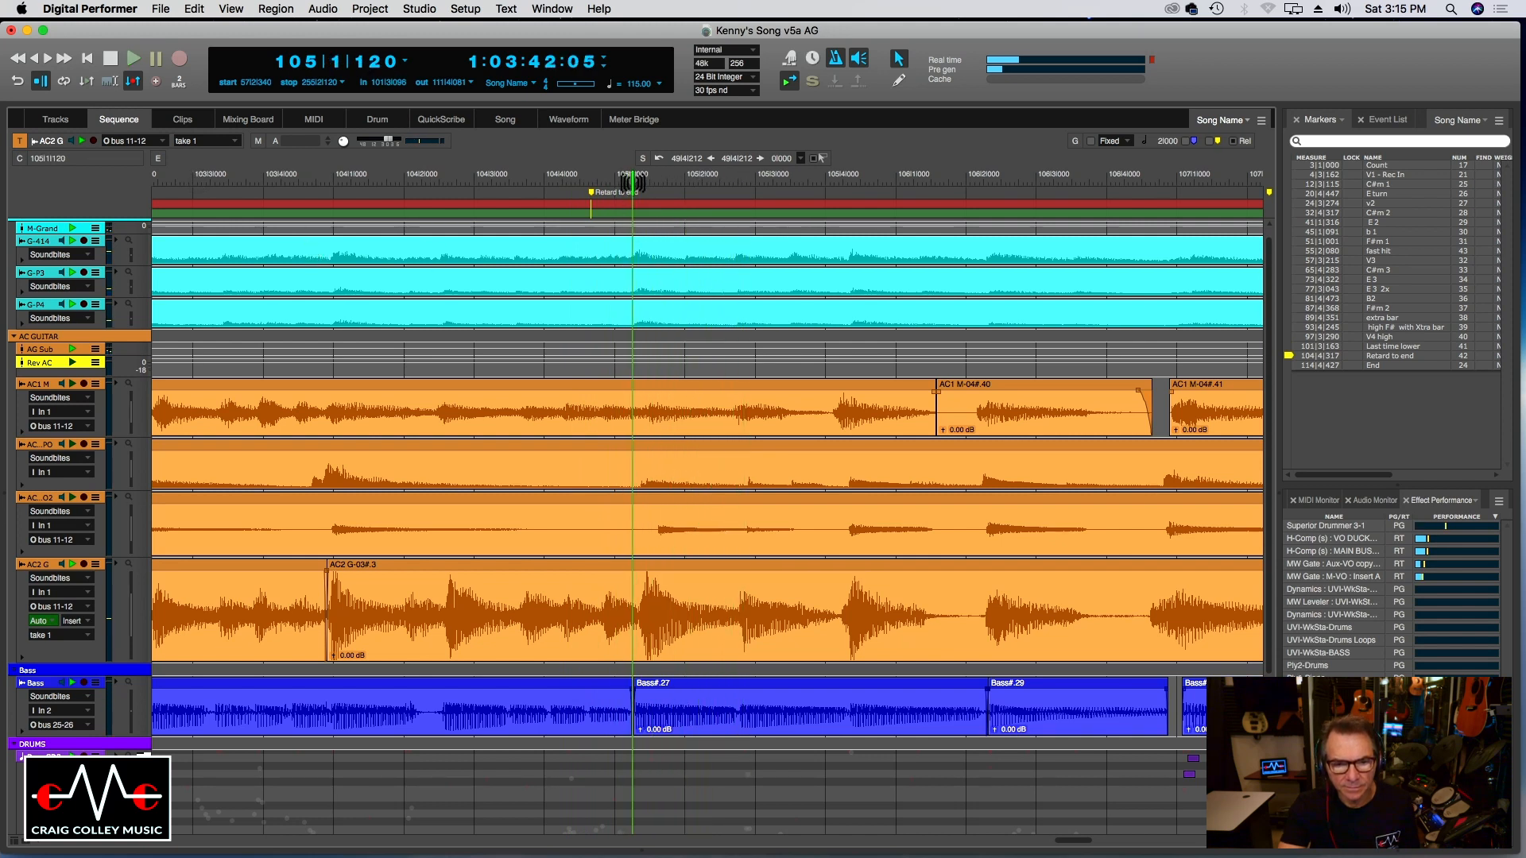
{"action": "left_click", "coordinate": [639, 619]}
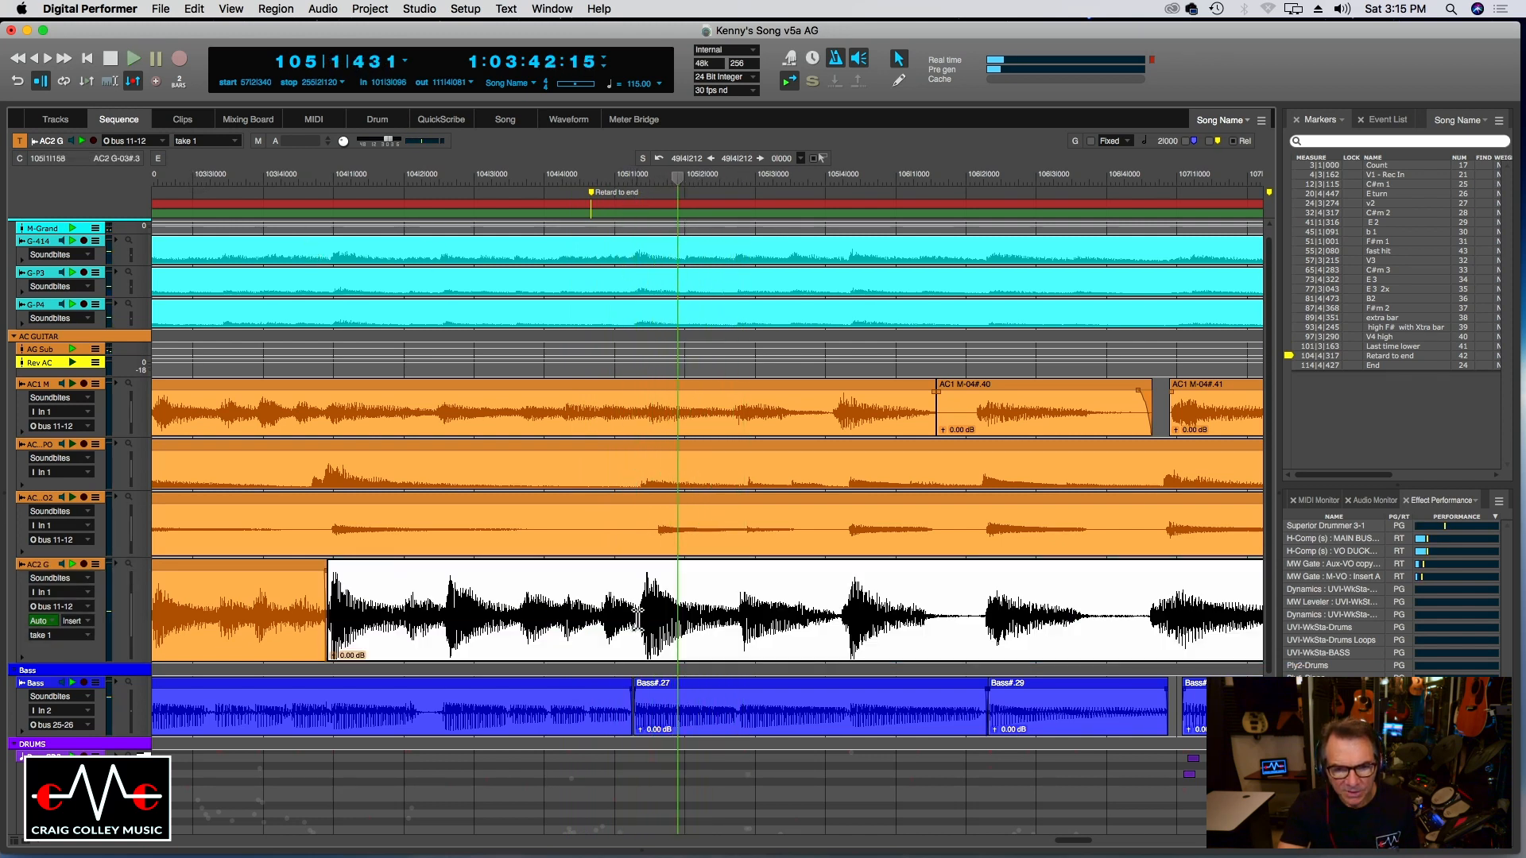
{"action": "key", "text": "super+y"}
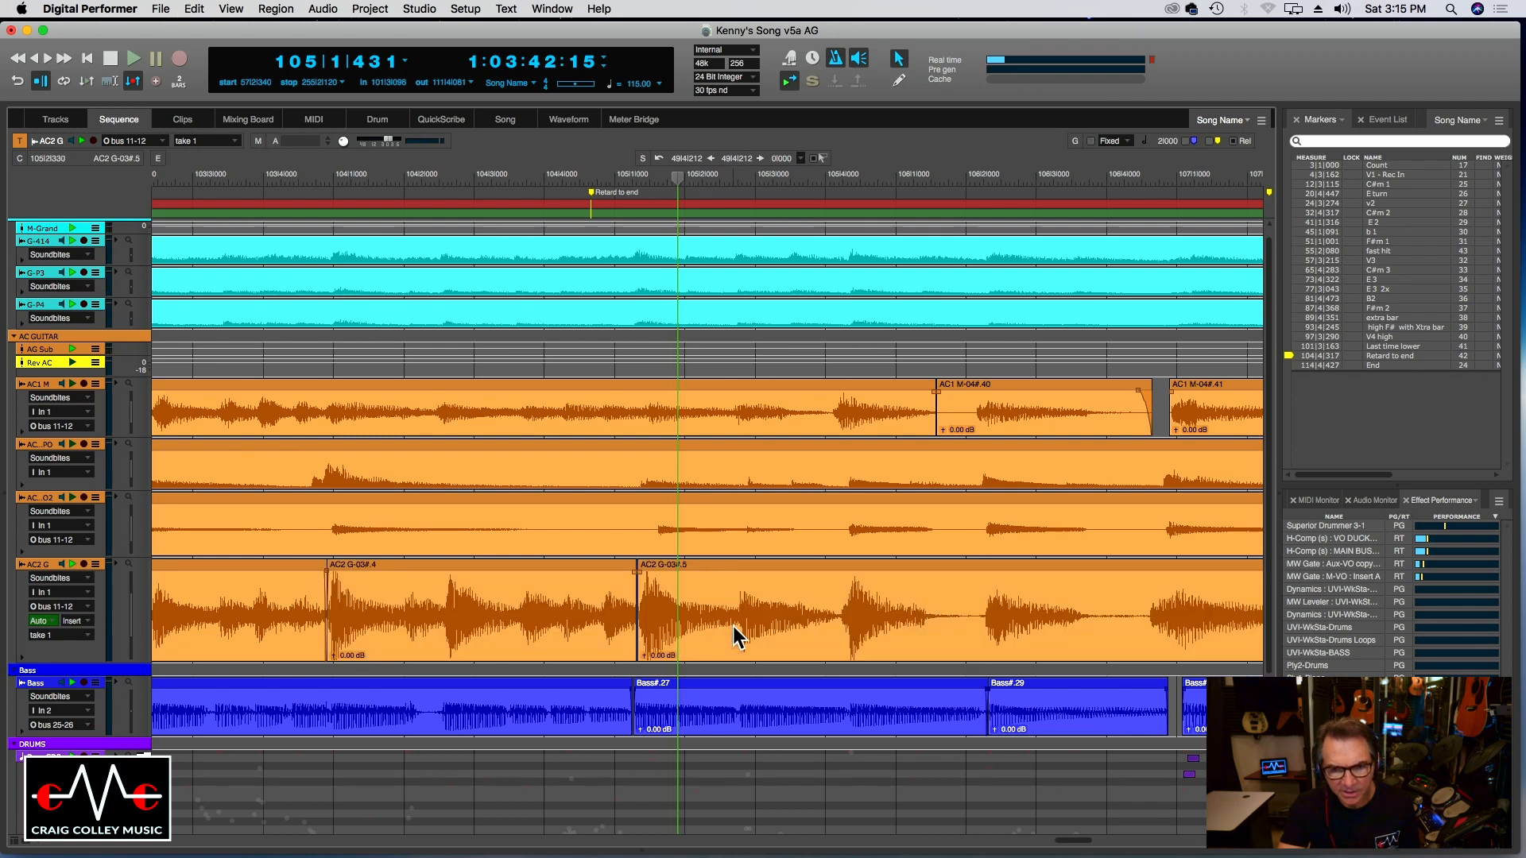
{"action": "left_click", "coordinate": [737, 632]}
{"action": "key", "text": "super+y"}
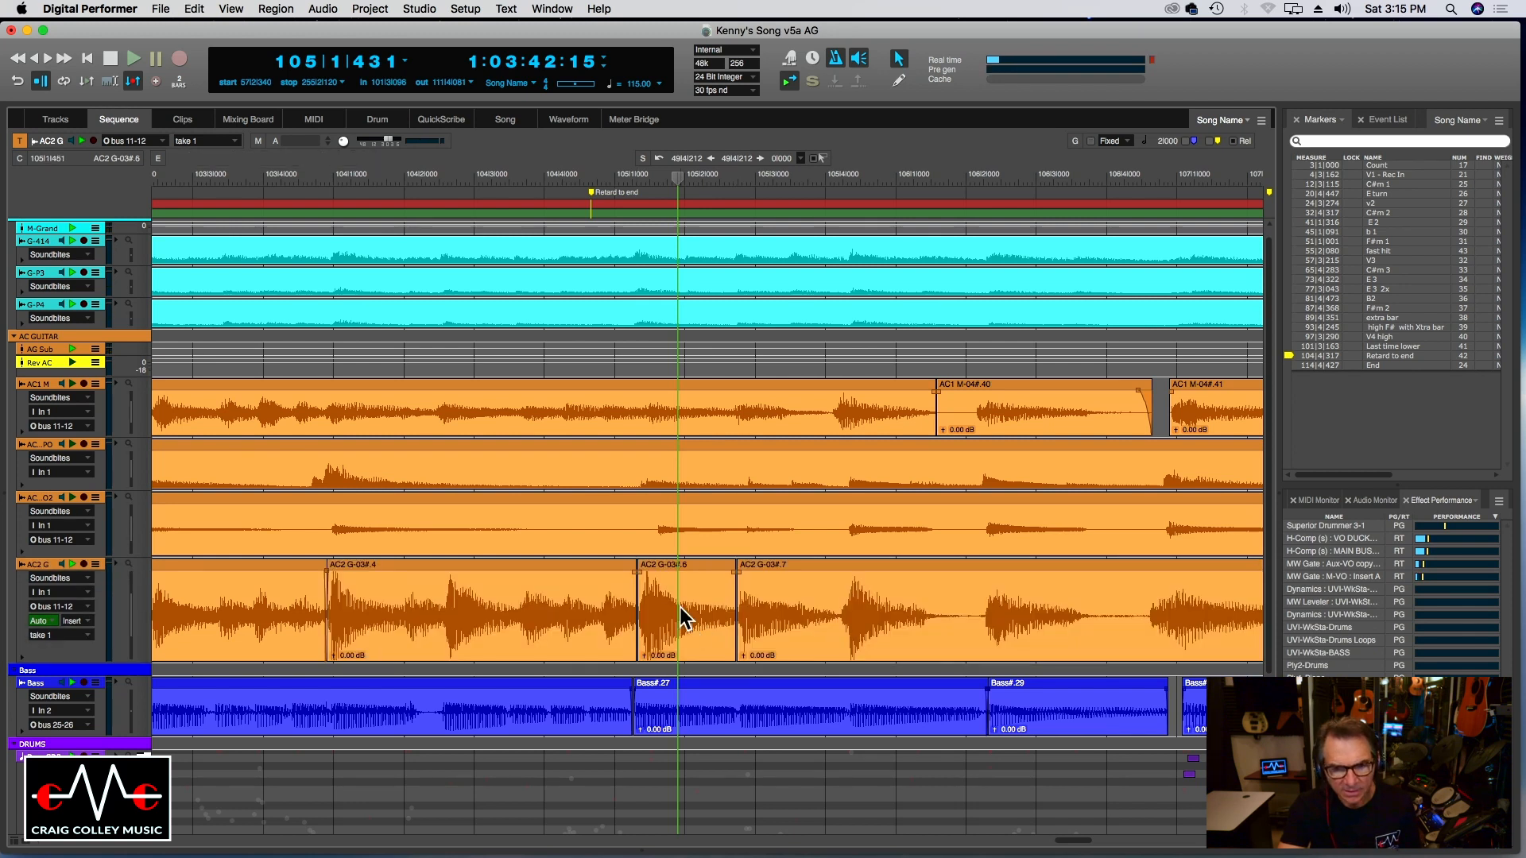
Try moving the isolated AC2 G hit earlier to 105|1|137, play it back and undo the move.
{"action": "left_click", "coordinate": [696, 612]}
{"action": "left_click_drag", "start_coordinate": [698, 614], "coordinate": [695, 616]}
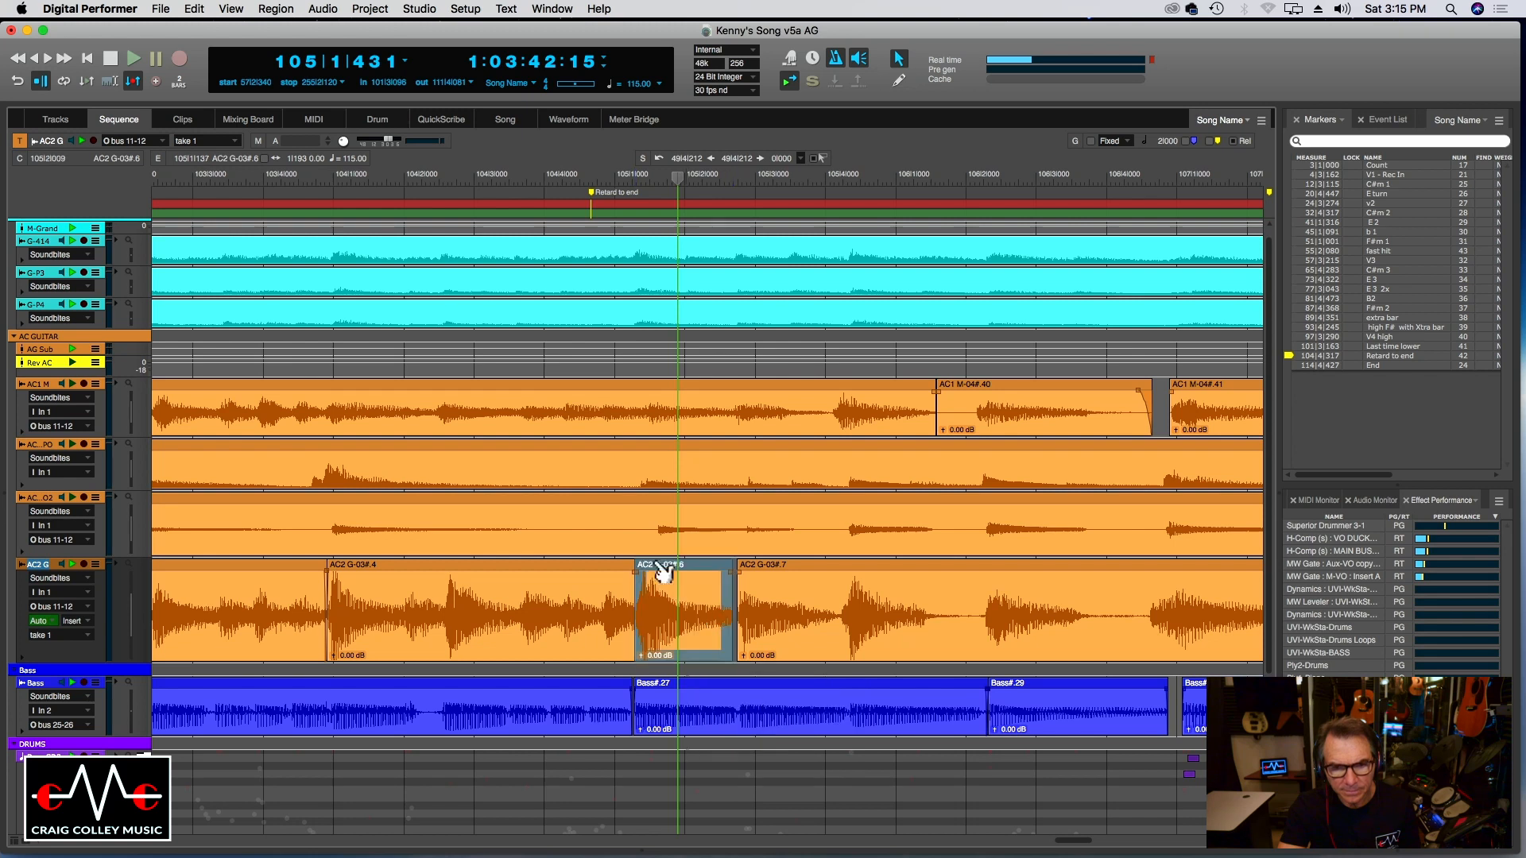
{"action": "left_click", "coordinate": [527, 183]}
{"action": "key", "text": "space"}
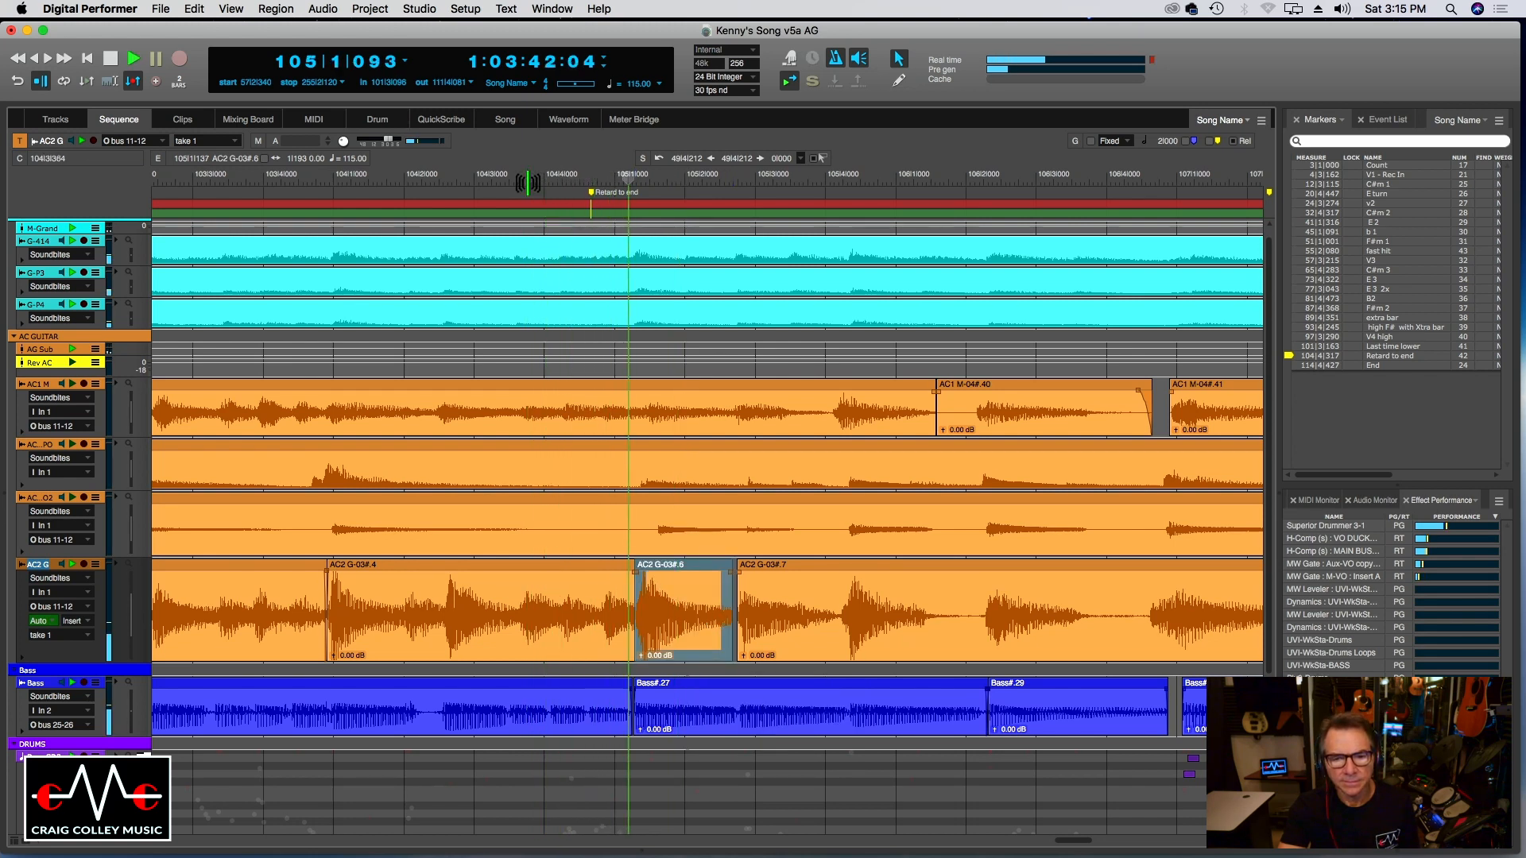
{"action": "key", "text": "super+z"}
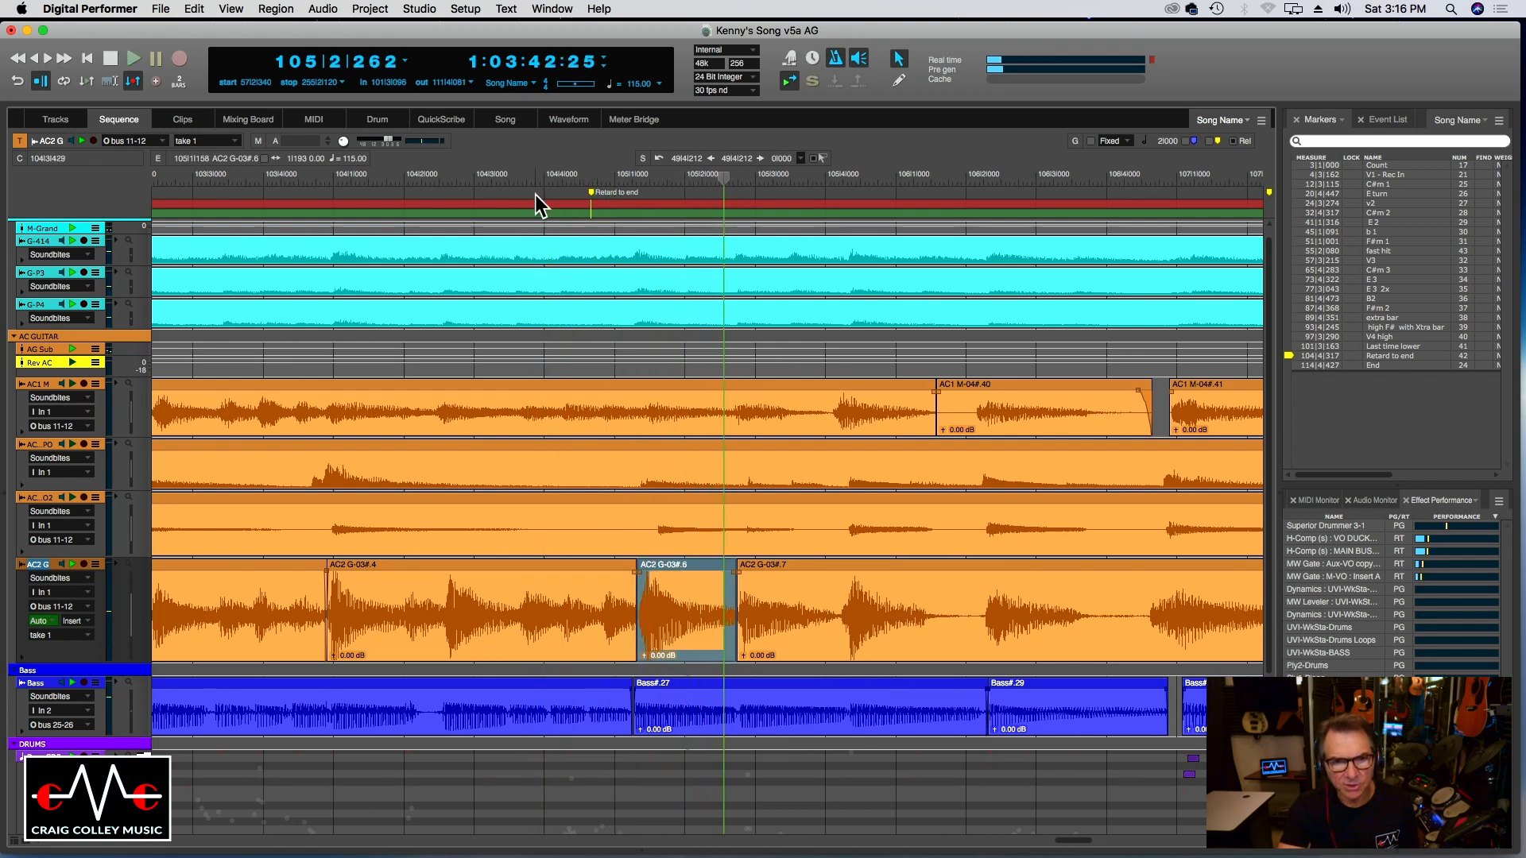
Try moving the isolated AC2 G hit later to 105|1|180, play it back, and undo the move along with its splits.
{"action": "left_click", "coordinate": [530, 180]}
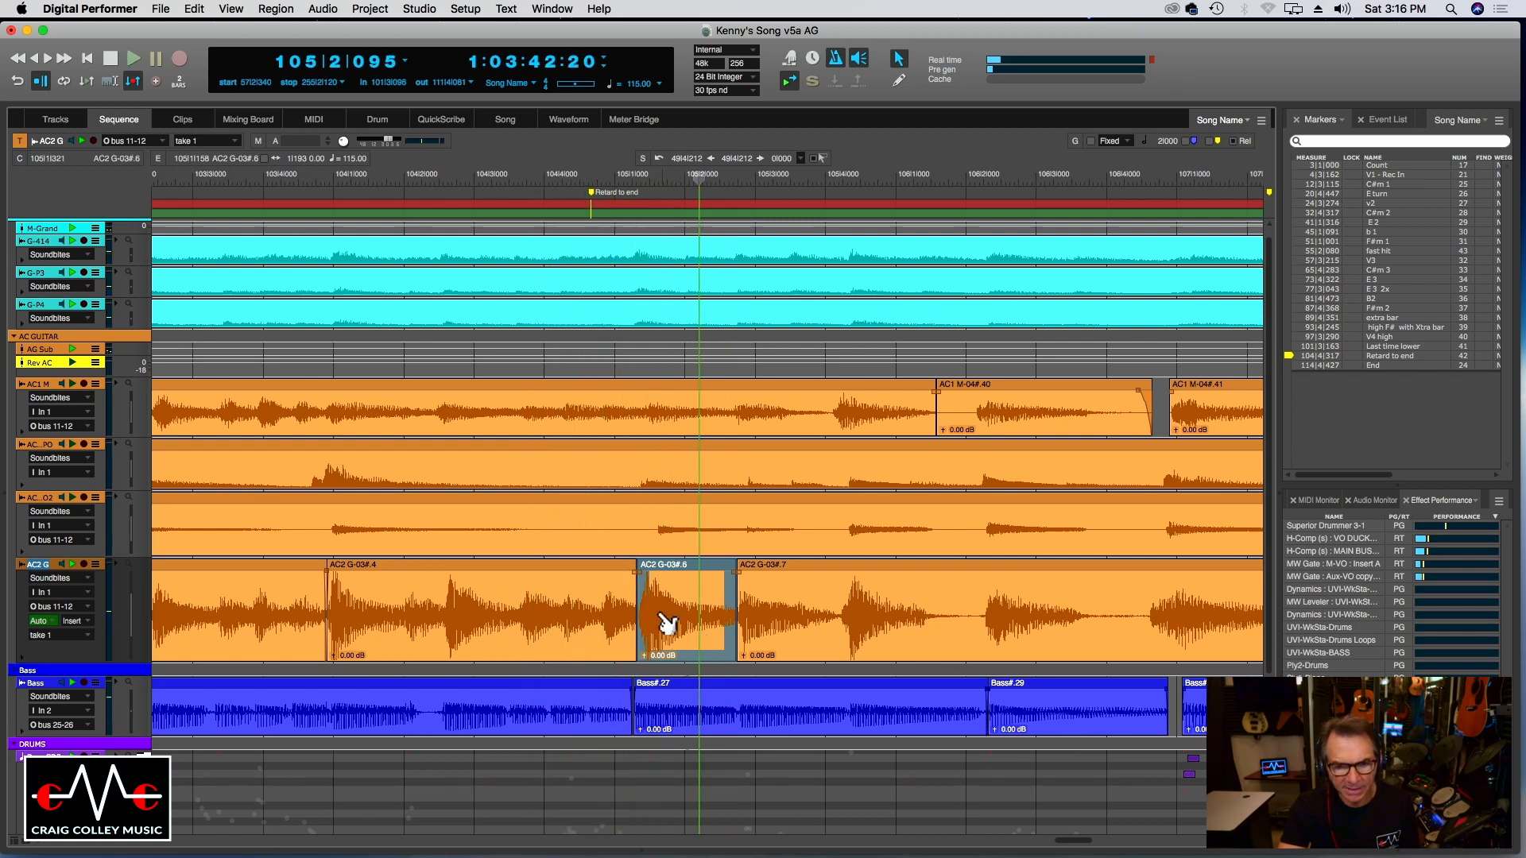
{"action": "left_click_drag", "start_coordinate": [666, 623], "coordinate": [661, 619]}
{"action": "left_click", "coordinate": [537, 174]}
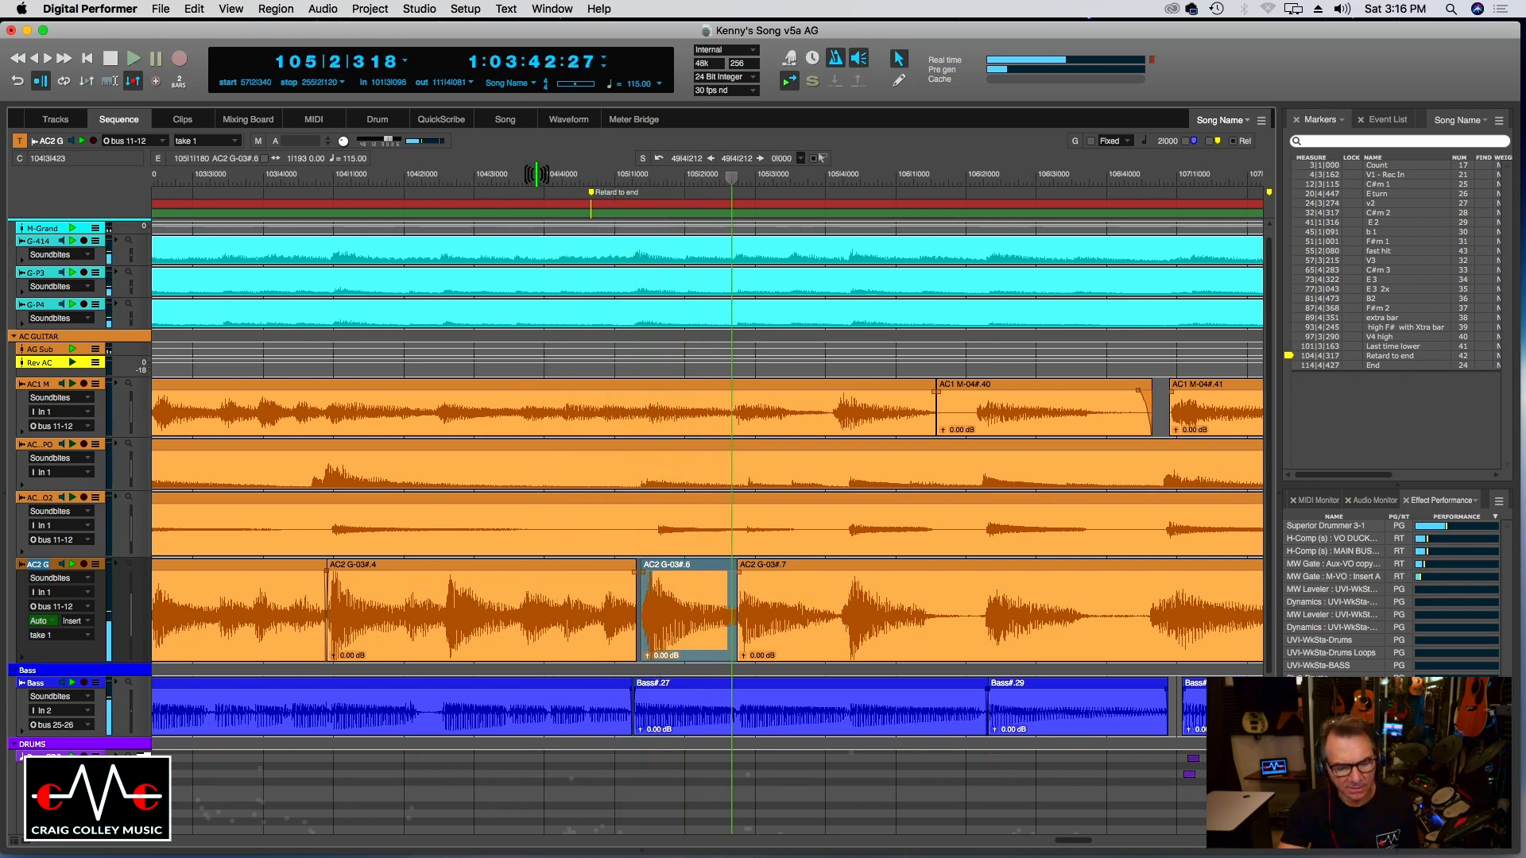
{"action": "key", "text": "super+z"}
{"action": "key", "text": "super+z"}
{"action": "key", "text": "super+z"}
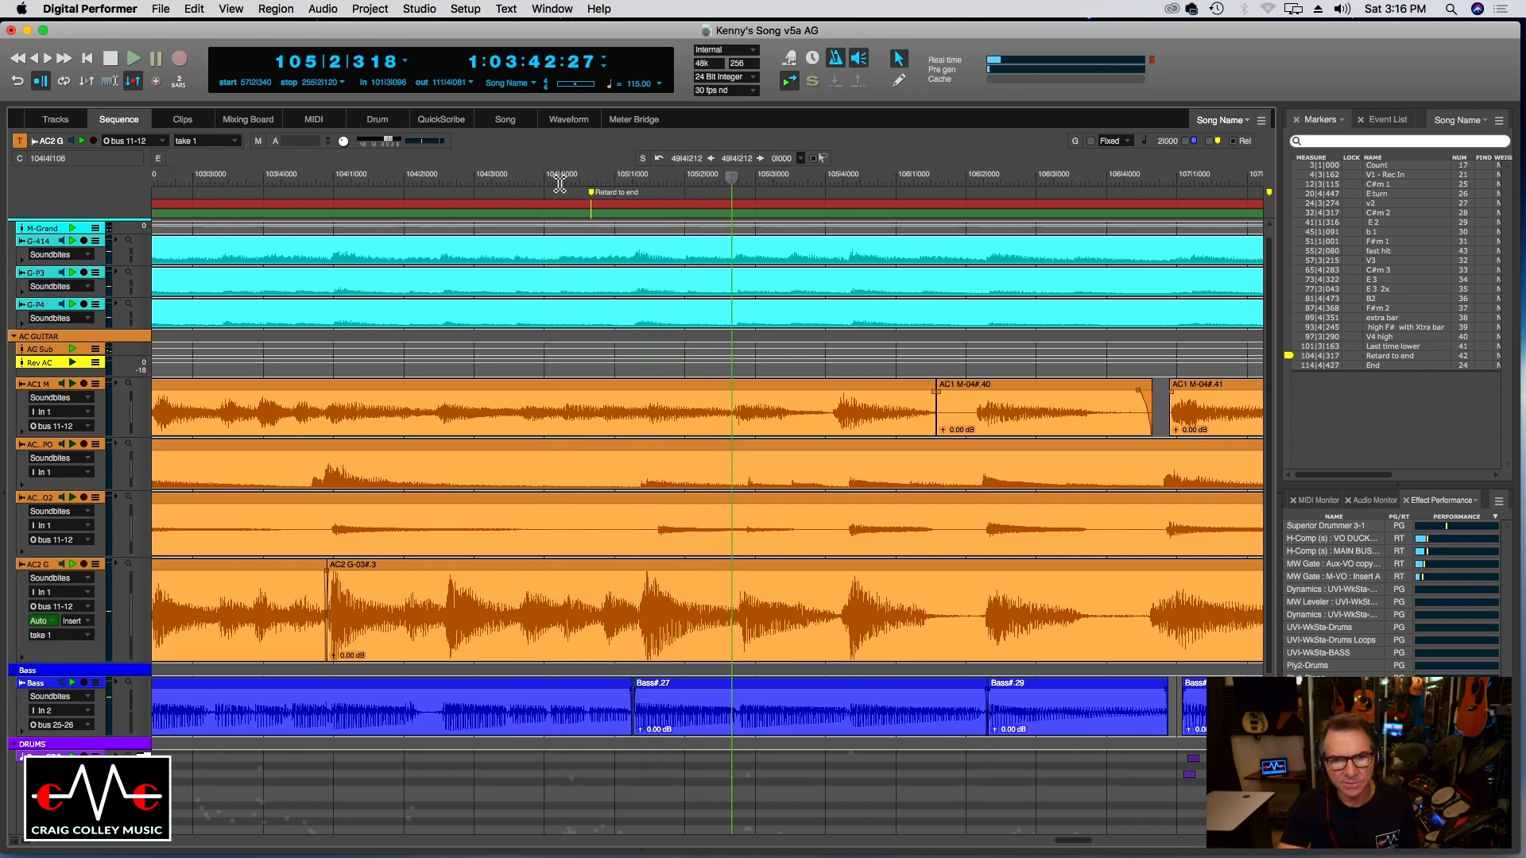
Play back from 104|4|106 and 106|2|000, and split the AC2 G soundbite just before the final hit near measure 107.
{"action": "left_click", "coordinate": [560, 183]}
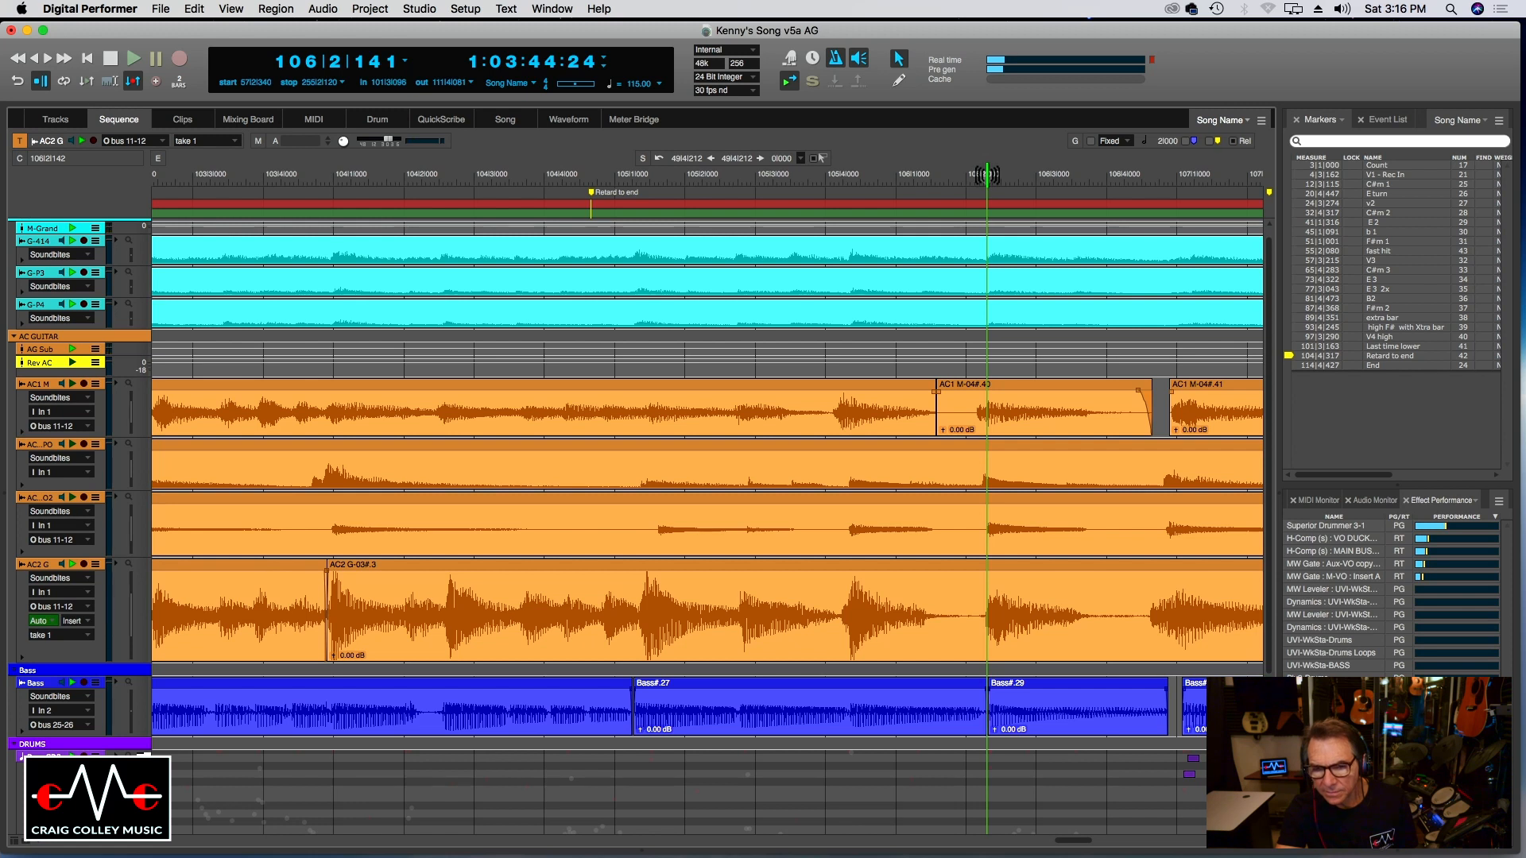
{"action": "left_click", "coordinate": [967, 175]}
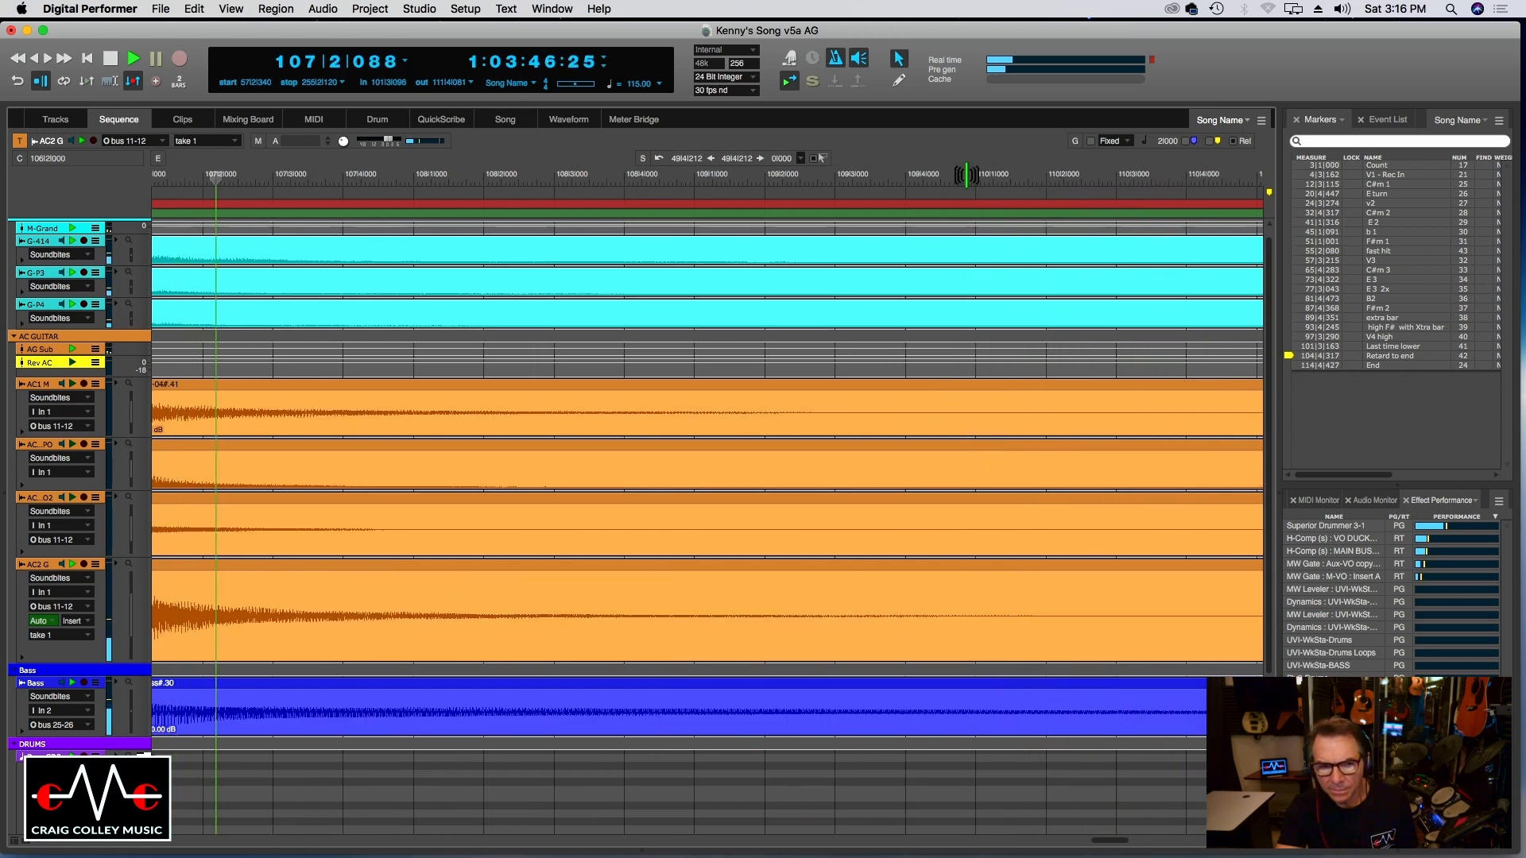
{"action": "key", "text": "space"}
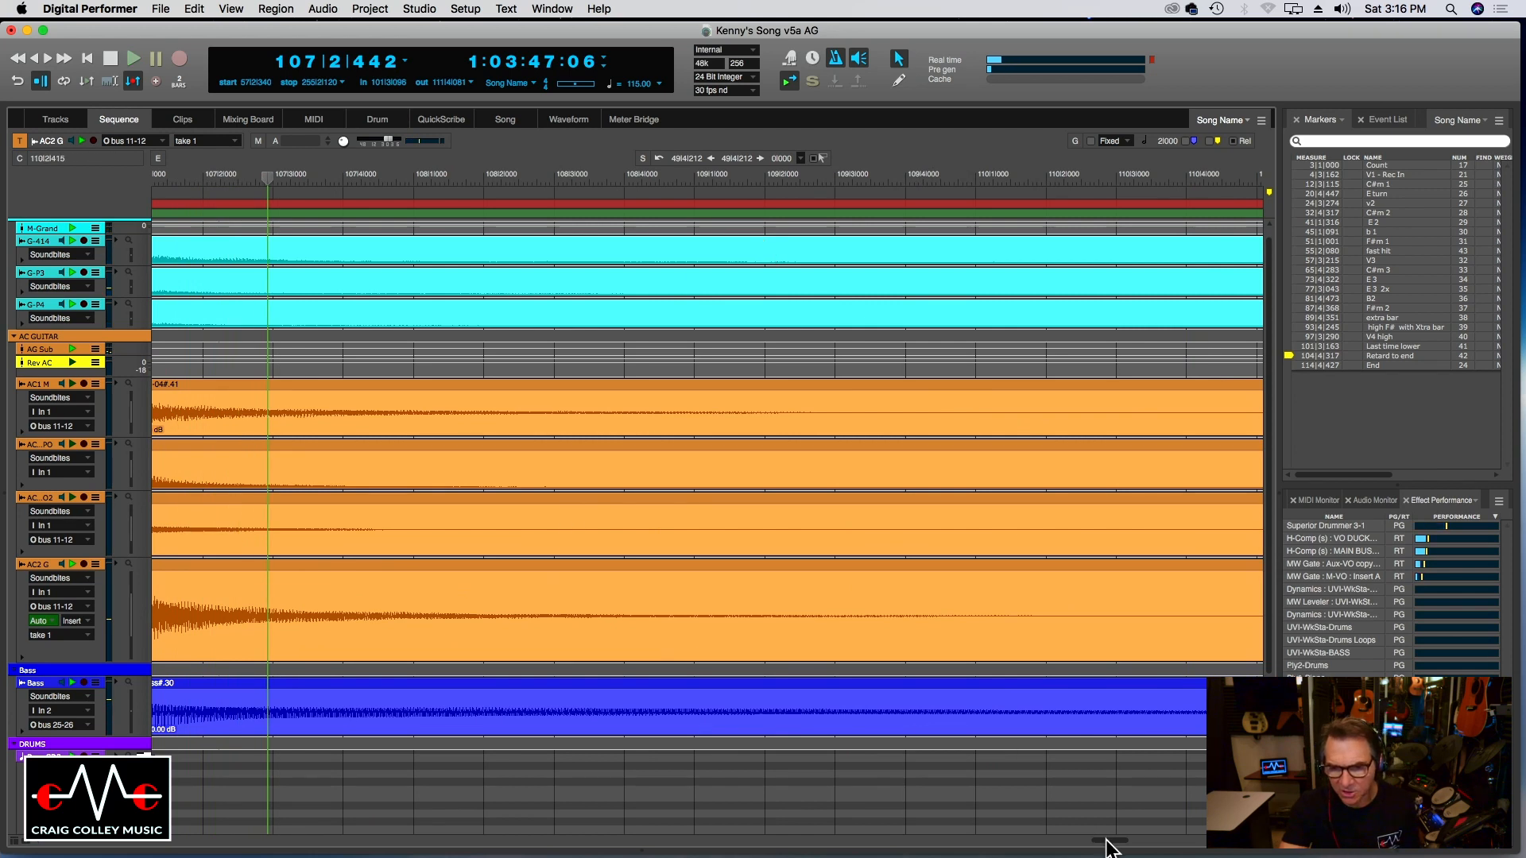
{"action": "left_click_drag", "start_coordinate": [1106, 843], "coordinate": [1090, 842]}
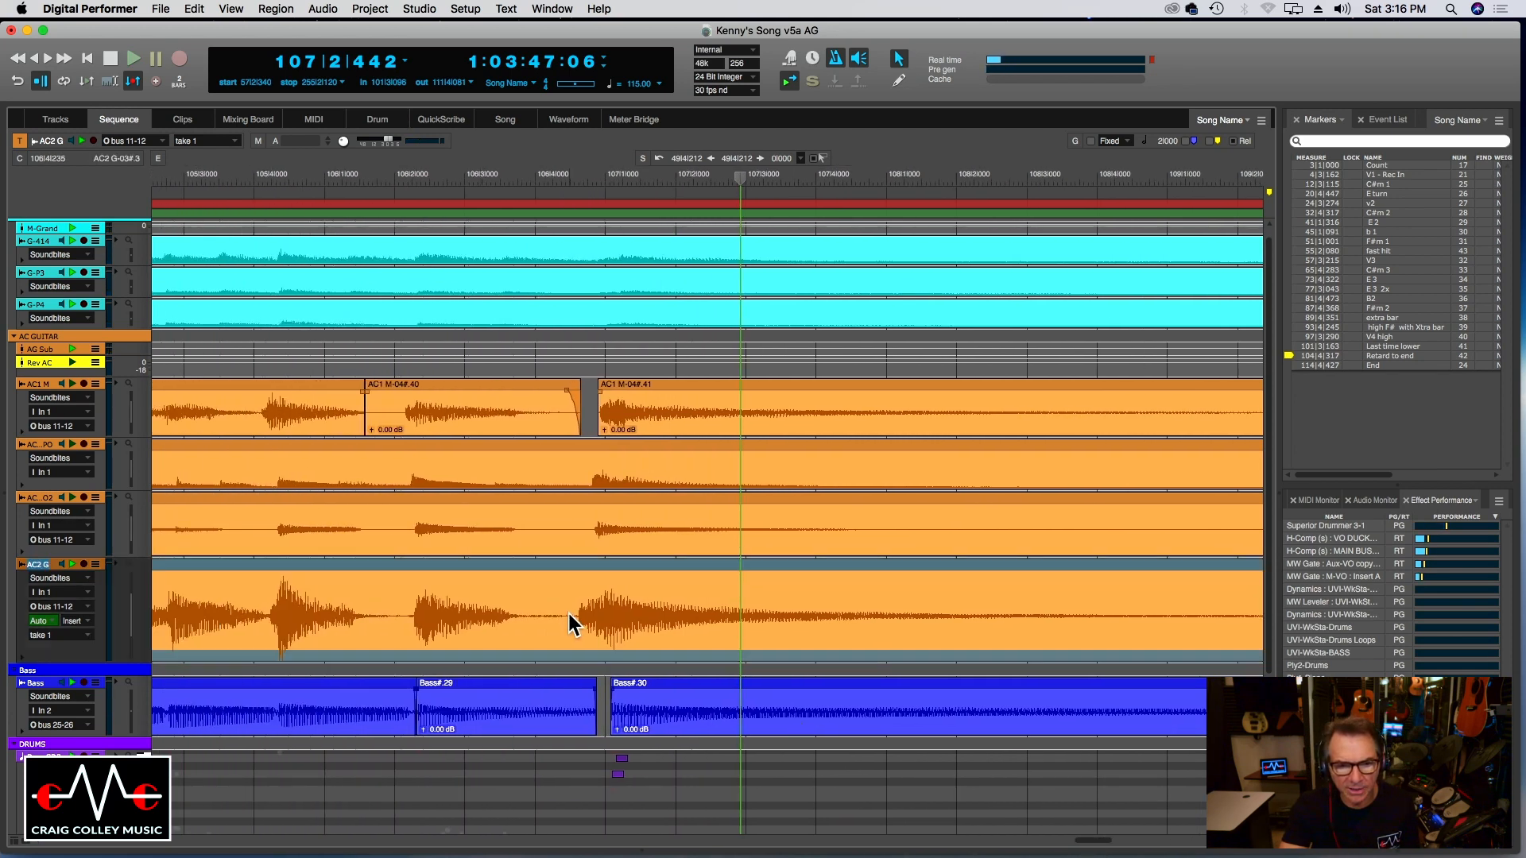
{"action": "left_click", "coordinate": [572, 615]}
{"action": "key", "text": "super+y"}
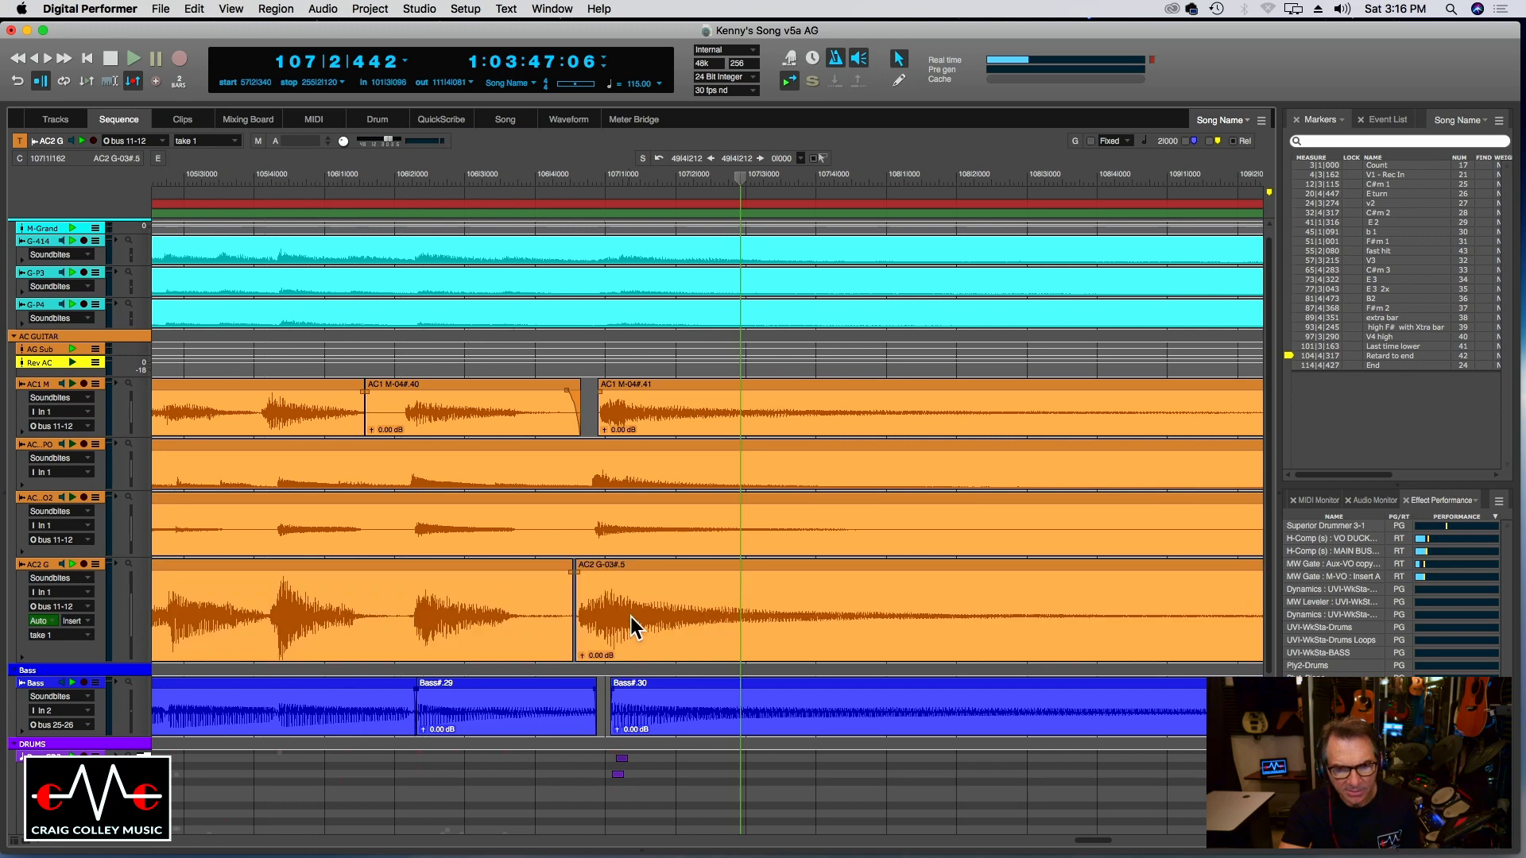
Nudge the final AC2 G soundbite later to 106|4|322, checking it by playback from 106|3|014 and 106|1|426.
{"action": "left_click_drag", "start_coordinate": [633, 626], "coordinate": [641, 628]}
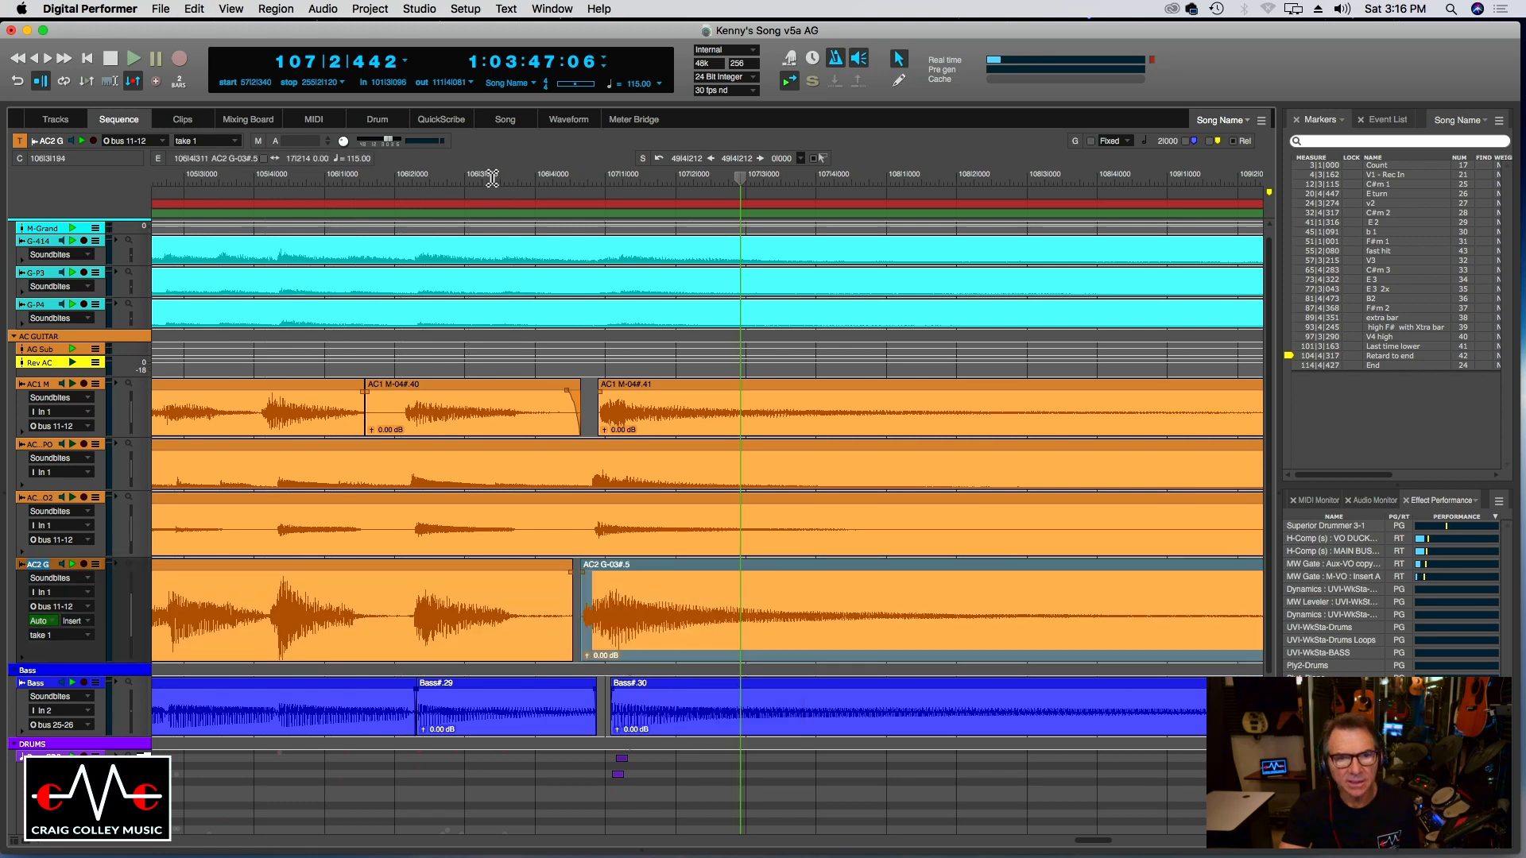
{"action": "left_click", "coordinate": [488, 174]}
{"action": "key", "text": "space"}
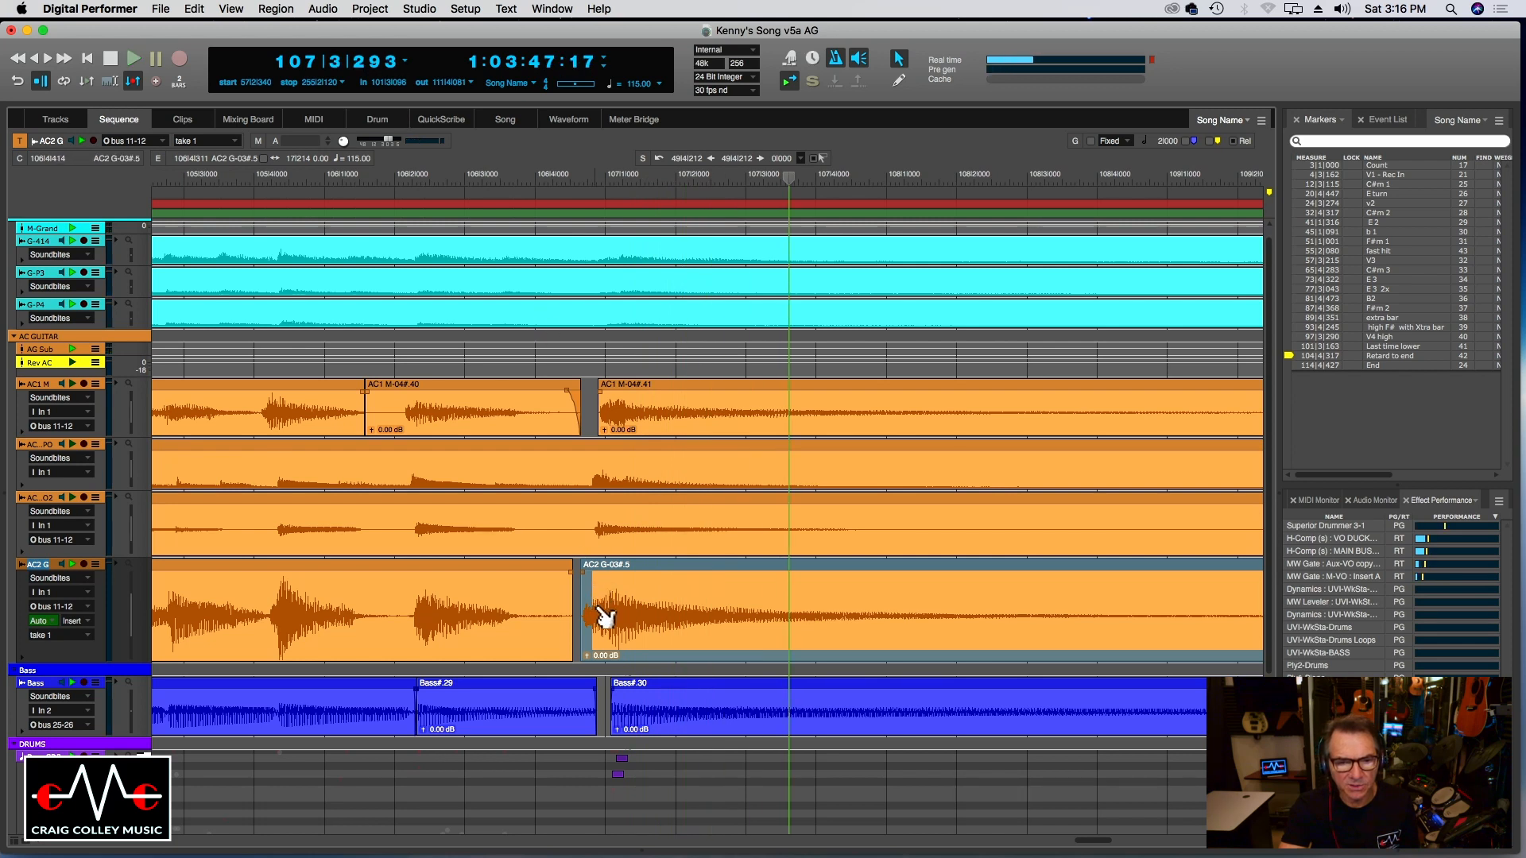
{"action": "left_click_drag", "start_coordinate": [601, 616], "coordinate": [592, 615]}
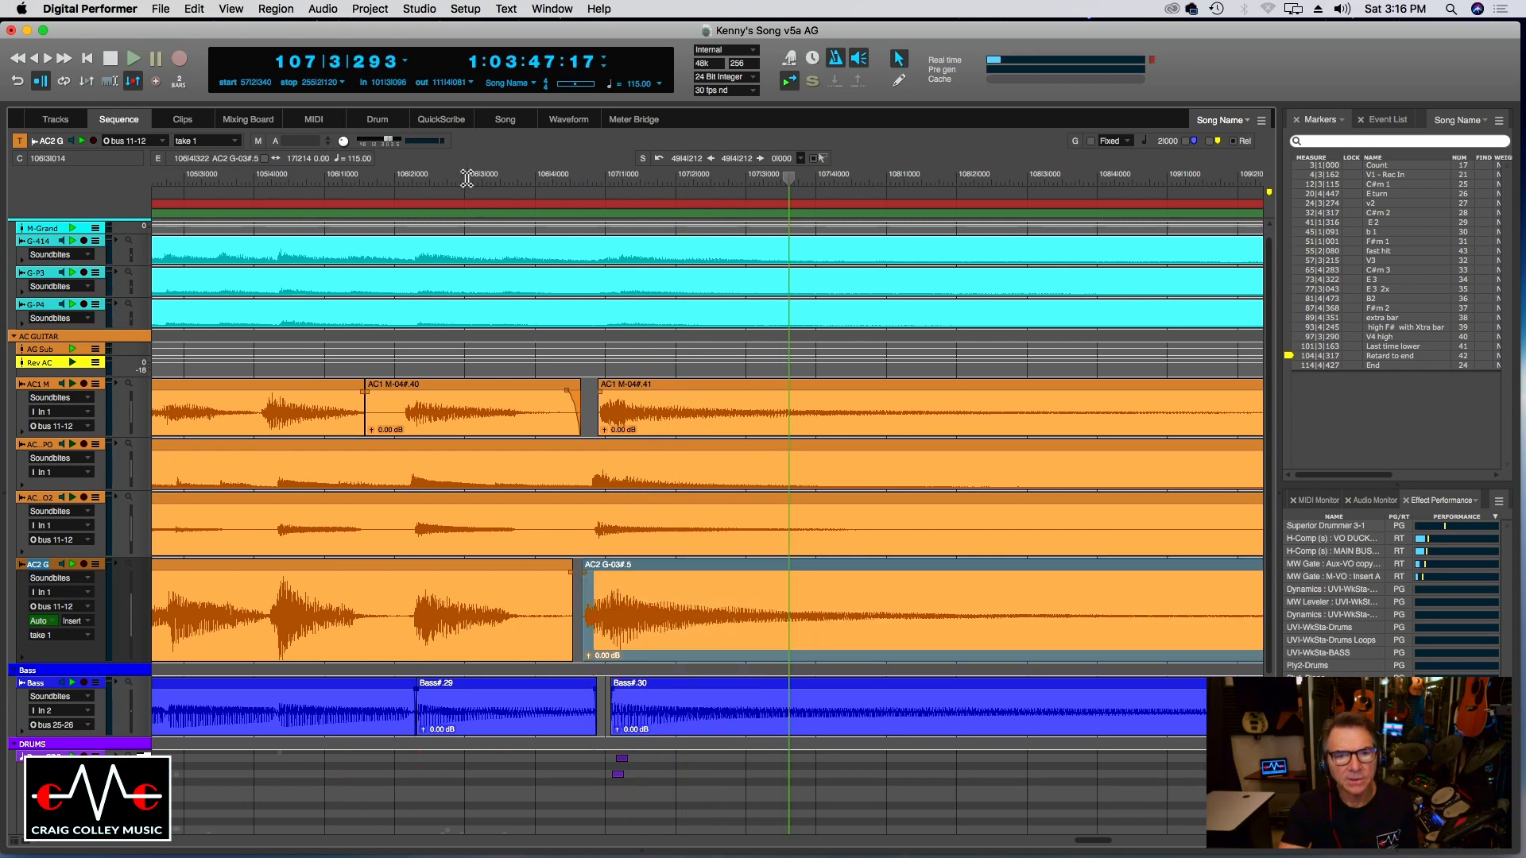
{"action": "left_click", "coordinate": [468, 177]}
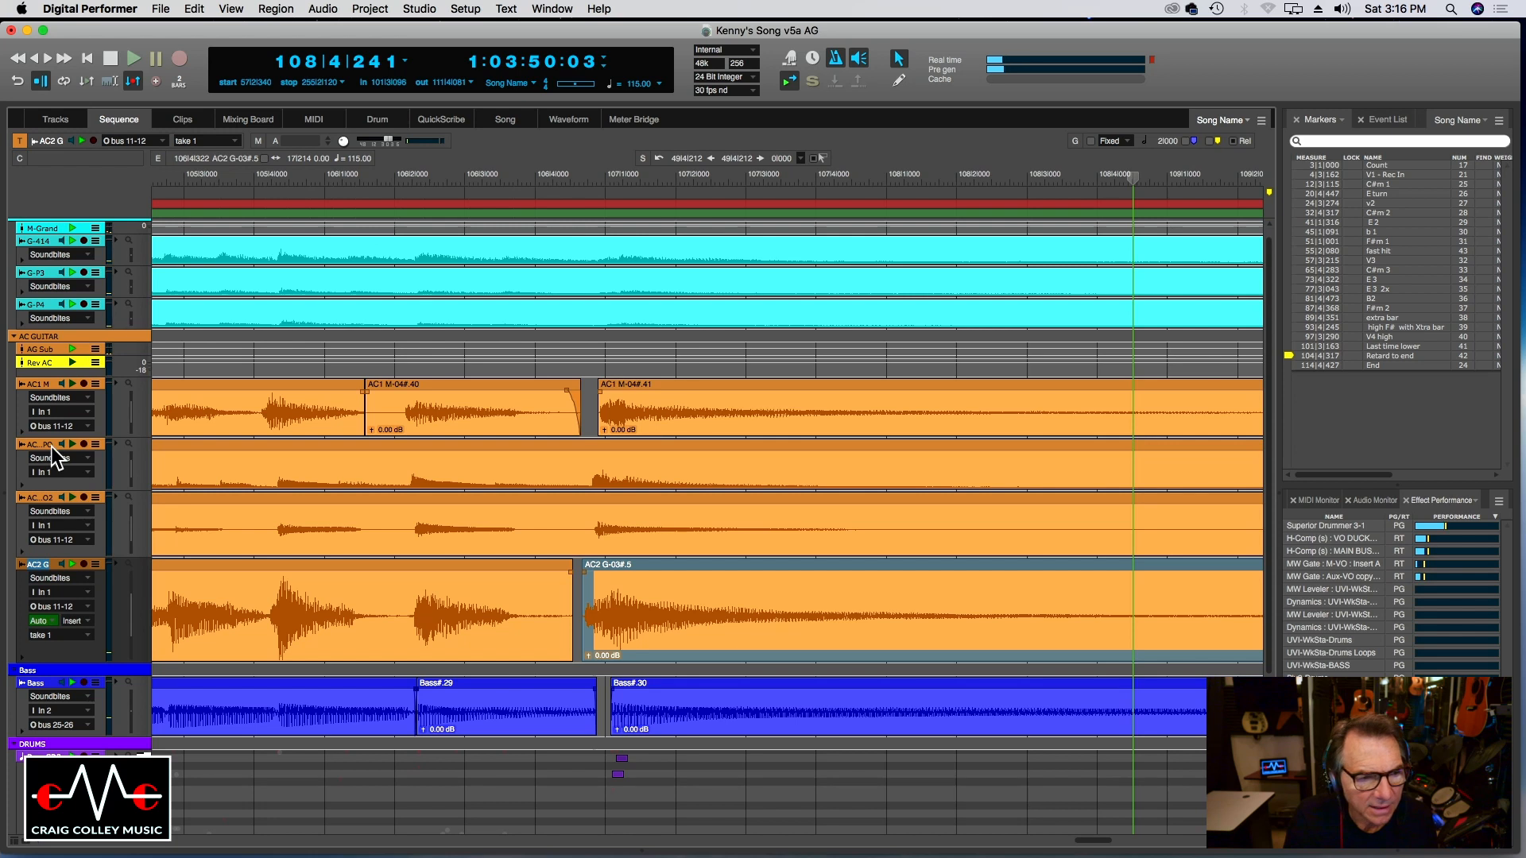
{"action": "left_click", "coordinate": [387, 177]}
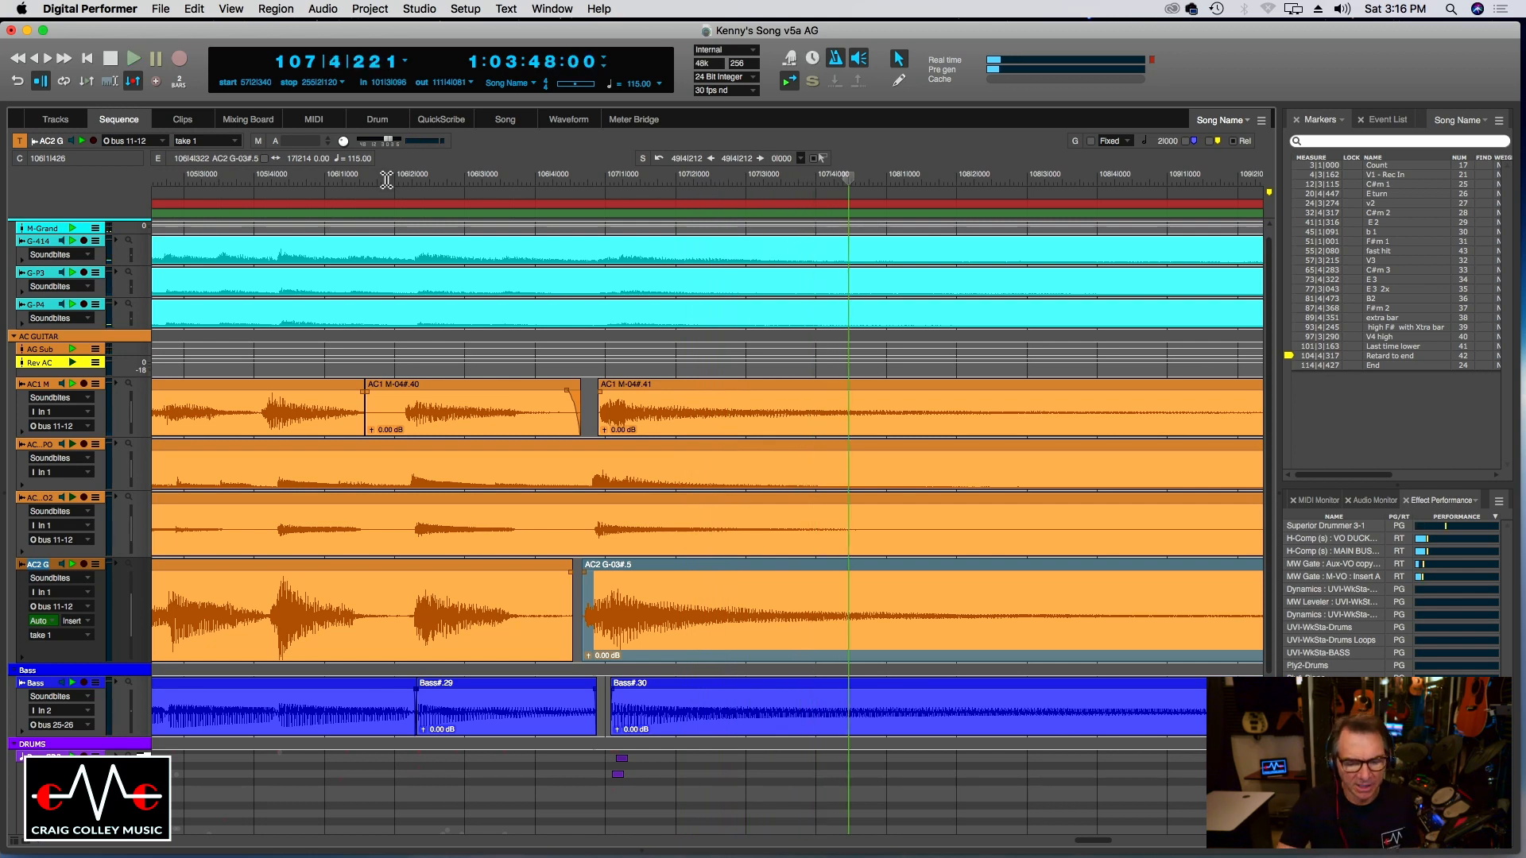
Return to the v2 marker and play the guitar entrance from 24|4|183.
{"action": "key", "text": "super+bracketleft"}
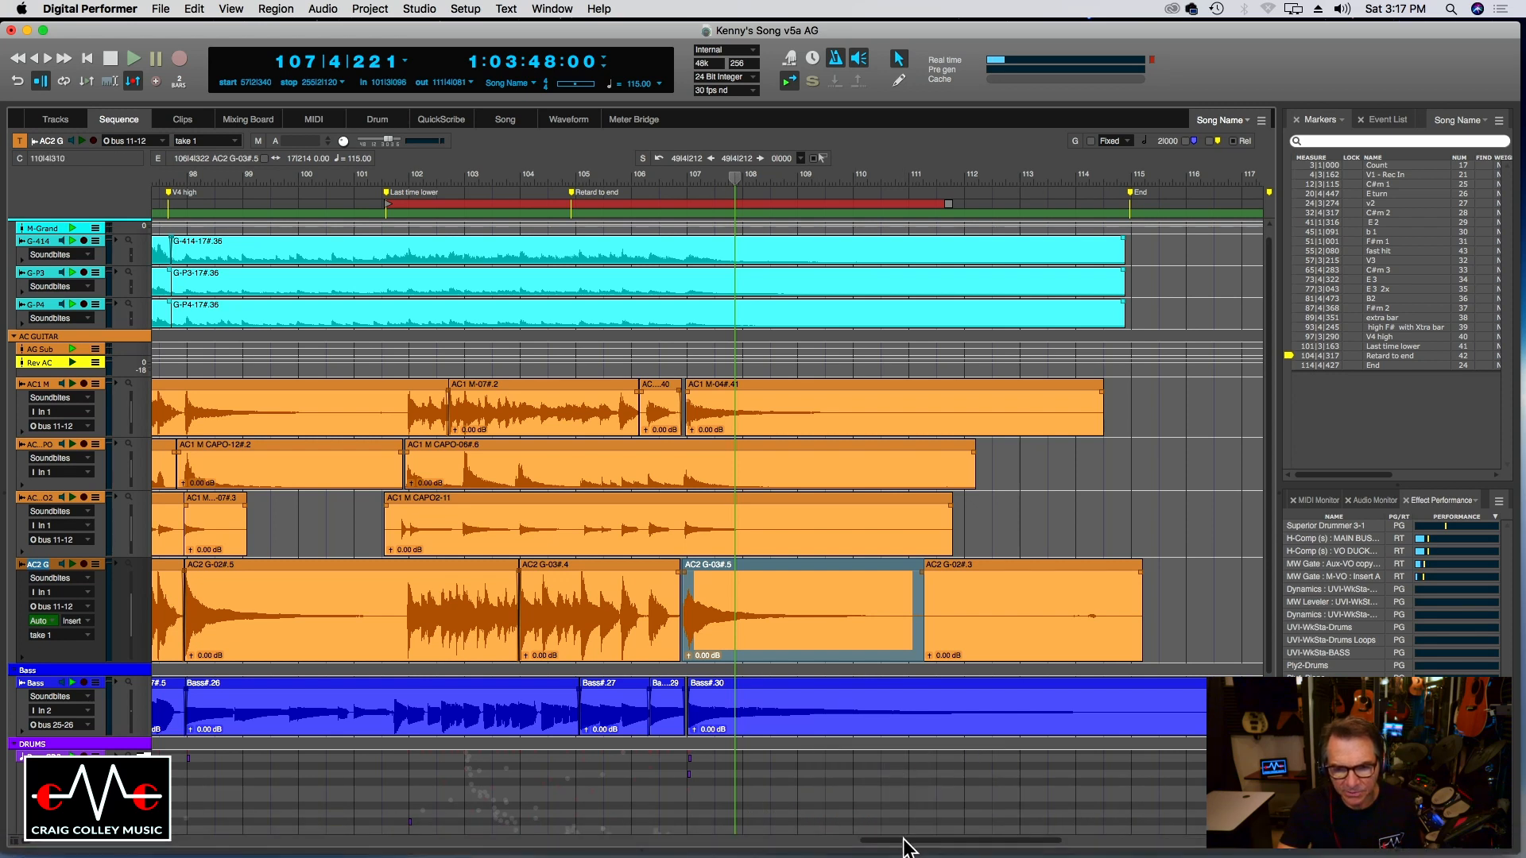
{"action": "left_click_drag", "start_coordinate": [906, 843], "coordinate": [242, 795]}
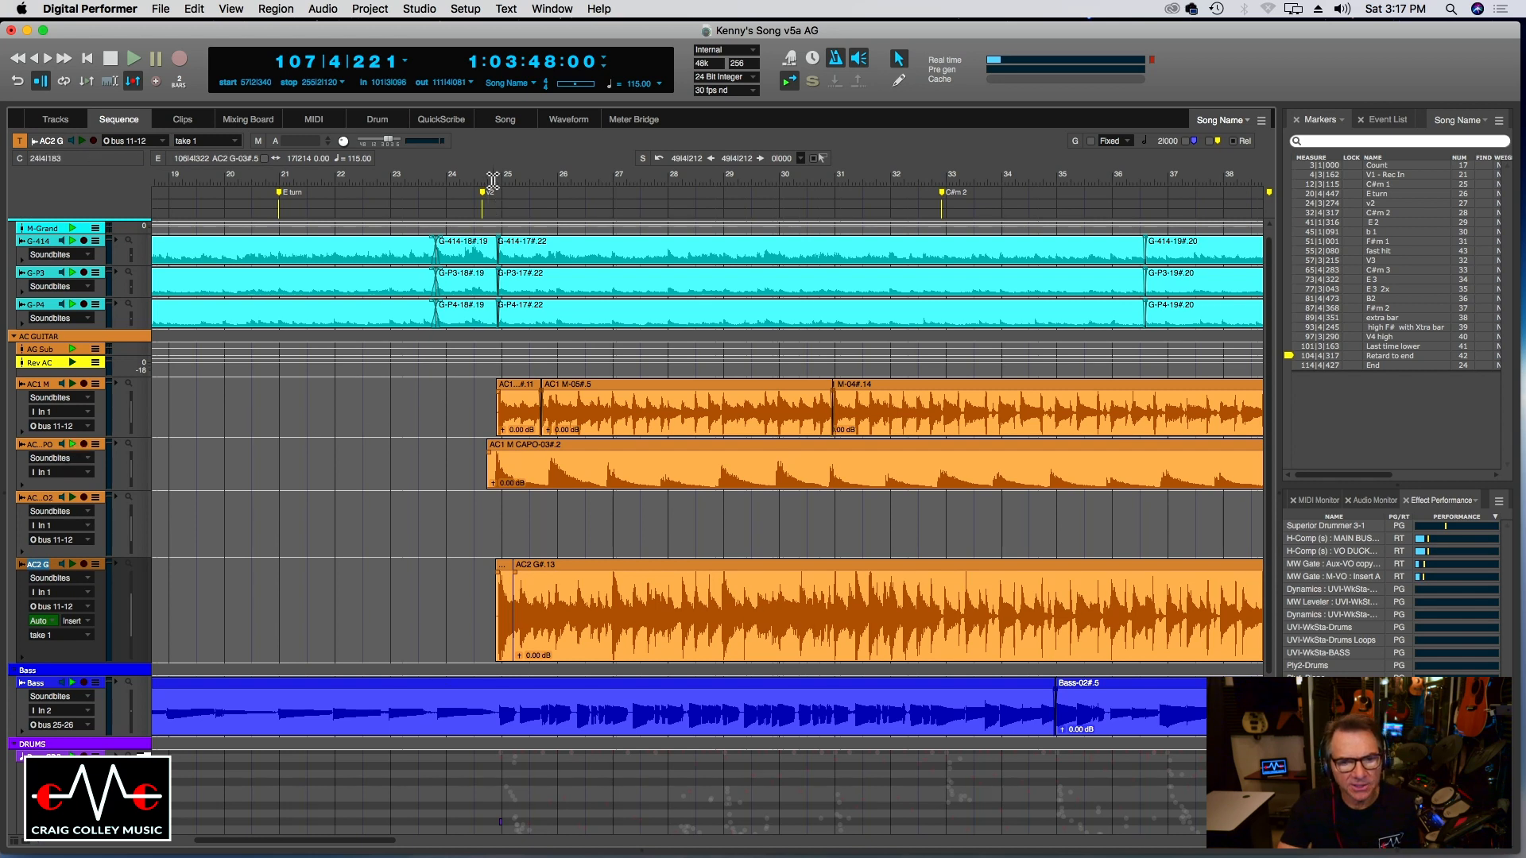
{"action": "left_click", "coordinate": [493, 181]}
{"action": "key", "text": "space"}
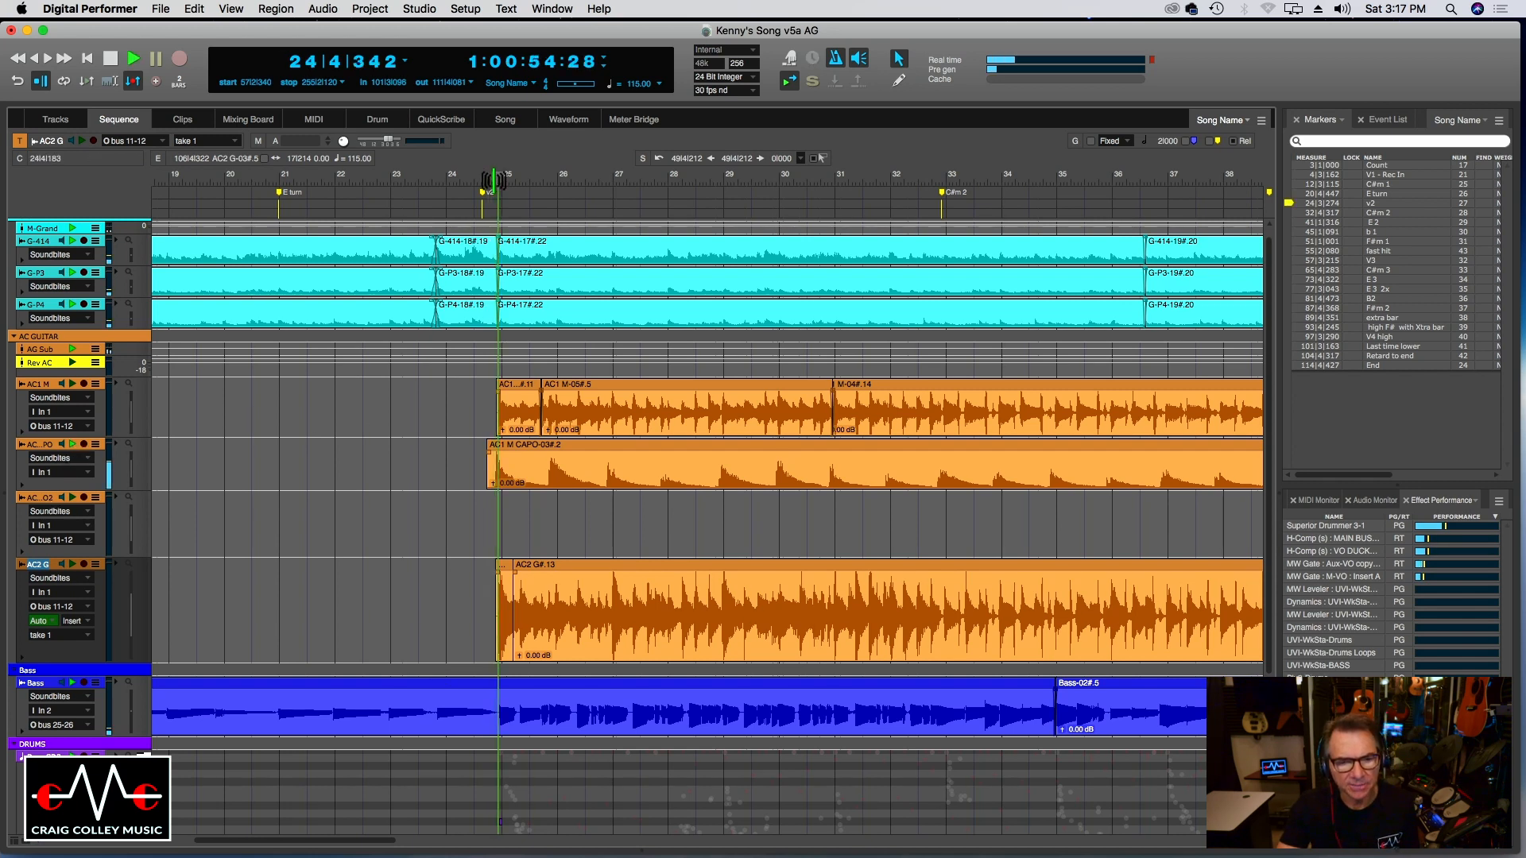
{"action": "key", "text": "space"}
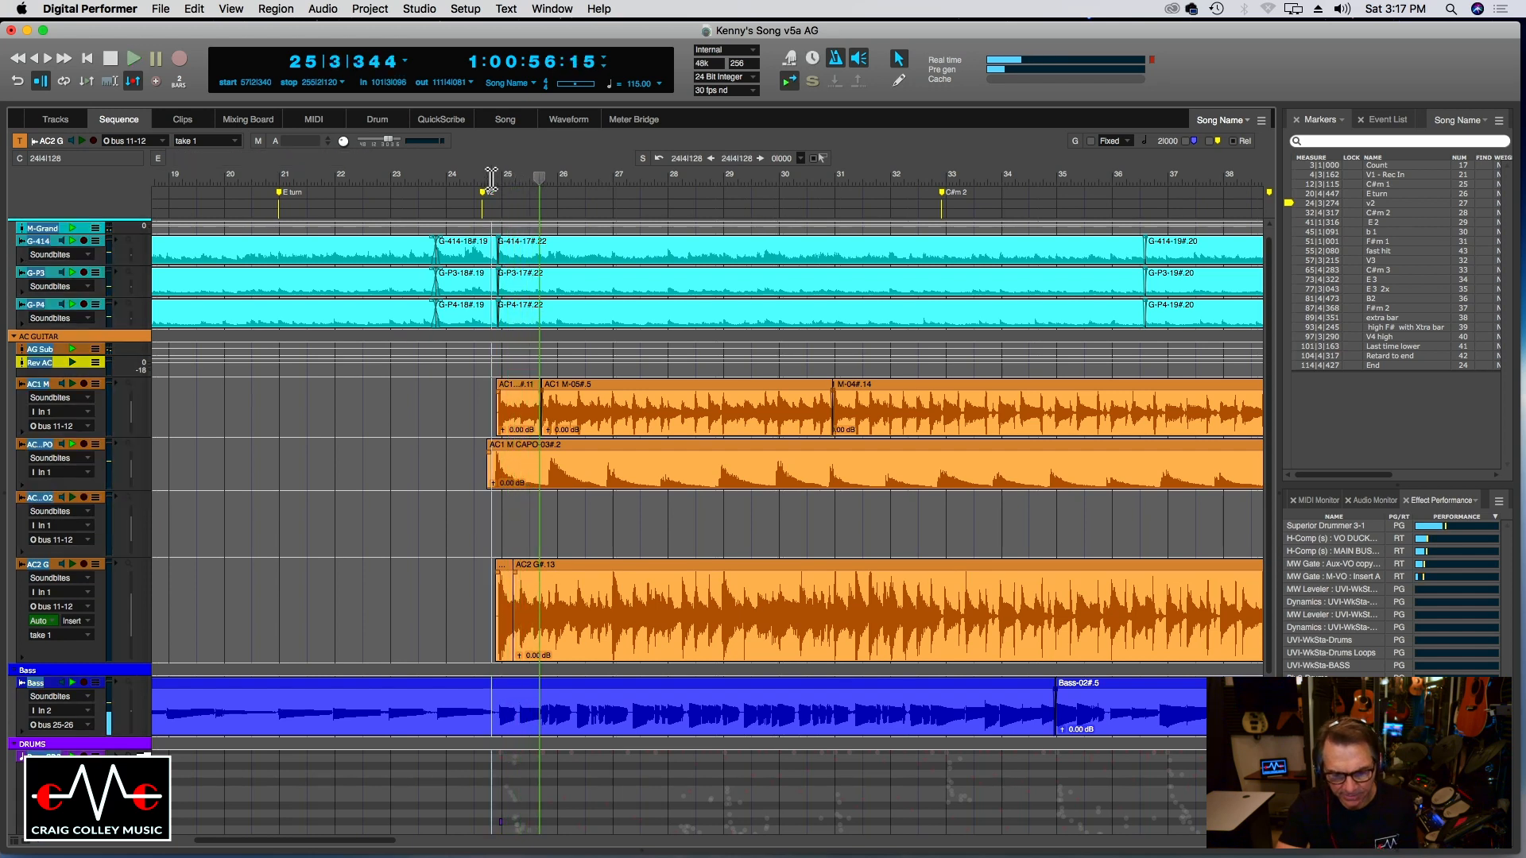
Split the AC1 M CAPO soundbite around 25|4|131 to 25|4|158 and move its first part later to 24|4|034.
{"action": "left_click", "coordinate": [598, 360], "text": "ctrl+super"}
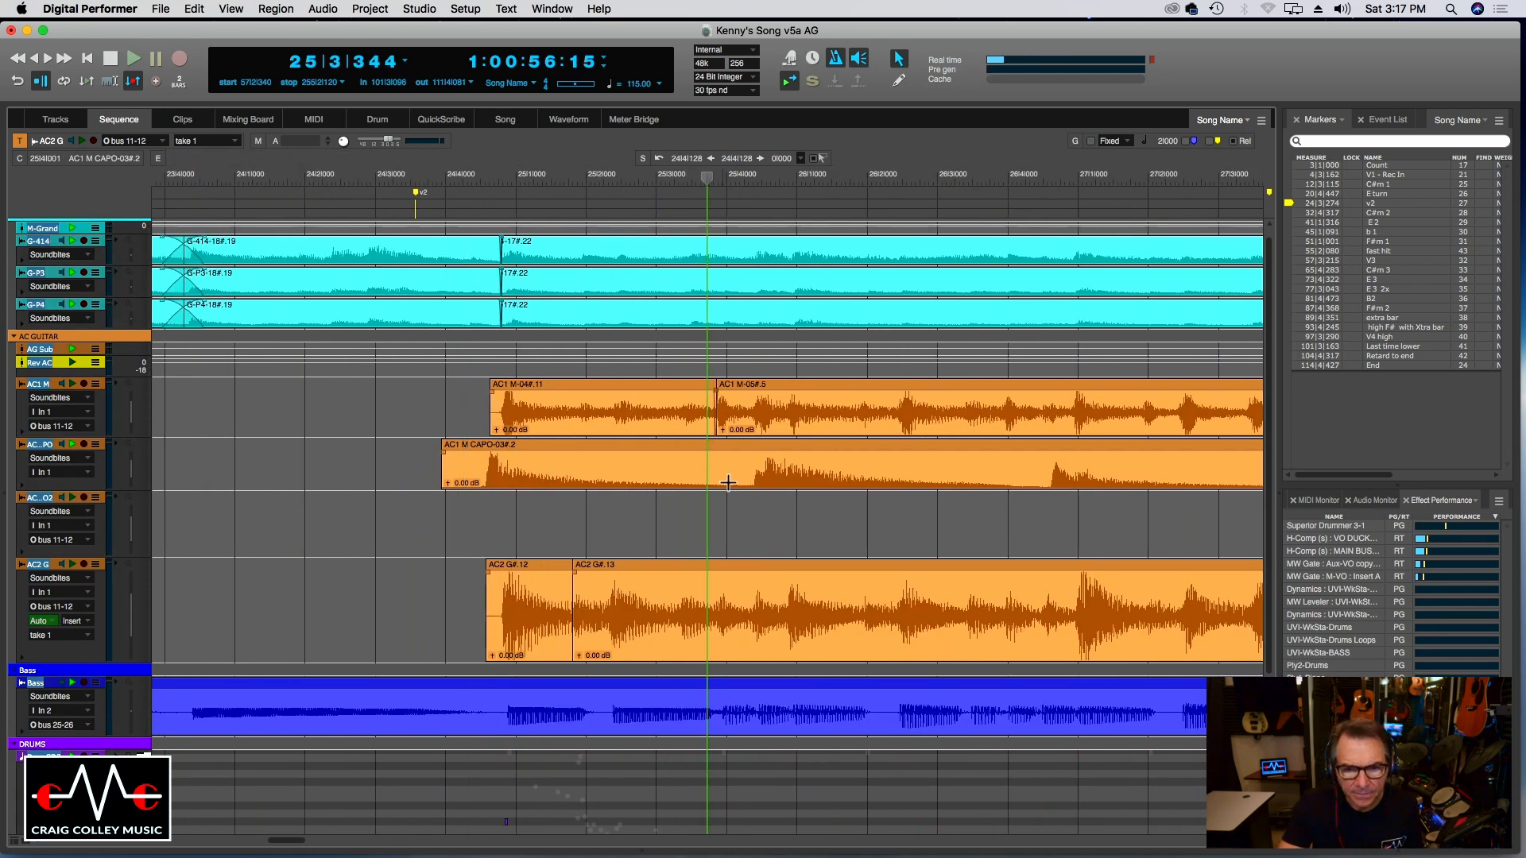
{"action": "left_click", "coordinate": [747, 487]}
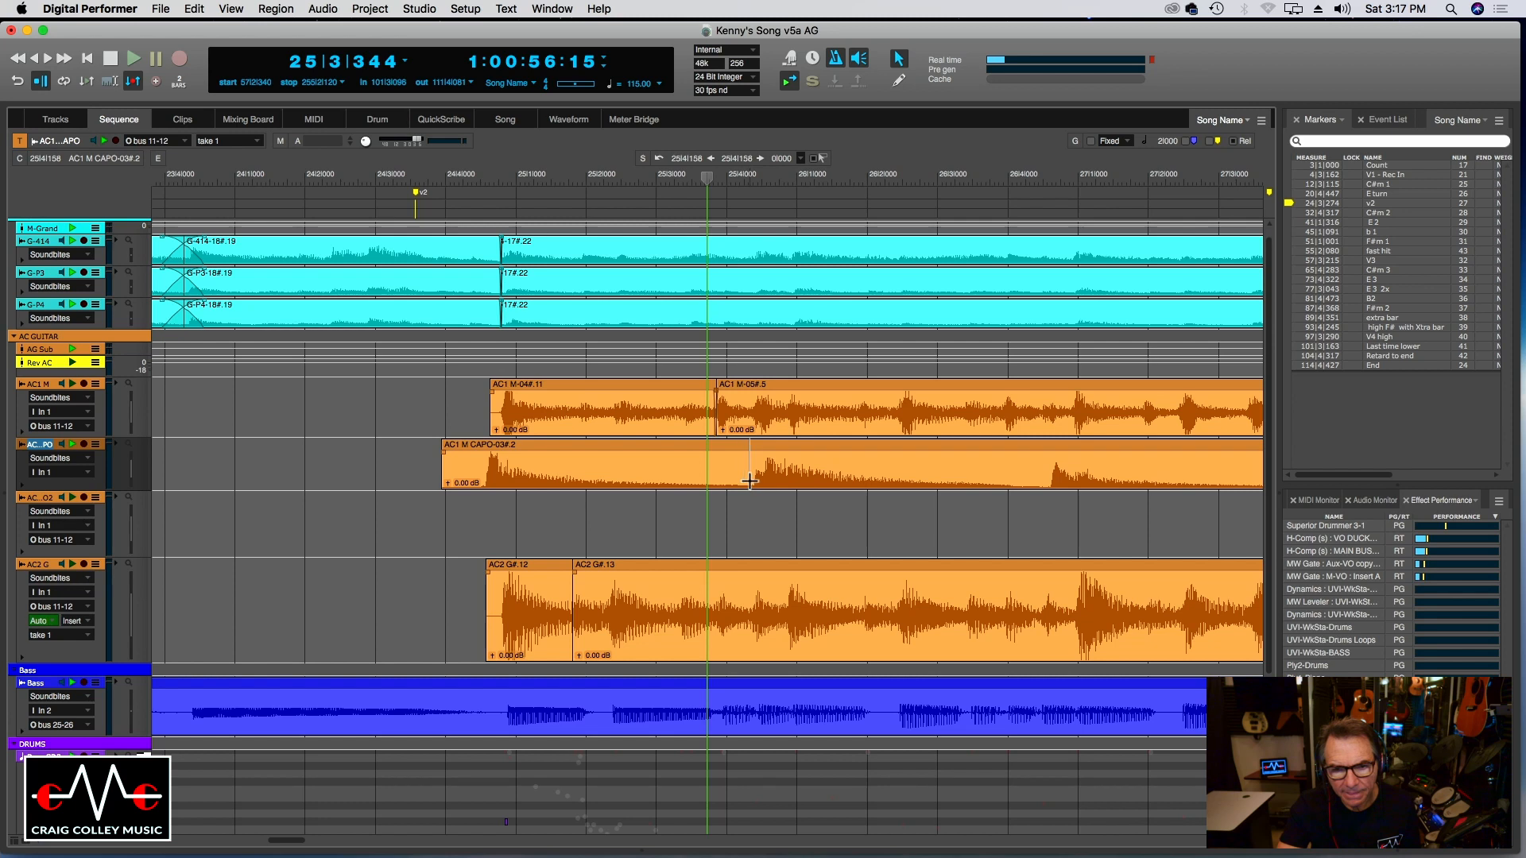
{"action": "left_click_drag", "start_coordinate": [750, 480], "coordinate": [745, 480]}
{"action": "key", "text": "super+y"}
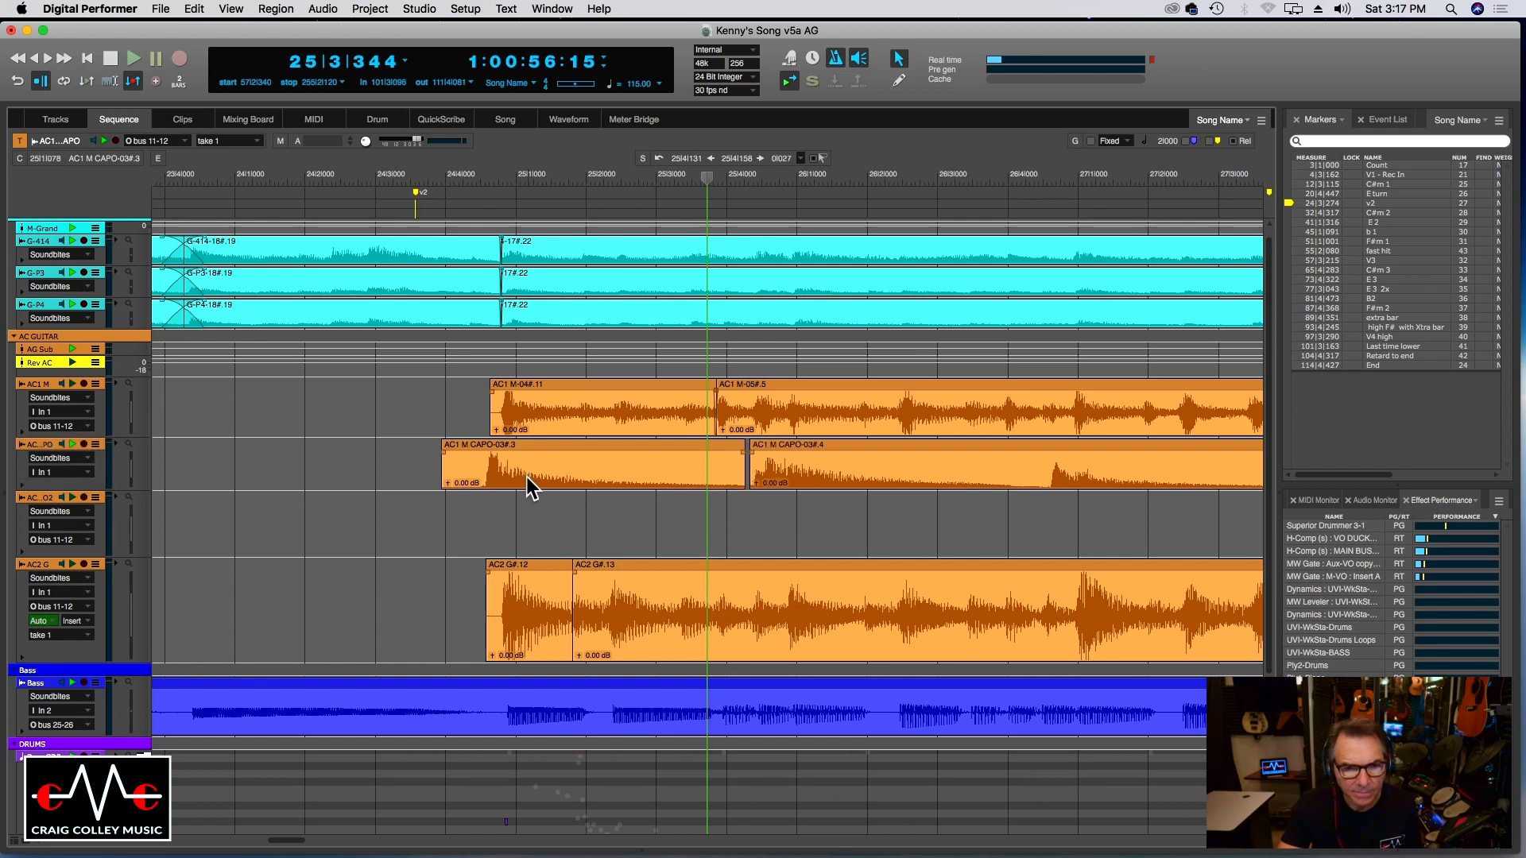
{"action": "left_click_drag", "start_coordinate": [527, 476], "coordinate": [537, 479]}
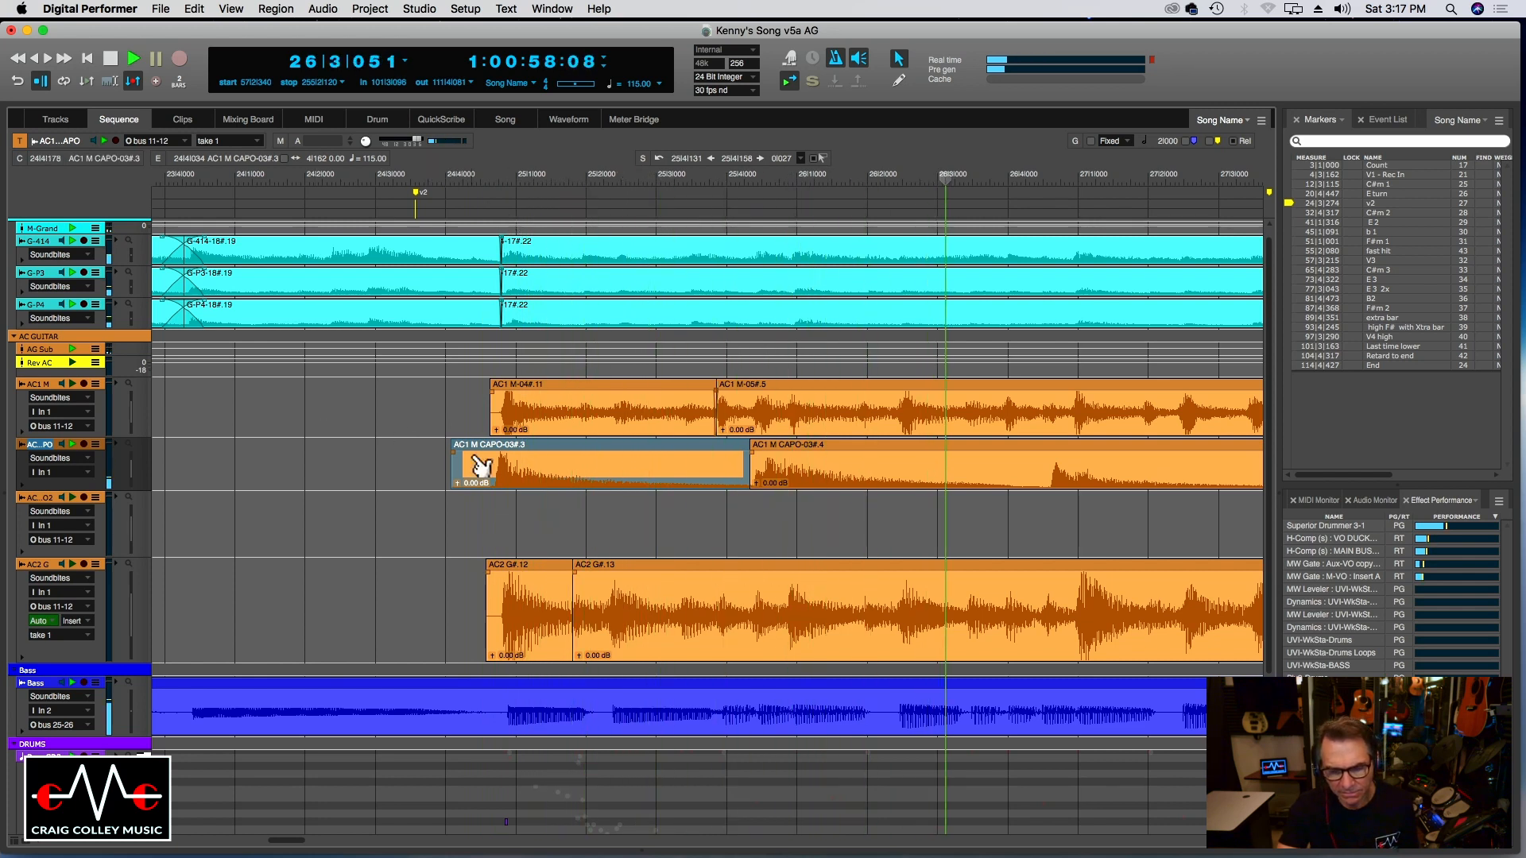
Play on past the E 2 marker, close the AC1 M CAPO gap before measure 44, and check it from 42|1|327.
{"action": "key", "text": "super+bracketleft"}
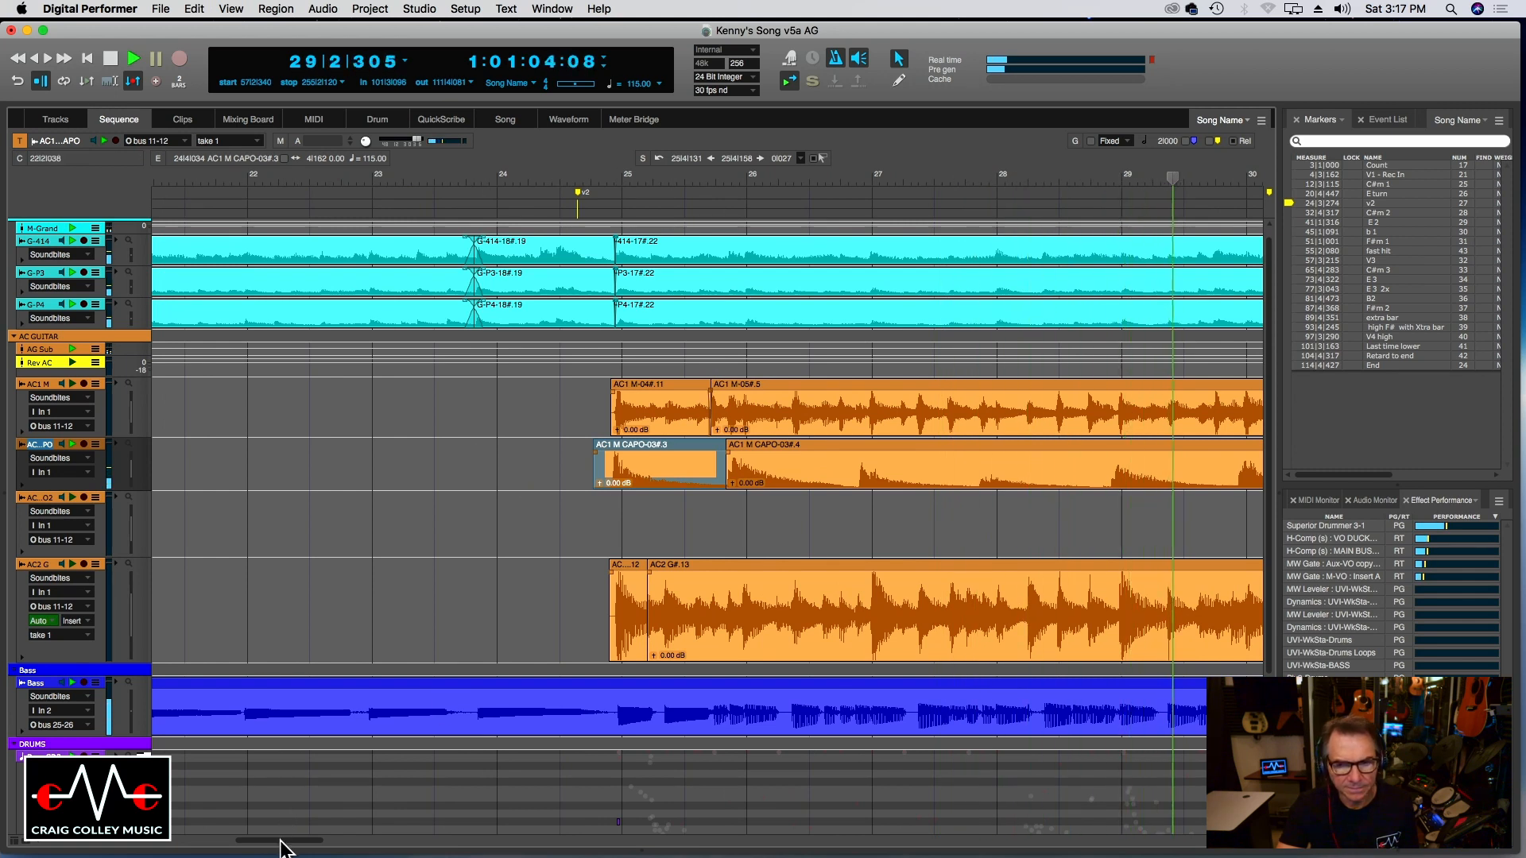
{"action": "left_click_drag", "start_coordinate": [282, 836], "coordinate": [361, 845]}
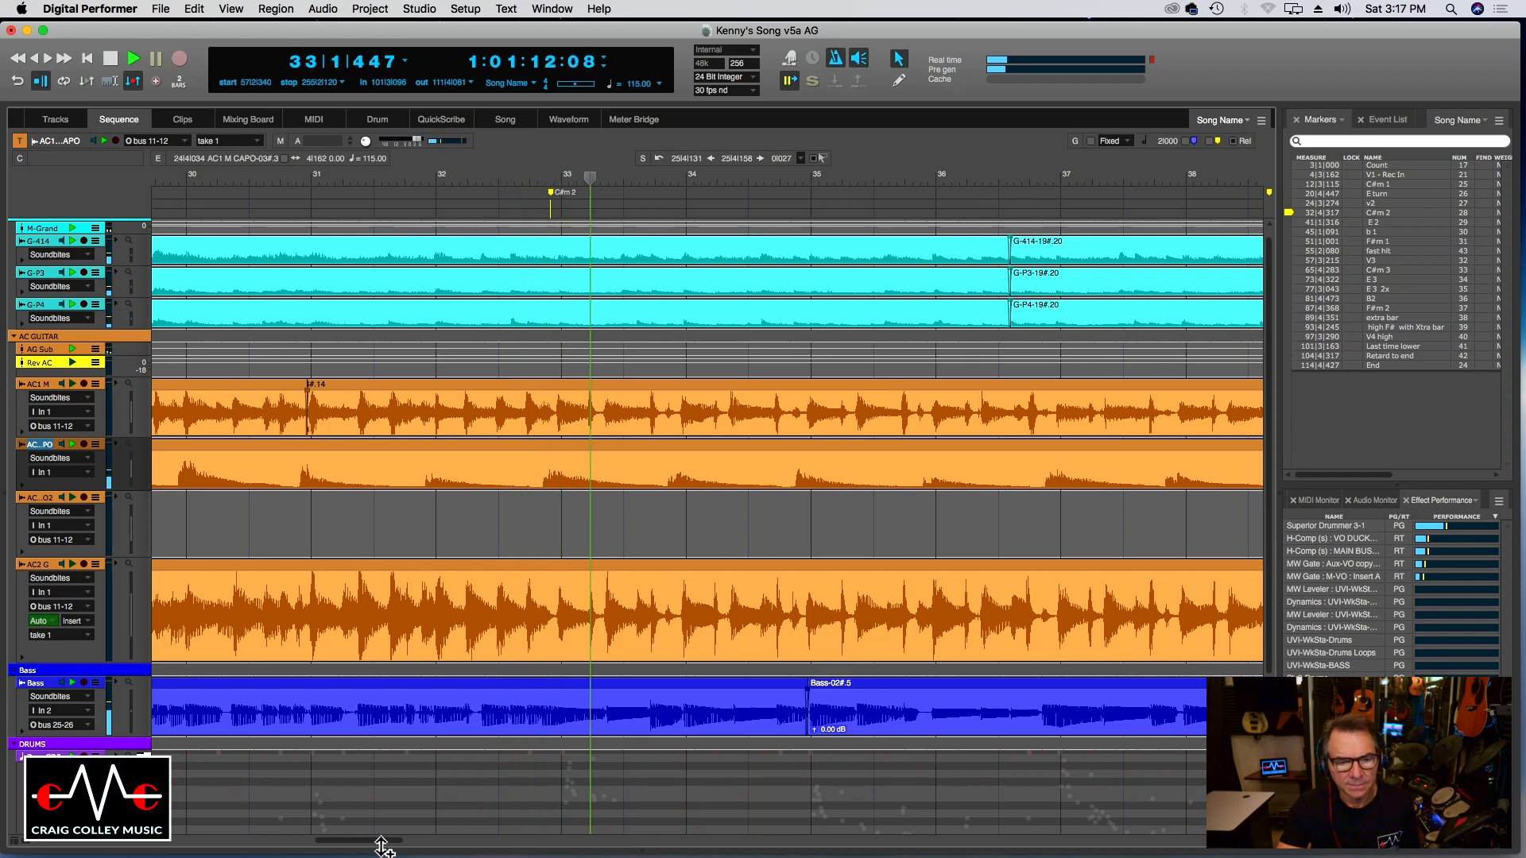
{"action": "left_click_drag", "start_coordinate": [374, 843], "coordinate": [434, 850]}
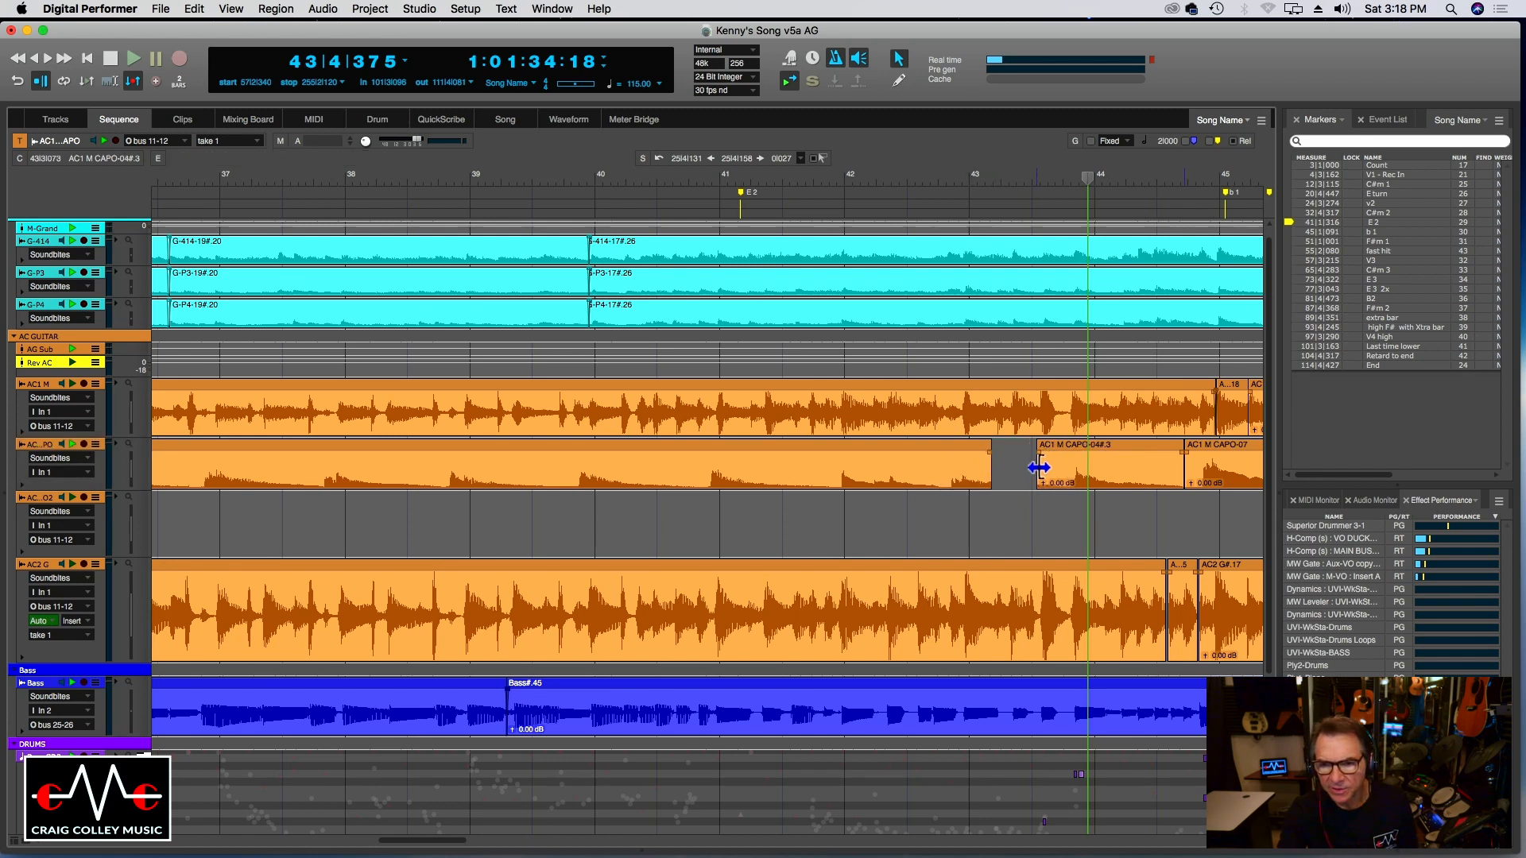
{"action": "left_click_drag", "start_coordinate": [992, 466], "coordinate": [1061, 460]}
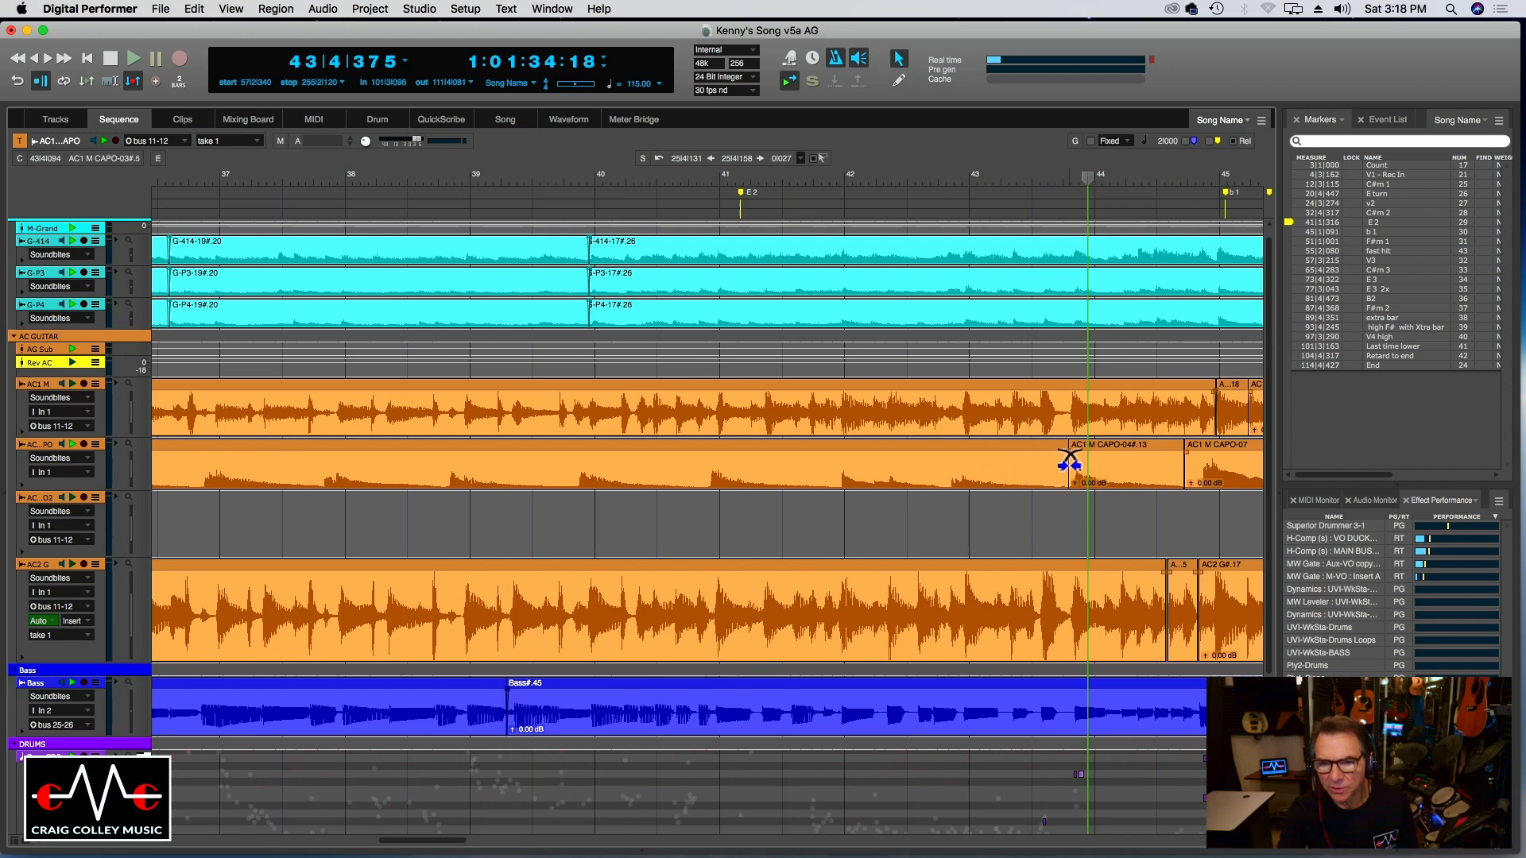
{"action": "left_click", "coordinate": [866, 177]}
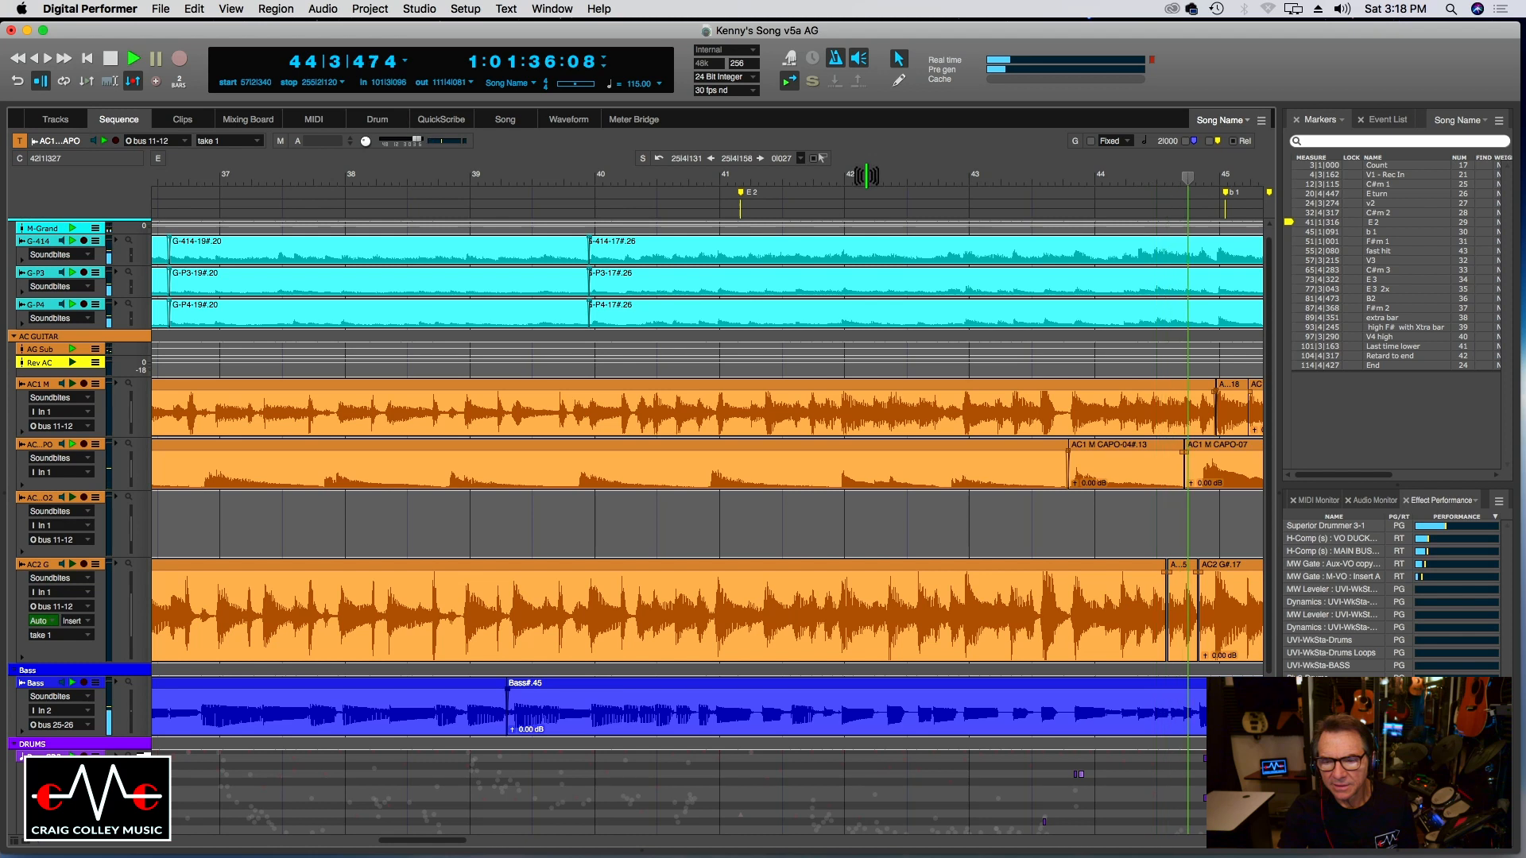
{"action": "key", "text": "space"}
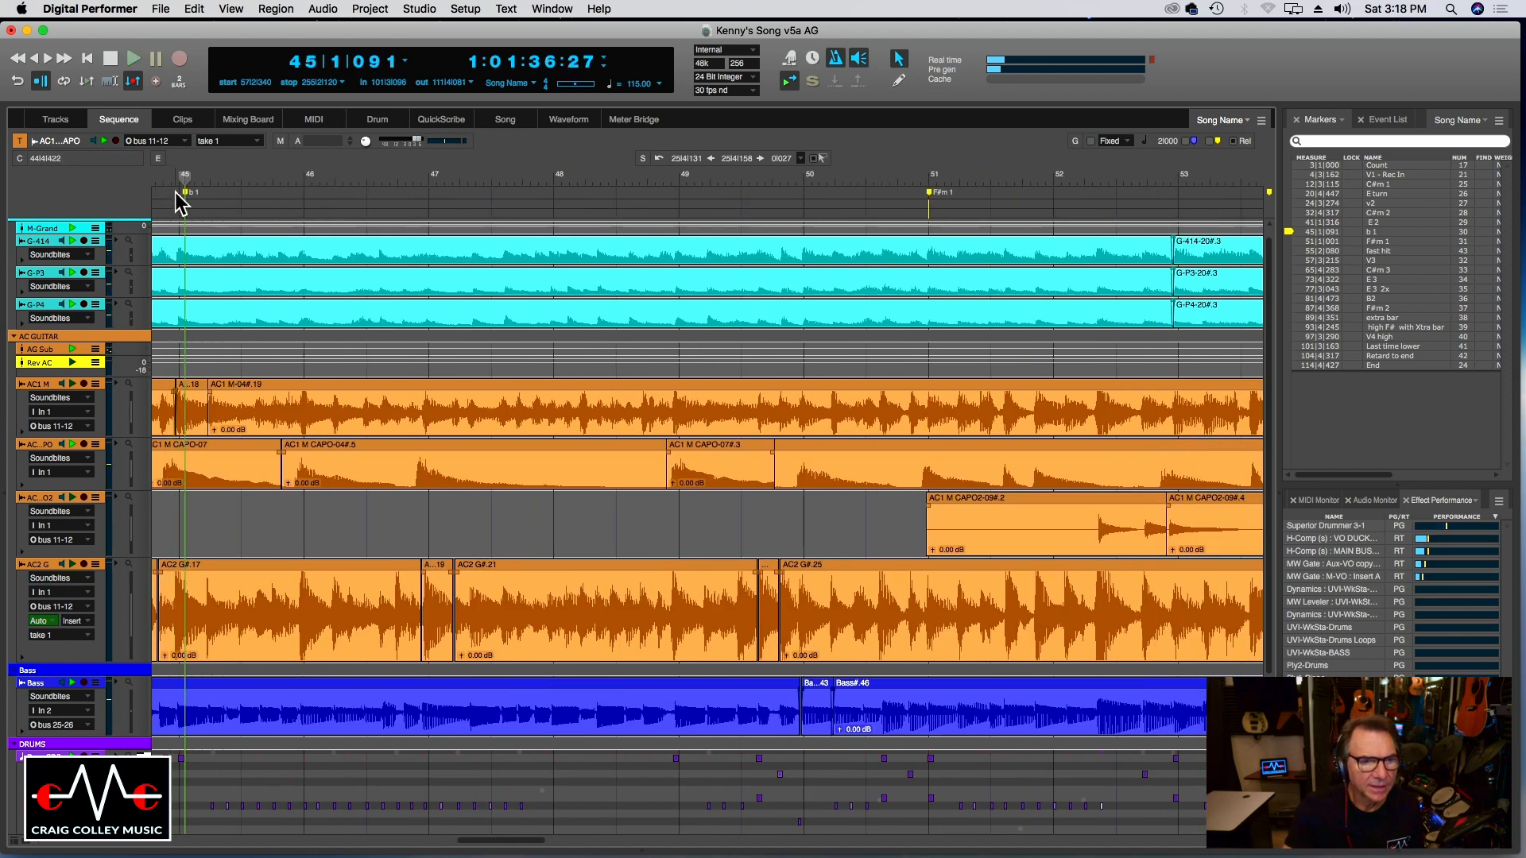
Move the join at the start of the AC1 M CAPO-07 soundbite later, just before measure 45, and play from 42|4|365.
{"action": "left_click", "coordinate": [156, 191]}
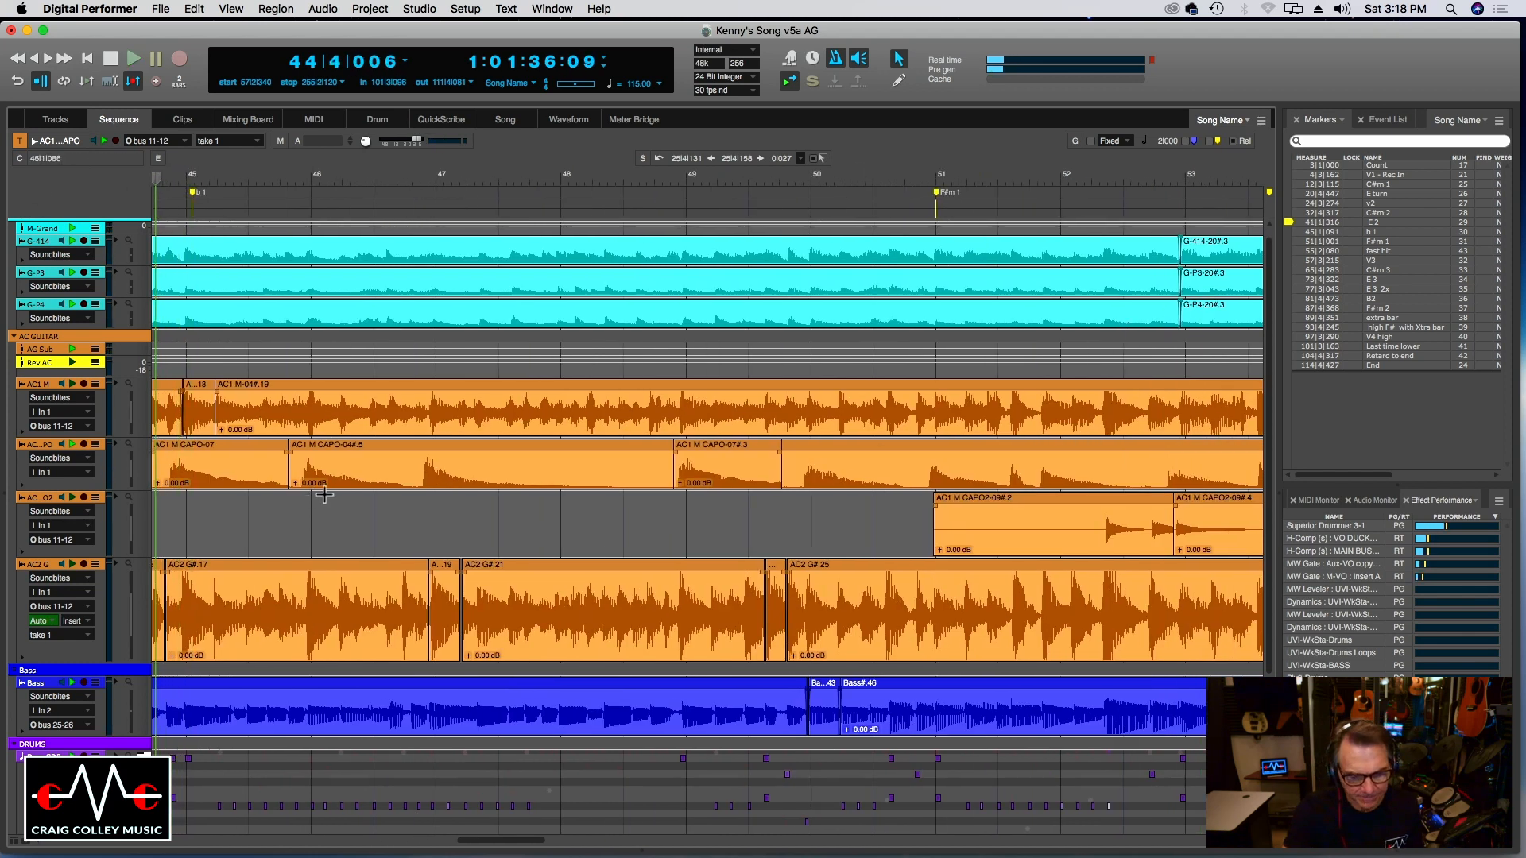
{"action": "left_click_drag", "start_coordinate": [262, 486], "coordinate": [645, 494]}
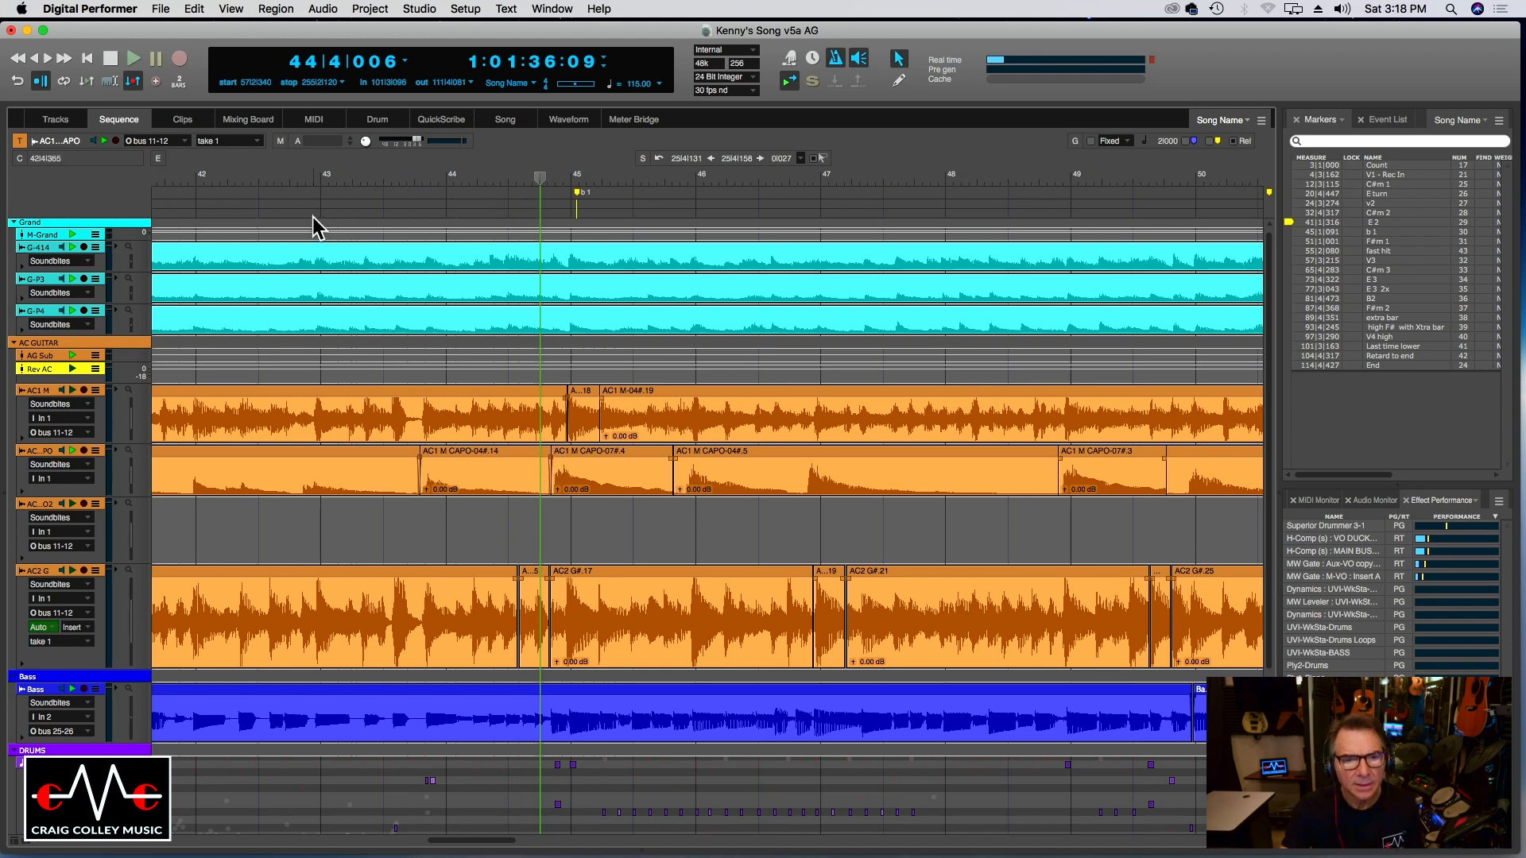
{"action": "left_click", "coordinate": [314, 178]}
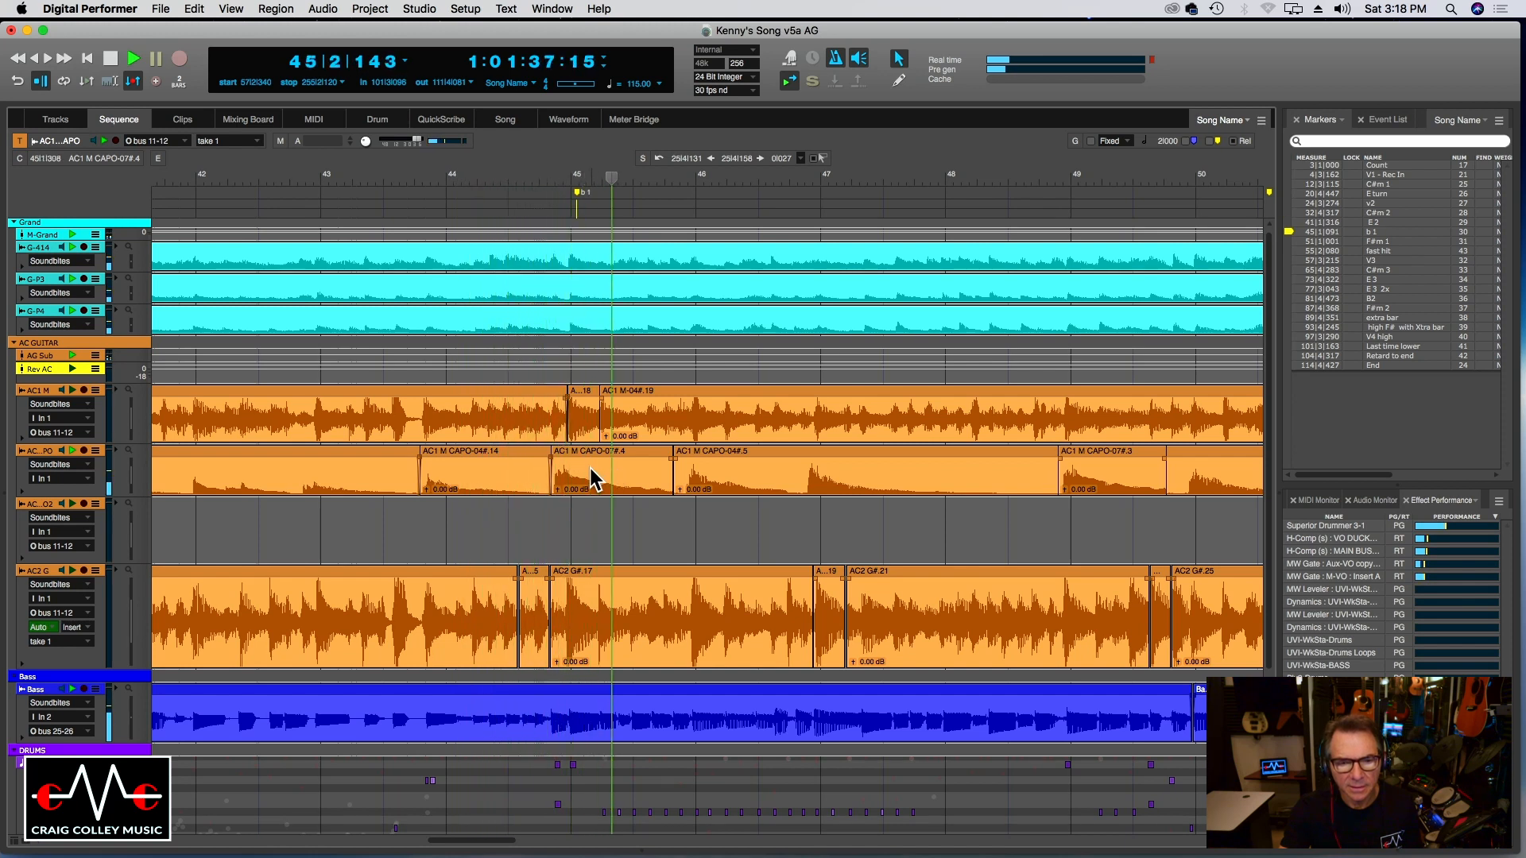
Nudge the AC1 M CAPO-07 soundbite later to 44|4|348 and check its timing by playback from around 44|3.
{"action": "left_click_drag", "start_coordinate": [596, 477], "coordinate": [597, 477]}
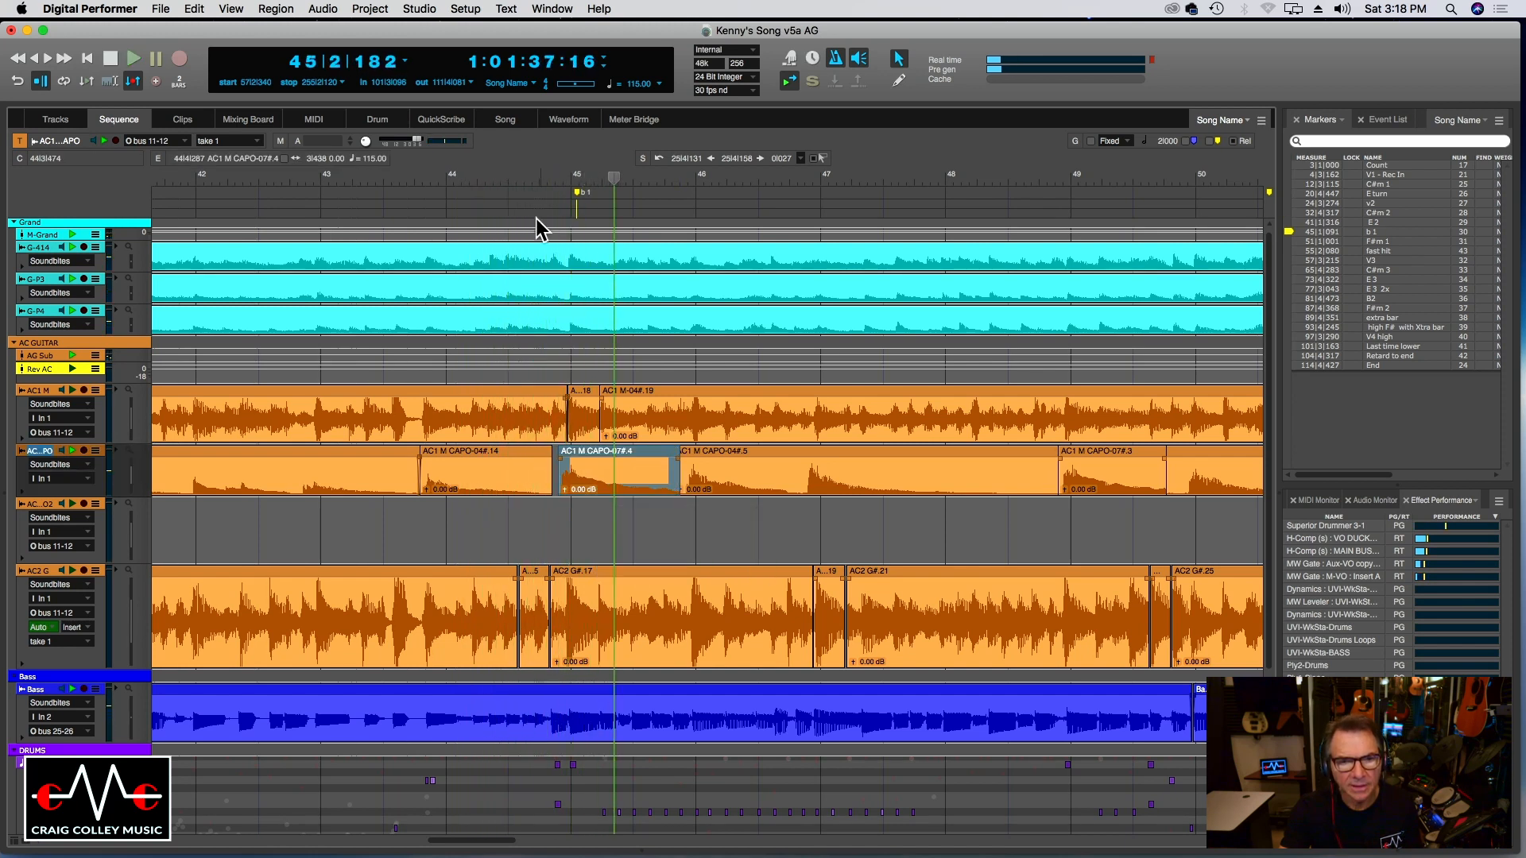
{"action": "left_click", "coordinate": [510, 185]}
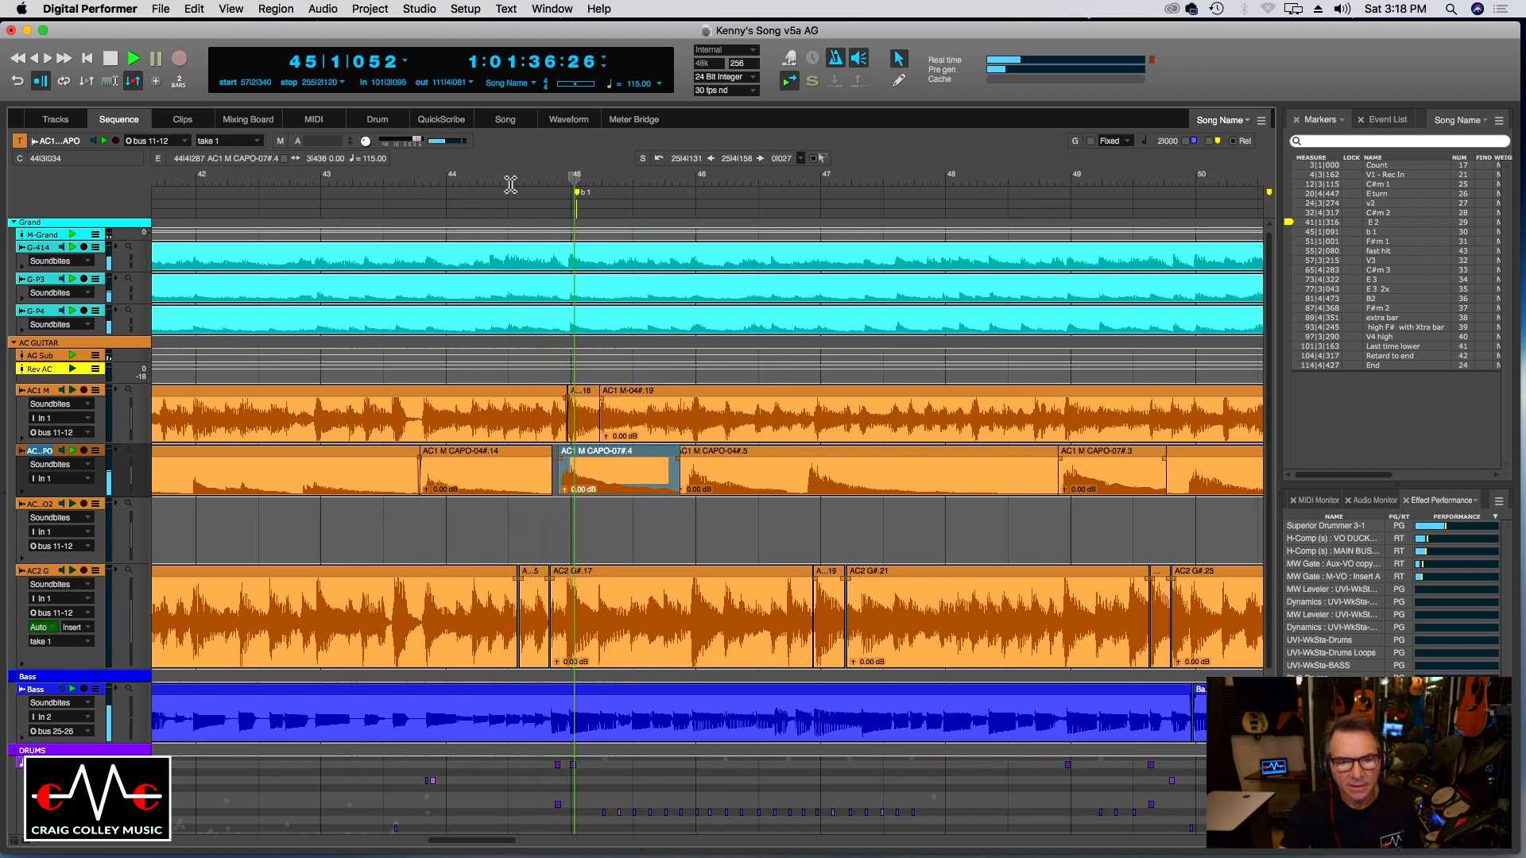
{"action": "left_click_drag", "start_coordinate": [590, 477], "coordinate": [594, 477]}
{"action": "left_click", "coordinate": [516, 171]}
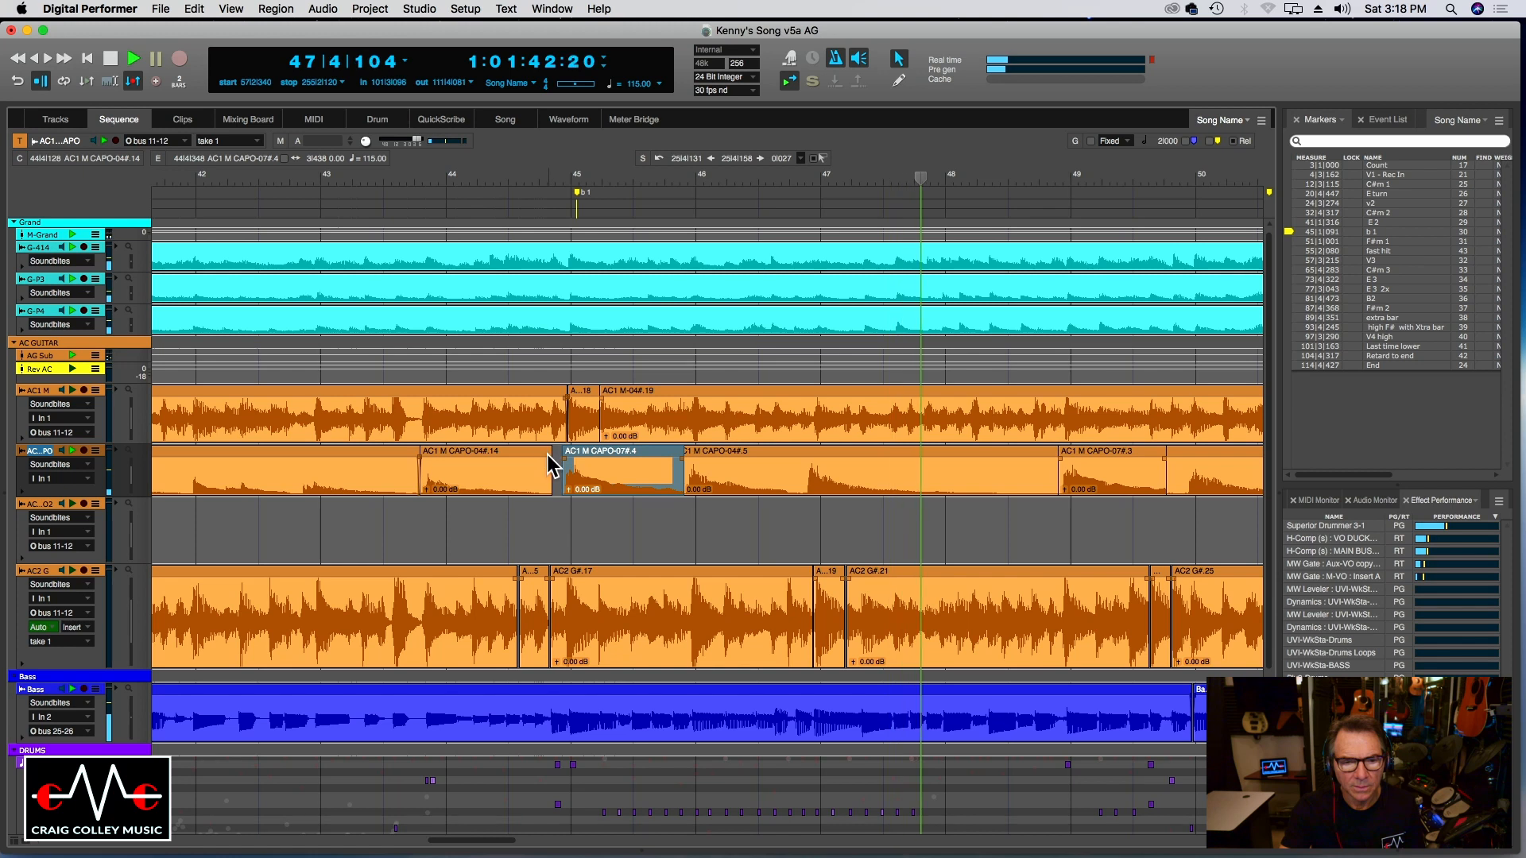
Clean the AC1 M CAPO join before measure 45, then trim the AC1 M CAPO-05 start later and close the gap before measure 62.
{"action": "left_click_drag", "start_coordinate": [551, 465], "coordinate": [549, 465]}
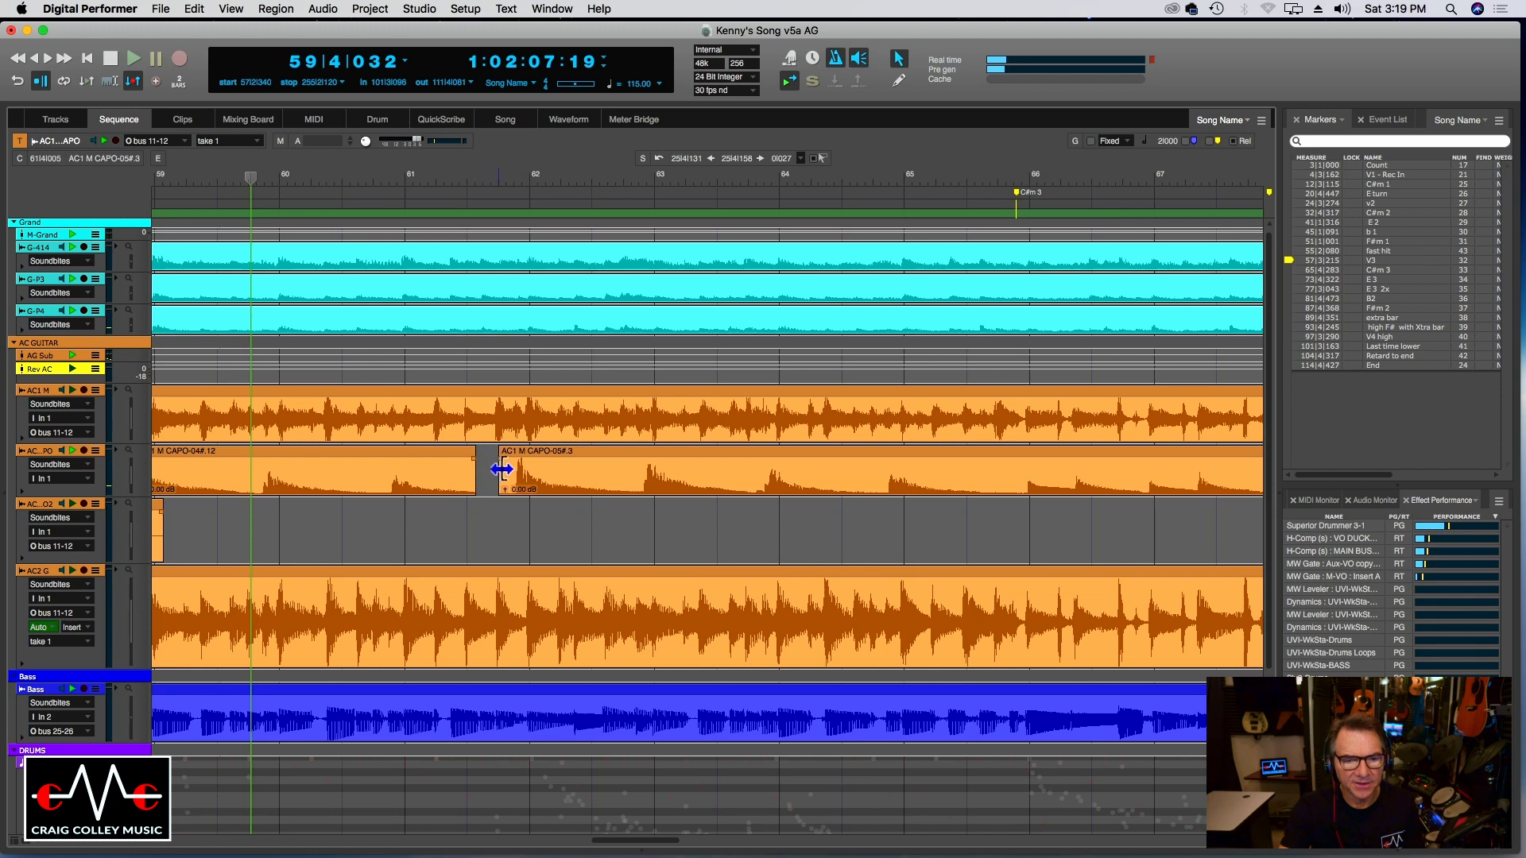
{"action": "left_click", "coordinate": [510, 467]}
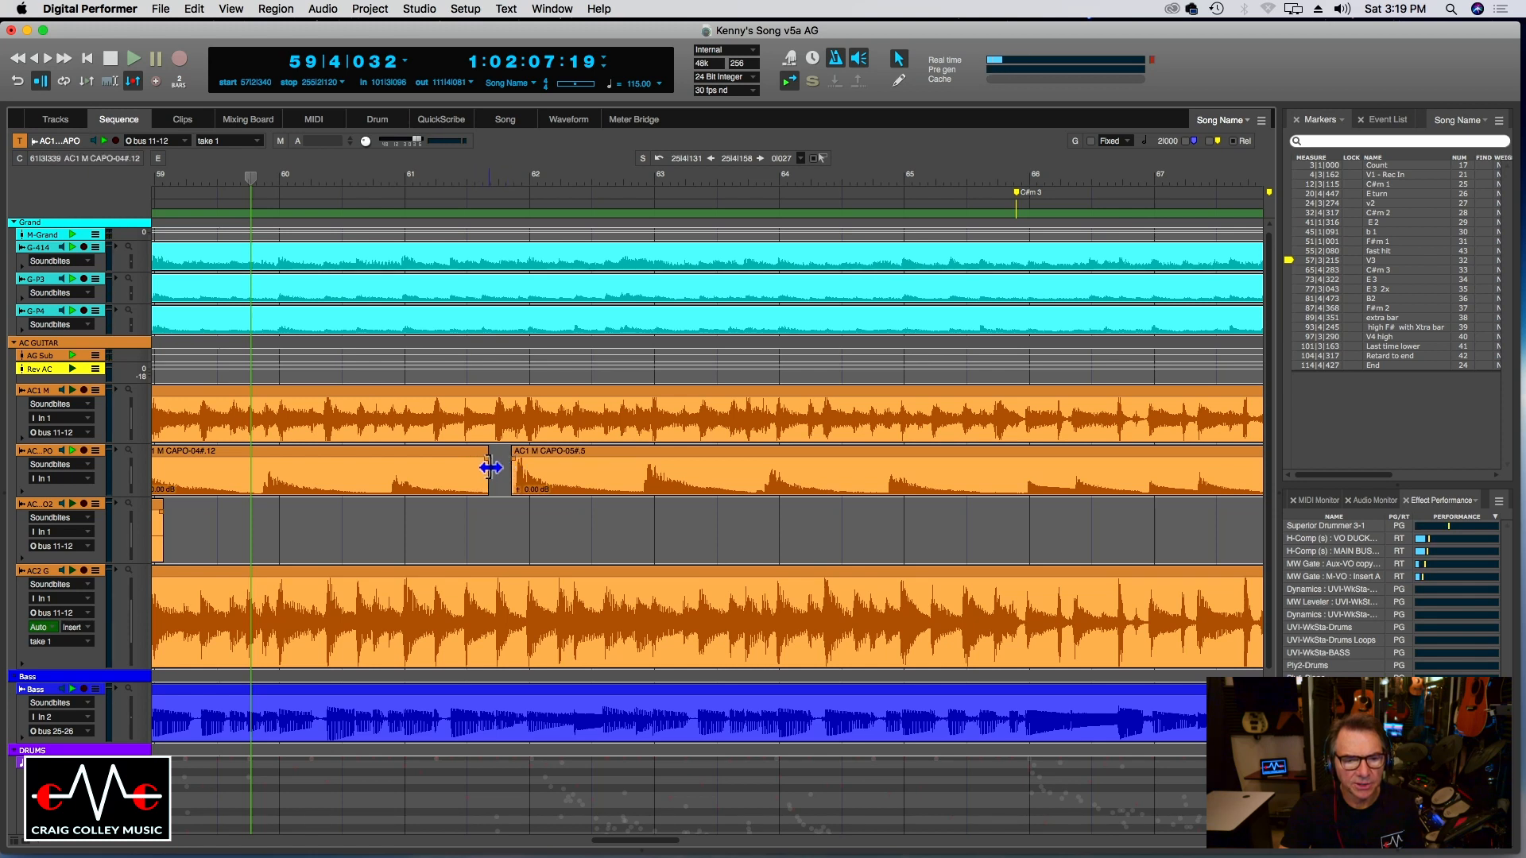
{"action": "left_click", "coordinate": [517, 469]}
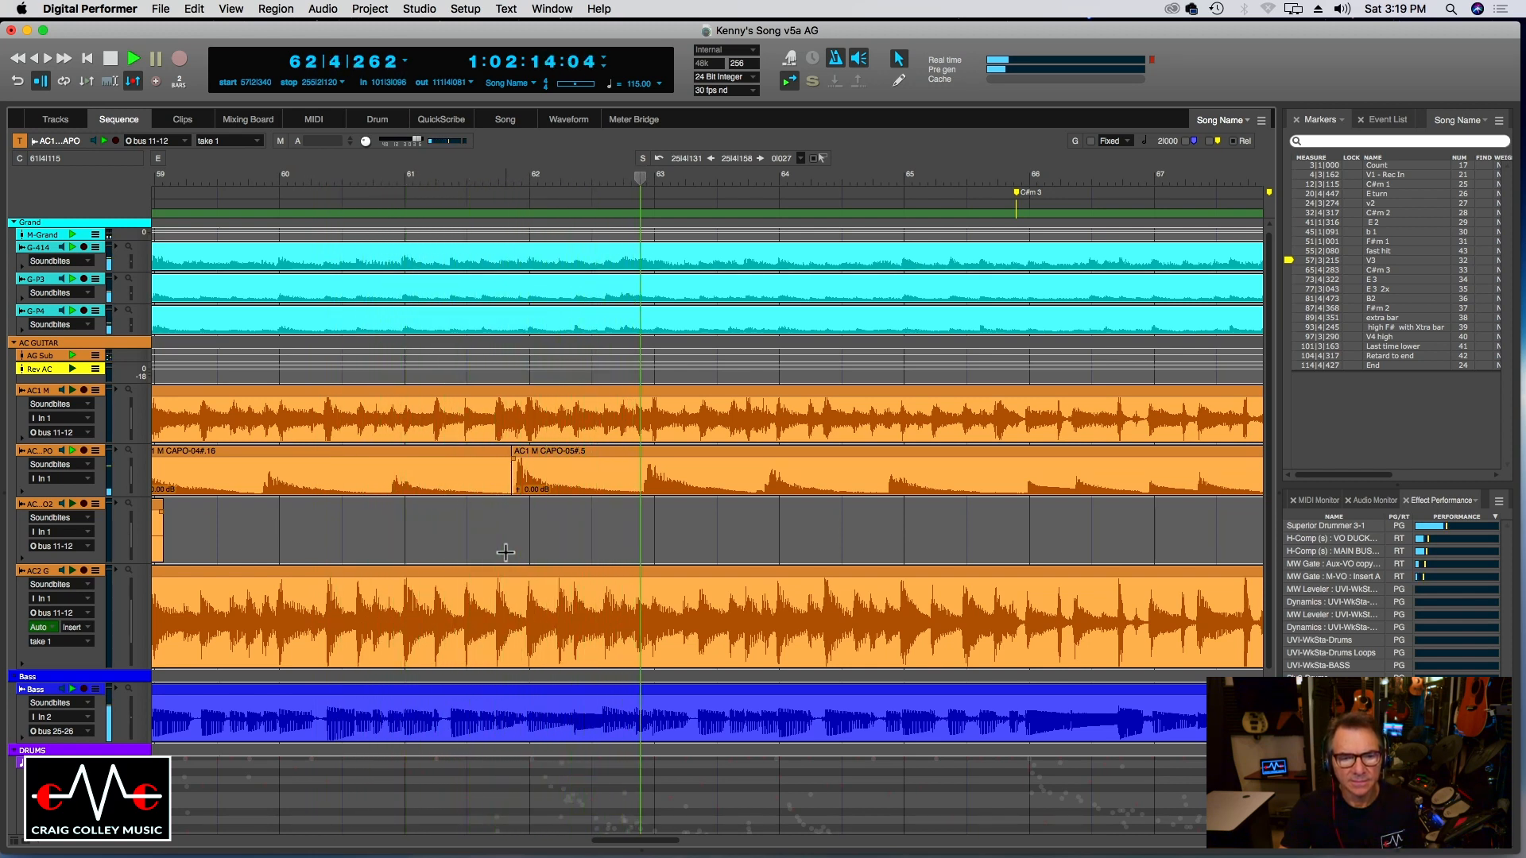
Split AC1 M CAPO-05 just before measure 63, move its first part later to 61|4|262, check it by playback and clean the join before it.
{"action": "left_click", "coordinate": [620, 486]}
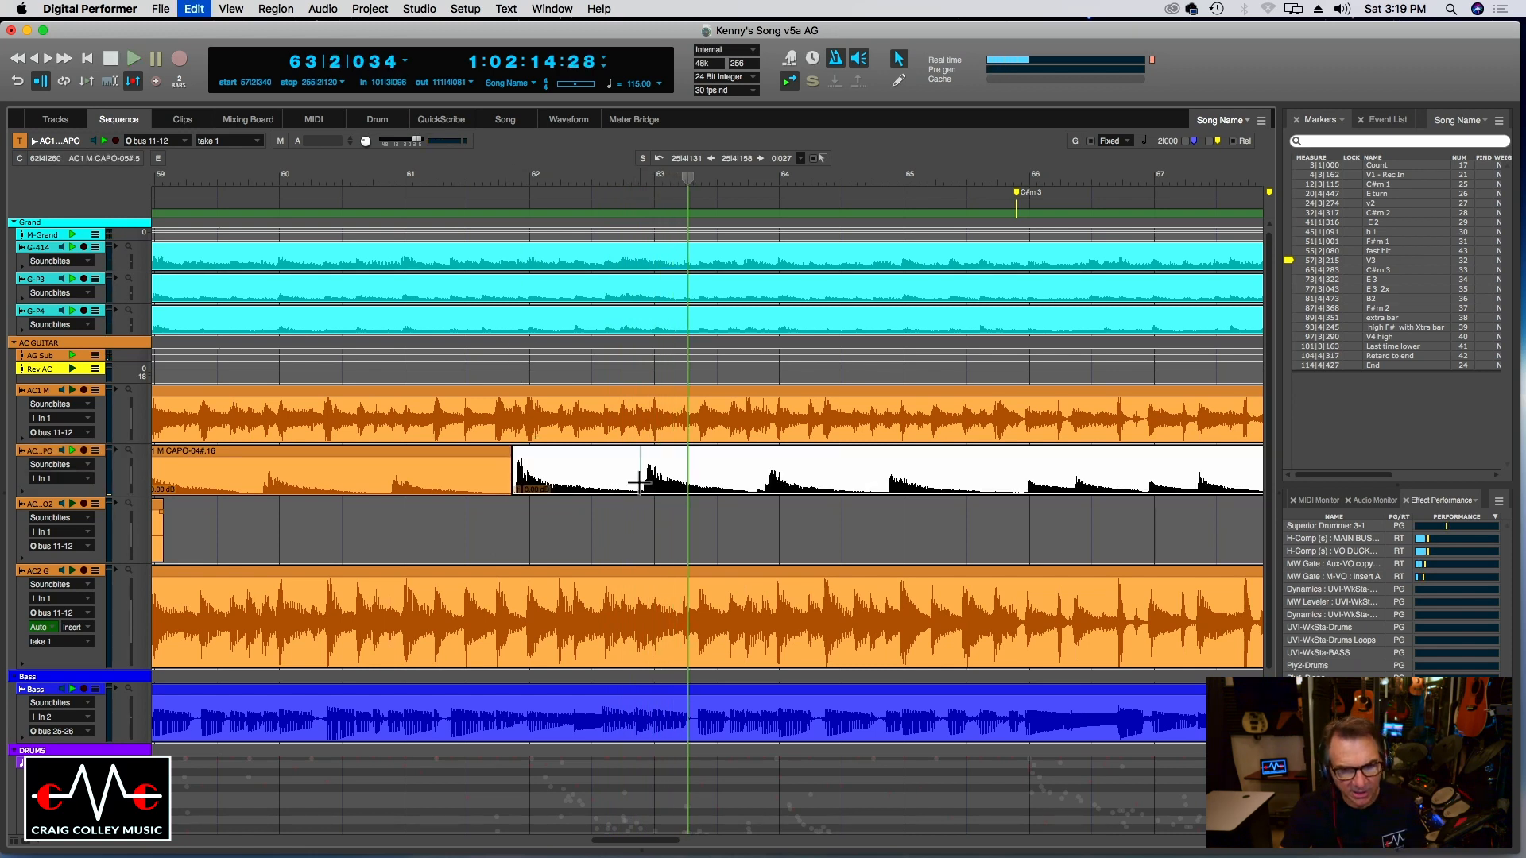
{"action": "left_click", "coordinate": [640, 481]}
{"action": "left_click_drag", "start_coordinate": [535, 477], "coordinate": [551, 480]}
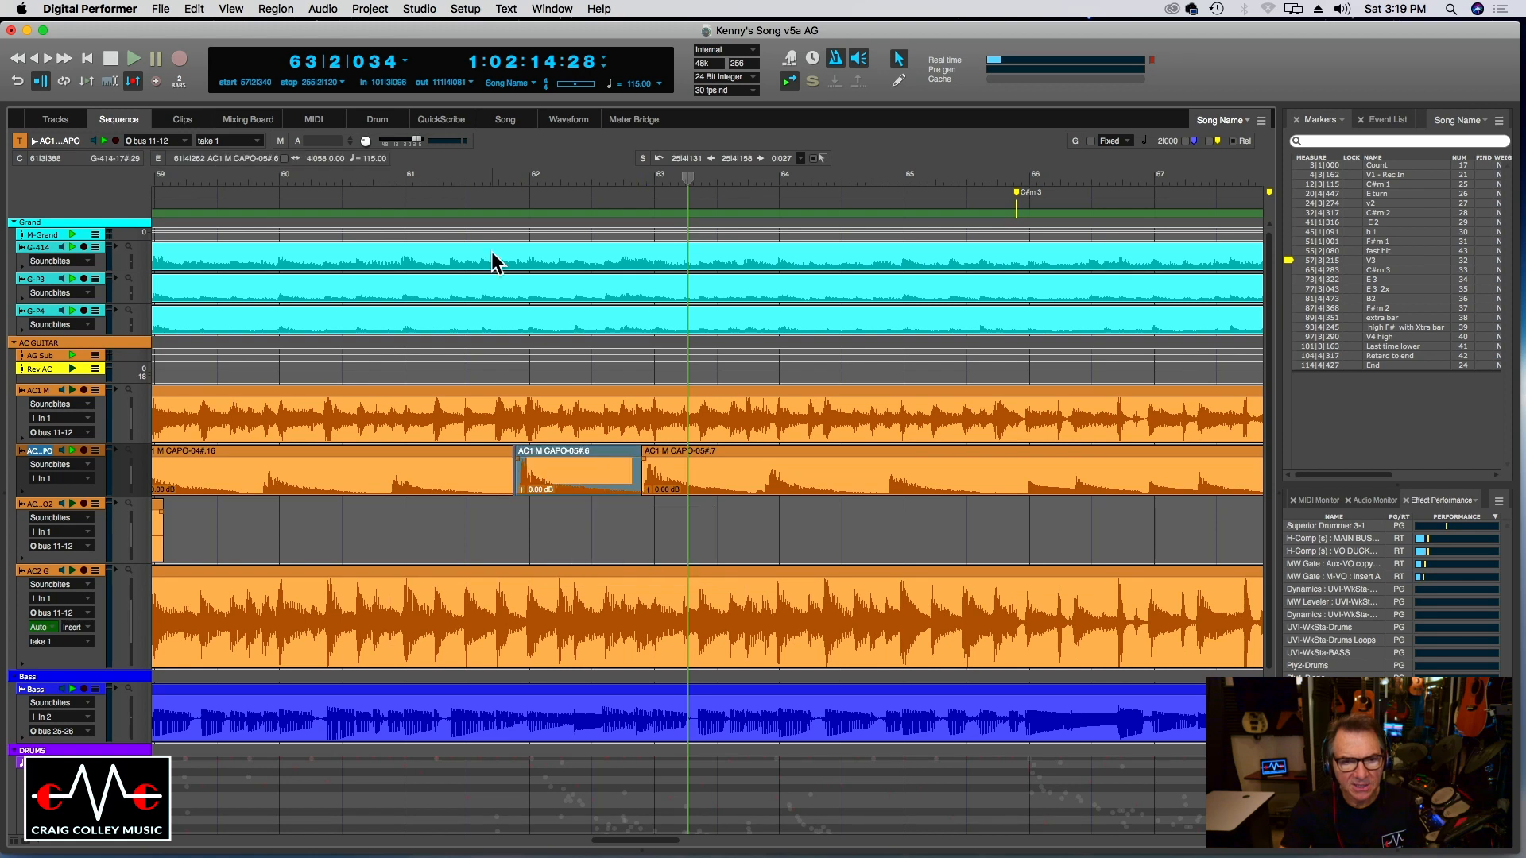
{"action": "left_click", "coordinate": [477, 183]}
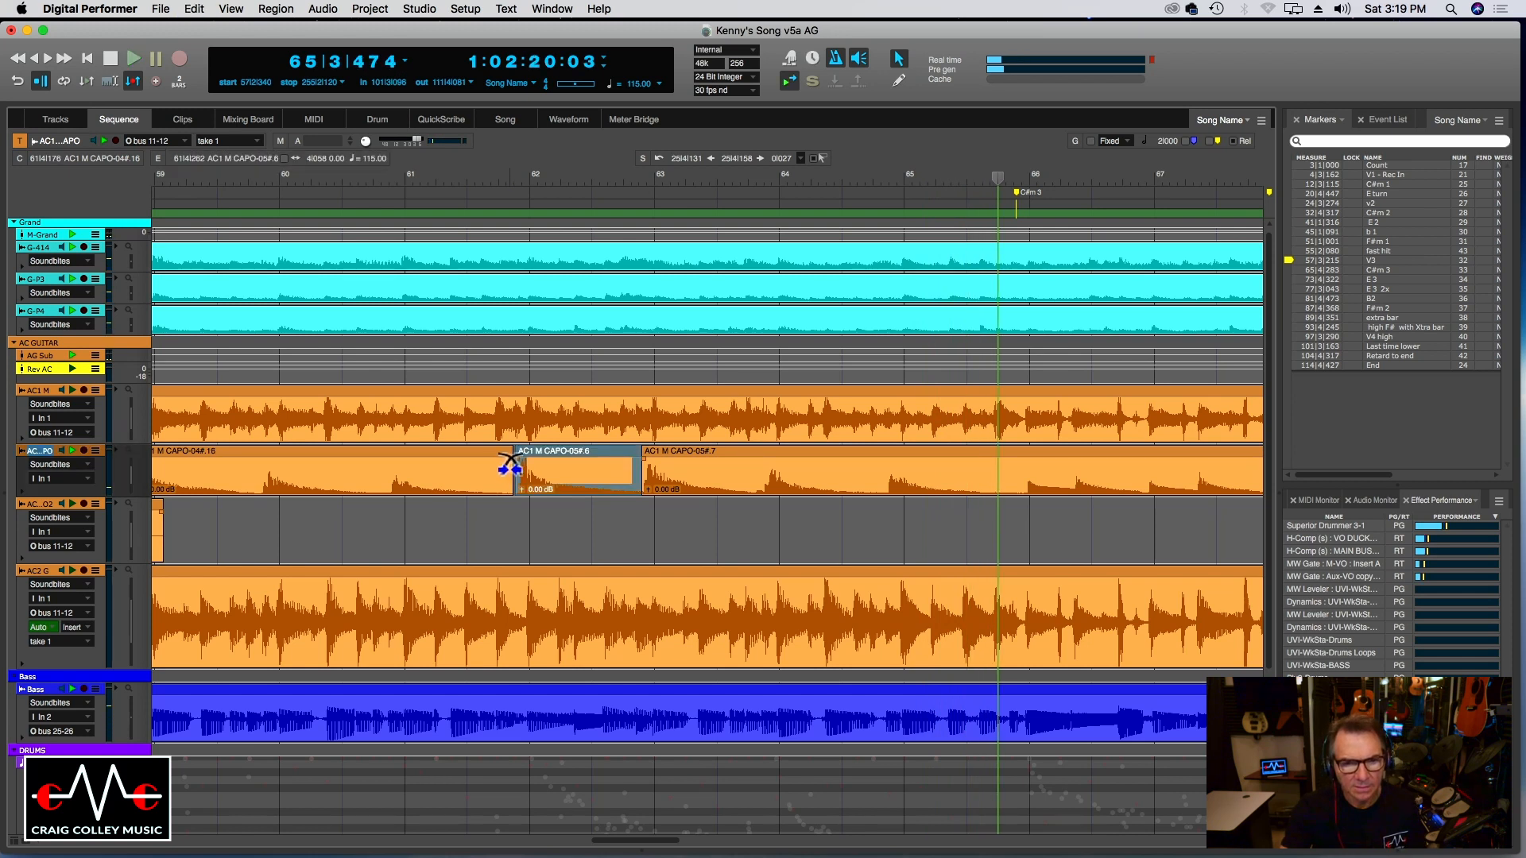
{"action": "left_click", "coordinate": [506, 463]}
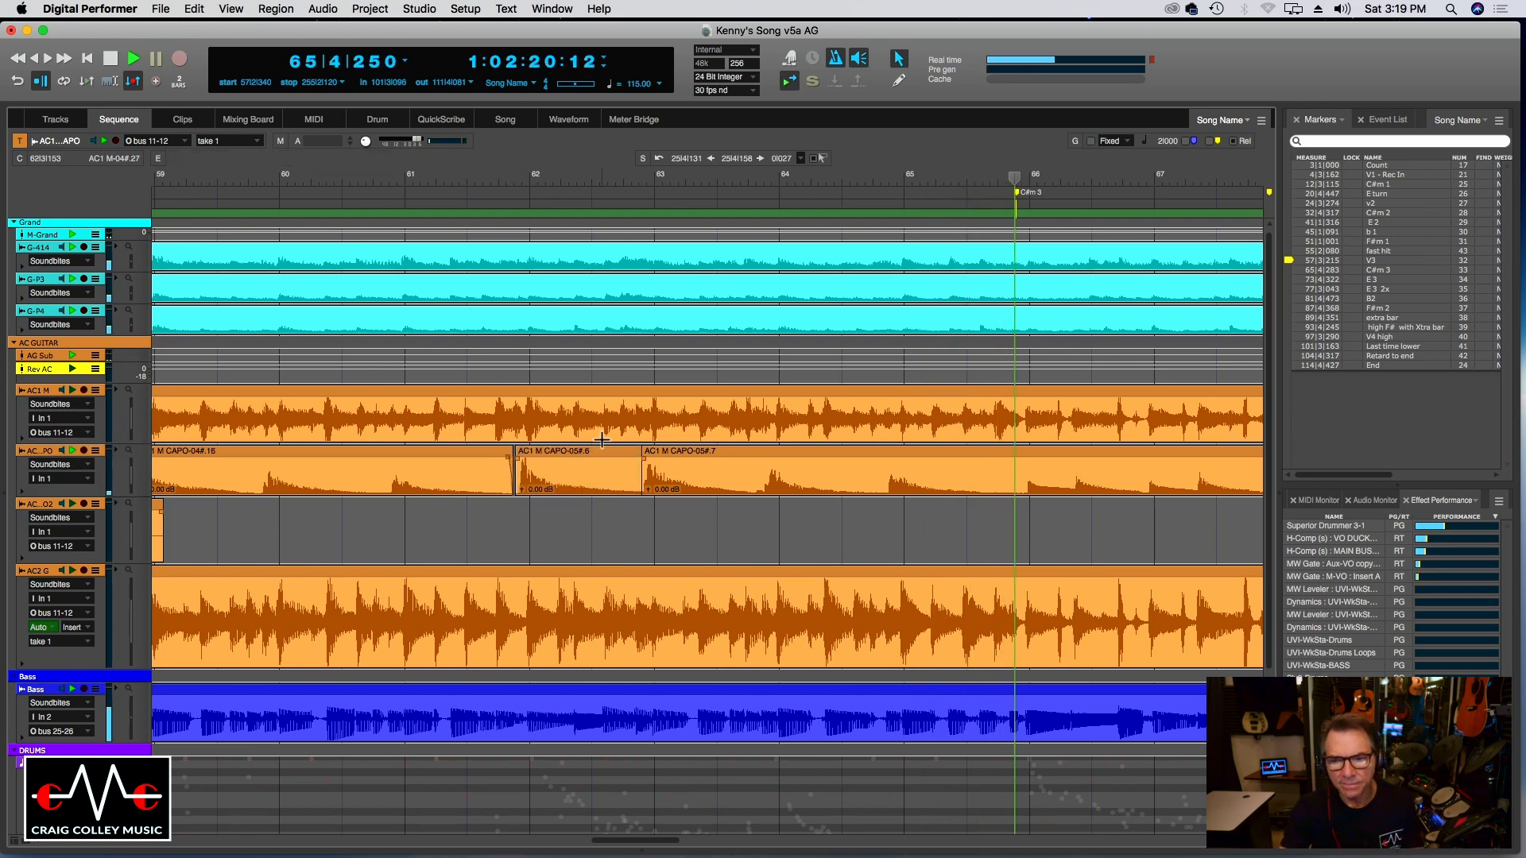
Play the song from just before the C#m 3 marker on past B2 to check the AC1 M CAPO timing.
{"action": "key", "text": "super+bracketleft"}
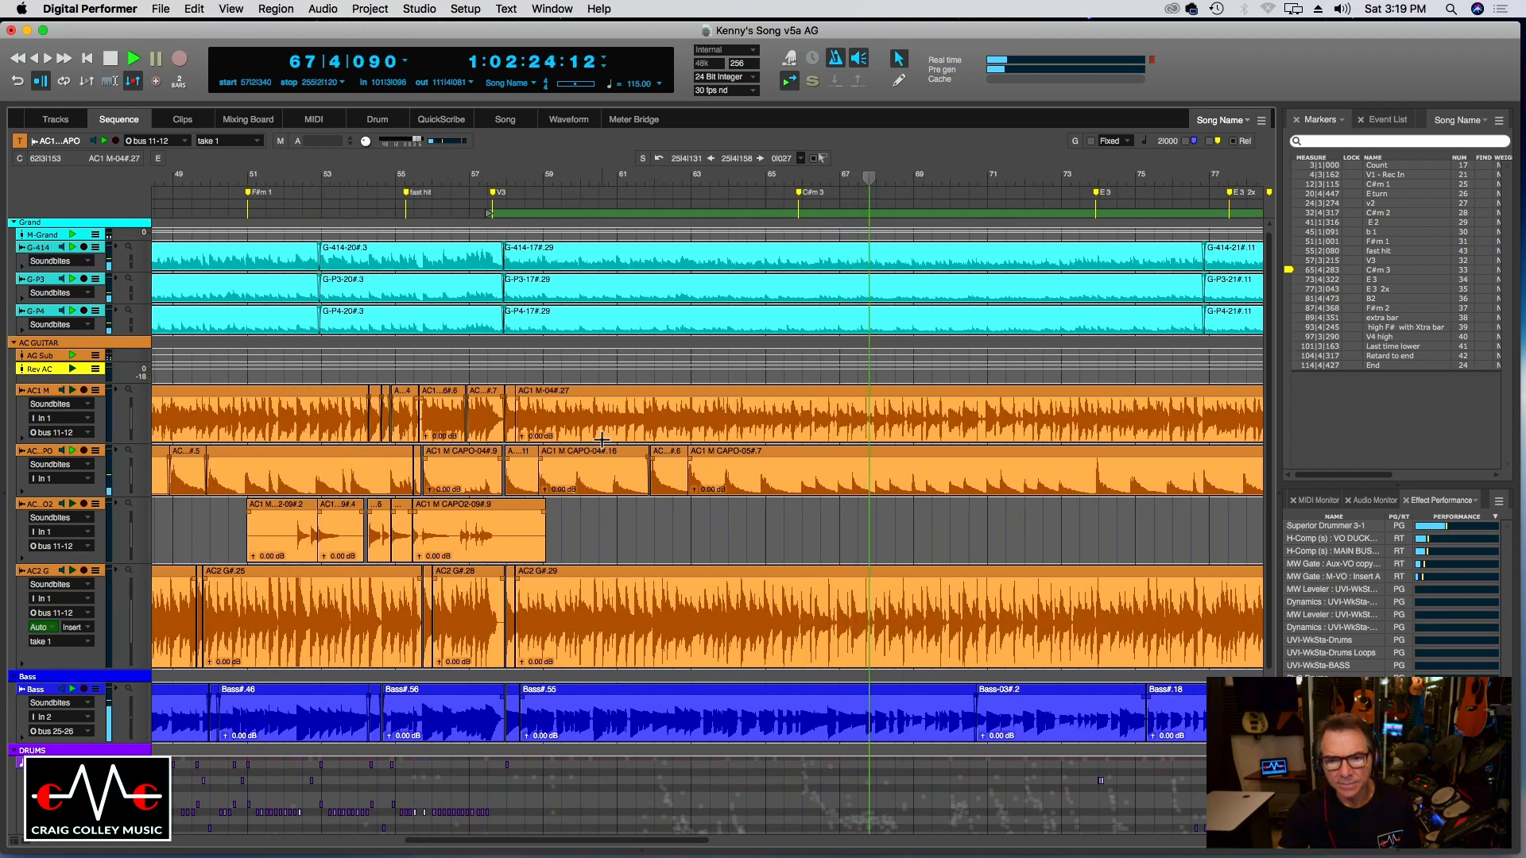
{"action": "left_click", "coordinate": [792, 181]}
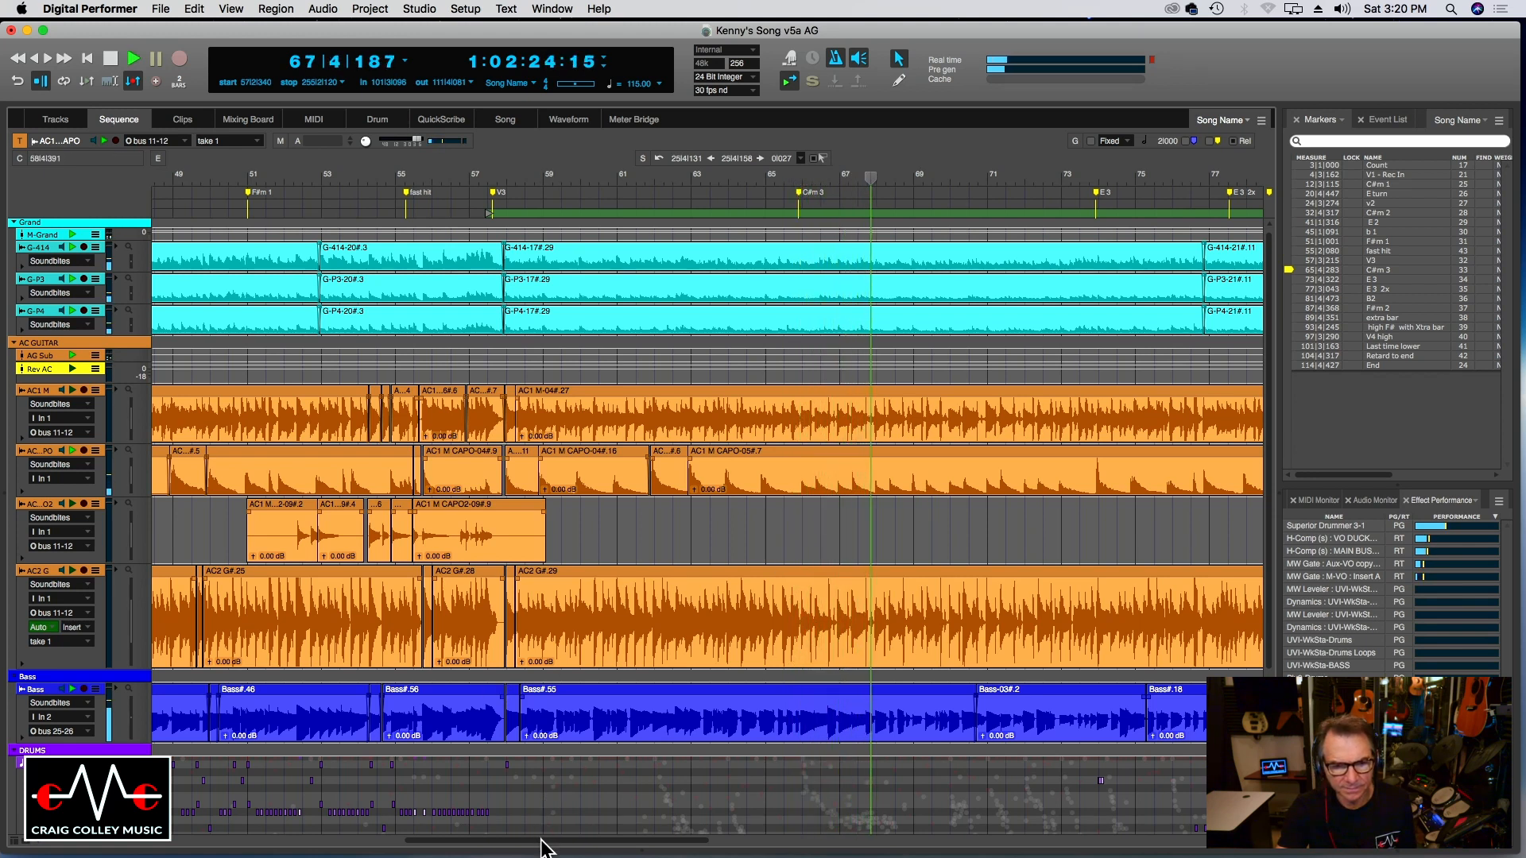
{"action": "left_click_drag", "start_coordinate": [541, 840], "coordinate": [642, 850]}
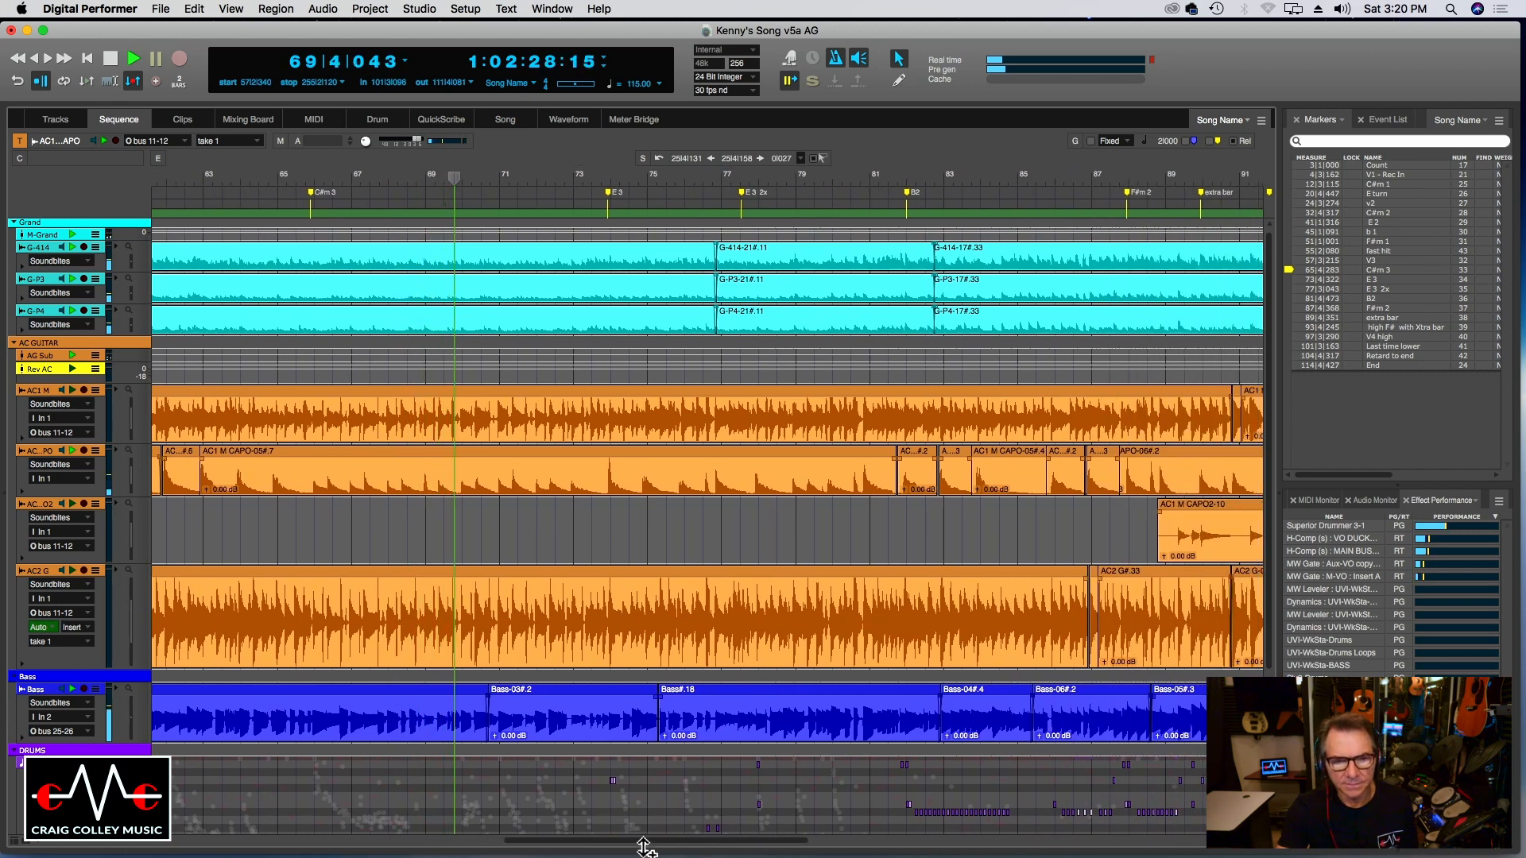
{"action": "left_click_drag", "start_coordinate": [641, 848], "coordinate": [683, 848]}
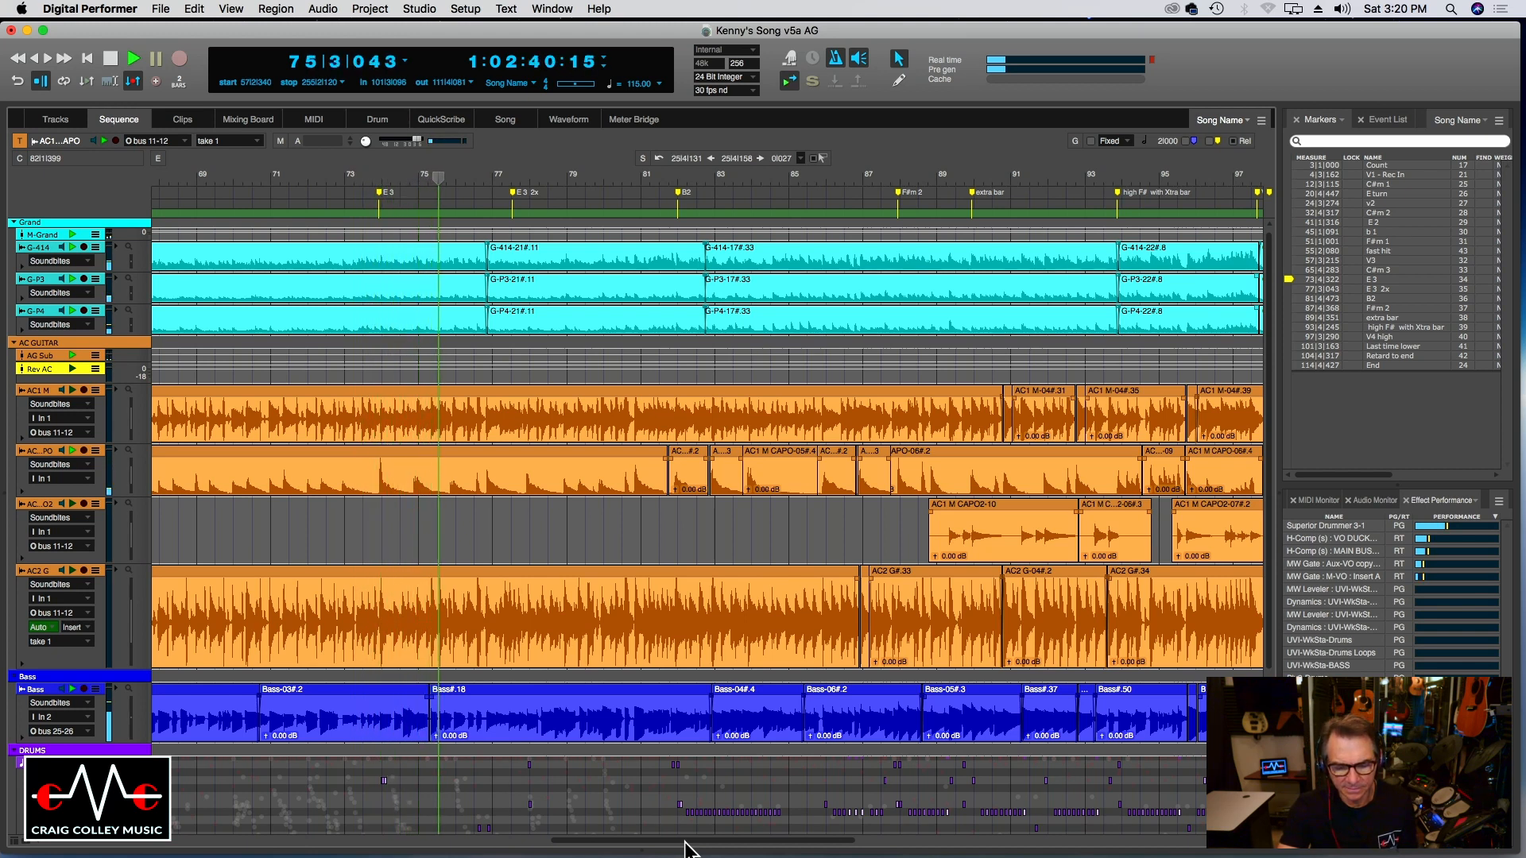
{"action": "key", "text": "super+bracketright"}
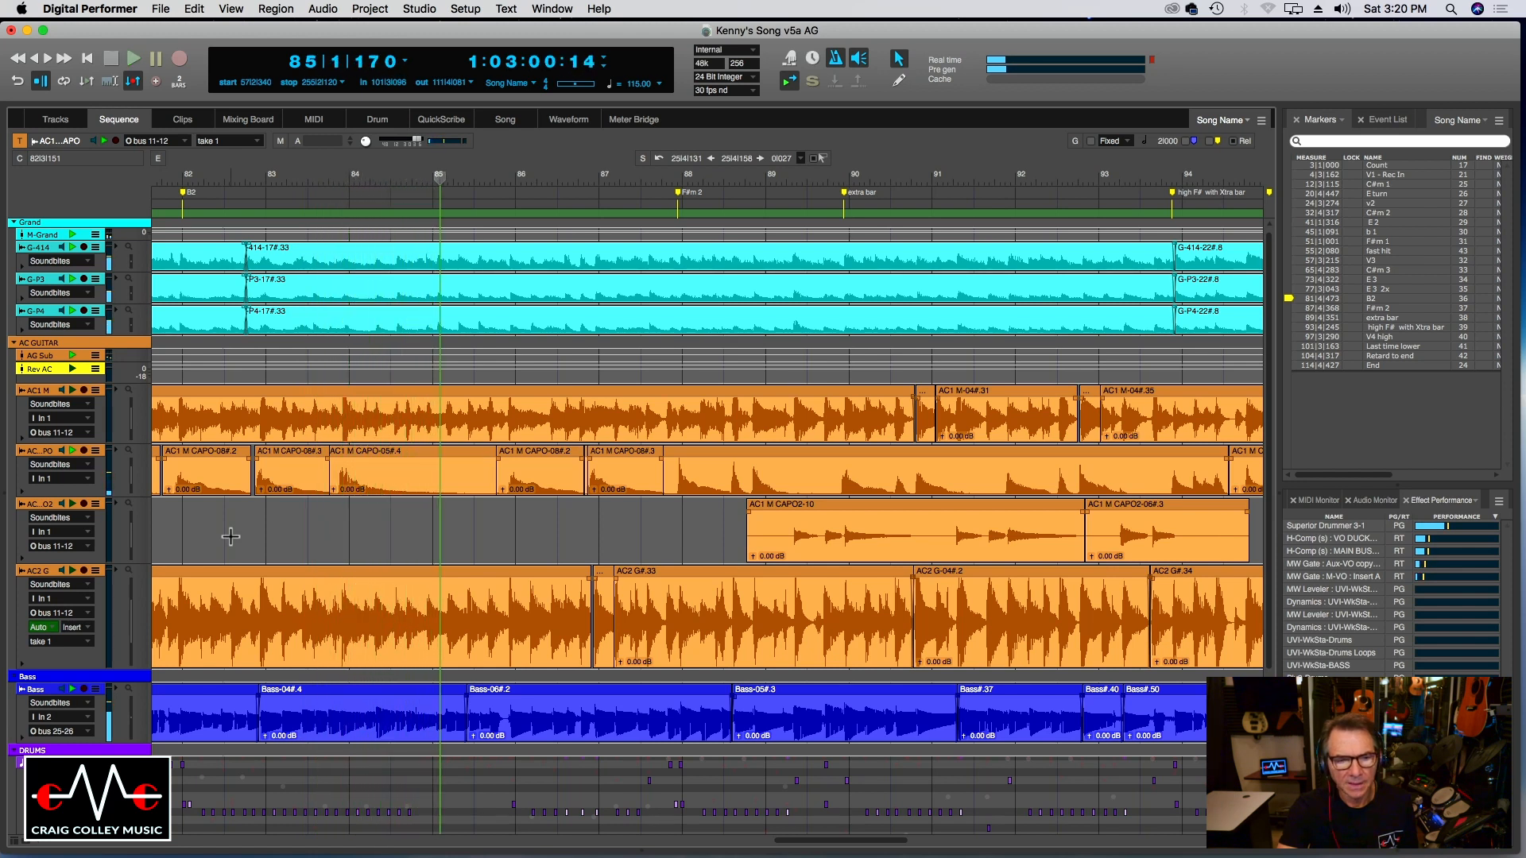
Check the guitar timing after the B2 marker by playback from 81|4|070, 85|1|115 and 85|3|199.
{"action": "left_click", "coordinate": [165, 178]}
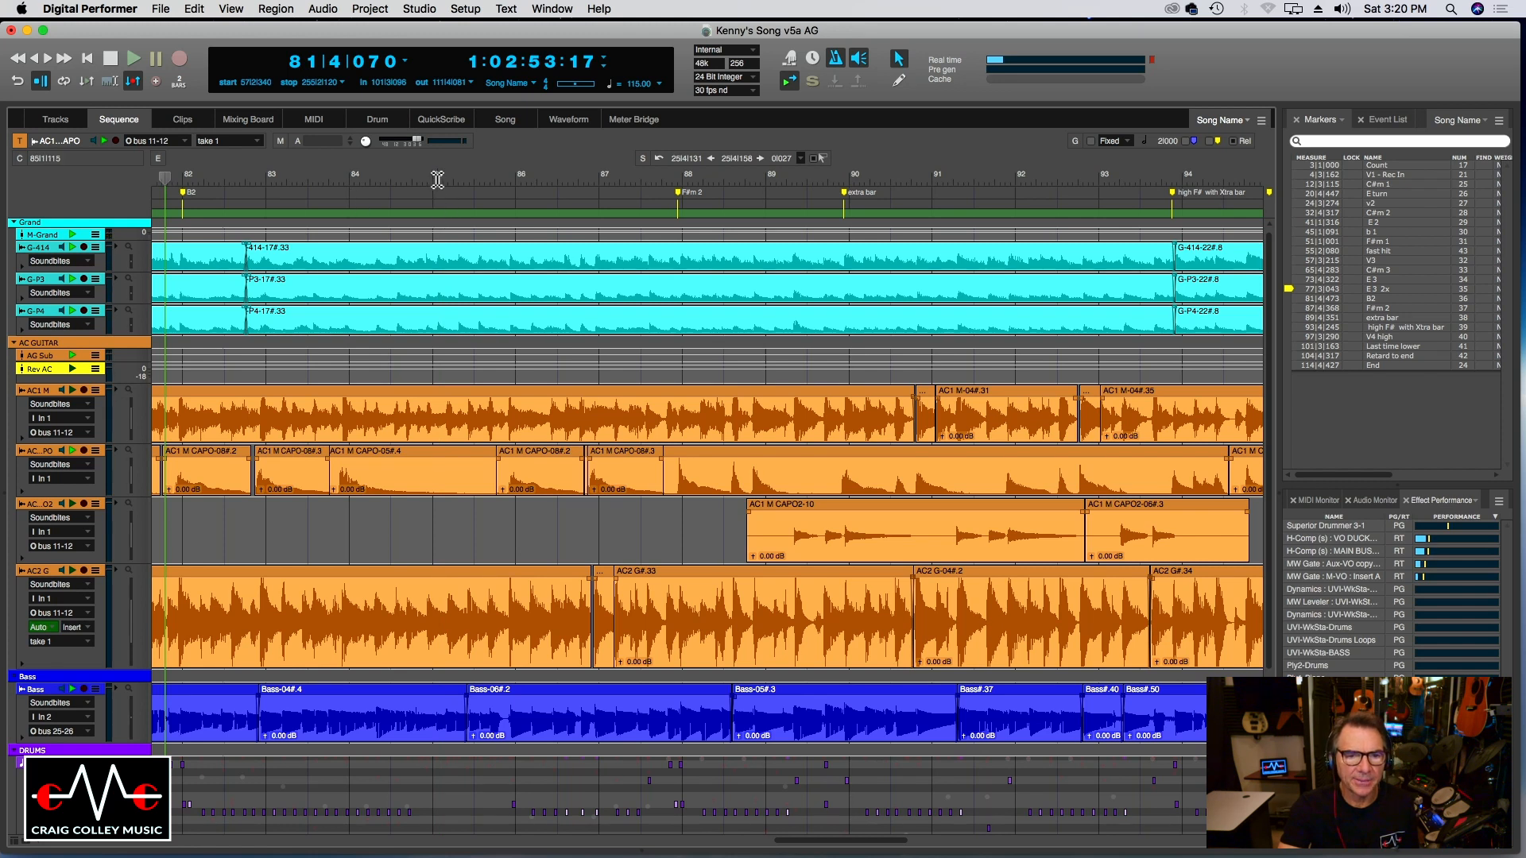
{"action": "left_click", "coordinate": [438, 179]}
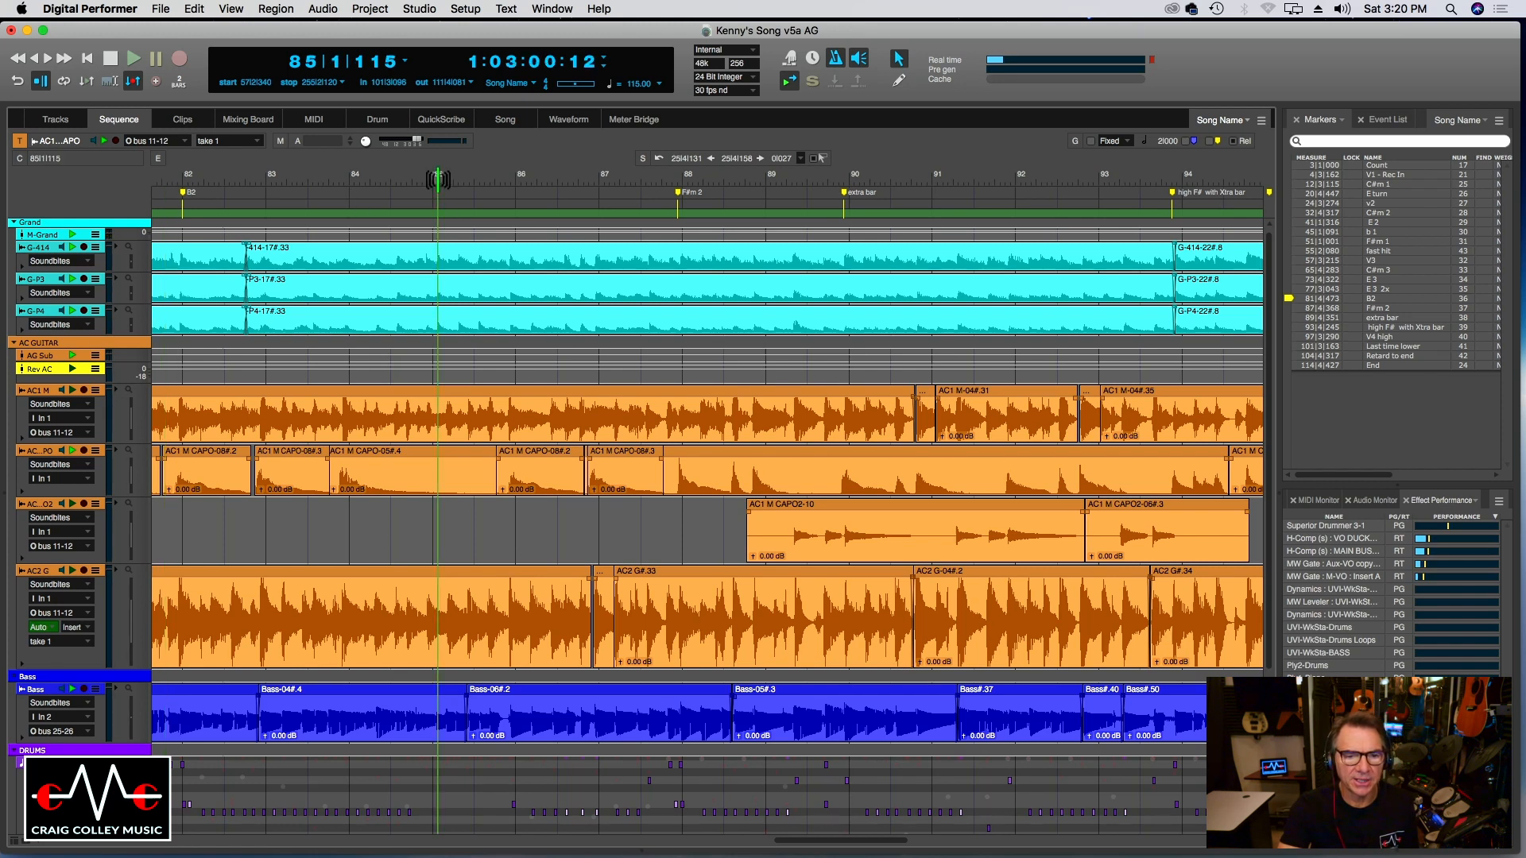
{"action": "left_click", "coordinate": [482, 180]}
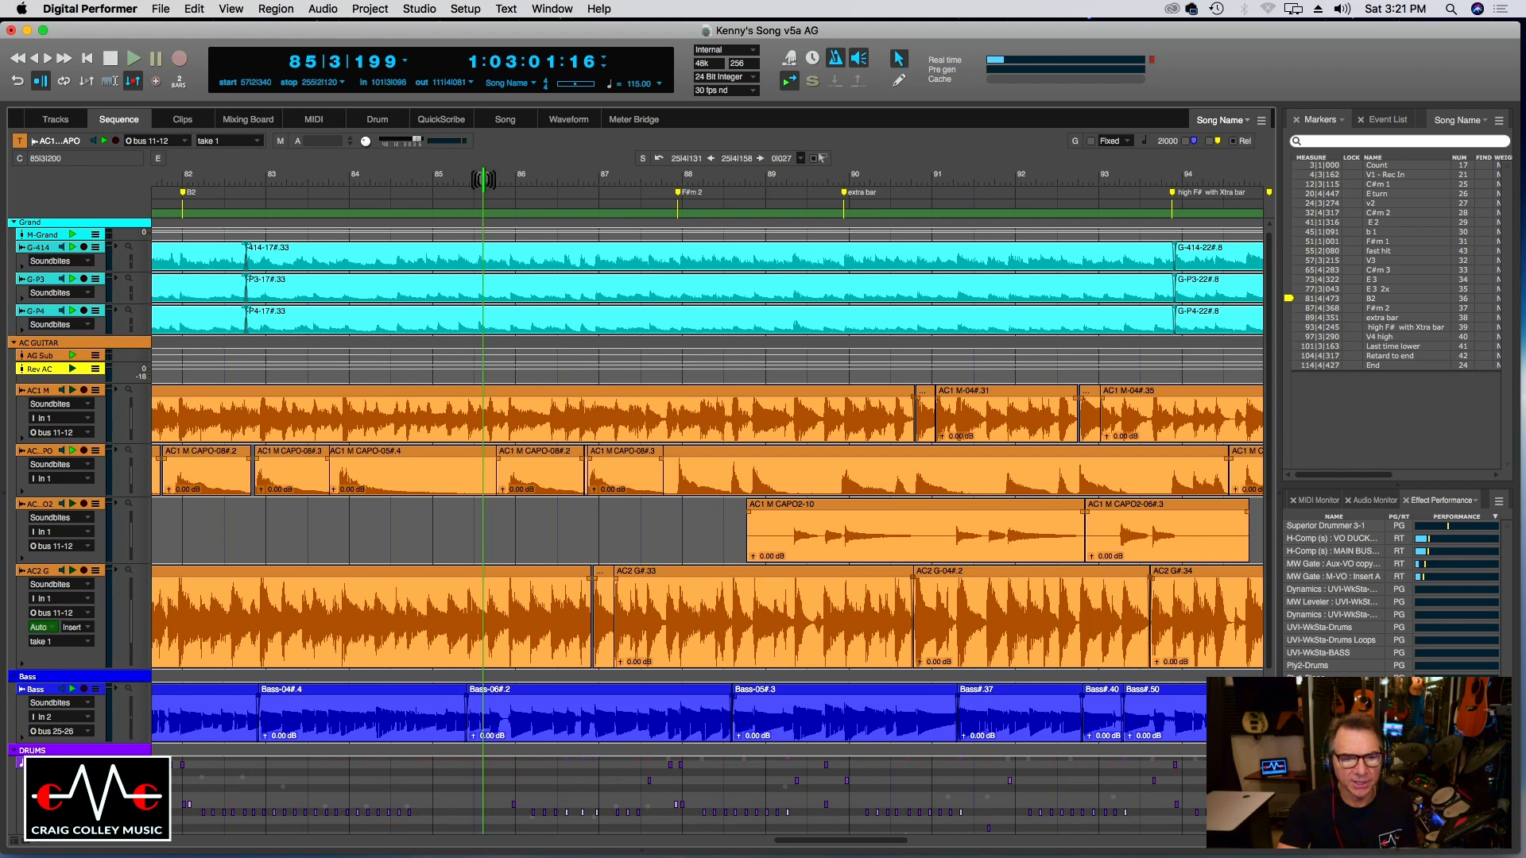
{"action": "key", "text": "space"}
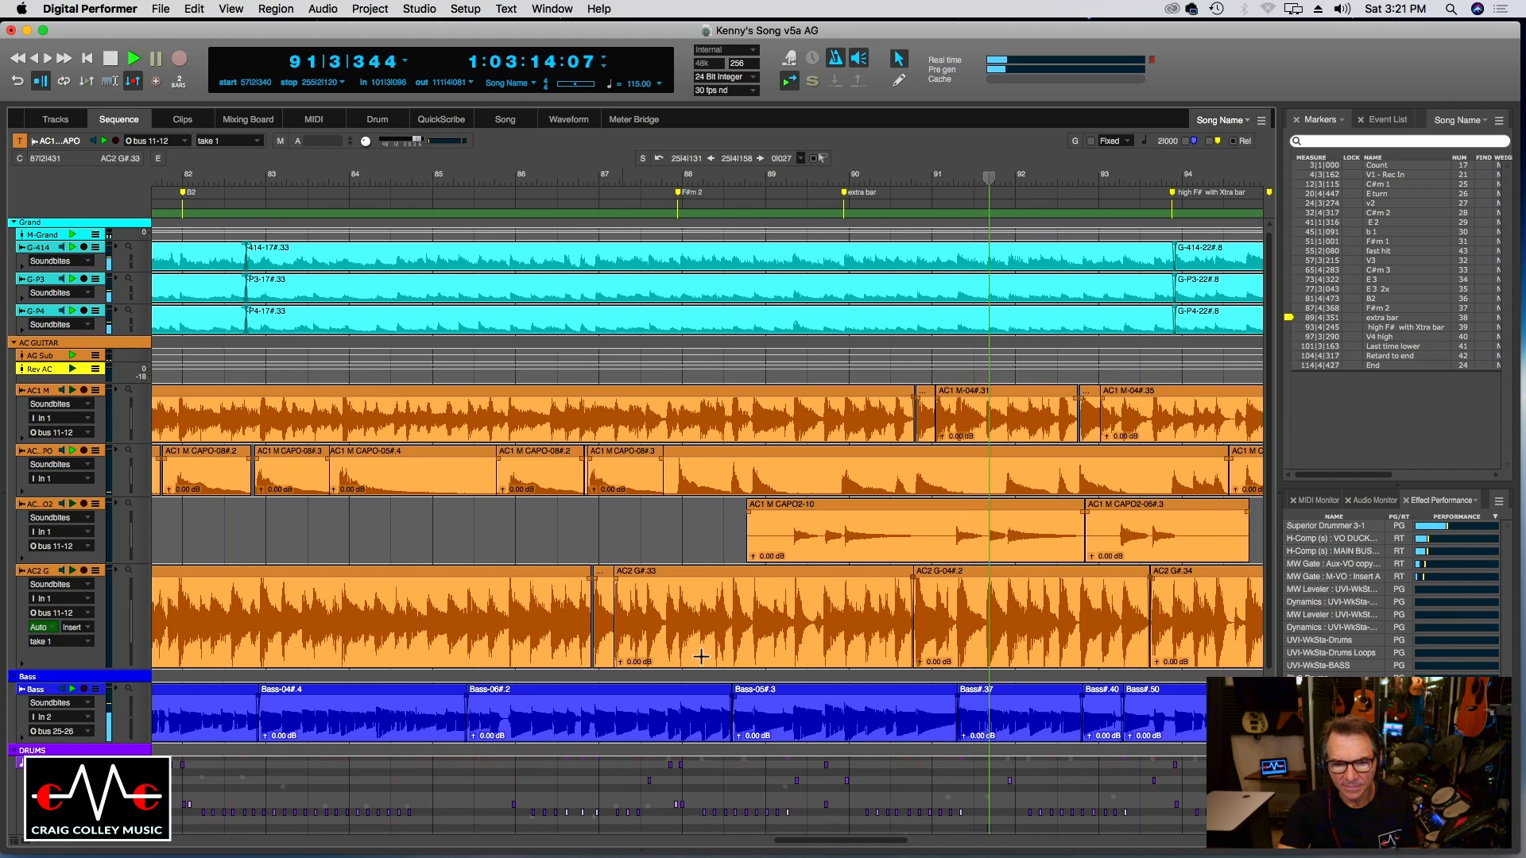
Play on past the extra bar marker and split the AC1 M CAPO soundbite at 92|4|036 and 93|4|176.
{"action": "left_click_drag", "start_coordinate": [831, 846], "coordinate": [869, 845]}
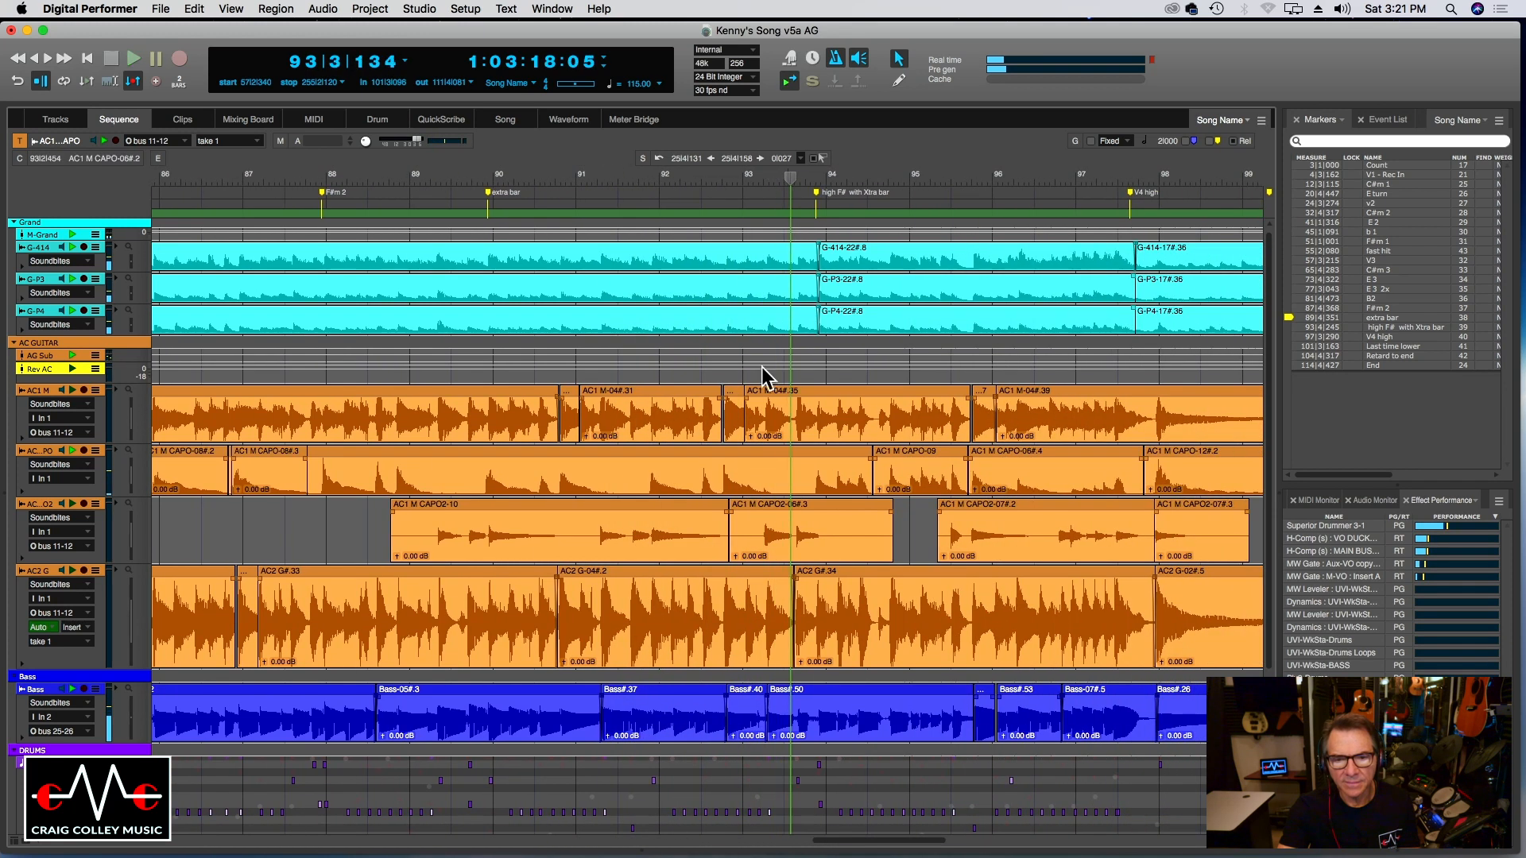
{"action": "left_click", "coordinate": [722, 182]}
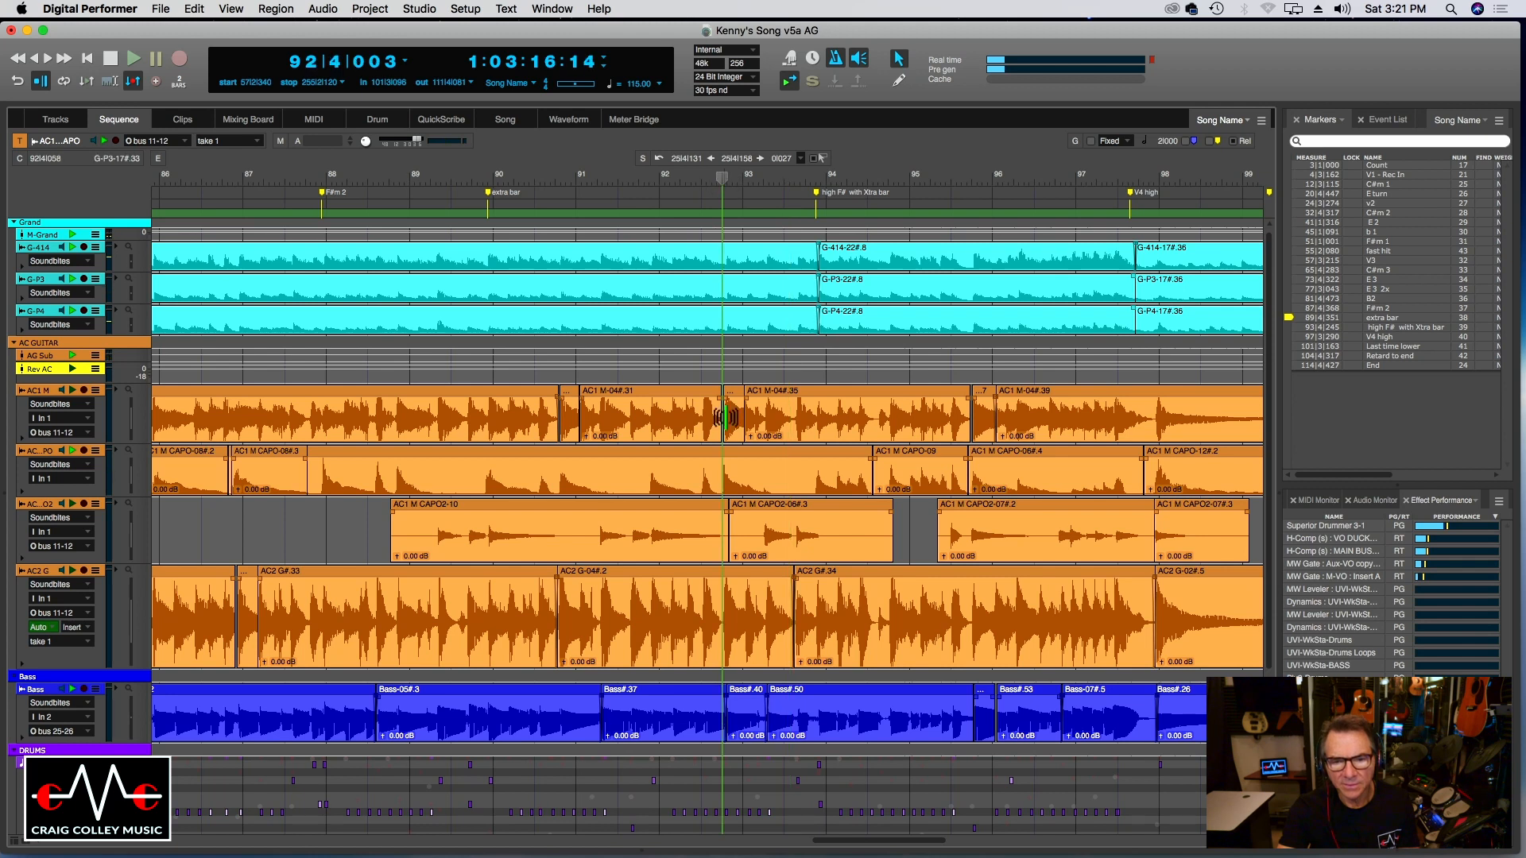
{"action": "scroll", "coordinate": [726, 481], "scroll_direction": "up", "scroll_amount": 3}
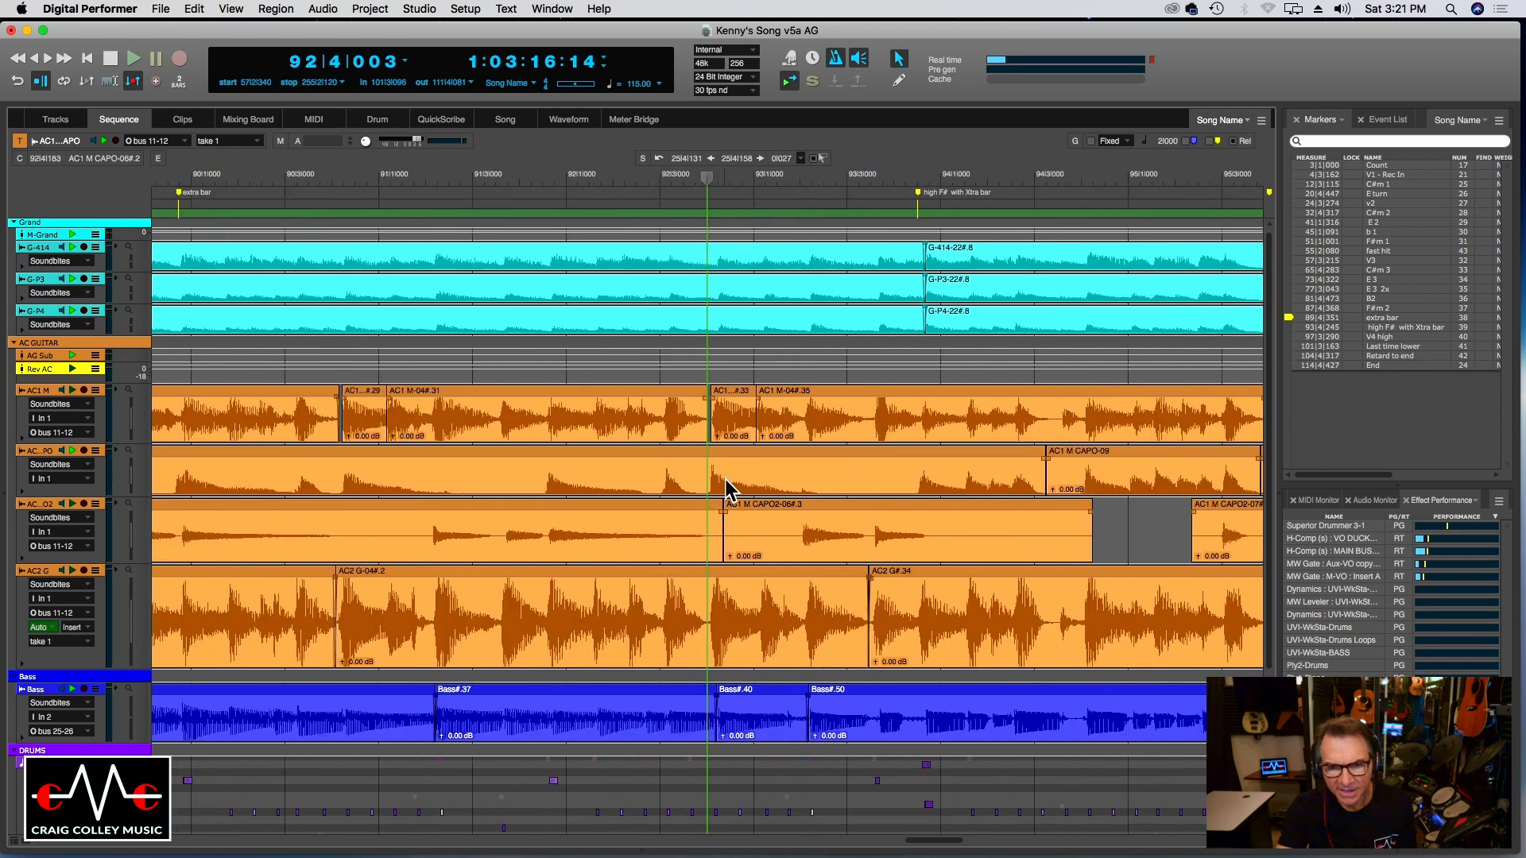
{"action": "left_click", "coordinate": [712, 483]}
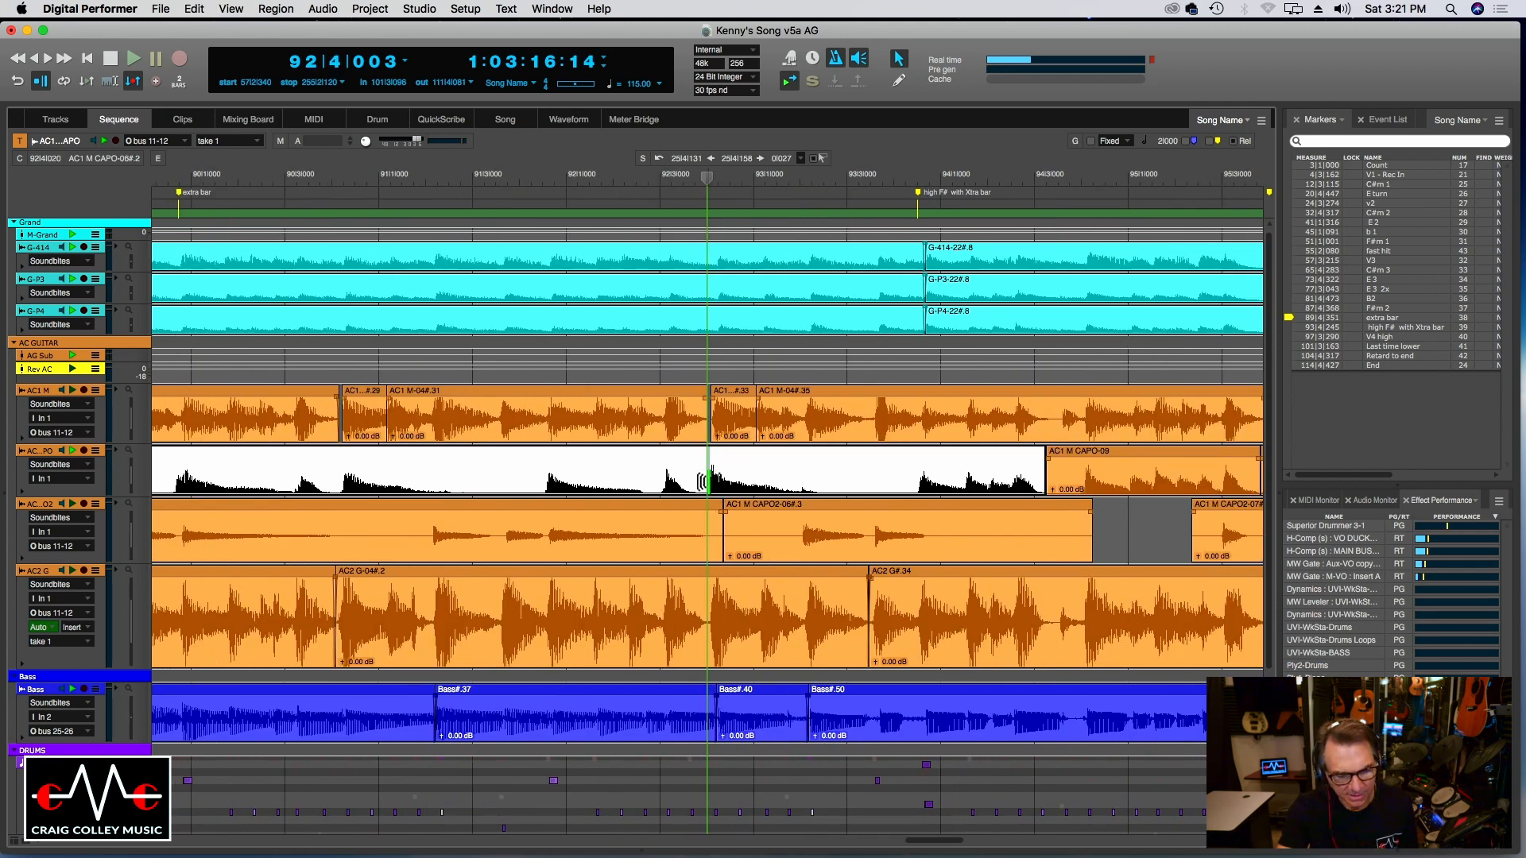
{"action": "key", "text": "super+y"}
{"action": "left_click", "coordinate": [910, 485]}
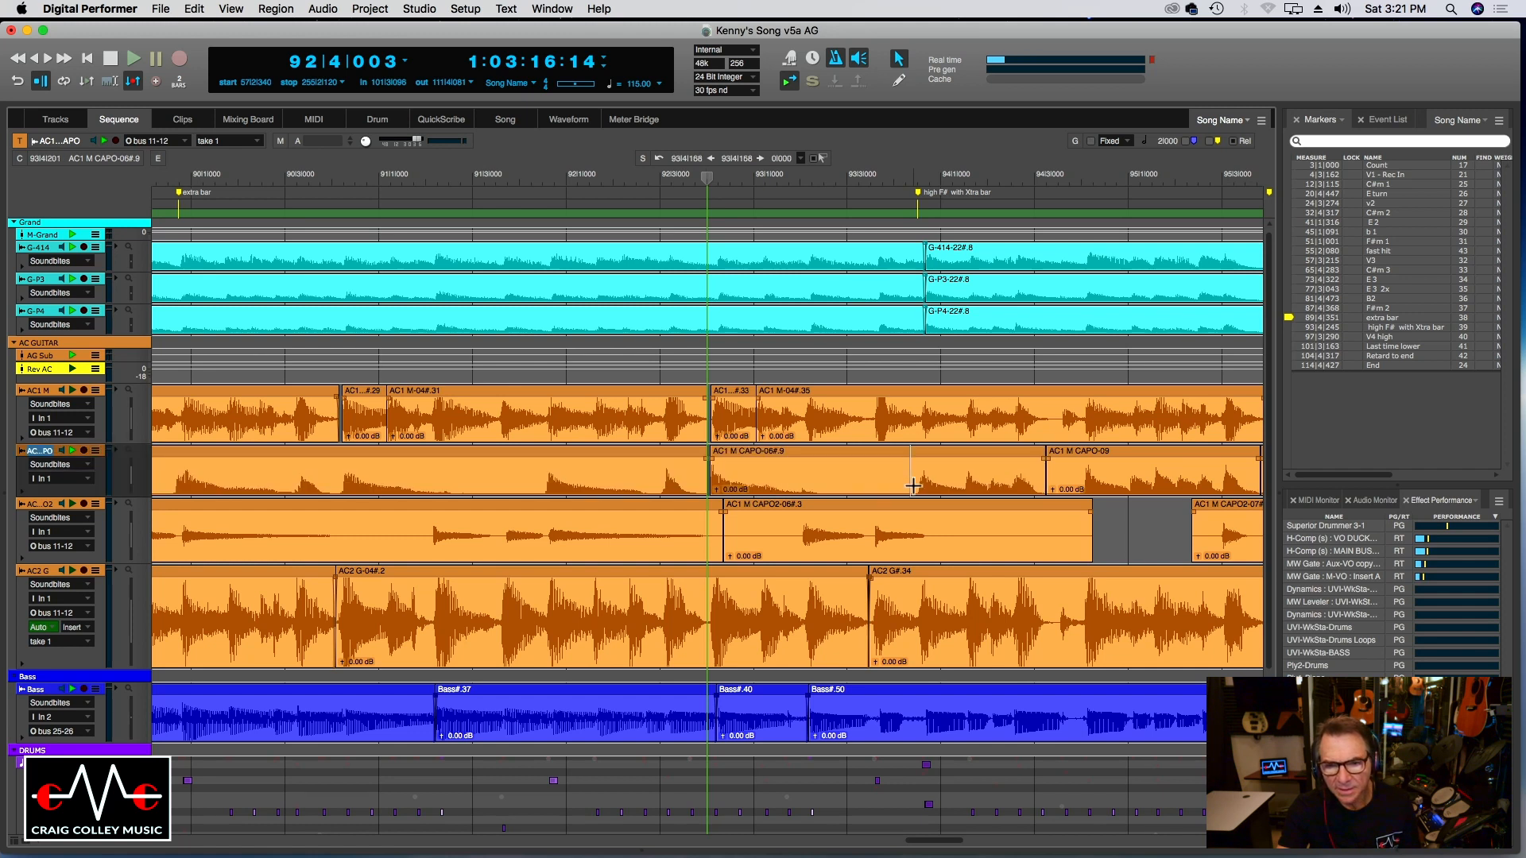
{"action": "key", "text": "super+y"}
Move the AC1 M CAPO piece between the two new splits later to 92|4|093 and check it by playback from 92|1|450.
{"action": "left_click", "coordinate": [755, 476]}
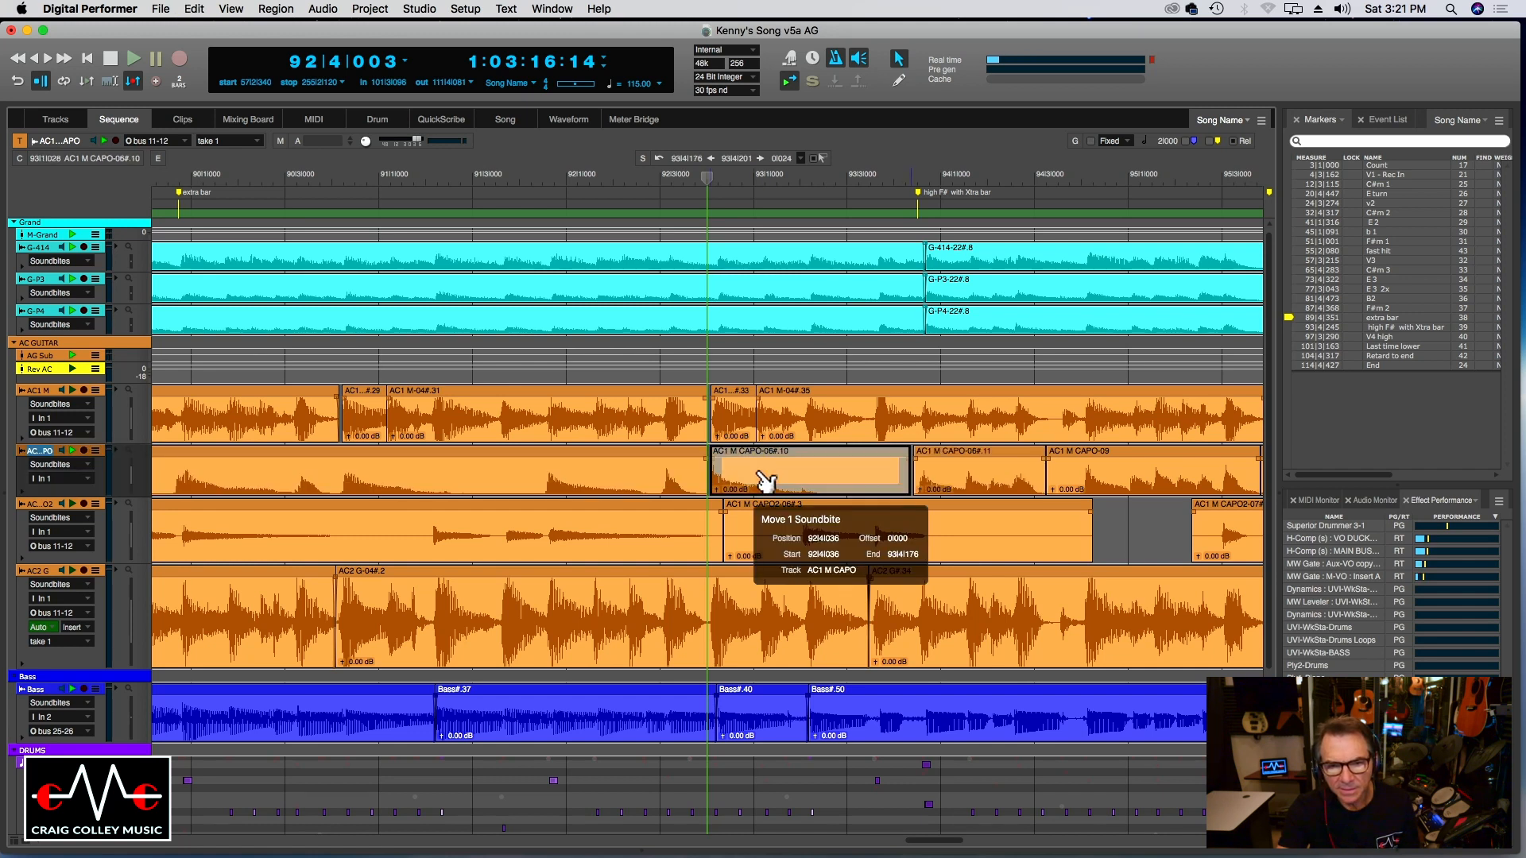
{"action": "key", "text": "space"}
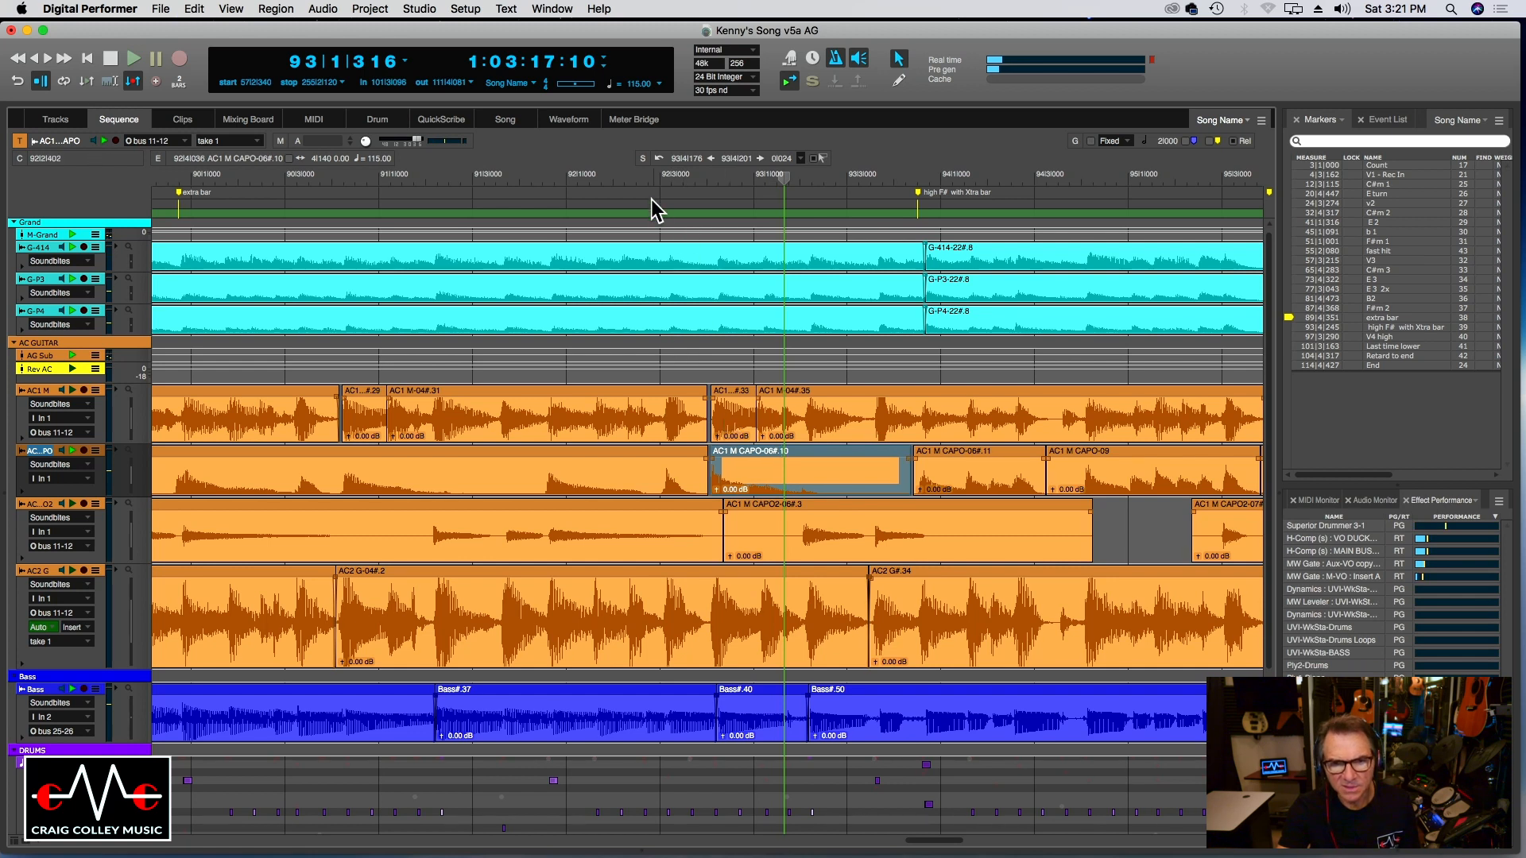
{"action": "left_click", "coordinate": [629, 180]}
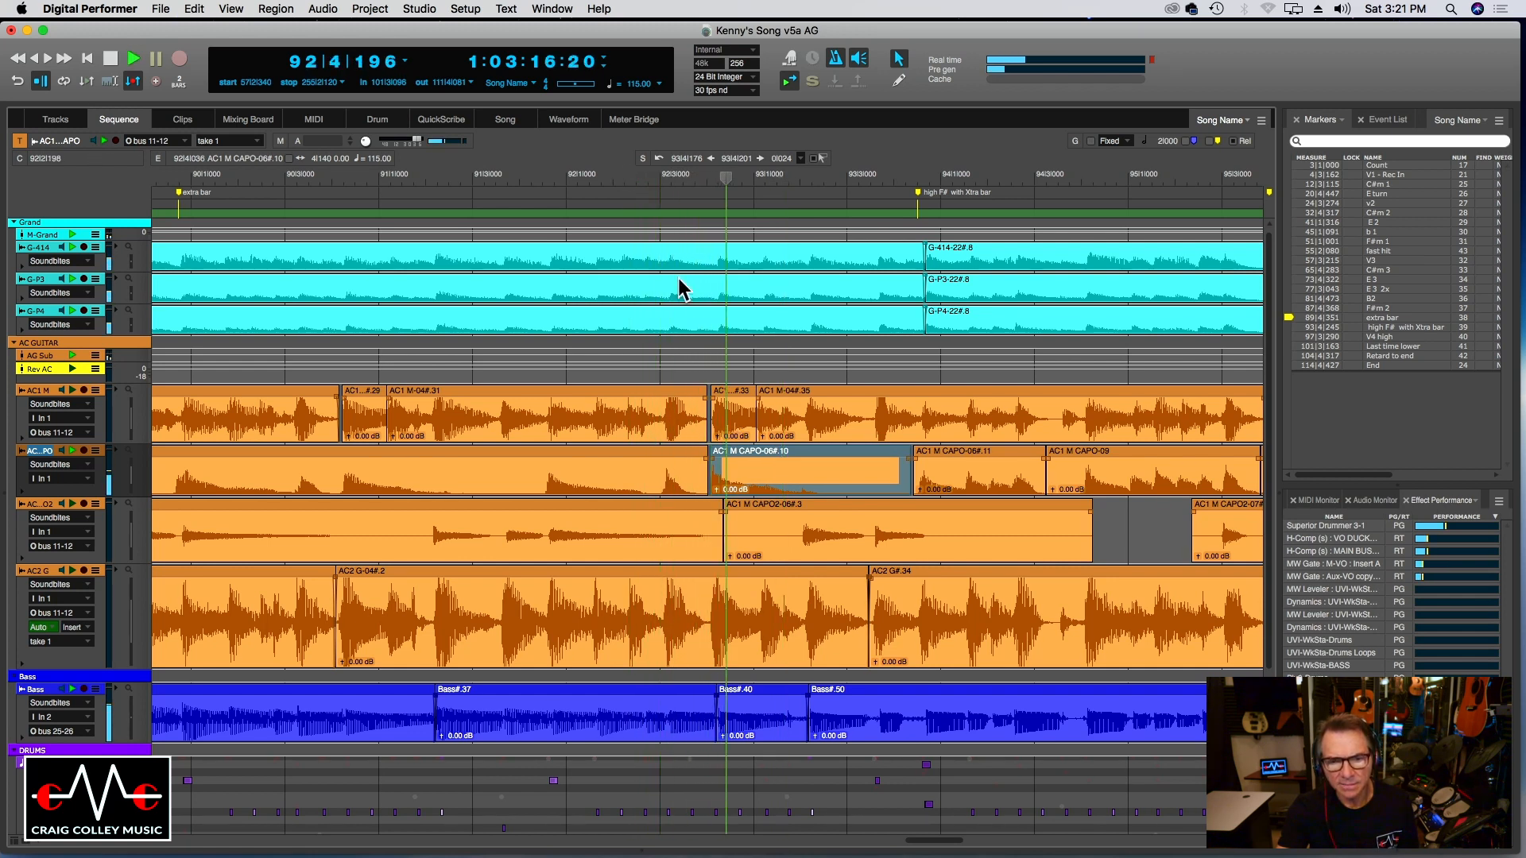
{"action": "key", "text": "super+z"}
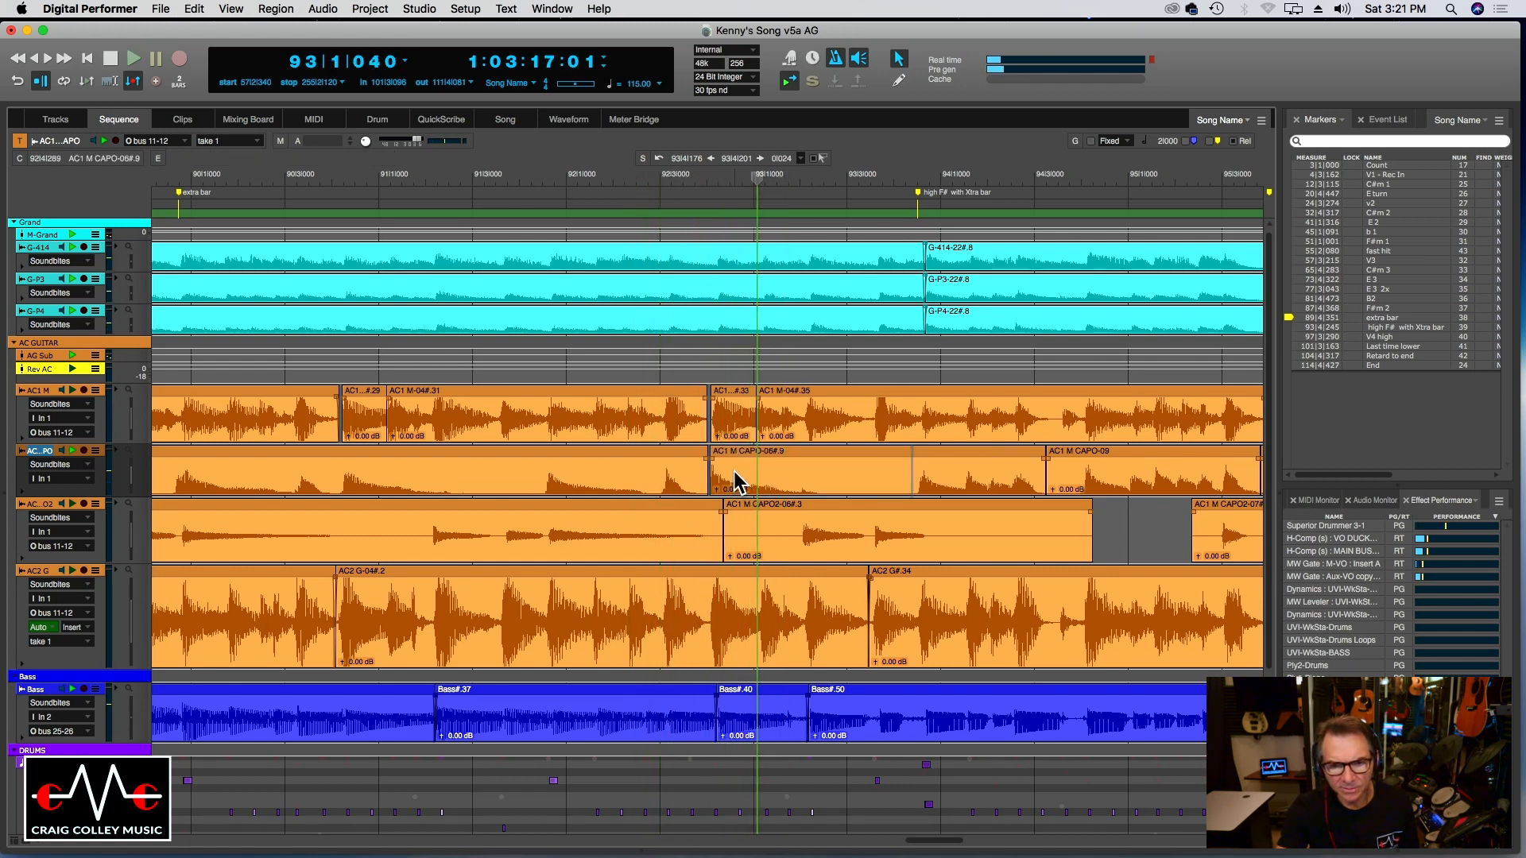
{"action": "key", "text": "super+shift+z"}
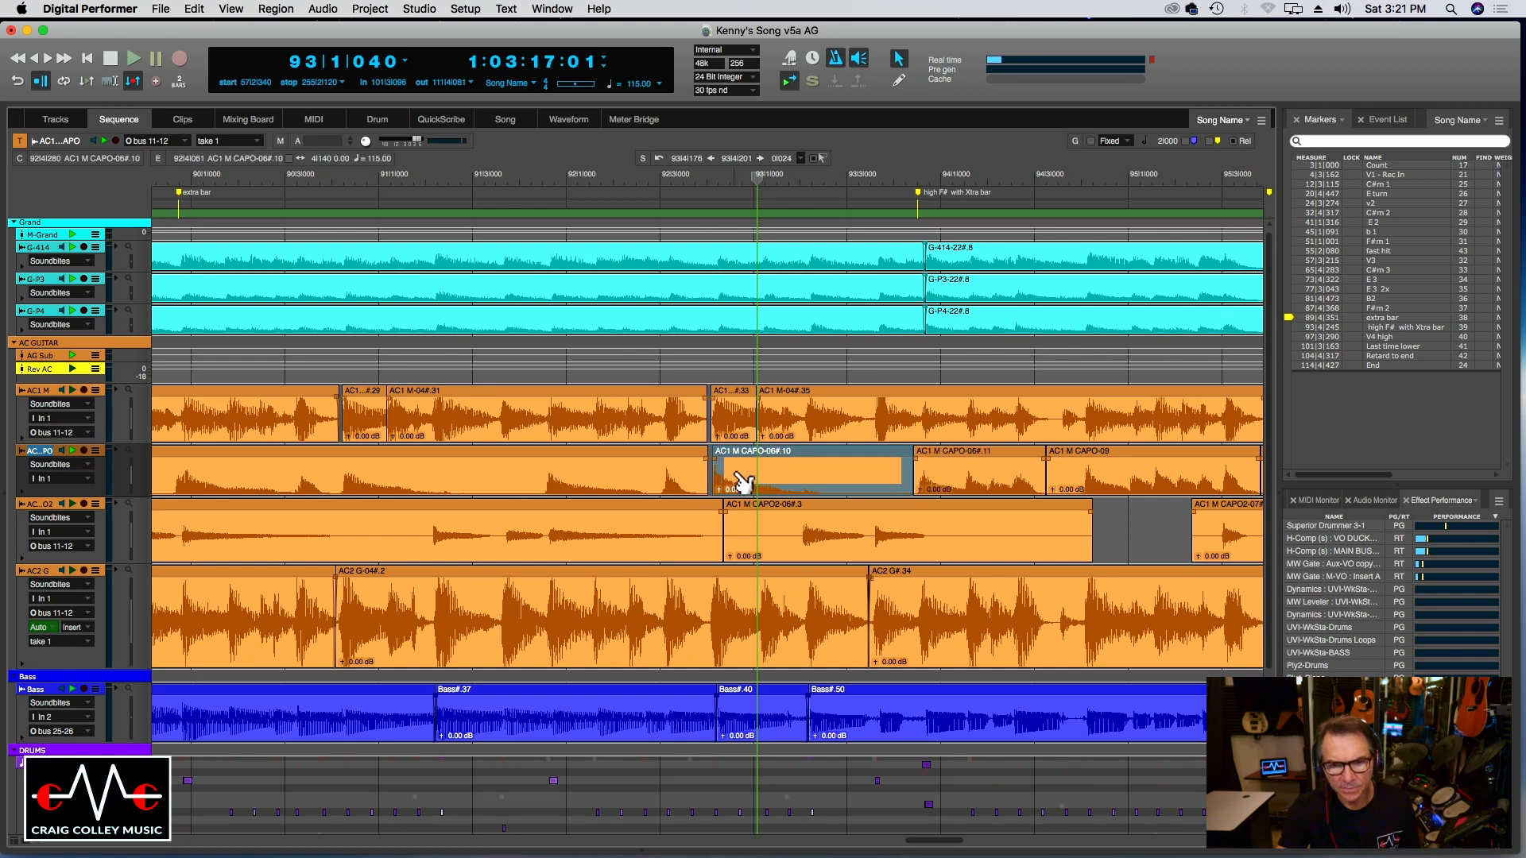
{"action": "left_click_drag", "start_coordinate": [746, 482], "coordinate": [749, 482]}
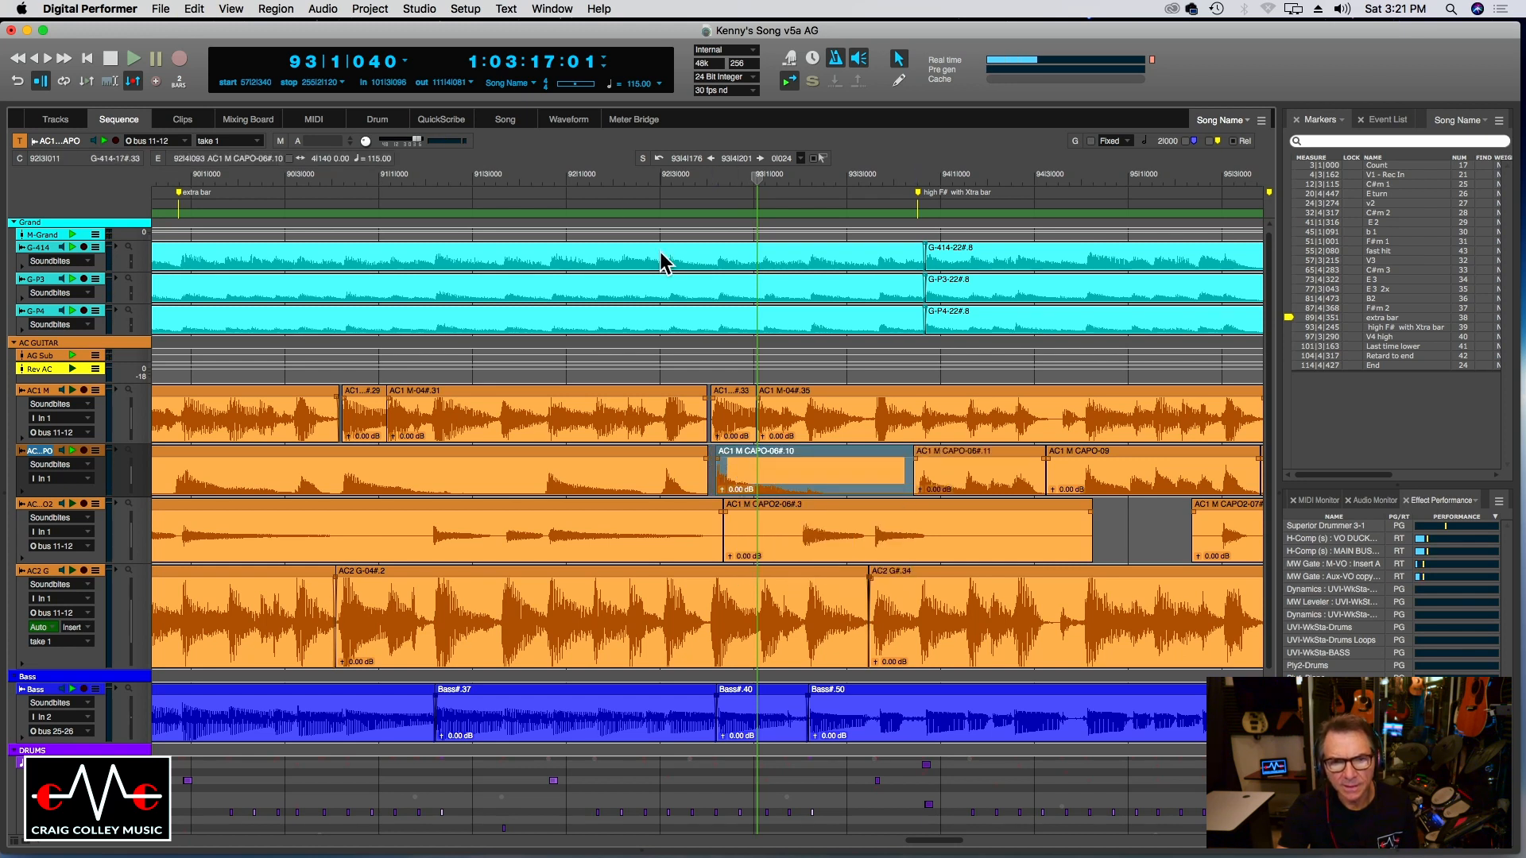
{"action": "left_click", "coordinate": [609, 180]}
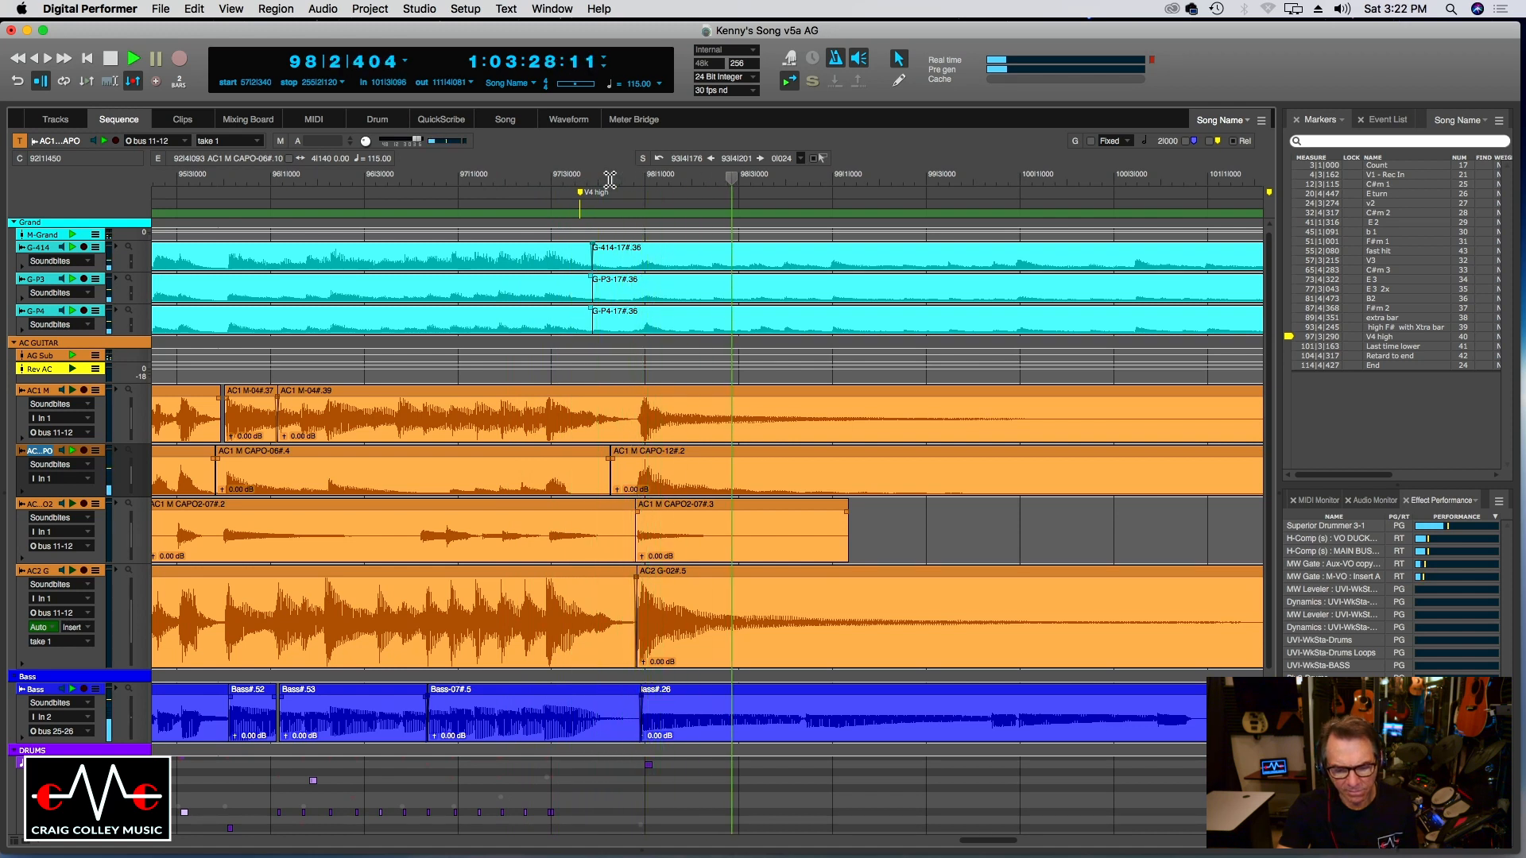
Check the ending of the song by playback from 101|3|325, just before Last time lower, and again from 106|1|326.
{"action": "key", "text": "super+bracketleft"}
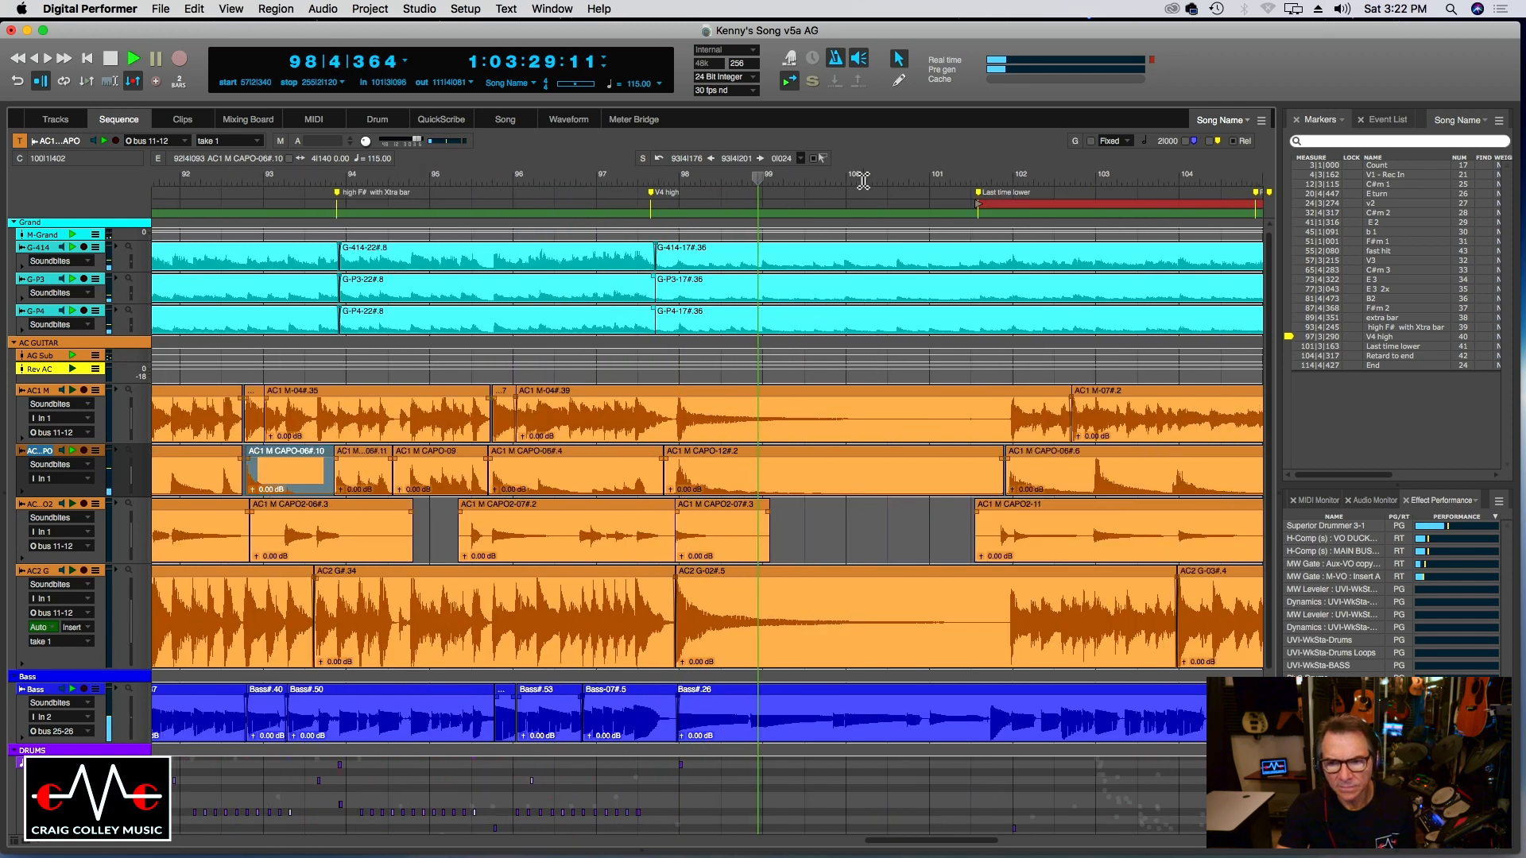
{"action": "left_click", "coordinate": [985, 179]}
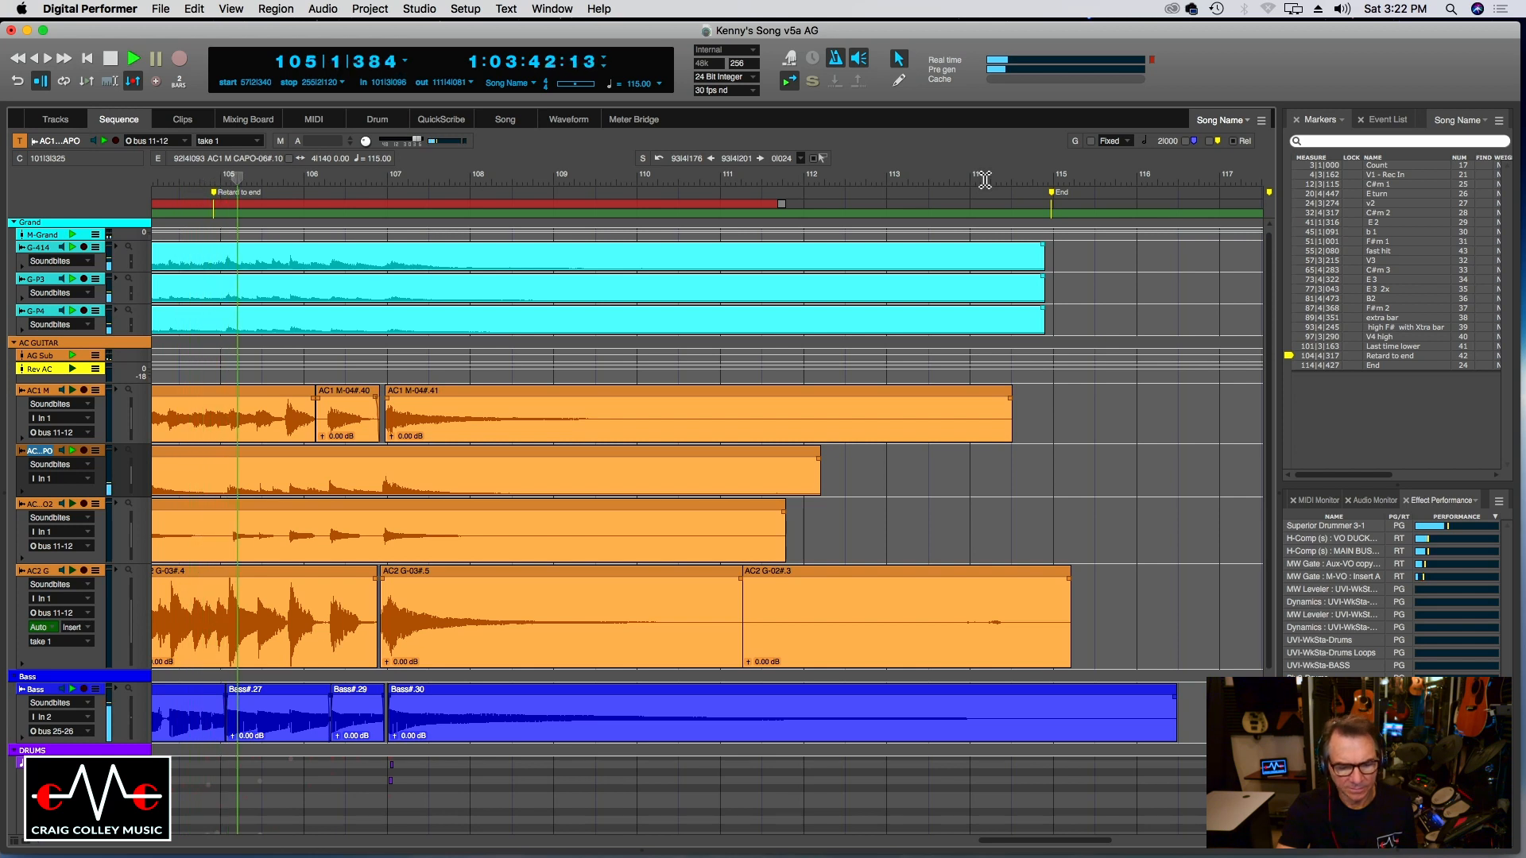
{"action": "key", "text": "super+bracketright"}
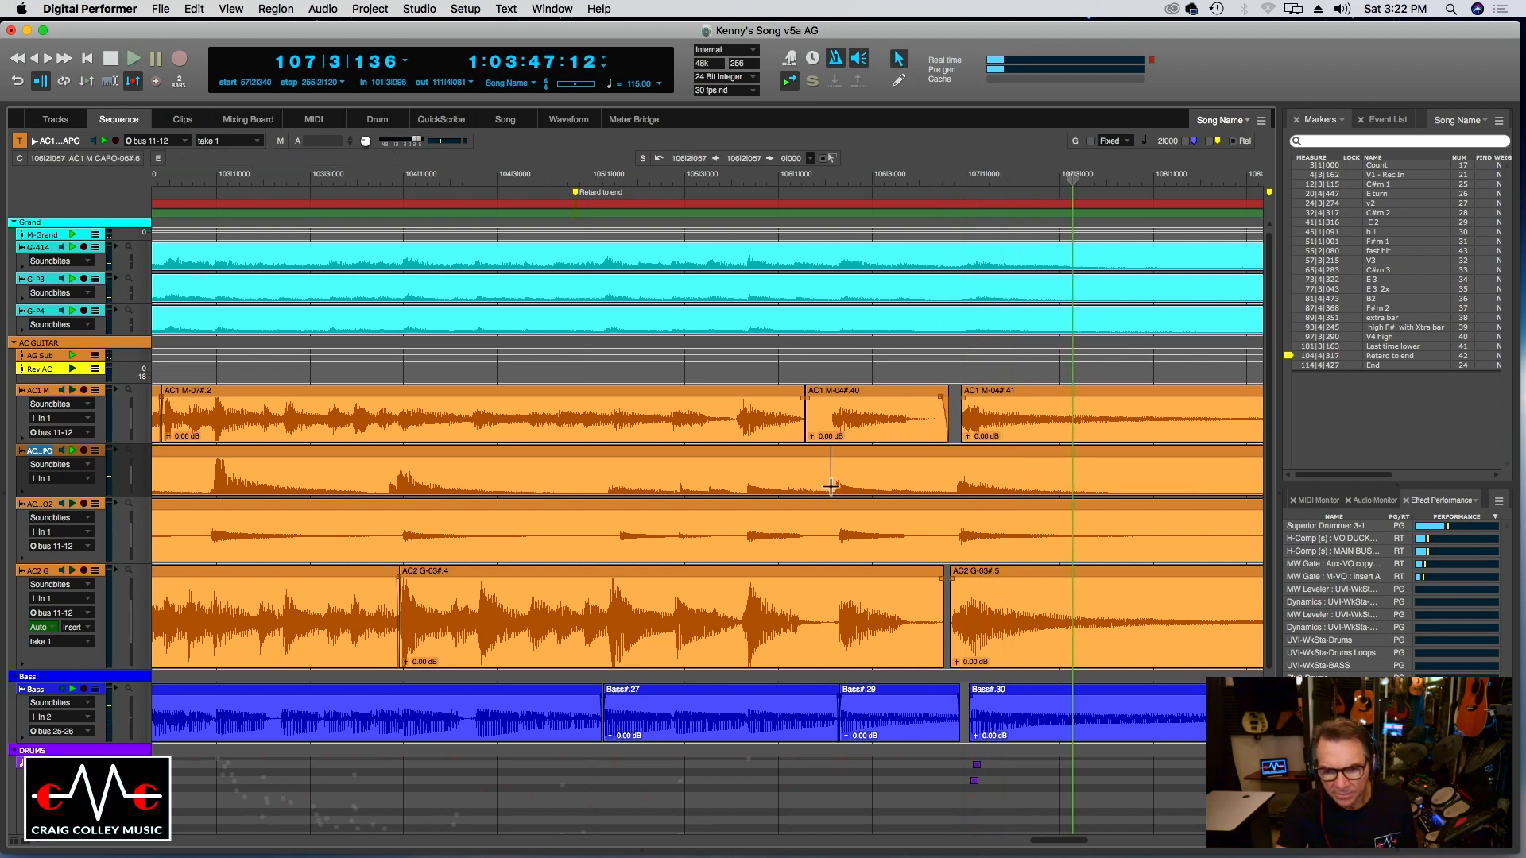
{"action": "left_click", "coordinate": [810, 182]}
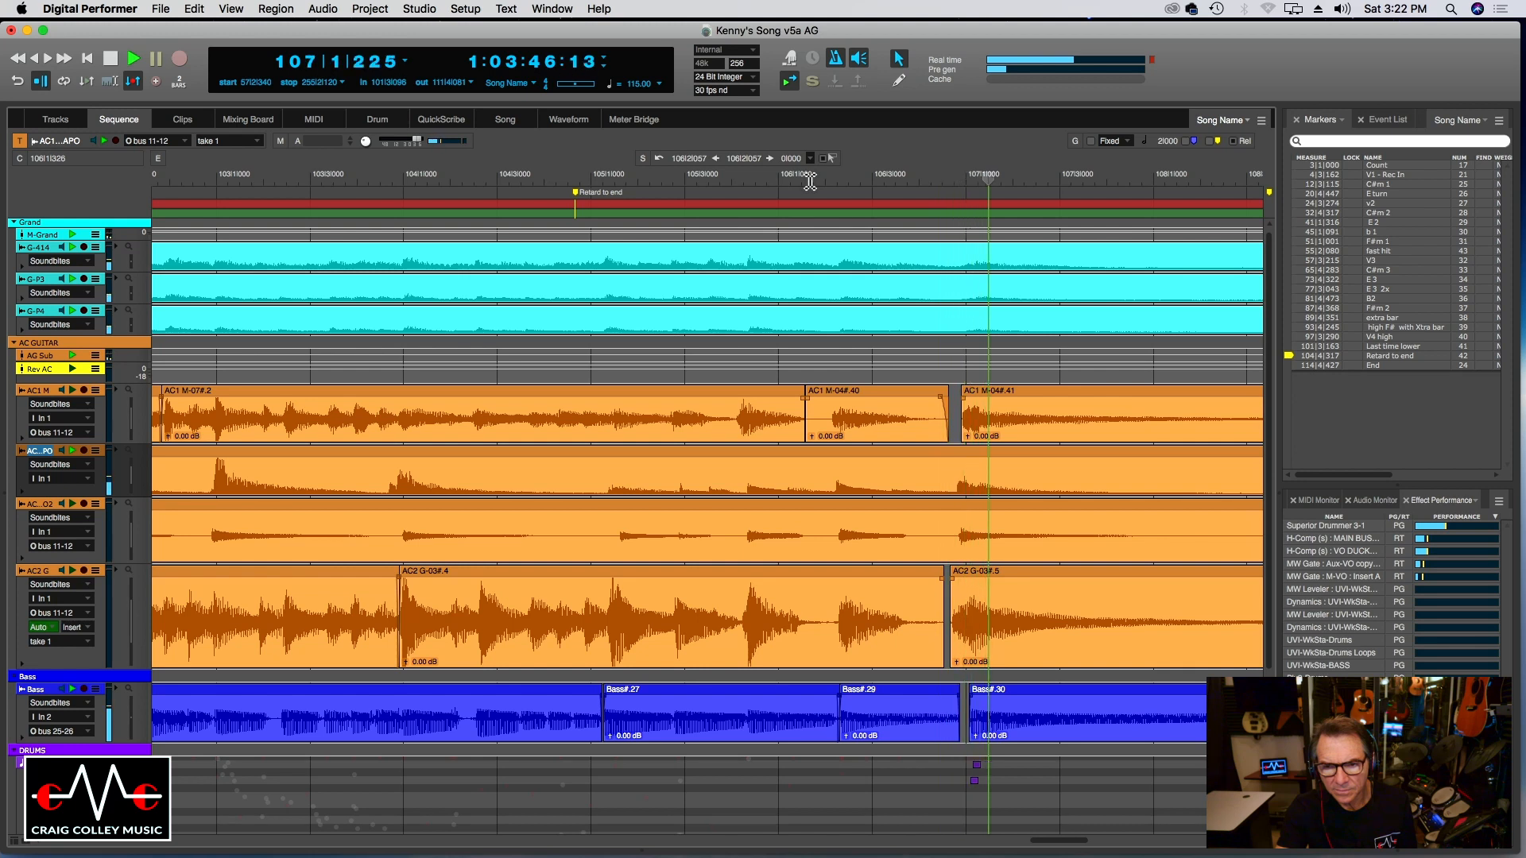
Split the AC1 M CAPO soundbite just before measure 107, move its last part later to 106|4|392, and check it by playback.
{"action": "left_click", "coordinate": [952, 489]}
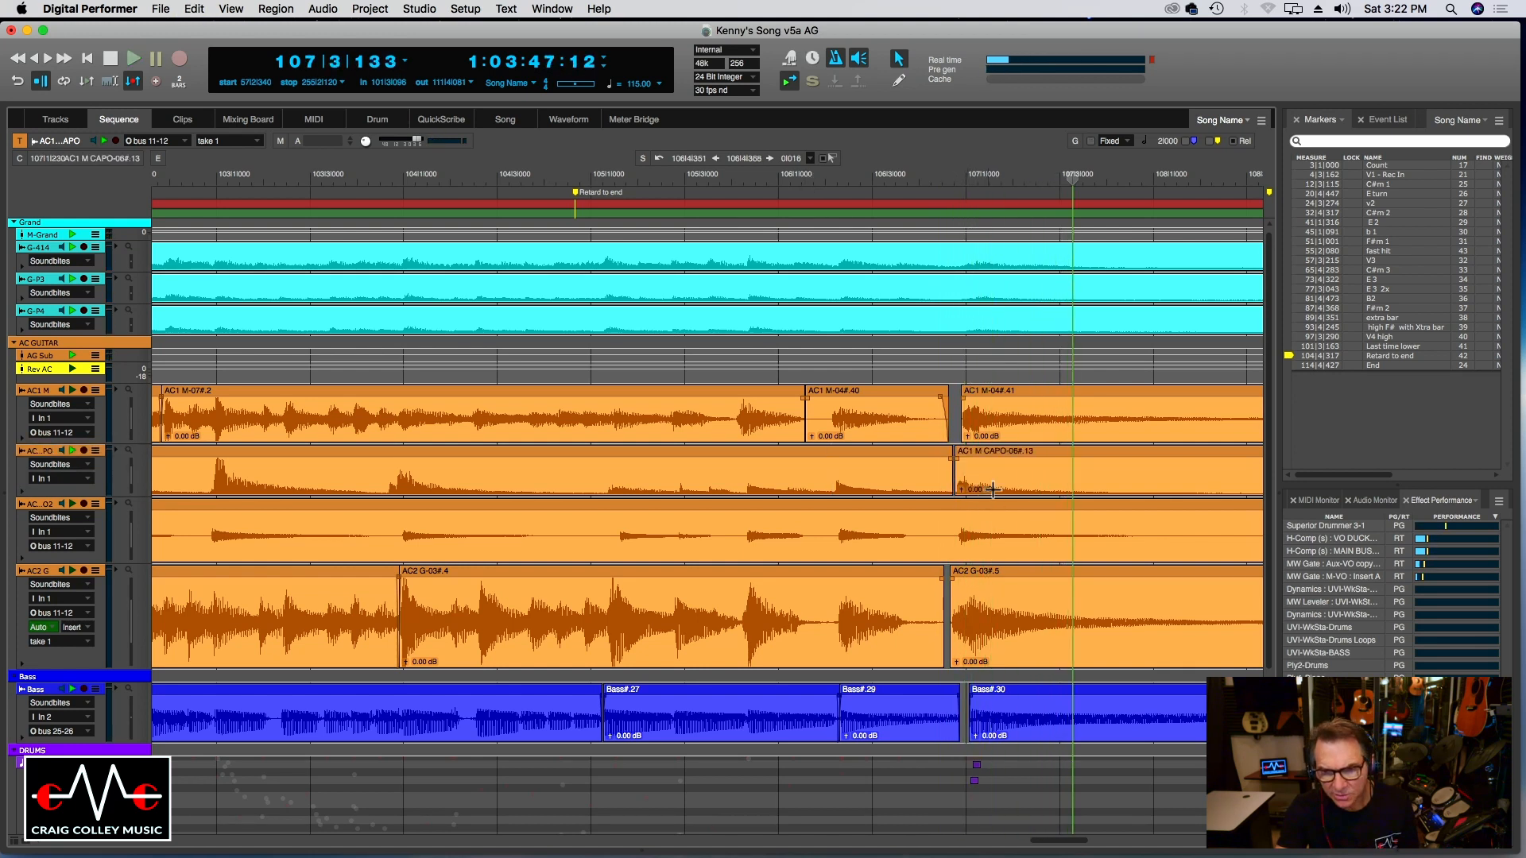
{"action": "left_click", "coordinate": [992, 489]}
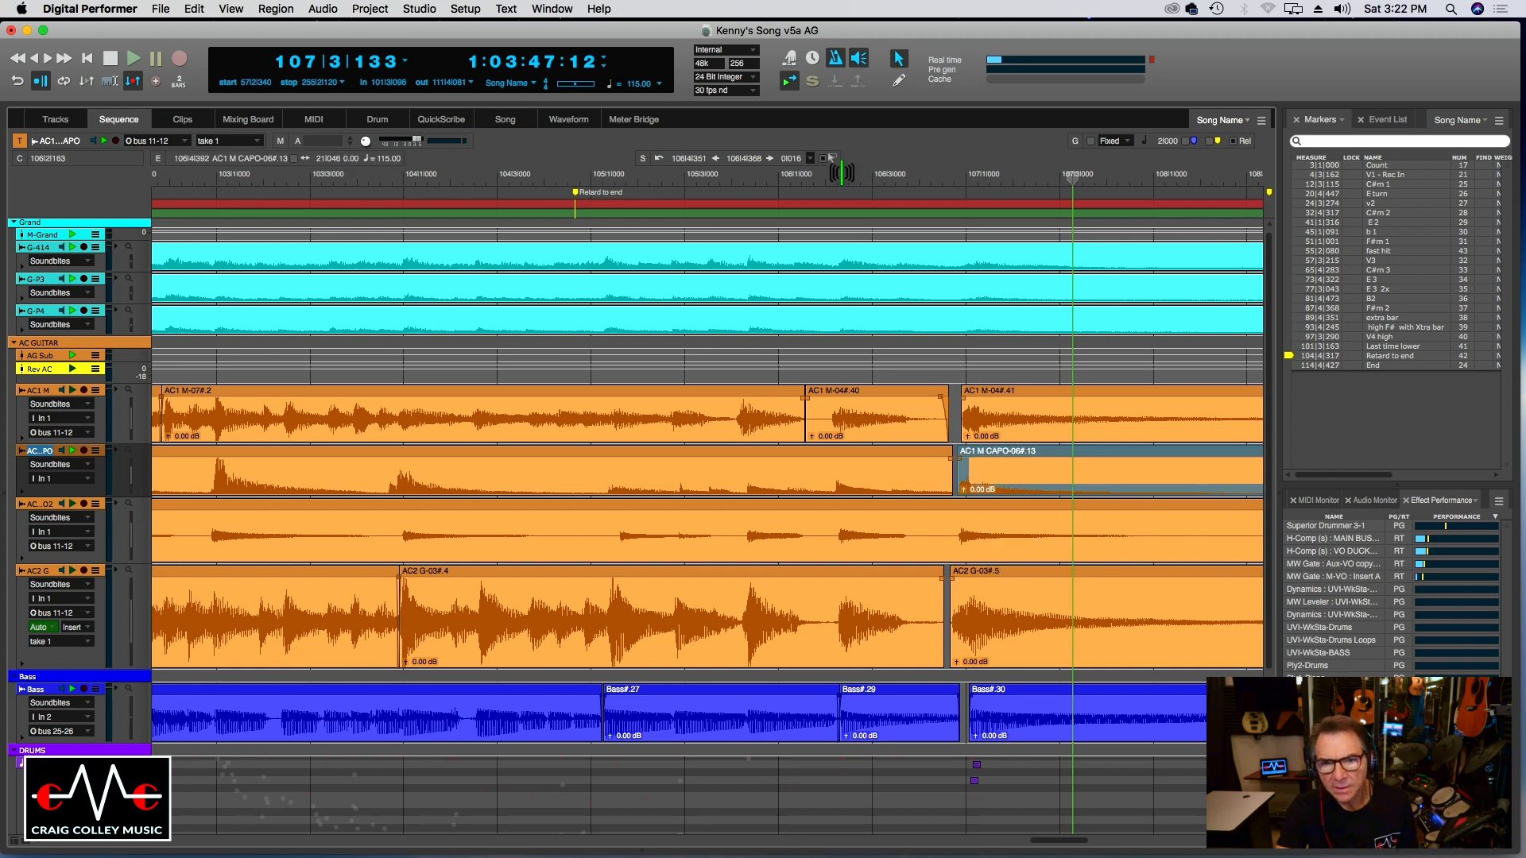
{"action": "key", "text": "space"}
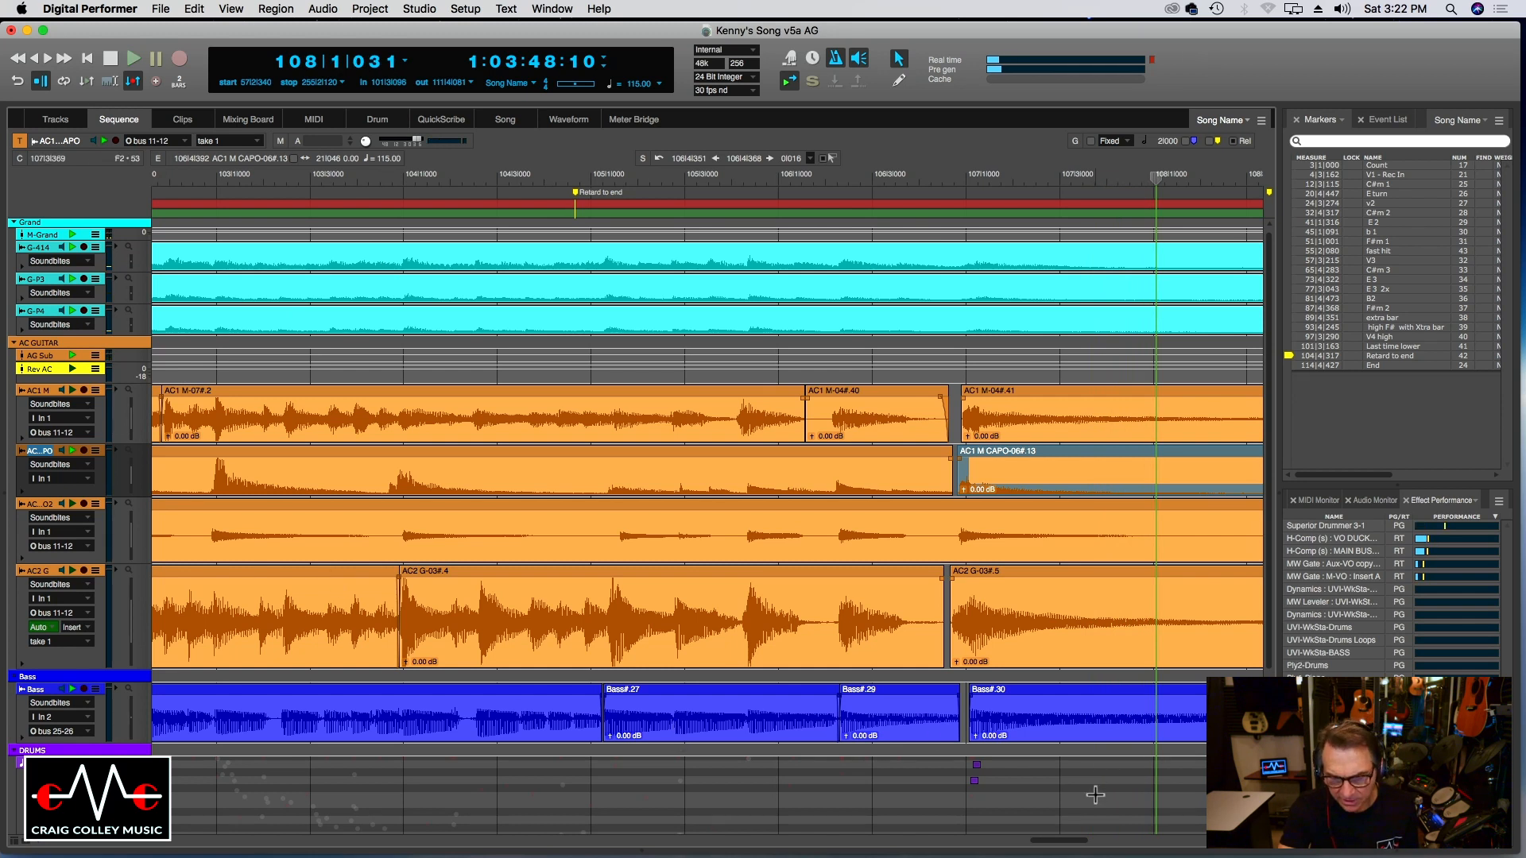
Return to the F#m 1 section and check the AC1 M CAPO2 part by soloed playback from just after the marker.
{"action": "key", "text": "super+bracketleft"}
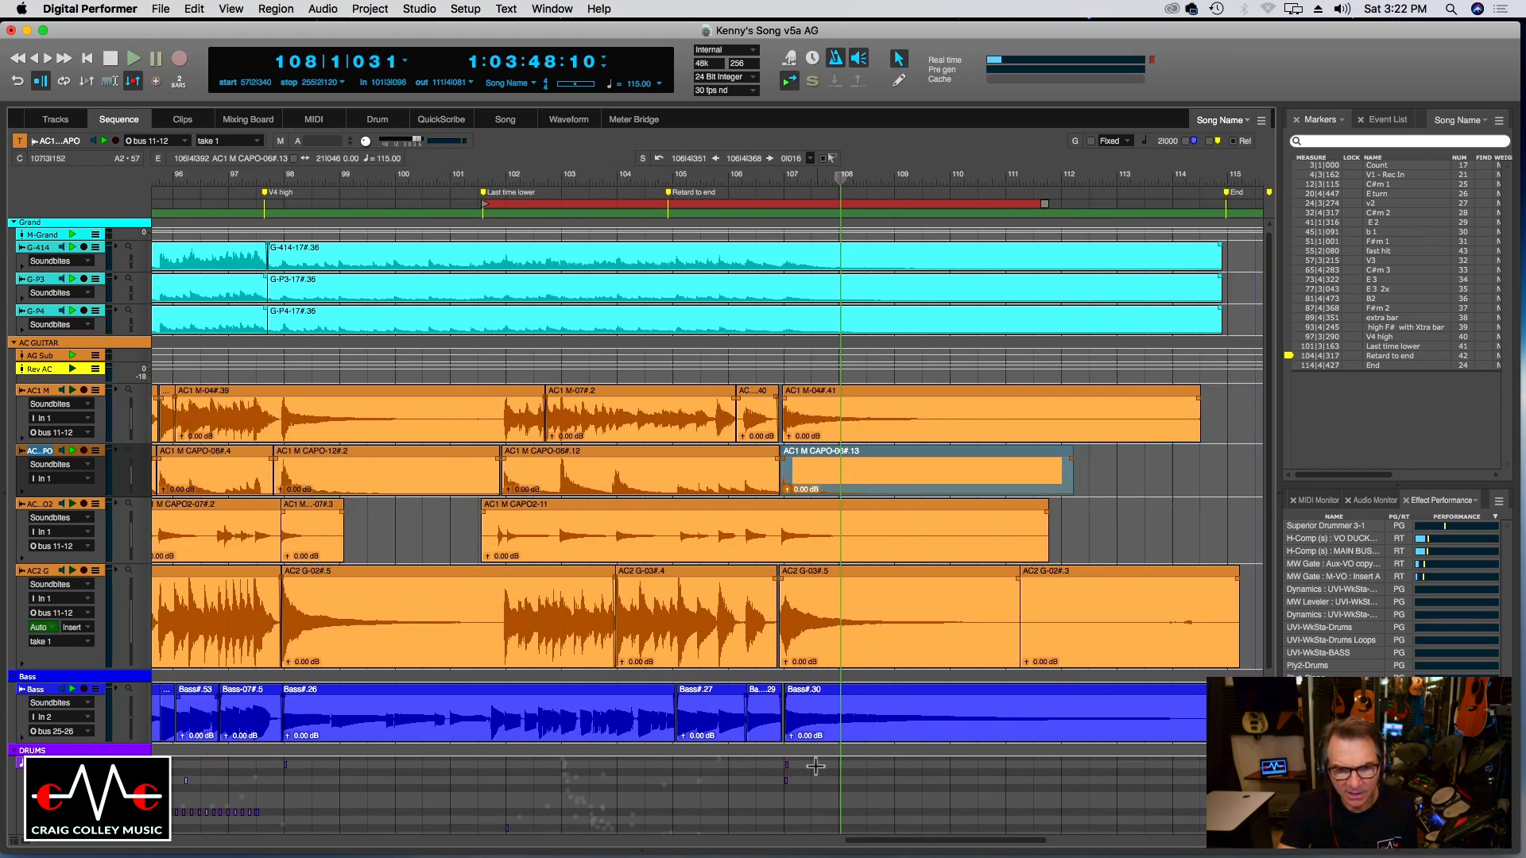
{"action": "left_click_drag", "start_coordinate": [901, 839], "coordinate": [429, 805]}
{"action": "scroll", "coordinate": [513, 736], "scroll_direction": "right", "scroll_amount": 2}
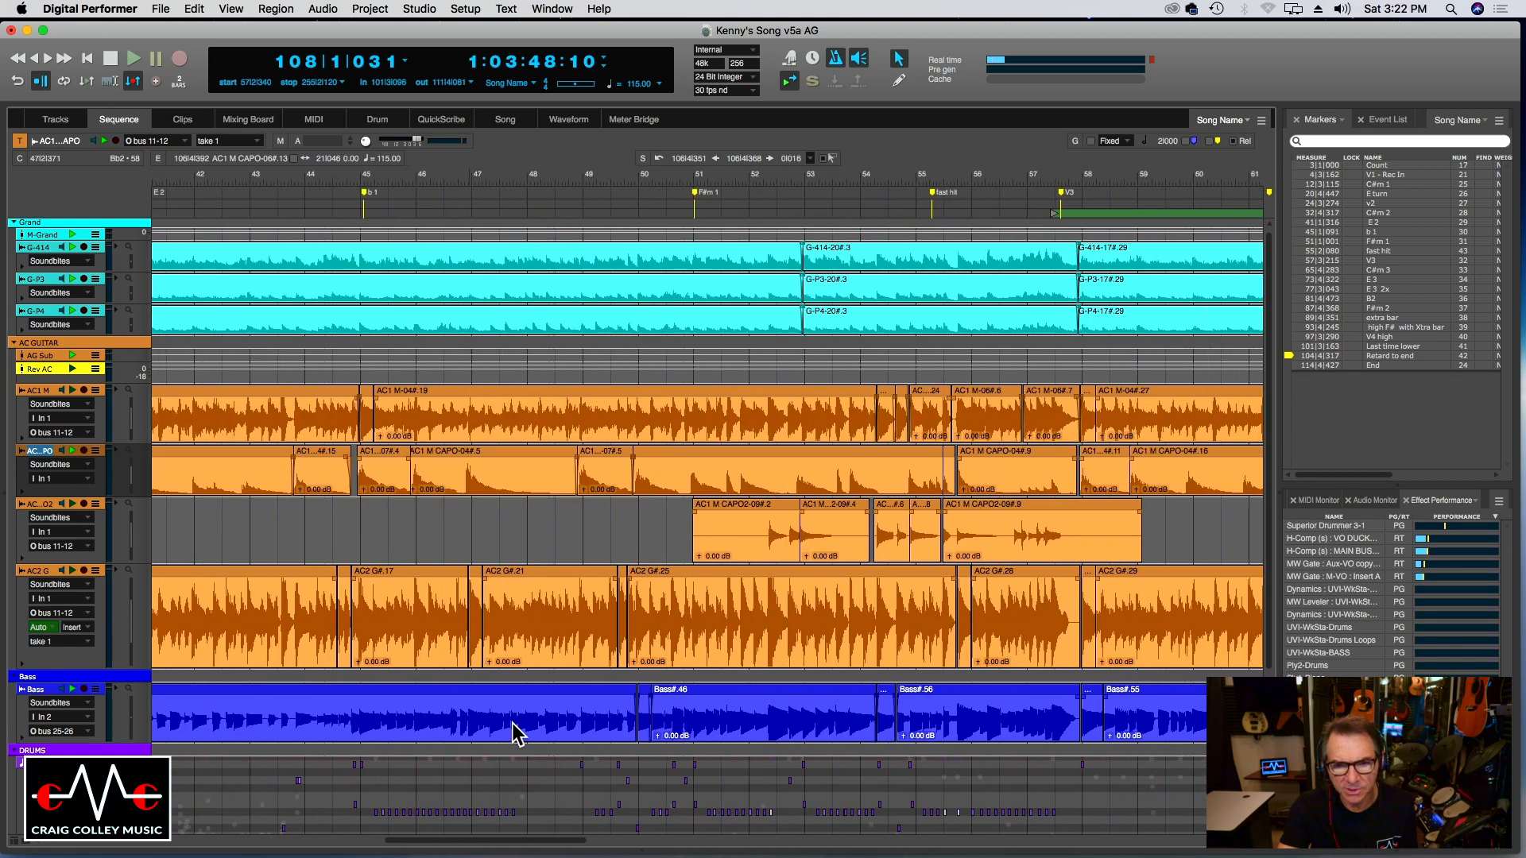
{"action": "left_click", "coordinate": [762, 183]}
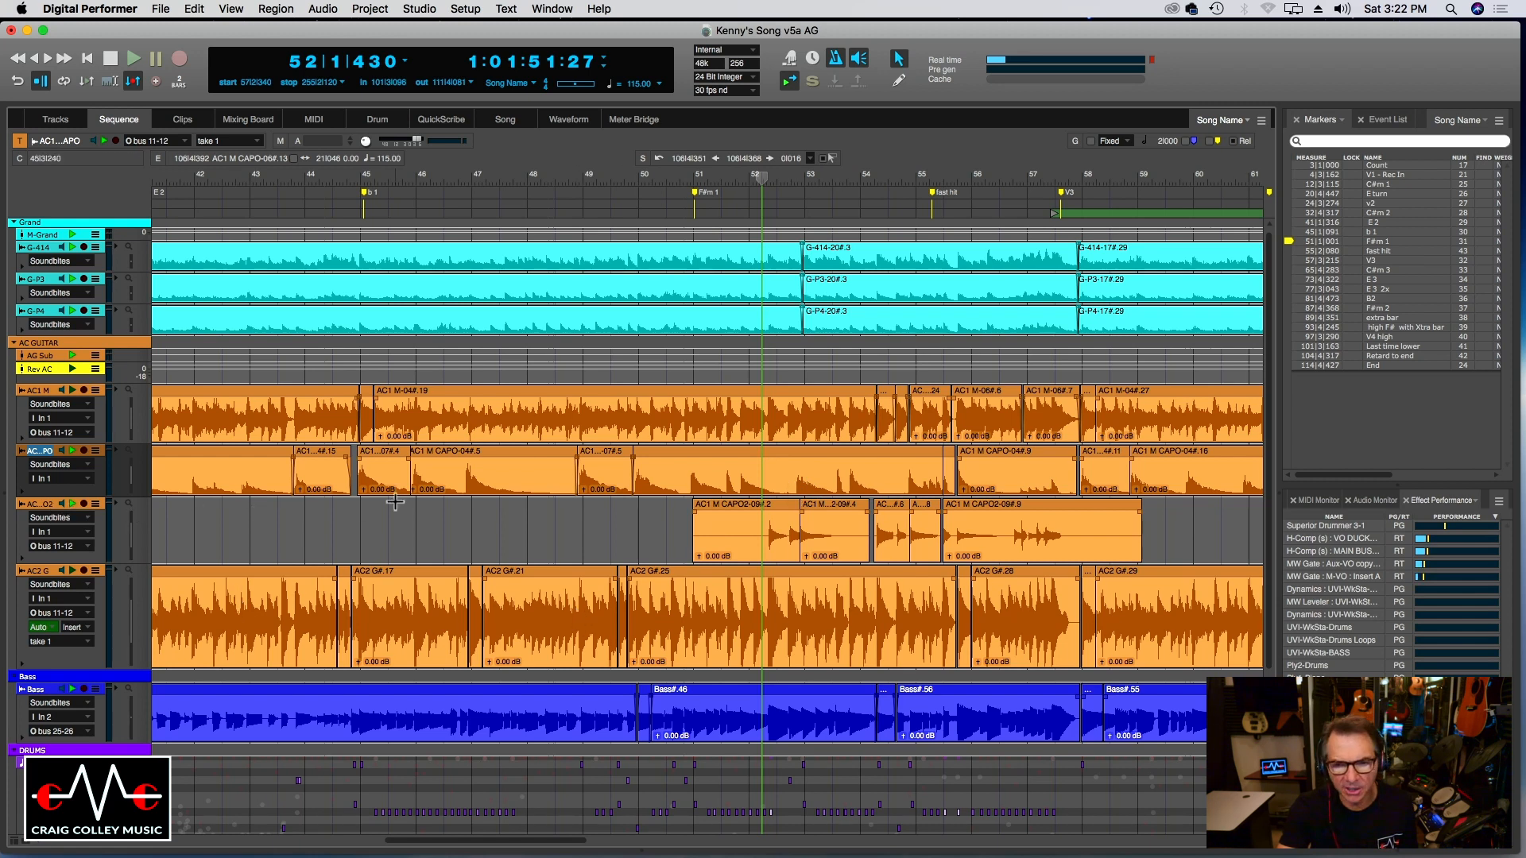
{"action": "key", "text": "space"}
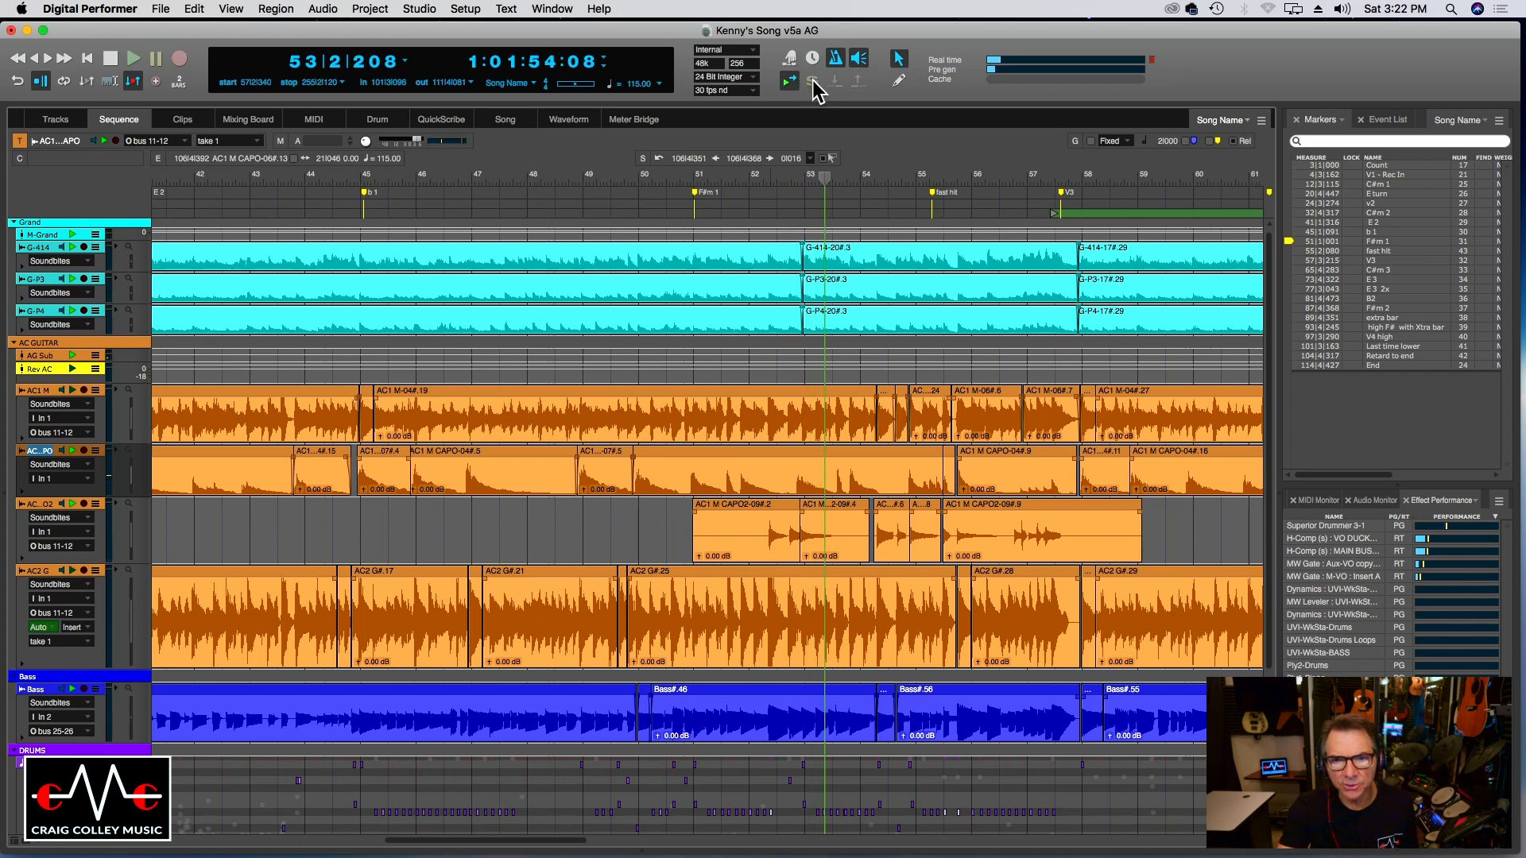
{"action": "left_click", "coordinate": [749, 182]}
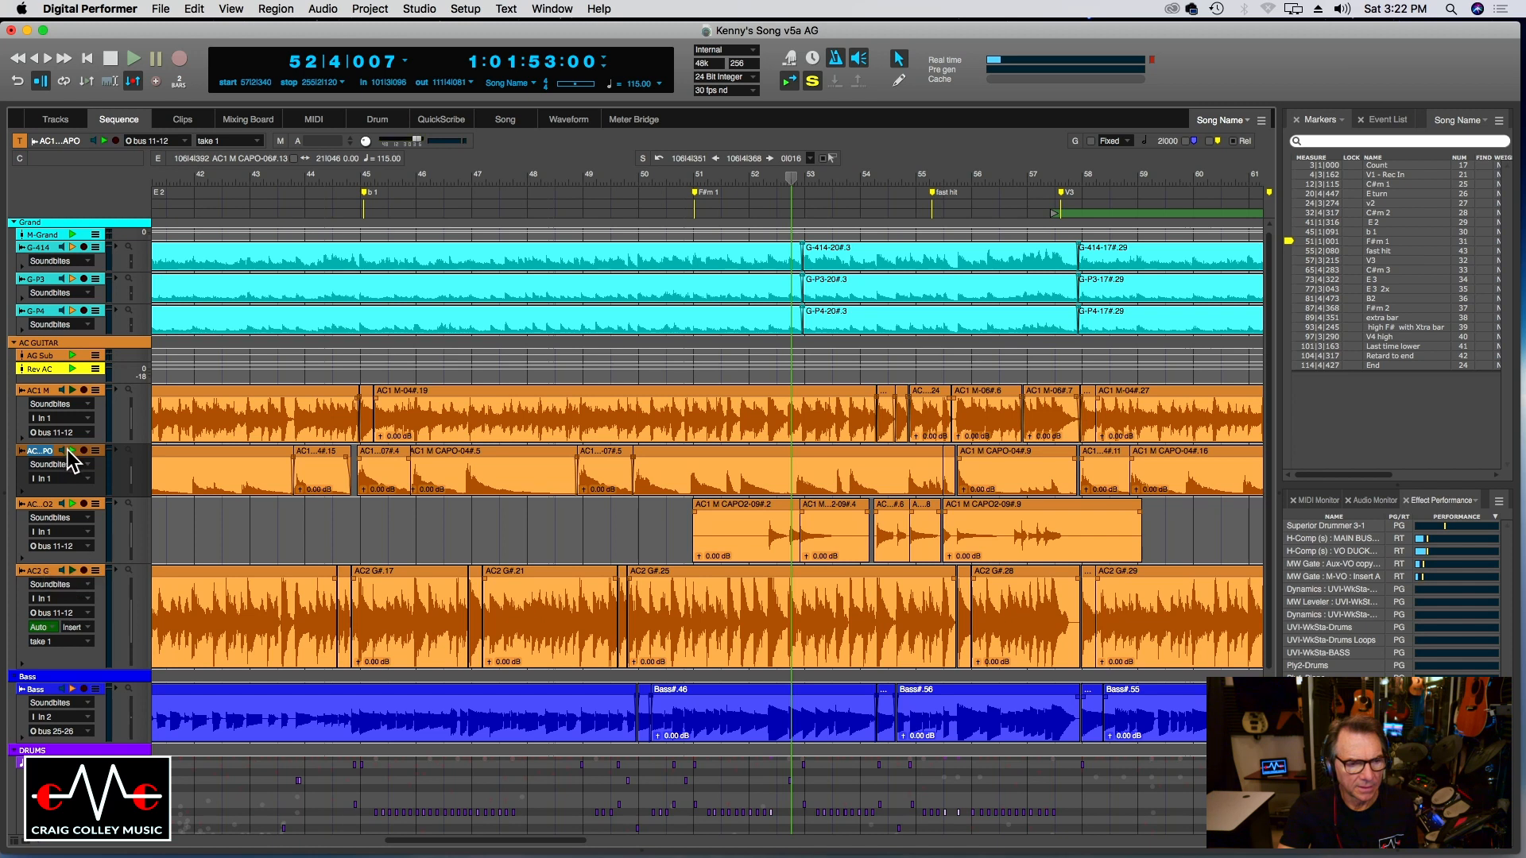
{"action": "left_click", "coordinate": [706, 181]}
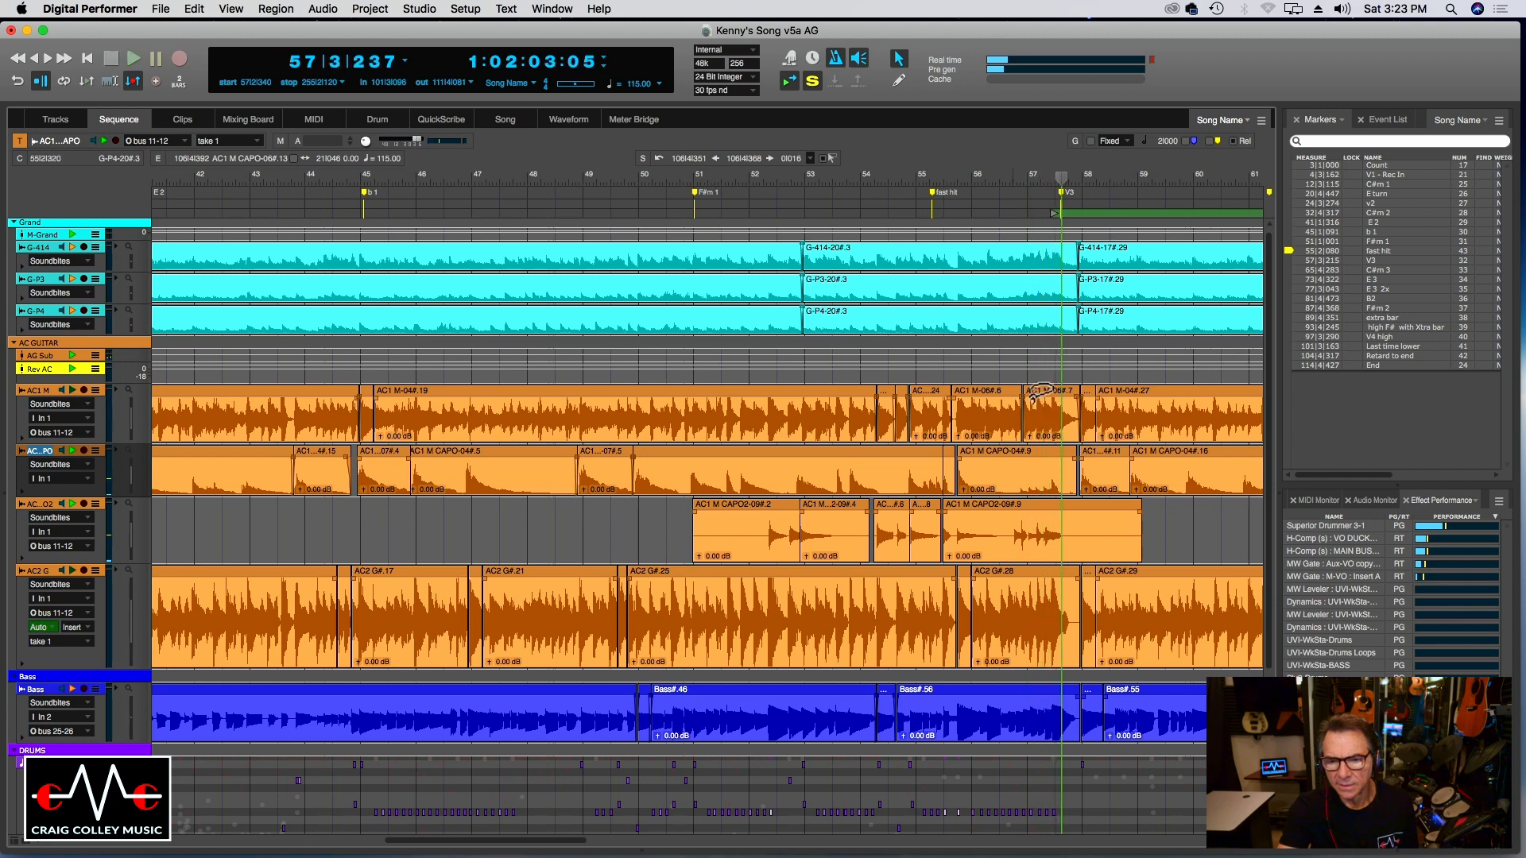
Split the last AC1 M CAPO2 soundbite before V3, move its second part later to 56|4|106, and check it by playback.
{"action": "left_click", "coordinate": [1012, 554]}
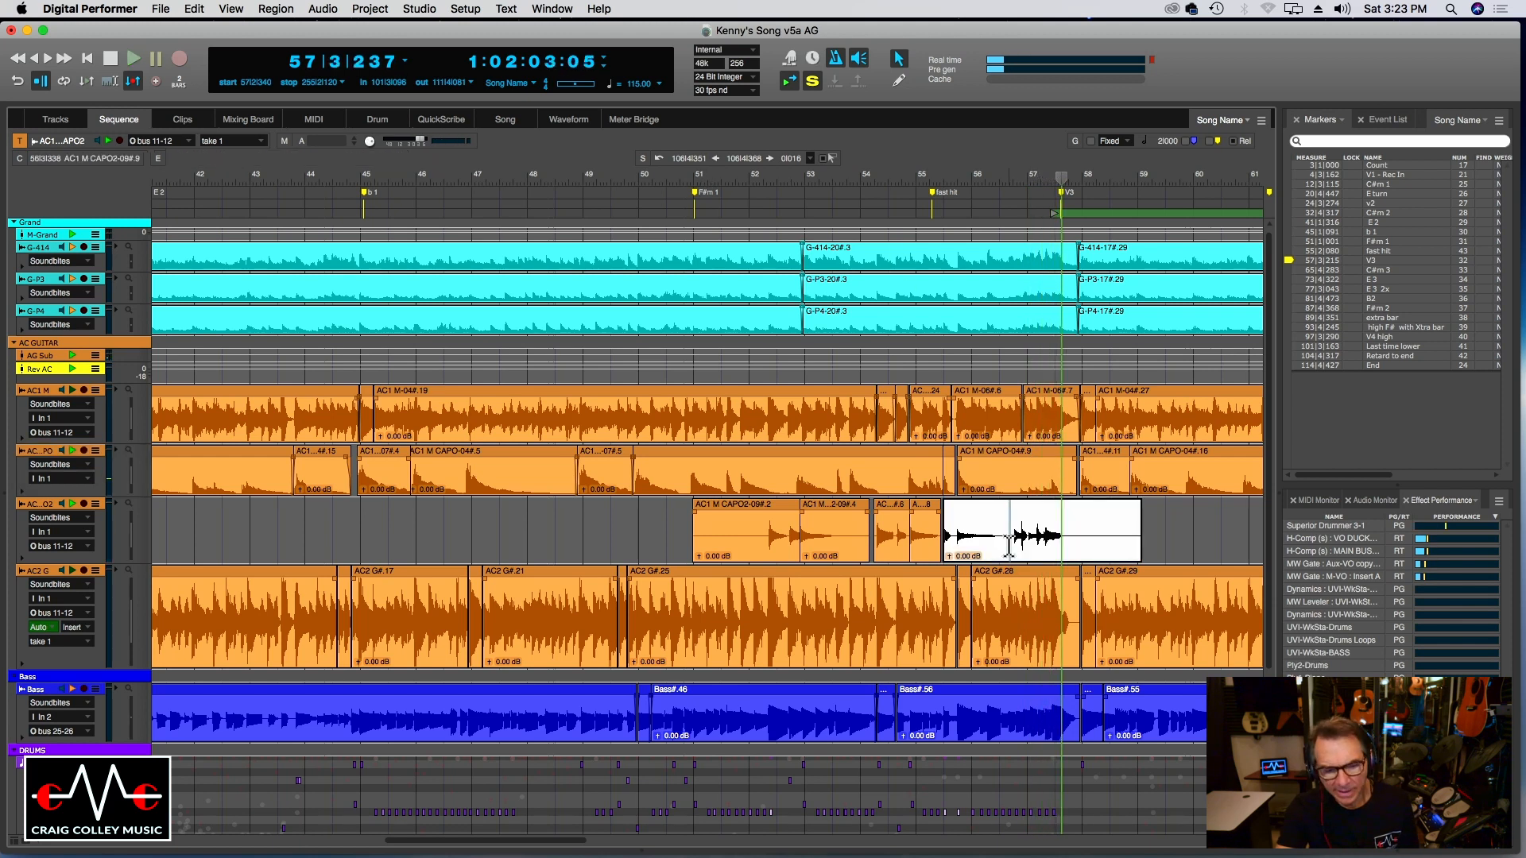
{"action": "key", "text": "super+y"}
{"action": "left_click_drag", "start_coordinate": [1022, 552], "coordinate": [1027, 552]}
{"action": "left_click", "coordinate": [991, 183]}
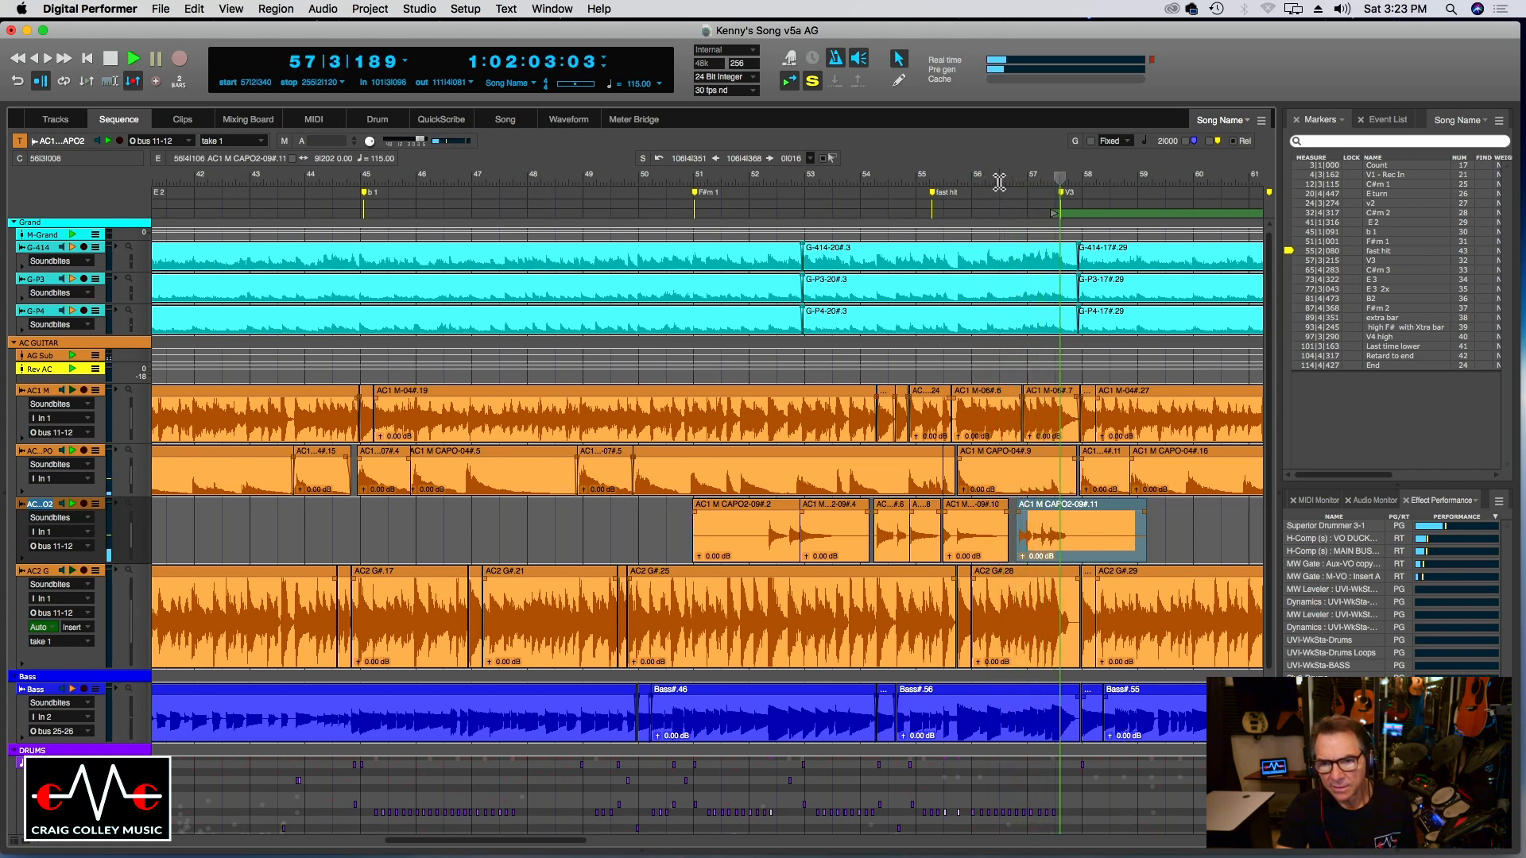
Nudge the AC1 M CAPO2 part before V3 further to 56|4|176 and replay it from 56|3|429.
{"action": "key", "text": "super+bracketright"}
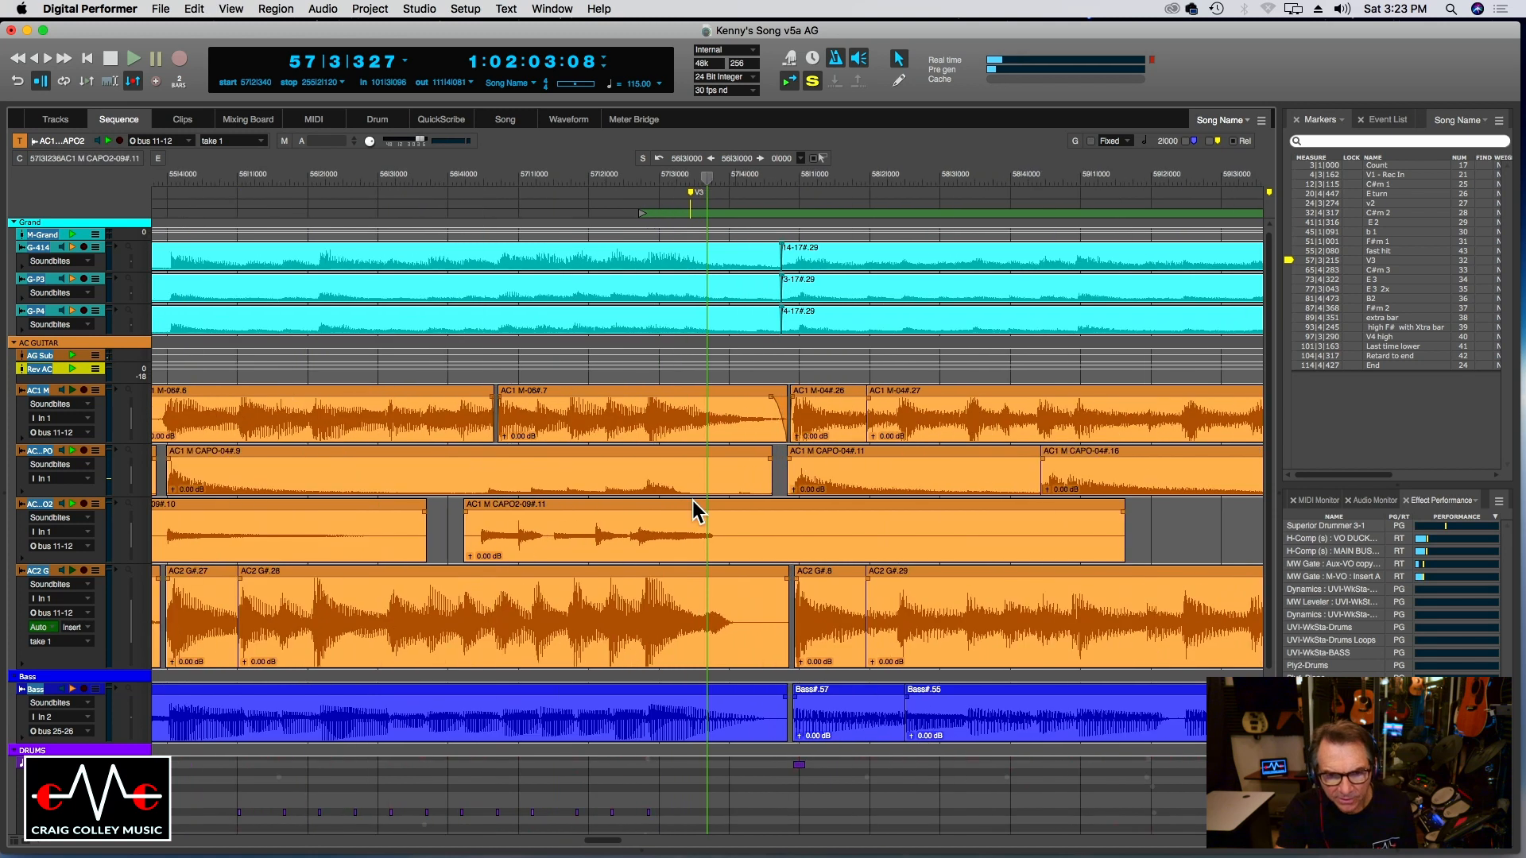
{"action": "left_click_drag", "start_coordinate": [660, 537], "coordinate": [673, 541]}
{"action": "left_click", "coordinate": [441, 174]}
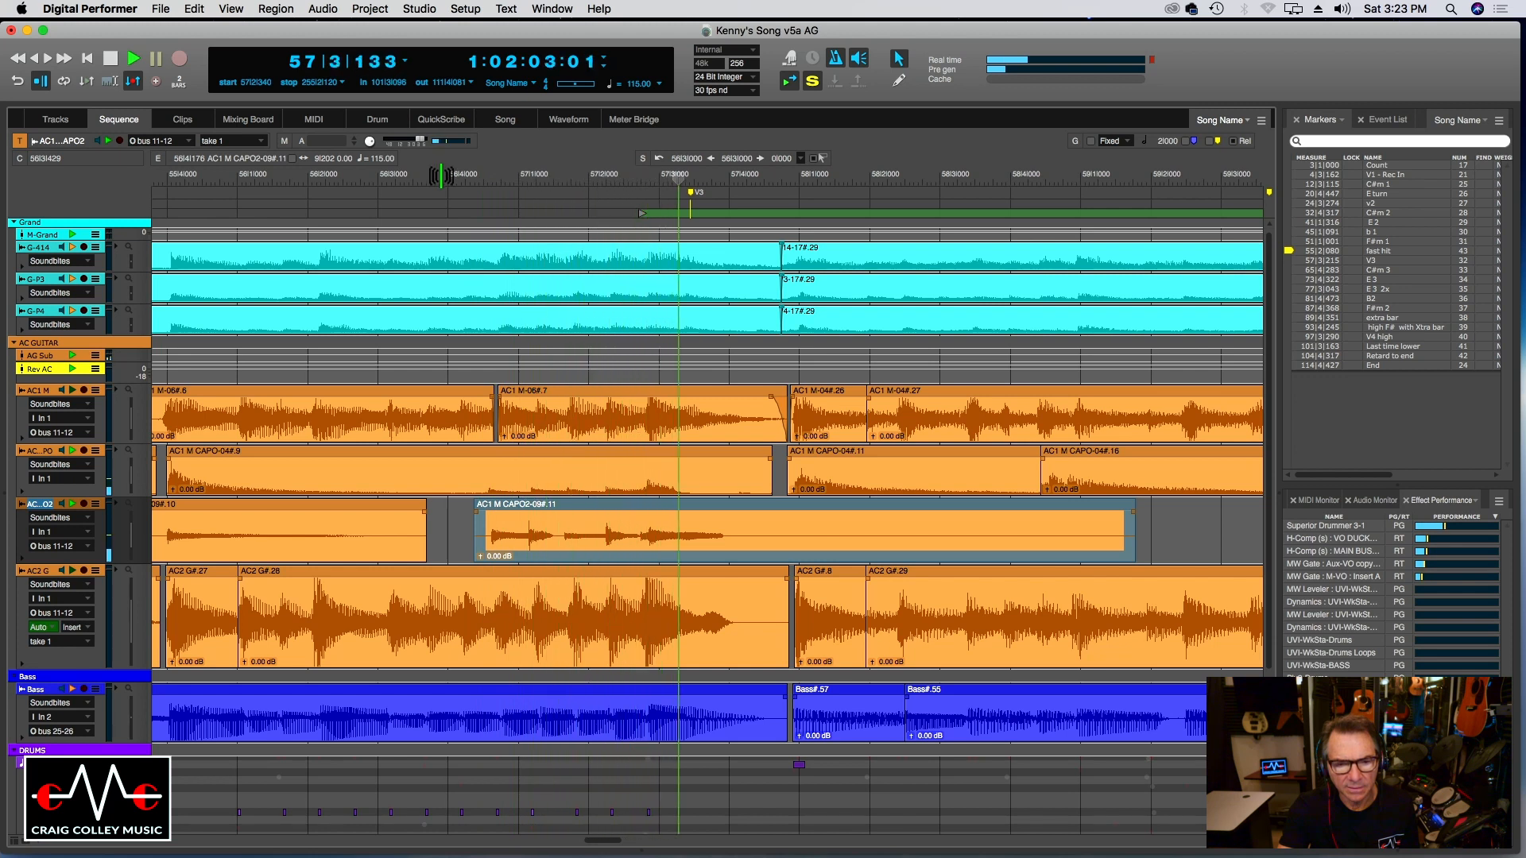
Split the AC1 M CAPO2 soundbite at 57|1|294, move its last part to 57|1|278, and check it by playback from 56|3|413 and 56|2|258.
{"action": "left_click", "coordinate": [557, 544]}
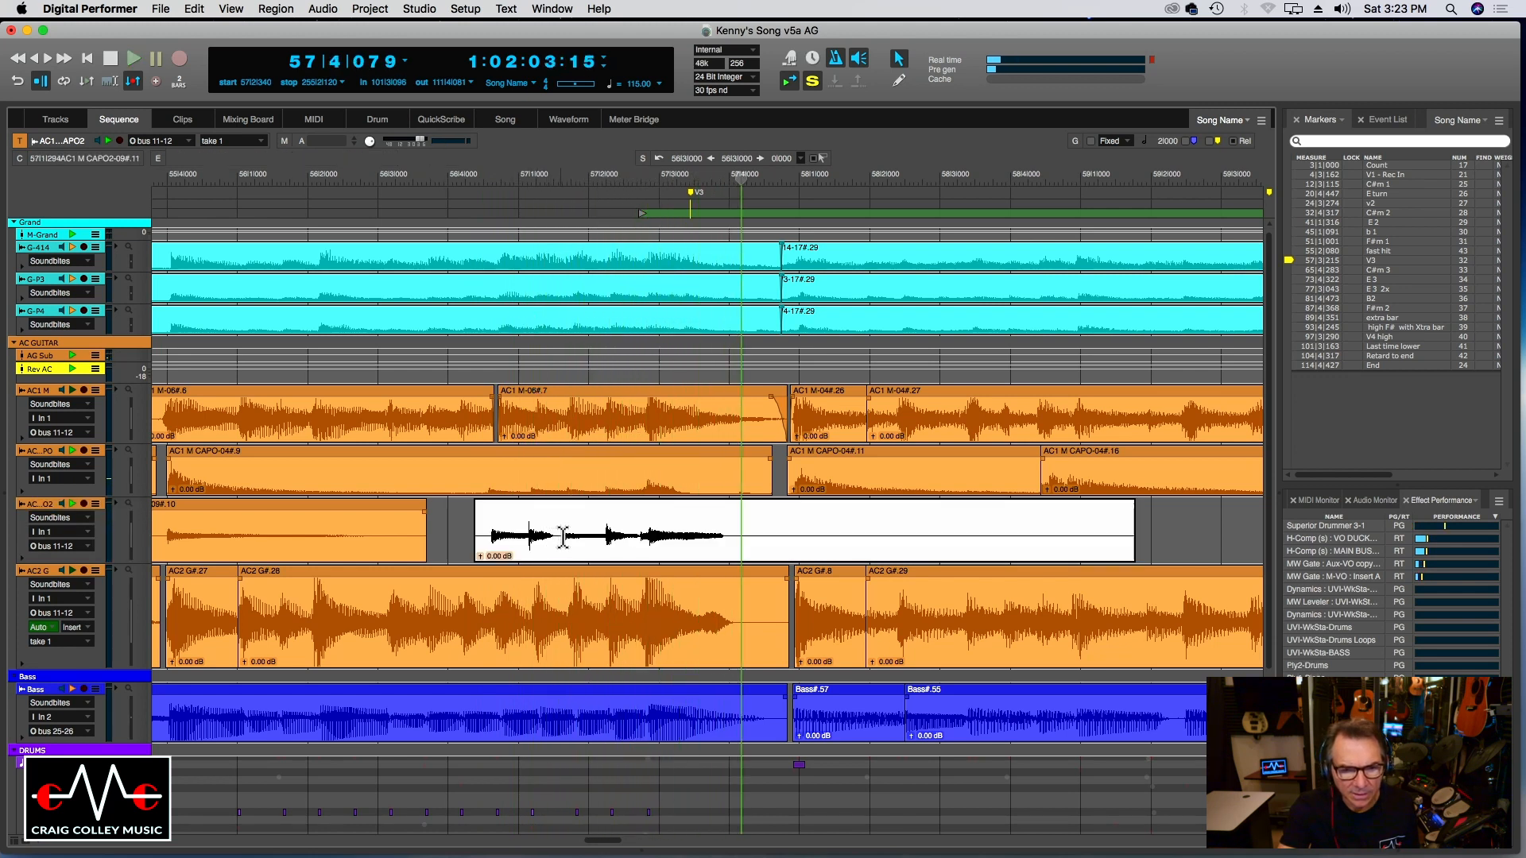
{"action": "left_click", "coordinate": [562, 538]}
{"action": "key", "text": "super+y"}
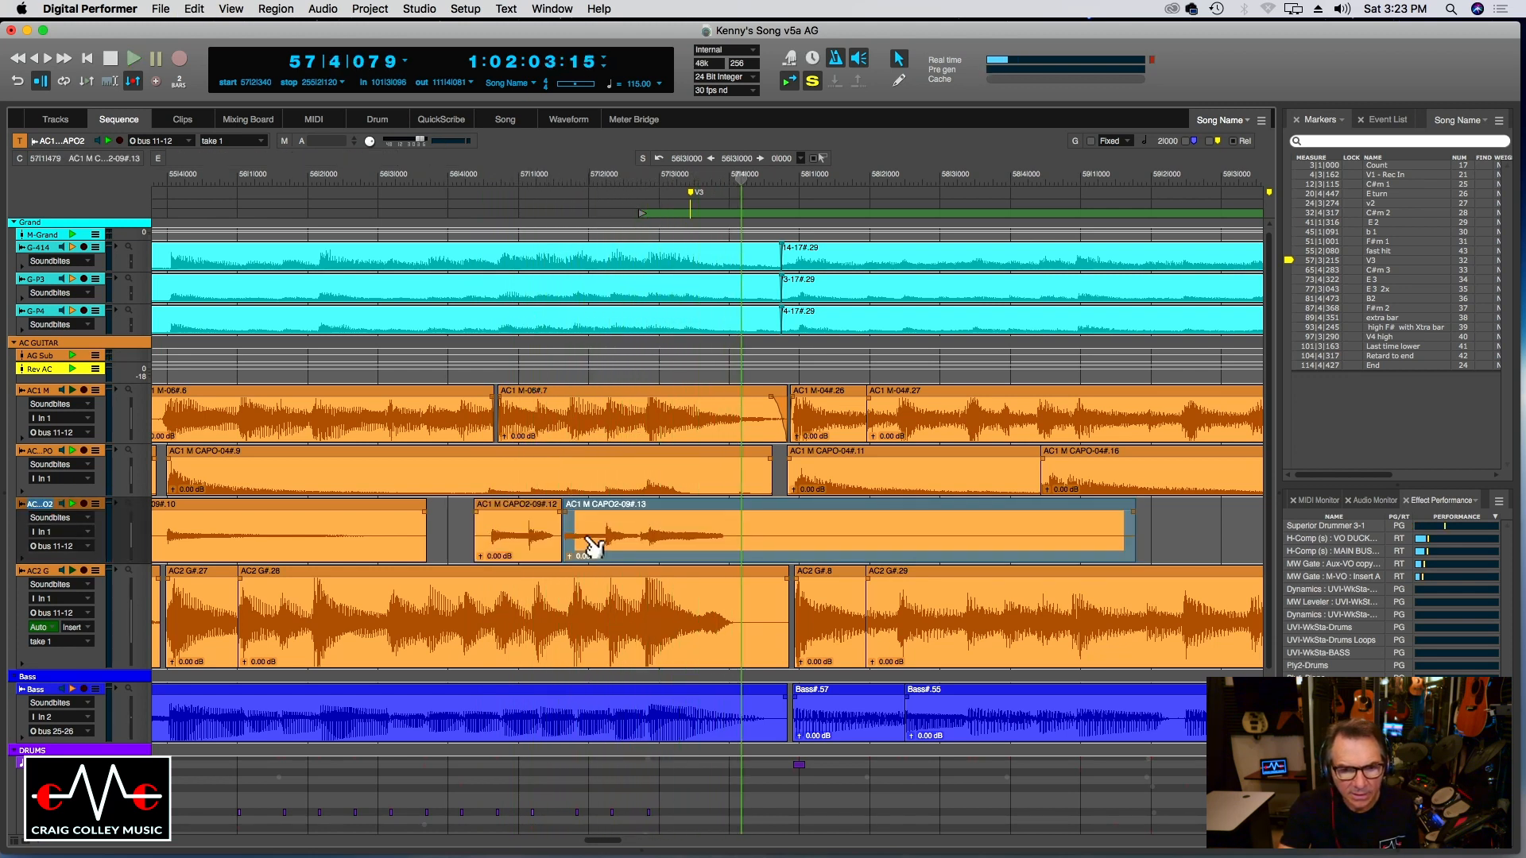
{"action": "left_click_drag", "start_coordinate": [585, 538], "coordinate": [595, 549]}
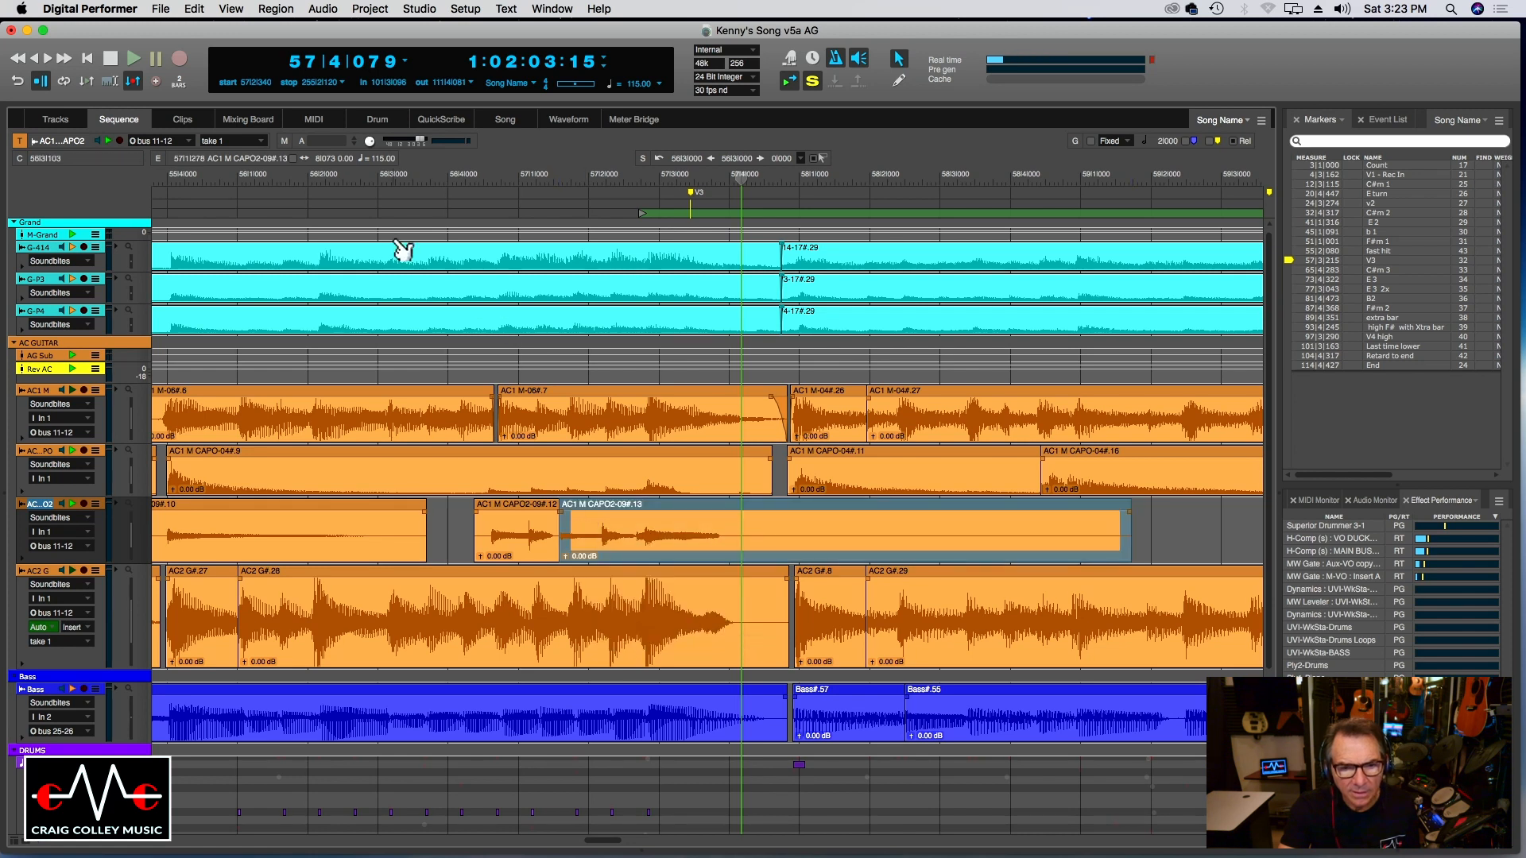
{"action": "left_click", "coordinate": [438, 181]}
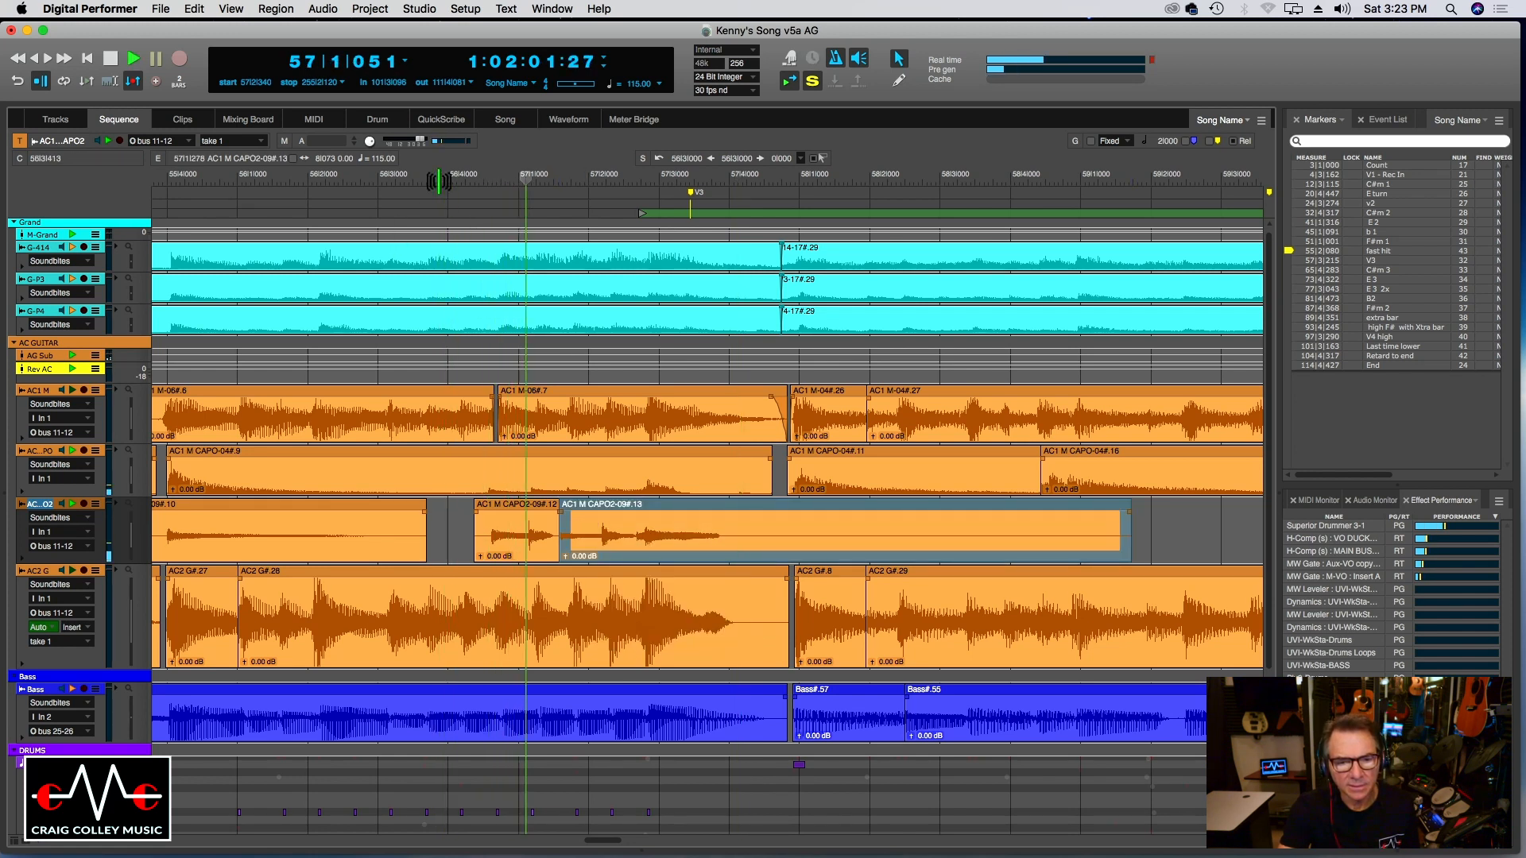
{"action": "left_click", "coordinate": [345, 179]}
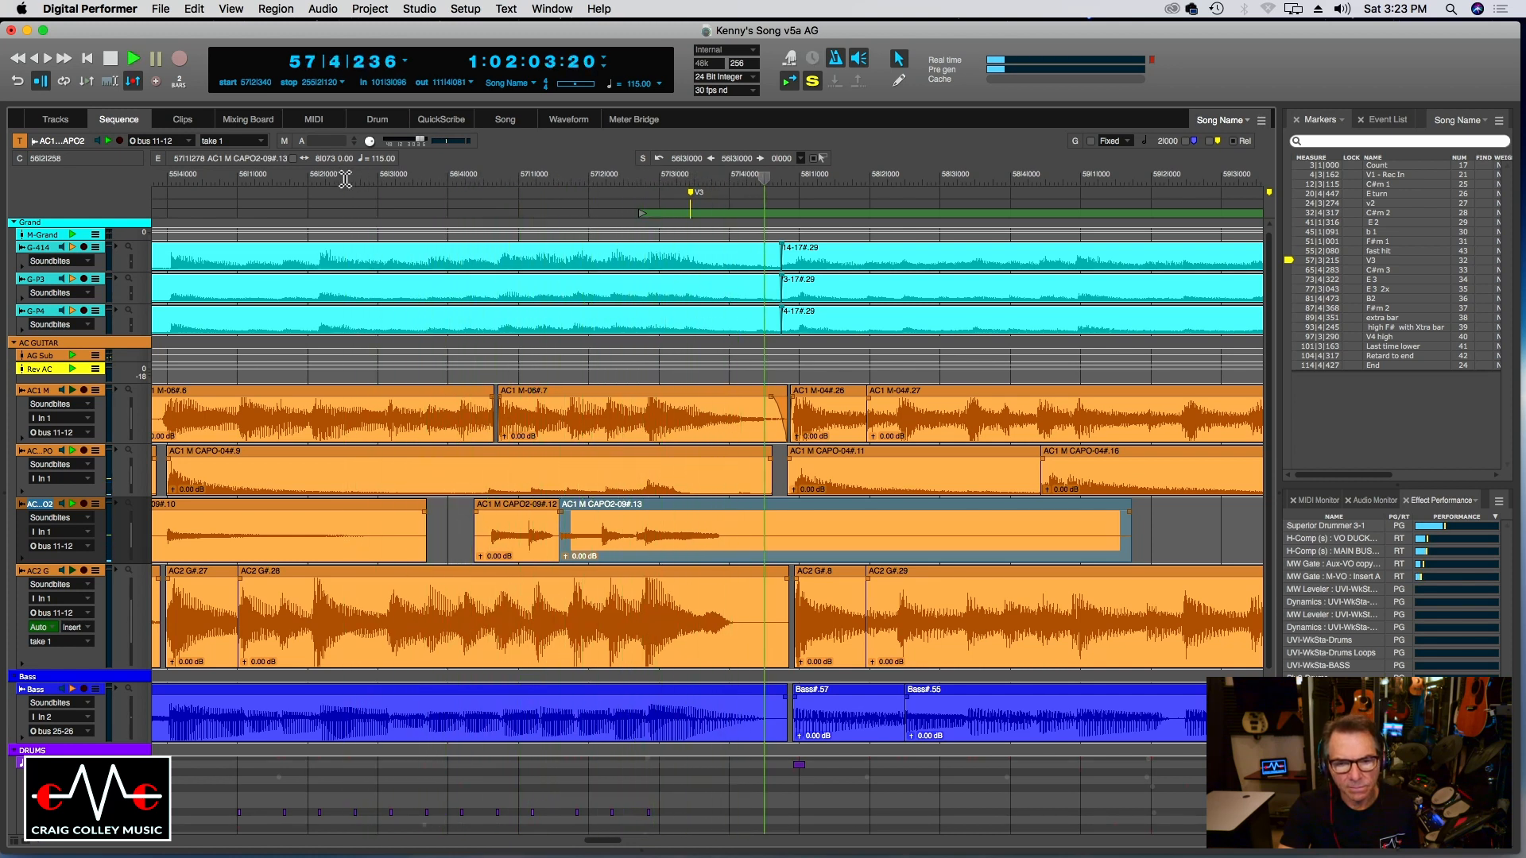
Check the next AC1 M CAPO2 passage by playback from 89|1|234, just before the extra bar marker, on past V4 high.
{"action": "key", "text": "super+bracketleft"}
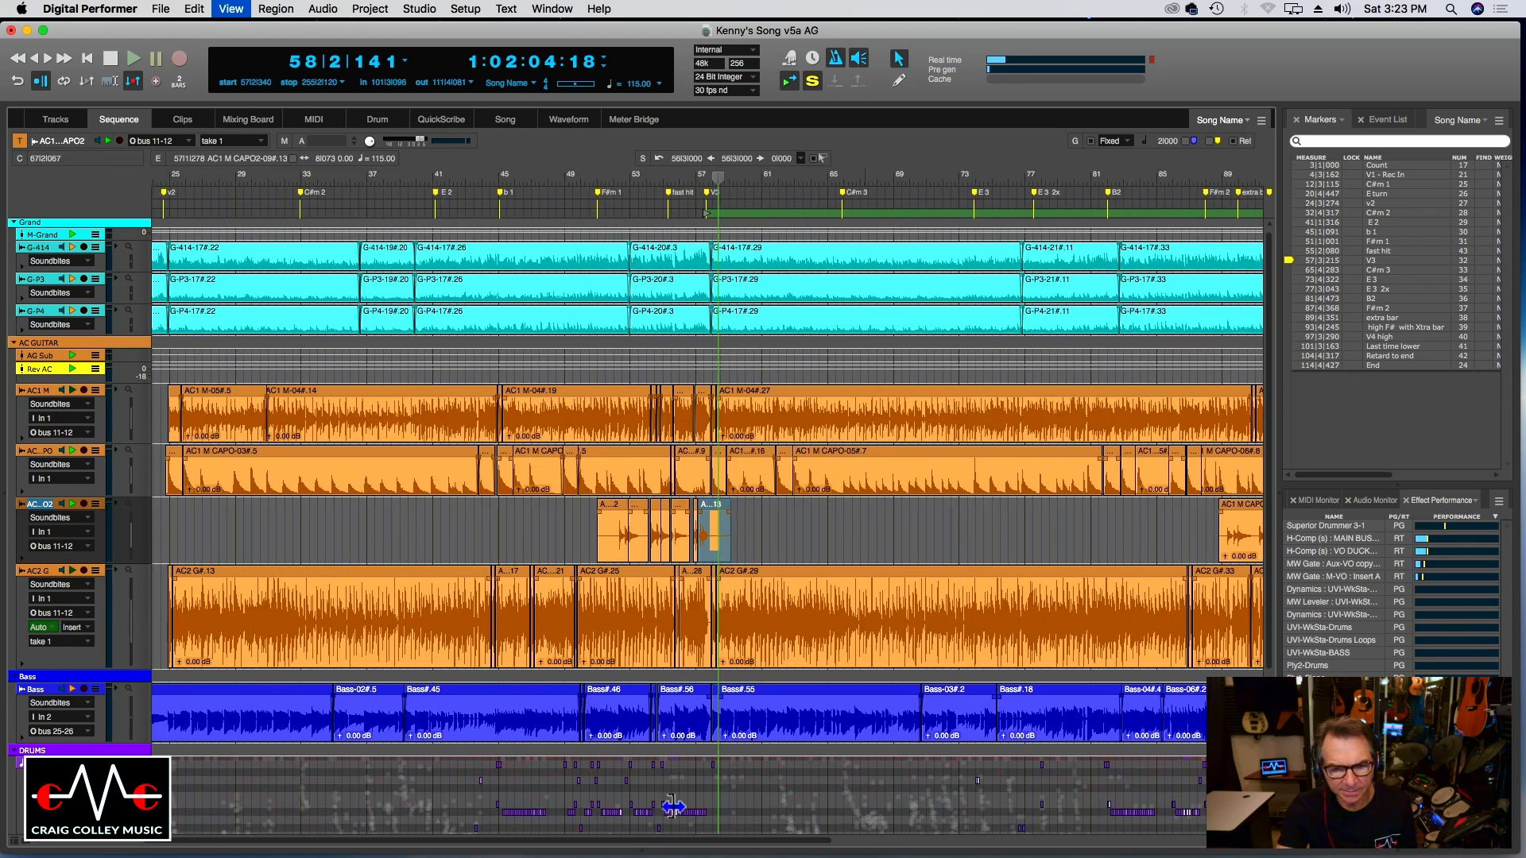
{"action": "key", "text": "super+bracketleft"}
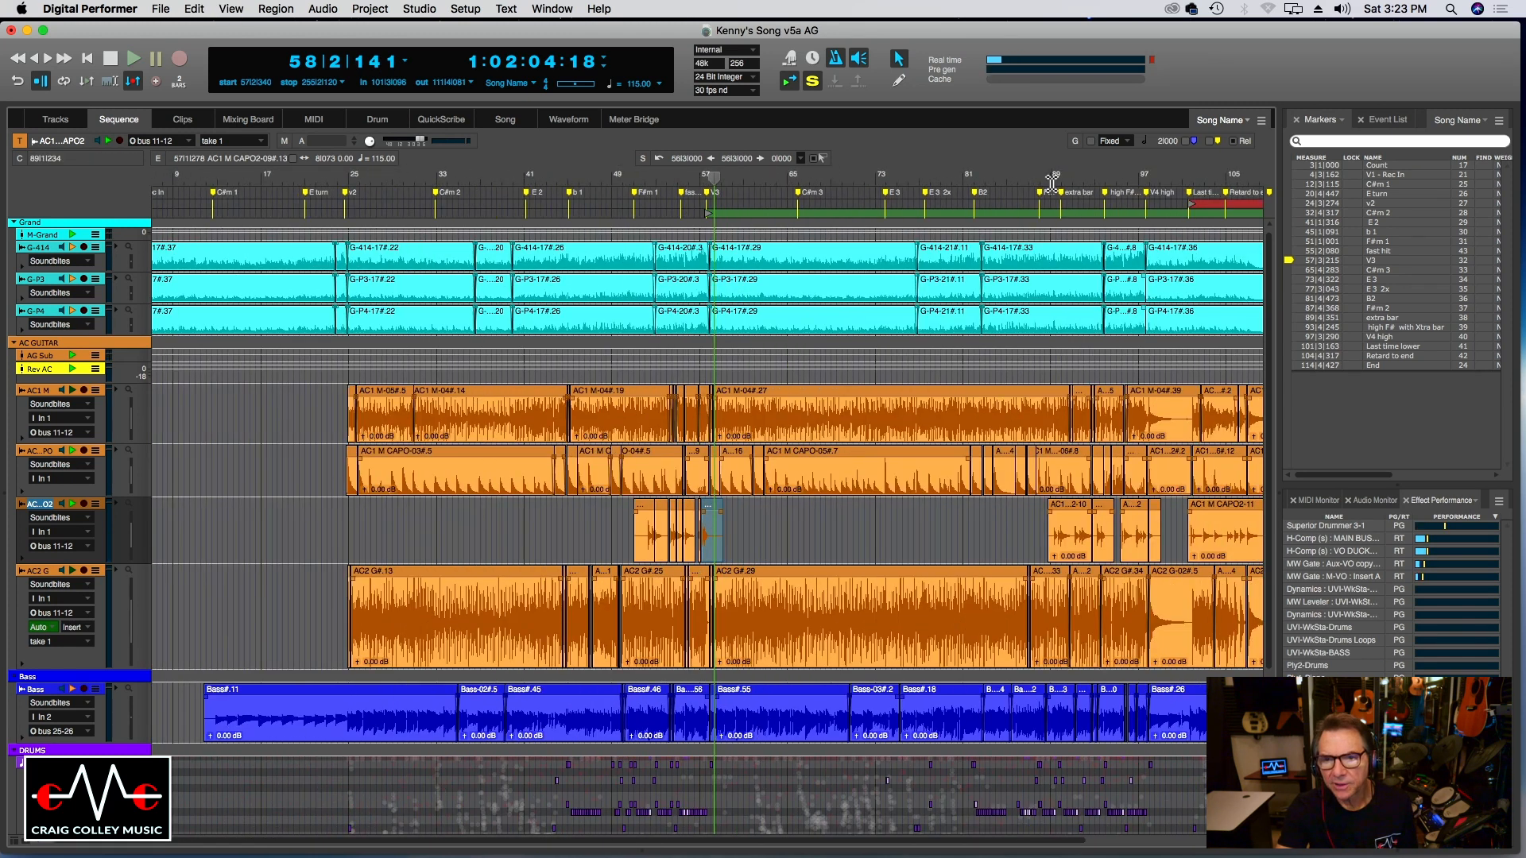
{"action": "left_click", "coordinate": [1051, 182]}
{"action": "key", "text": "super+bracketright"}
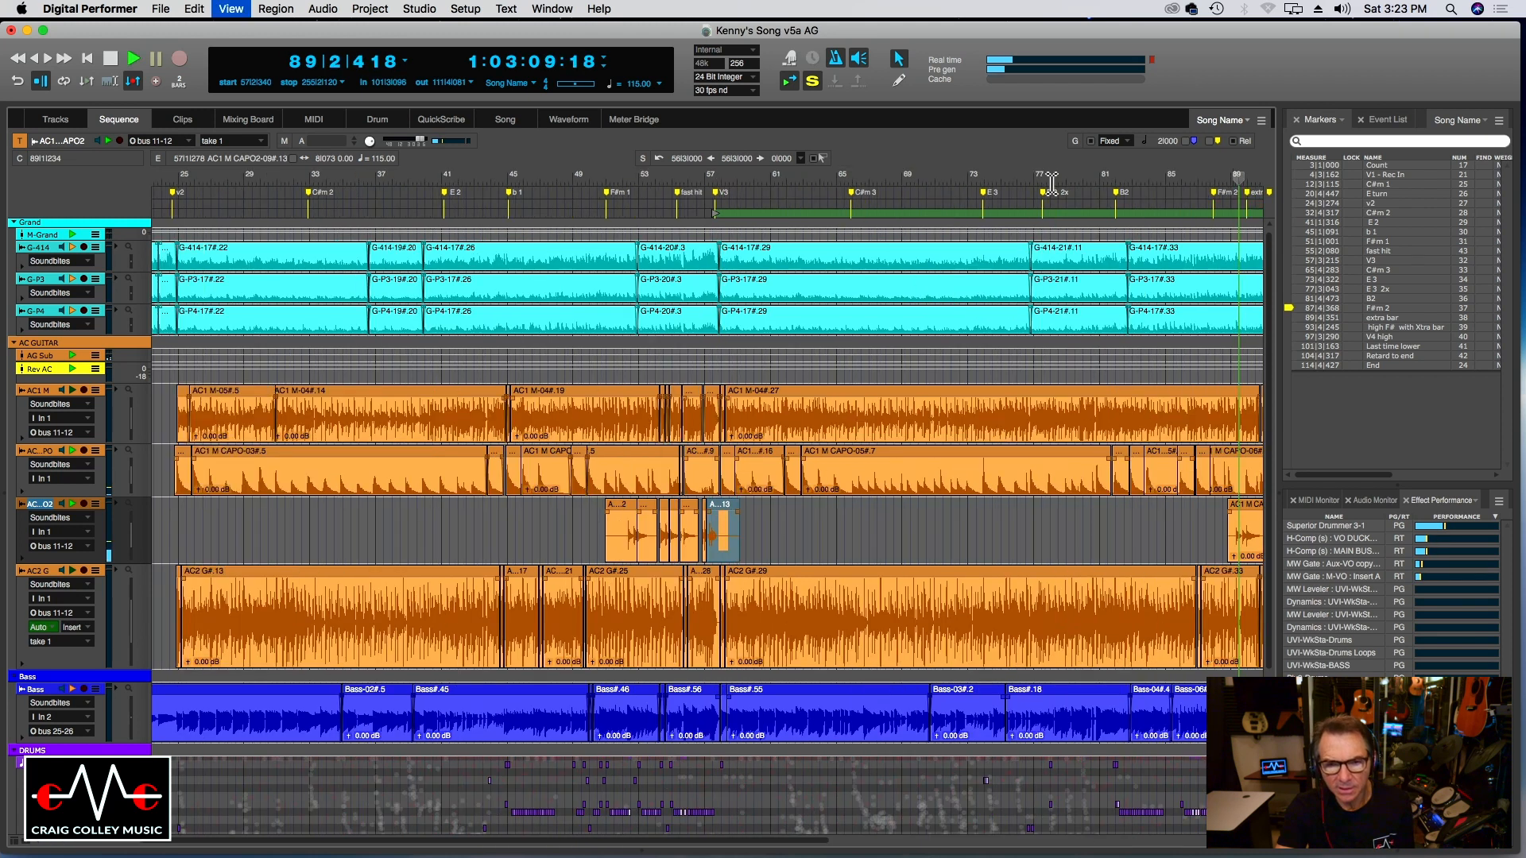
{"action": "key", "text": "super+bracketright"}
{"action": "key", "text": "super+bracketright"}
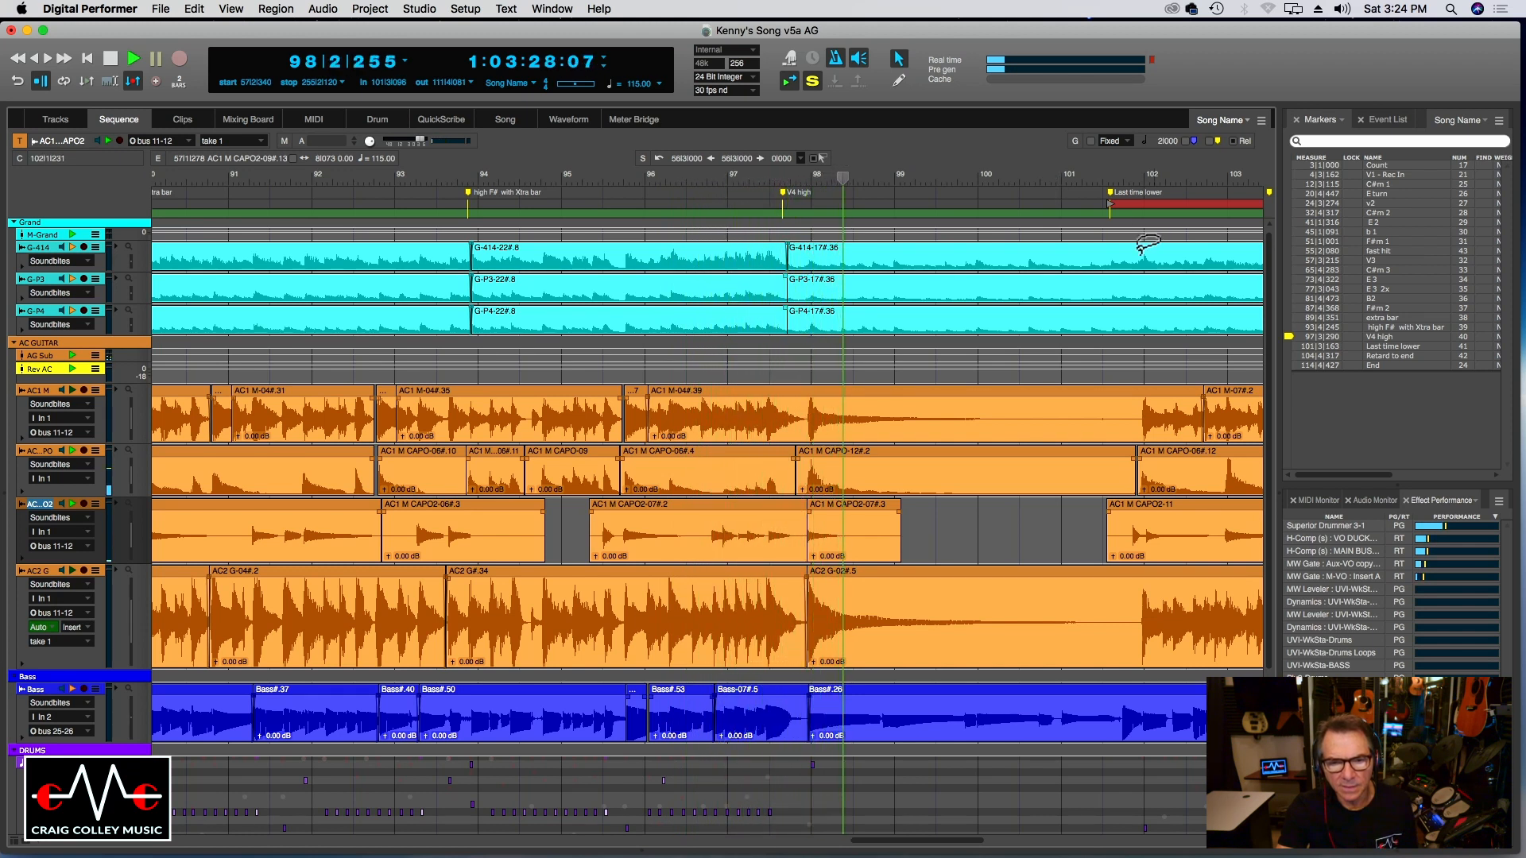
Look over the acoustic guitar levels in the Mixing Board and replay the guitars from just before measure 93.
{"action": "left_click", "coordinate": [523, 176]}
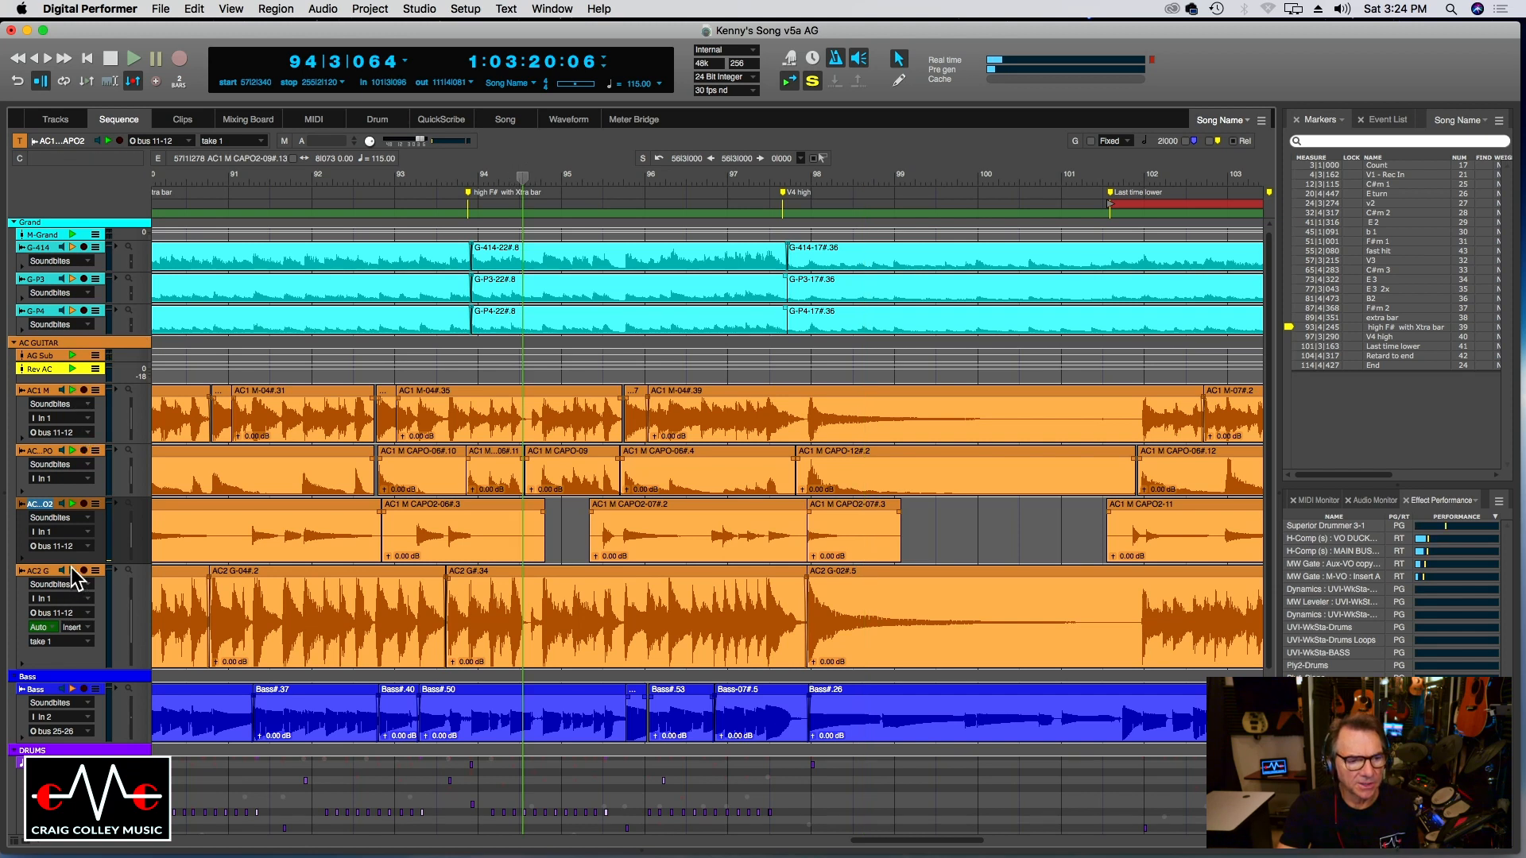
{"action": "left_click", "coordinate": [253, 120]}
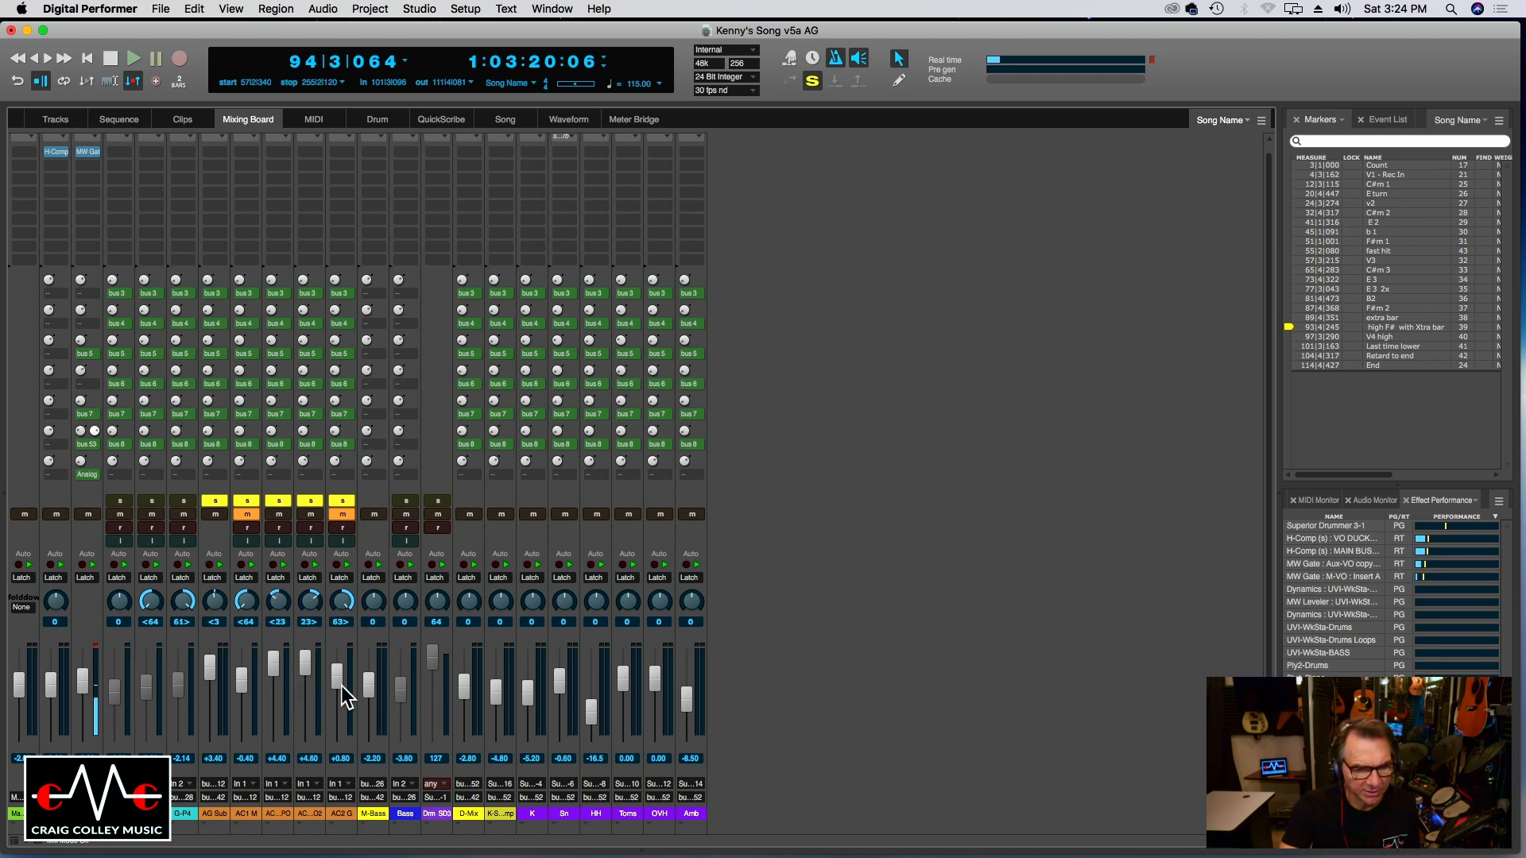
{"action": "left_click", "coordinate": [121, 122]}
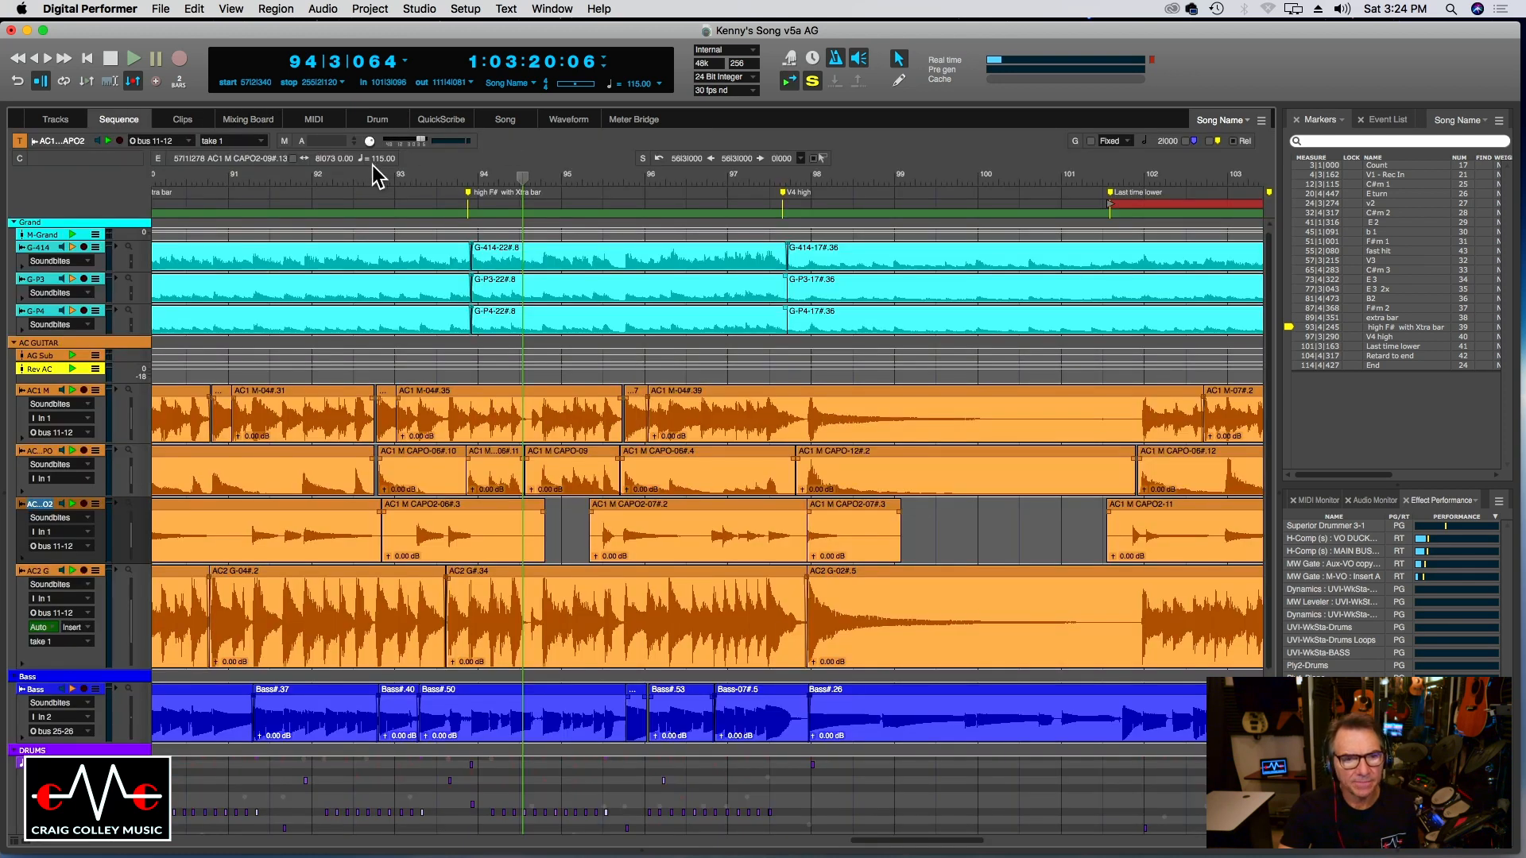
{"action": "left_click", "coordinate": [371, 177]}
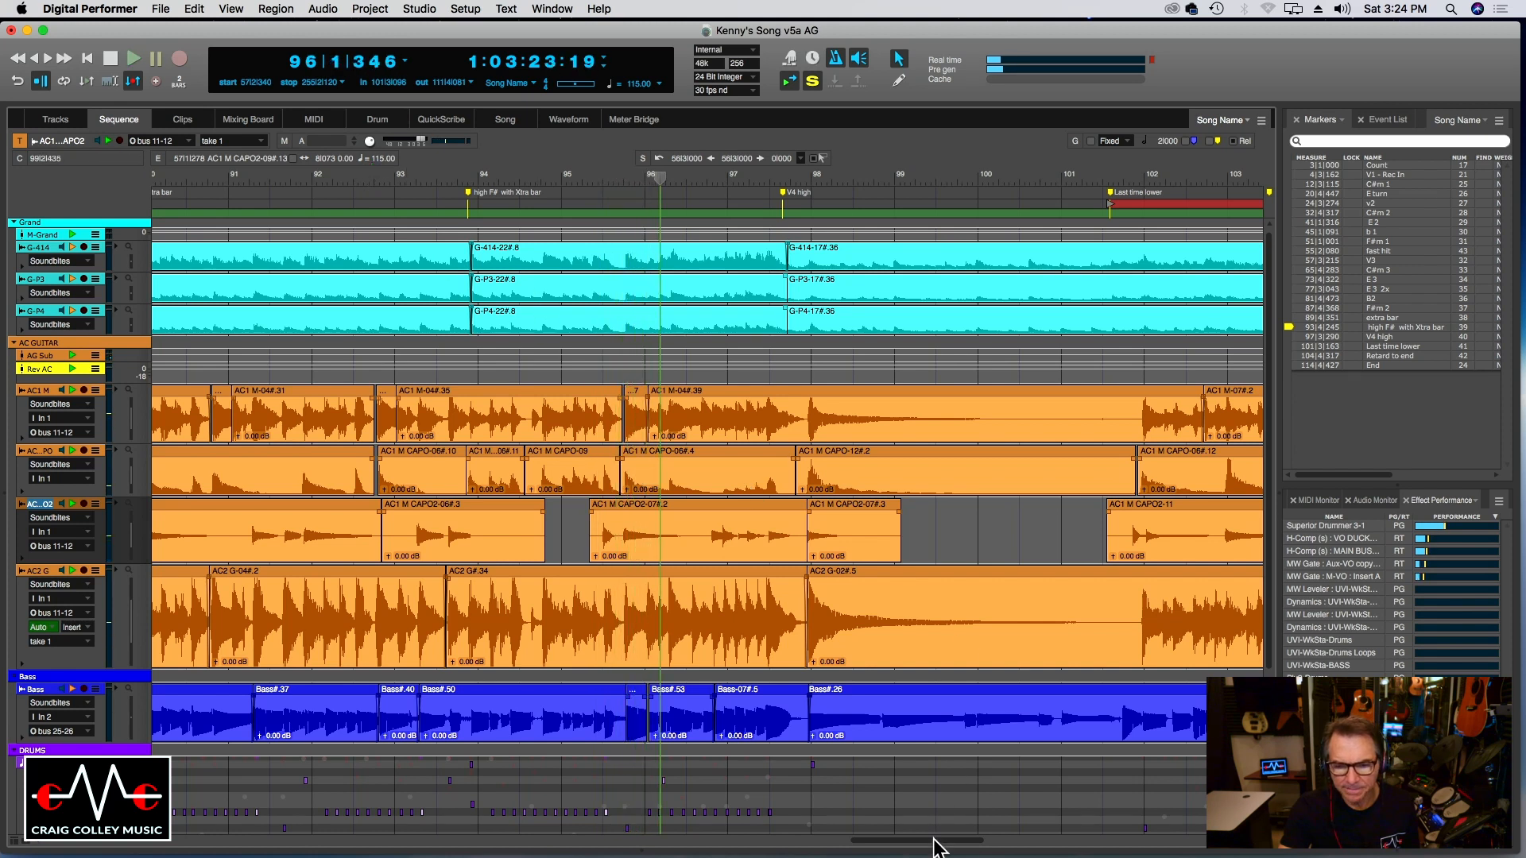
Check the guitars by playback from 87|4|143, just before F#m 2, and again from just after Last time lower.
{"action": "left_click_drag", "start_coordinate": [938, 844], "coordinate": [857, 846]}
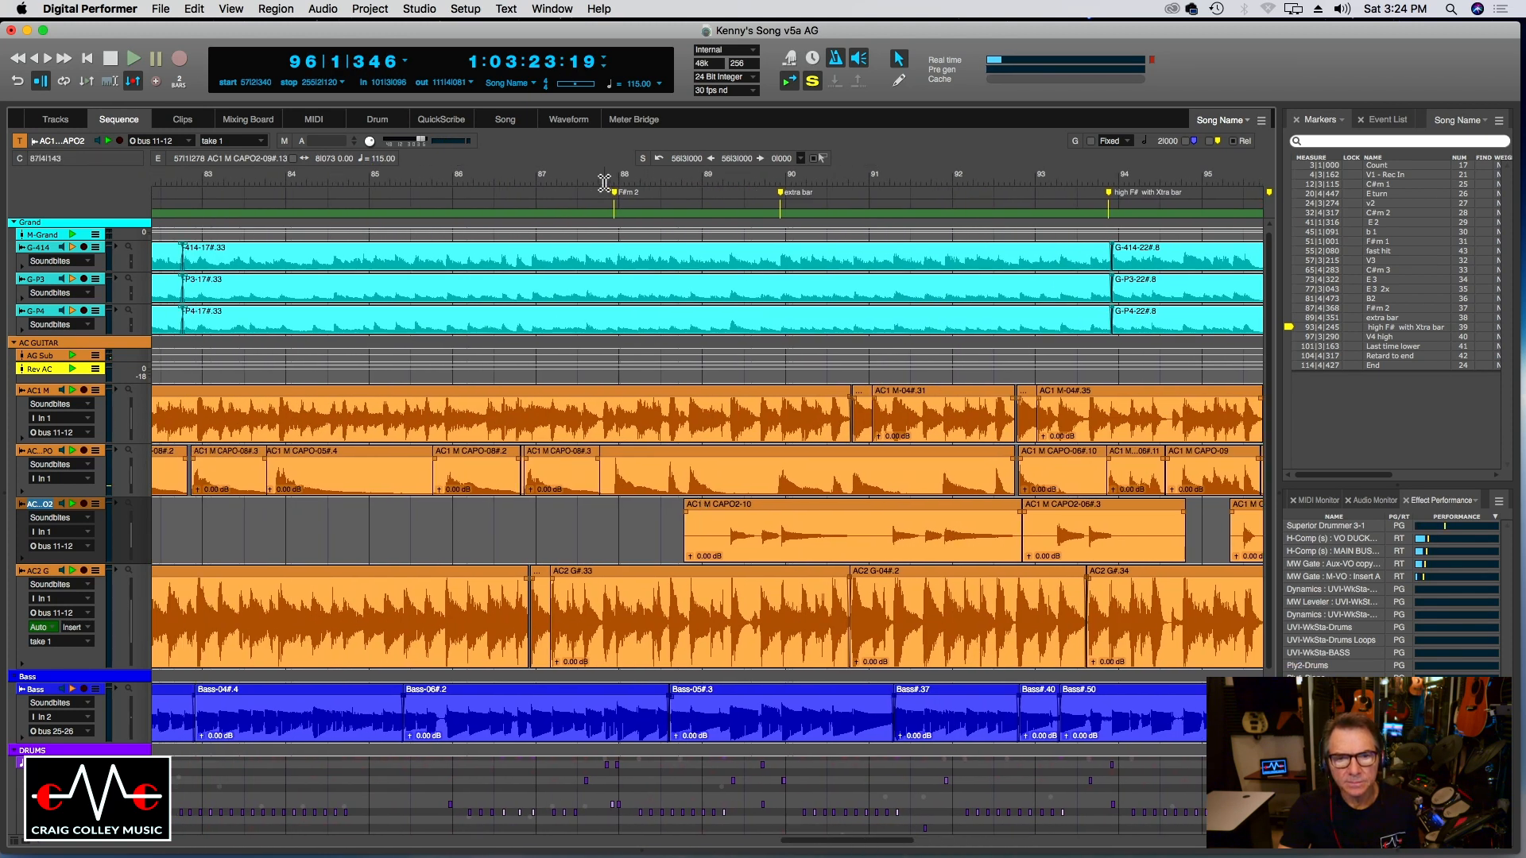
{"action": "left_click", "coordinate": [604, 184]}
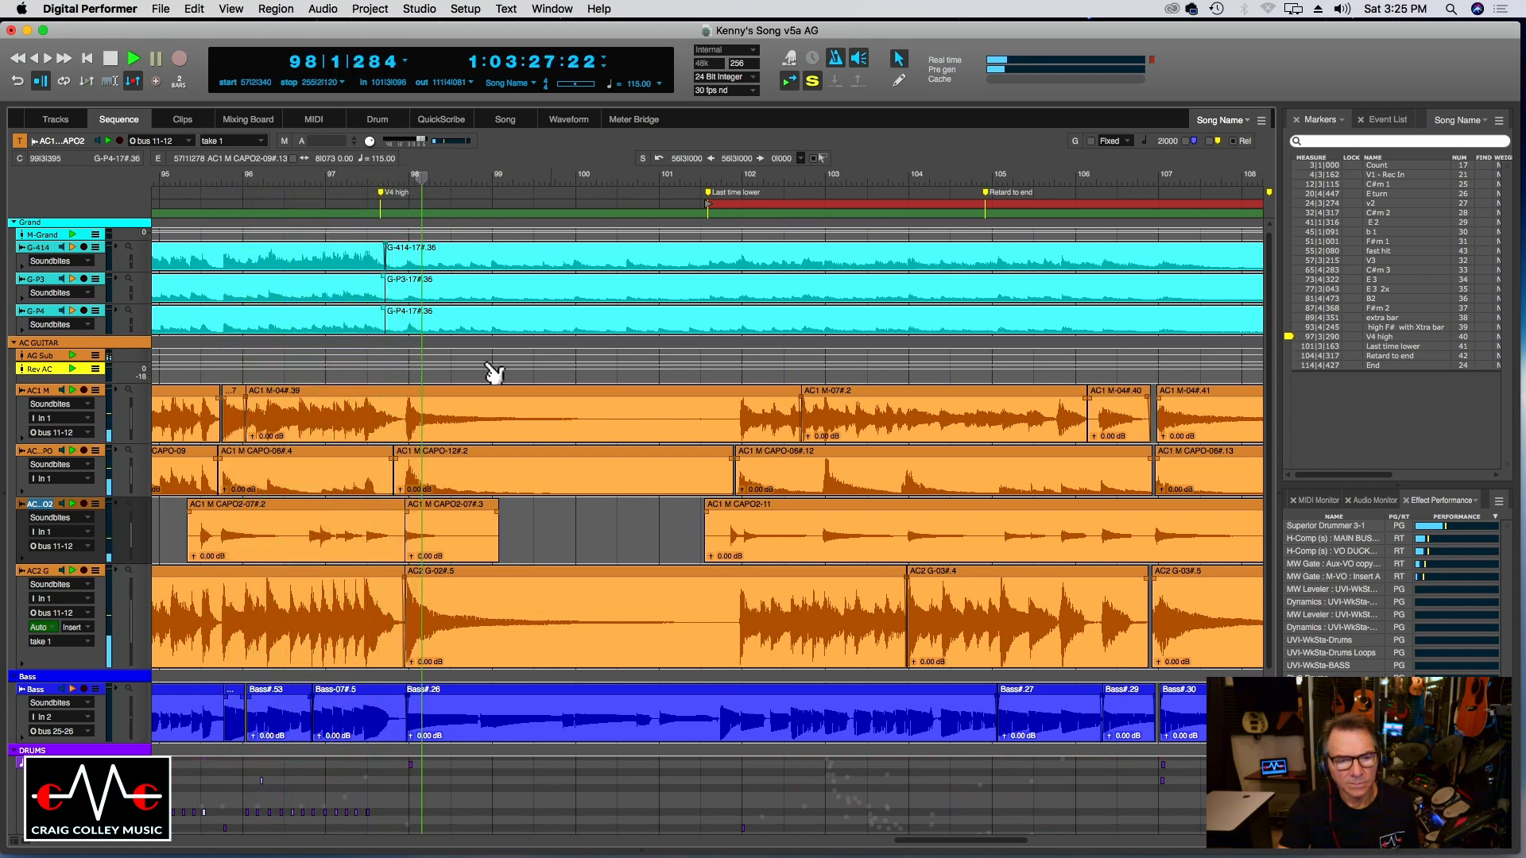
{"action": "left_click", "coordinate": [725, 180]}
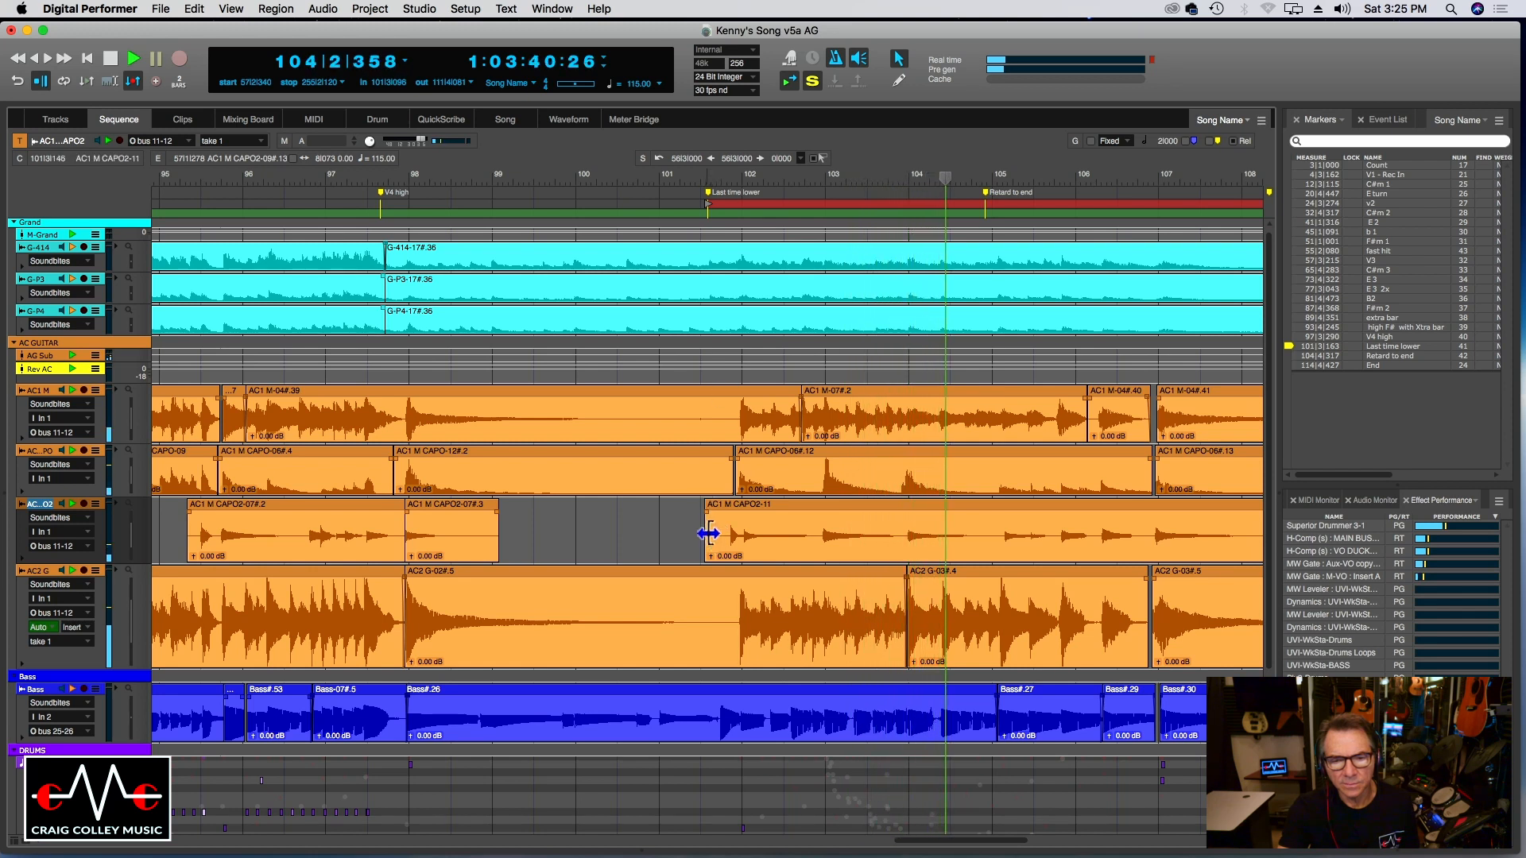
Trim the start of the AC1 M CAPO2-11 soundbite to about 102|1|011 and split it at 102|4|312.
{"action": "left_click_drag", "start_coordinate": [705, 527], "coordinate": [742, 527]}
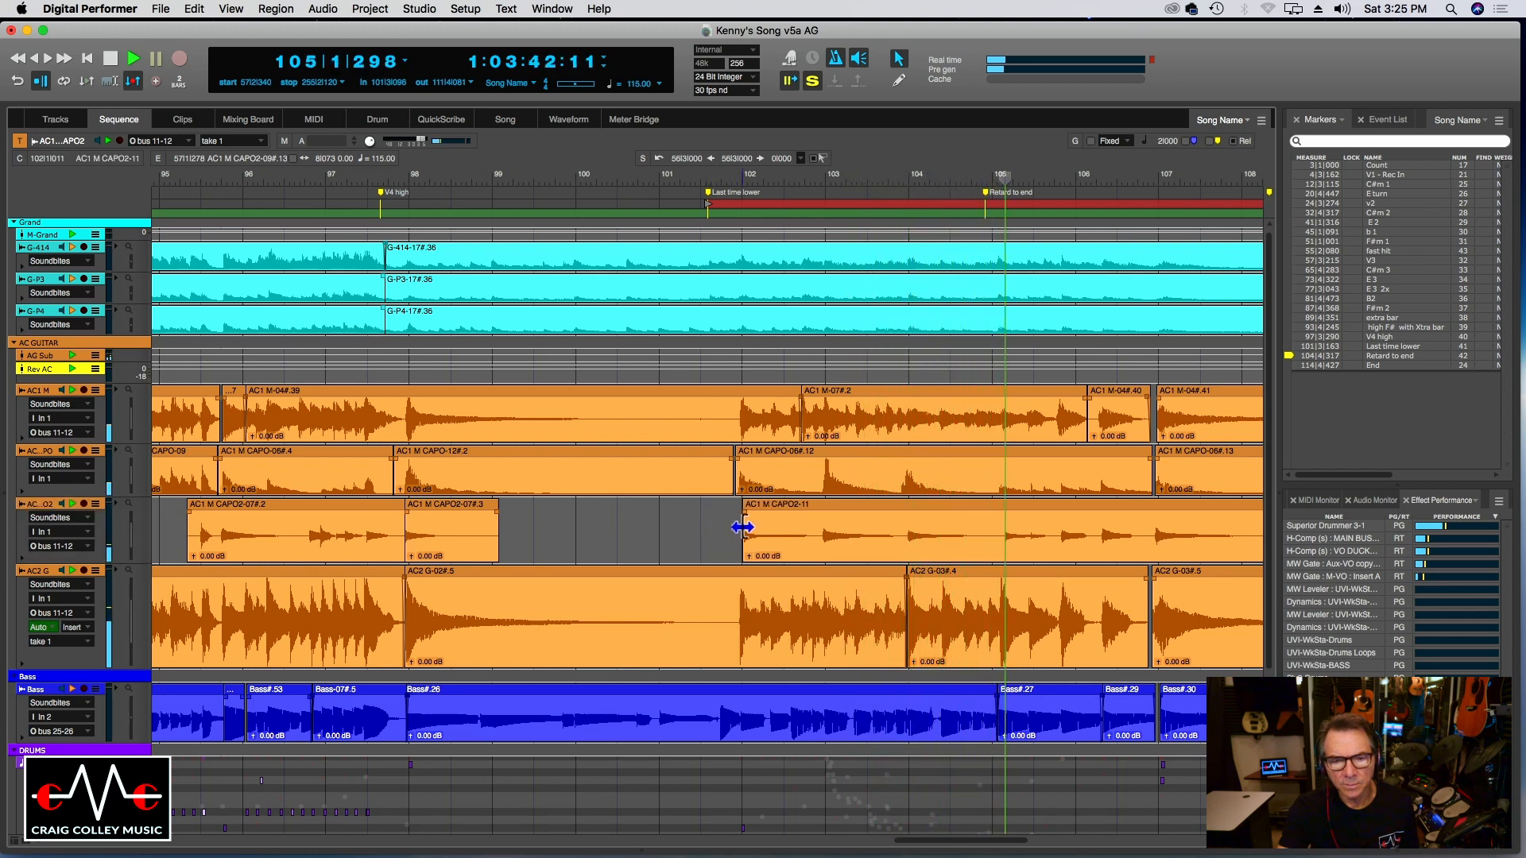
{"action": "left_click", "coordinate": [819, 547]}
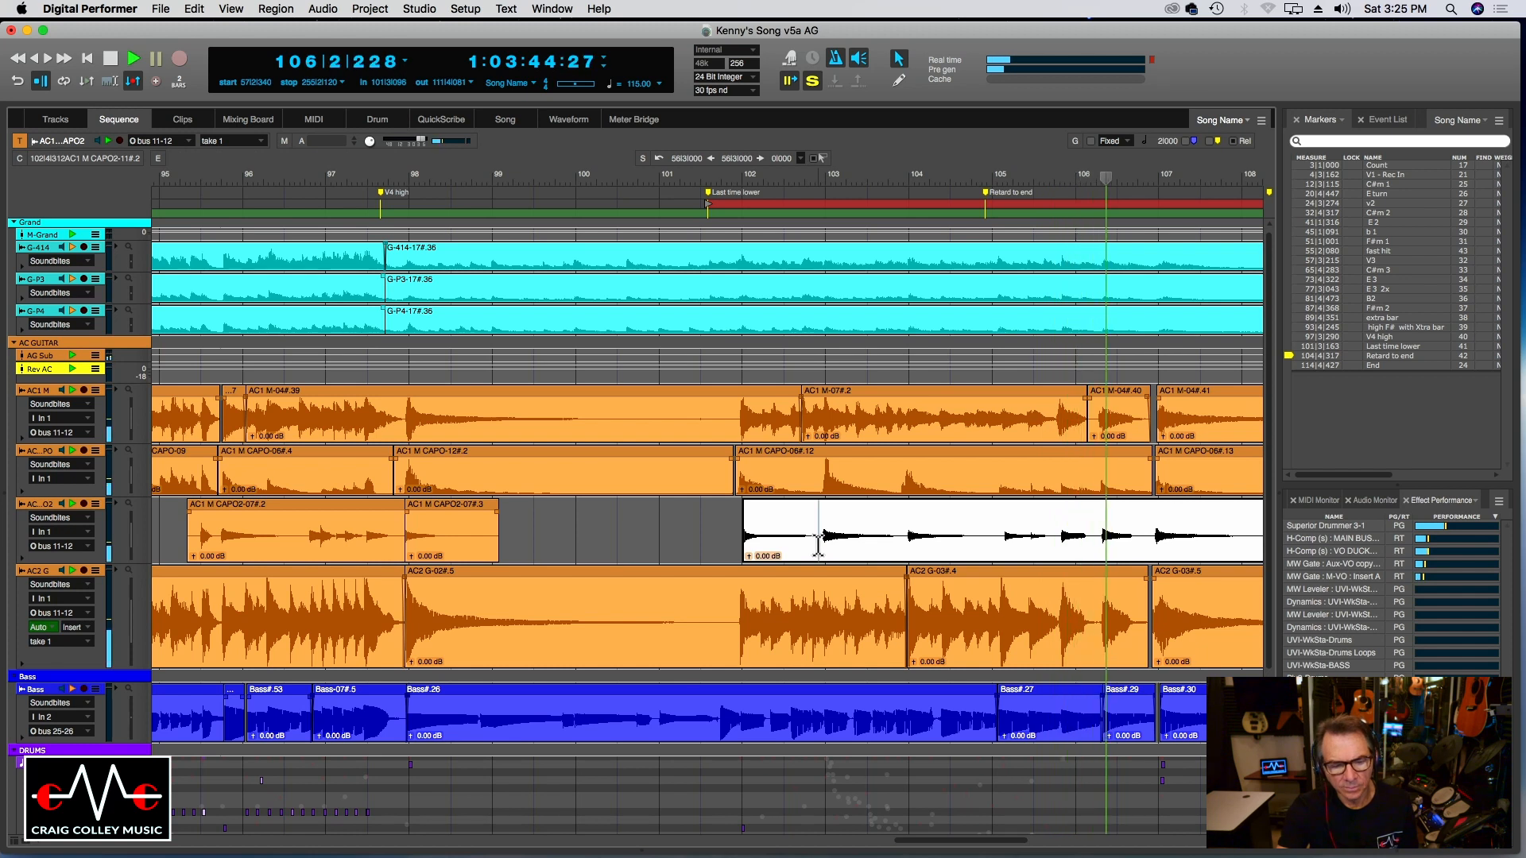
{"action": "key", "text": "super+y"}
Move the first piece of the split AC1 M CAPO2-11 soundbite to 101|4|399 and replay from just before Last time lower.
{"action": "left_click_drag", "start_coordinate": [791, 535], "coordinate": [791, 546]}
{"action": "key", "text": "space"}
{"action": "left_click", "coordinate": [700, 178]}
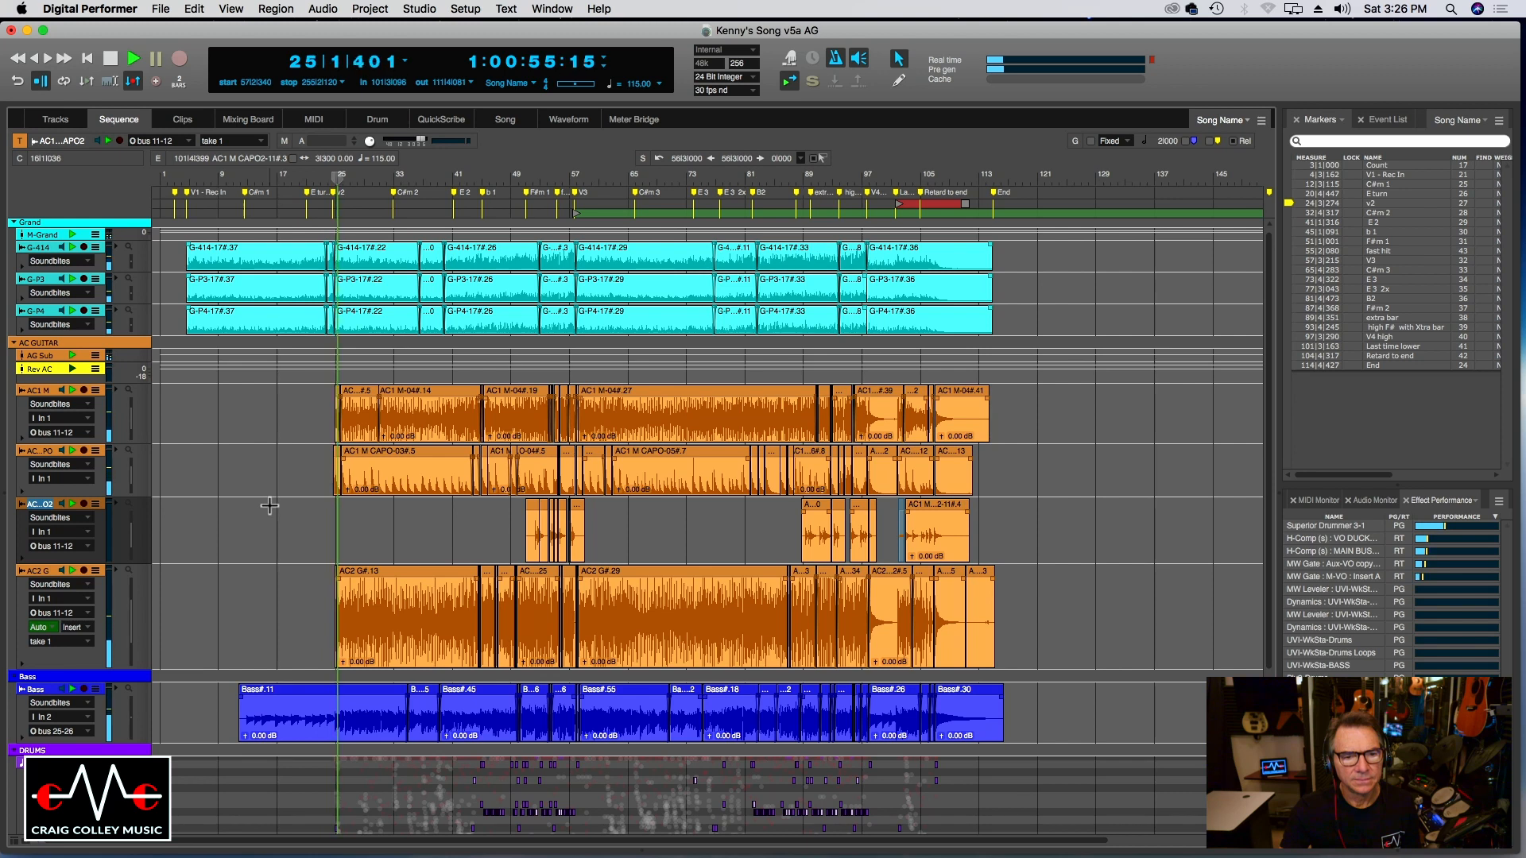
Return to the guitars' entry at v2 and check it by playback from 23|2|245 and 24|2|446.
{"action": "left_click", "coordinate": [325, 184]}
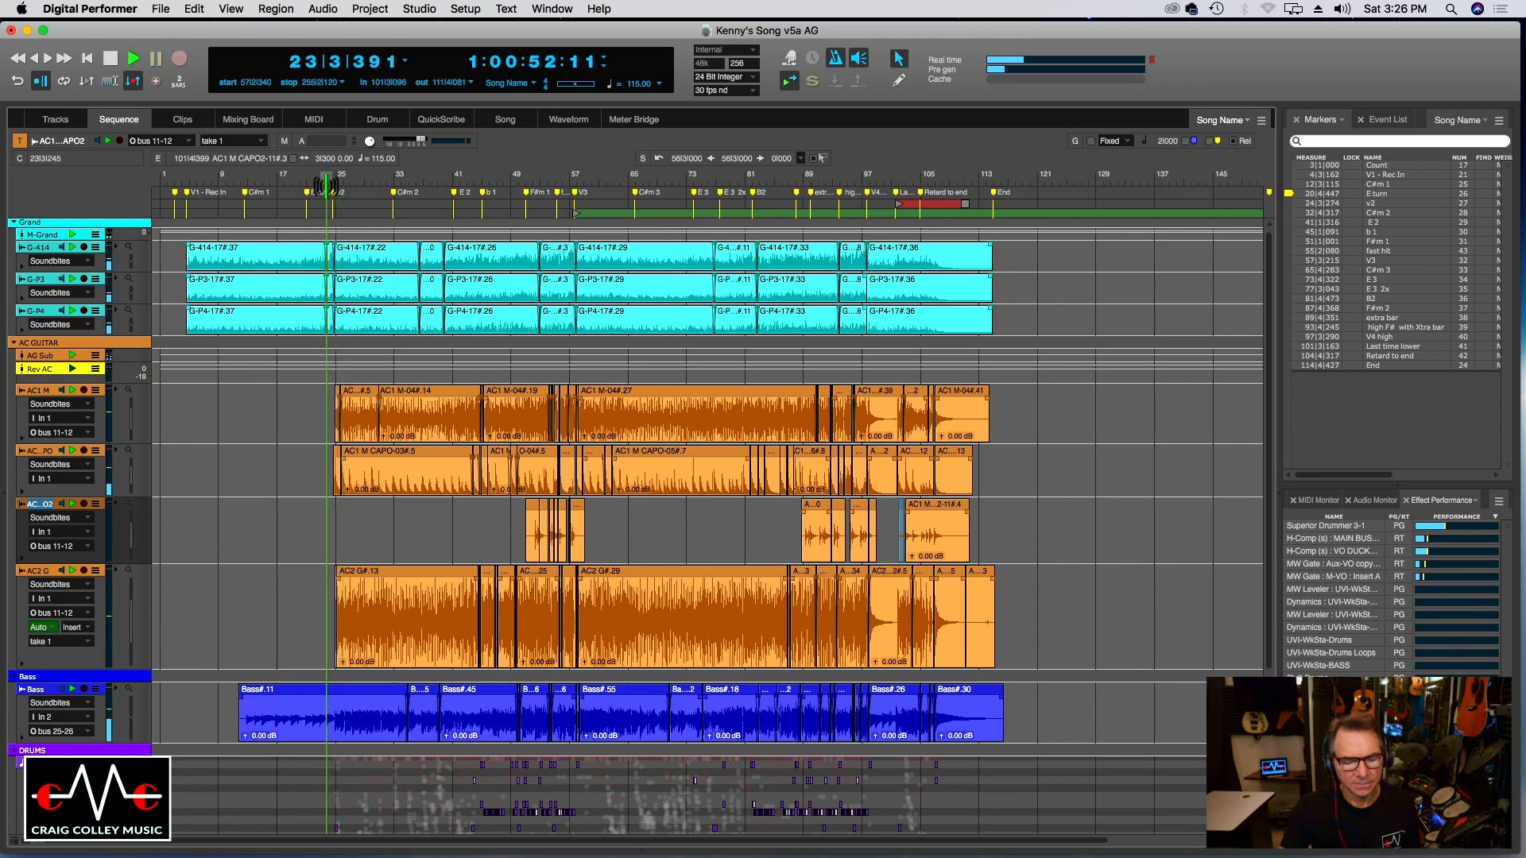
{"action": "key", "text": "super+Right"}
{"action": "key", "text": "super+Right"}
{"action": "key", "text": "super+Right"}
{"action": "key", "text": "super+Right"}
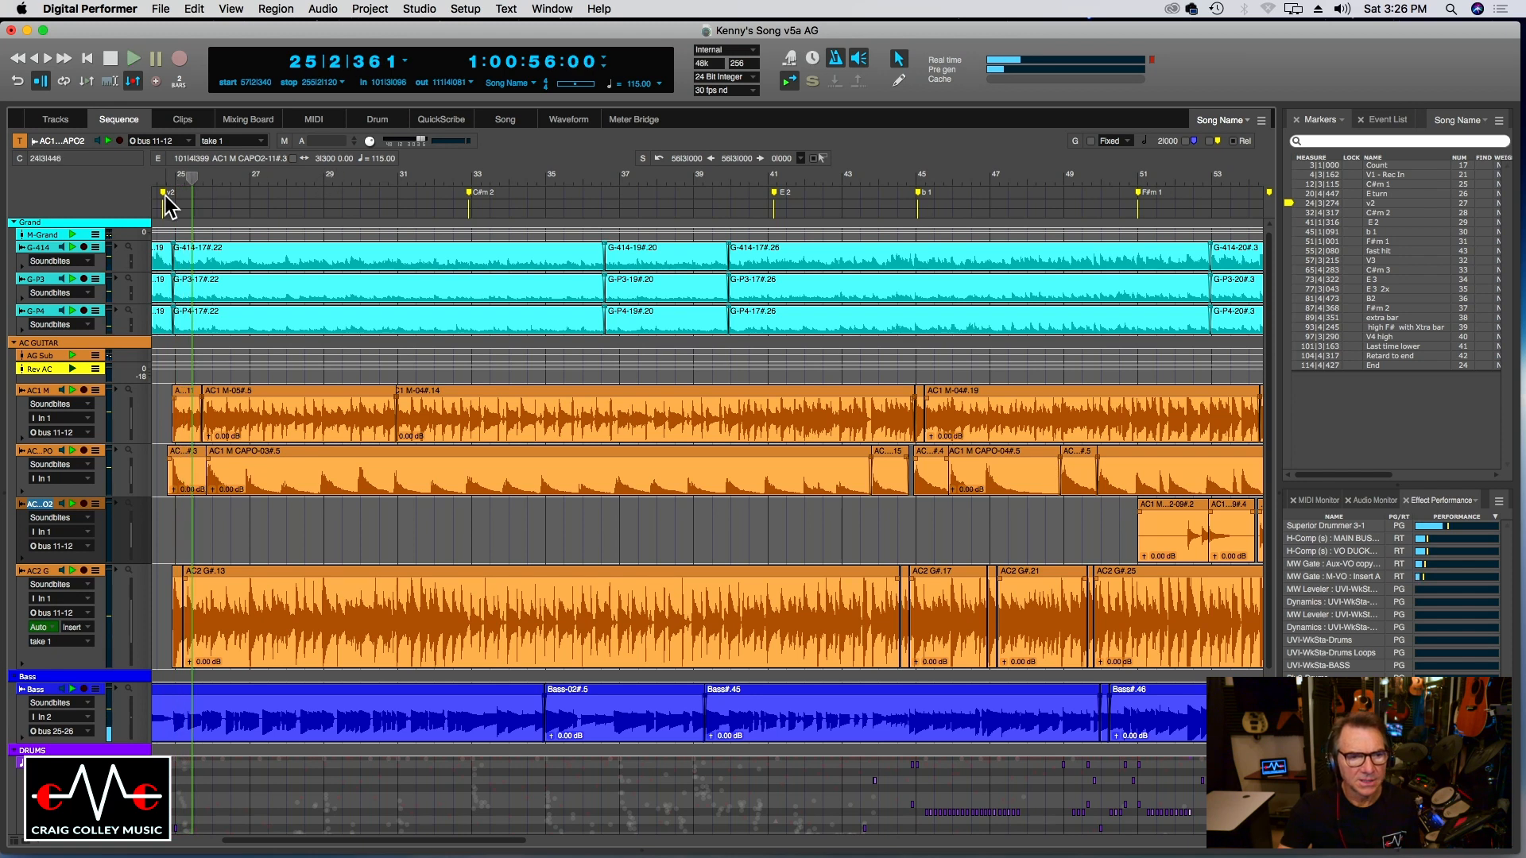
{"action": "left_click", "coordinate": [160, 183]}
{"action": "key", "text": "super+Right"}
{"action": "key", "text": "super+Right"}
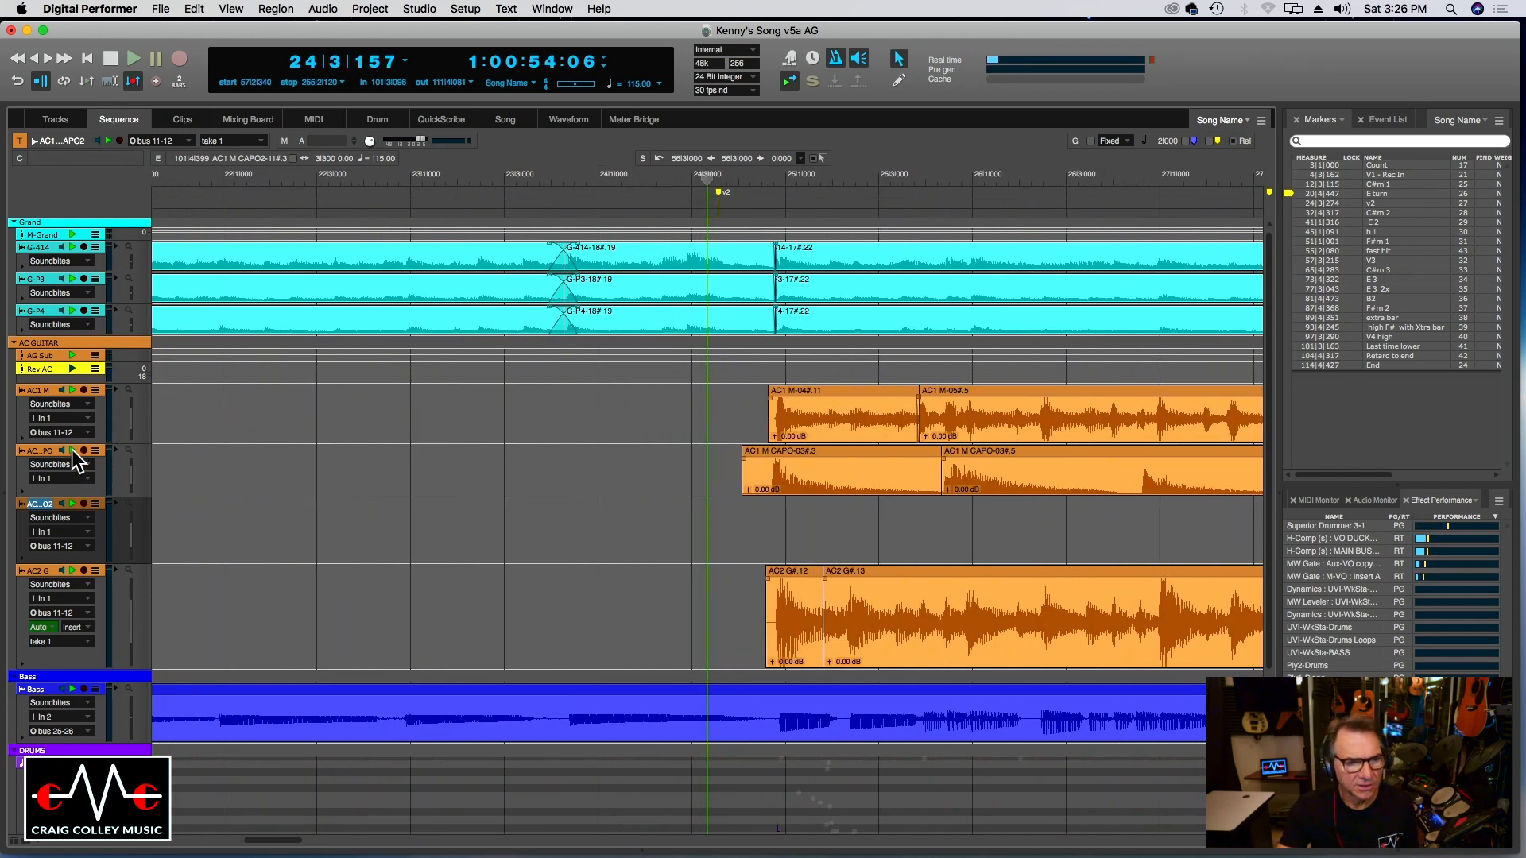
Replay the guitars' entry at v2 and move the first AC1 M CAPO soundbite later to 24|4|083.
{"action": "key", "text": "space"}
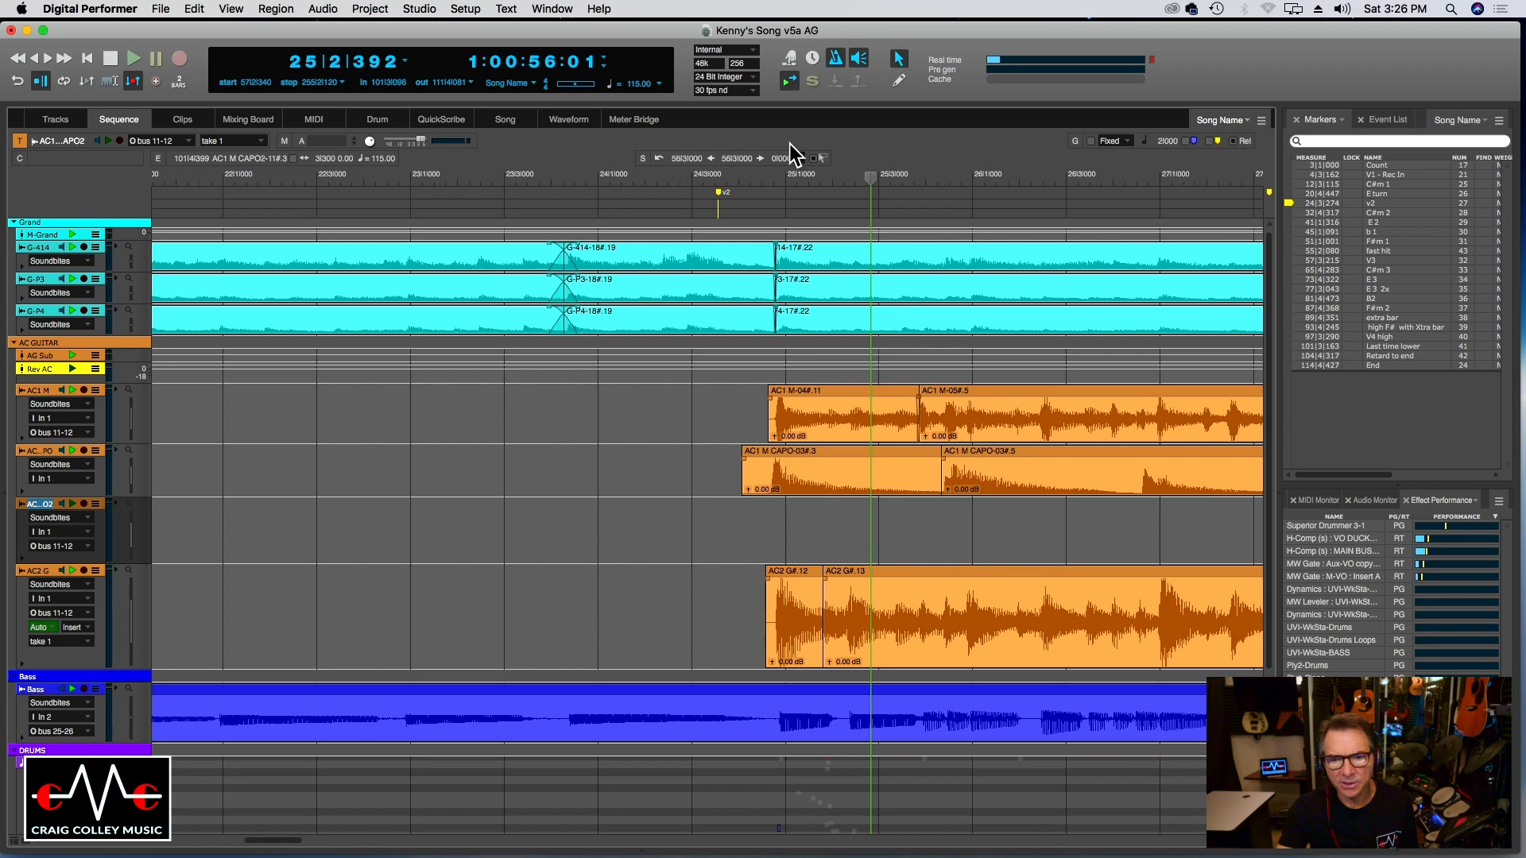
{"action": "left_click", "coordinate": [745, 171]}
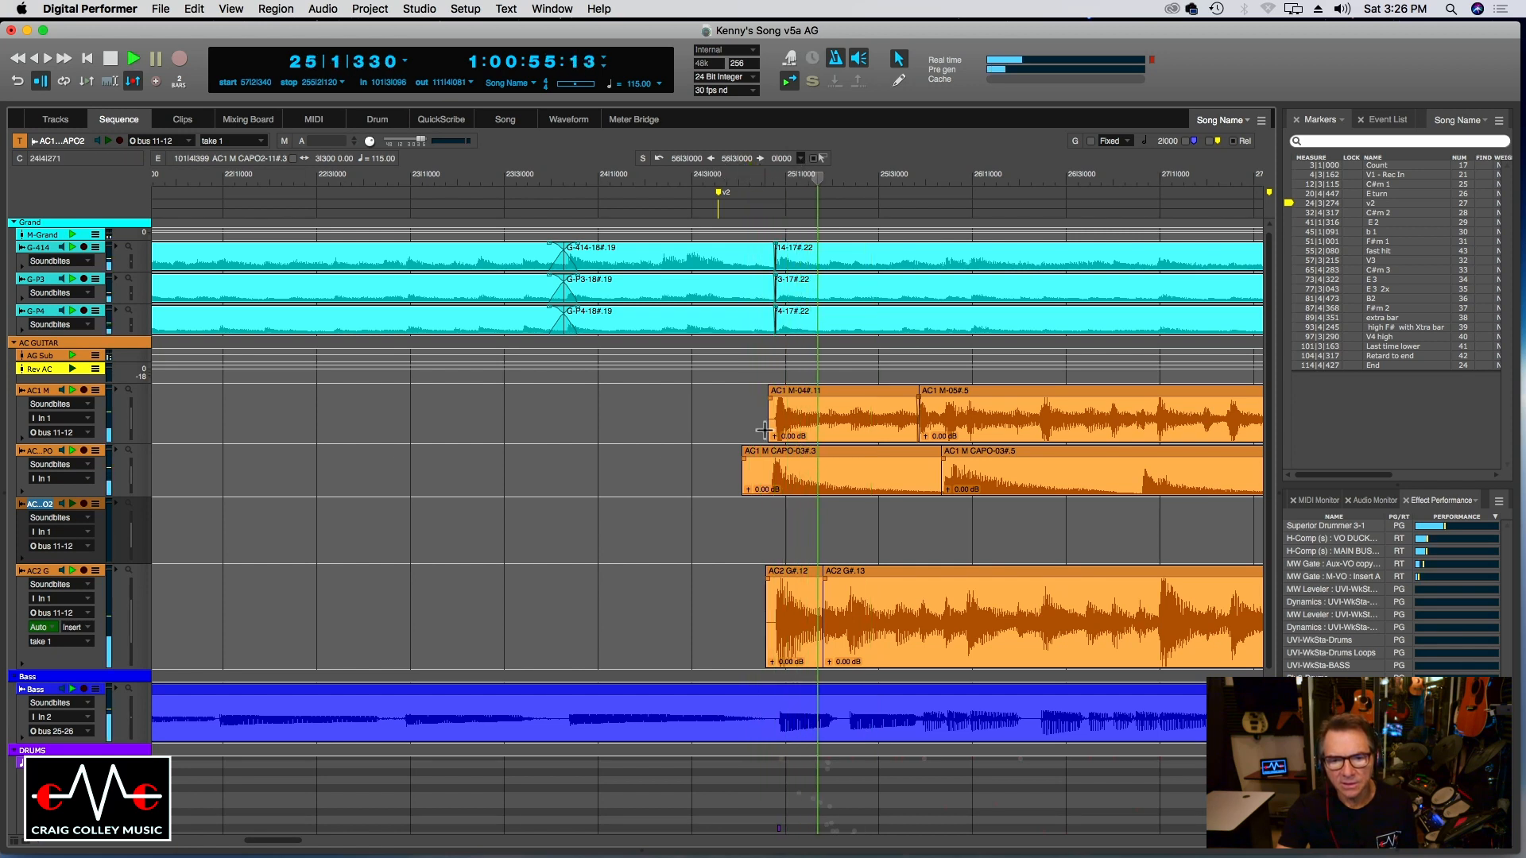
{"action": "left_click_drag", "start_coordinate": [785, 475], "coordinate": [791, 480]}
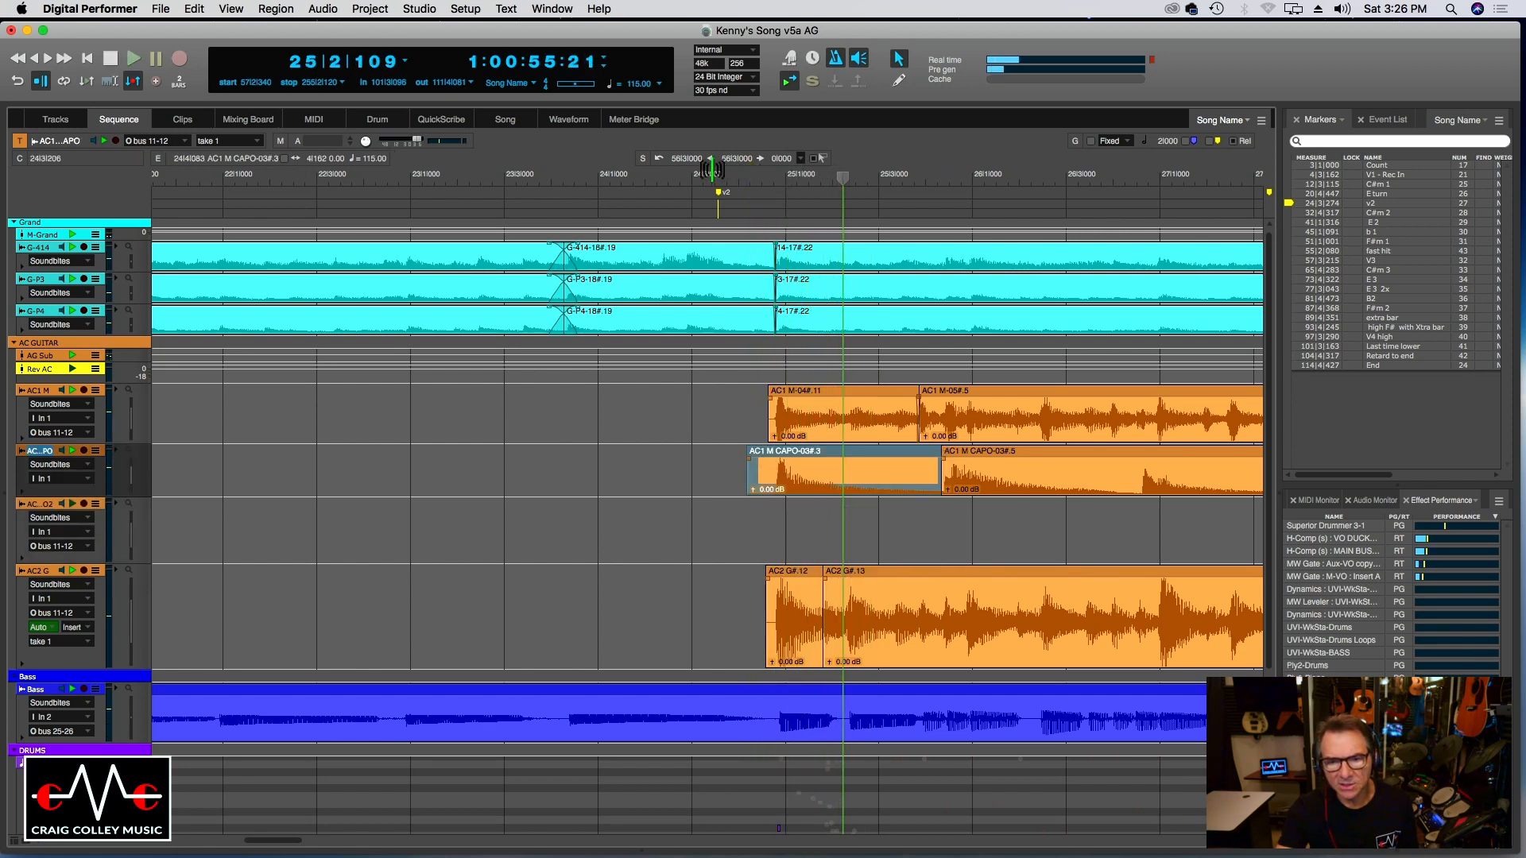
Try the first AC1 M CAPO soundbite earlier at 24|4|034, return it to 24|4|083 and replay the entry at v2.
{"action": "left_click", "coordinate": [700, 173]}
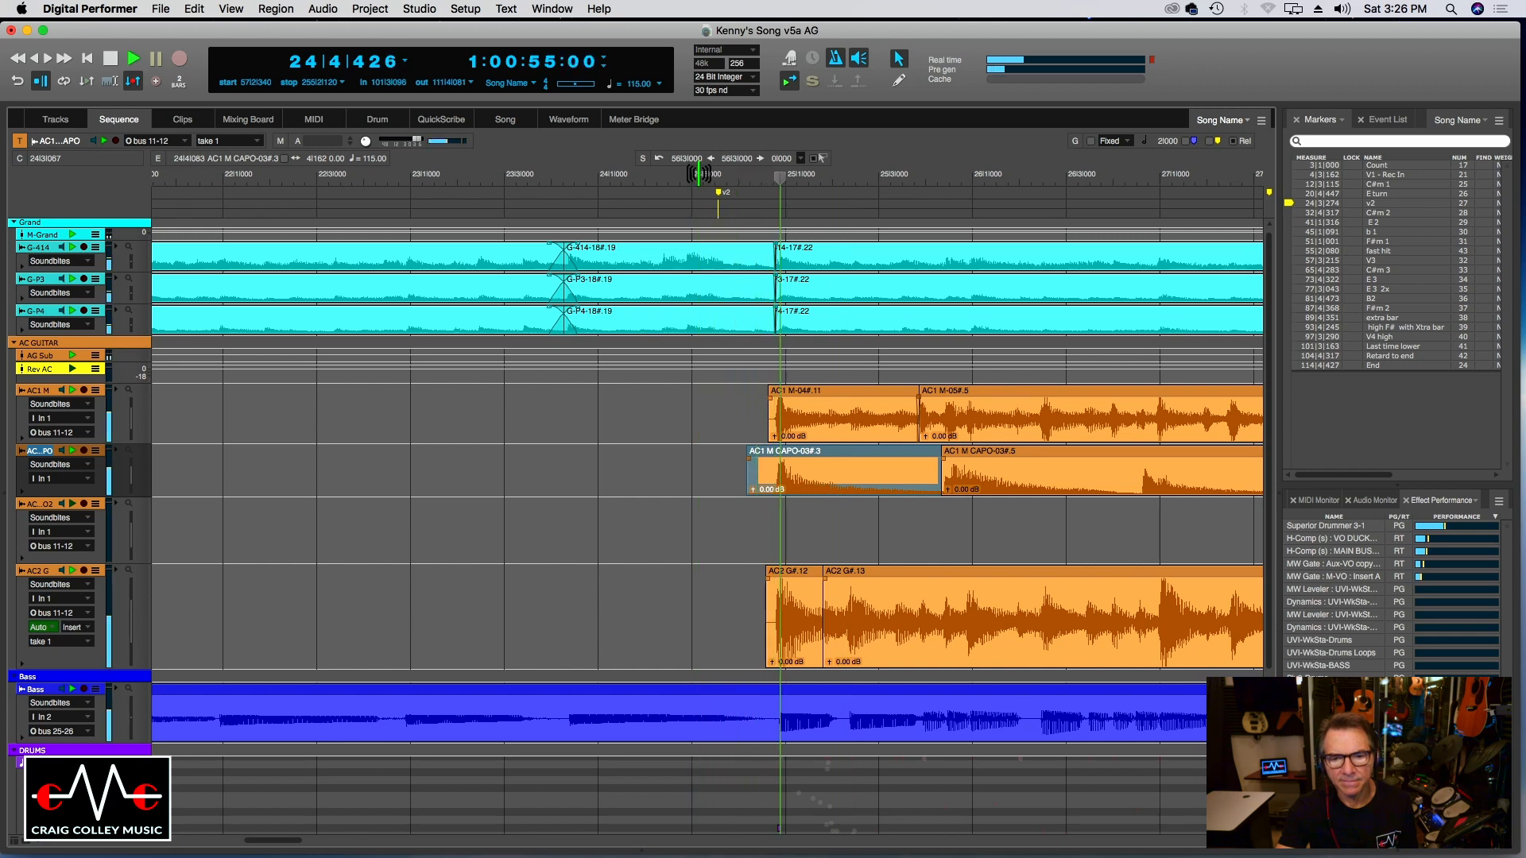
{"action": "left_click", "coordinate": [656, 181]}
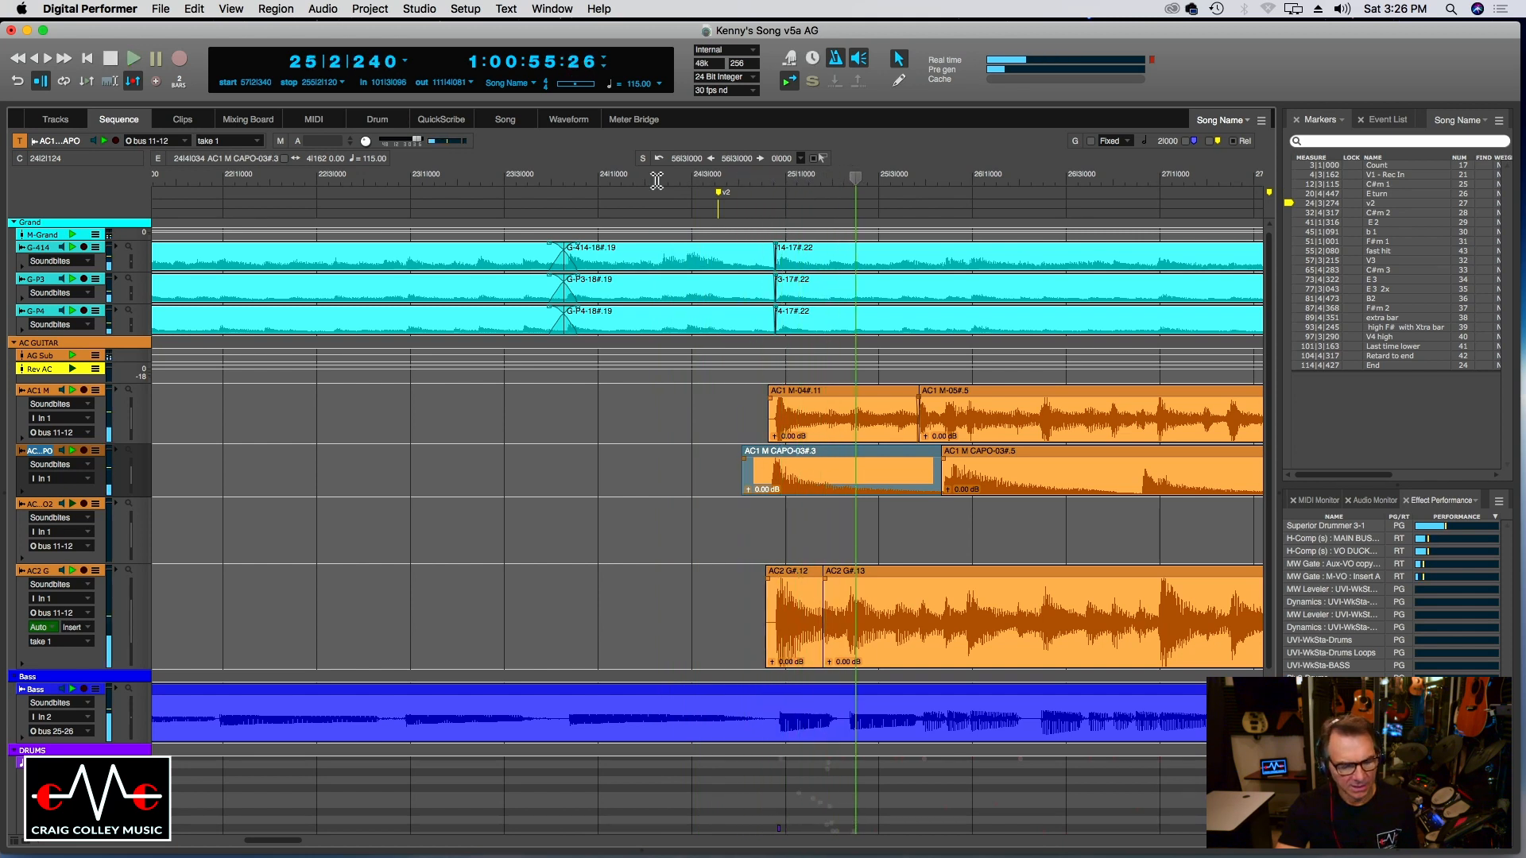
{"action": "key", "text": "Down"}
{"action": "key", "text": "Up"}
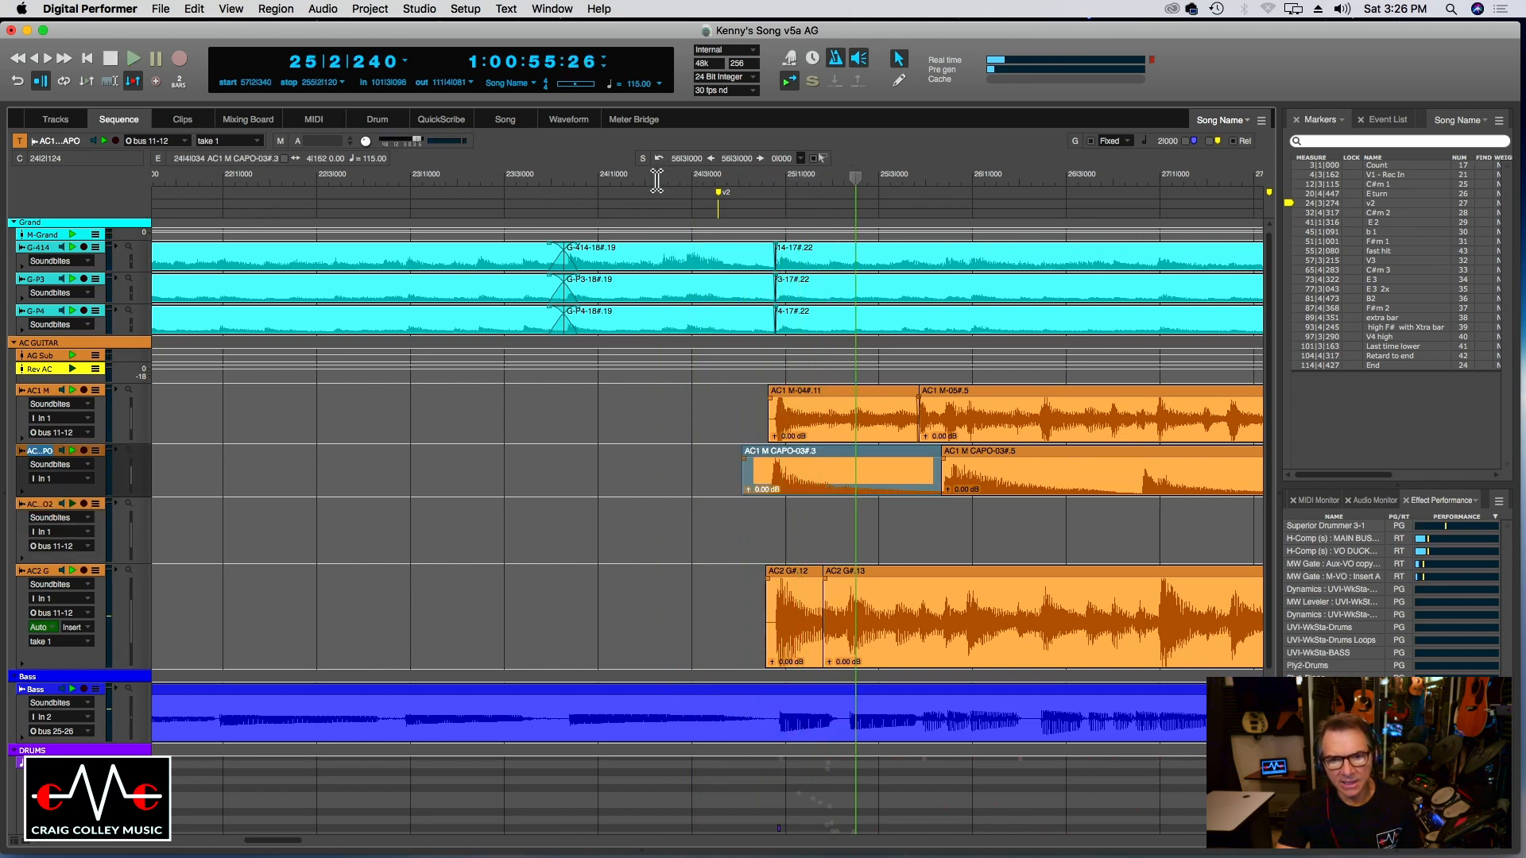
{"action": "key", "text": "alt+Right"}
{"action": "left_click", "coordinate": [674, 191]}
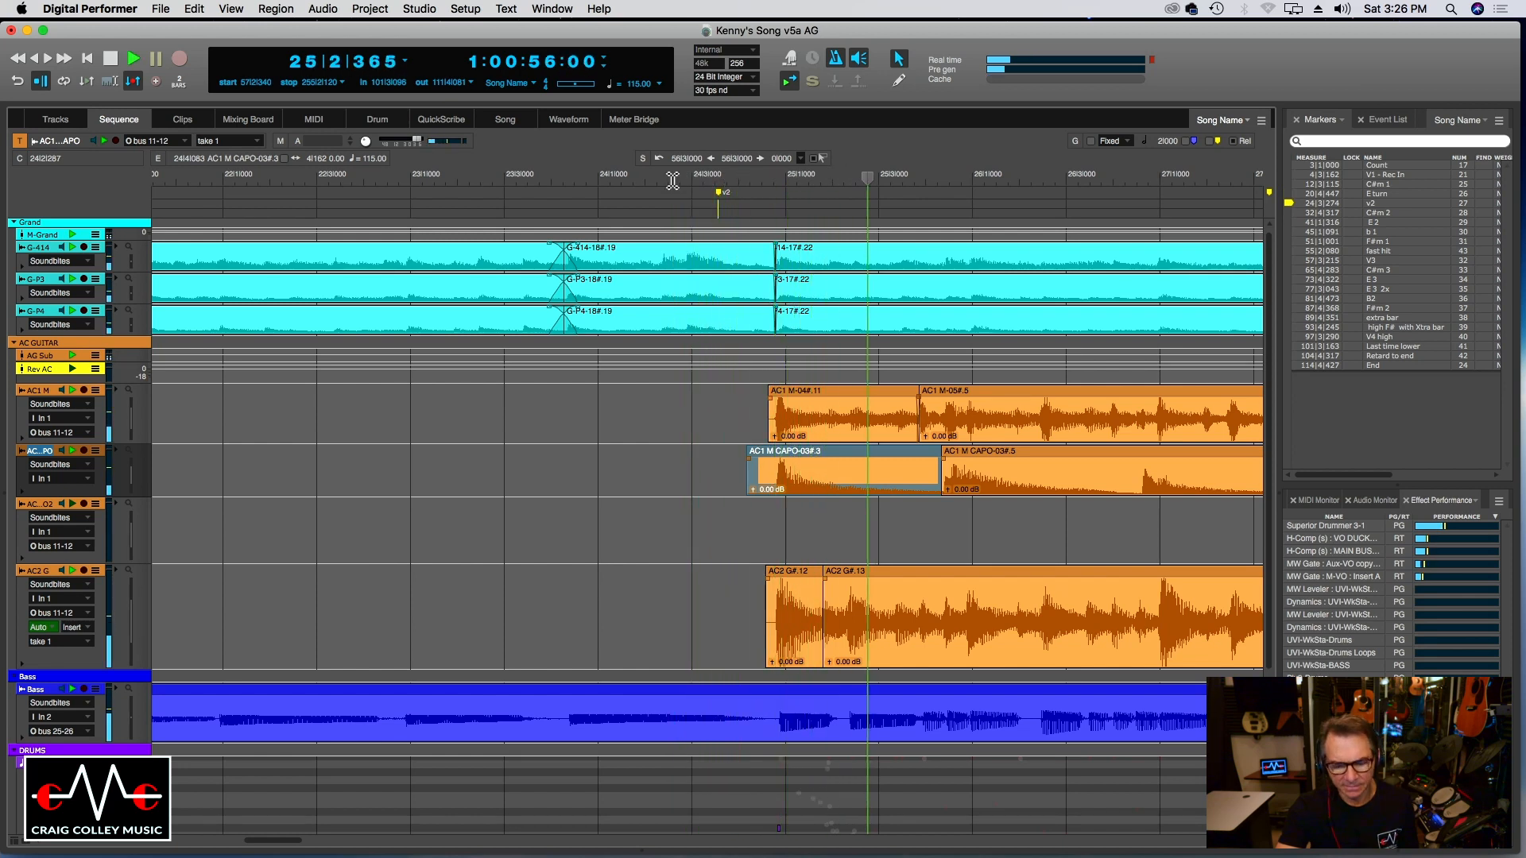
Replay the guitars' entry with the full mix several times from just before the v2 marker.
{"action": "key", "text": "super+bracketleft"}
{"action": "key", "text": "super+bracketleft"}
{"action": "key", "text": "super+bracketleft"}
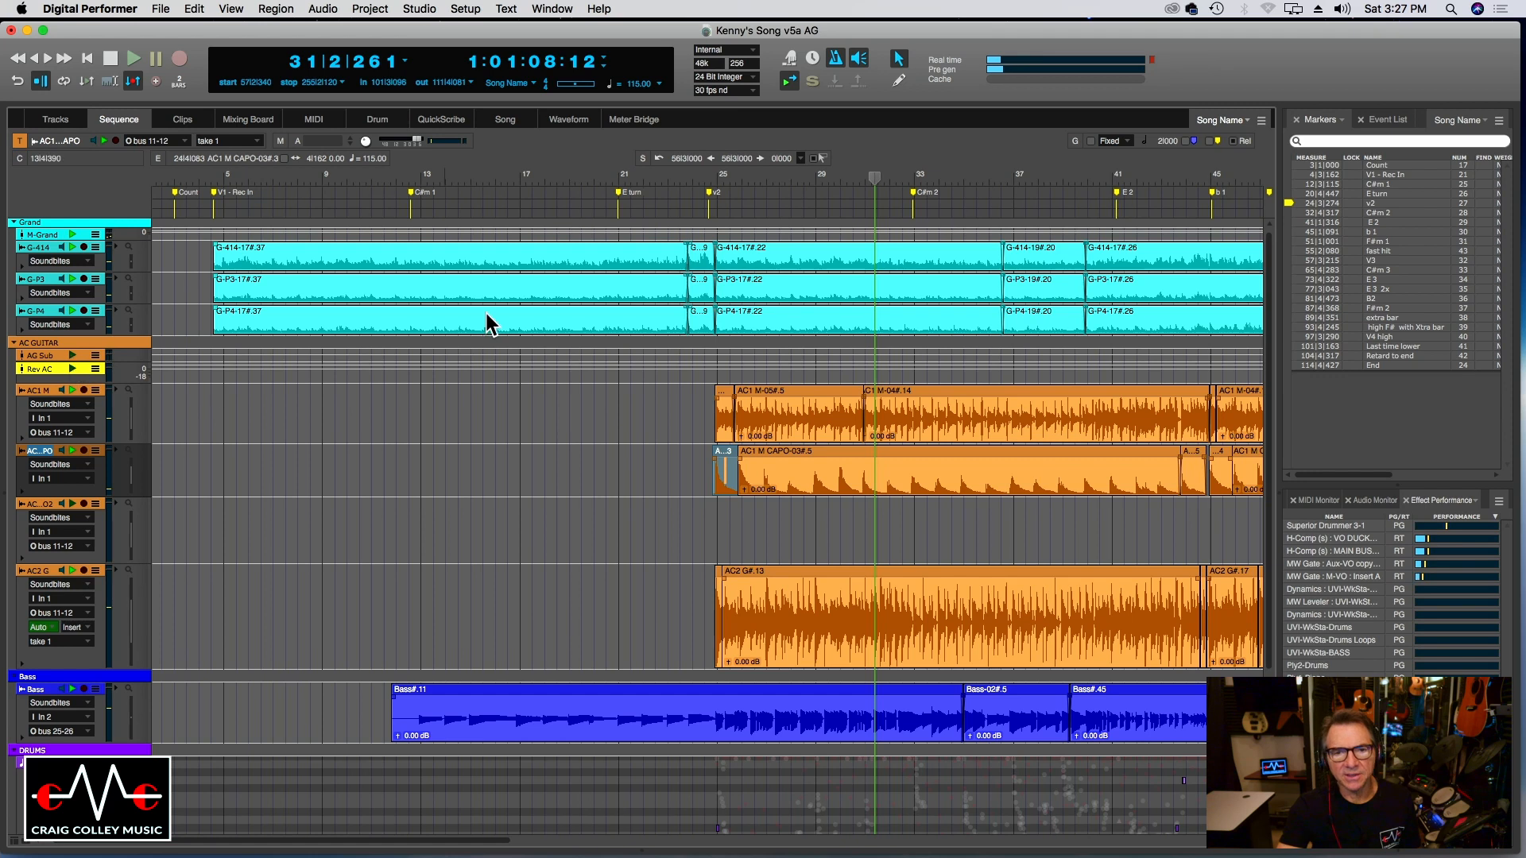
{"action": "left_click", "coordinate": [706, 182]}
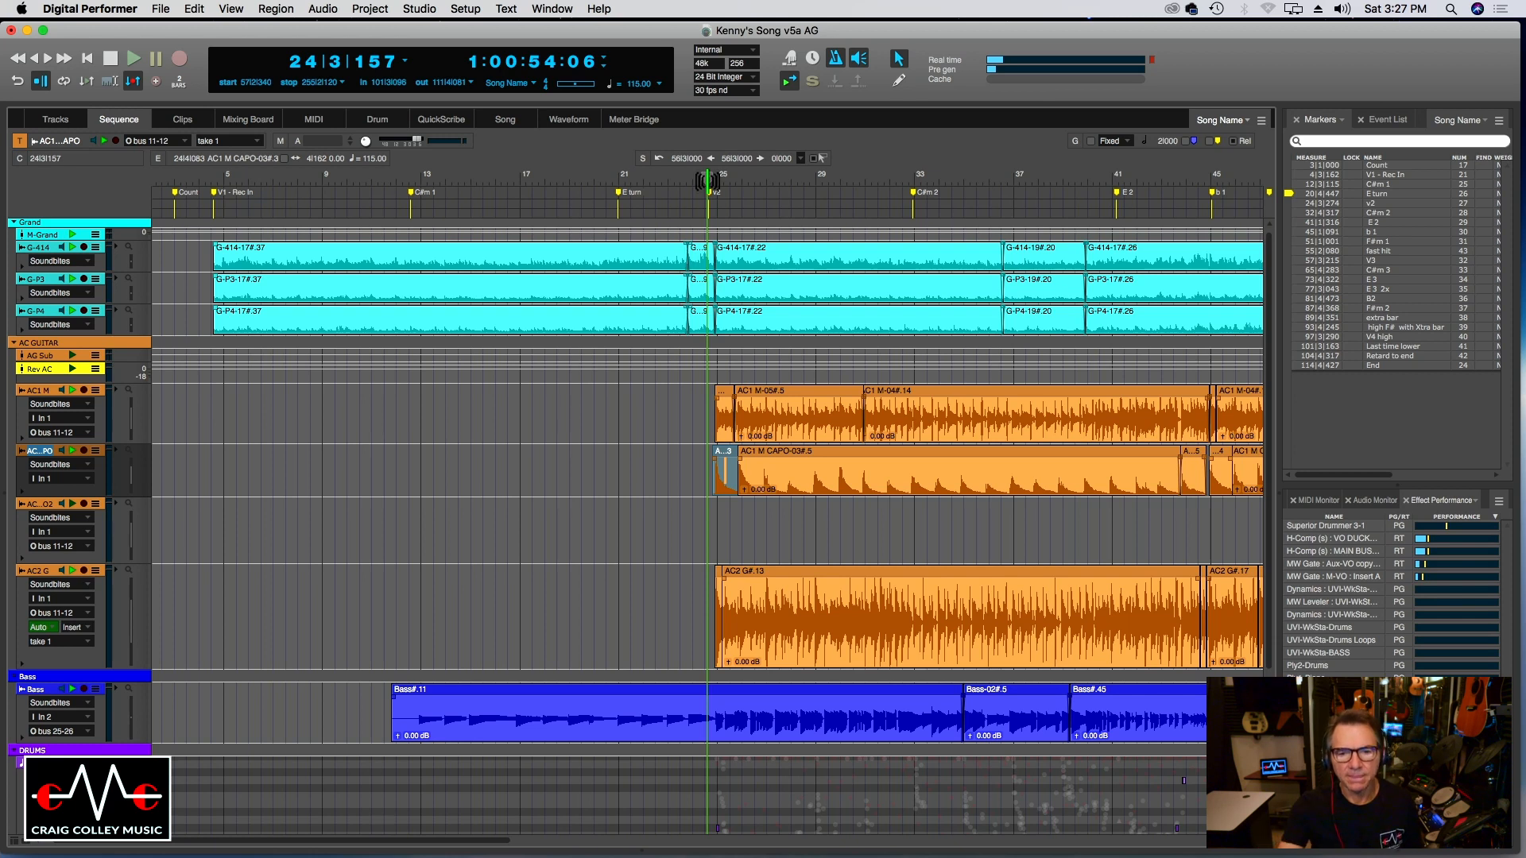
{"action": "left_click", "coordinate": [706, 189]}
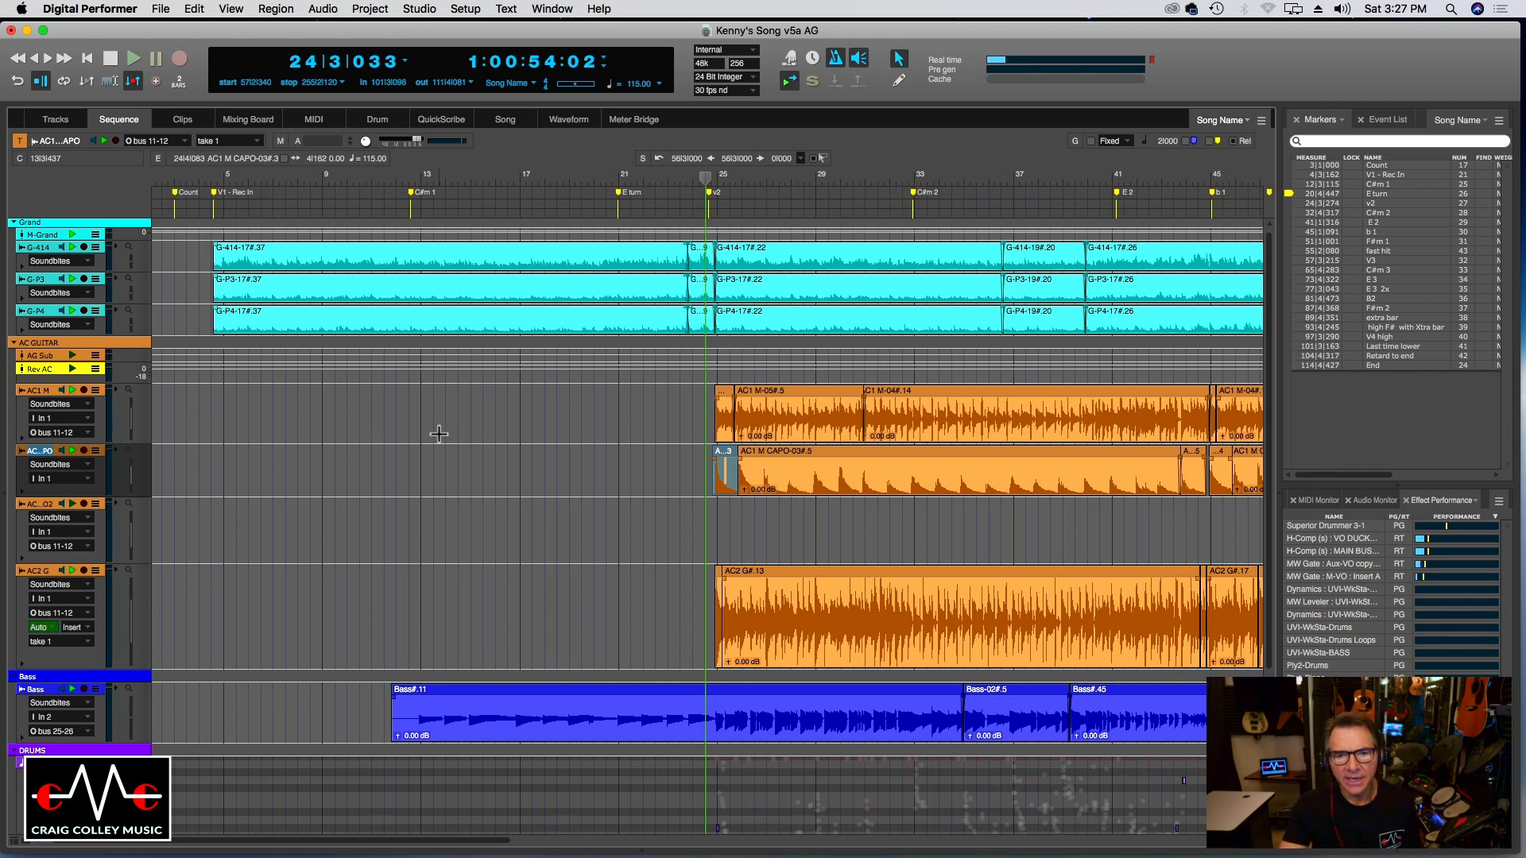
{"action": "left_click_drag", "start_coordinate": [713, 175], "coordinate": [703, 176]}
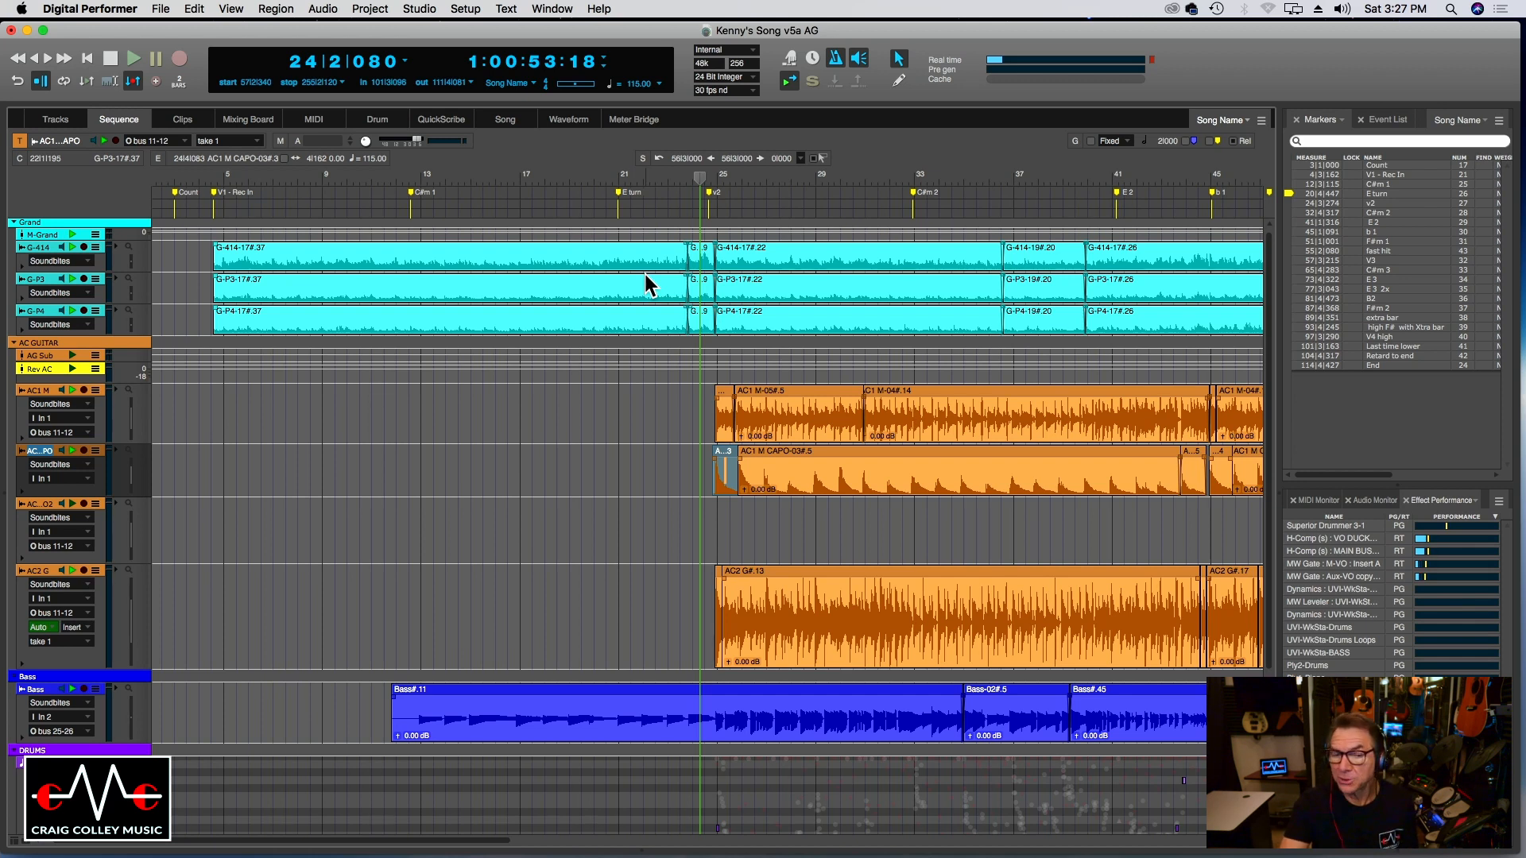
{"action": "key", "text": "space"}
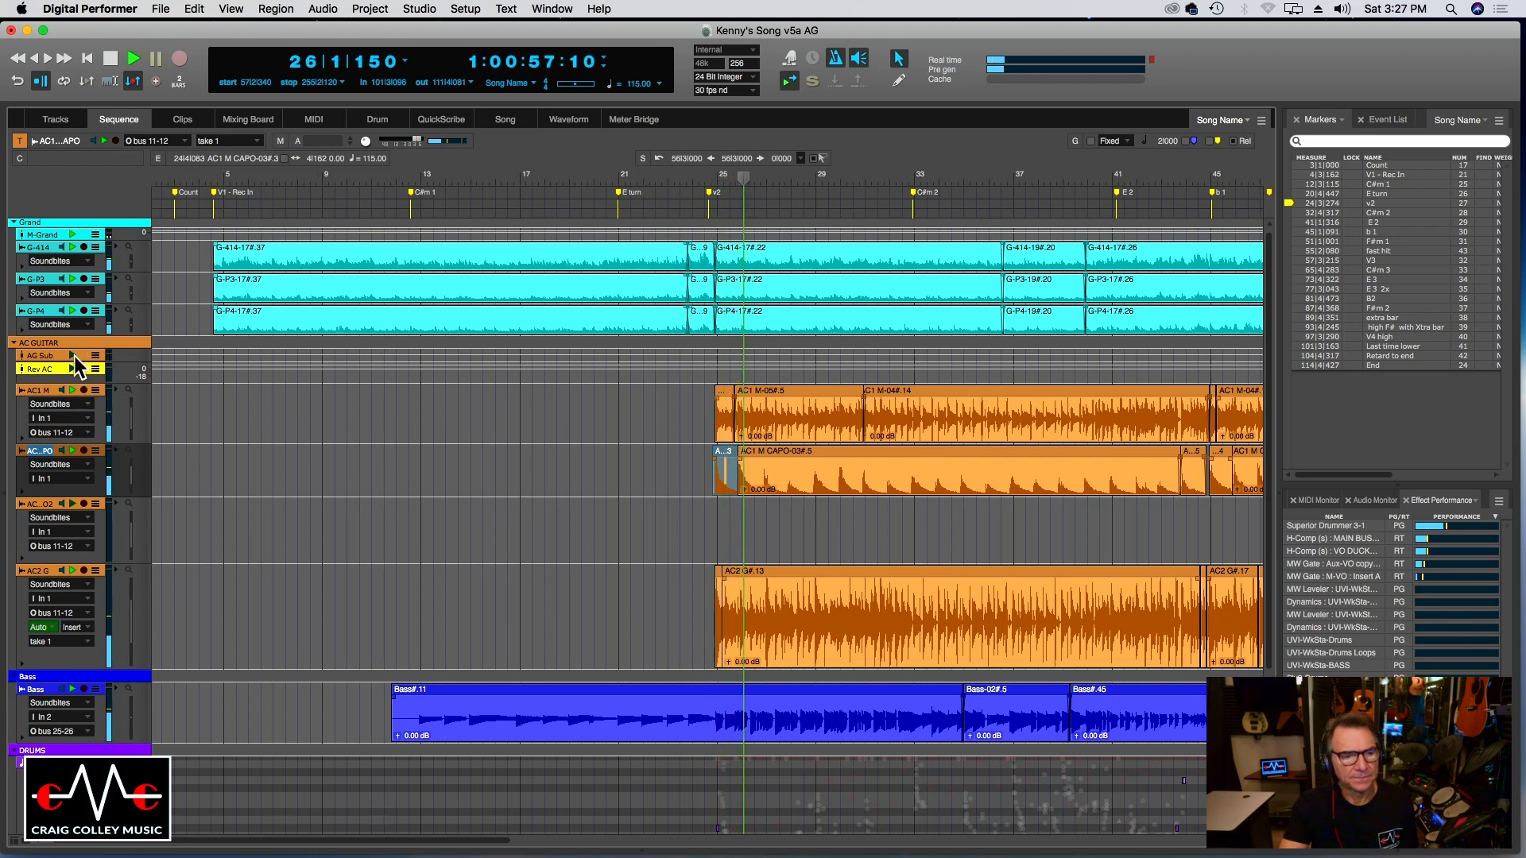
{"action": "key", "text": "space"}
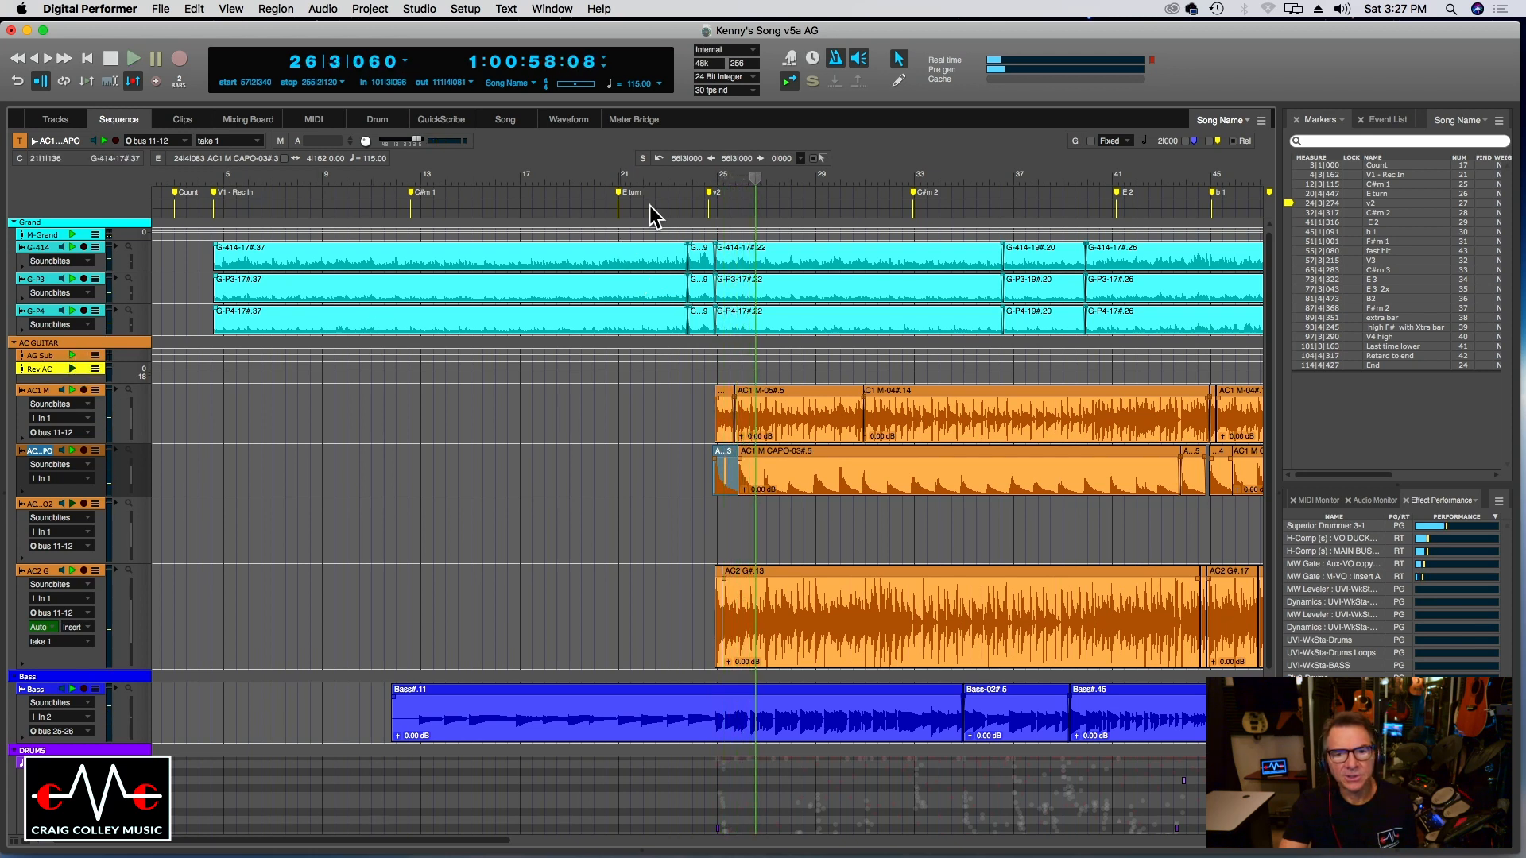
{"action": "left_click", "coordinate": [699, 181]}
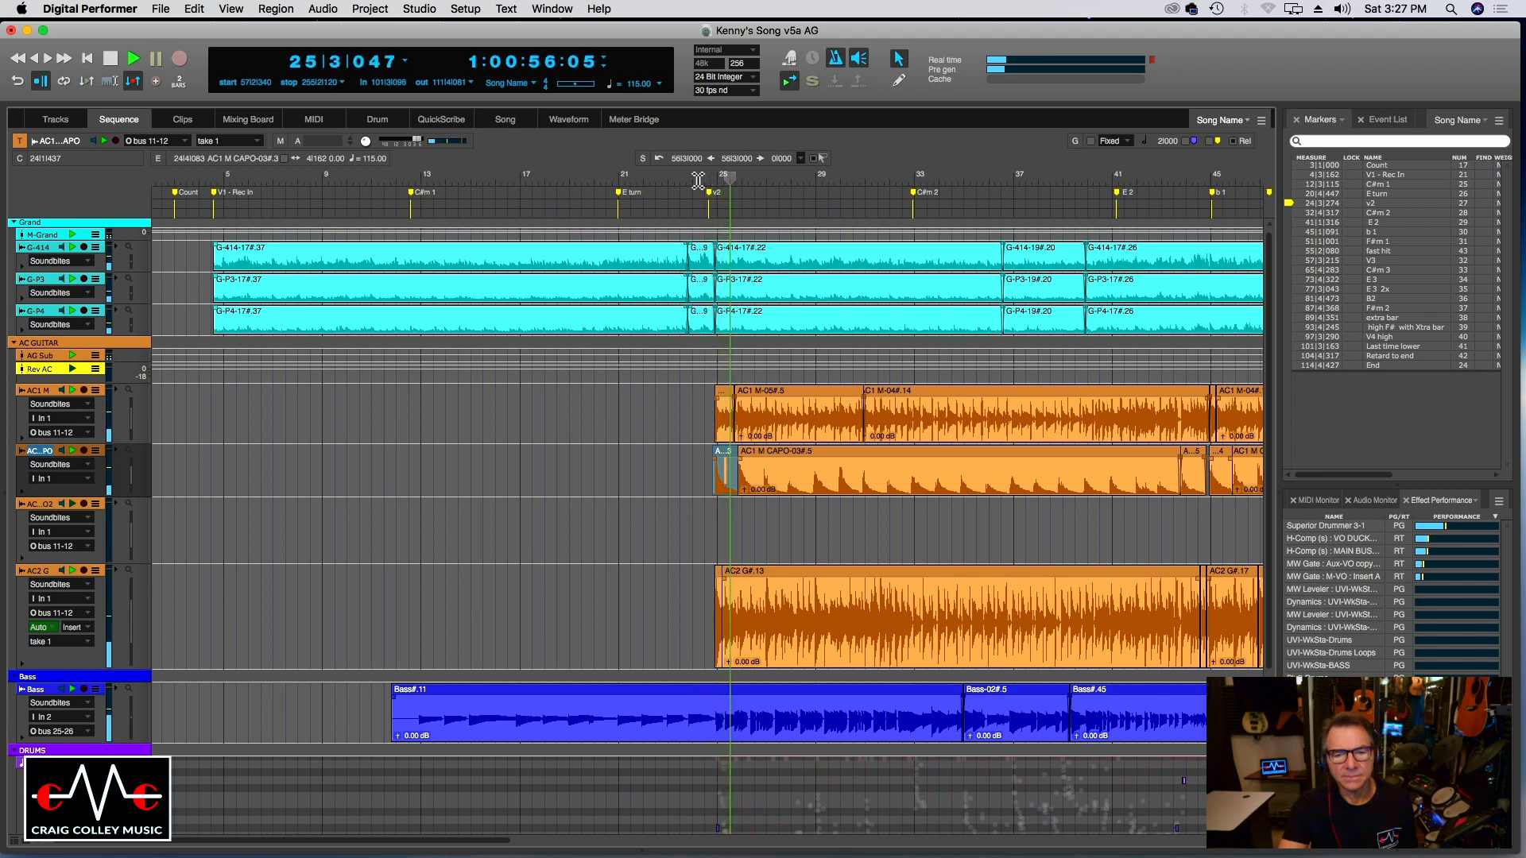
Play from before v2 and raise the G-414, G-P3 and G-P4 faders together, bringing G-P4 to about +1 dB.
{"action": "left_click", "coordinate": [256, 121]}
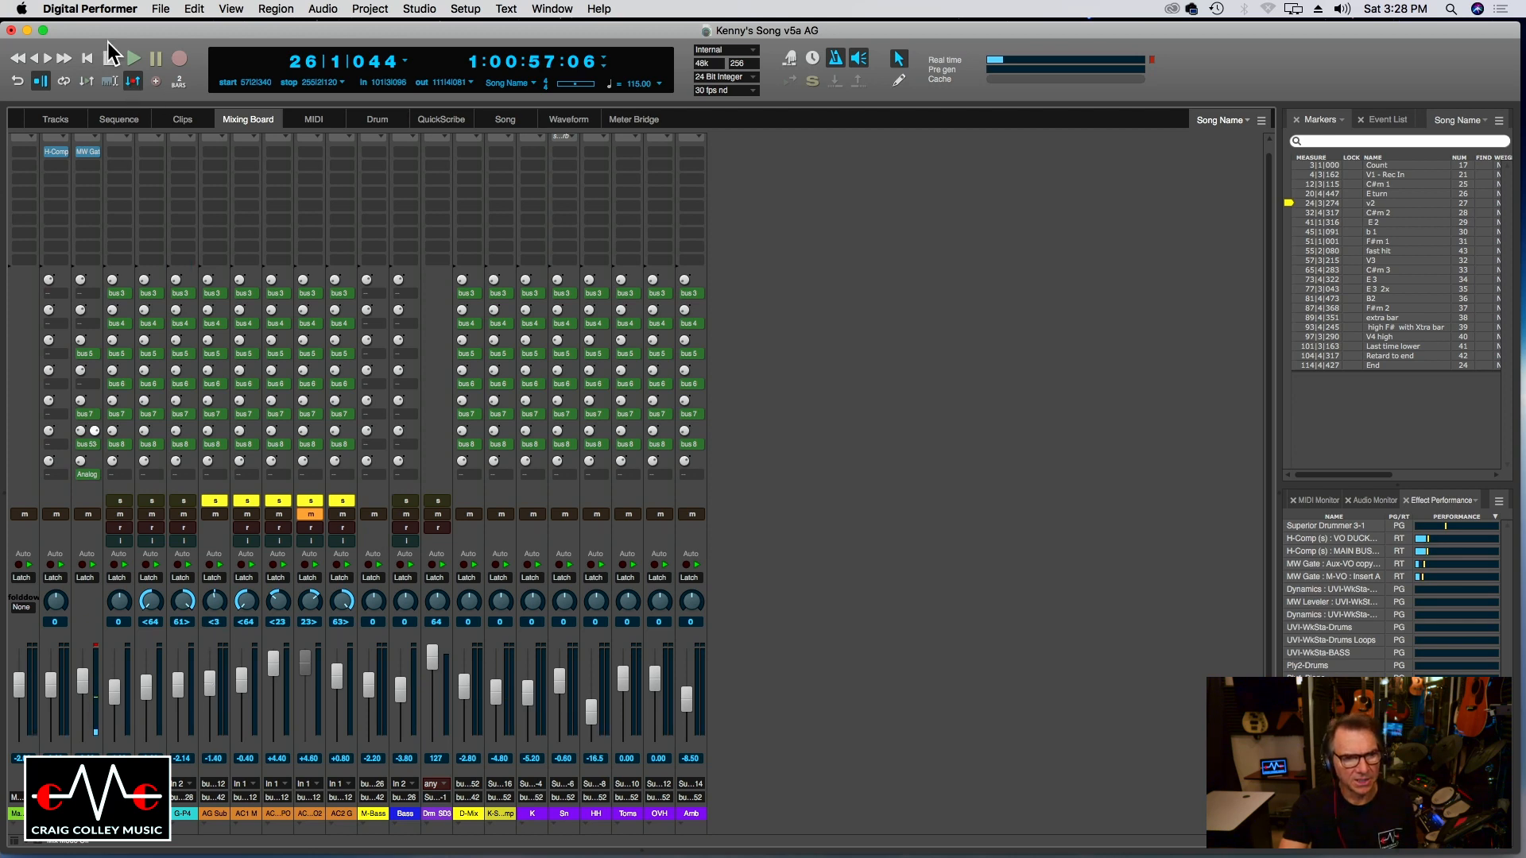
{"action": "left_click", "coordinate": [126, 123]}
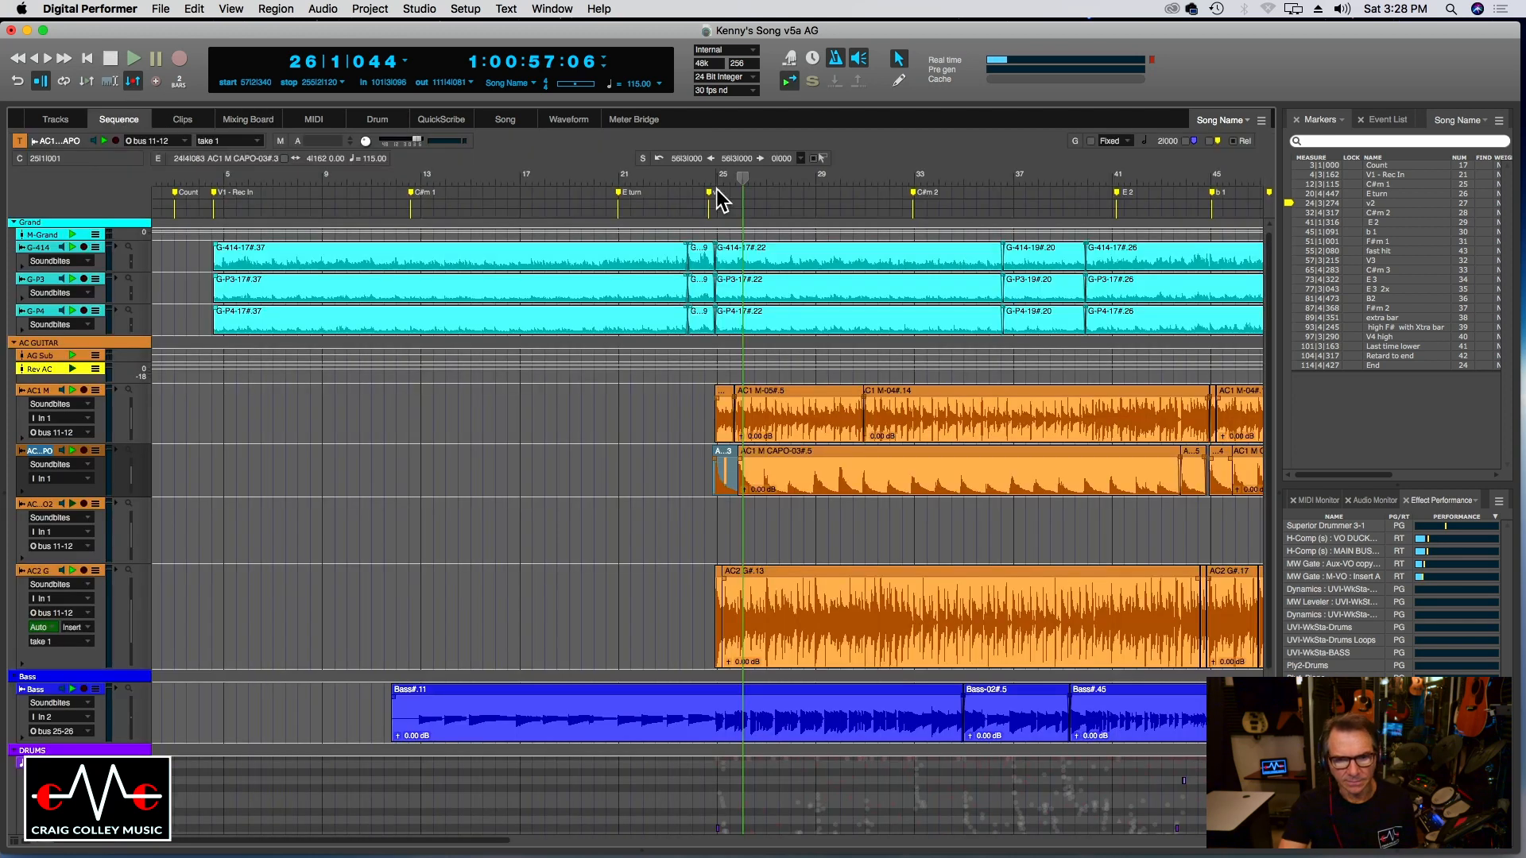
{"action": "left_click", "coordinate": [684, 173]}
{"action": "key", "text": "space"}
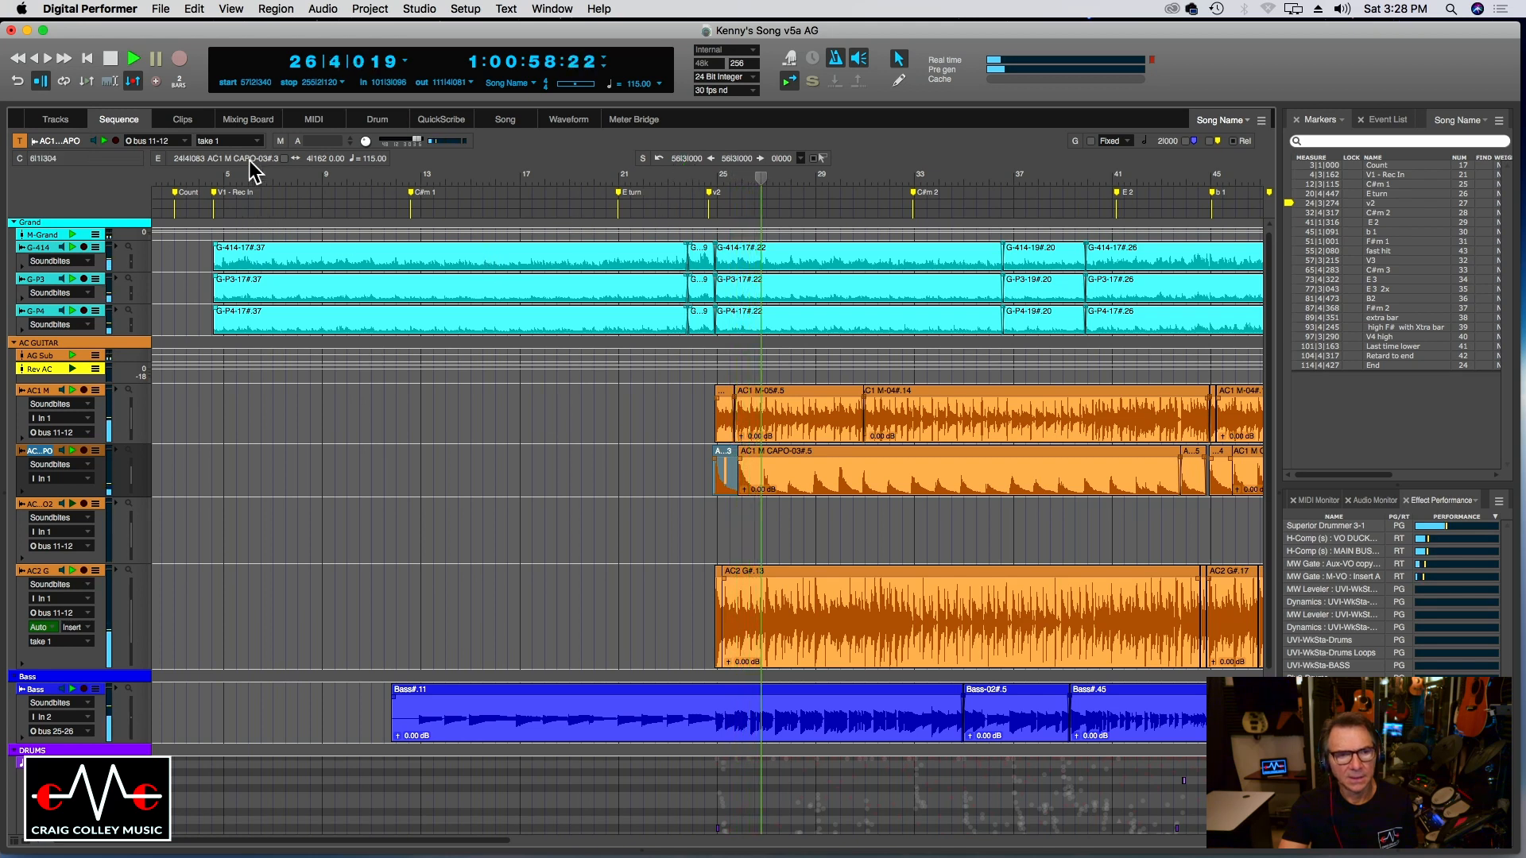
{"action": "left_click", "coordinate": [254, 120]}
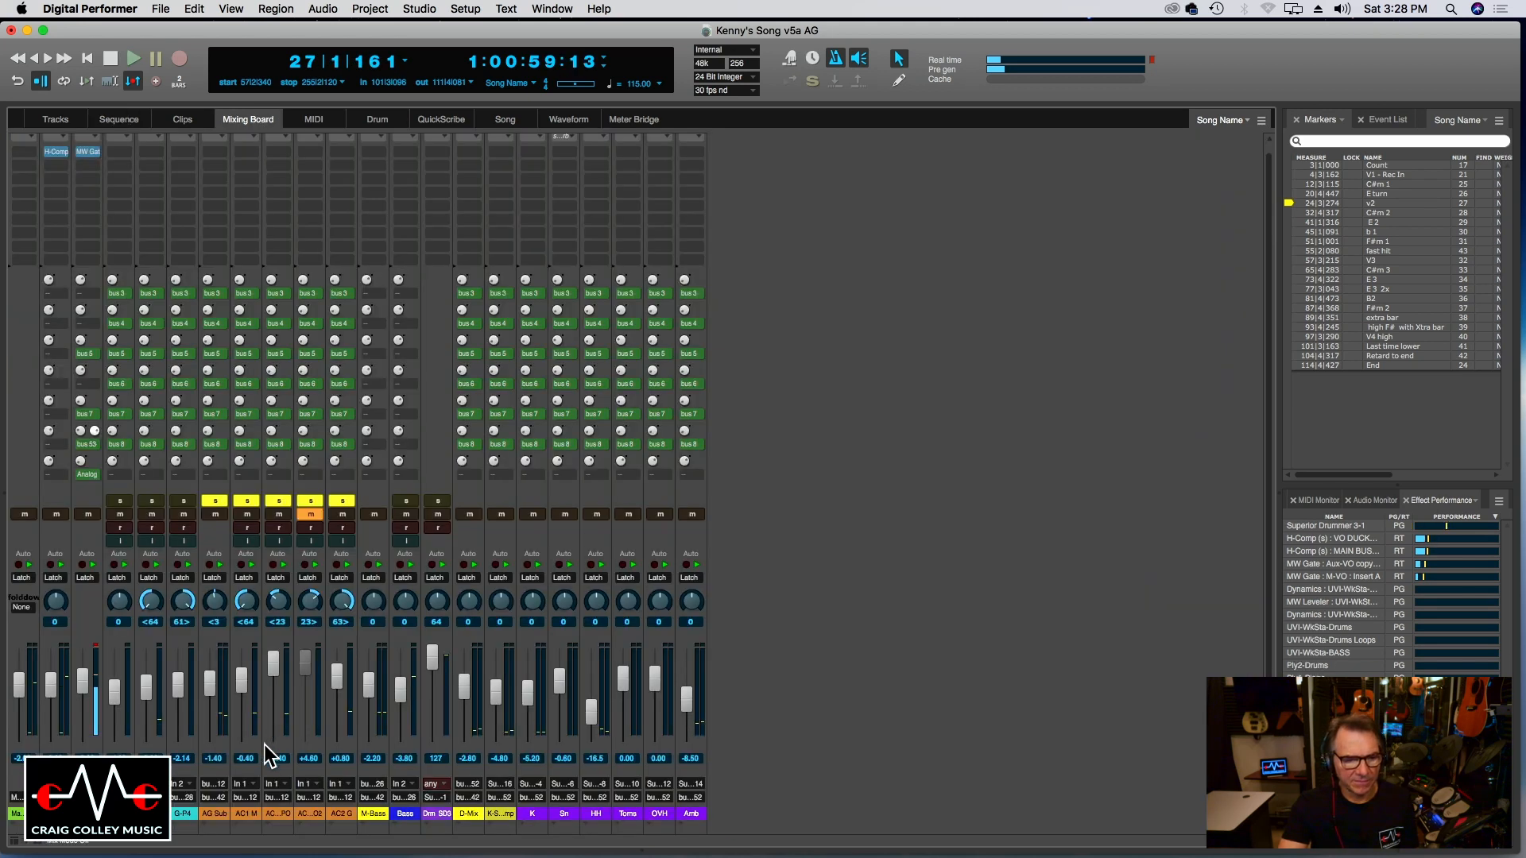
{"action": "left_click_drag", "start_coordinate": [118, 701], "coordinate": [114, 692]}
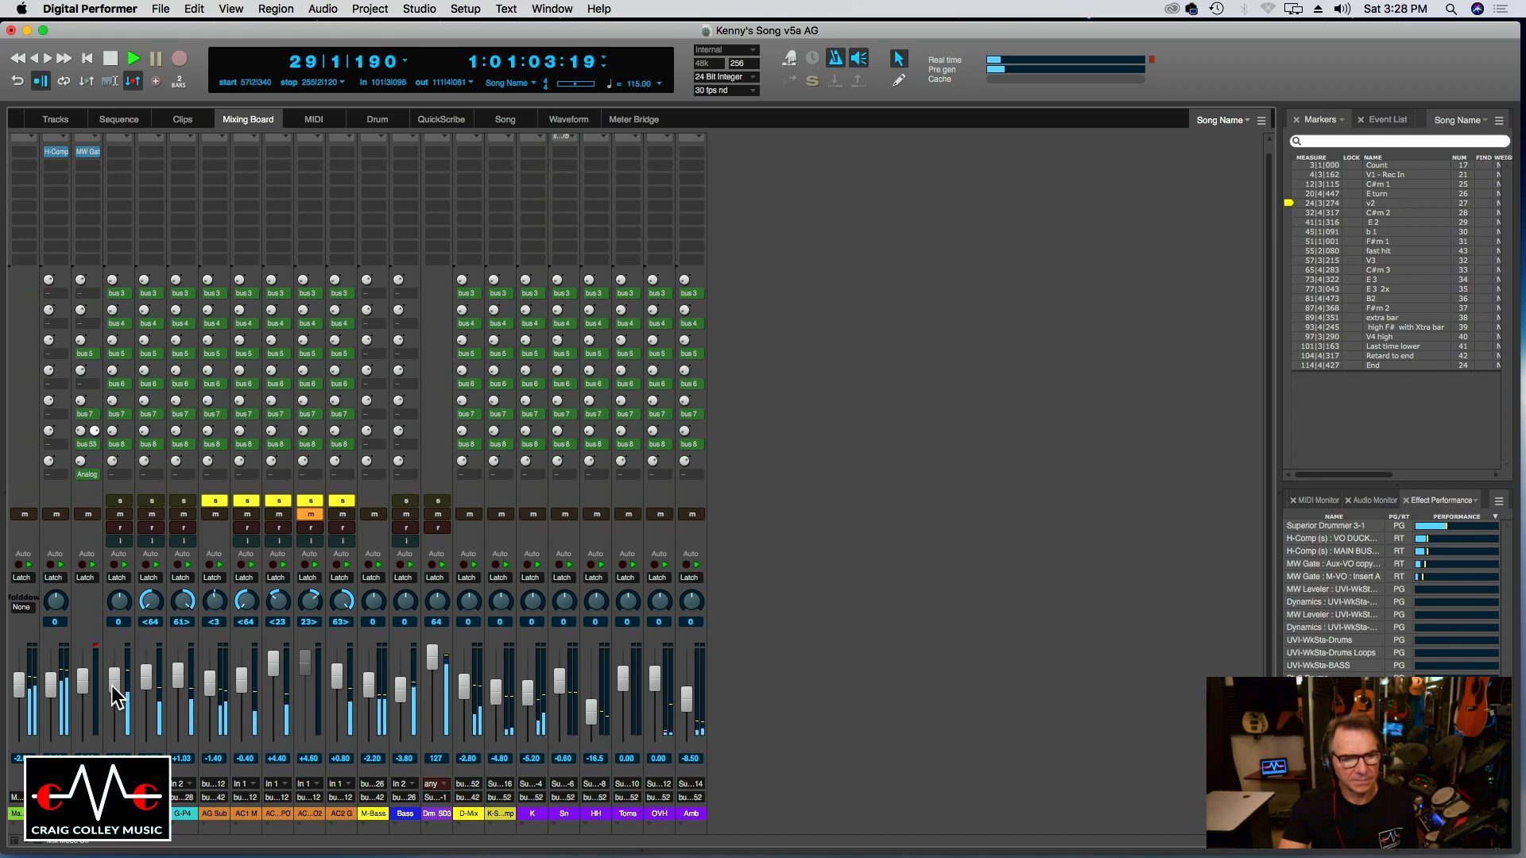
{"action": "left_click", "coordinate": [118, 119]}
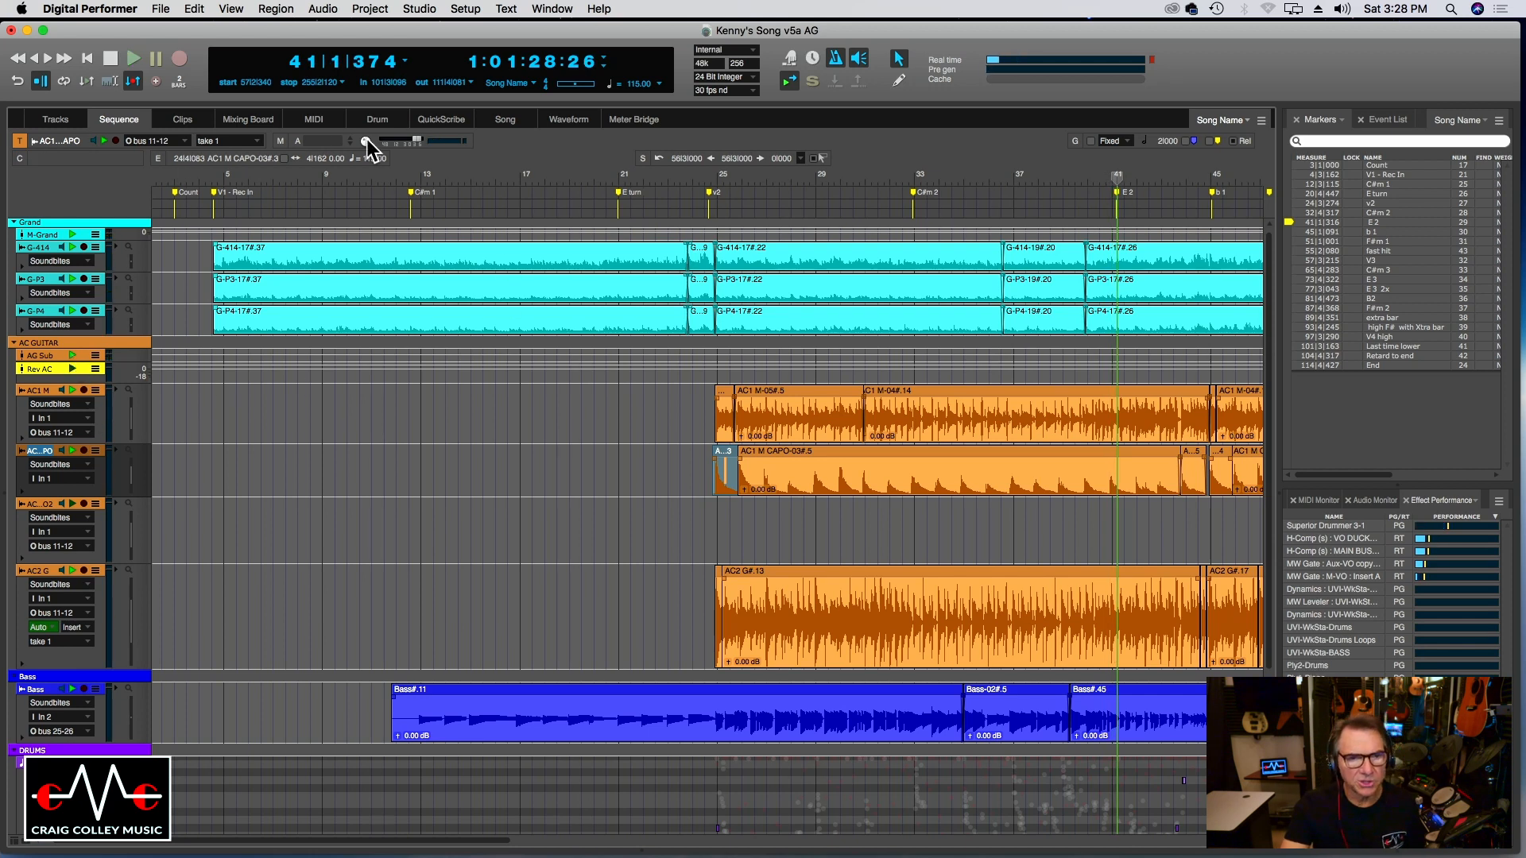
Mute AC1 M CAPO and AC2 G in the mixer and play the section again from v2.
{"action": "left_click", "coordinate": [236, 121]}
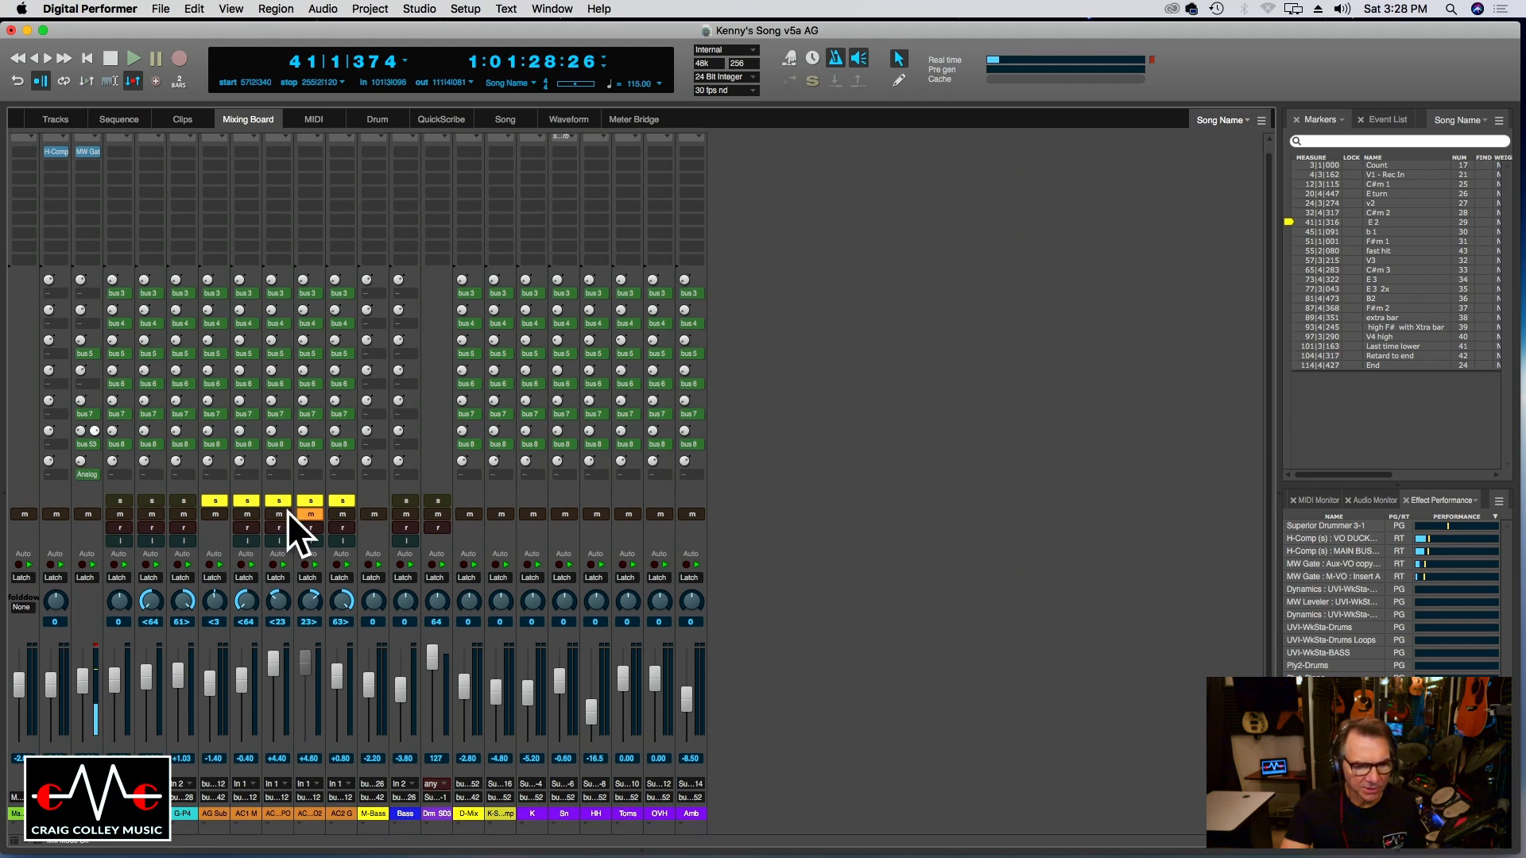
{"action": "left_click", "coordinate": [284, 514]}
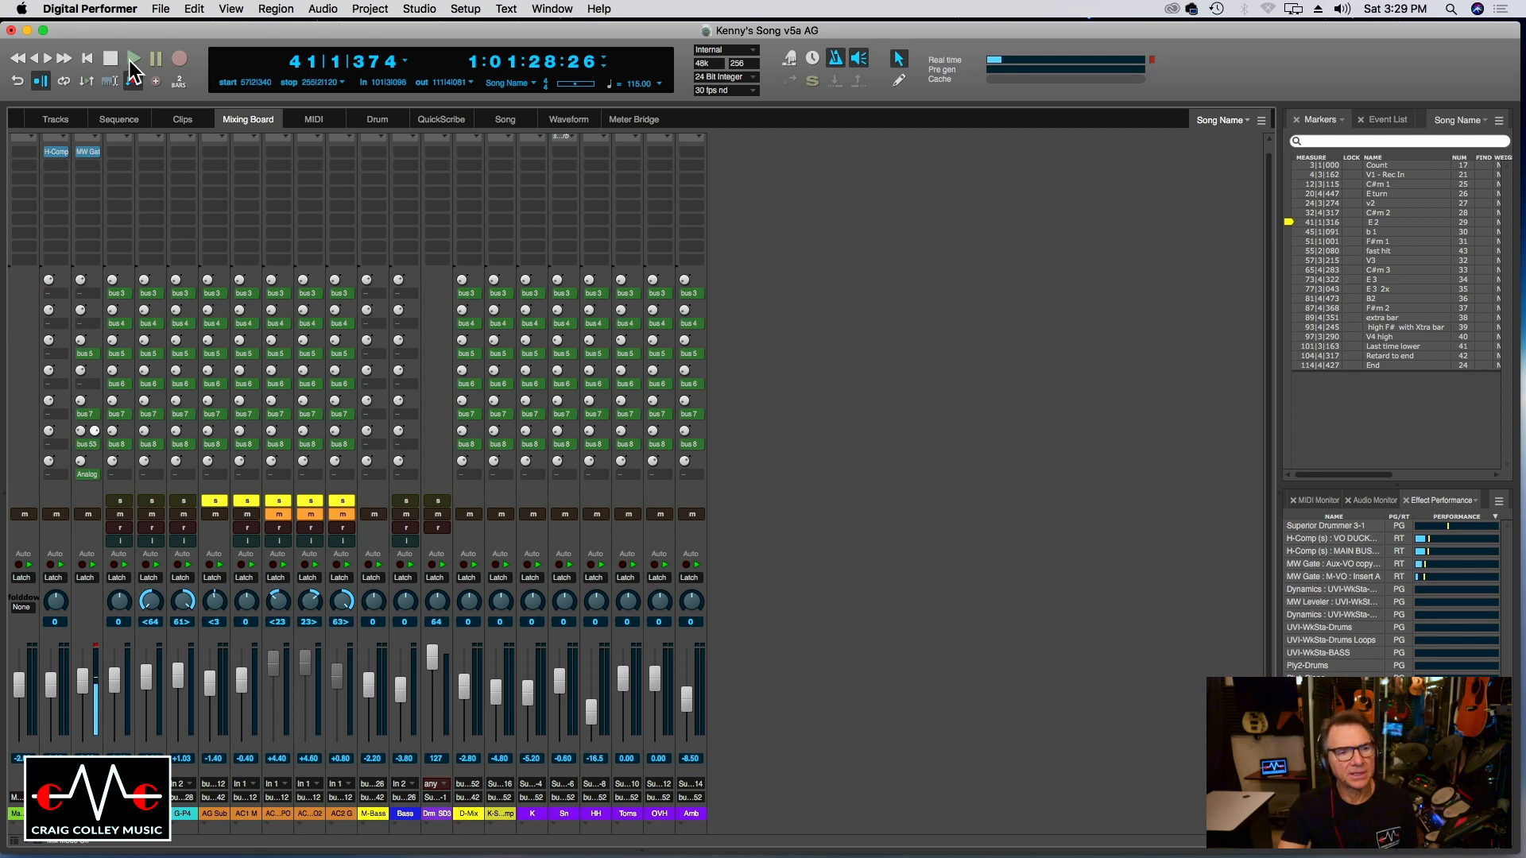
{"action": "left_click", "coordinate": [116, 118]}
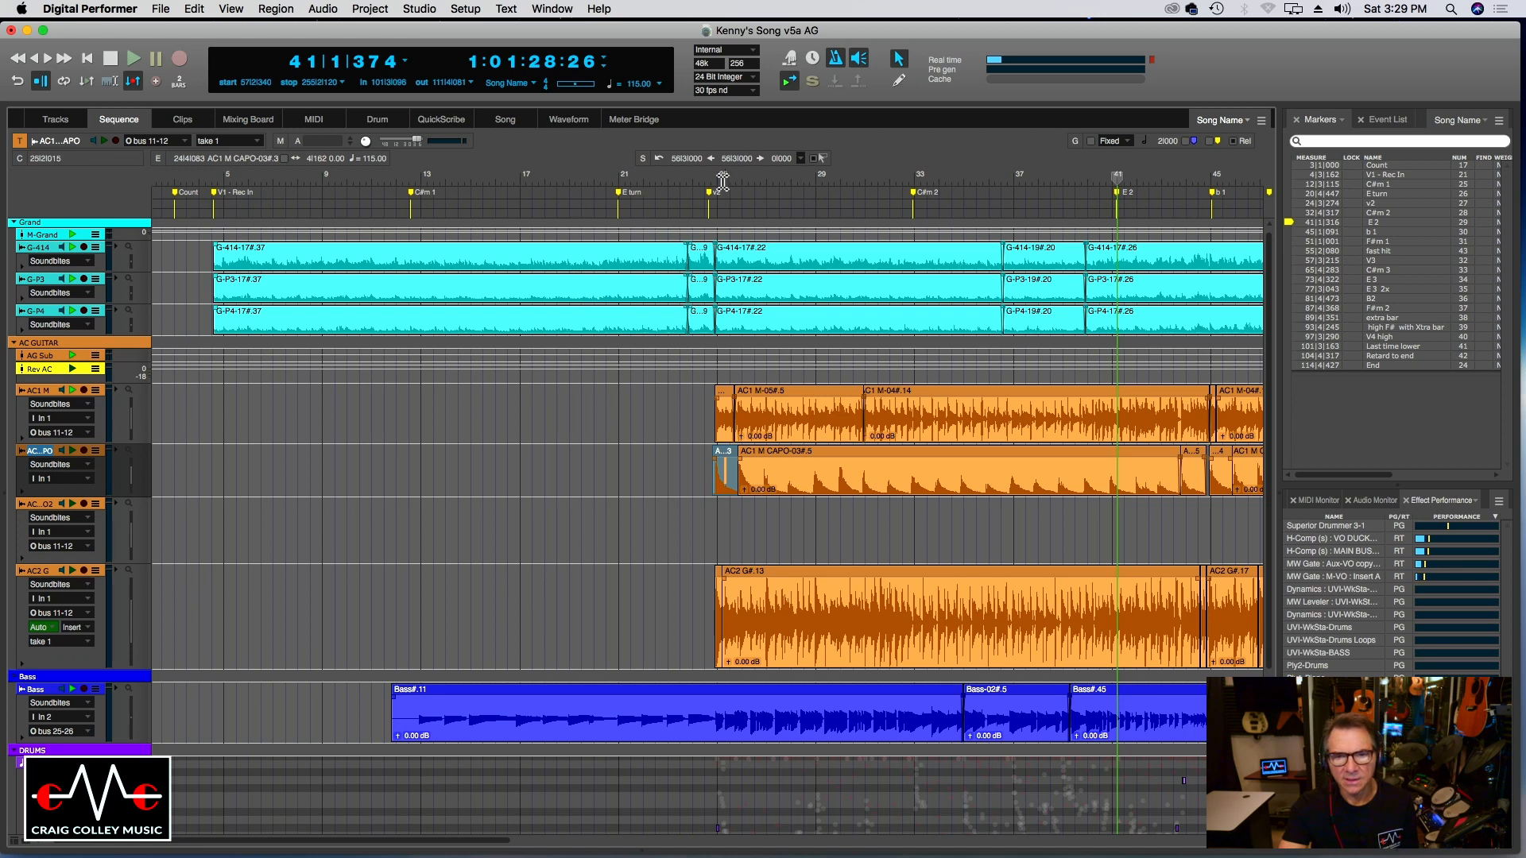
{"action": "left_click", "coordinate": [723, 181]}
{"action": "left_click", "coordinate": [719, 181]}
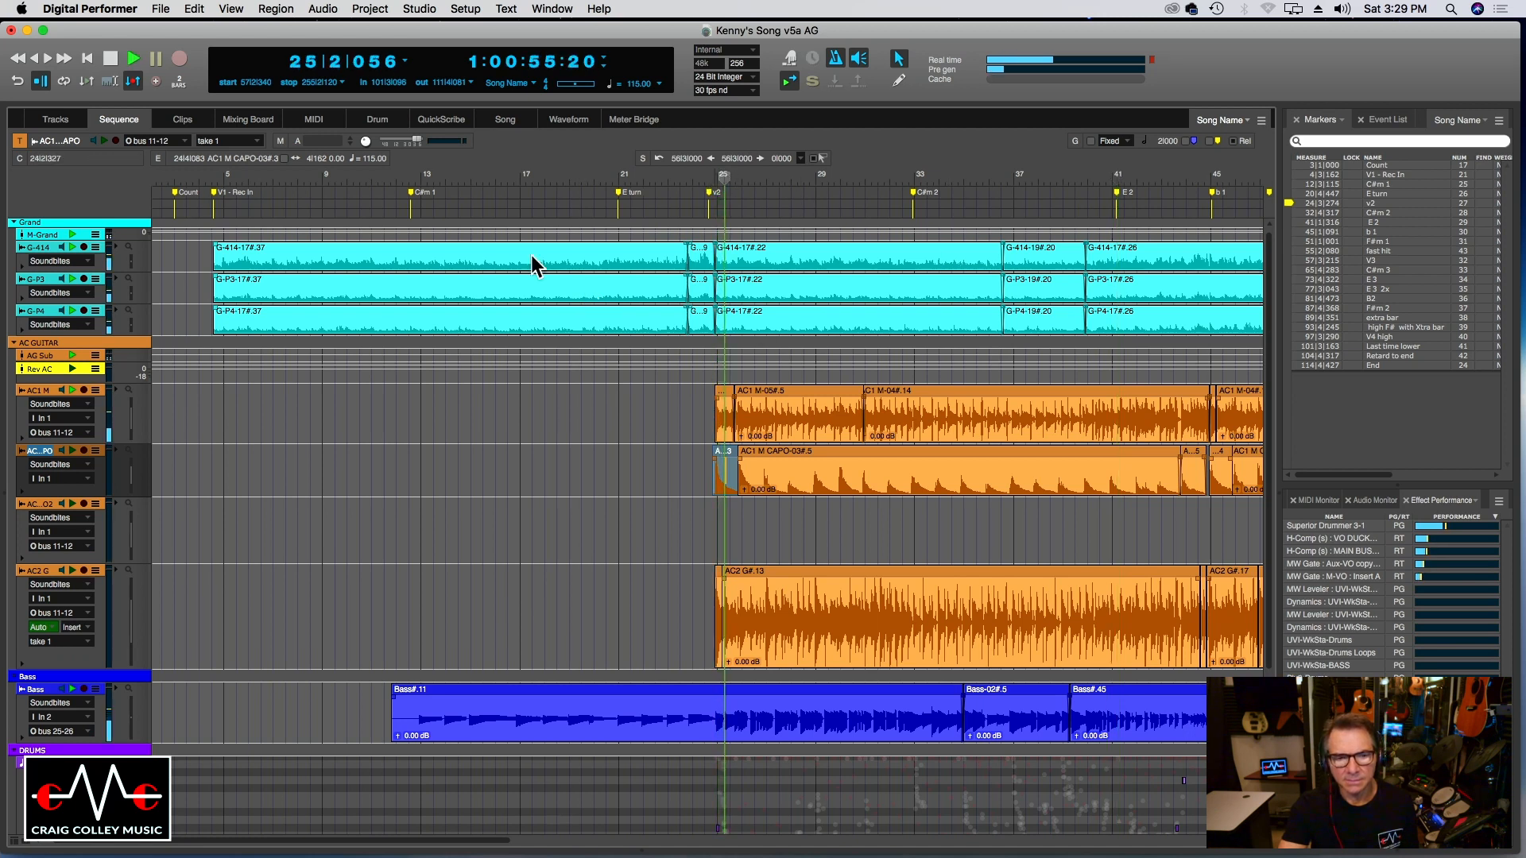
Raise the AG Sub fader to +0.80 dB and the AC2 G fader to +1.00 dB during playback.
{"action": "left_click", "coordinate": [239, 121]}
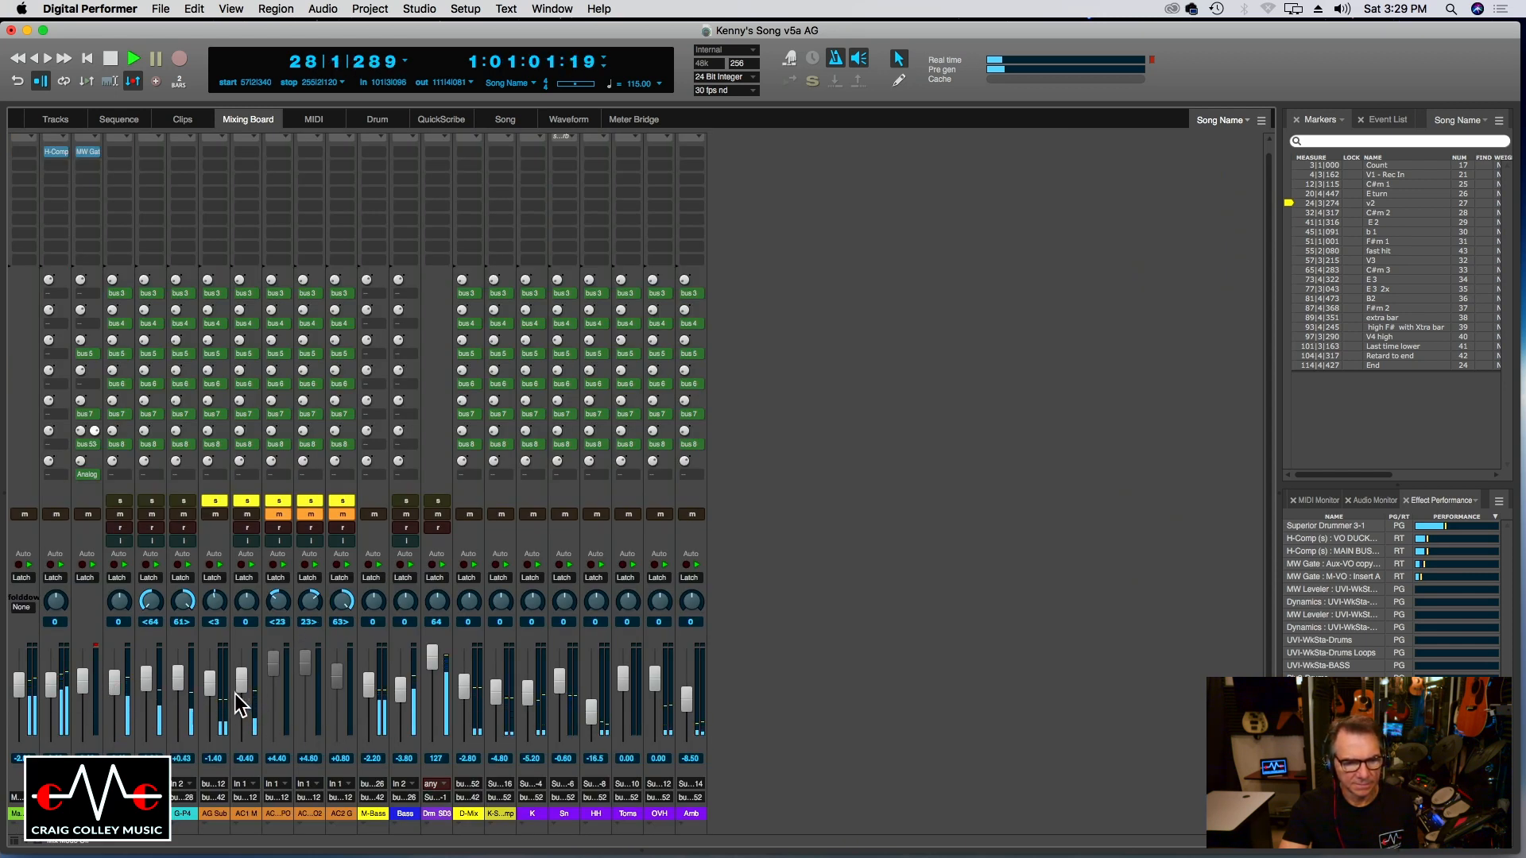
{"action": "left_click_drag", "start_coordinate": [218, 685], "coordinate": [212, 675]}
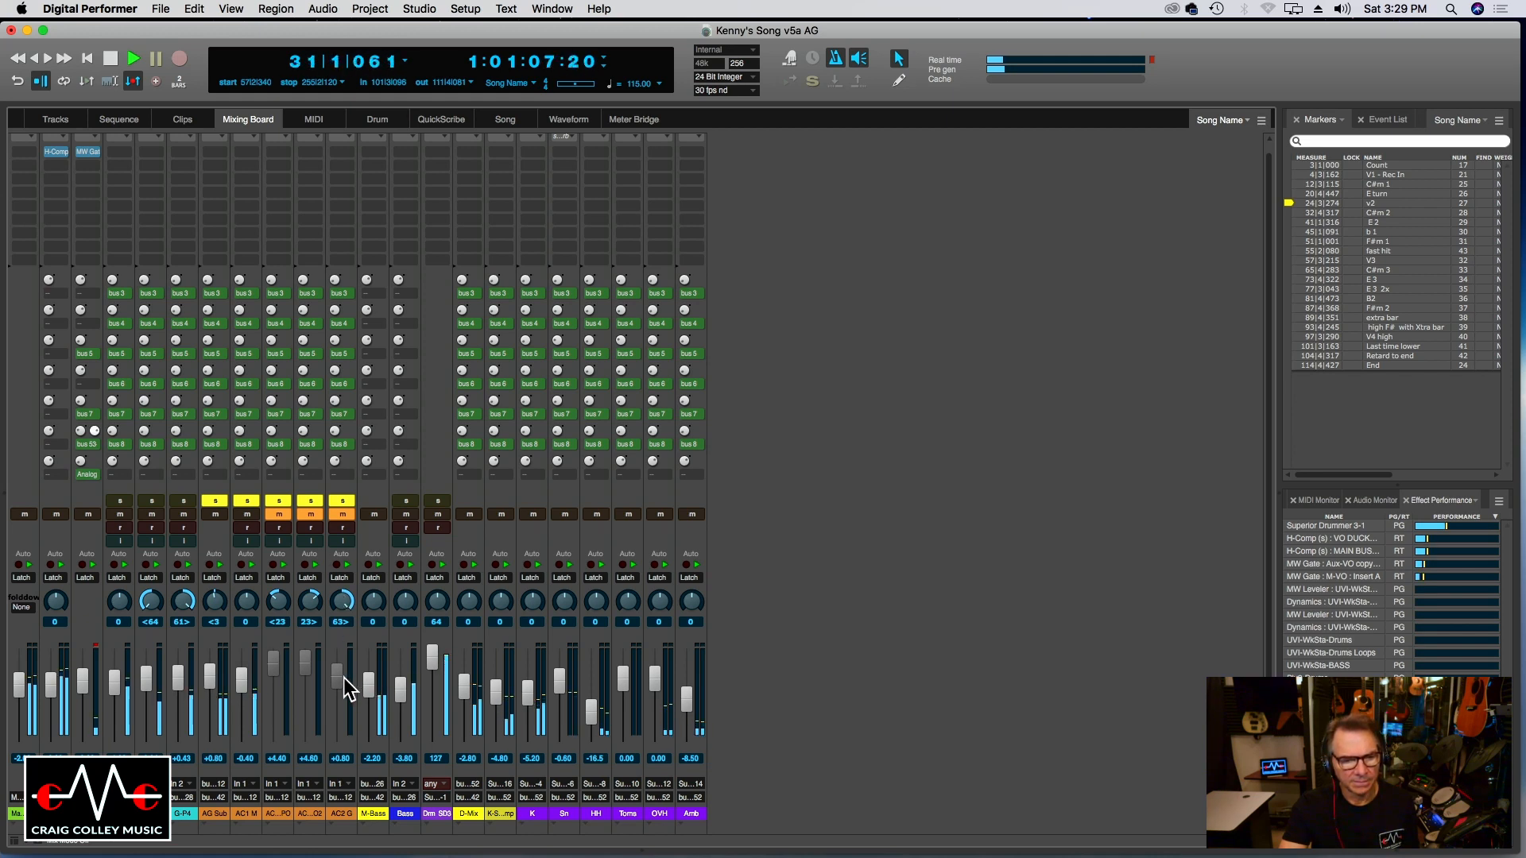
{"action": "left_click_drag", "start_coordinate": [344, 682], "coordinate": [341, 677]}
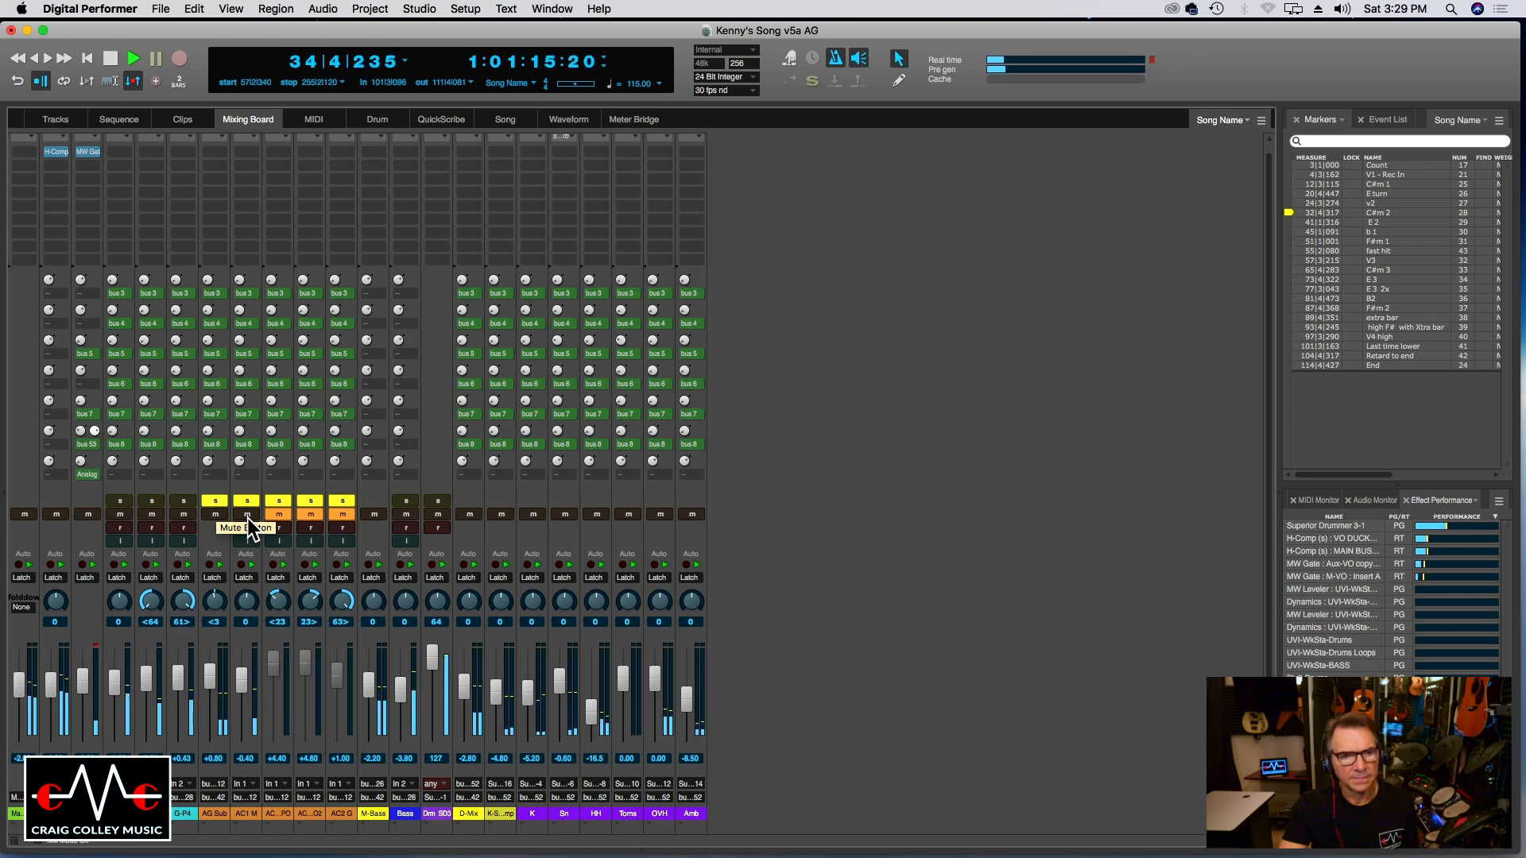
Set the memory start to 24|3|404 and play from there with AC1 M muted and AC2 G unmuted.
{"action": "left_click", "coordinate": [121, 121]}
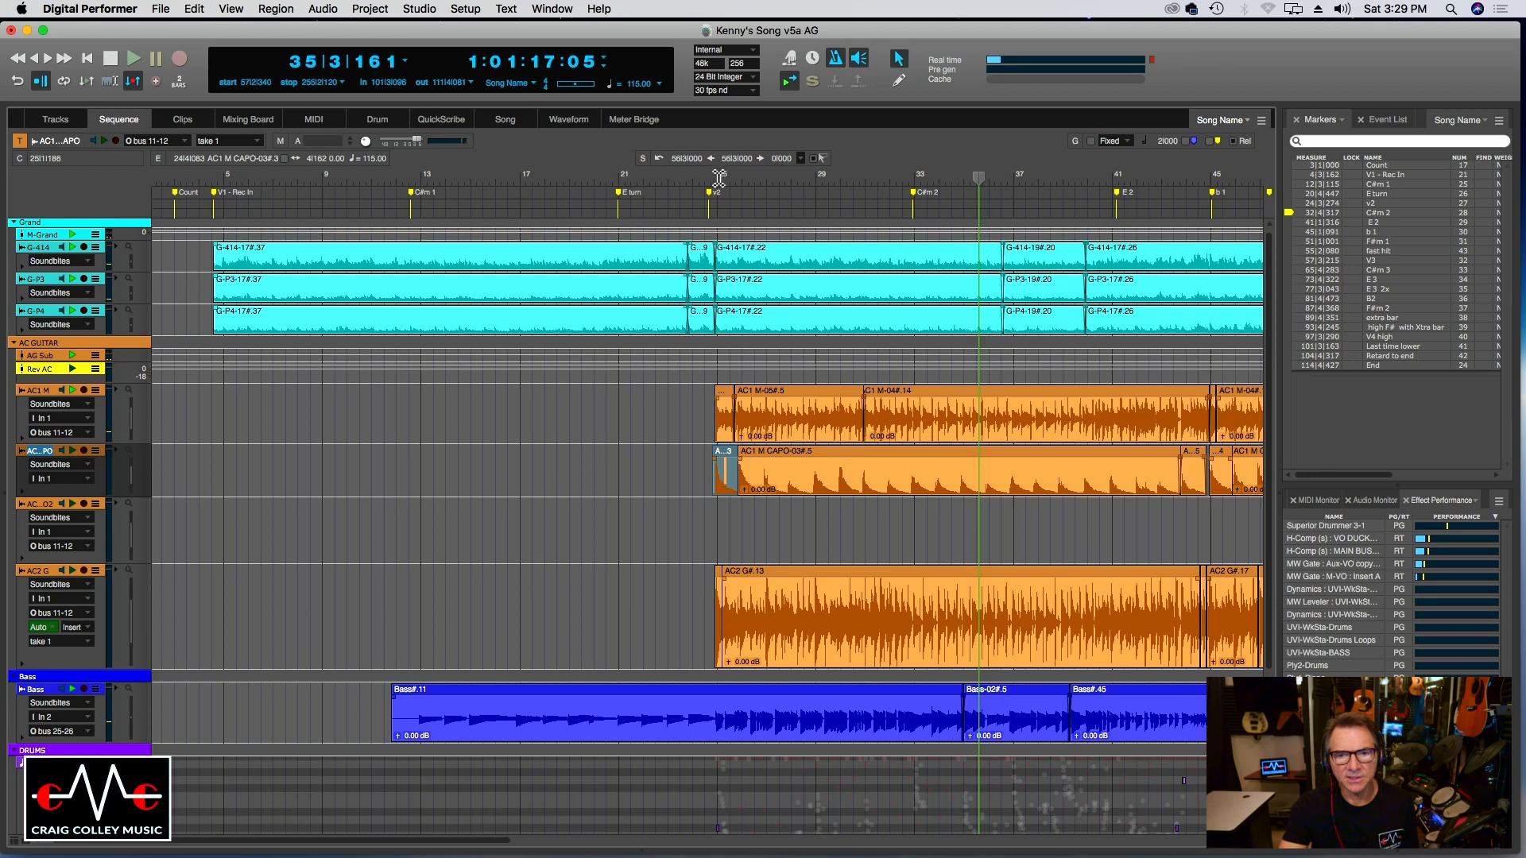
{"action": "left_click_drag", "start_coordinate": [714, 183], "coordinate": [710, 184]}
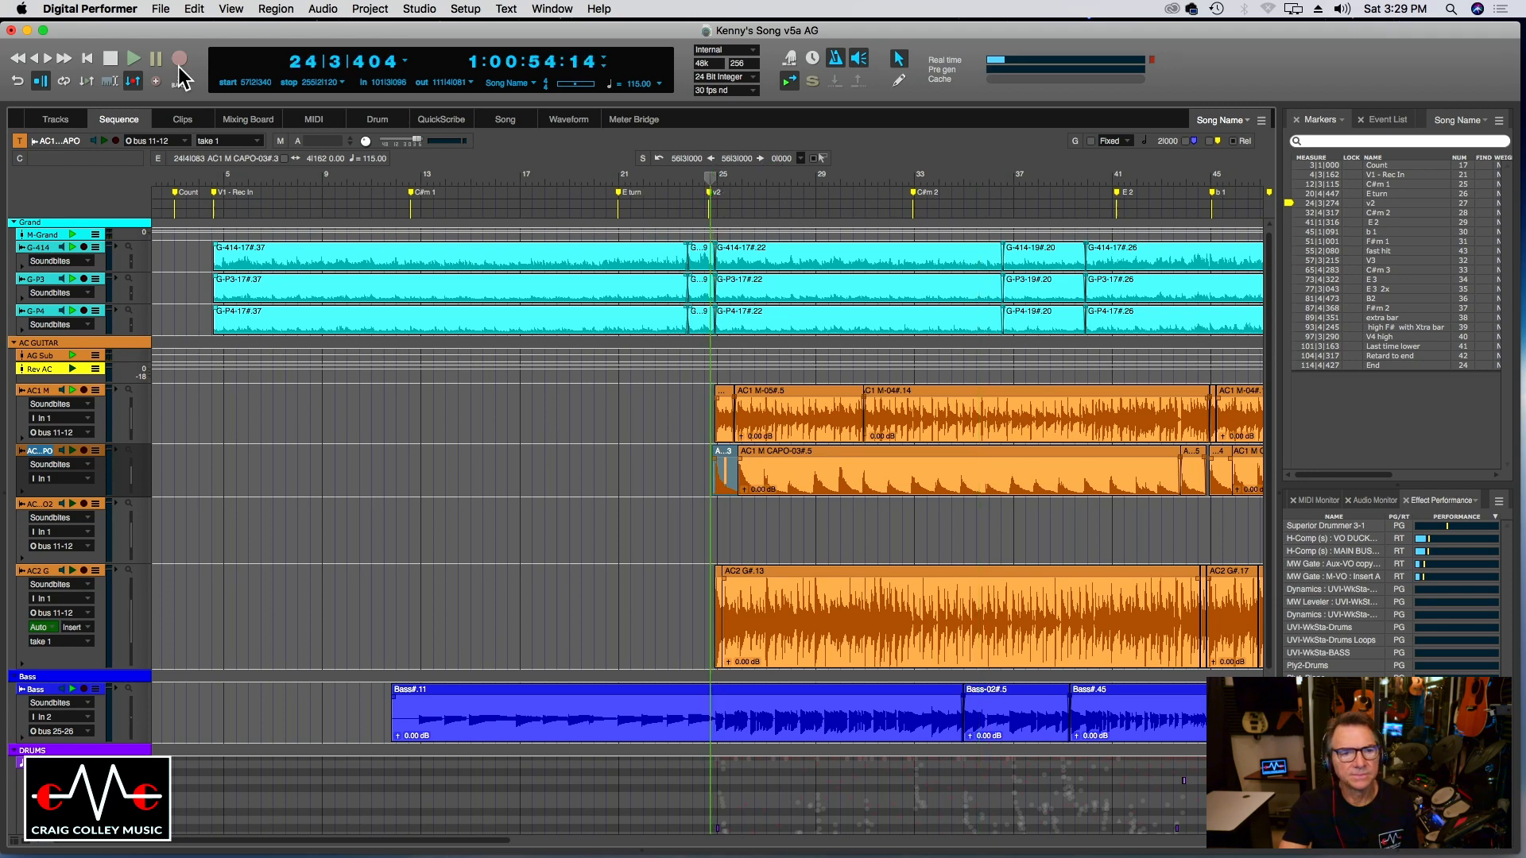
{"action": "left_click", "coordinate": [231, 81]}
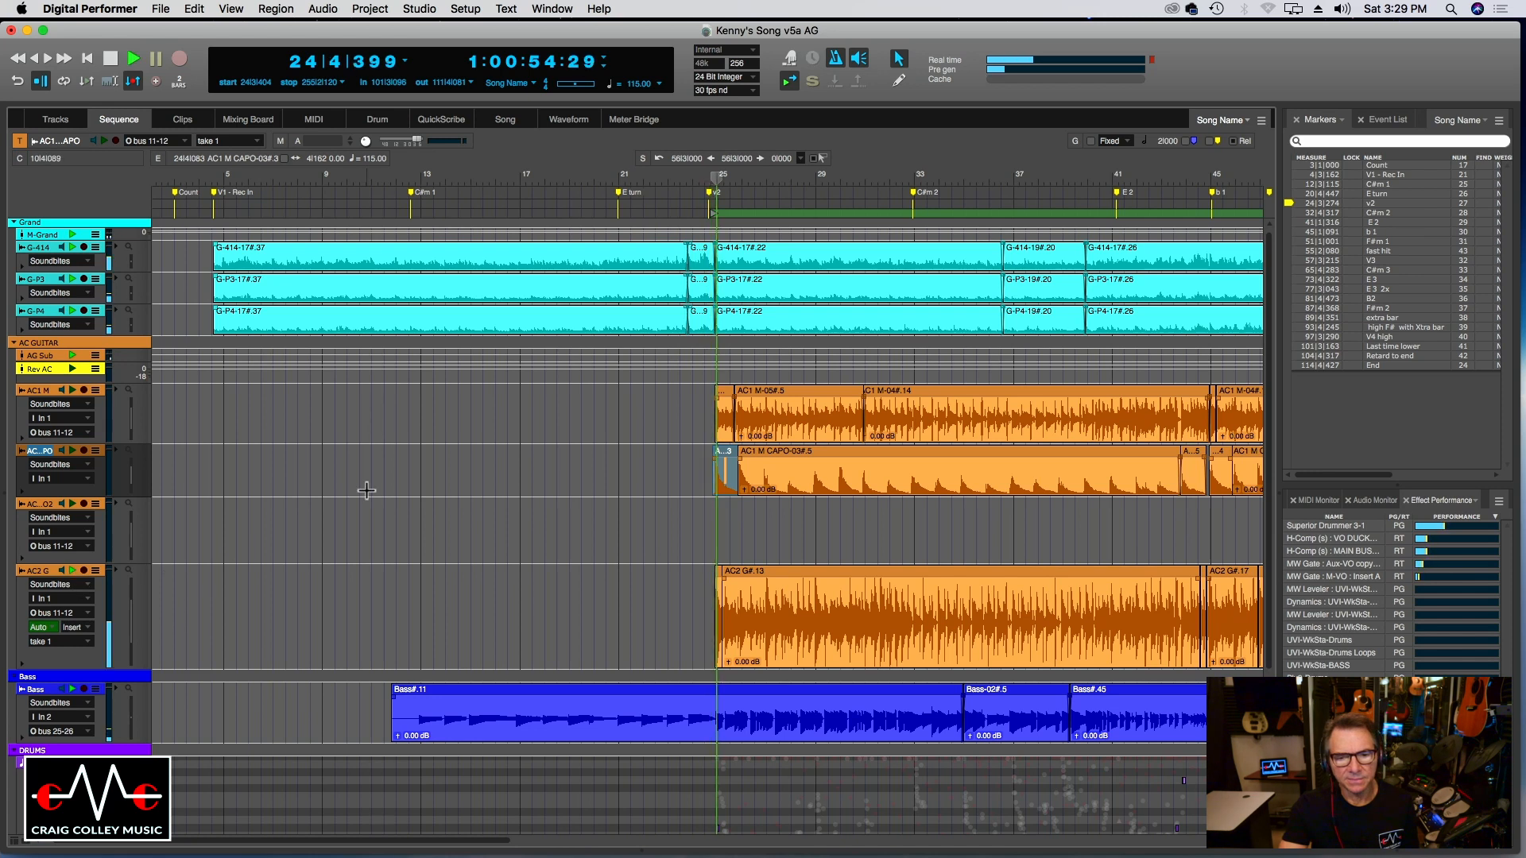
{"action": "key", "text": "shift+m"}
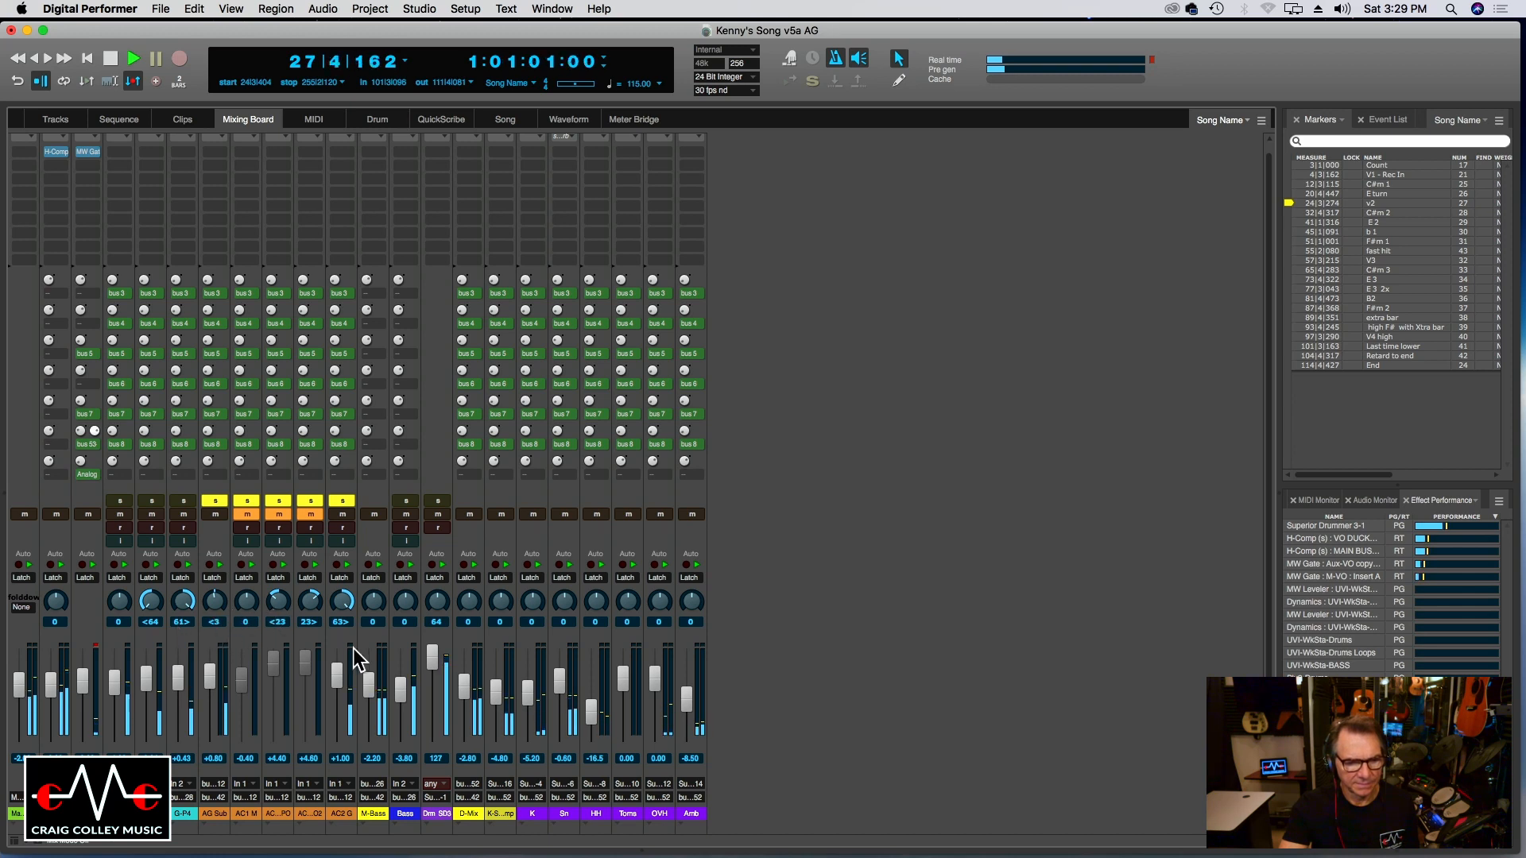
Centre the AC2 G and AC1 M pans, and swap the mutes so that only AC1 M of the two plays.
{"action": "double_click", "coordinate": [347, 603]}
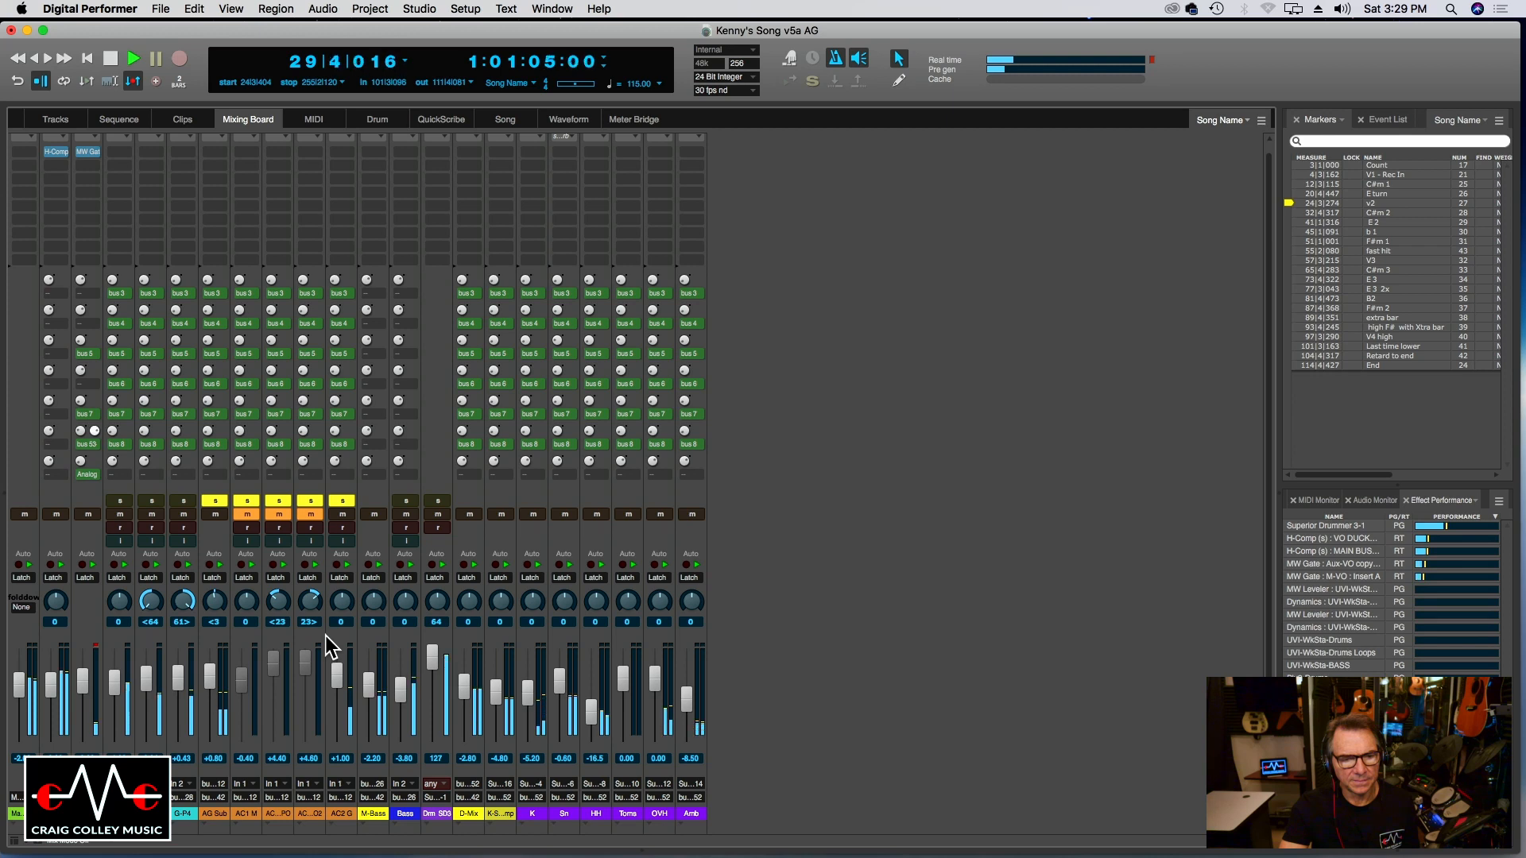
{"action": "left_click", "coordinate": [246, 514]}
{"action": "left_click", "coordinate": [342, 514]}
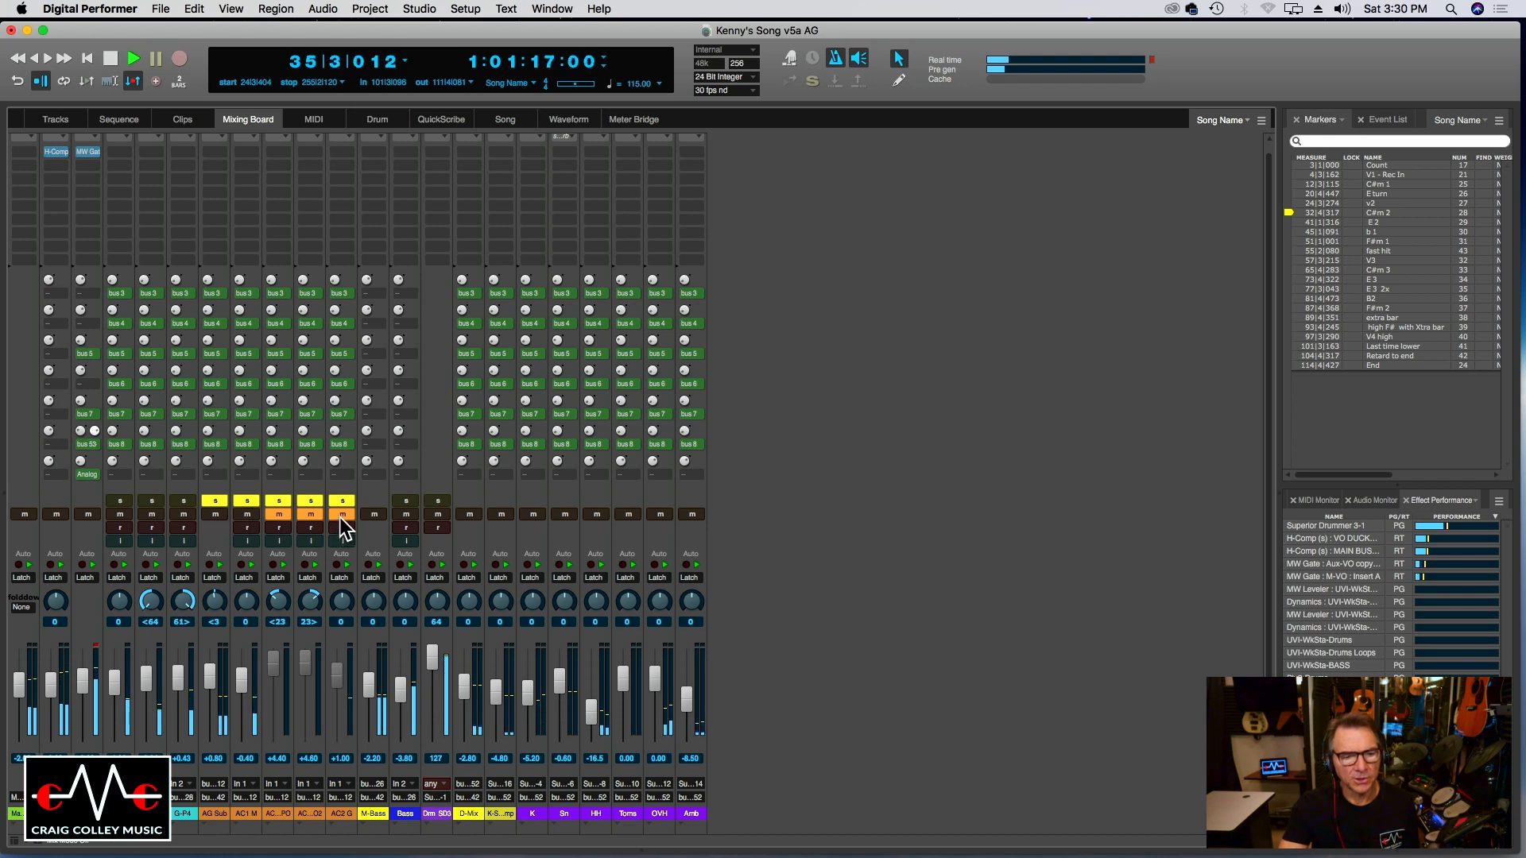
Set the AC1 M fader to +0.80 dB and the AC2 G fader to +0.40 dB, and unmute AC2 G.
{"action": "left_click_drag", "start_coordinate": [242, 681], "coordinate": [245, 669]}
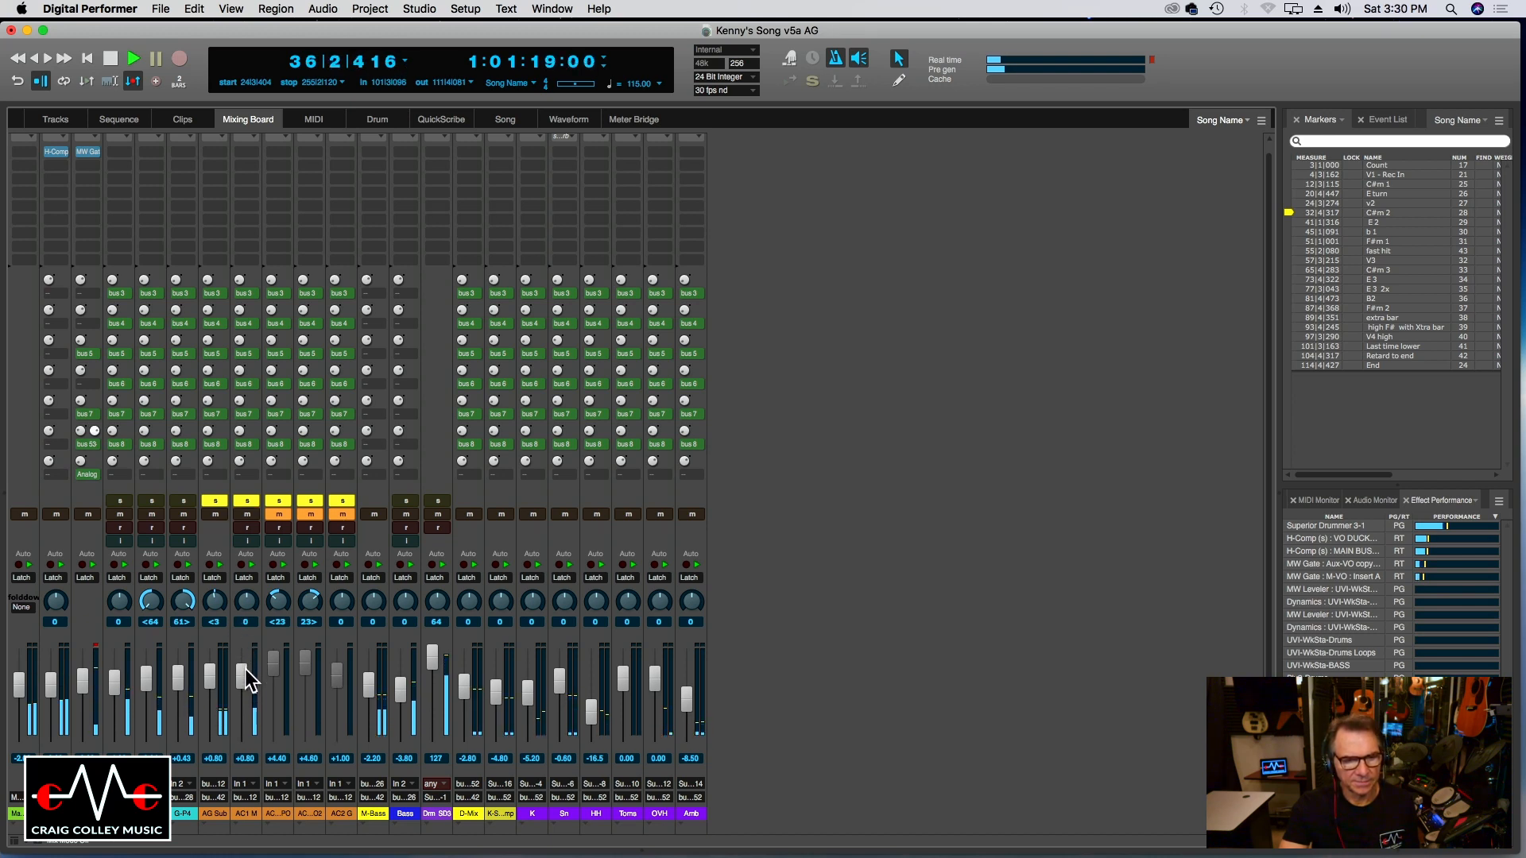
{"action": "left_click_drag", "start_coordinate": [345, 677], "coordinate": [345, 679]}
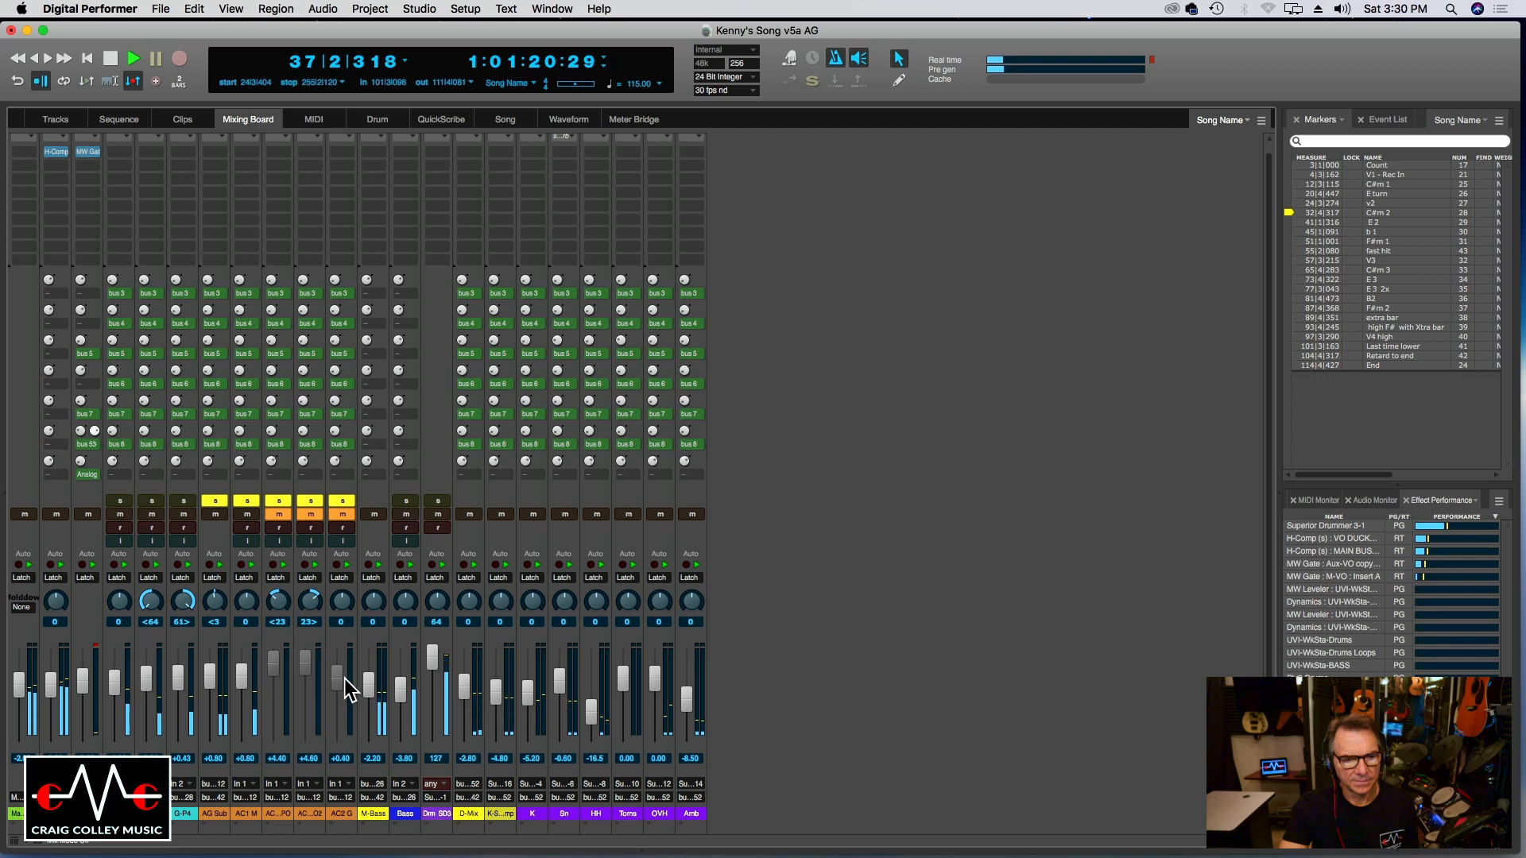
{"action": "left_click", "coordinate": [344, 516]}
Compare the mix with AC1 M muted and unmuted, leave it unmuted and turn on solo mode.
{"action": "left_click", "coordinate": [245, 513]}
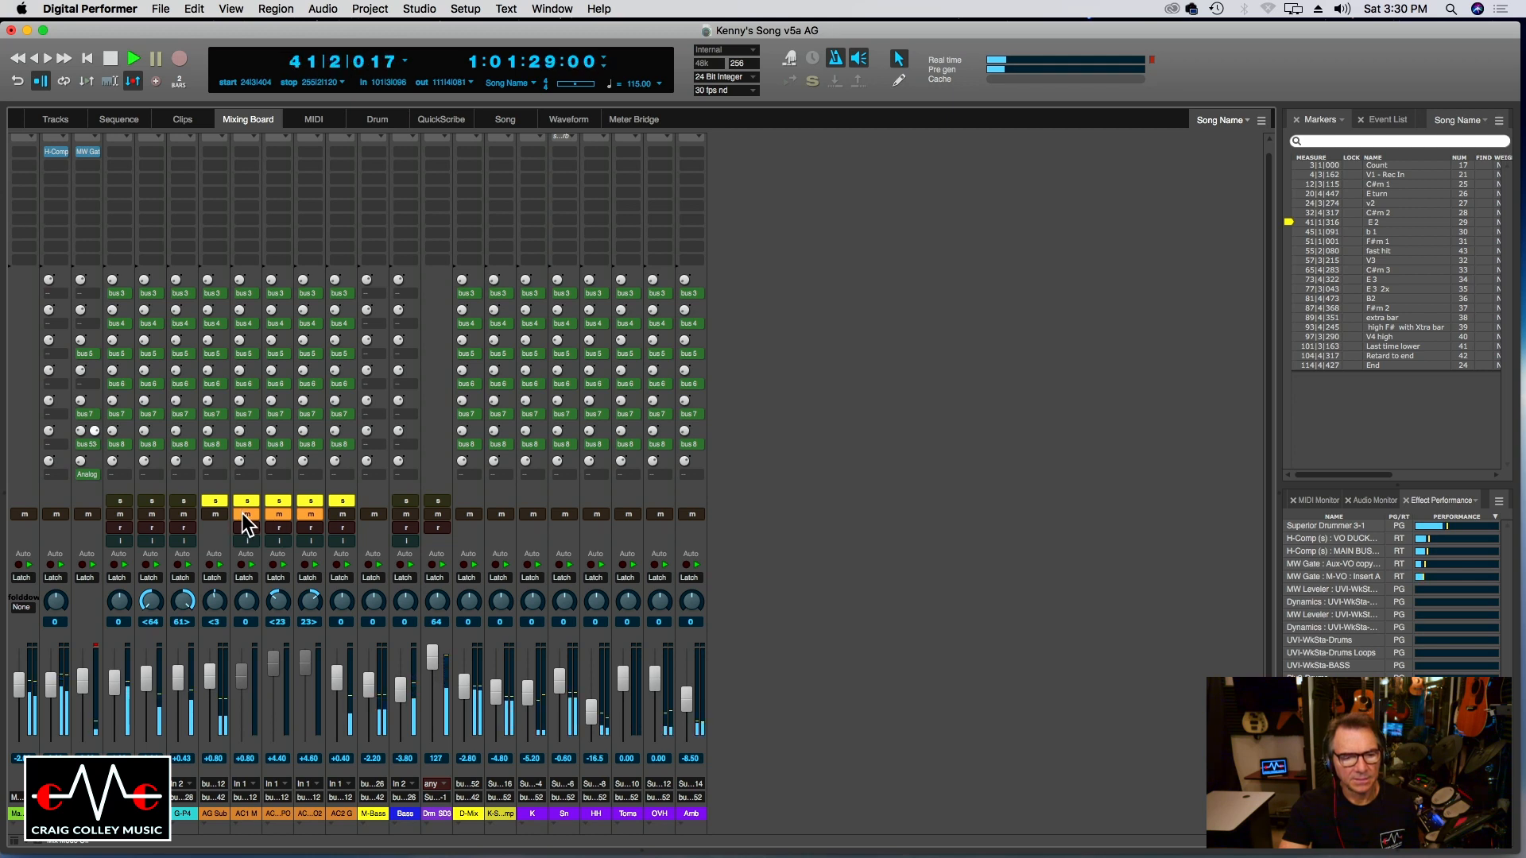
{"action": "left_click", "coordinate": [243, 515]}
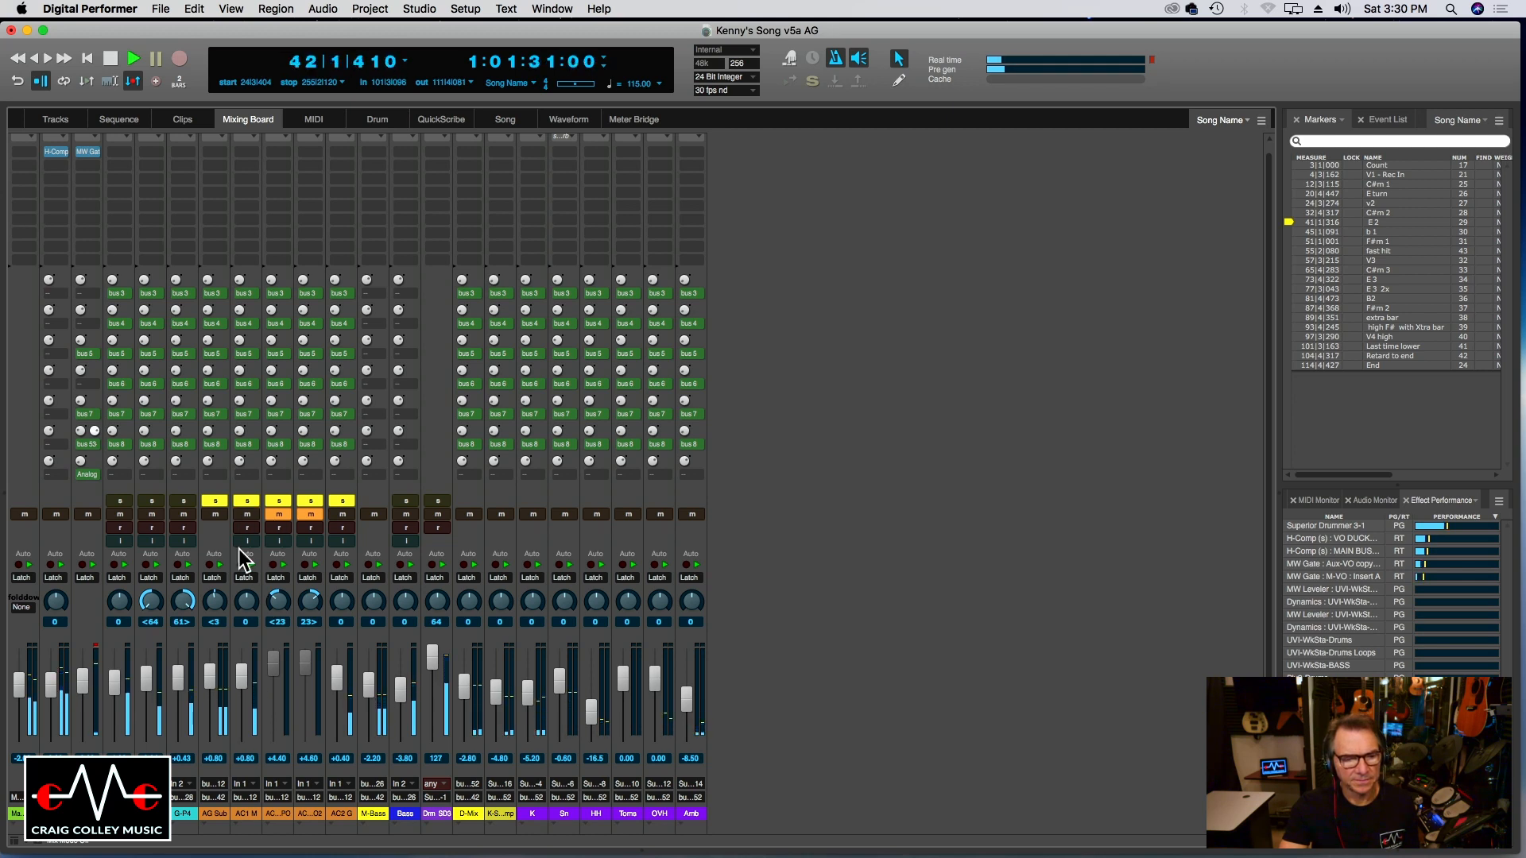
{"action": "left_click", "coordinate": [811, 80]}
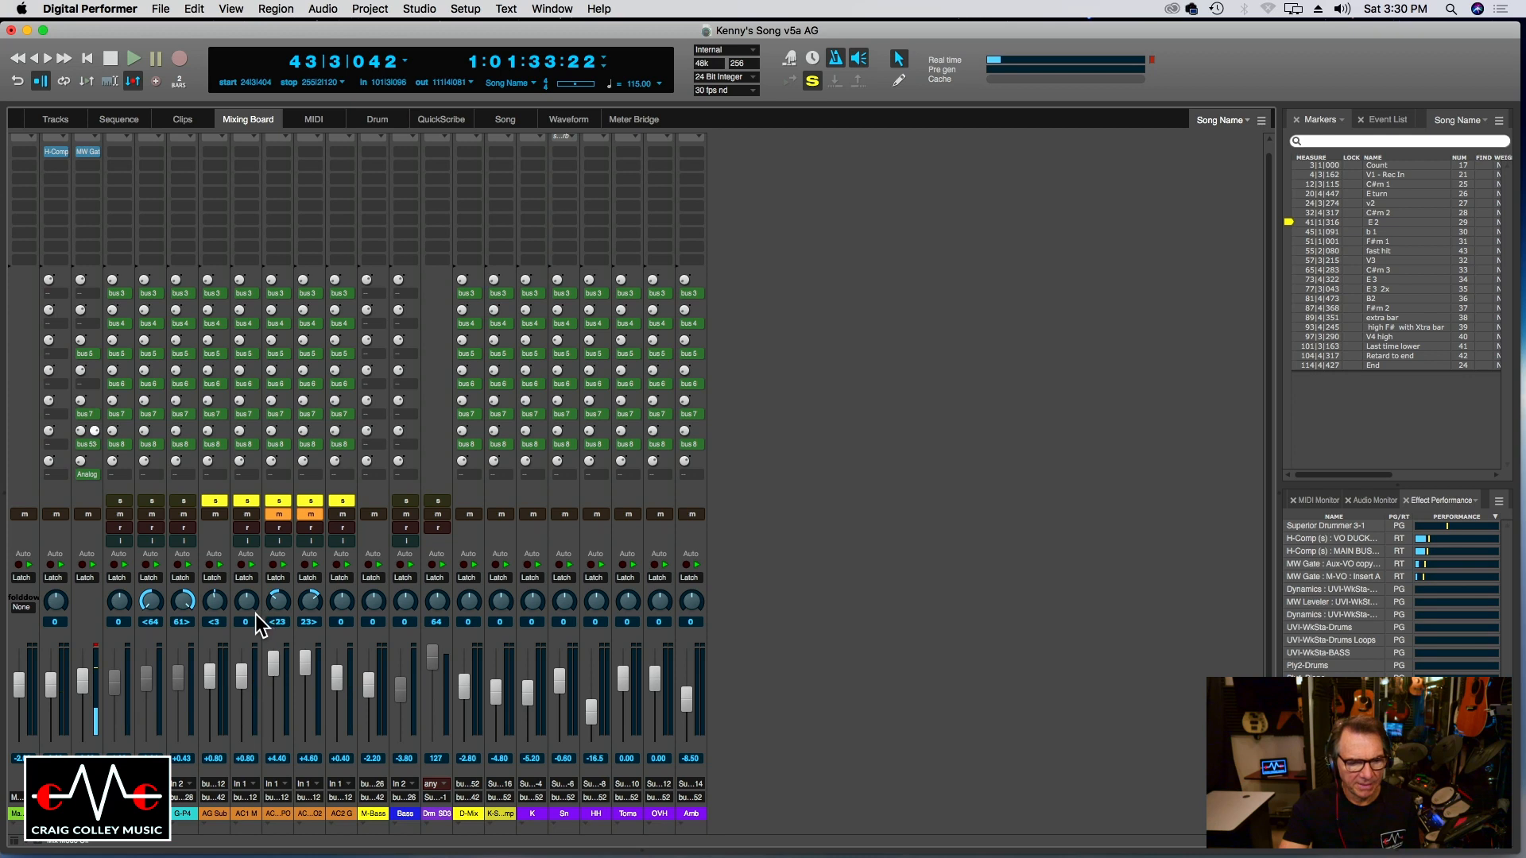
Pan AC1 M to 56> and AC2 G to 54>, putting both guitars on the right.
{"action": "left_click_drag", "start_coordinate": [248, 605], "coordinate": [254, 566]}
{"action": "left_click_drag", "start_coordinate": [338, 607], "coordinate": [342, 567]}
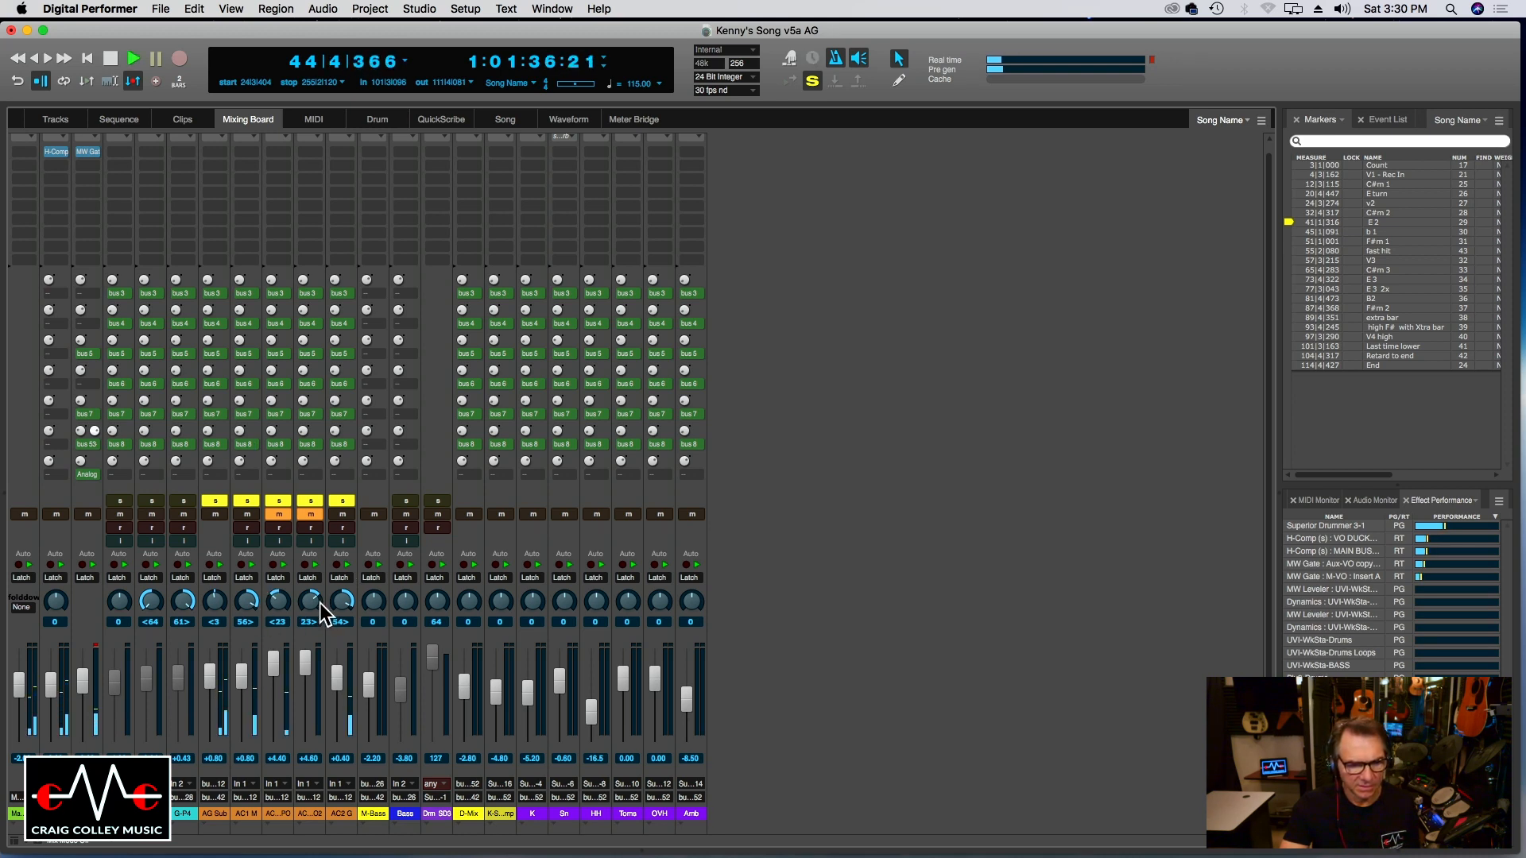
Take the two capo guitar tracks out of solo and turn off solo mode to bring back the full mix.
{"action": "left_click", "coordinate": [310, 514]}
{"action": "left_click", "coordinate": [279, 501]}
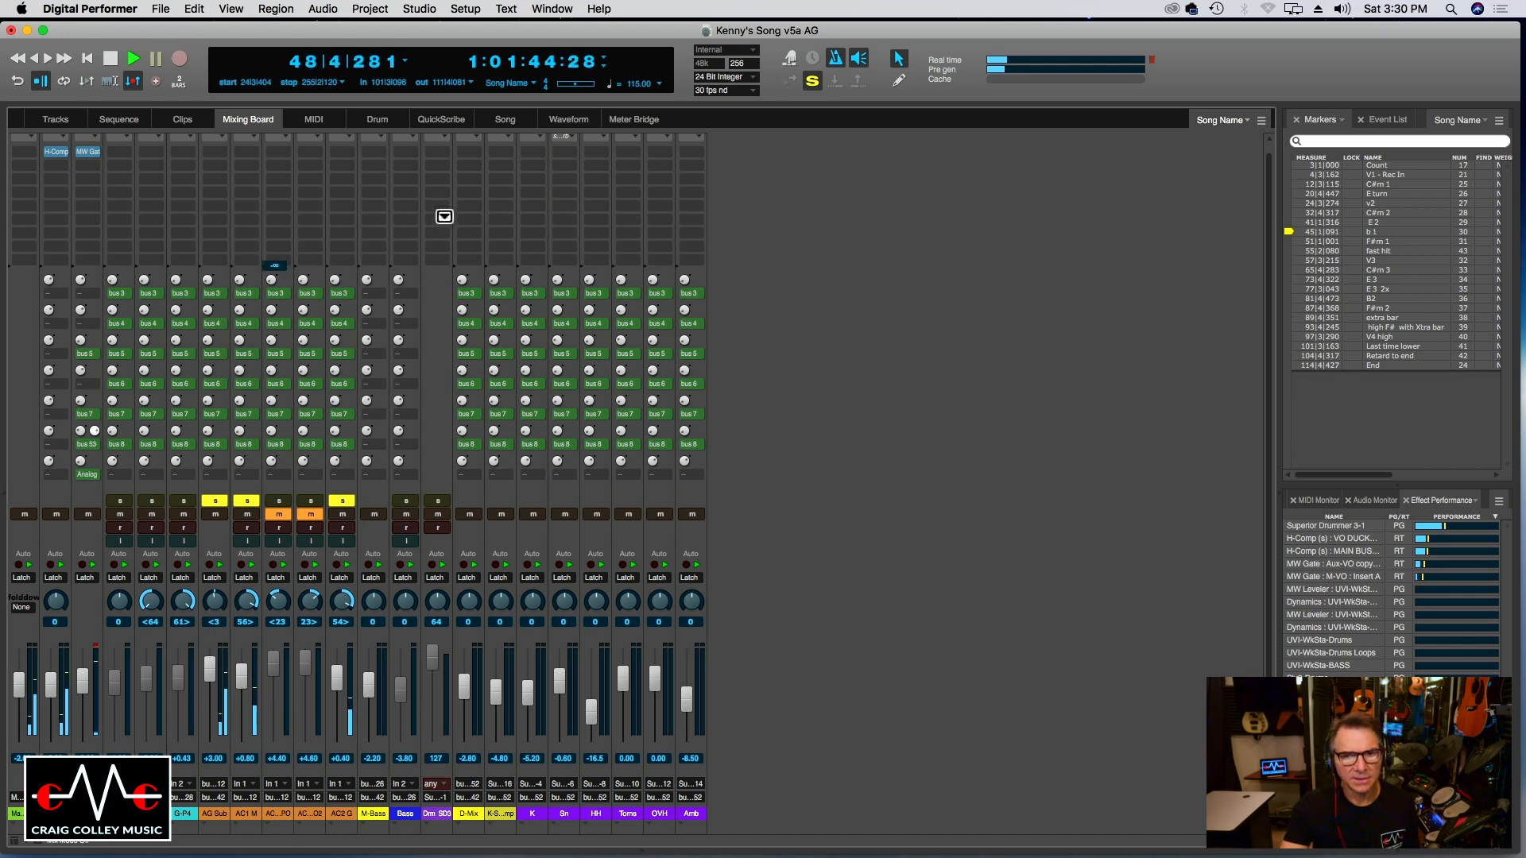
{"action": "left_click", "coordinate": [813, 81]}
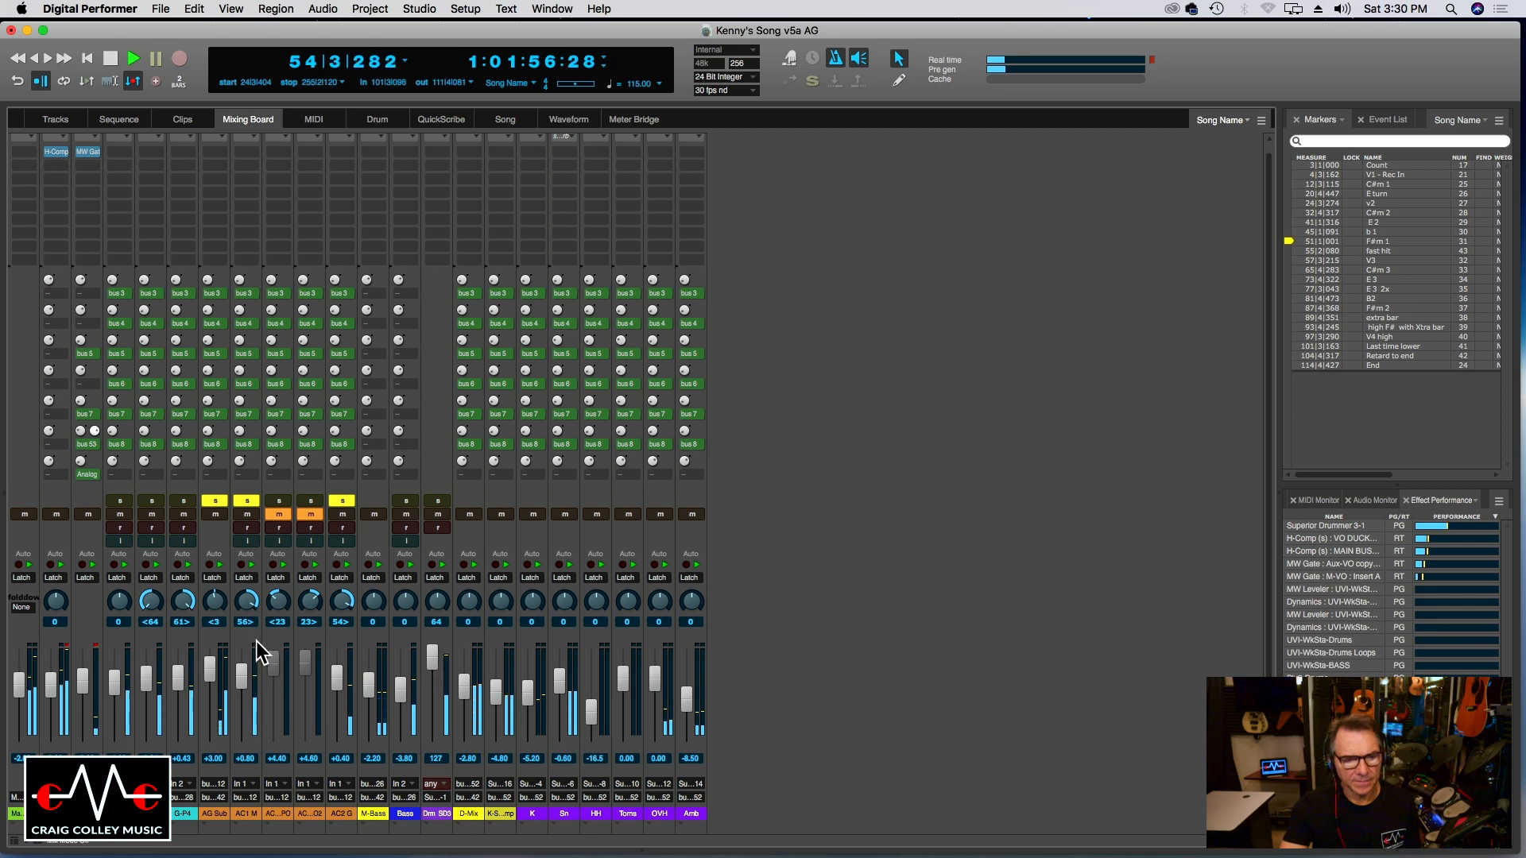
Pan AC1 M to <64 and AC2 G to 63>, and unmute the two capo guitar tracks.
{"action": "left_click_drag", "start_coordinate": [251, 614], "coordinate": [251, 636]}
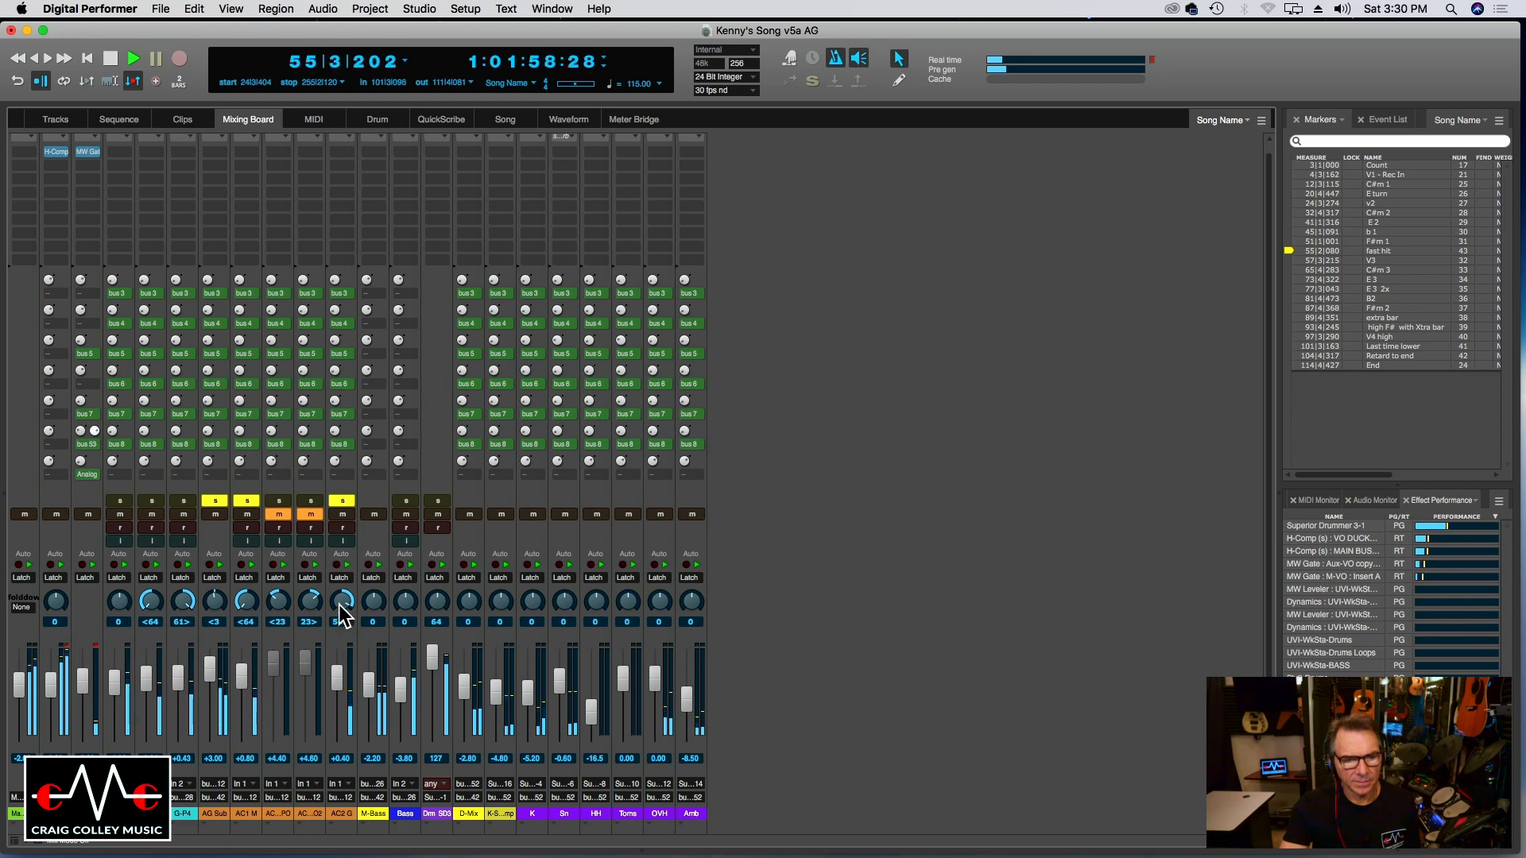
{"action": "left_click_drag", "start_coordinate": [342, 616], "coordinate": [334, 601]}
{"action": "left_click", "coordinate": [309, 516]}
{"action": "left_click", "coordinate": [280, 515]}
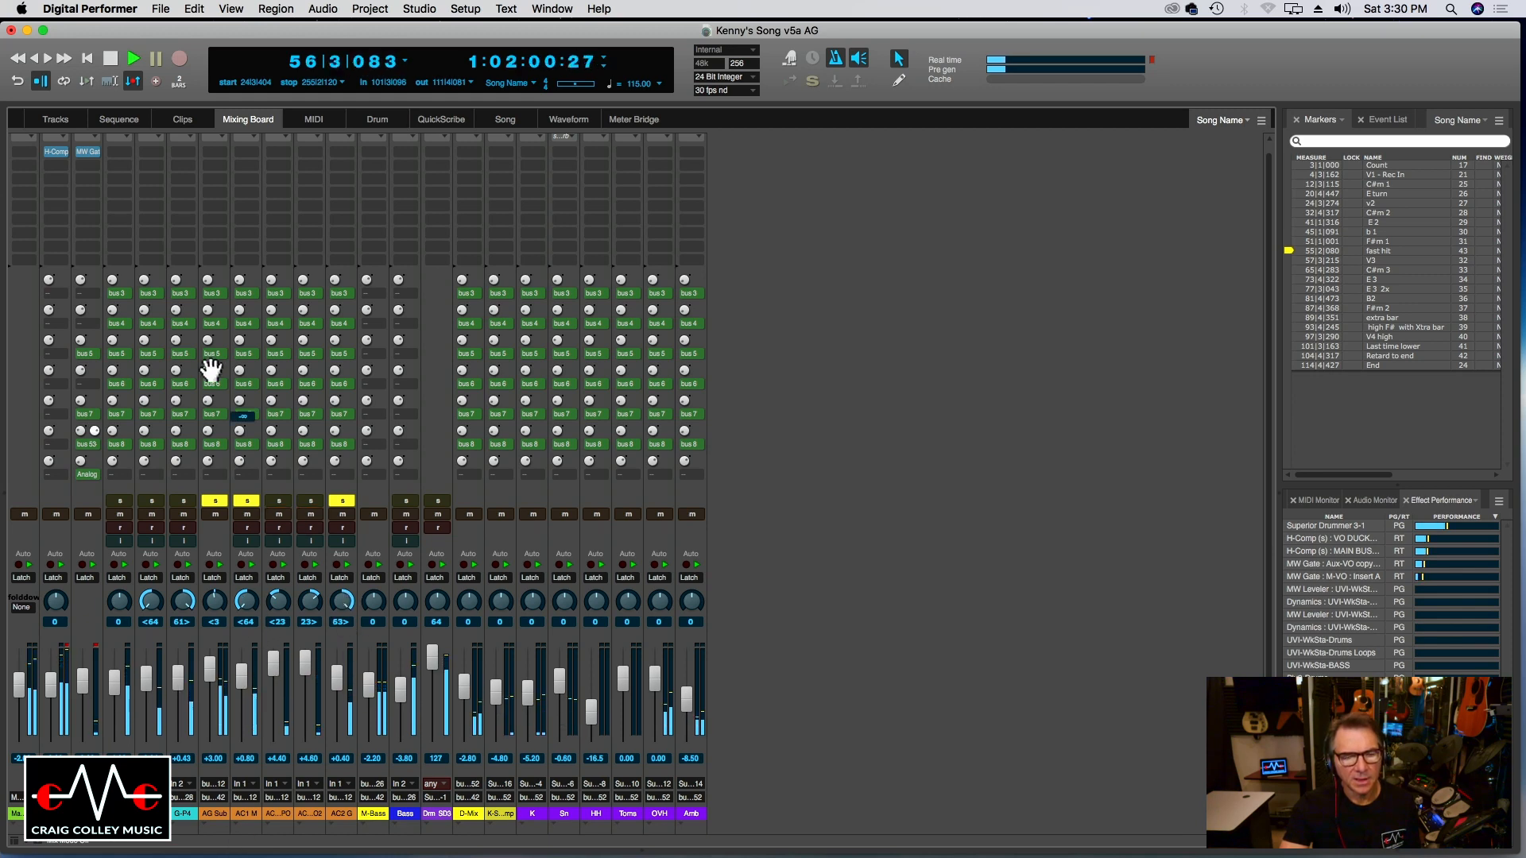
{"action": "left_click_drag", "start_coordinate": [239, 402], "coordinate": [233, 435]}
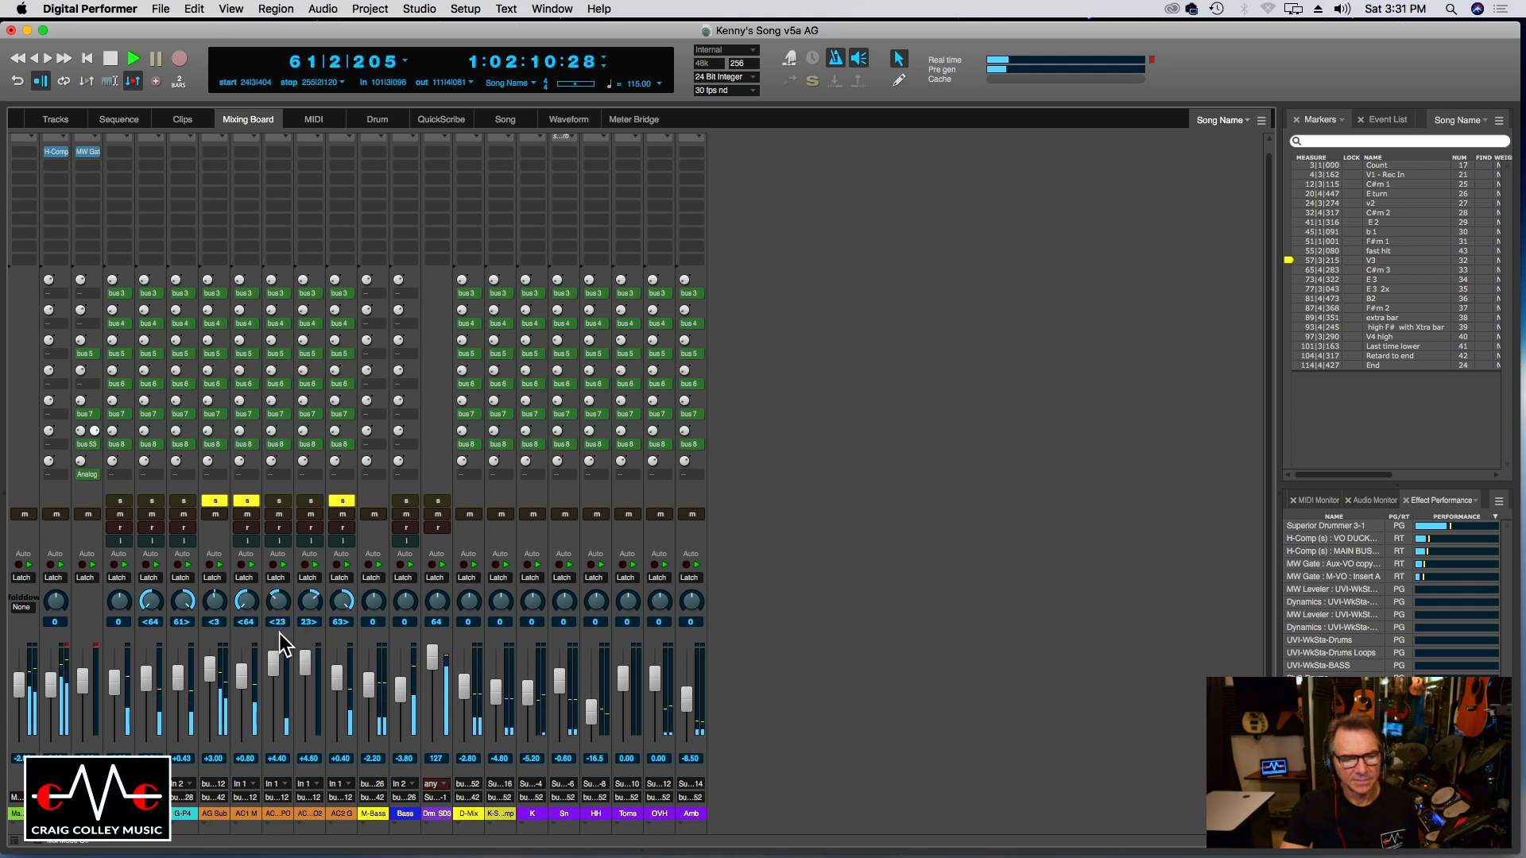
Show the Sequence editor, play the mix around the C#m 3 marker, and stop playback.
{"action": "left_click", "coordinate": [127, 125]}
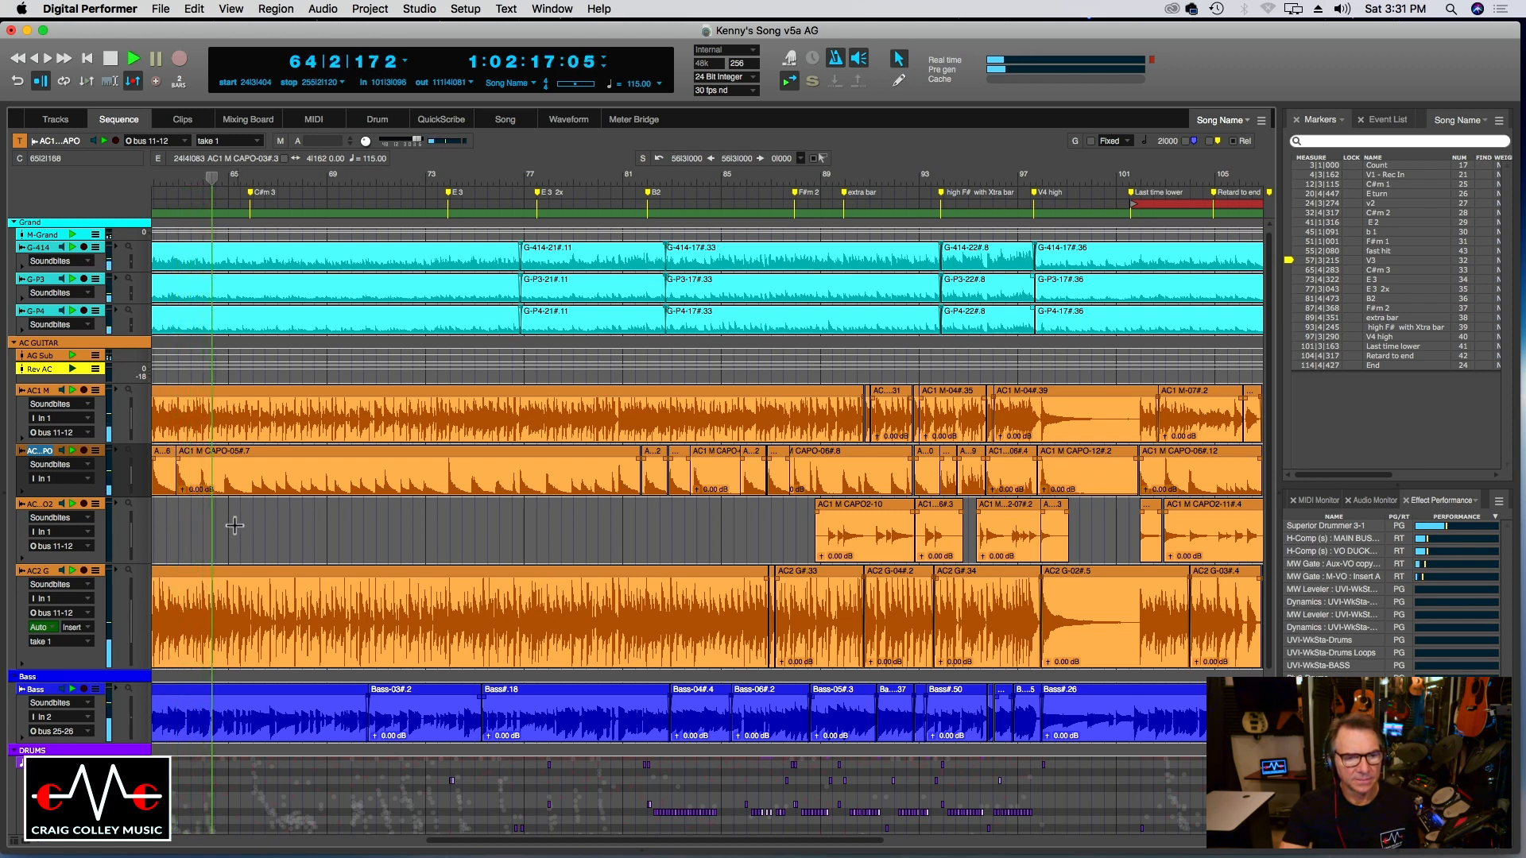
{"action": "key", "text": "space"}
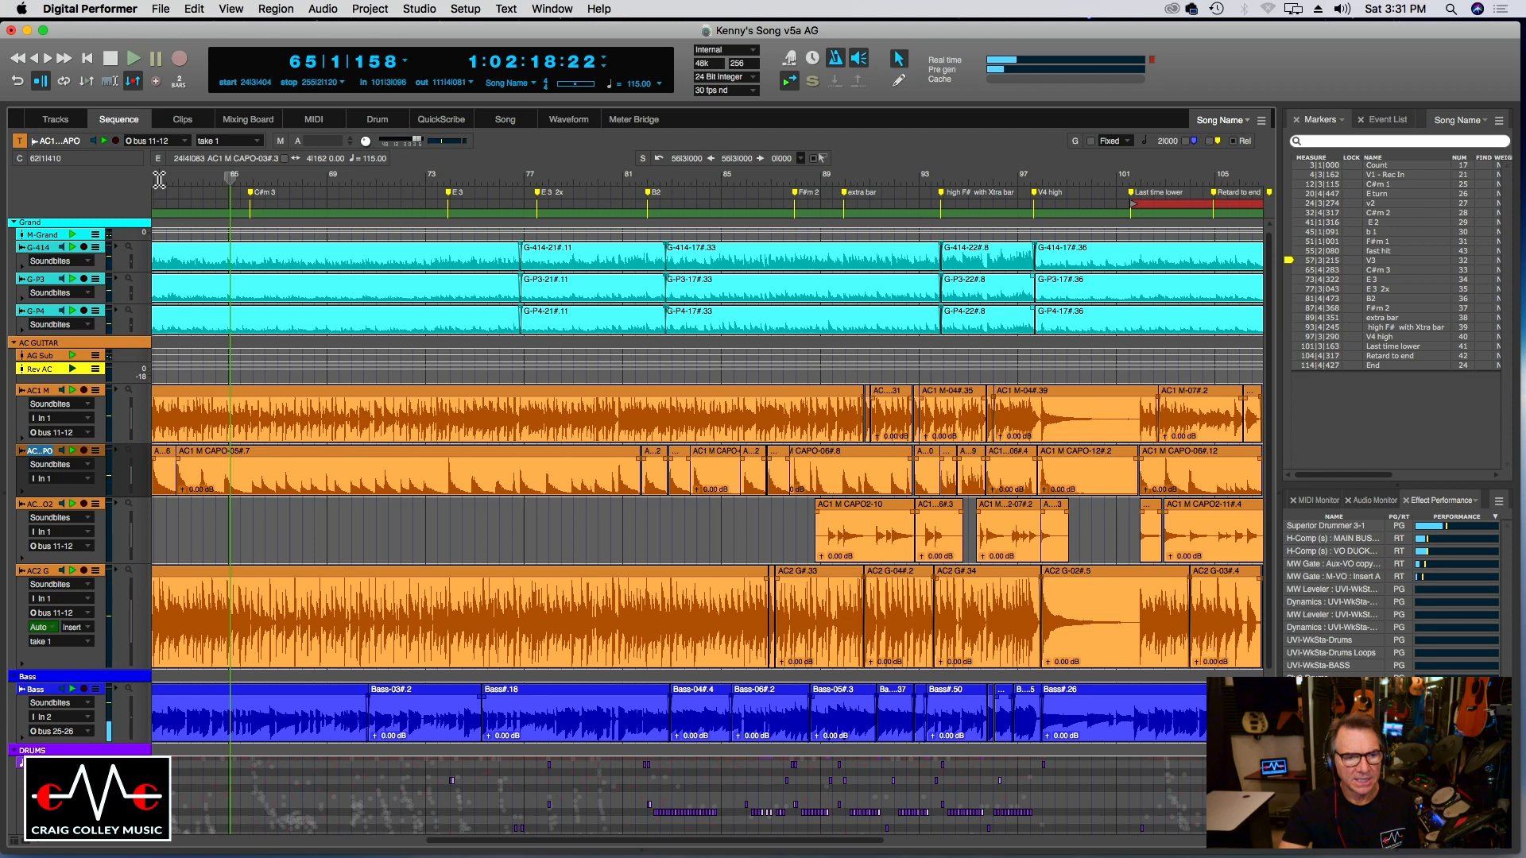
{"action": "key", "text": "space"}
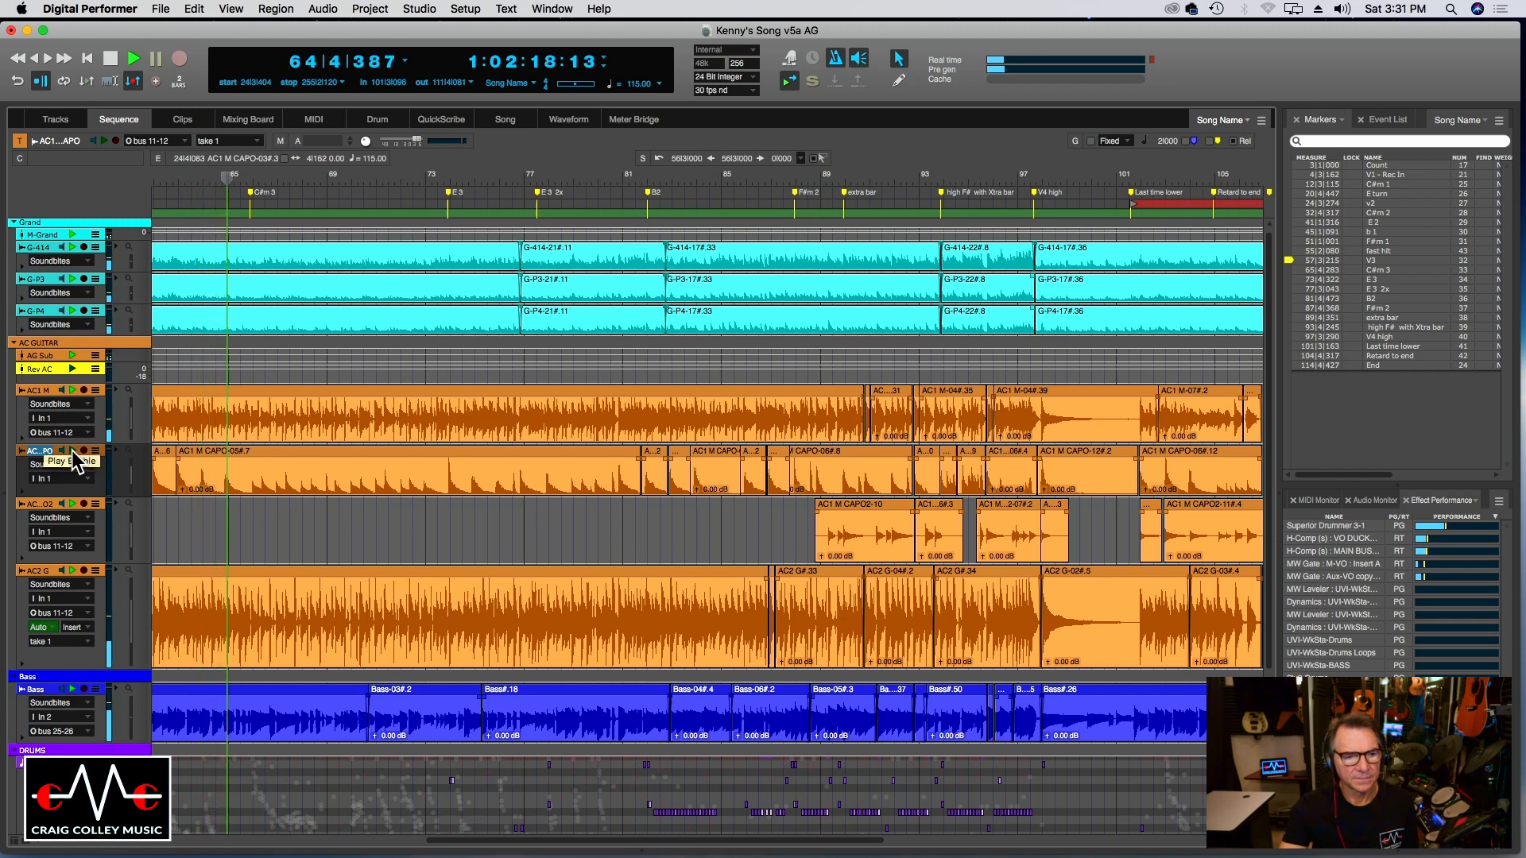
{"action": "left_click", "coordinate": [155, 177]}
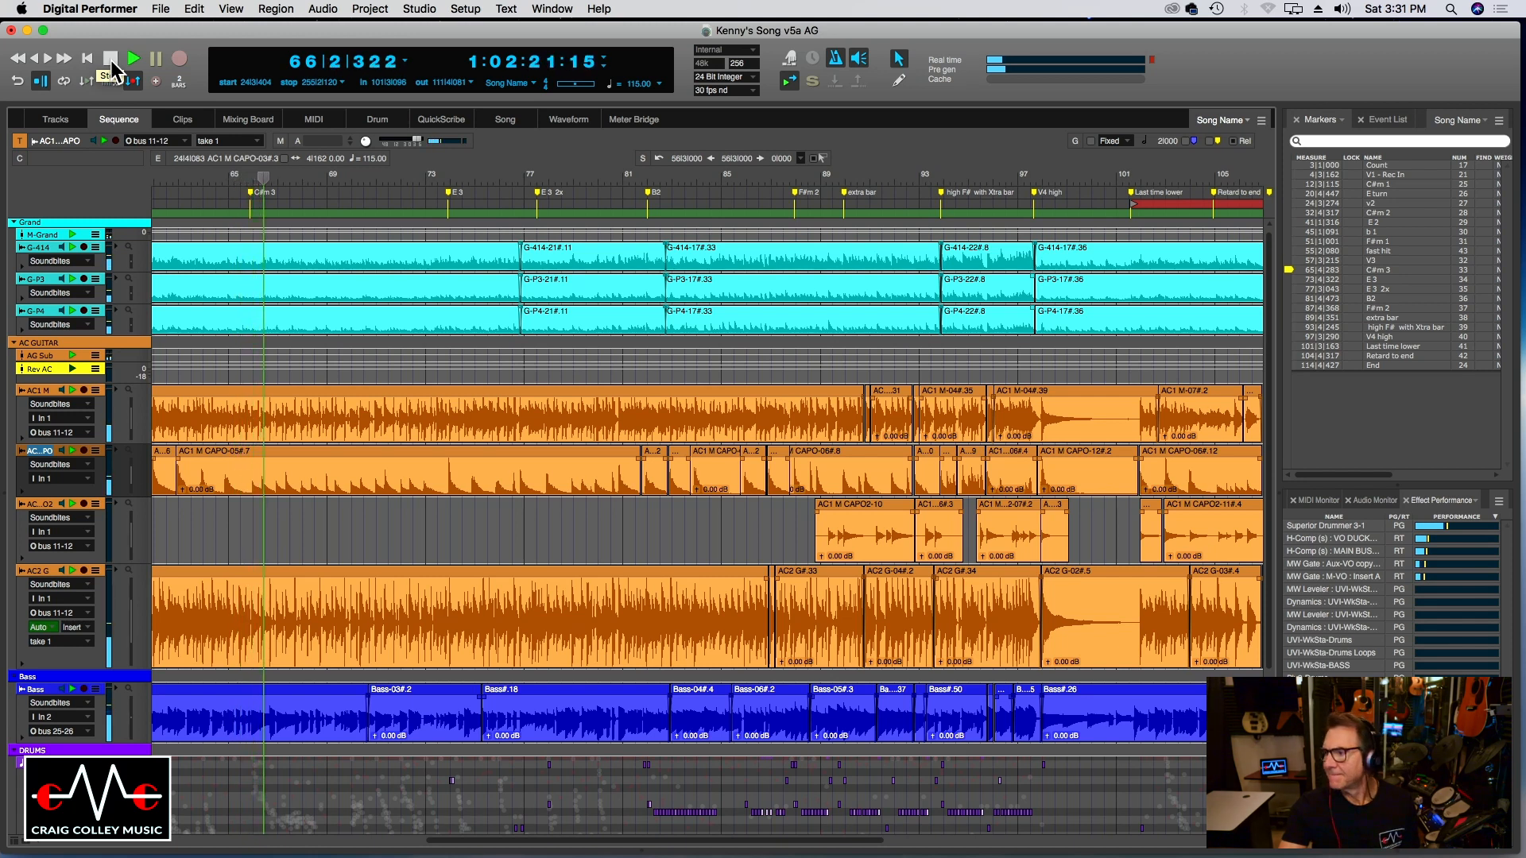
{"action": "left_click", "coordinate": [111, 60]}
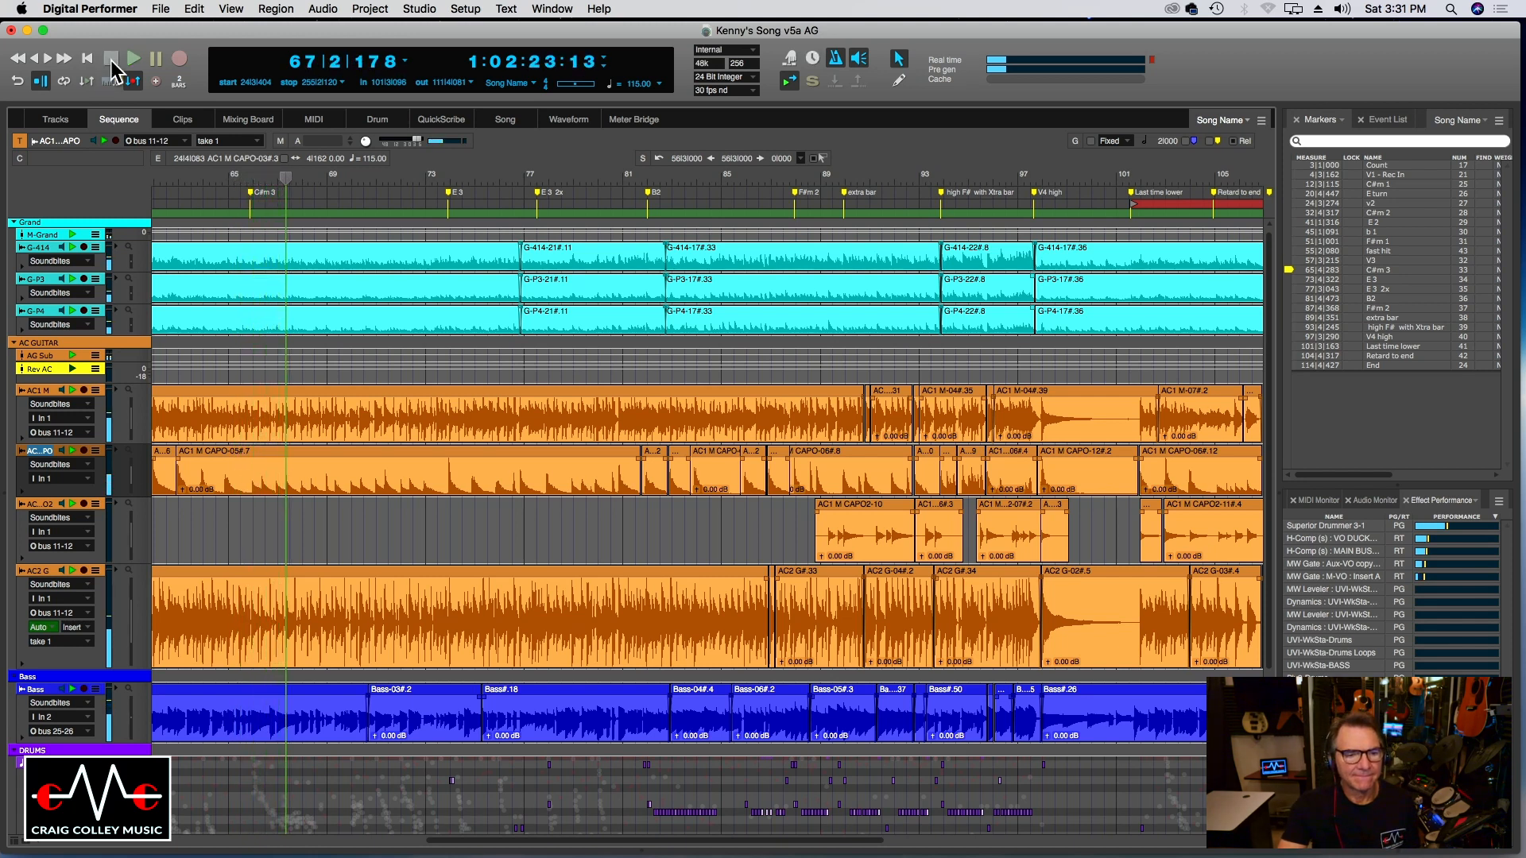